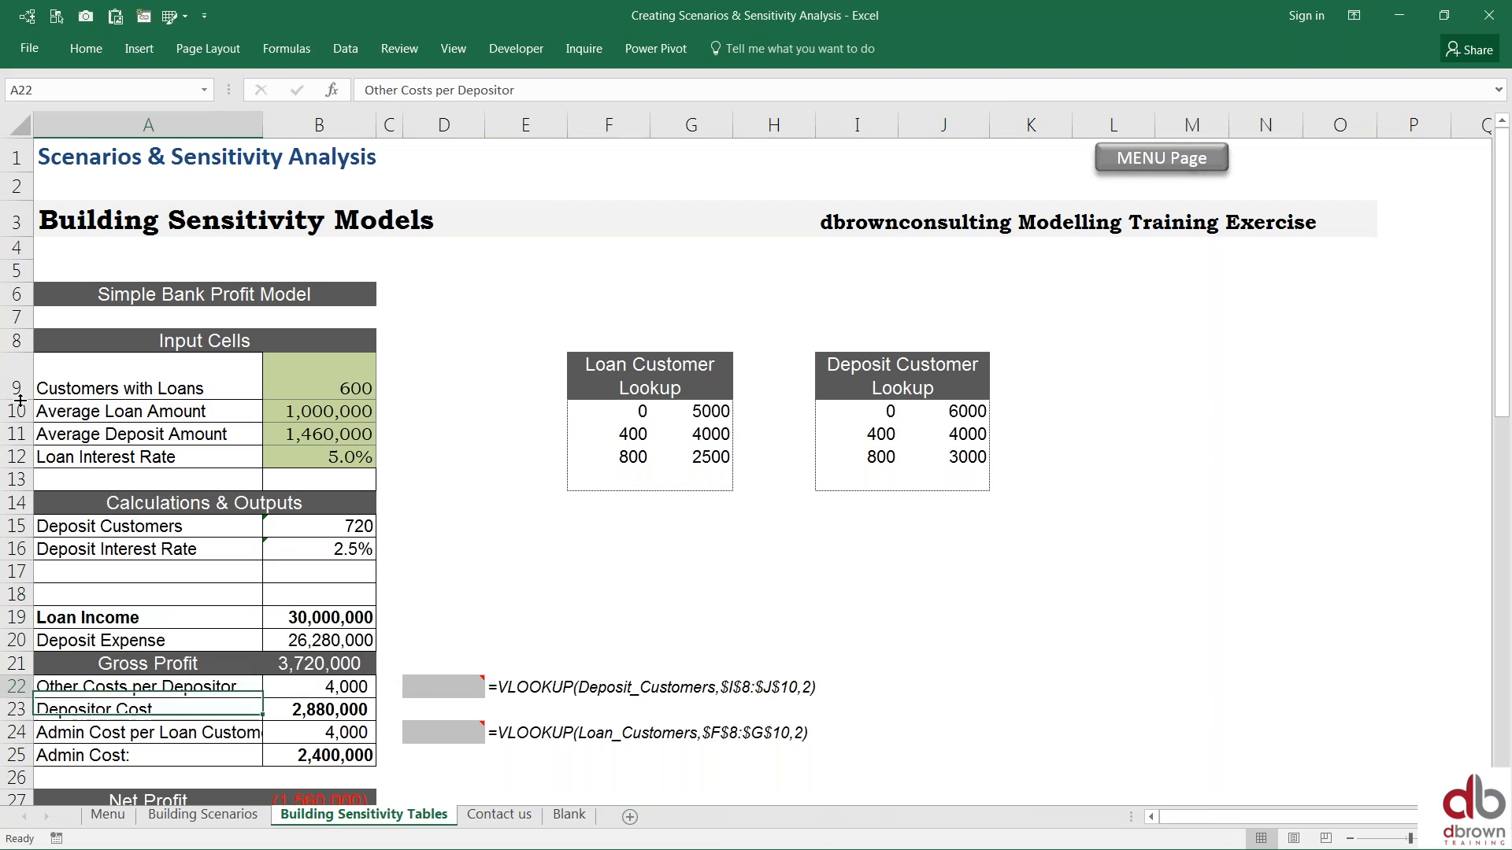
# Step: Examine the depositor and admin cost rows 22 to 25, along with the Deposit Expense and Gross Profit rows above them
pyautogui.hotkey('shift', 'Down')
pyautogui.hotkey('shift', 'Down')
pyautogui.hotkey('shift', 'Down')
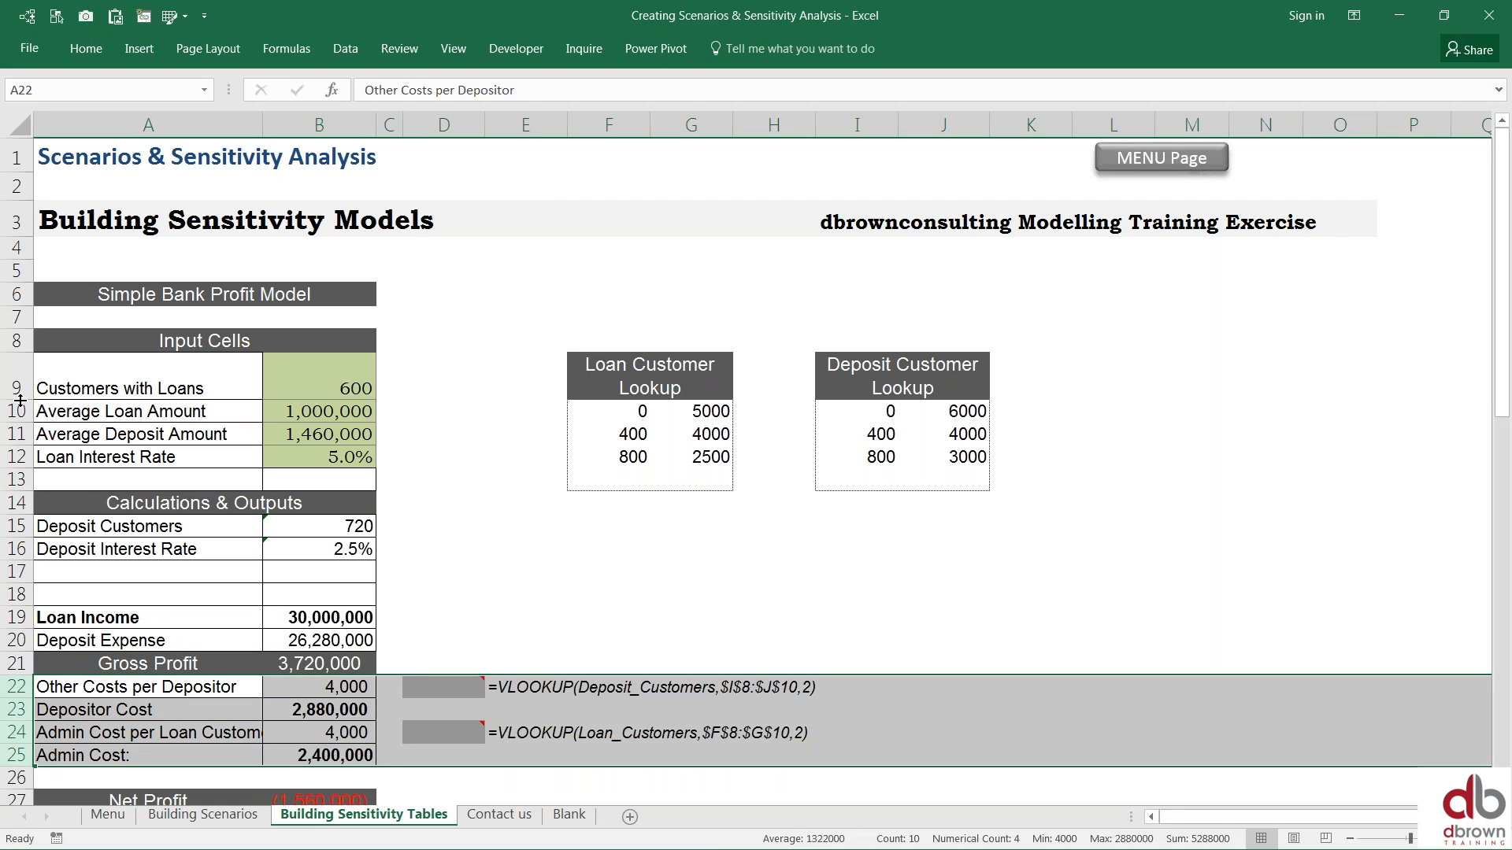
pyautogui.press('Up')
pyautogui.press('Right')
pyautogui.press('Right')
pyautogui.press('Right')
pyautogui.press('Up')
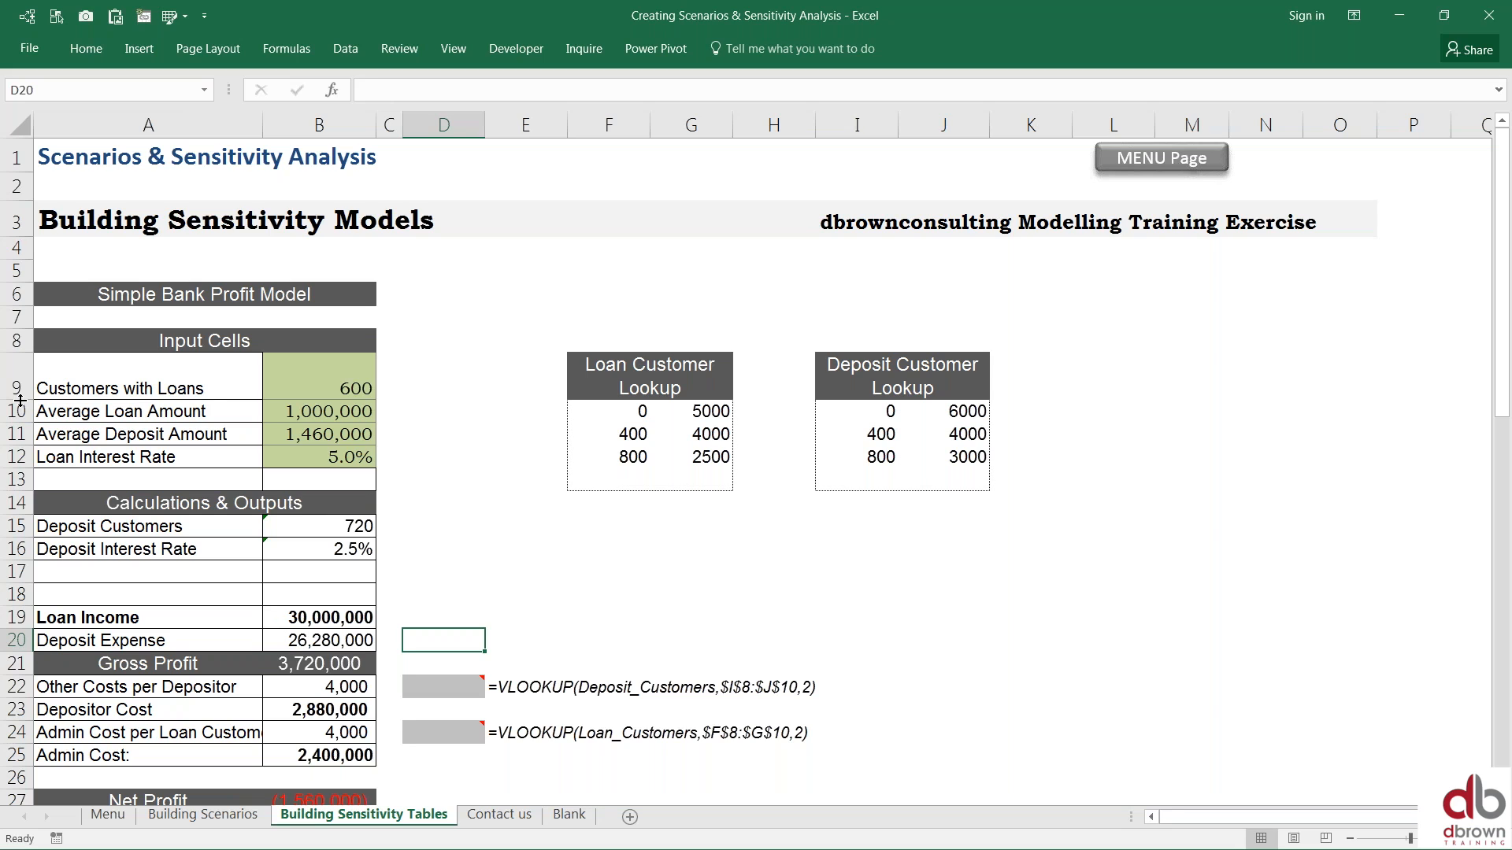
pyautogui.press('Left')
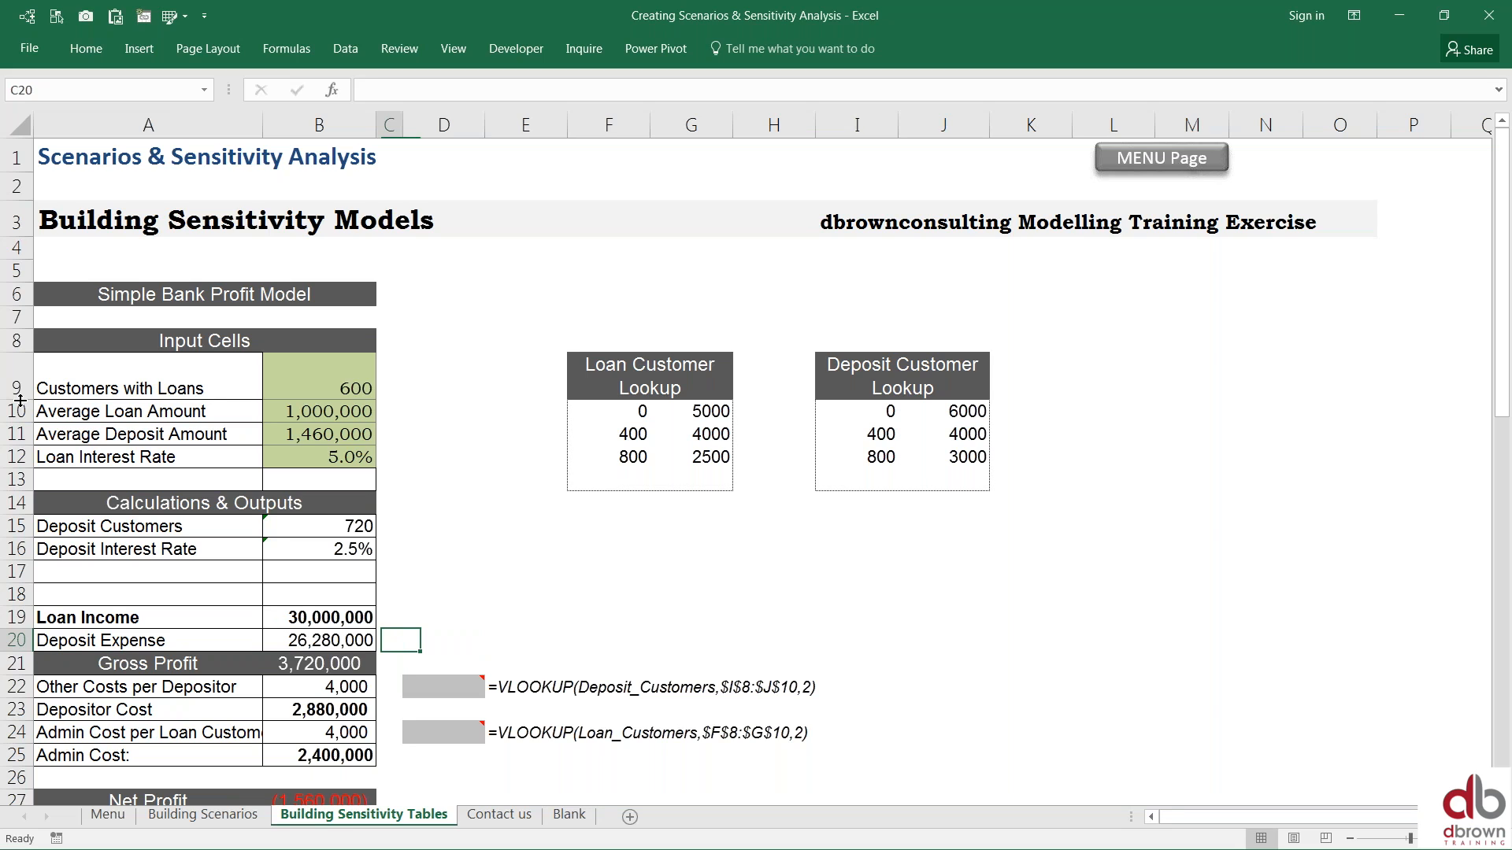
pyautogui.press('Left')
pyautogui.press('Left')
pyautogui.press('Down')
pyautogui.press('Down')
pyautogui.press('Down')
pyautogui.press('Up')
pyautogui.press('Up')
pyautogui.press('Up')
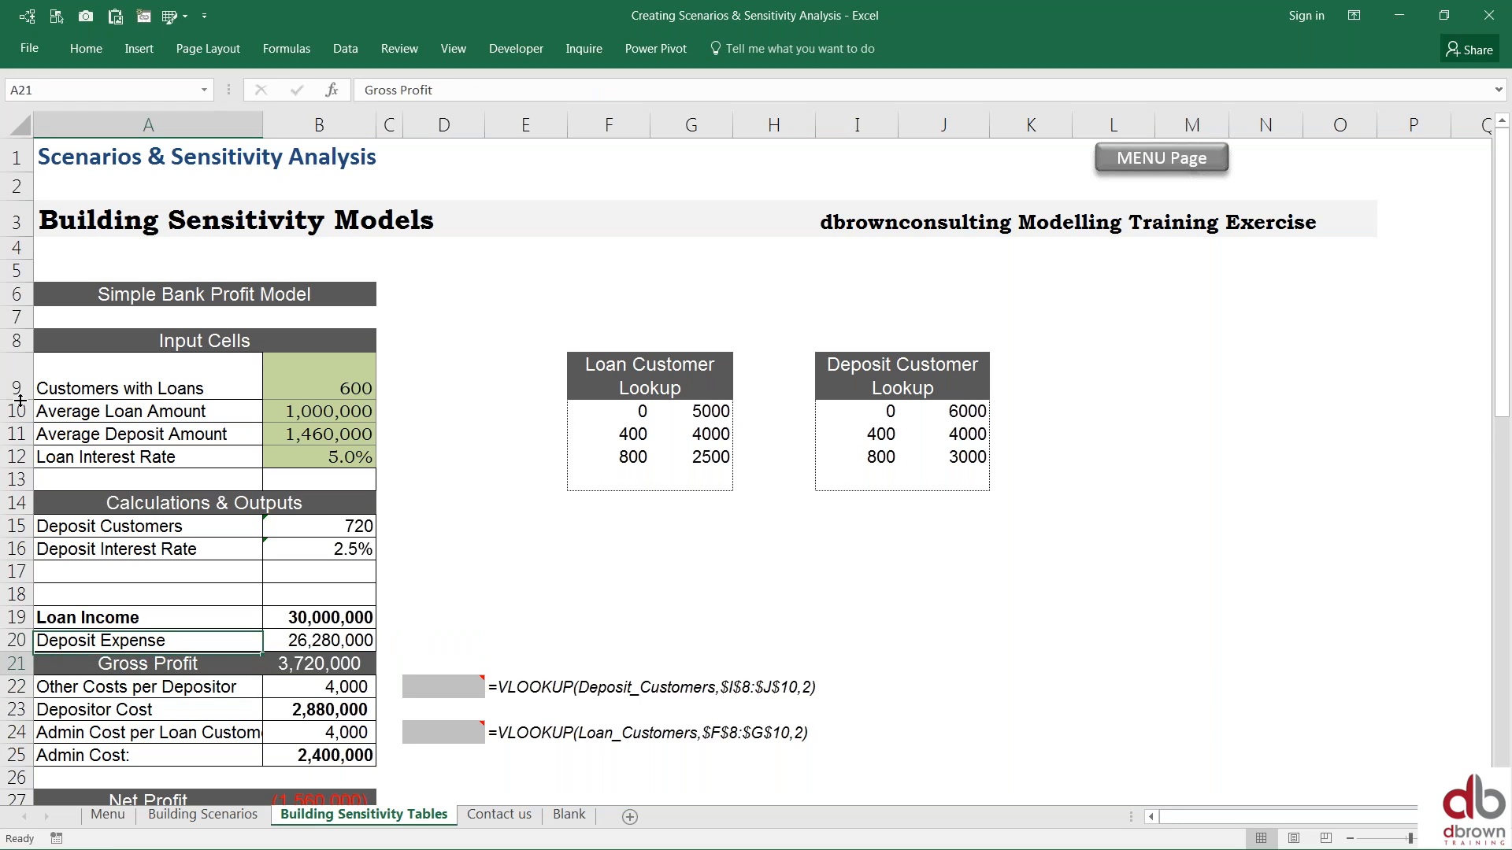
pyautogui.press('Down')
pyautogui.press('Down')
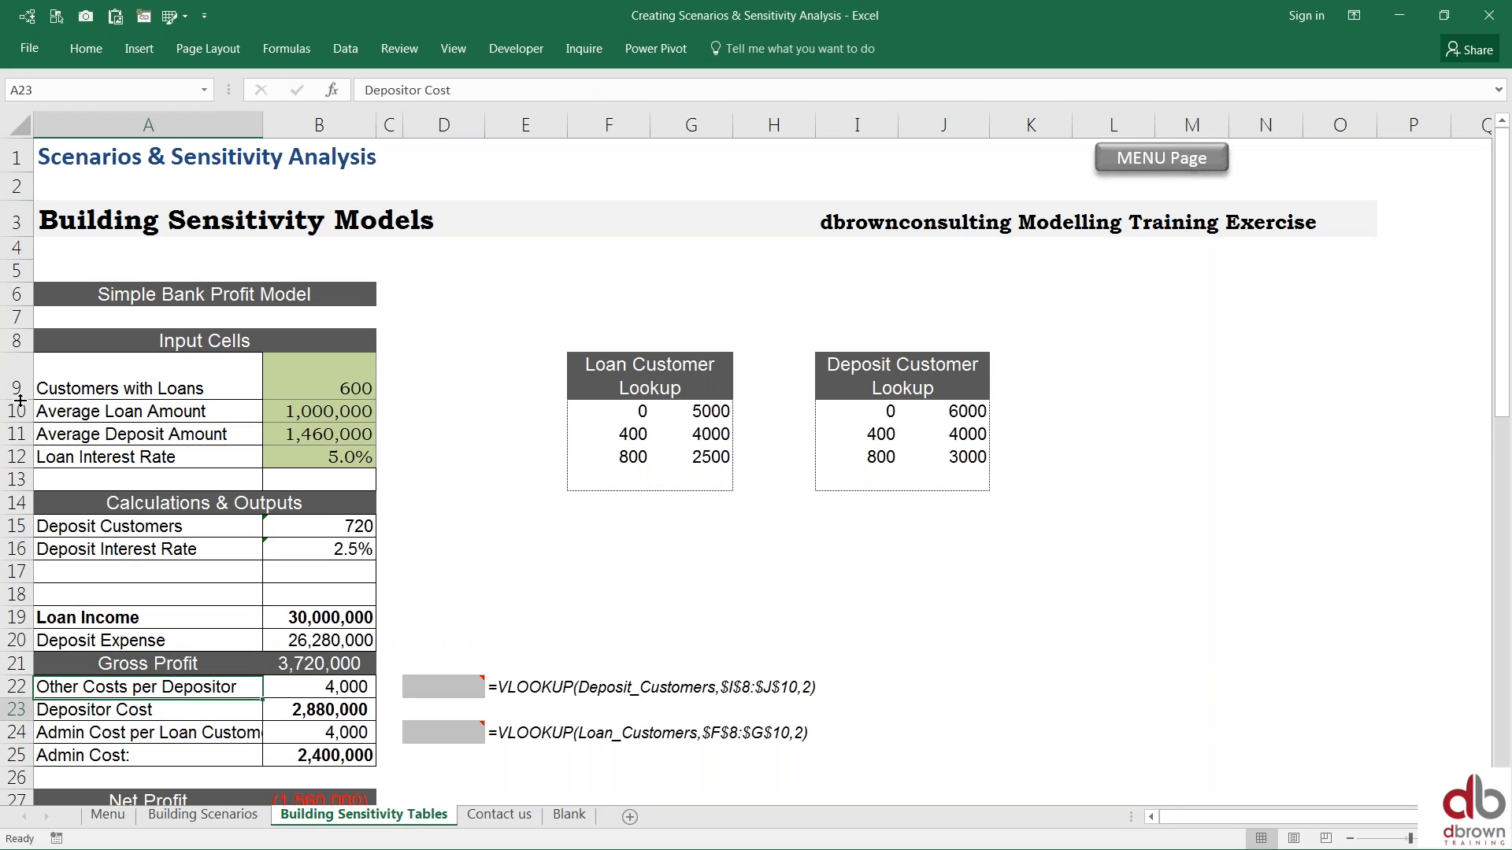
# Step: Examine the model's input cells A9:B12, from Customers with Loans to Loan Interest Rate
pyautogui.press('Up')
pyautogui.press('Up')
pyautogui.press('Up')
pyautogui.press('Up')
pyautogui.press('Up')
pyautogui.press('Up')
pyautogui.press('Up')
pyautogui.press('Up')
pyautogui.press('Up')
pyautogui.press('Up')
pyautogui.press('Up')
pyautogui.press('Up')
pyautogui.press('Up')
pyautogui.press('Up')
pyautogui.press('Right')
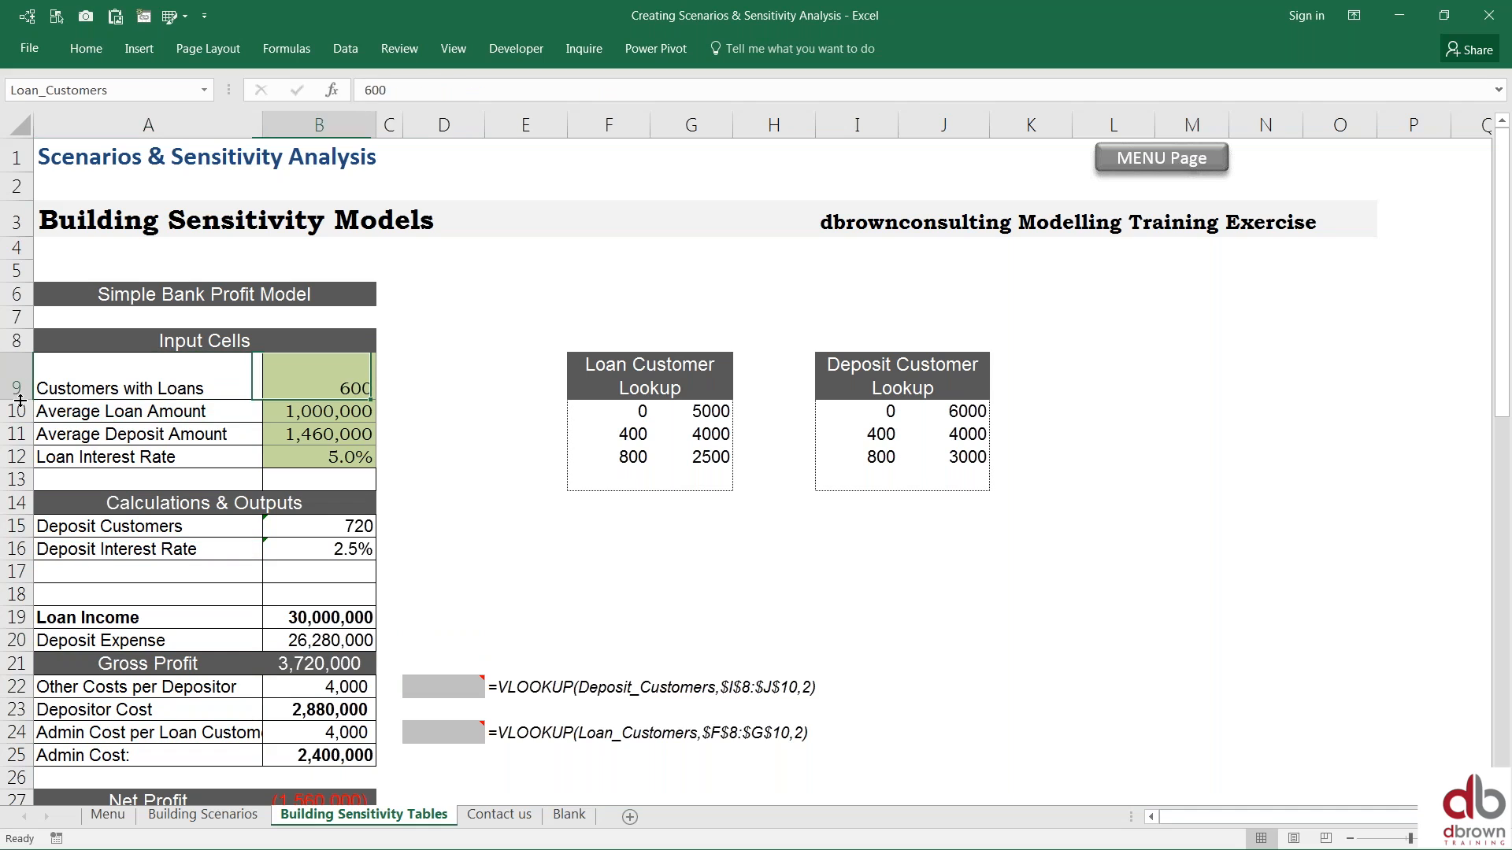
pyautogui.press('Left')
pyautogui.hotkey('shift', 'Right')
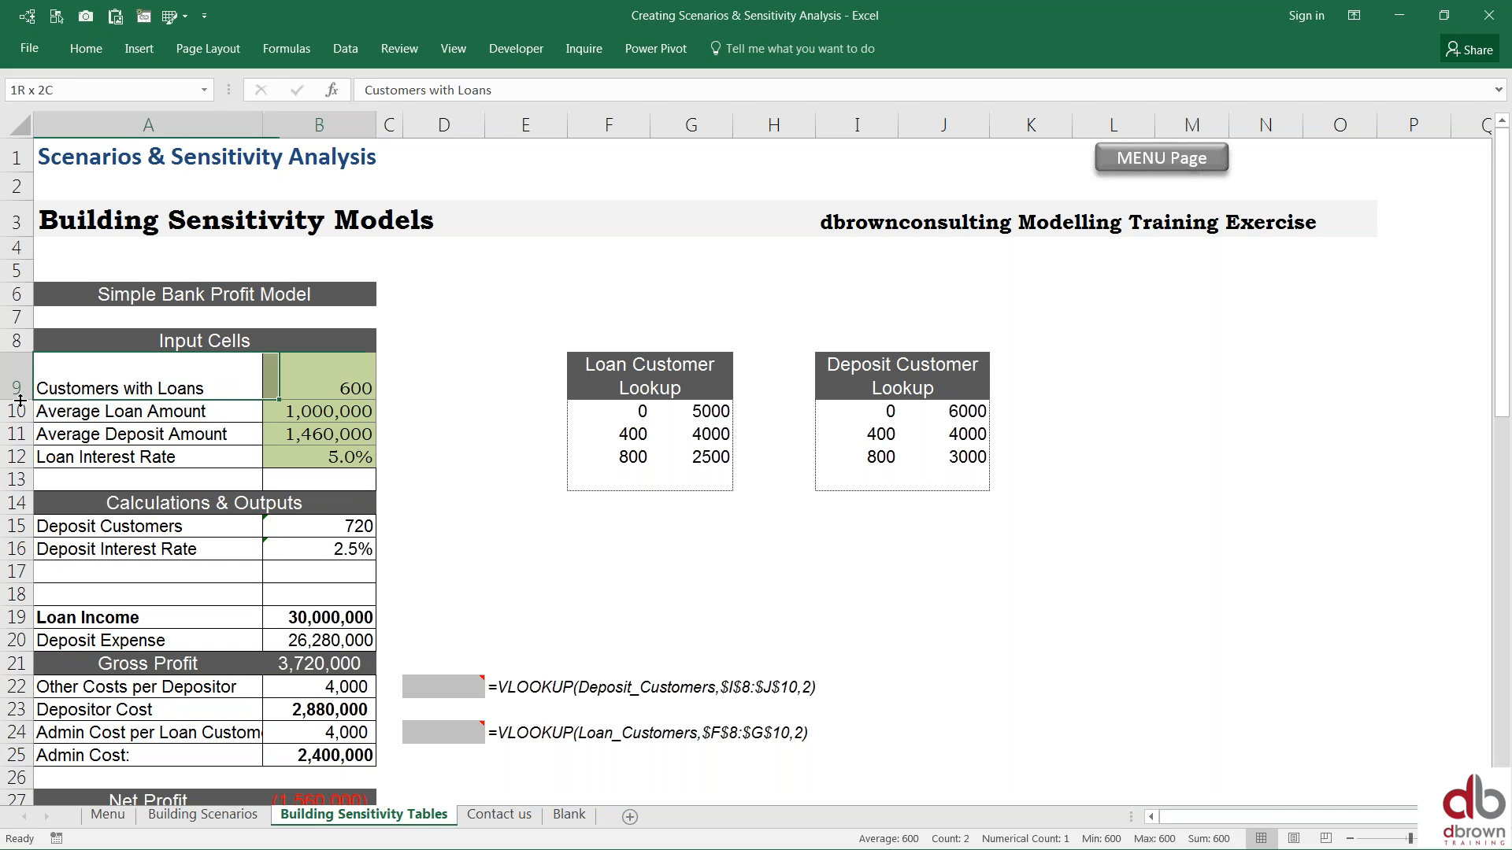
pyautogui.hotkey('shift', 'Down')
pyautogui.hotkey('shift', 'Down')
pyautogui.hotkey('shift', 'Down')
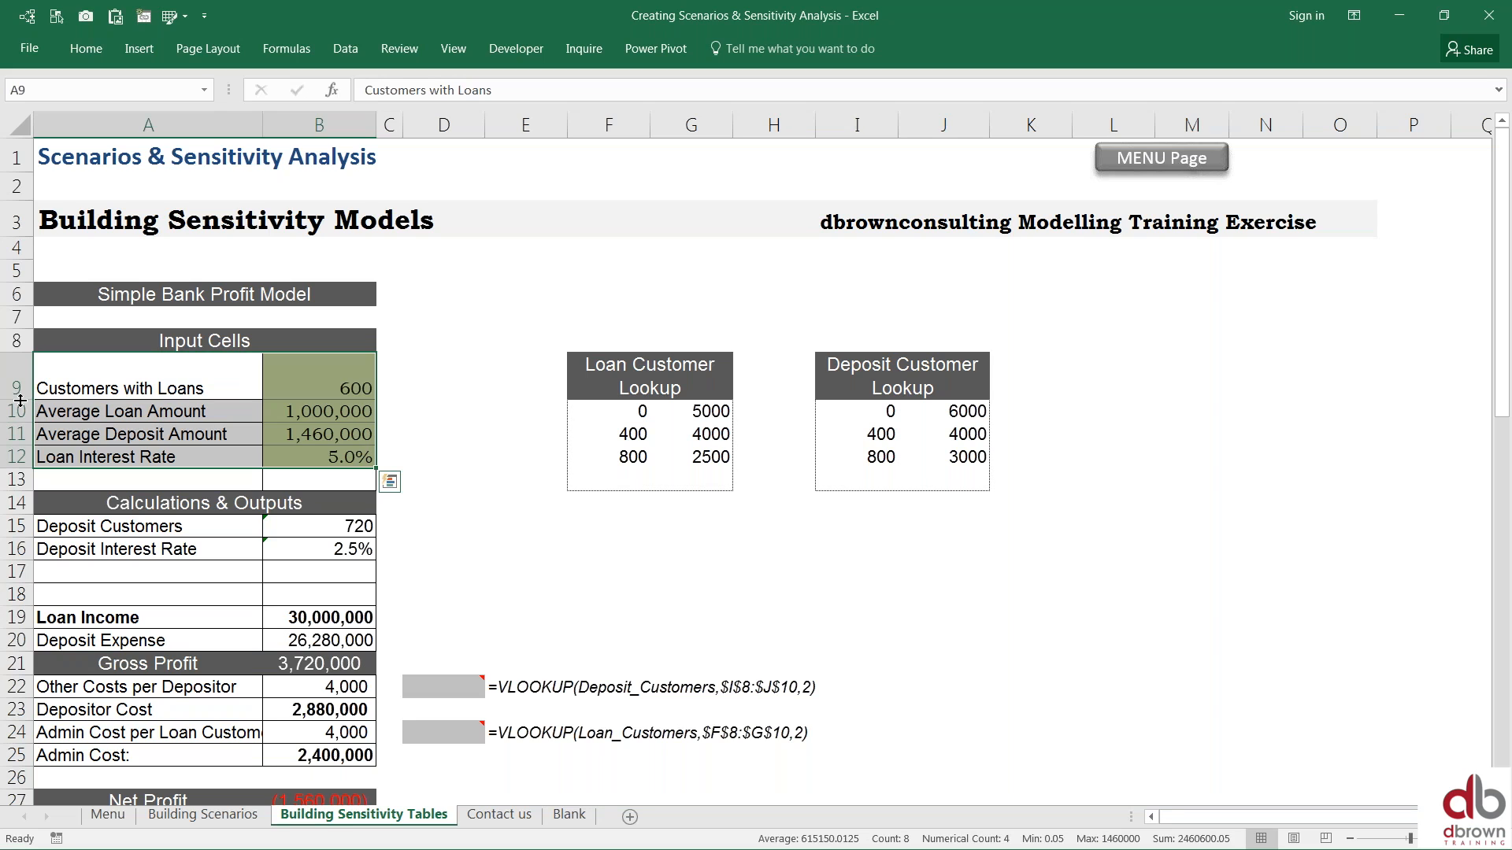
# Step: Inspect the Loan Income formula in B19 and the input cells it references, leaving the formula as it is
pyautogui.press('Down')
pyautogui.press('Down')
pyautogui.press('Down')
pyautogui.press('Down')
pyautogui.press('Down')
pyautogui.press('Down')
pyautogui.press('Down')
pyautogui.press('Down')
pyautogui.press('Down')
pyautogui.press('Down')
pyautogui.press('Right')
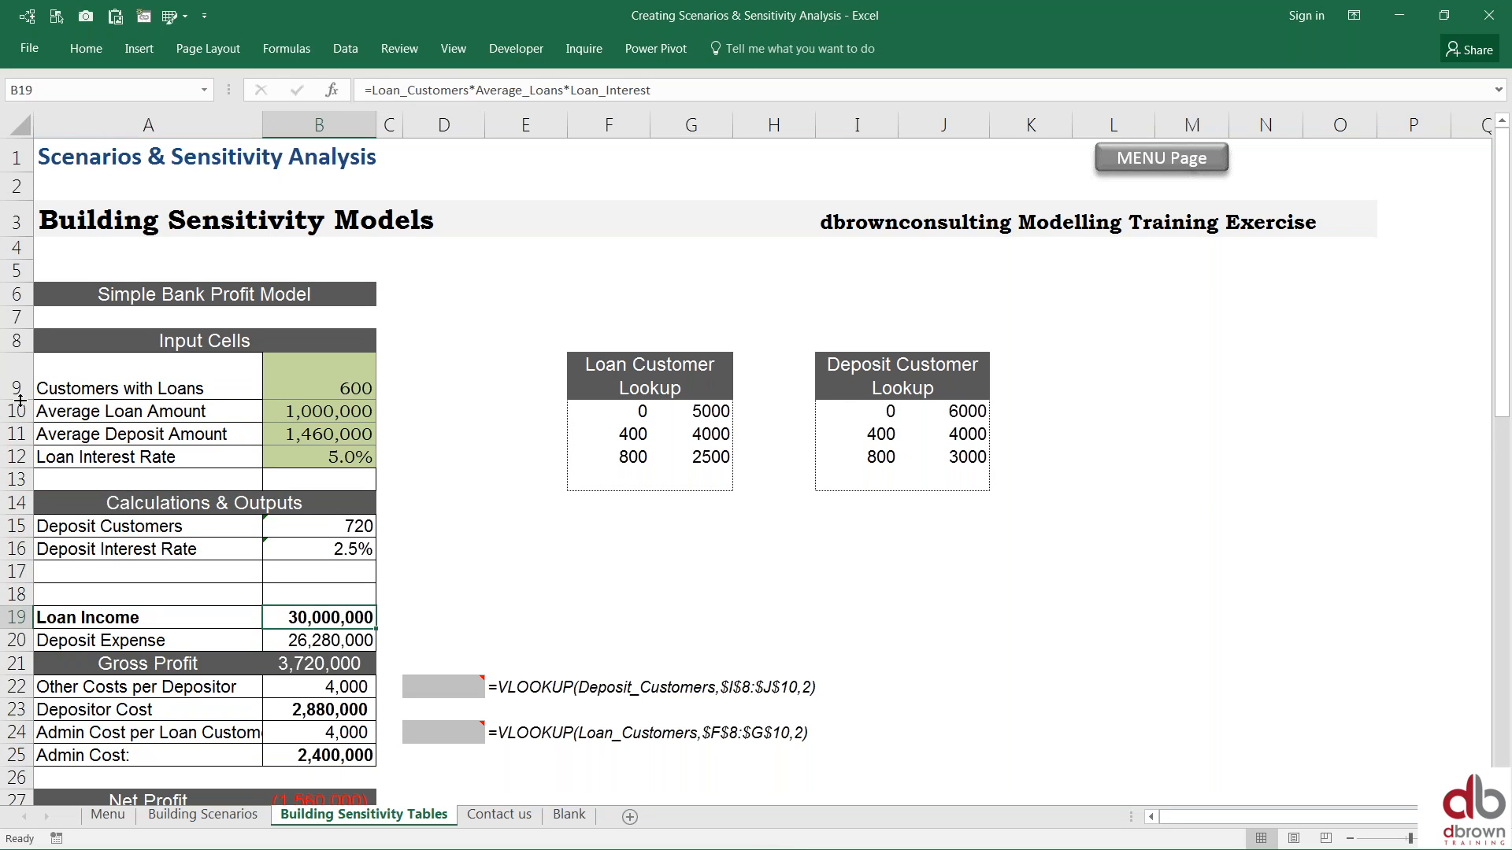
pyautogui.press('F2')
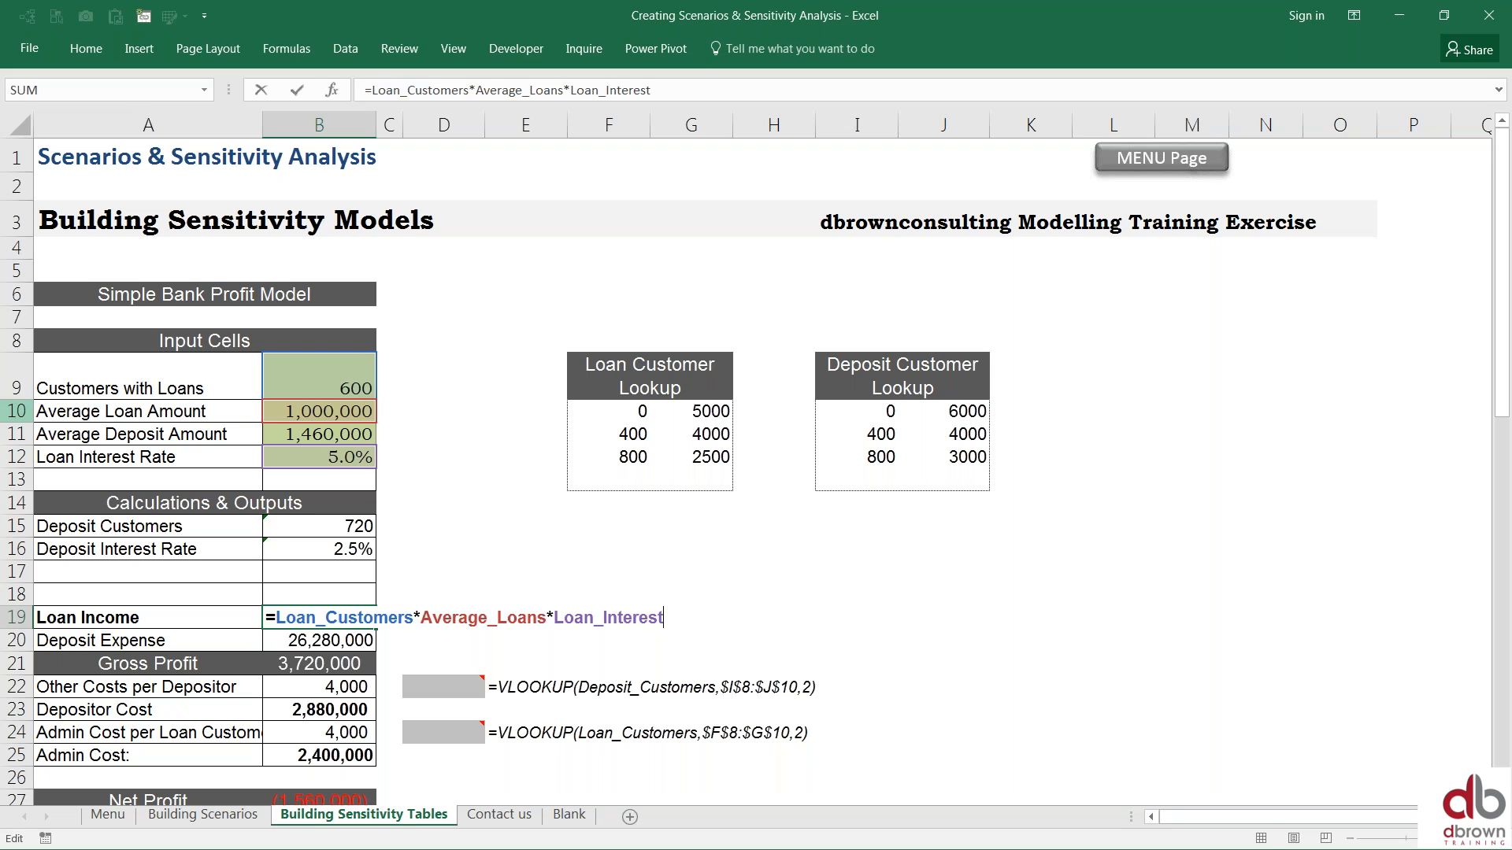
pyautogui.press('Tab')
pyautogui.press('Tab')
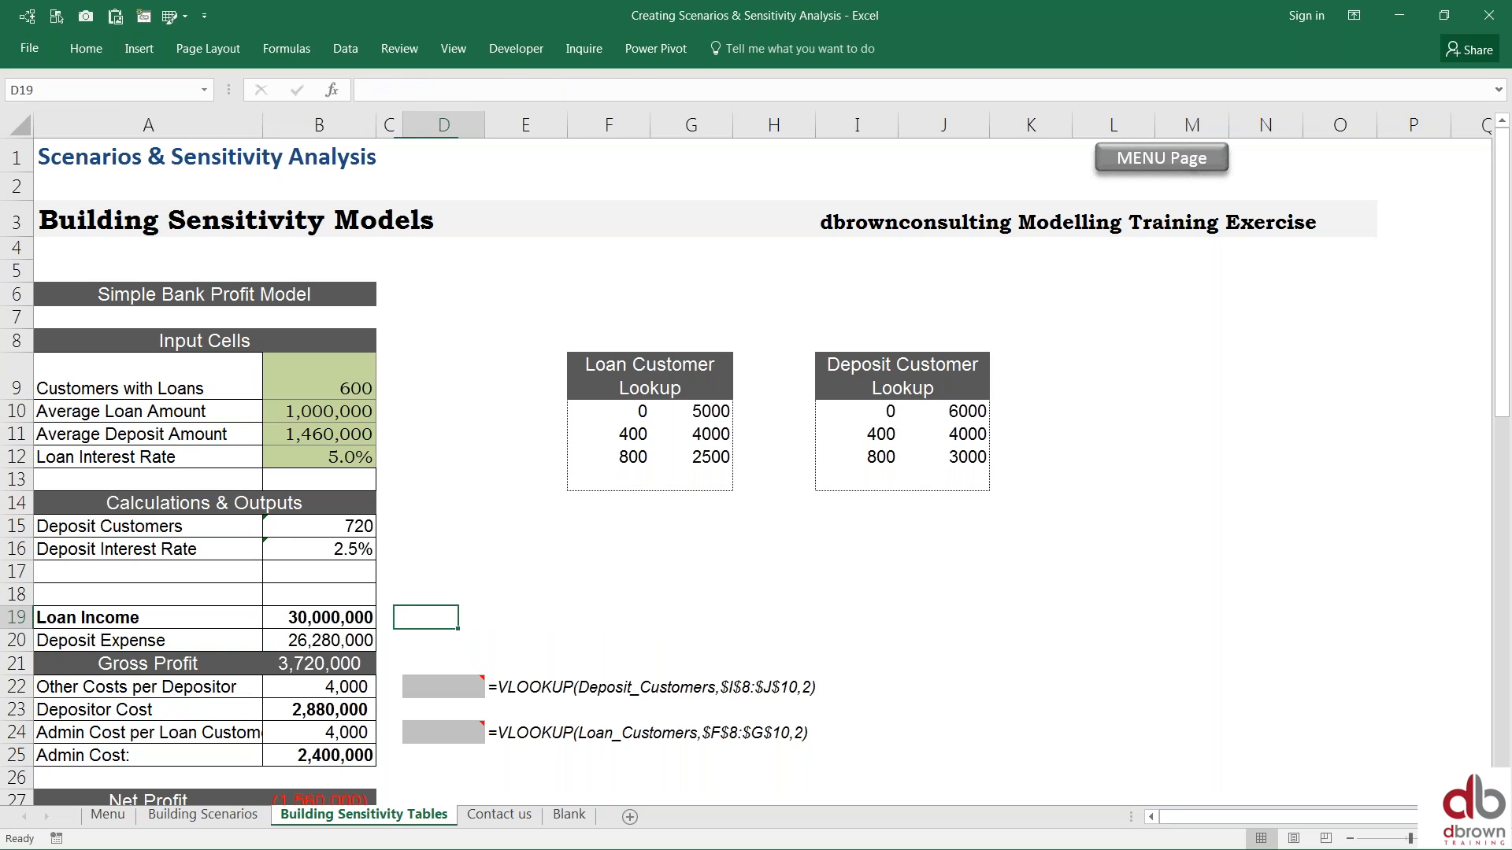
pyautogui.write('=')
pyautogui.press('Up')
pyautogui.press('Up')
pyautogui.press('Up')
pyautogui.press('Up')
pyautogui.press('Up')
pyautogui.press('Up')
pyautogui.press('Up')
pyautogui.press('Up')
pyautogui.press('Up')
pyautogui.press('Up')
pyautogui.press('Left')
pyautogui.press('Left')
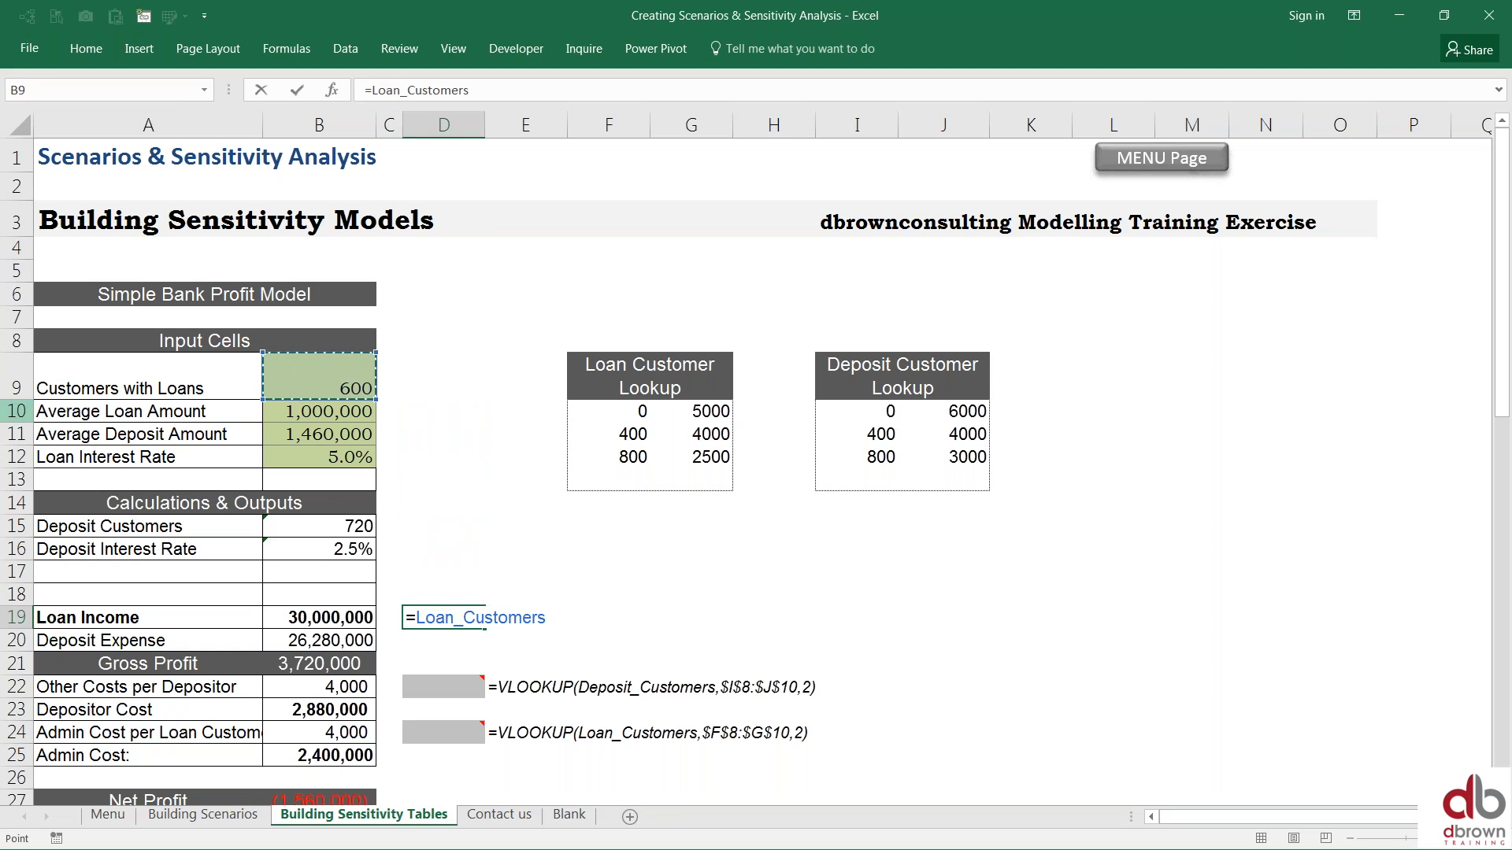
pyautogui.write('*')
pyautogui.press('Up')
pyautogui.press('Up')
pyautogui.press('Up')
pyautogui.press('Up')
pyautogui.press('Up')
pyautogui.press('Up')
pyautogui.press('Up')
pyautogui.press('Up')
pyautogui.press('Up')
pyautogui.press('Up')
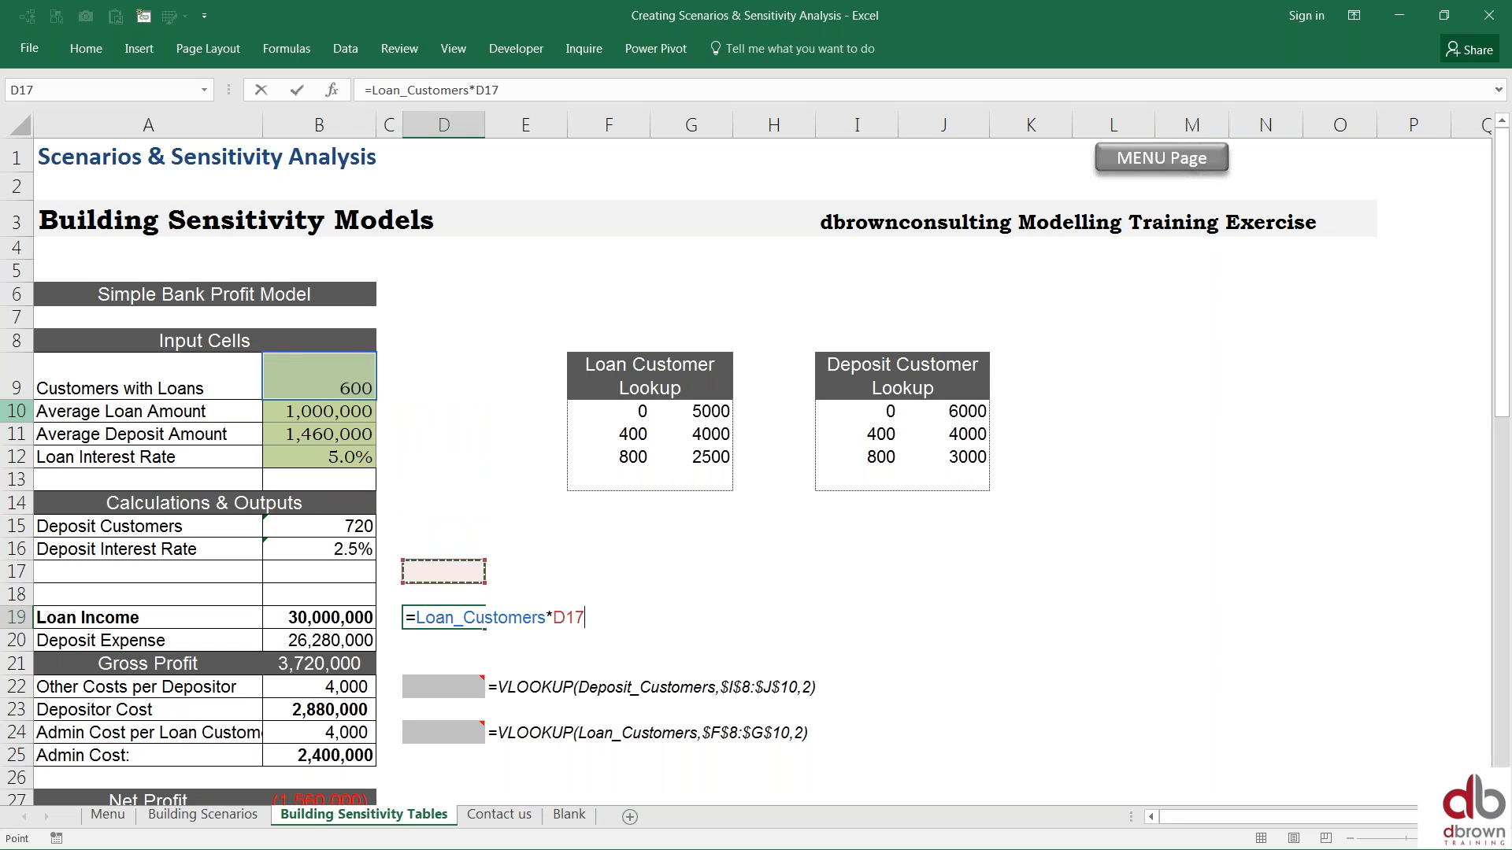
pyautogui.press('Left')
pyautogui.press('Left')
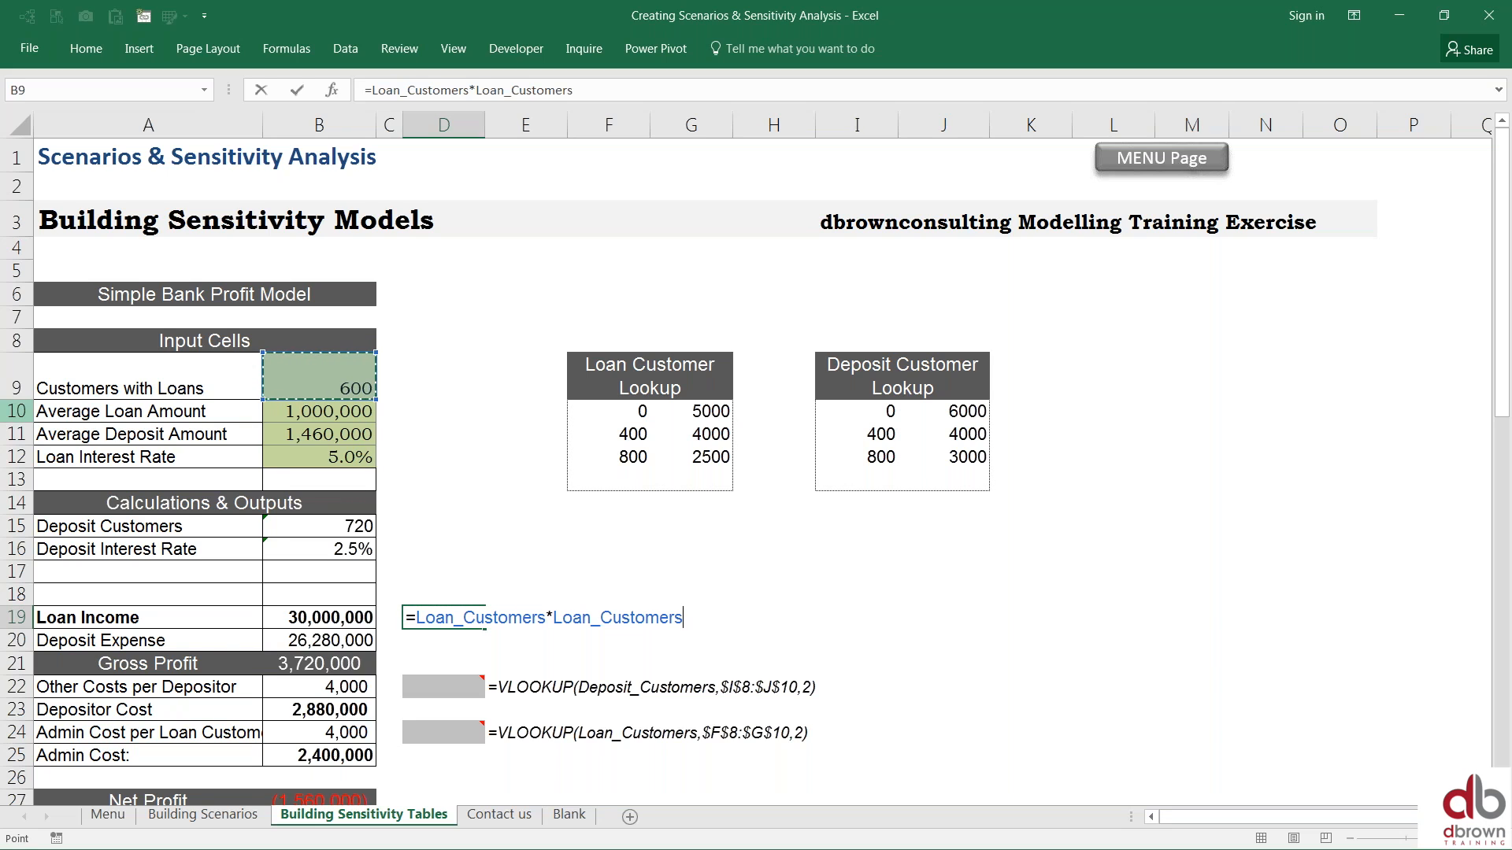
pyautogui.press('Escape')
pyautogui.press('Up')
pyautogui.press('Up')
pyautogui.press('Up')
pyautogui.press('Up')
pyautogui.press('Up')
pyautogui.press('Up')
pyautogui.press('Up')
pyautogui.press('Up')
pyautogui.press('Left')
pyautogui.press('Left')
pyautogui.press('Up')
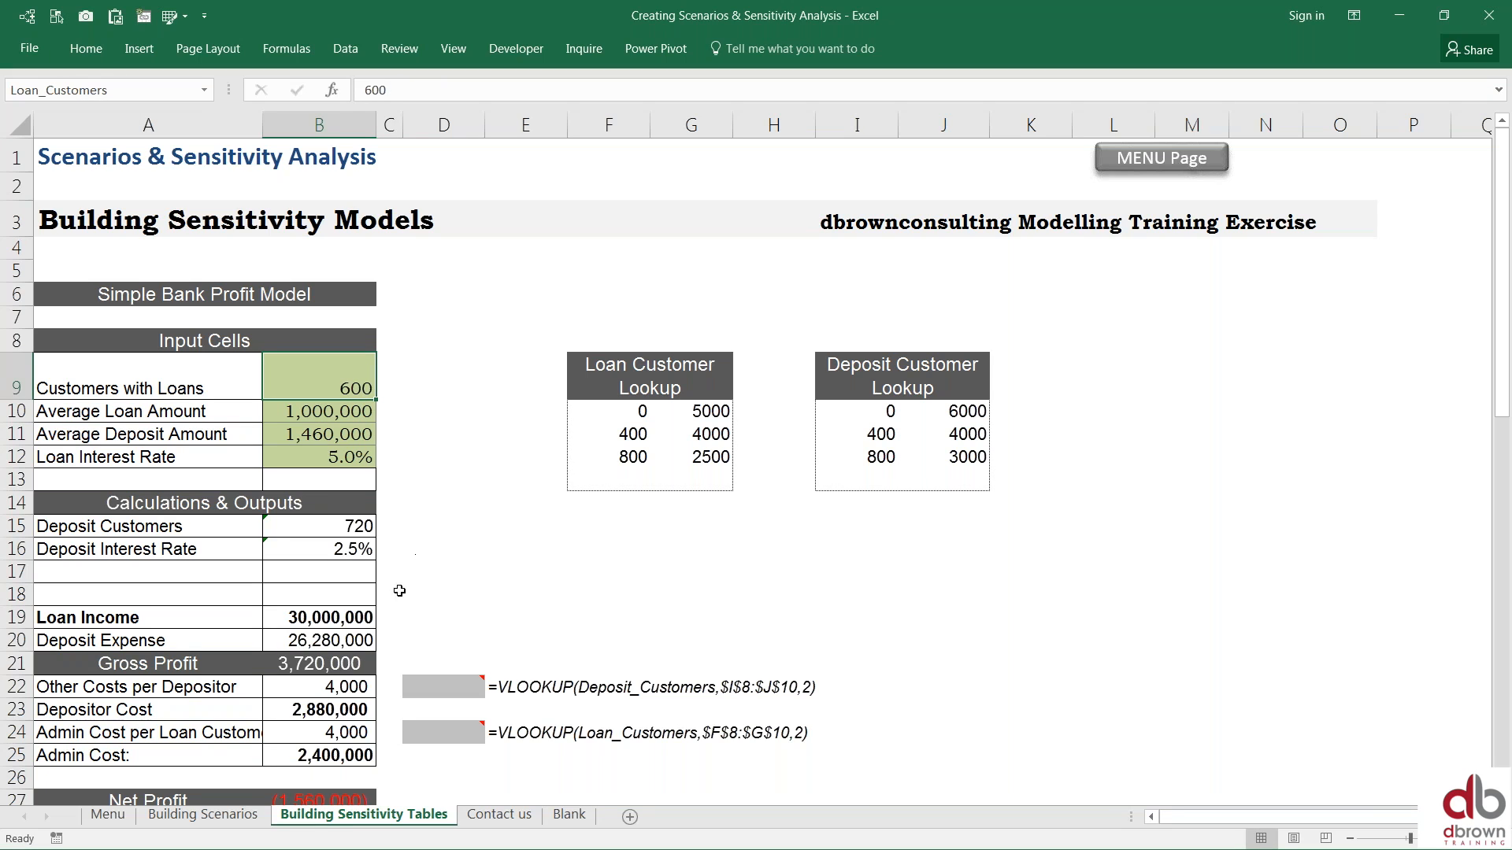
# Step: Enter the formula =B9*B10*B12 in D19 and format it with thousands separators and two decimals
pyautogui.click(435, 613)
pyautogui.press('Down')
pyautogui.click(435, 613)
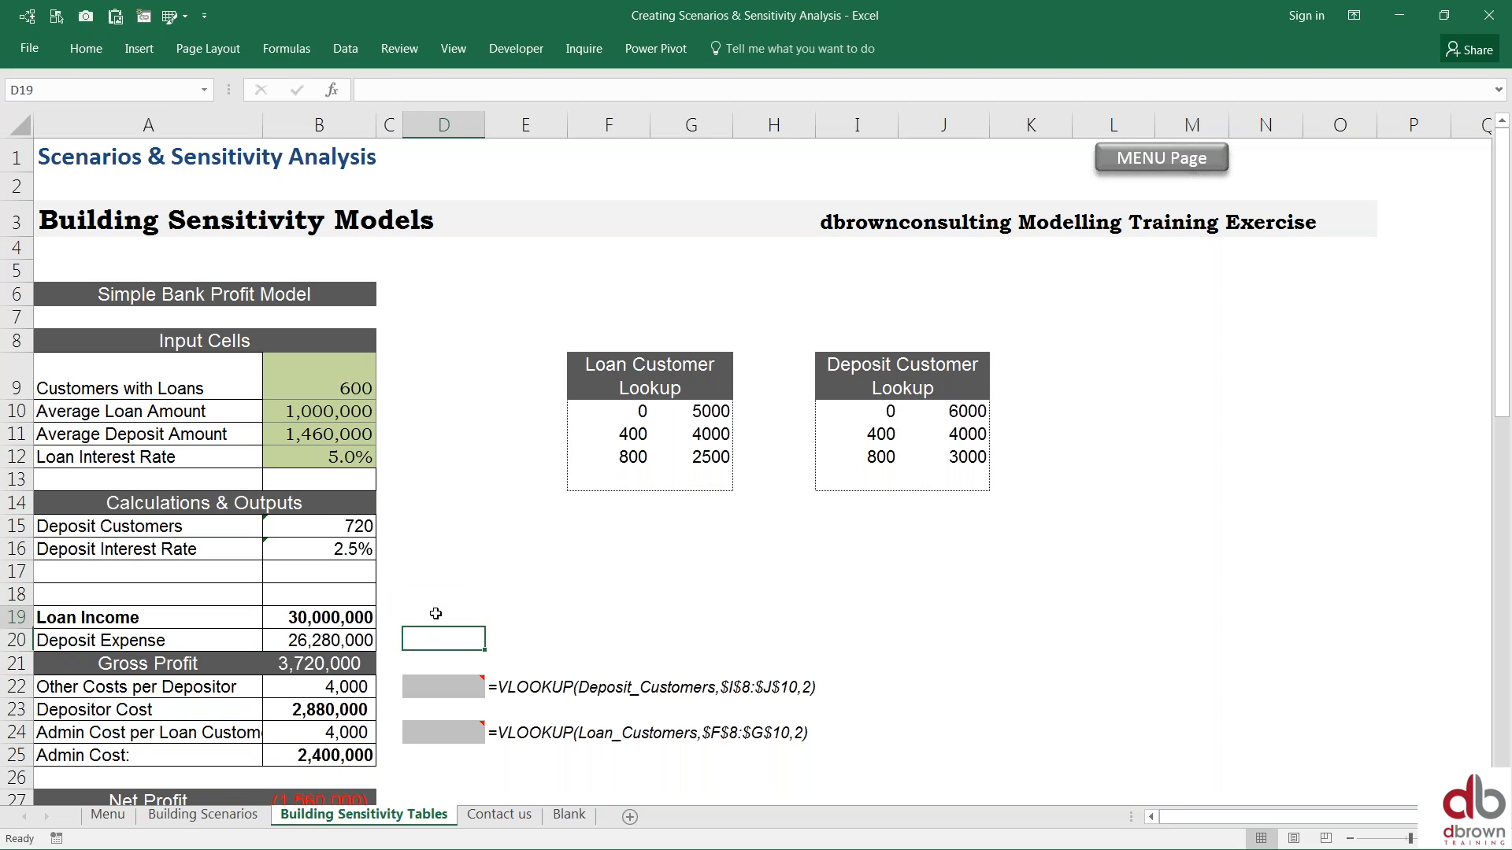
pyautogui.write('=')
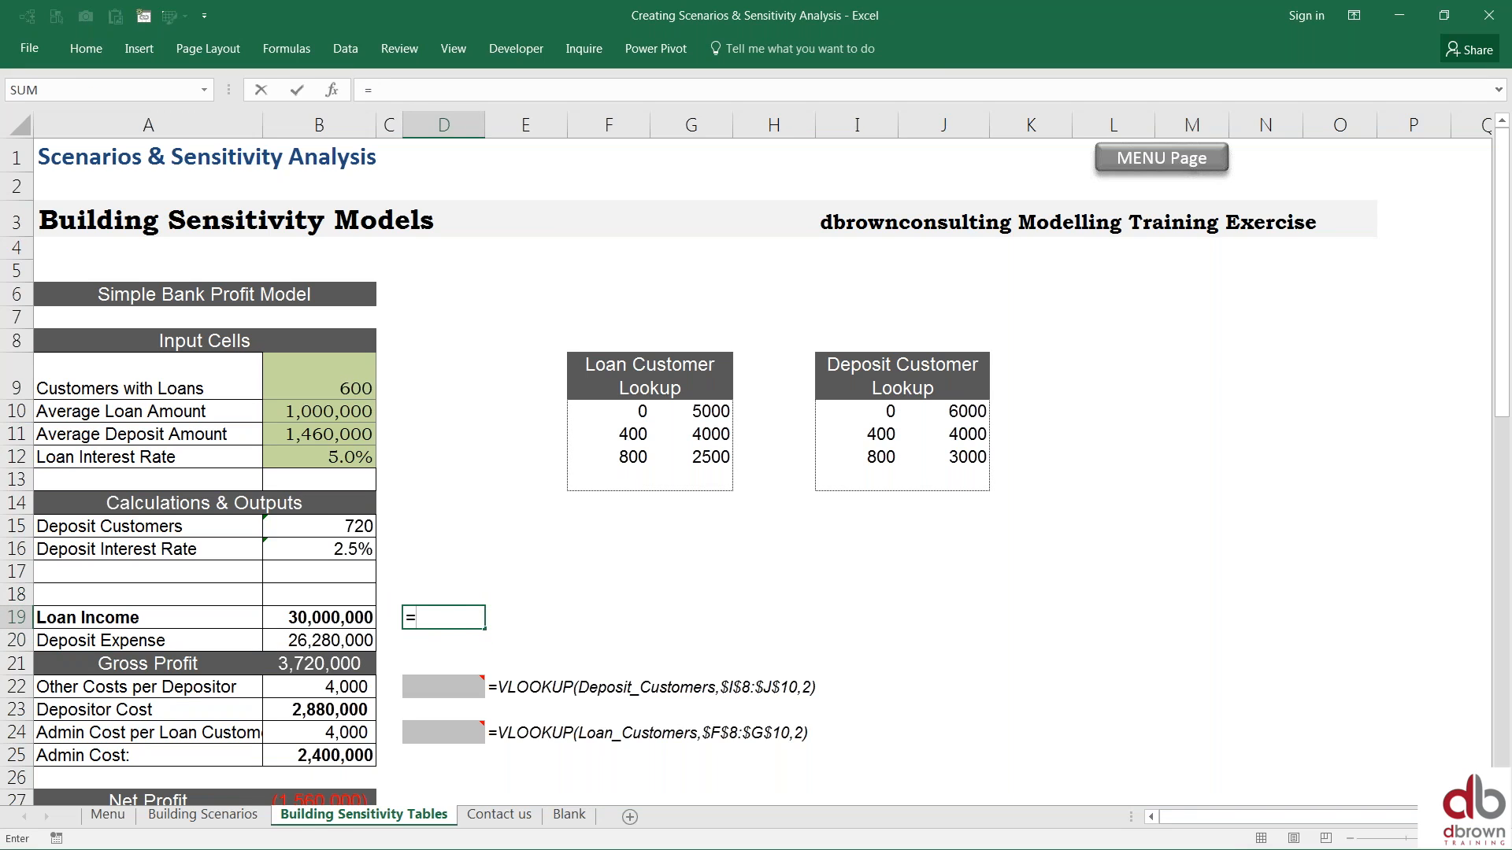
pyautogui.write('b')
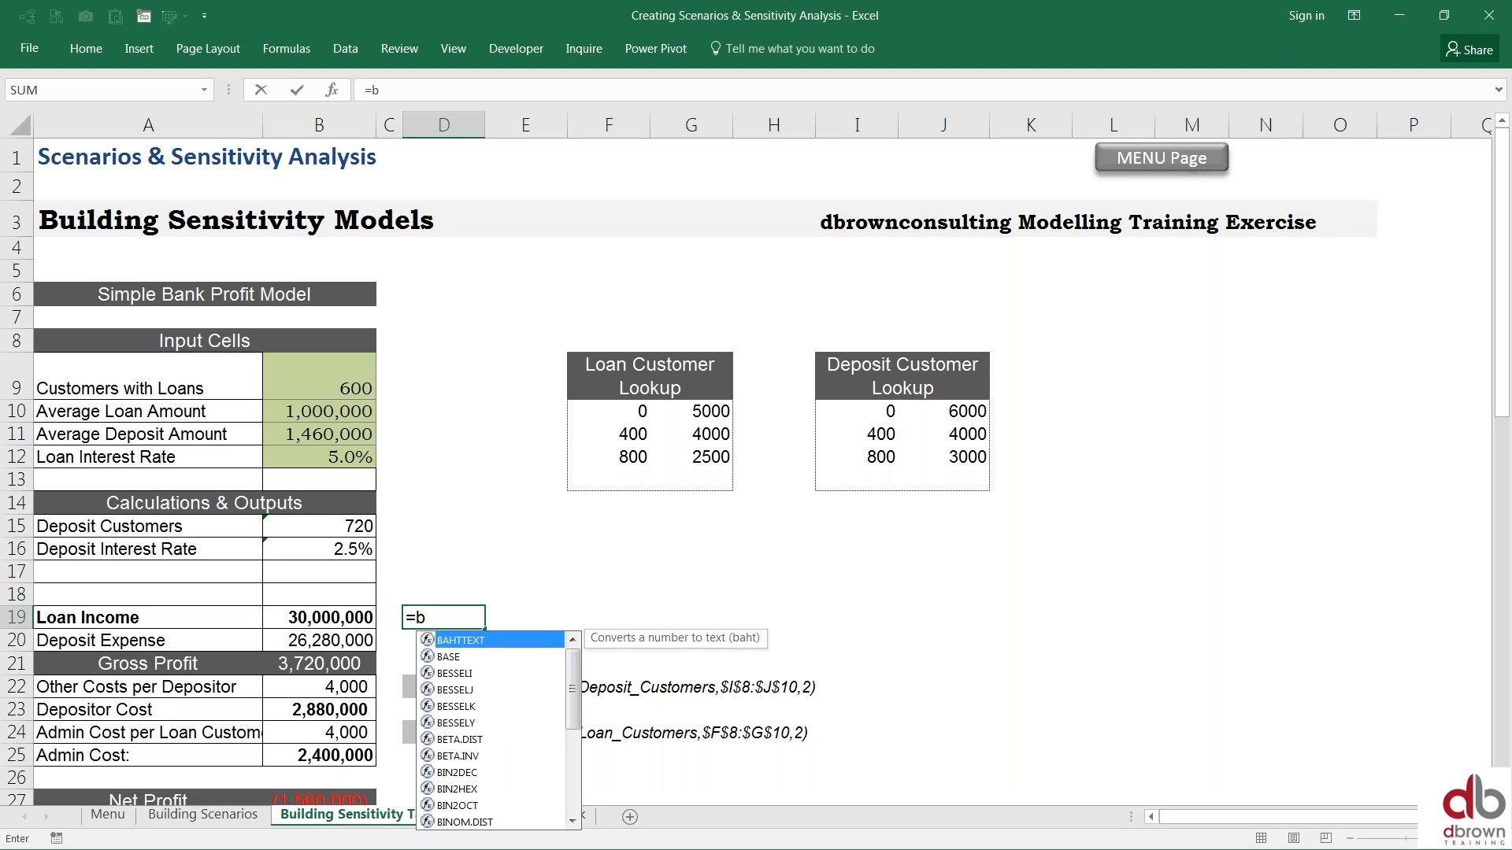
pyautogui.write('9*')
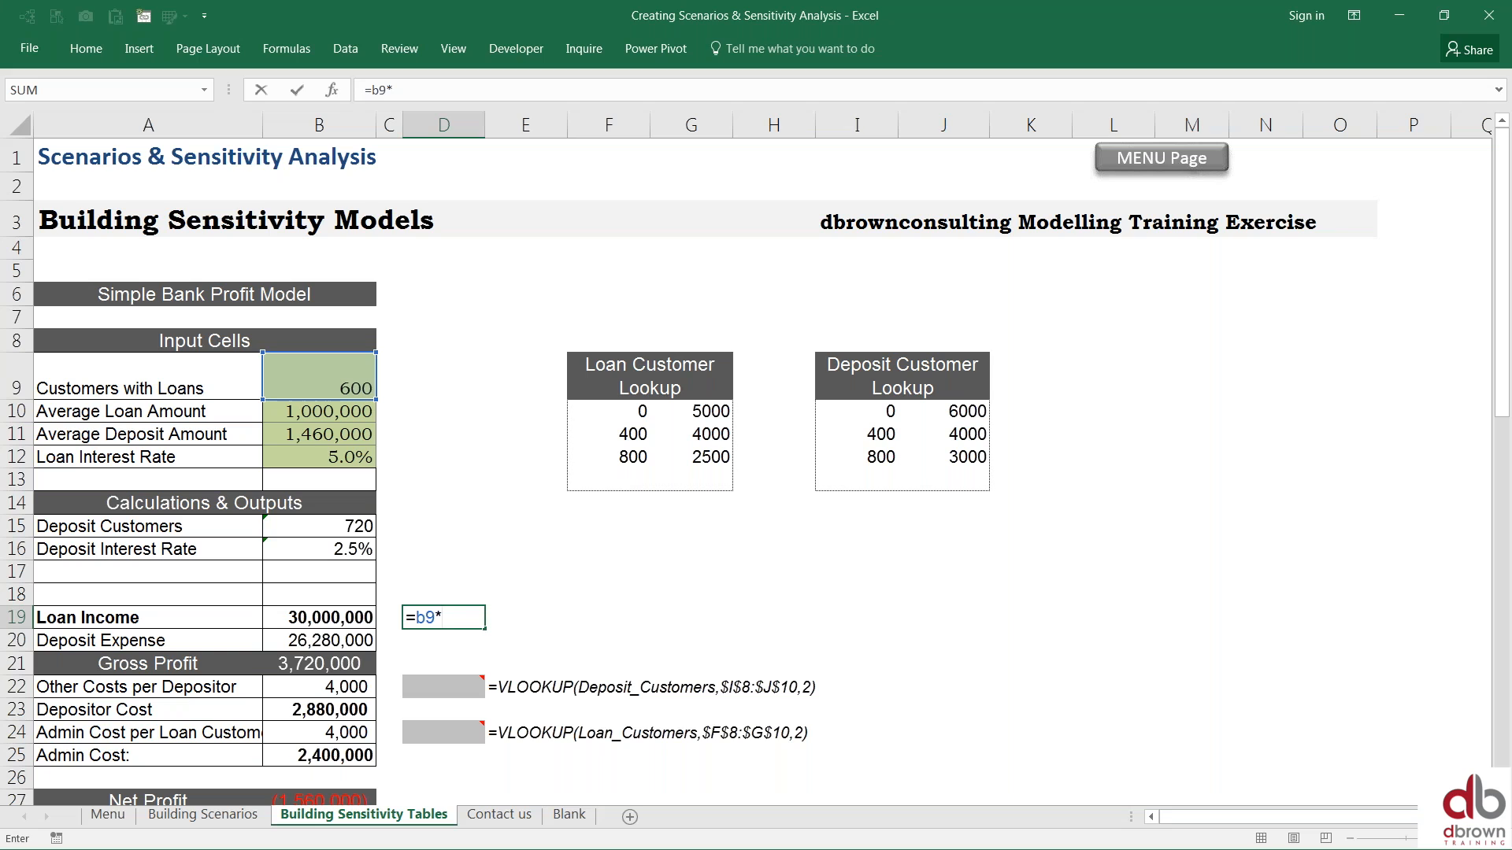
pyautogui.write('b')
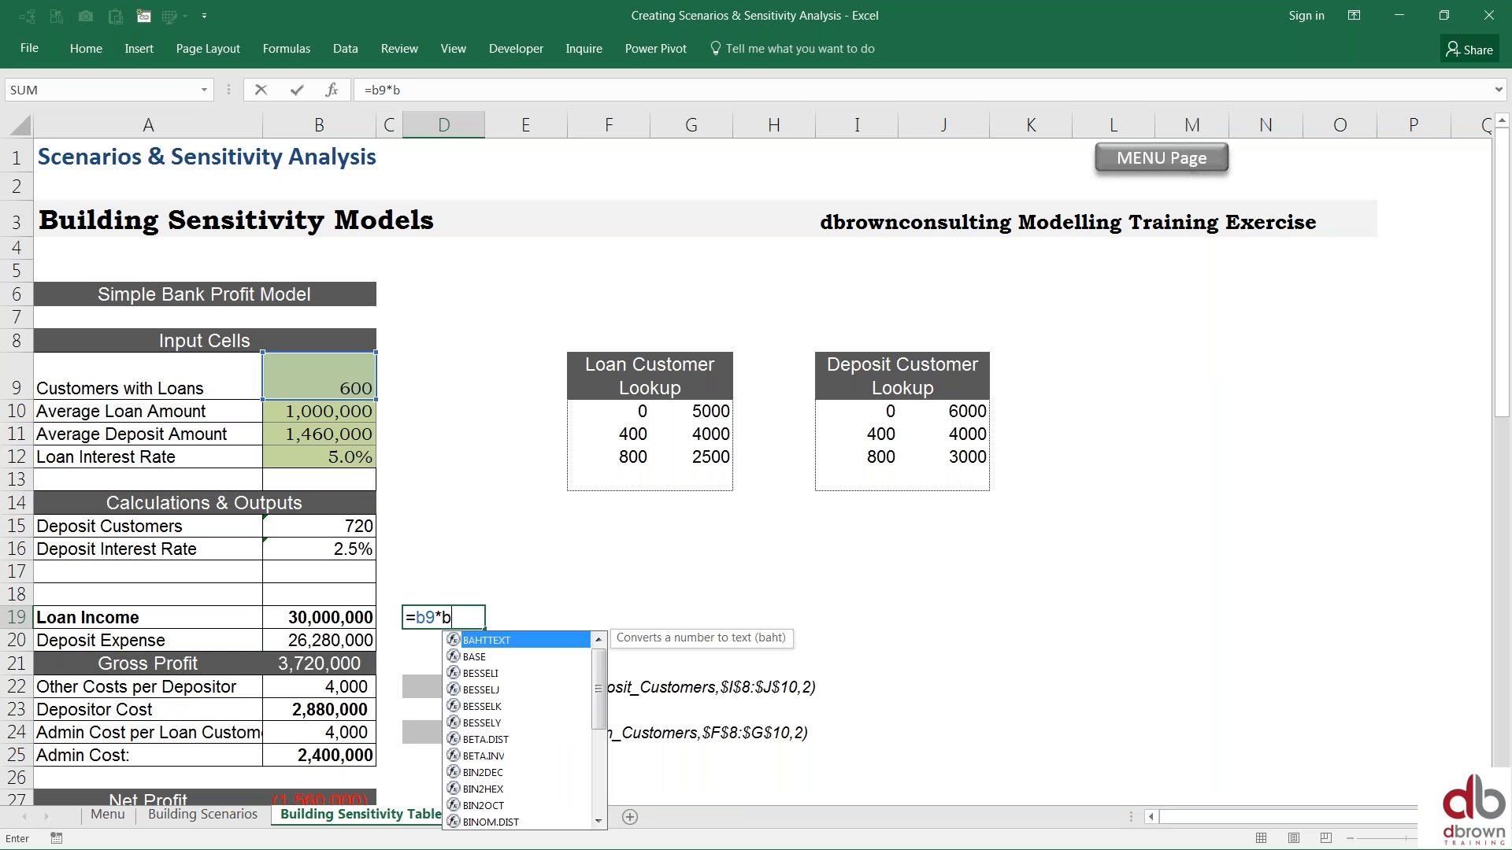
pyautogui.write('10')
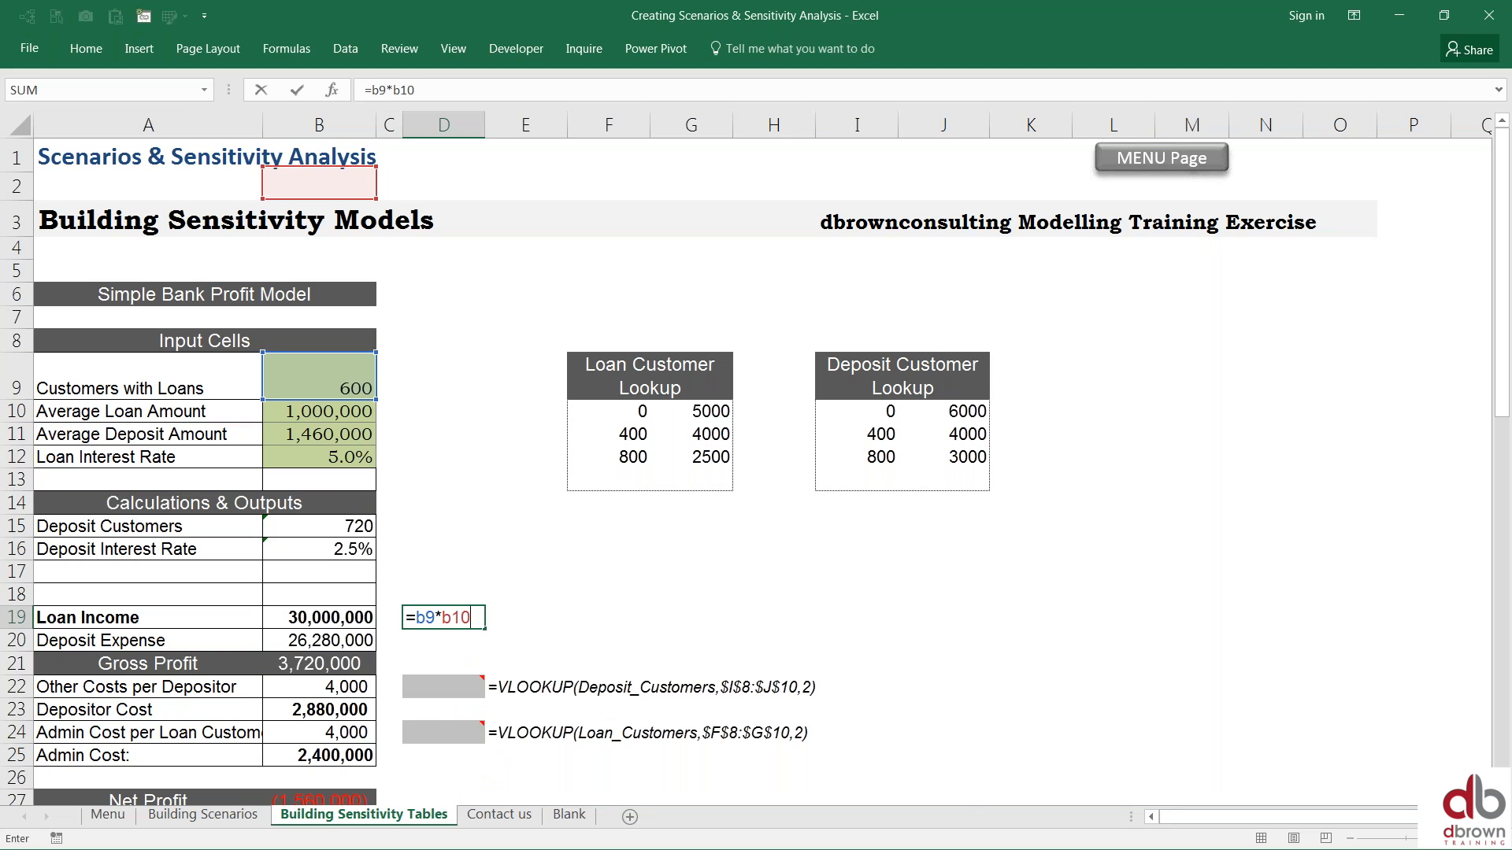
pyautogui.write('*')
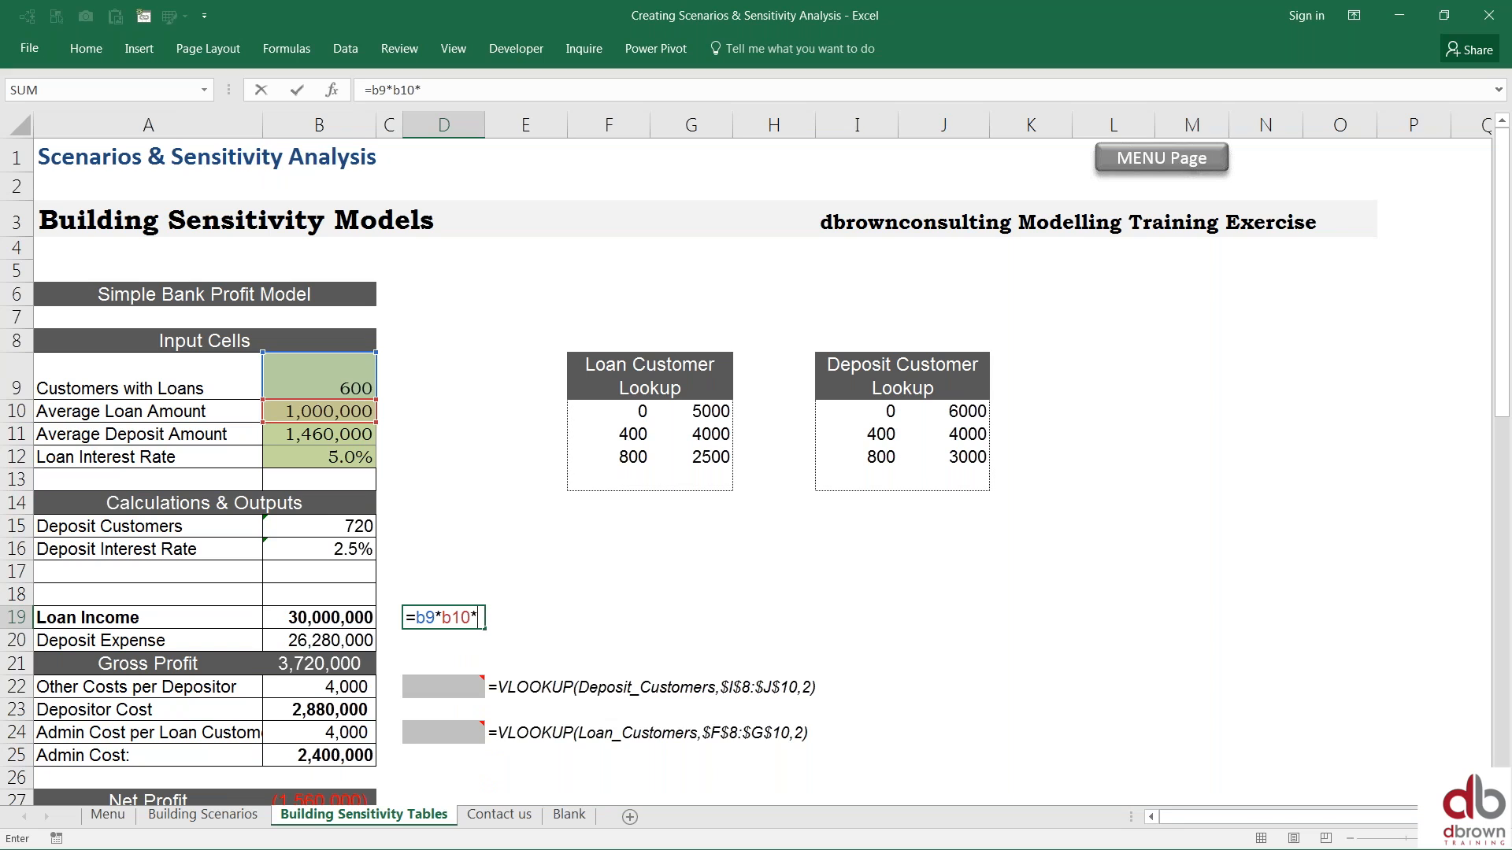
pyautogui.write('b')
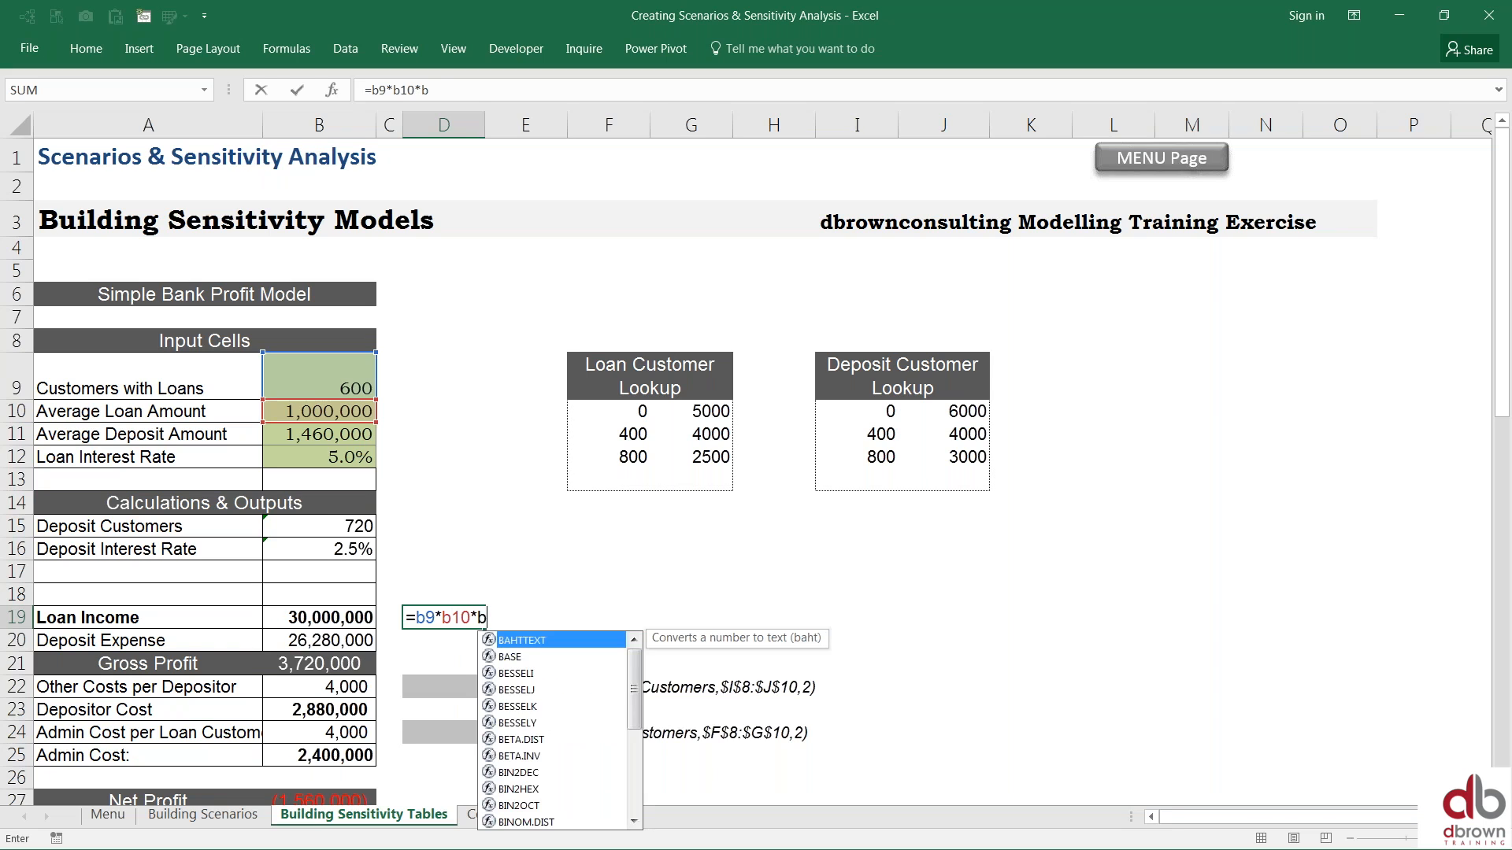
pyautogui.write('12')
pyautogui.press('Return')
pyautogui.press('Up')
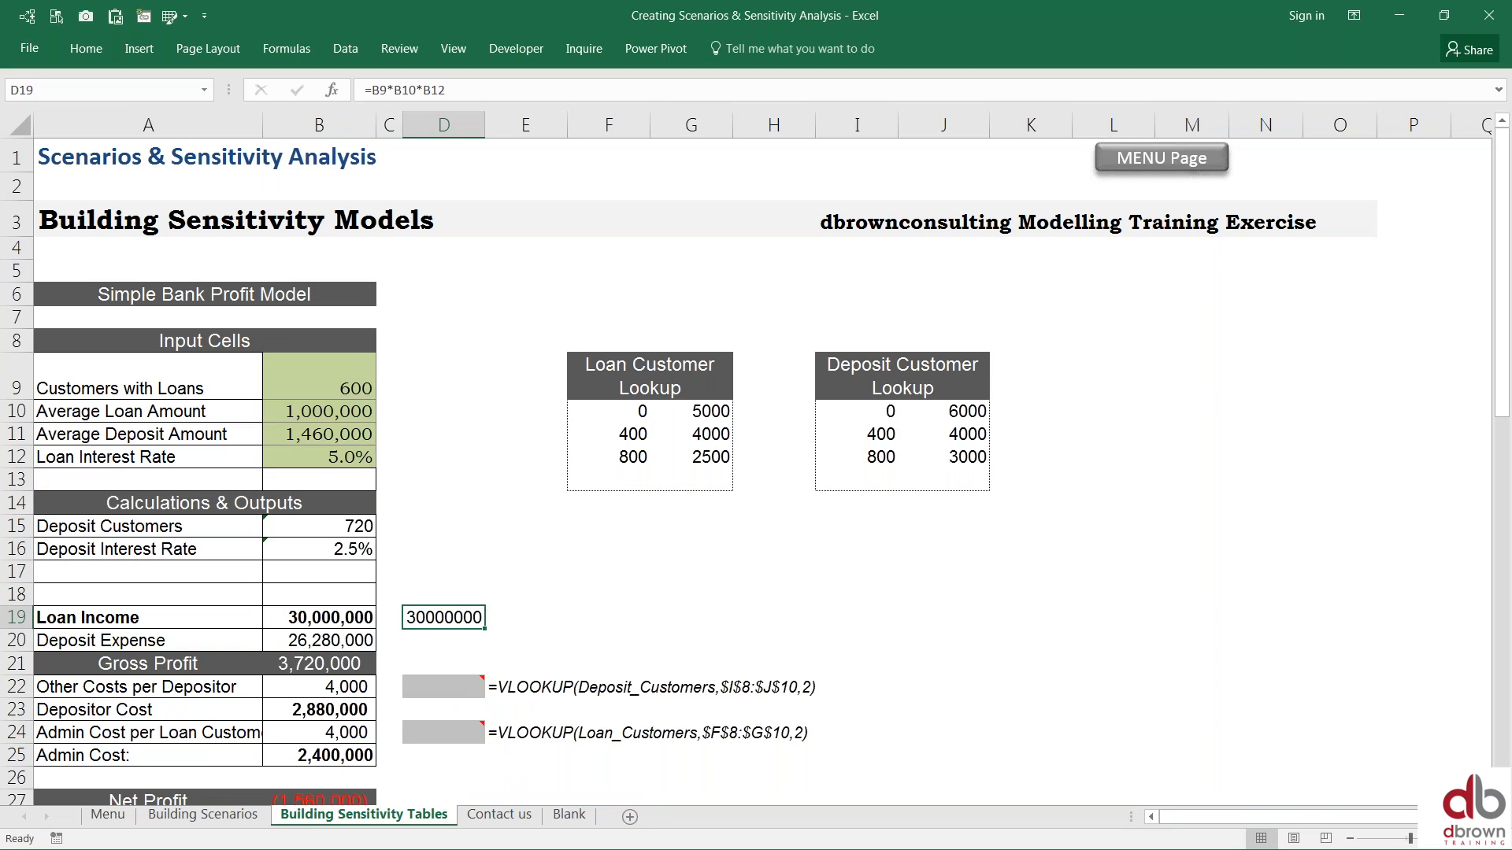
pyautogui.hotkey('ctrl', 'shift', '1')
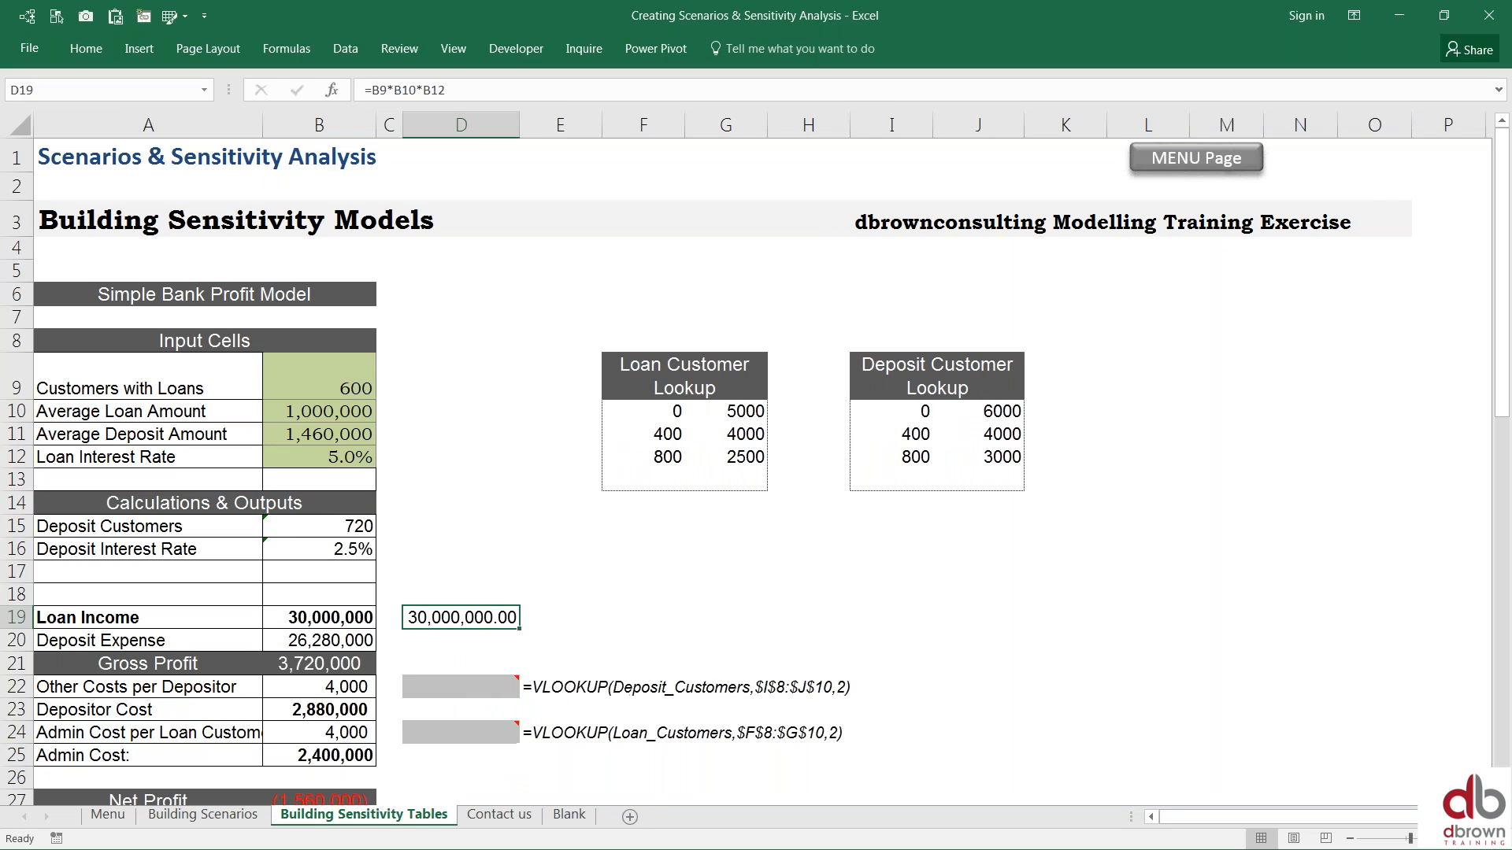
# Step: Review the calculations in column B from Loan Income in row 19 down to Net Profit in row 27
pyautogui.press('Left')
pyautogui.press('Left')
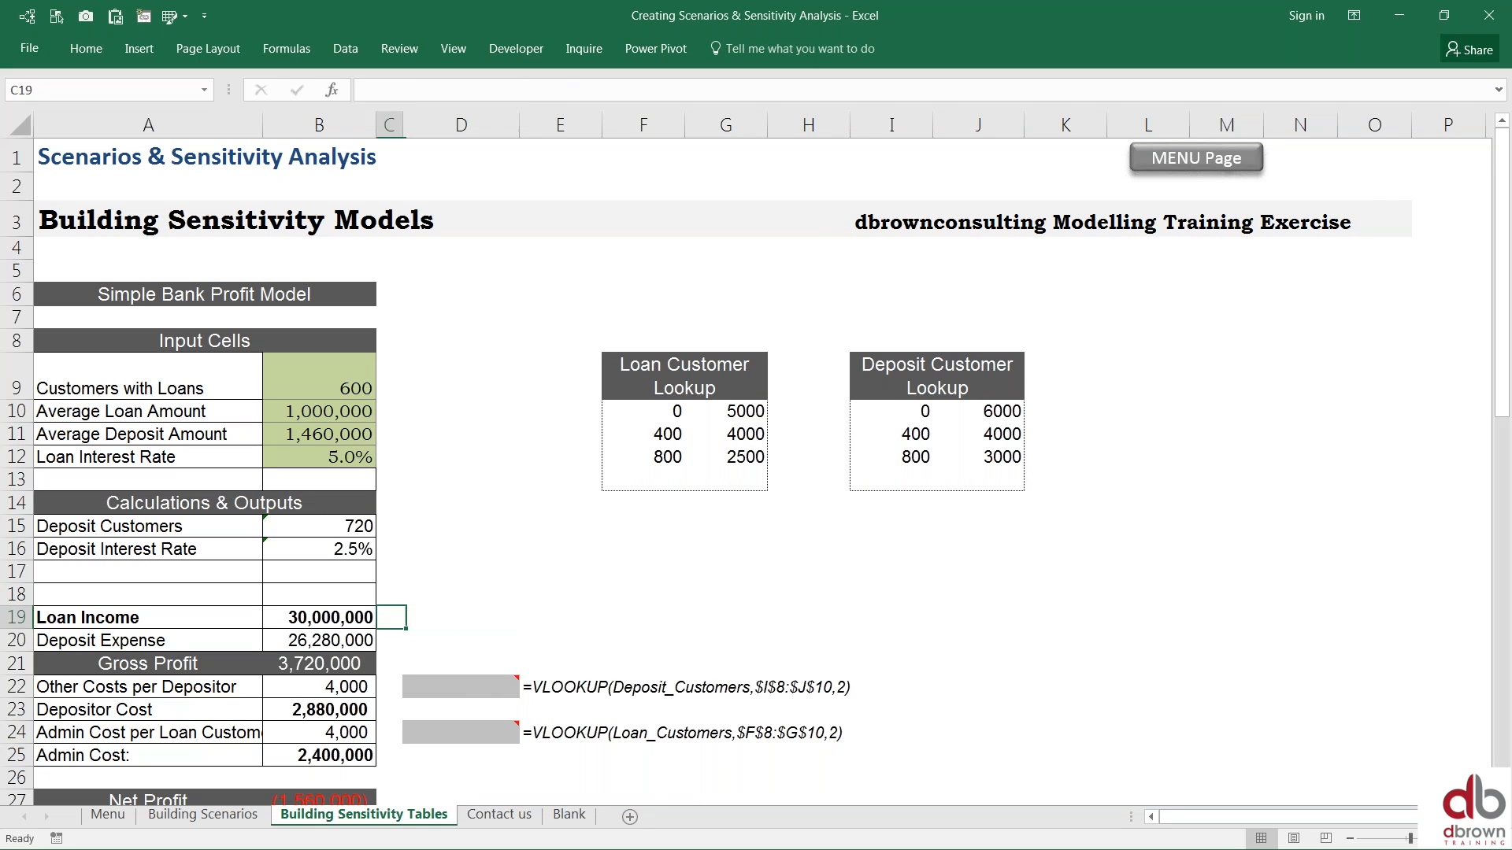
pyautogui.press('Down')
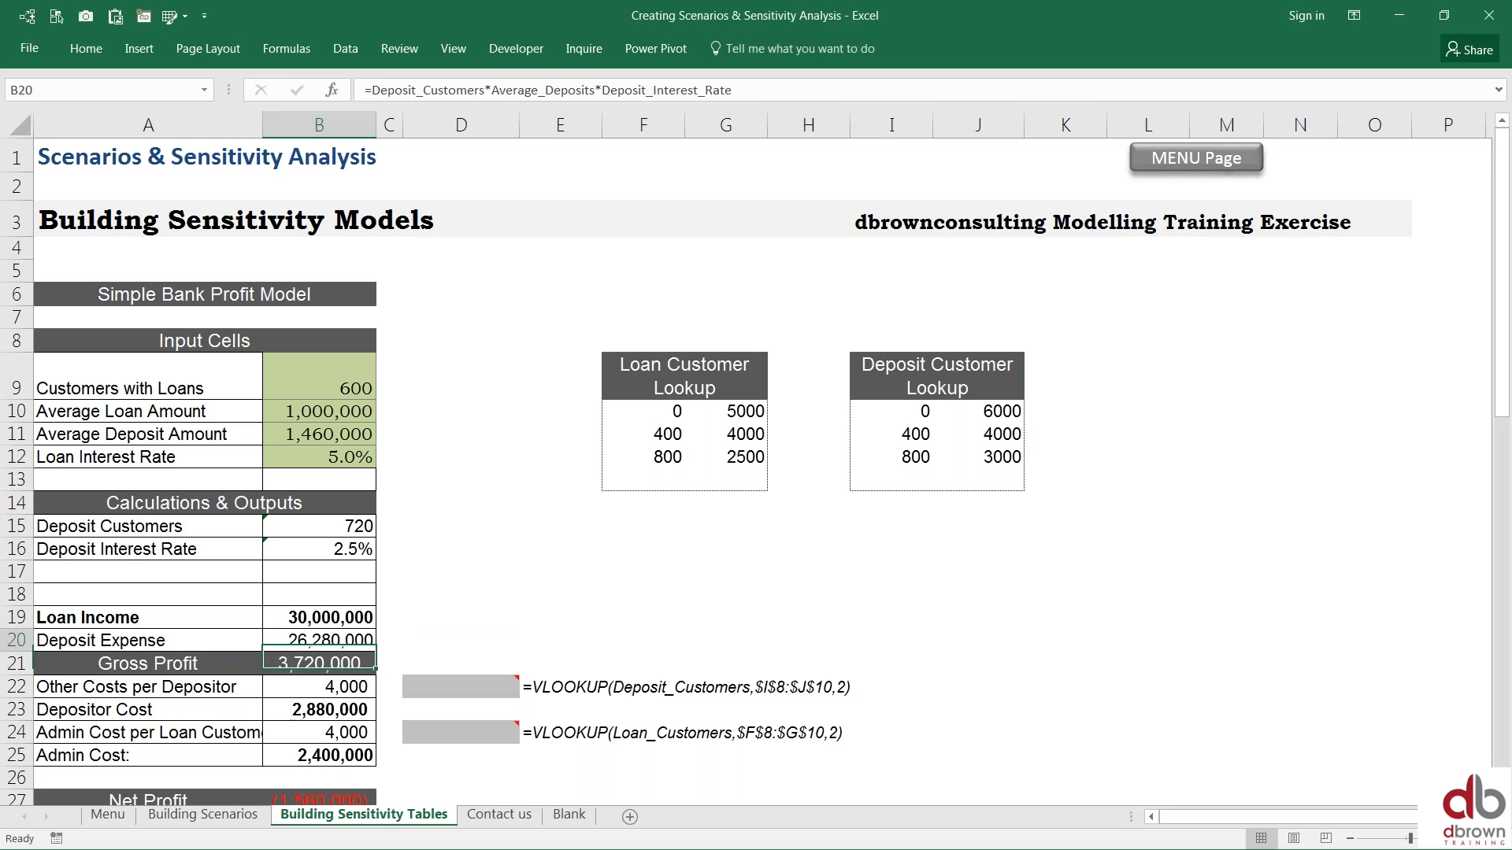
pyautogui.press('Up')
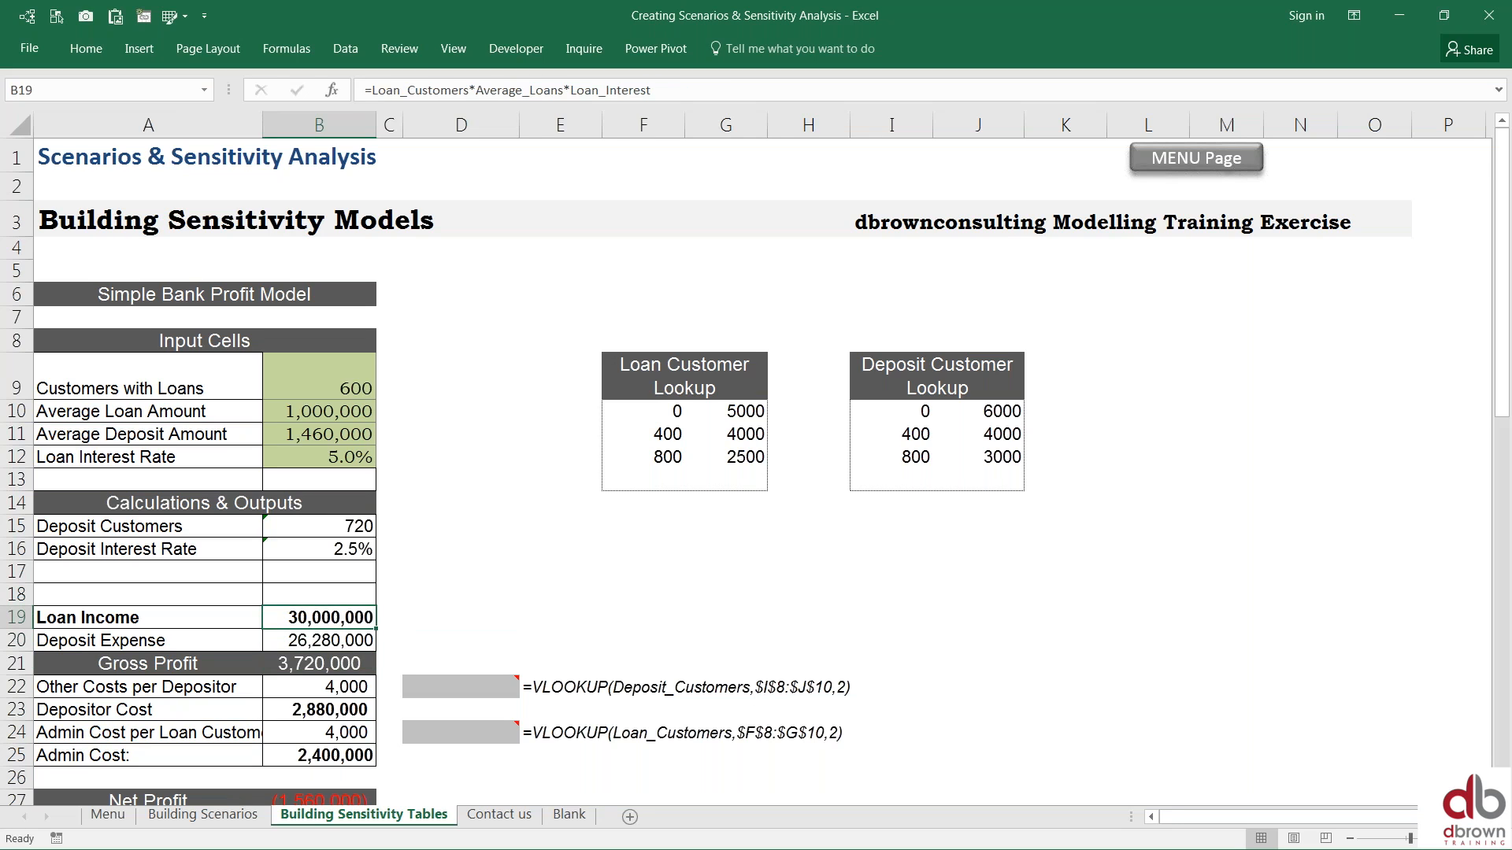
pyautogui.press('Down')
pyautogui.press('Down')
pyautogui.press('Down')
pyautogui.press('Down')
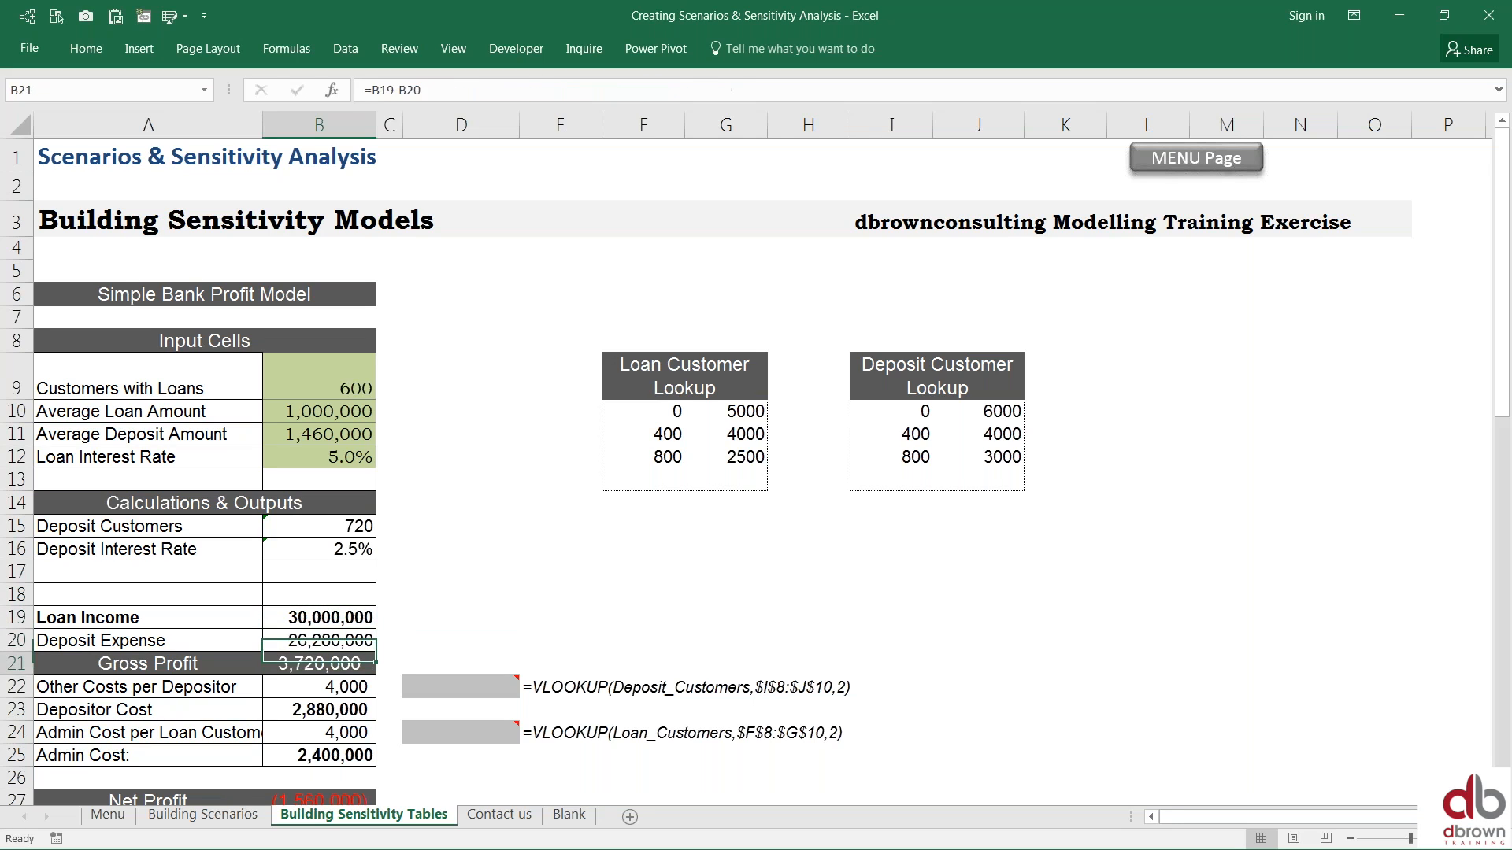
pyautogui.press('Up')
pyautogui.press('Up')
pyautogui.press('Down')
pyautogui.press('Up')
pyautogui.press('Up')
pyautogui.press('Down')
pyautogui.press('Down')
pyautogui.press('Down')
pyautogui.press('Down')
pyautogui.press('Down')
pyautogui.press('Down')
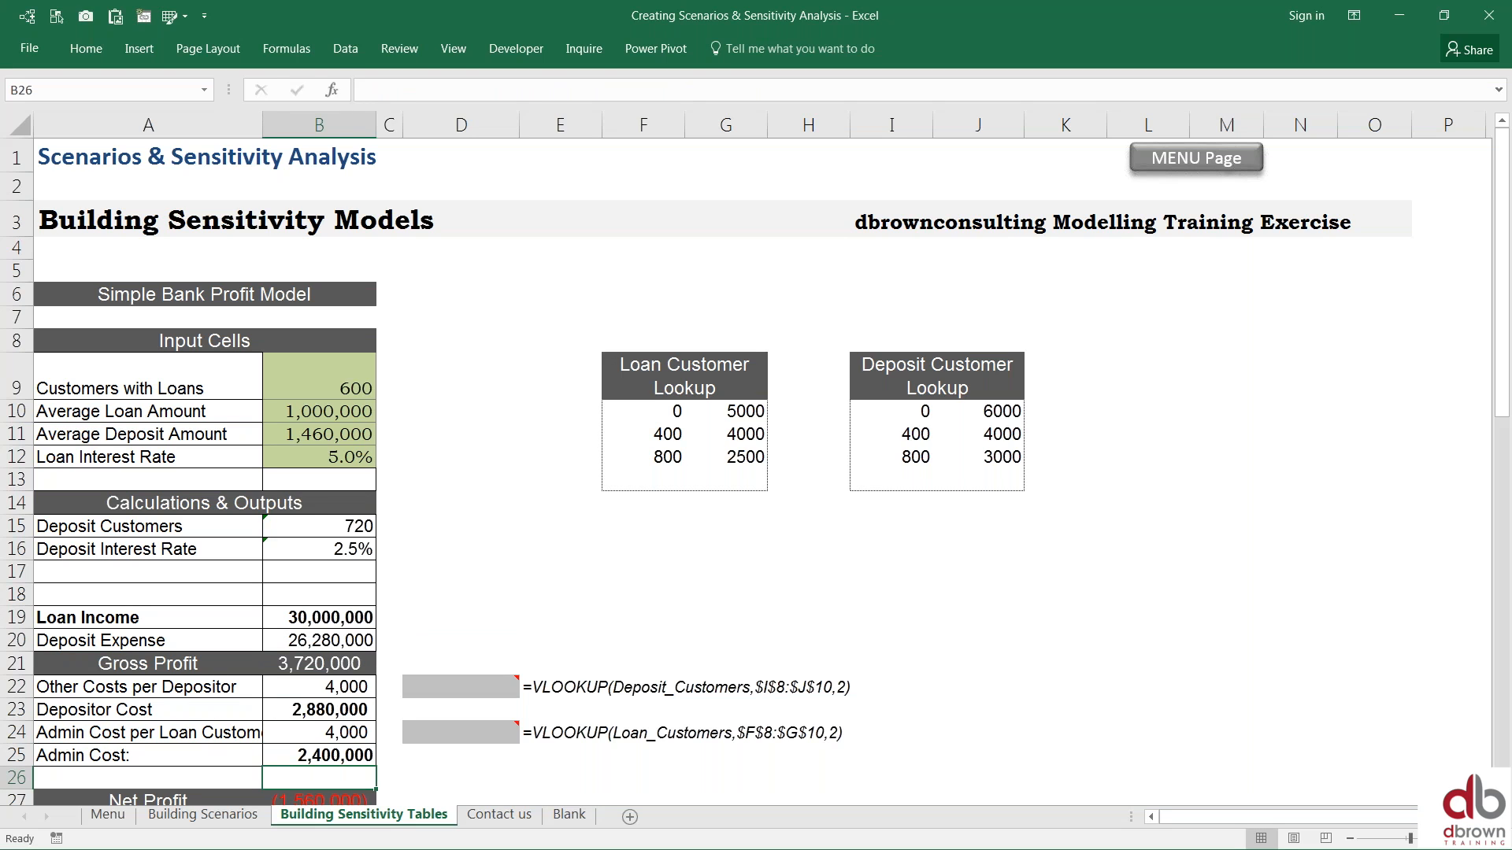
pyautogui.press('Down')
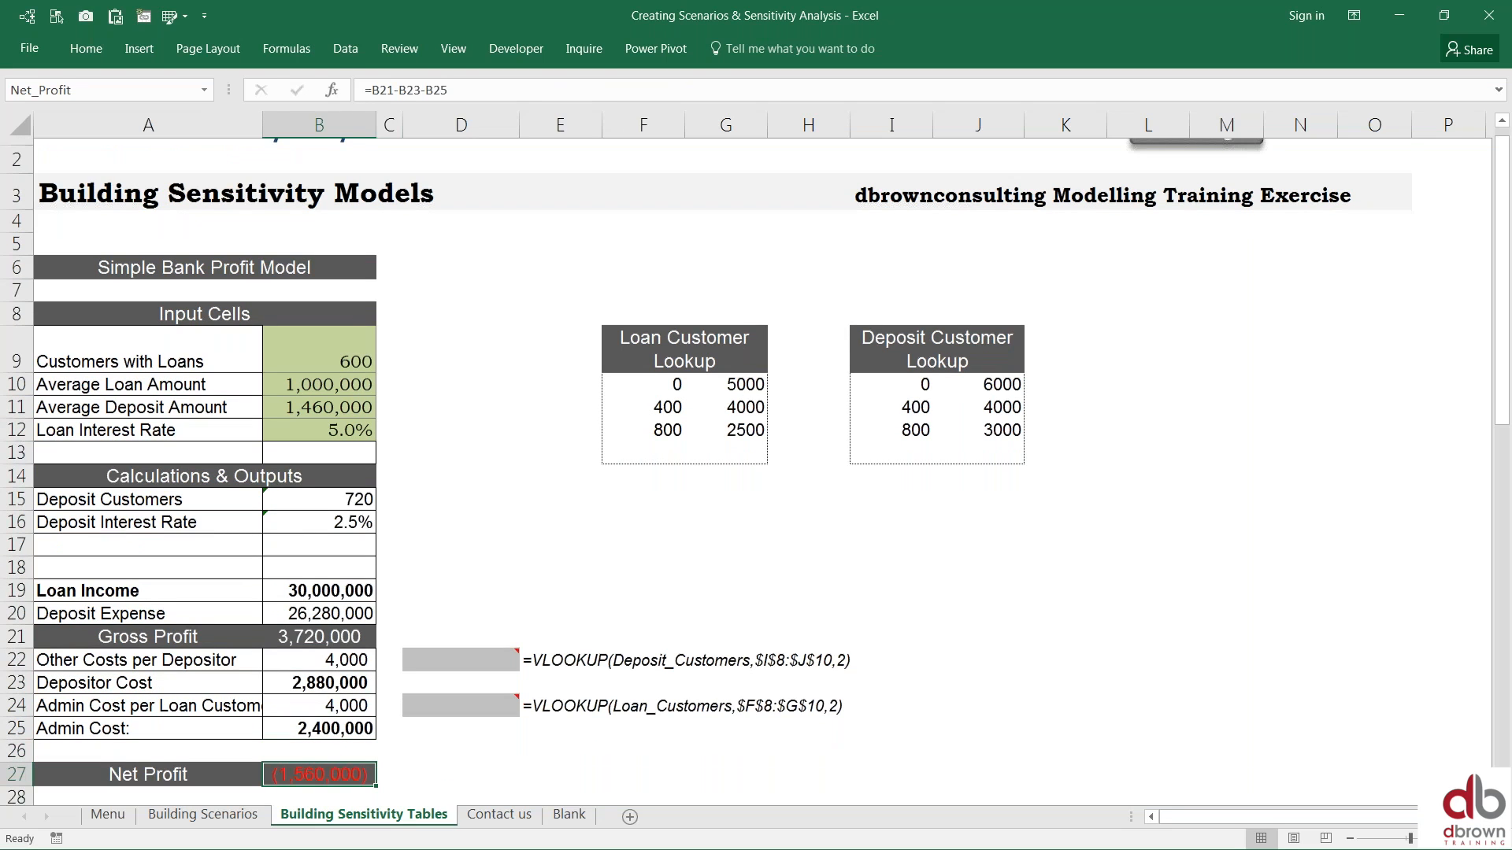
# Step: Change the fill of the Net Profit label and value in A27:B27 to light grey
pyautogui.scroll(-1, 523, 610)
pyautogui.moveTo(523, 610)
pyautogui.moveTo(148, 738); pyautogui.dragTo(319, 738)
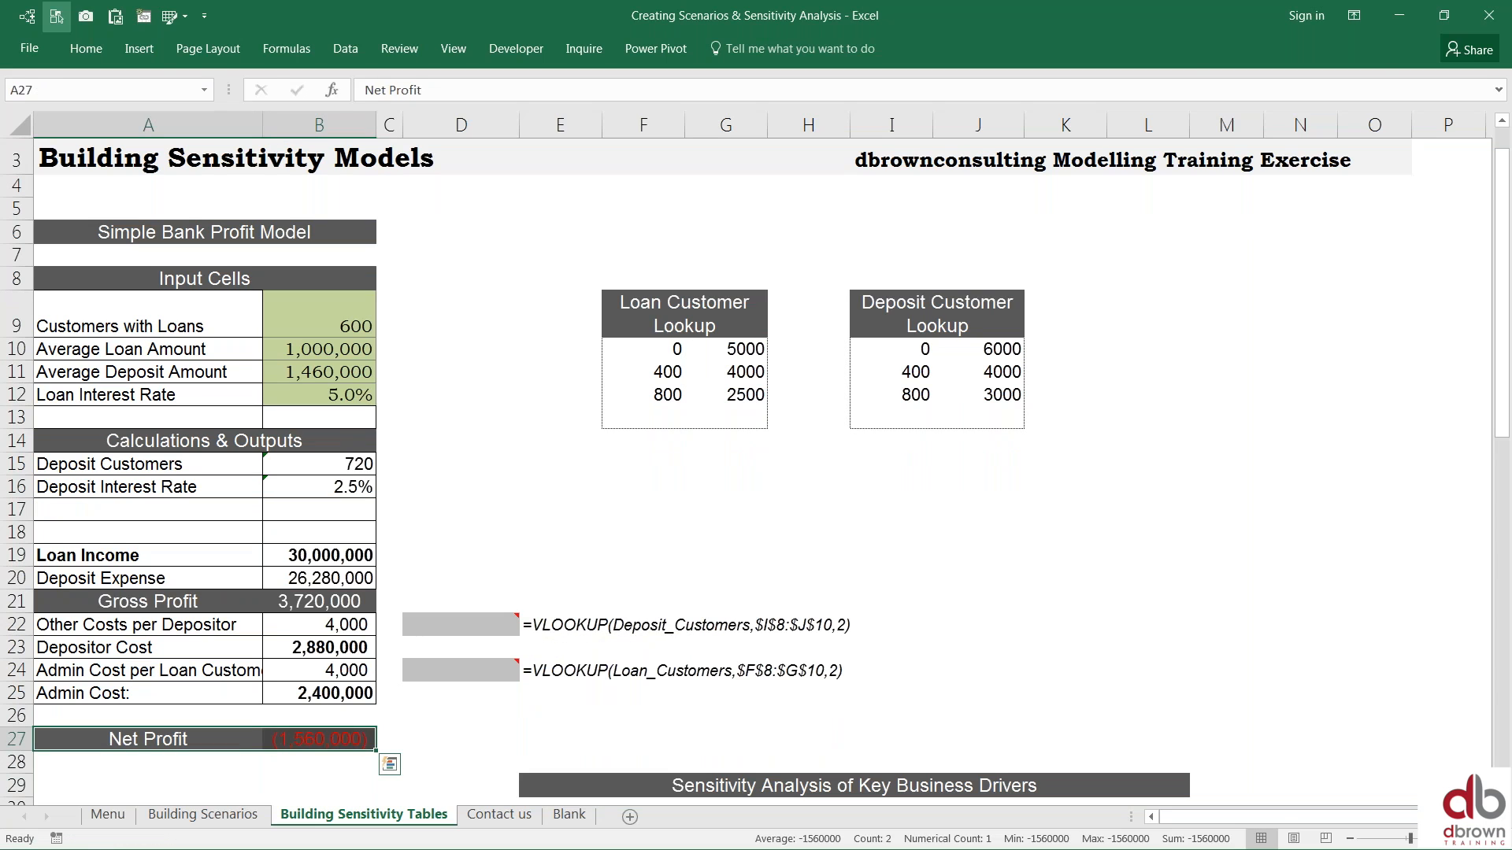
pyautogui.click(85, 48)
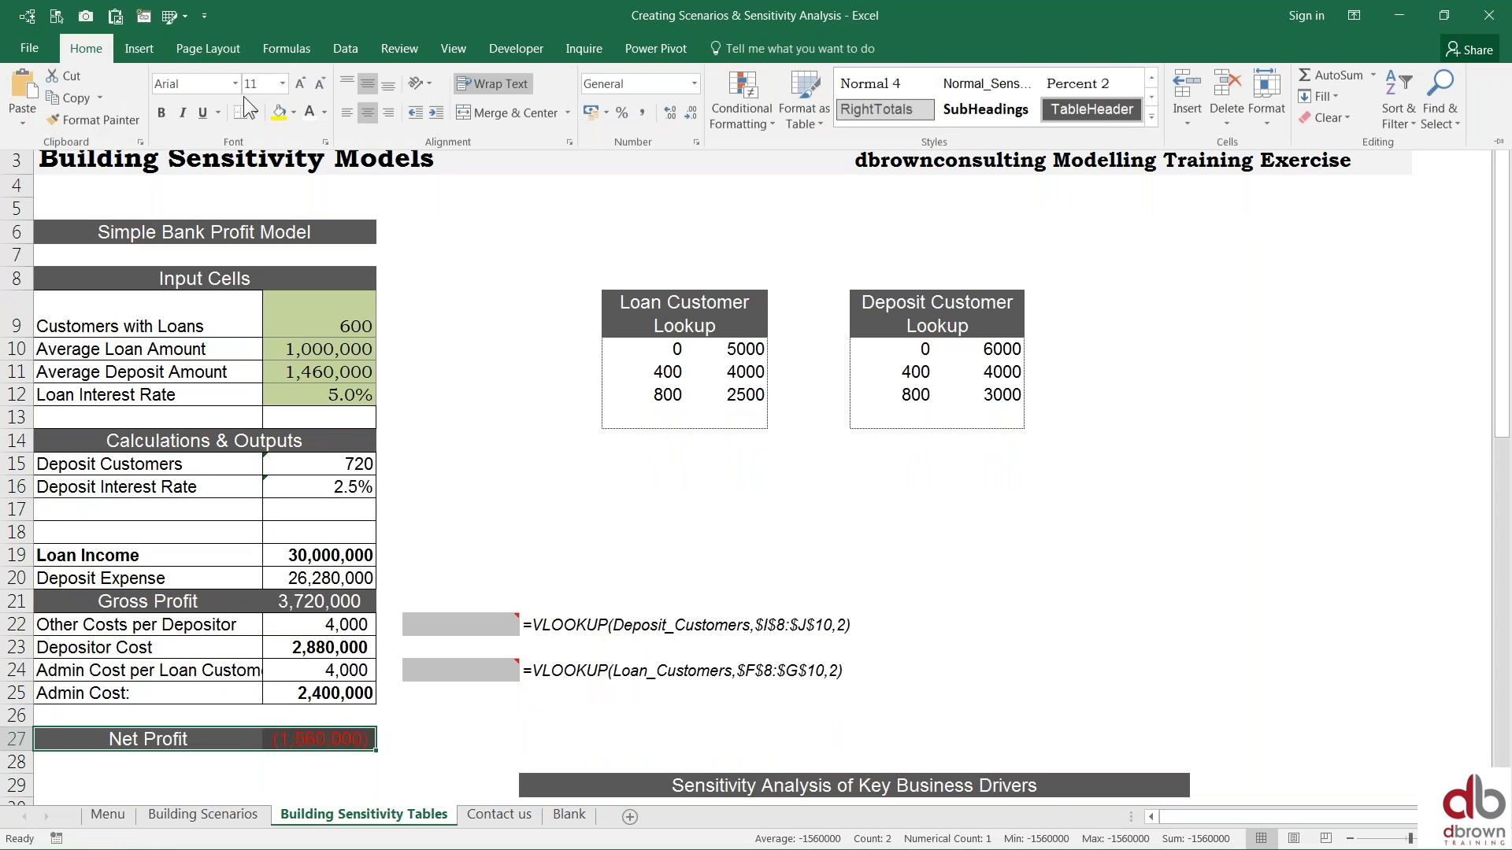
pyautogui.click(293, 112)
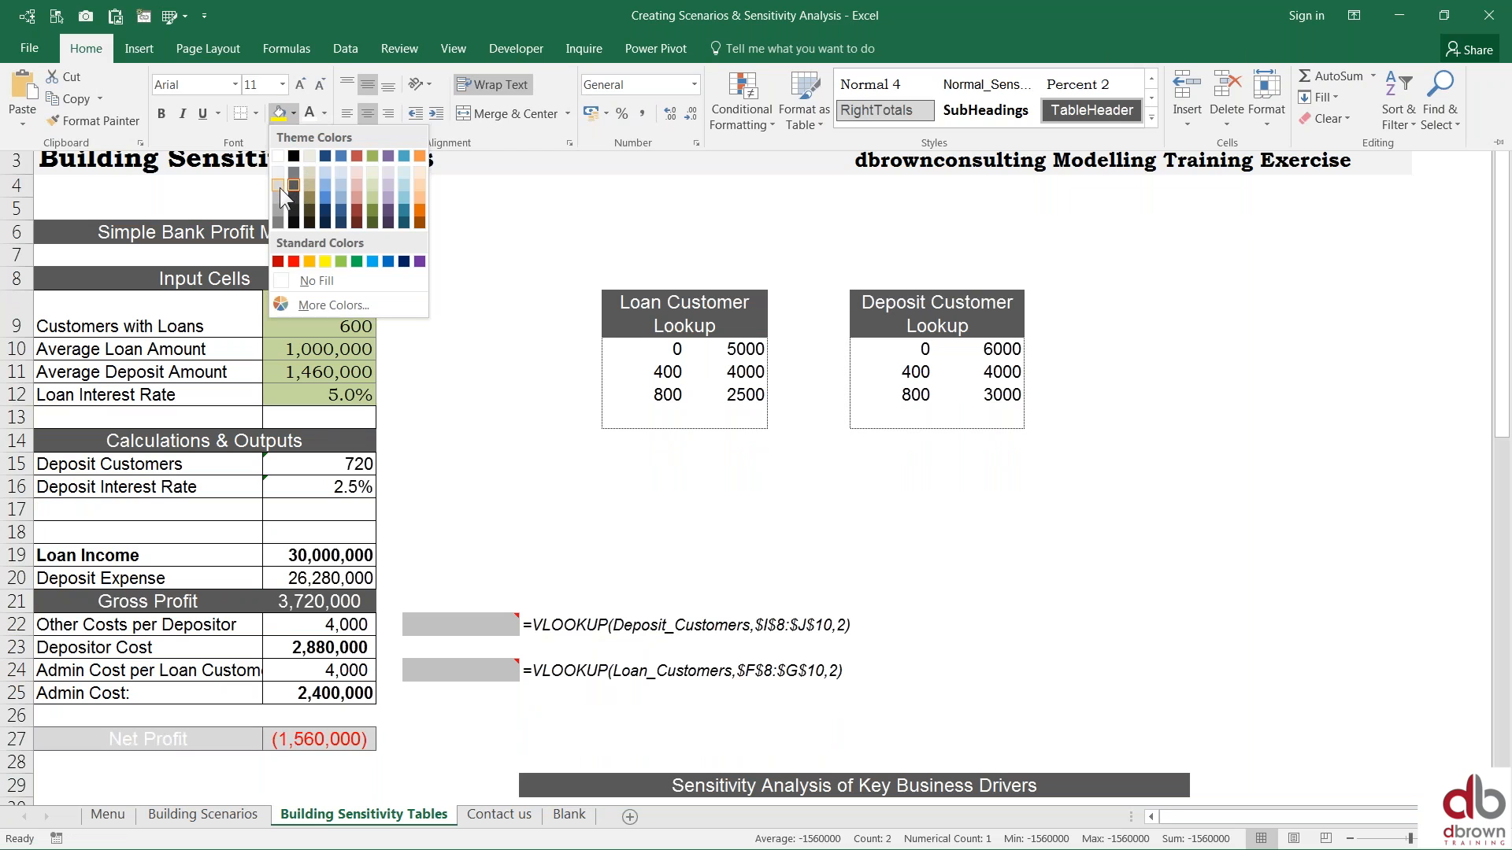
pyautogui.click(279, 194)
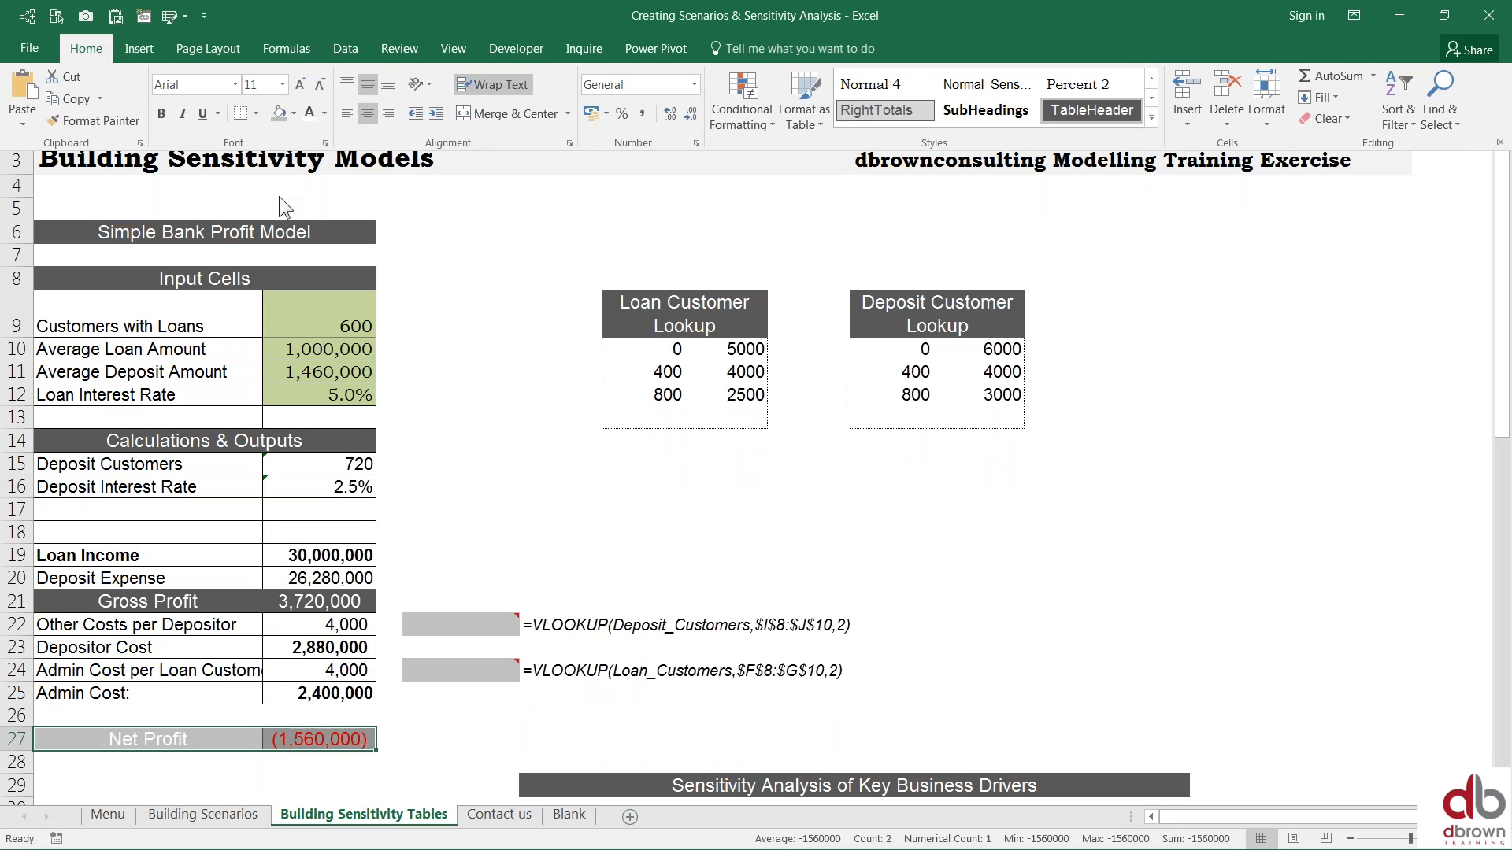
# Step: Examine the Net Profit formula in B27 and trace column B upward to the Loan Interest Rate in B12
pyautogui.click(367, 622)
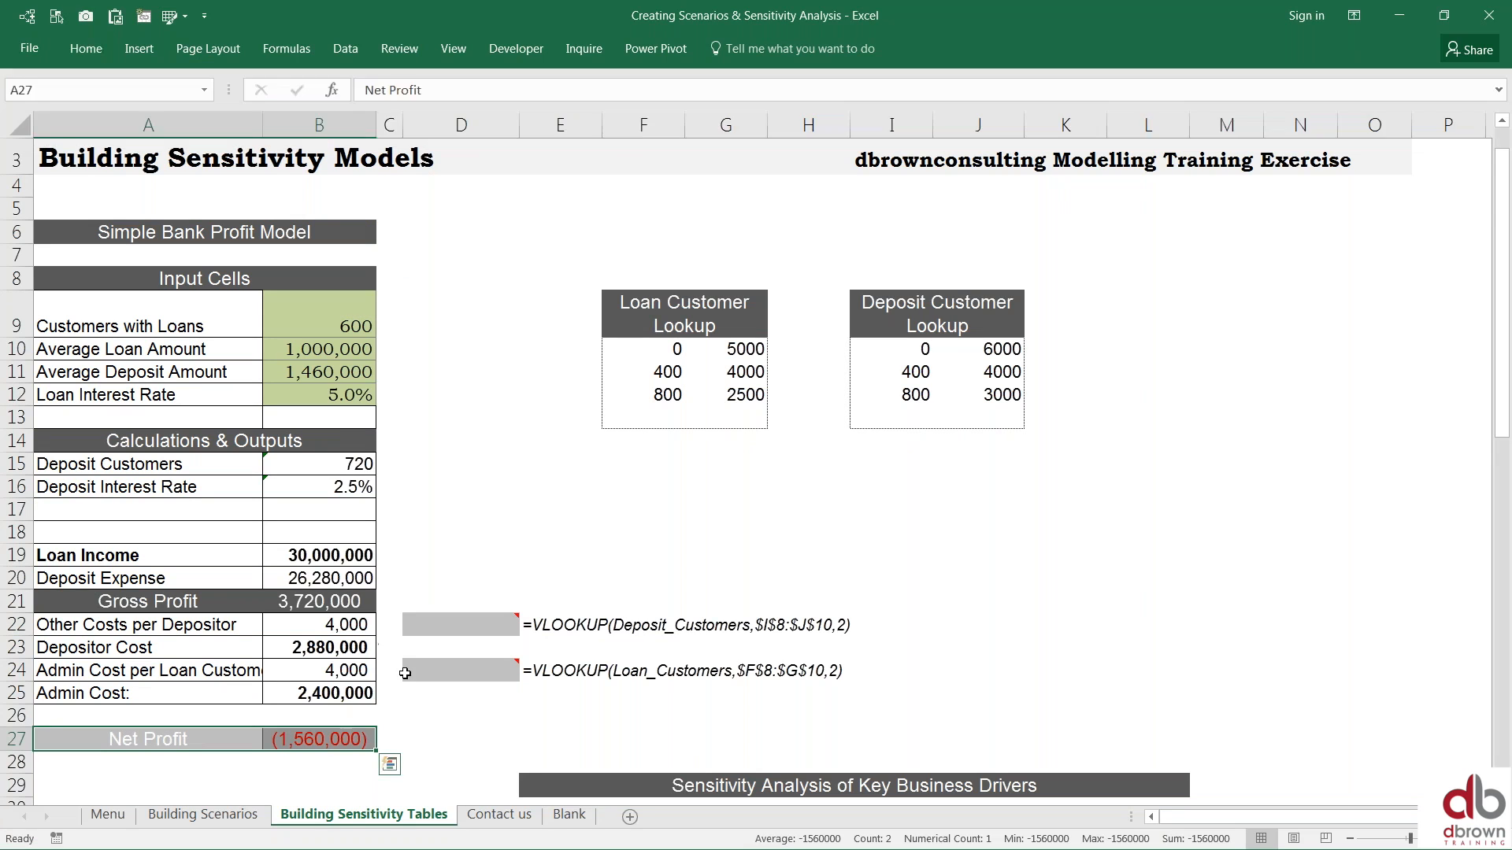
pyautogui.click(408, 691)
pyautogui.click(338, 738)
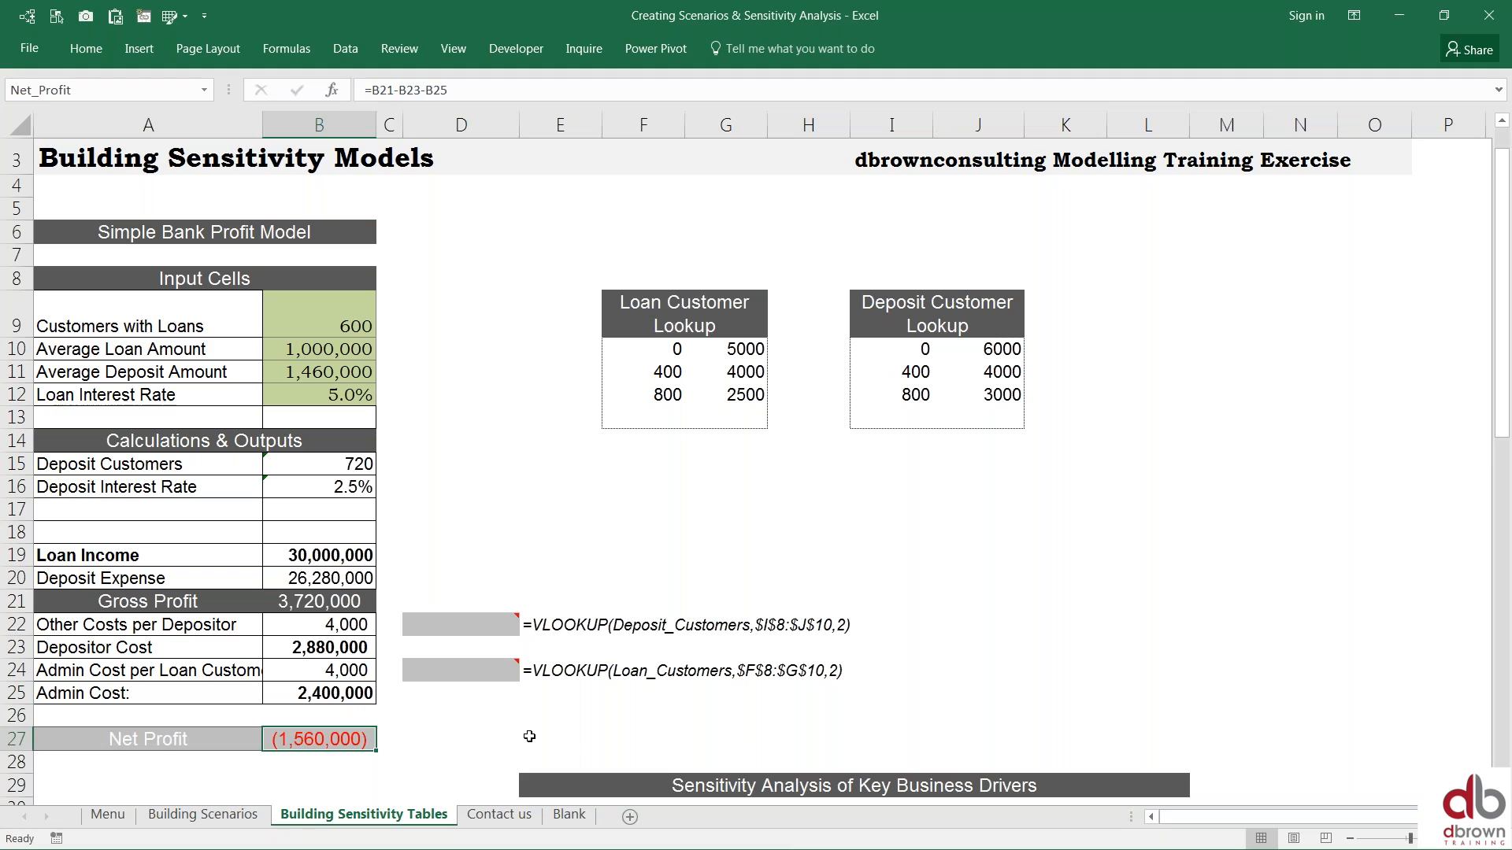
pyautogui.press('Up')
pyautogui.press('Up')
pyautogui.press('Up')
pyautogui.press('Up')
pyautogui.press('Up')
pyautogui.press('Up')
pyautogui.press('Up')
pyautogui.press('Up')
pyautogui.press('Up')
pyautogui.press('Up')
pyautogui.press('Up')
pyautogui.press('Up')
pyautogui.press('Up')
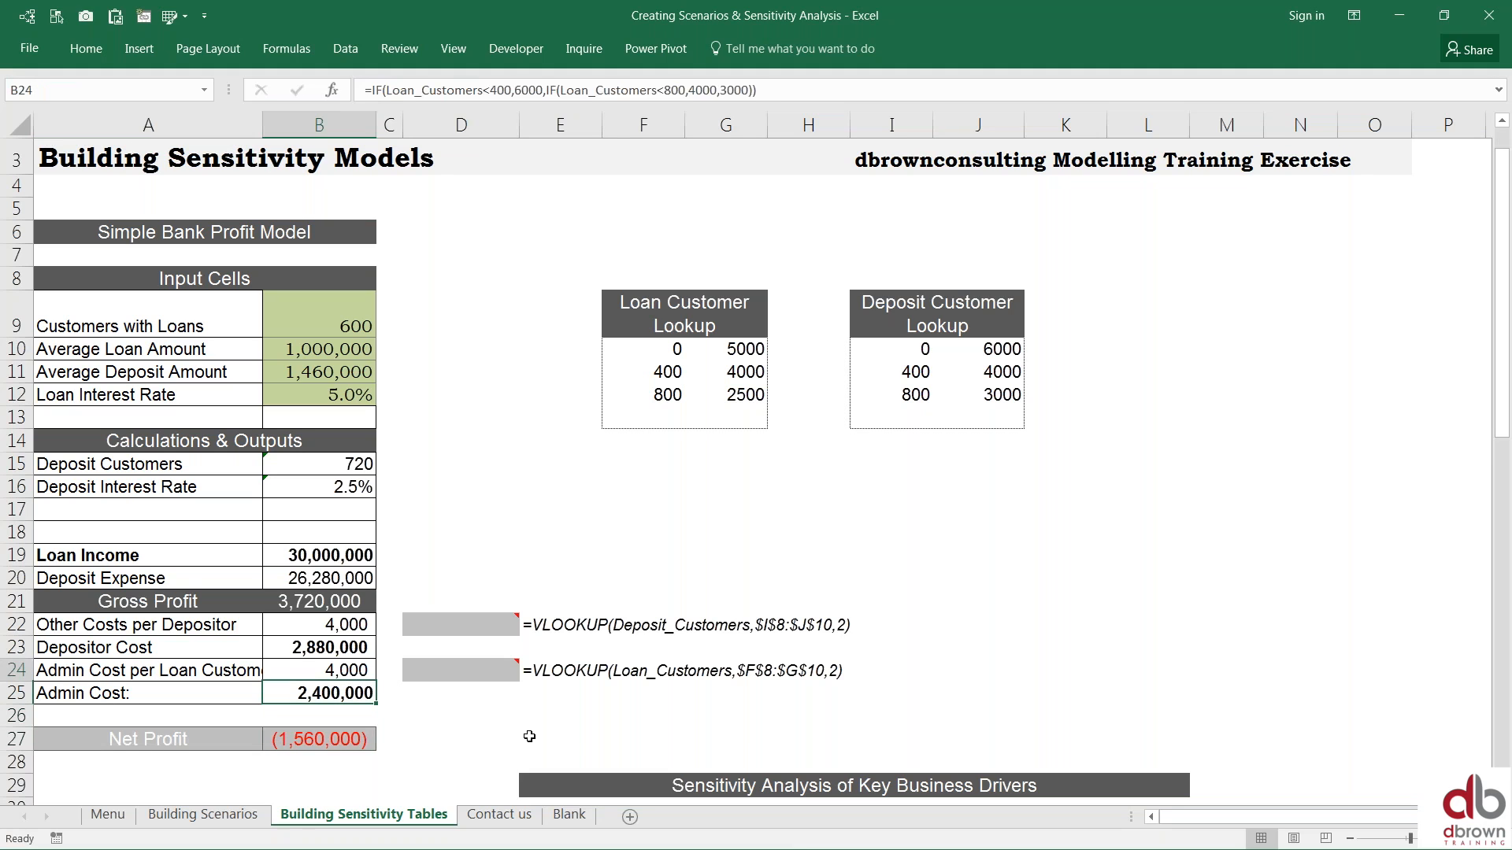
pyautogui.press('Up')
pyautogui.press('Up')
pyautogui.press('Up')
pyautogui.press('Up')
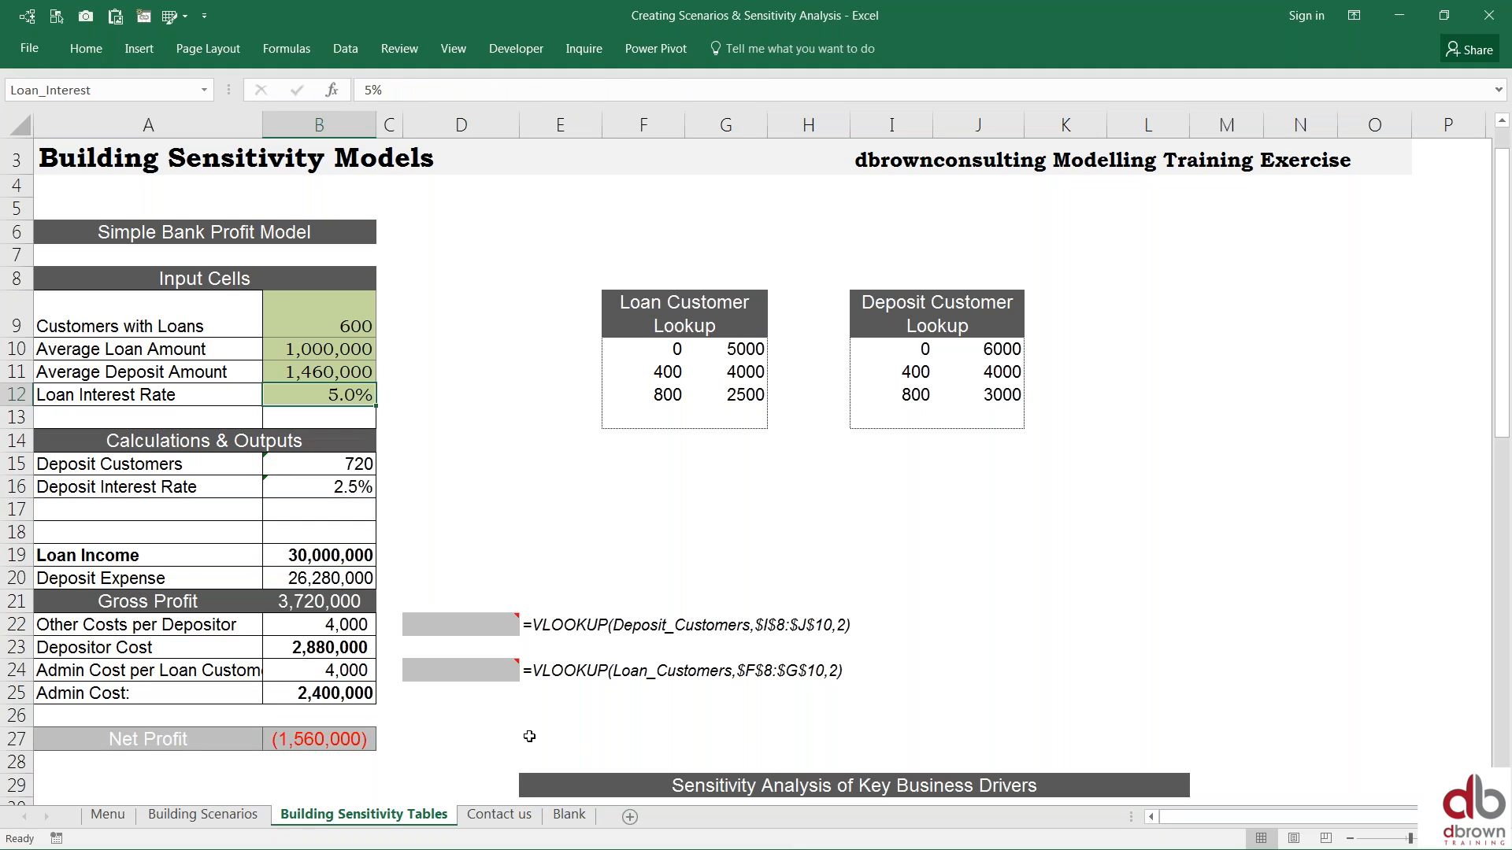
# Step: Look over the blank sensitivity tables below the model and the input cells from Customers with Loans to Loan Interest Rate
pyautogui.press('pagedown')
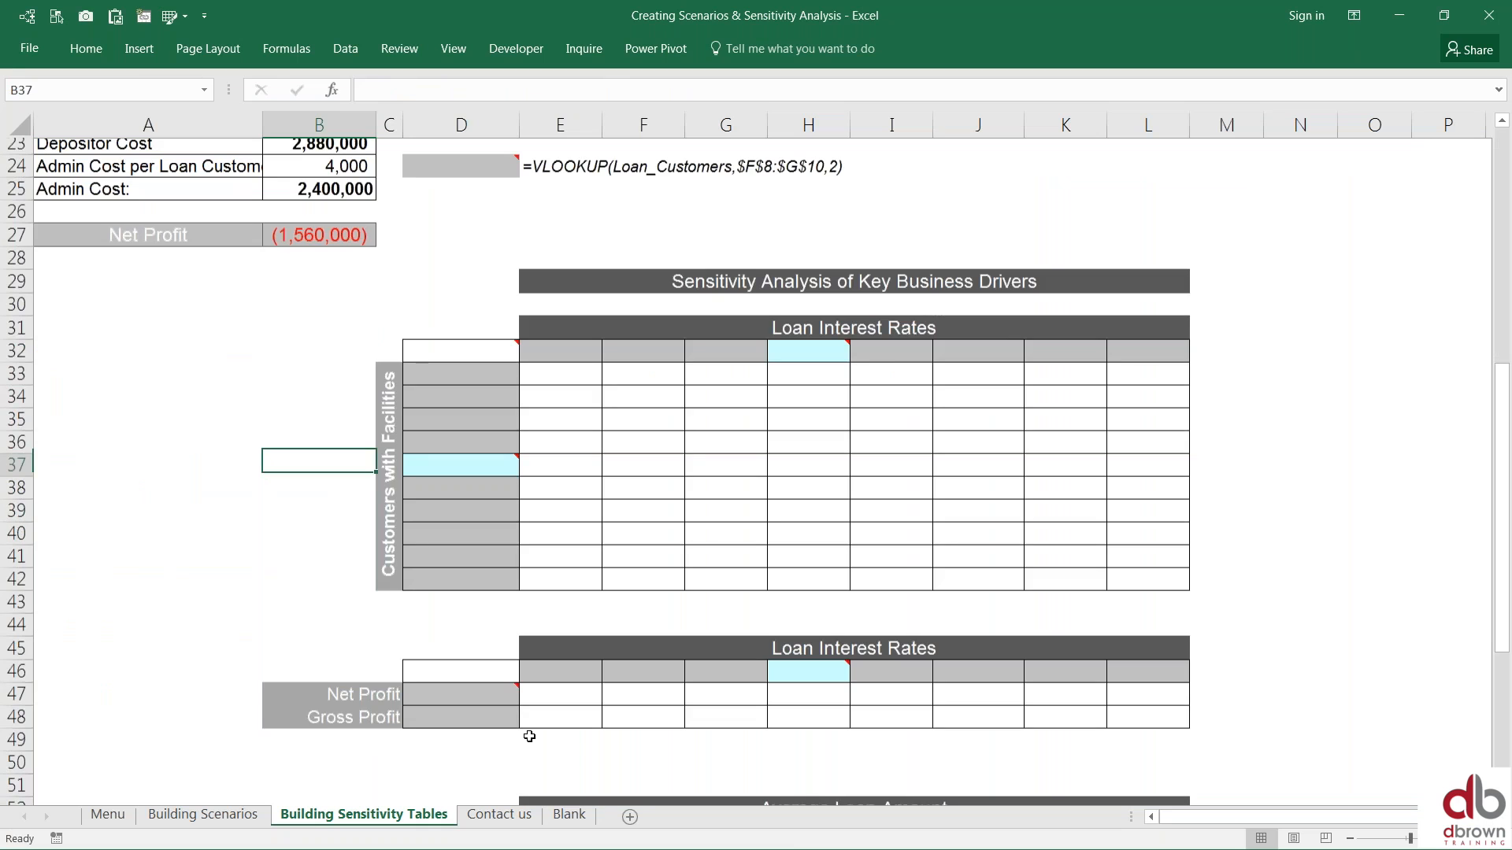
pyautogui.press('pageup')
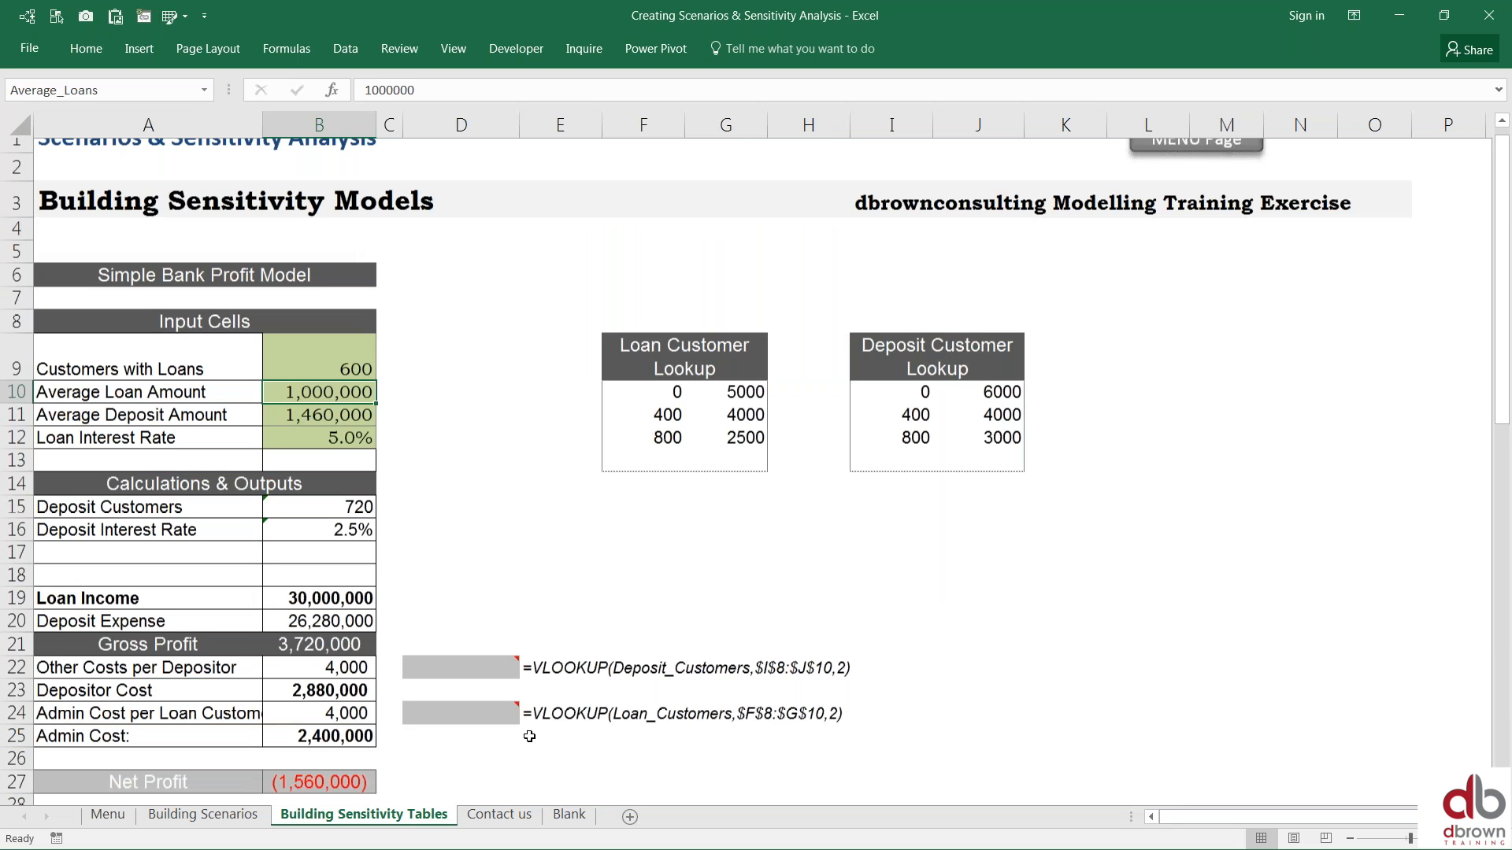
pyautogui.click(424, 338)
pyautogui.press('Left')
pyautogui.press('Left')
pyautogui.press('Down')
pyautogui.press('Right')
pyautogui.press('Down')
pyautogui.press('Down')
pyautogui.press('Down')
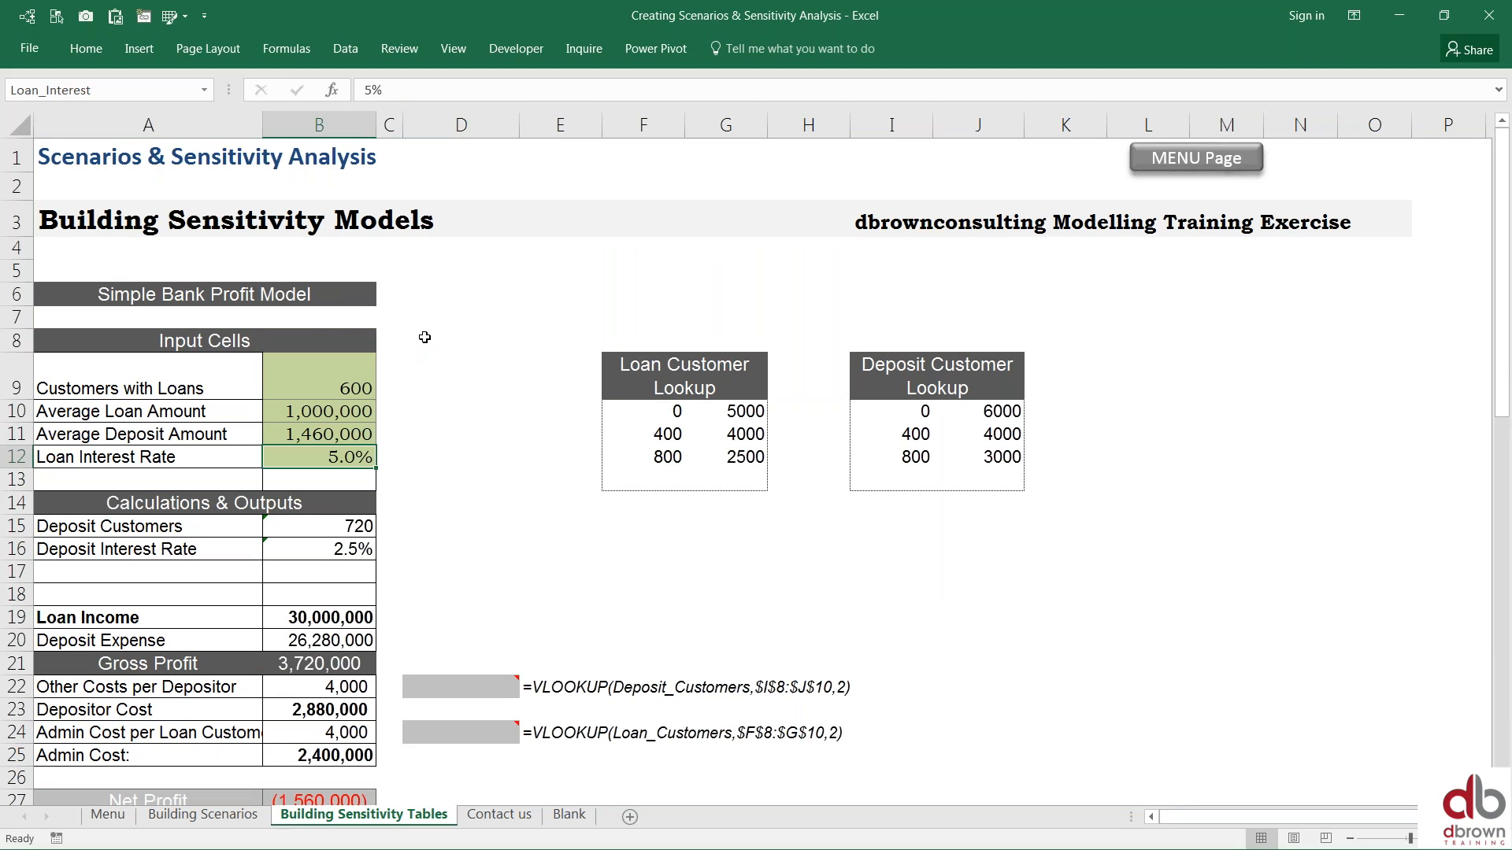
# Step: Shrink the height of the empty row 4 above the model to a thin strip
pyautogui.moveTo(29, 259); pyautogui.dragTo(26, 249)
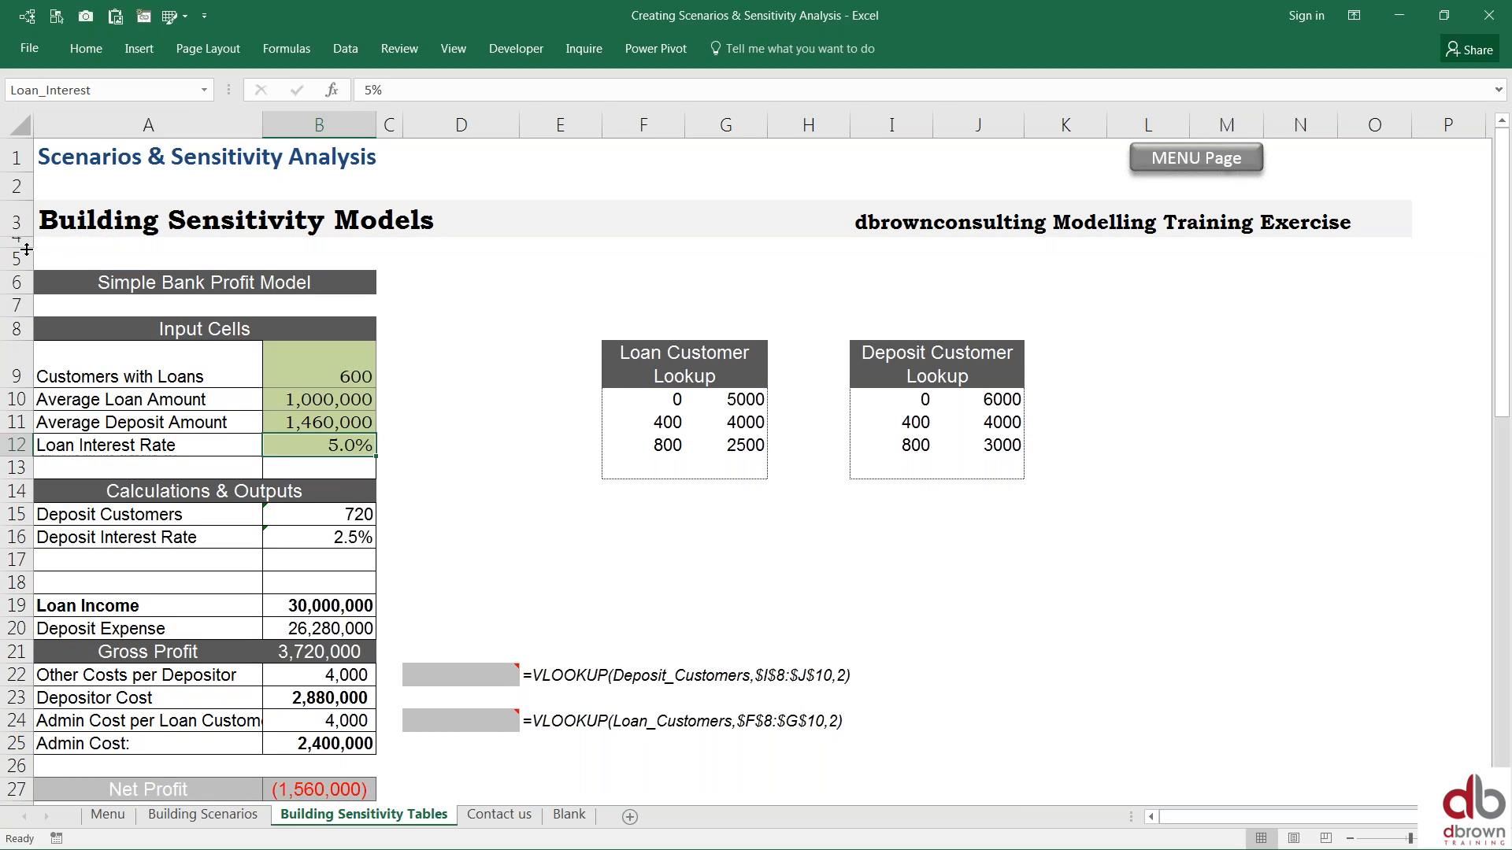
# Step: Set the Loan Interest Rate in B12 to 6% to test its effect on Net Profit
pyautogui.doubleClick(350, 451)
pyautogui.write('6')
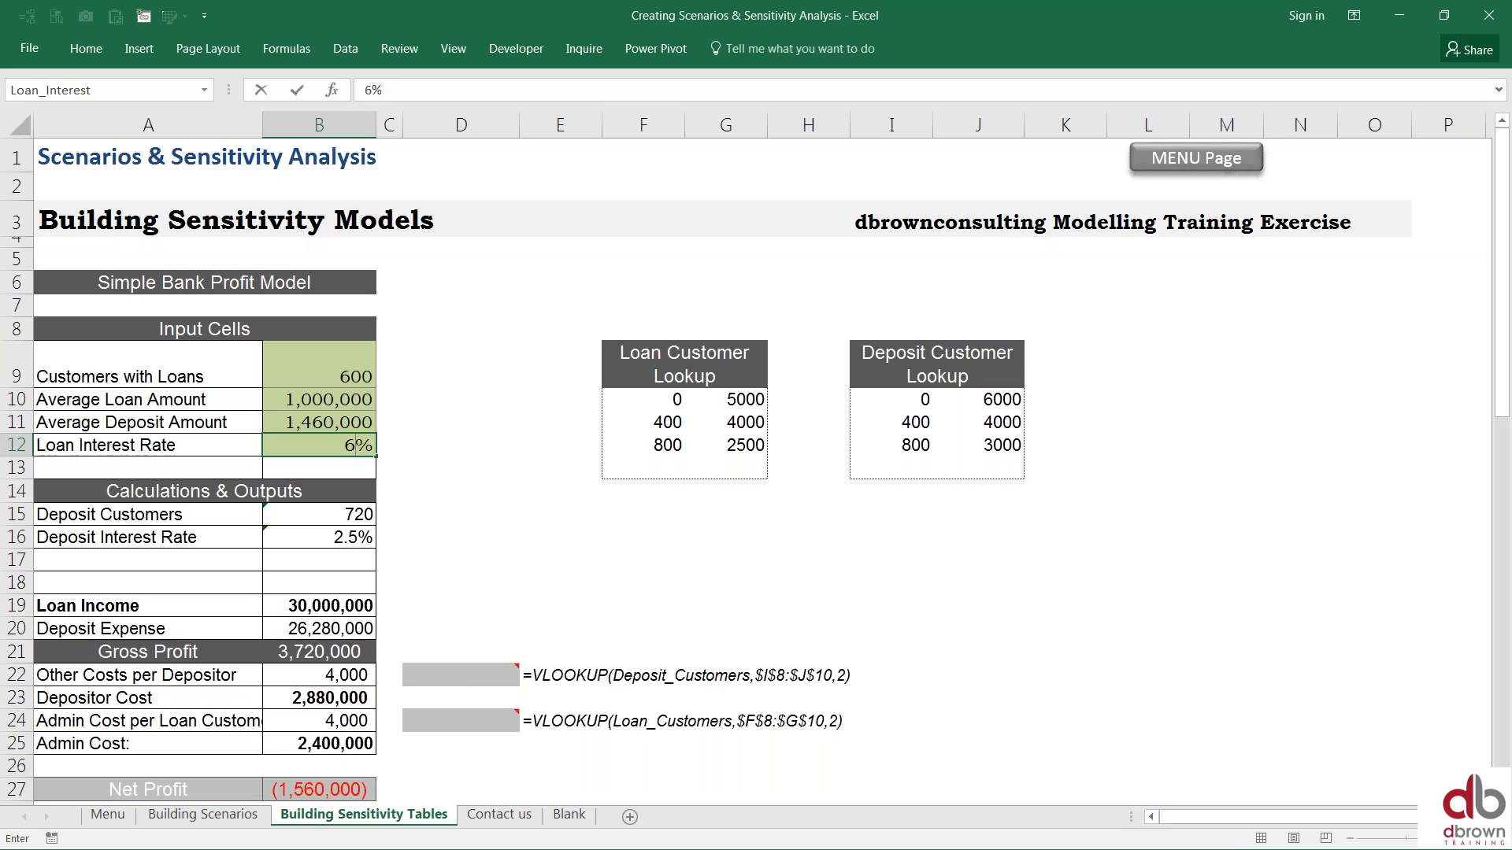
pyautogui.press('Return')
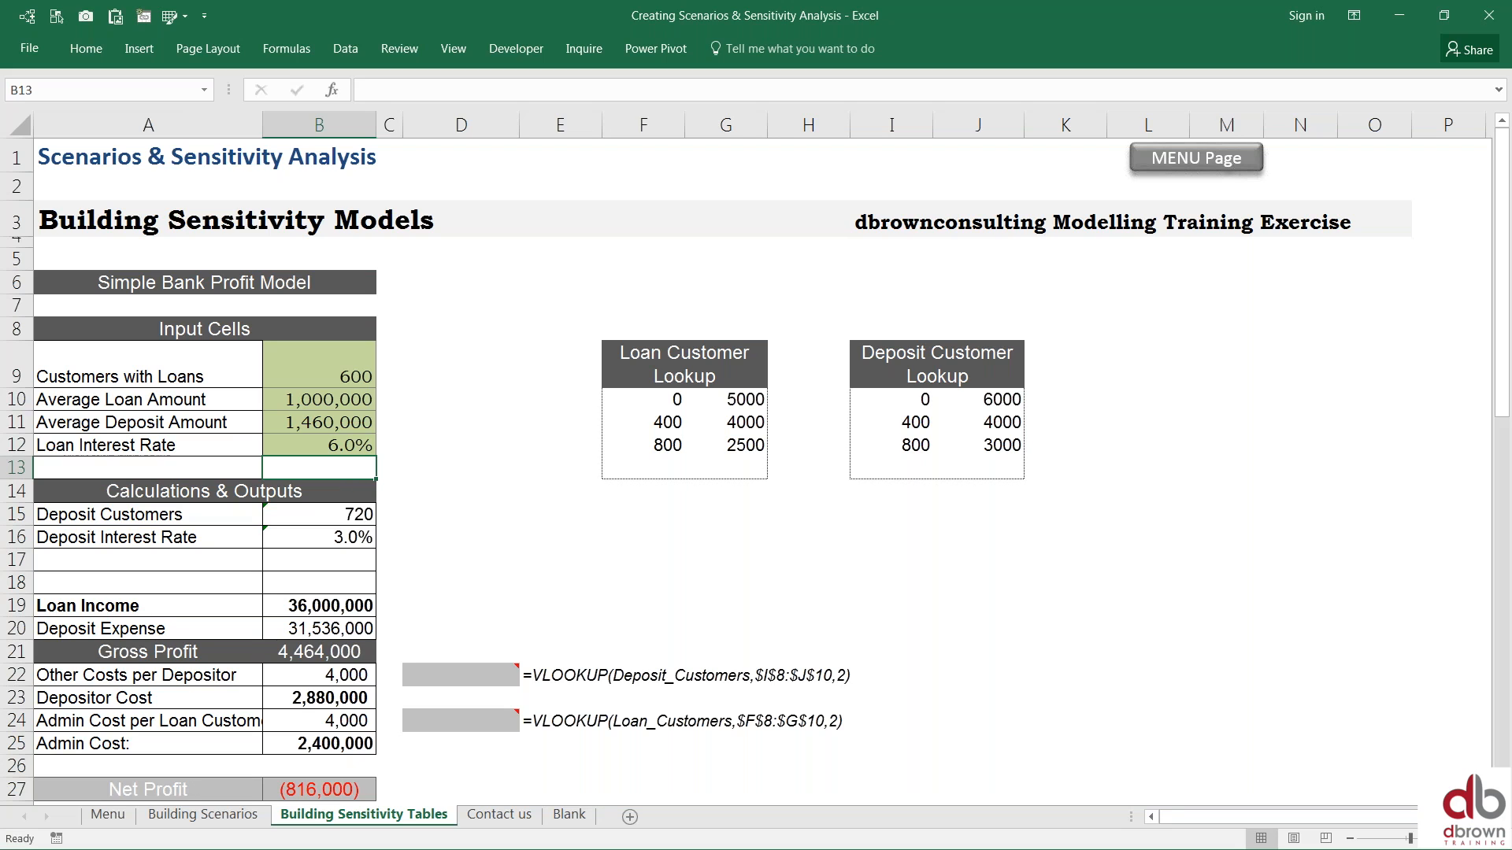
# Step: Set the Loan Interest Rate in B12 to 7% as a further test of Net Profit
pyautogui.click(319, 445)
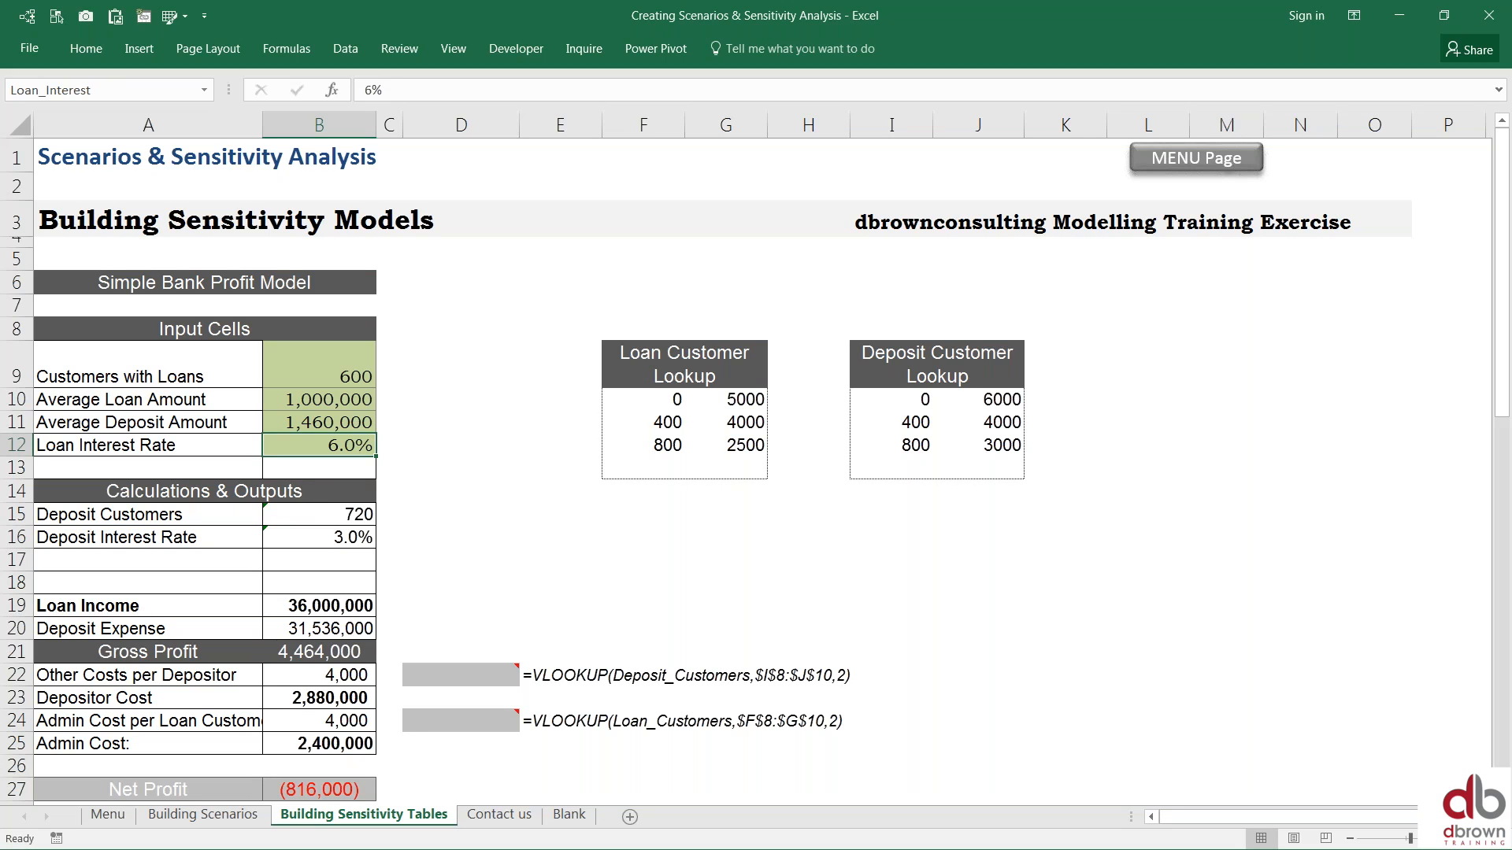
pyautogui.click(319, 468)
pyautogui.doubleClick(319, 445)
pyautogui.press('Delete')
pyautogui.write('7')
pyautogui.press('Return')
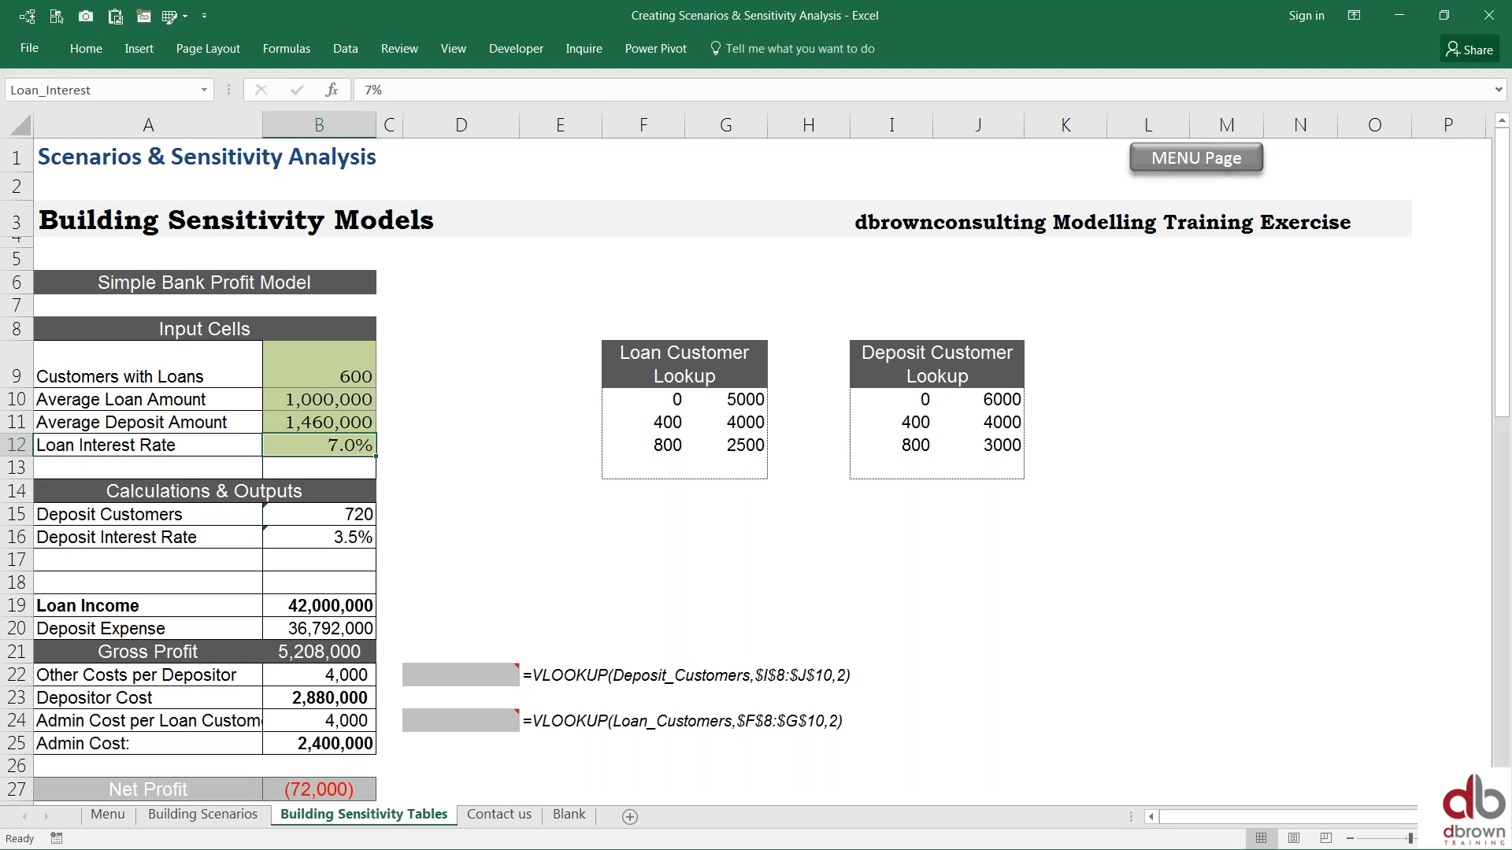
# Step: Set the Loan Interest Rate in B12 to 8% and compare the effect on Net Profit
pyautogui.press('F2')
pyautogui.press('Delete')
pyautogui.write('8')
pyautogui.press('Return')
pyautogui.click(319, 445)
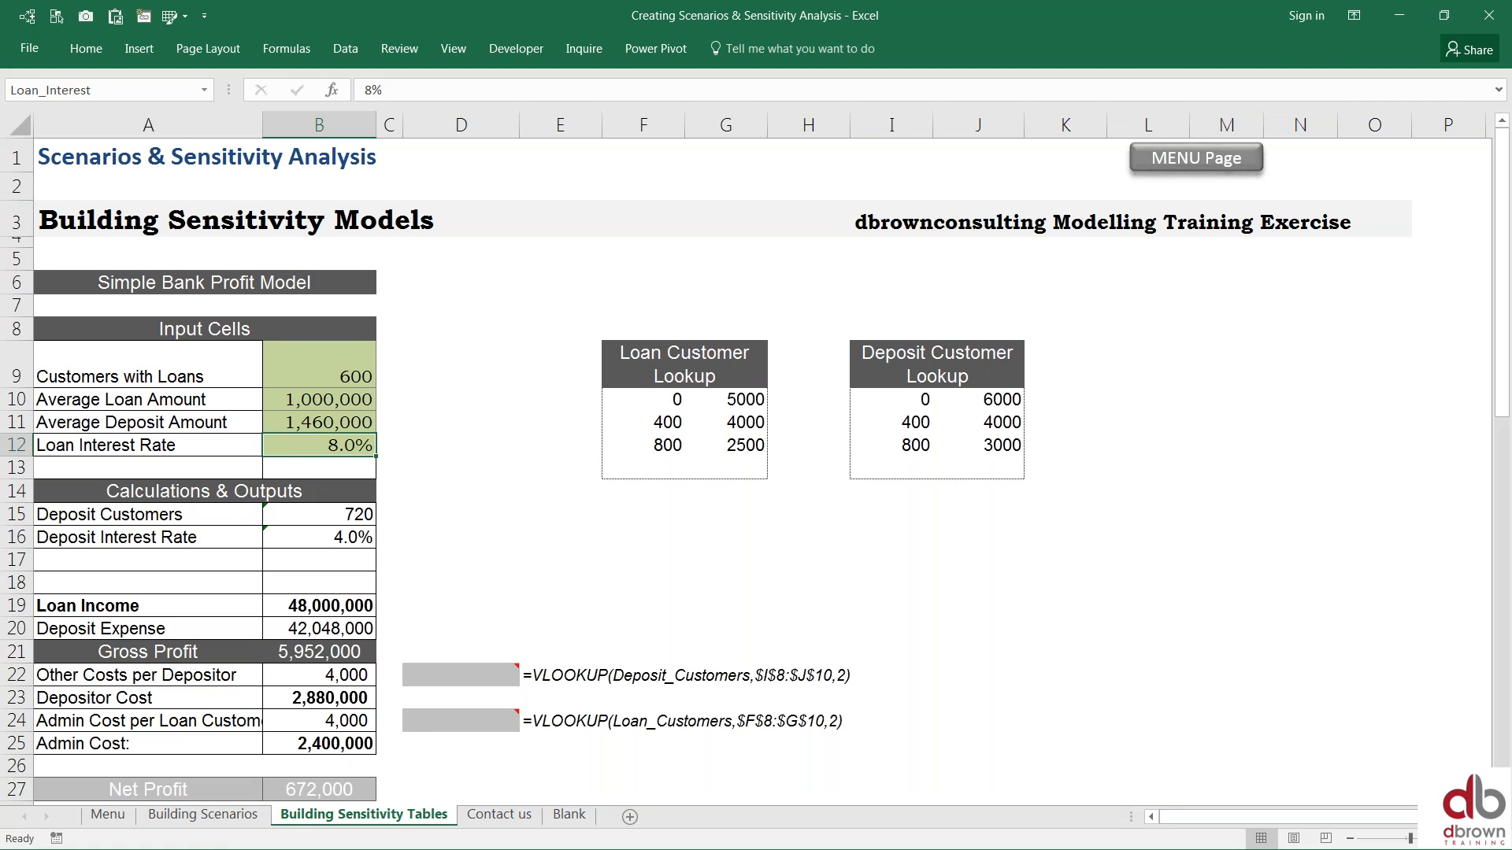
# Step: Set the Loan Interest Rate in B12 back to its original 5%
pyautogui.press('F2')
pyautogui.write('5')
pyautogui.hotkey('ctrl', 'Return')
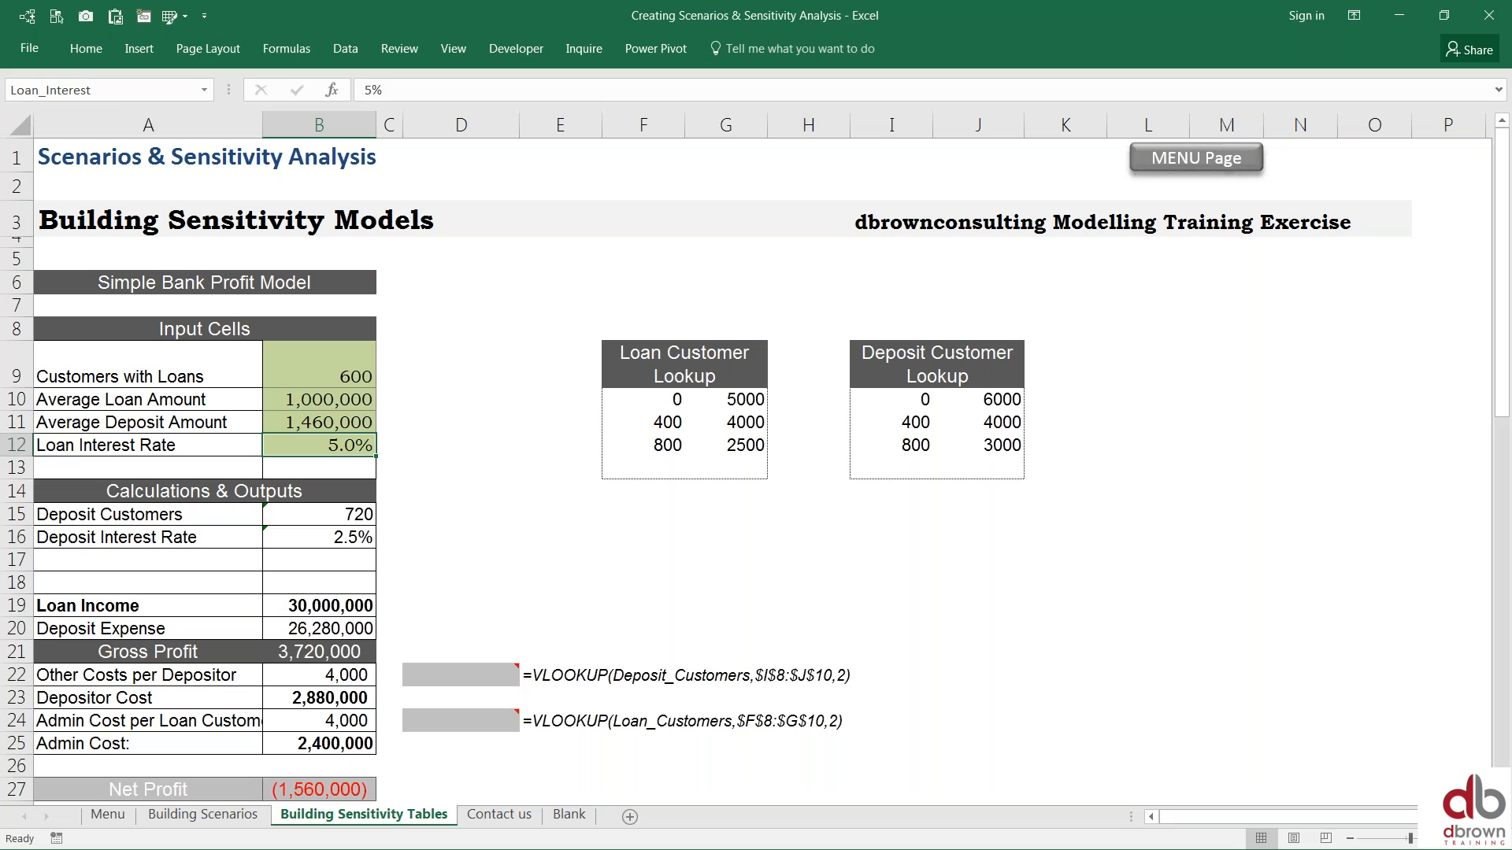
# Step: Examine the interest rate and average deposit inputs, and the calculations from Deposit Customers in B15 to Depositor Cost in B23
pyautogui.click(319, 468)
pyautogui.click(319, 422)
pyautogui.click(148, 422)
pyautogui.click(319, 445)
pyautogui.press('Left')
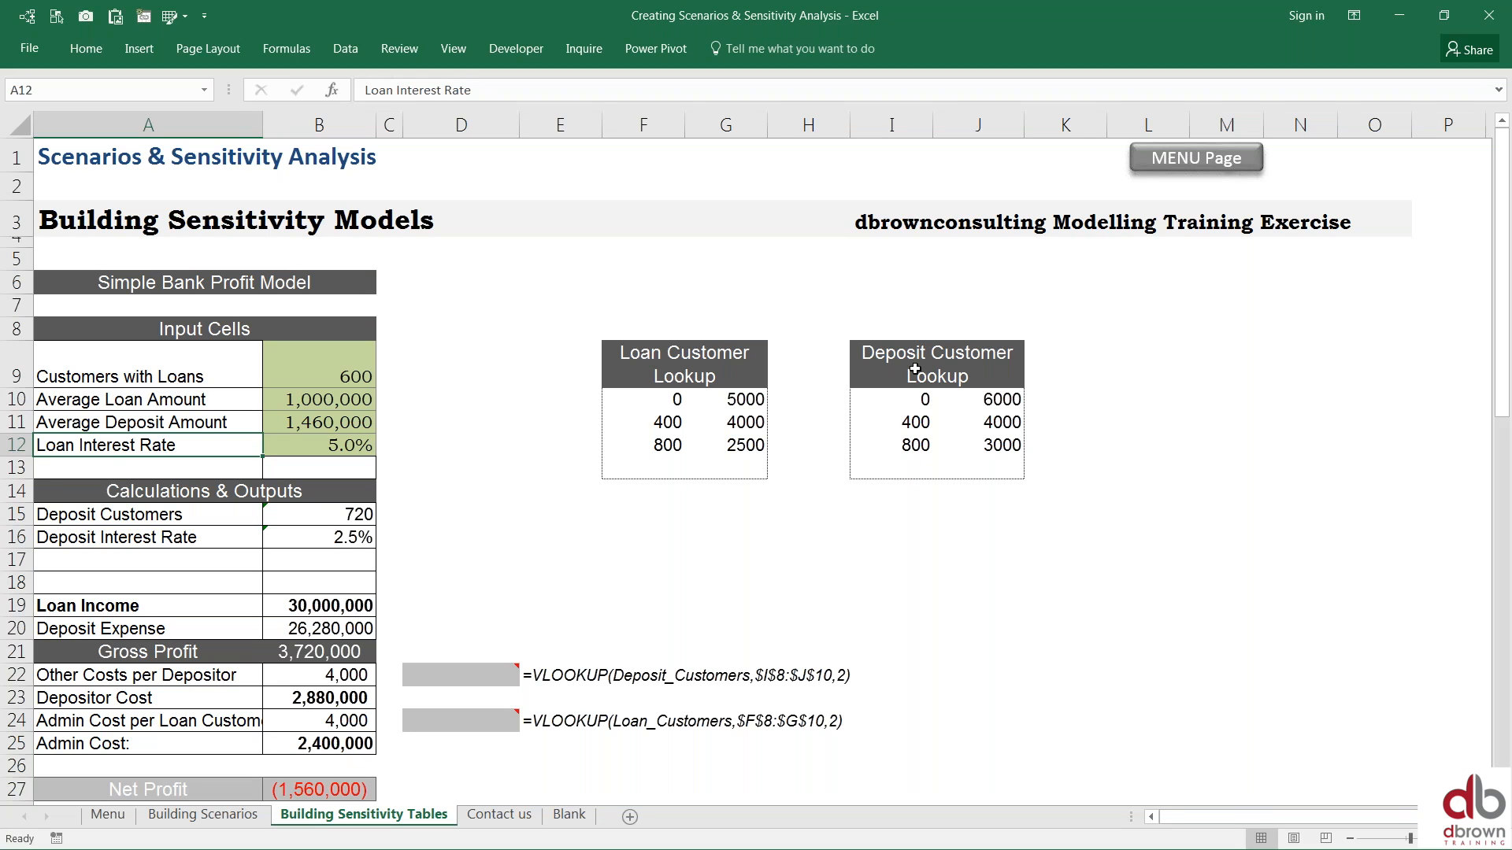
pyautogui.click(325, 523)
pyautogui.press('Down')
pyautogui.press('Down')
pyautogui.press('Down')
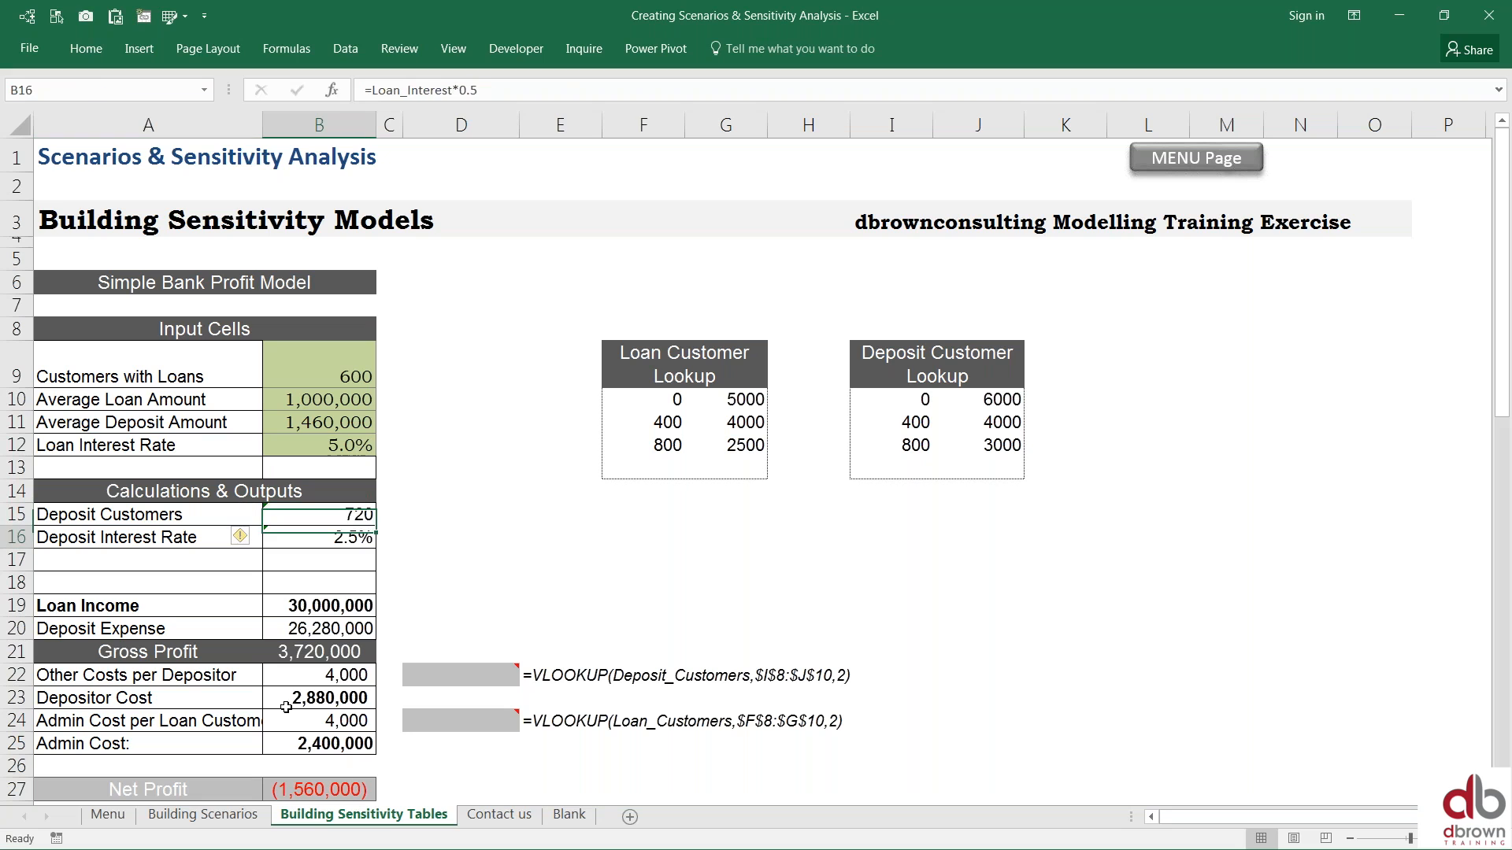
pyautogui.press('Down')
pyautogui.press('Down')
pyautogui.press('Down')
pyautogui.press('Down')
pyautogui.press('Left')
pyautogui.press('Right')
pyautogui.press('Left')
pyautogui.press('Down')
pyautogui.press('Down')
pyautogui.press('Up')
pyautogui.press('Right')
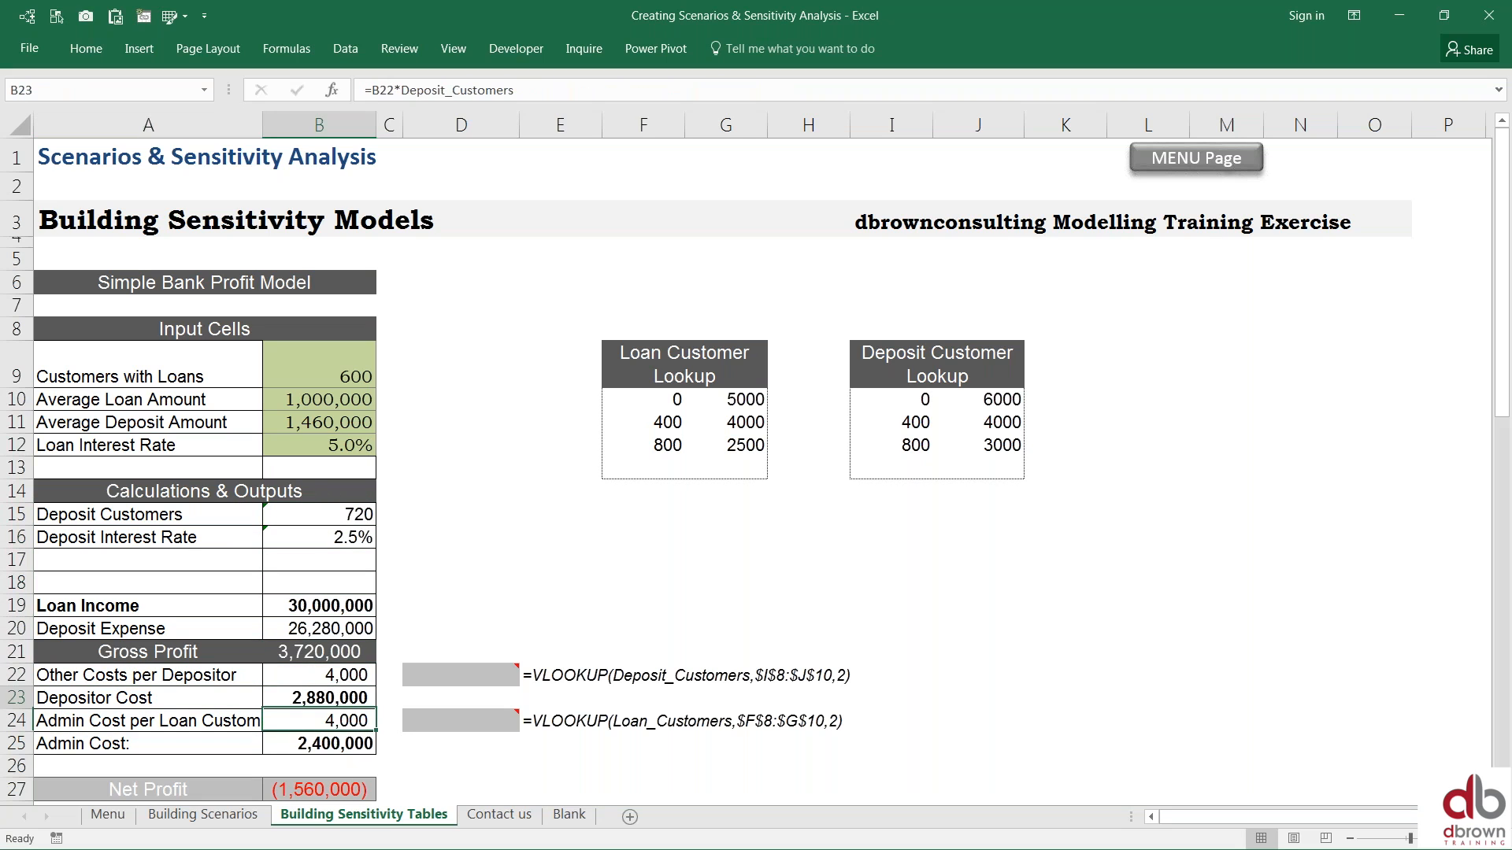
# Step: Go back up through the calculations and review the input cells B9:B12, ending on Customers with Loans
pyautogui.press('Up')
pyautogui.press('Up')
pyautogui.press('Left')
pyautogui.press('Down')
pyautogui.press('Up')
pyautogui.press('Up')
pyautogui.press('Up')
pyautogui.press('Up')
pyautogui.press('Up')
pyautogui.press('Up')
pyautogui.press('Up')
pyautogui.press('Up')
pyautogui.press('Up')
pyautogui.press('Up')
pyautogui.press('Up')
pyautogui.press('Up')
pyautogui.press('Up')
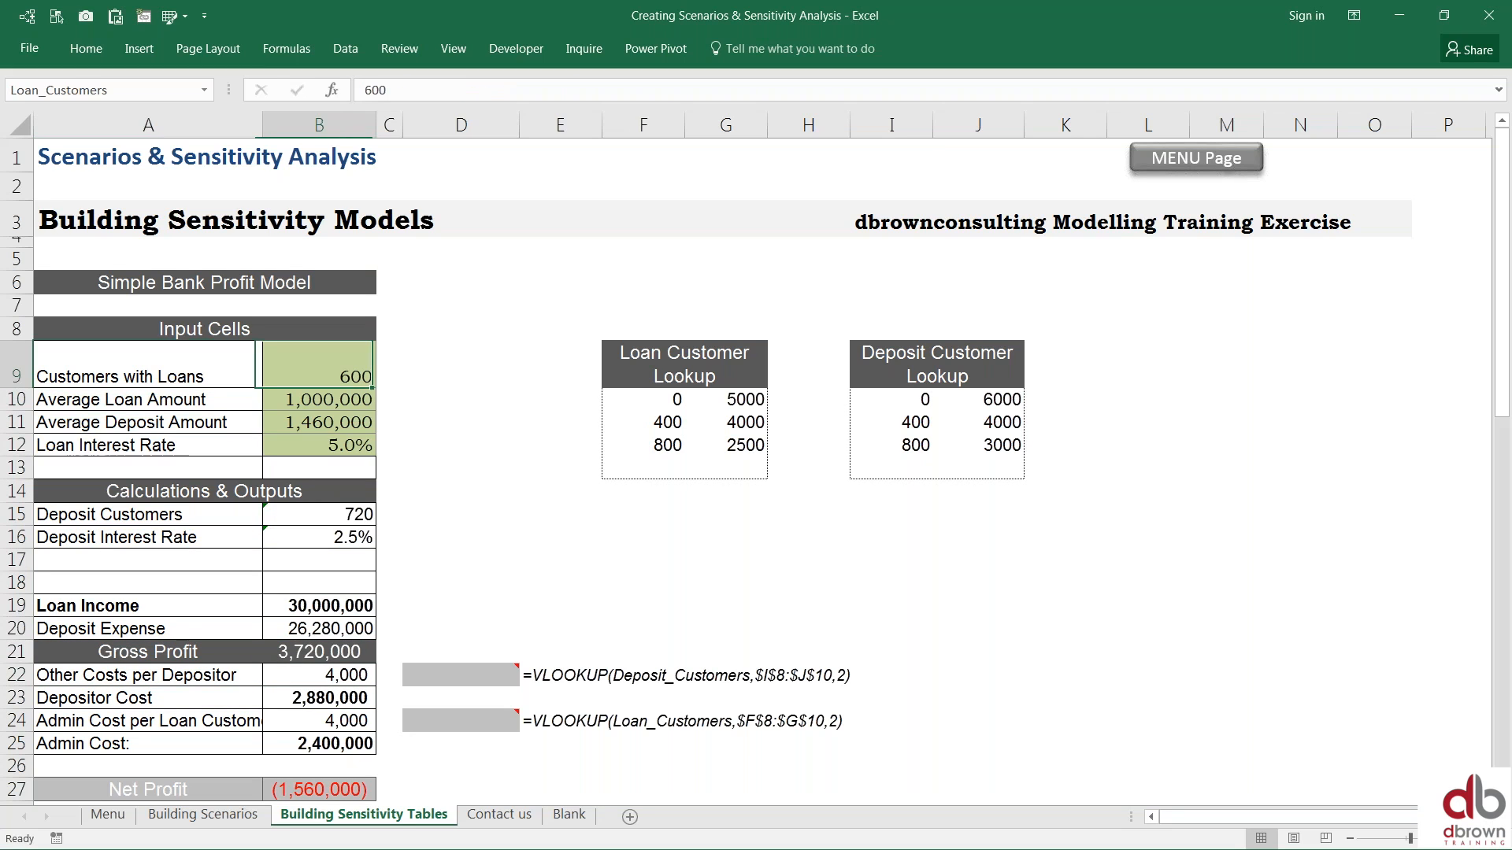
pyautogui.press('Right')
pyautogui.press('Down')
pyautogui.press('Down')
pyautogui.press('Down')
pyautogui.press('Down')
pyautogui.press('Up')
pyautogui.press('Up')
pyautogui.press('Up')
pyautogui.press('Up')
pyautogui.press('Down')
pyautogui.press('Down')
pyautogui.press('Down')
pyautogui.press('Up')
pyautogui.press('Up')
pyautogui.press('Up')
pyautogui.press('Down')
pyautogui.press('Up')
# Step: Set Customers with Loans in B9 to 700 to test its effect on Net Profit
pyautogui.press('F2')
pyautogui.write('7')
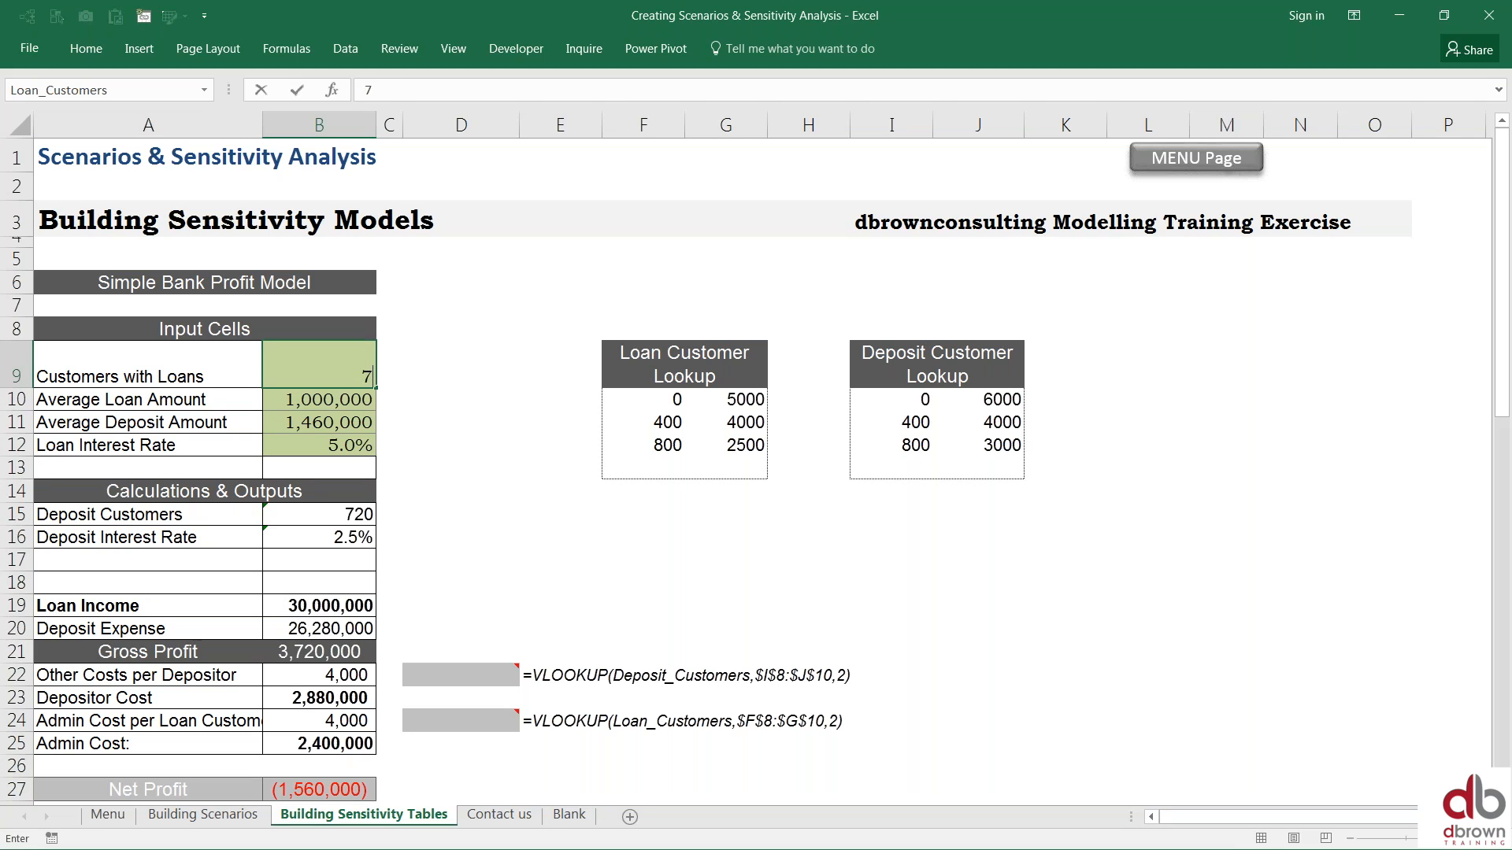
pyautogui.write('00')
pyautogui.hotkey('ctrl', 'Return')
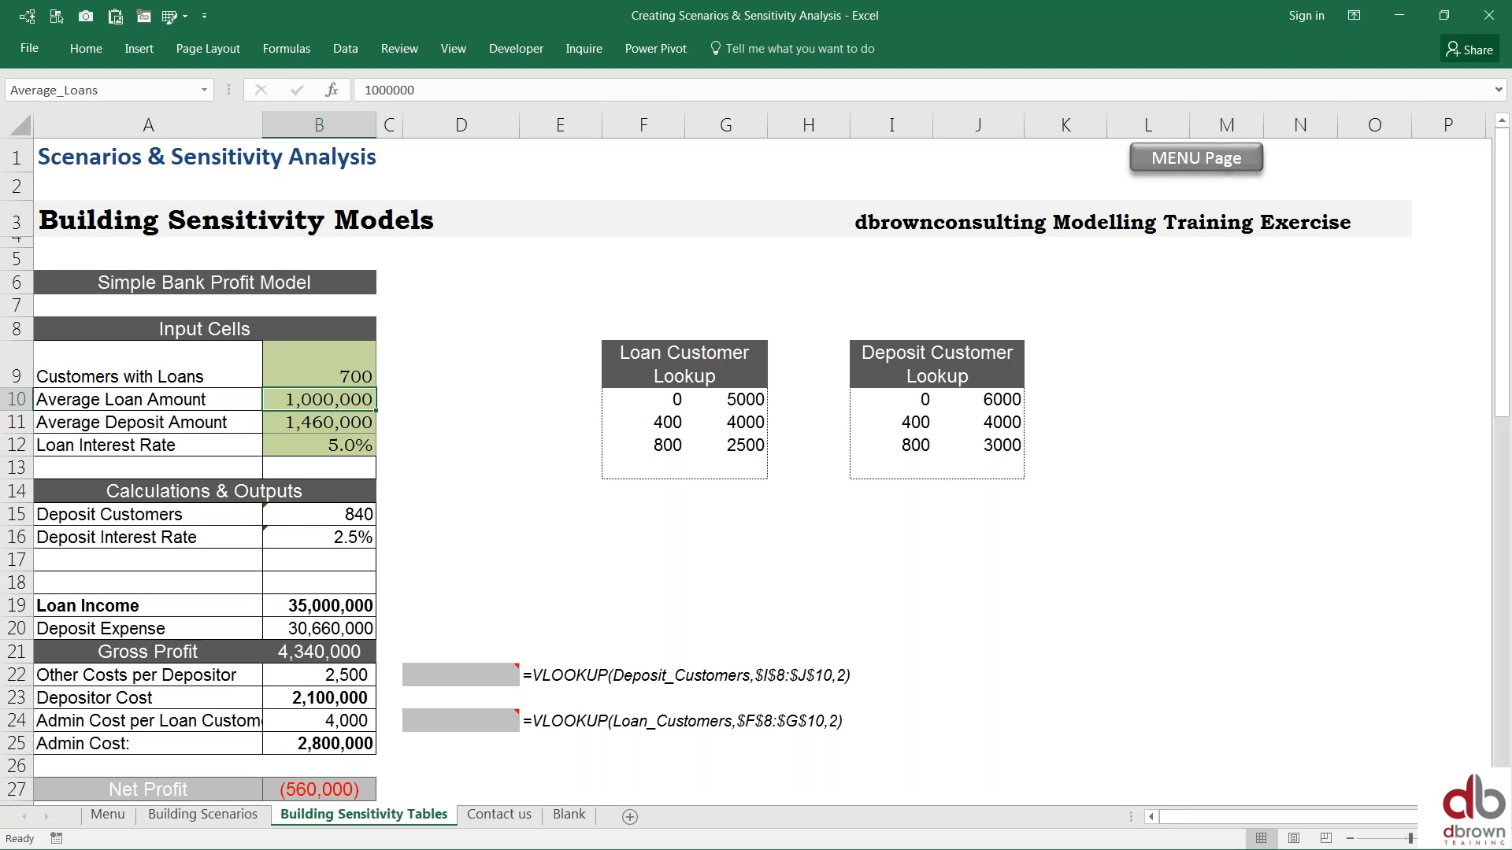
# Step: Set Customers with Loans in B9 to 800 and compare the effect on Net Profit
pyautogui.click(319, 364)
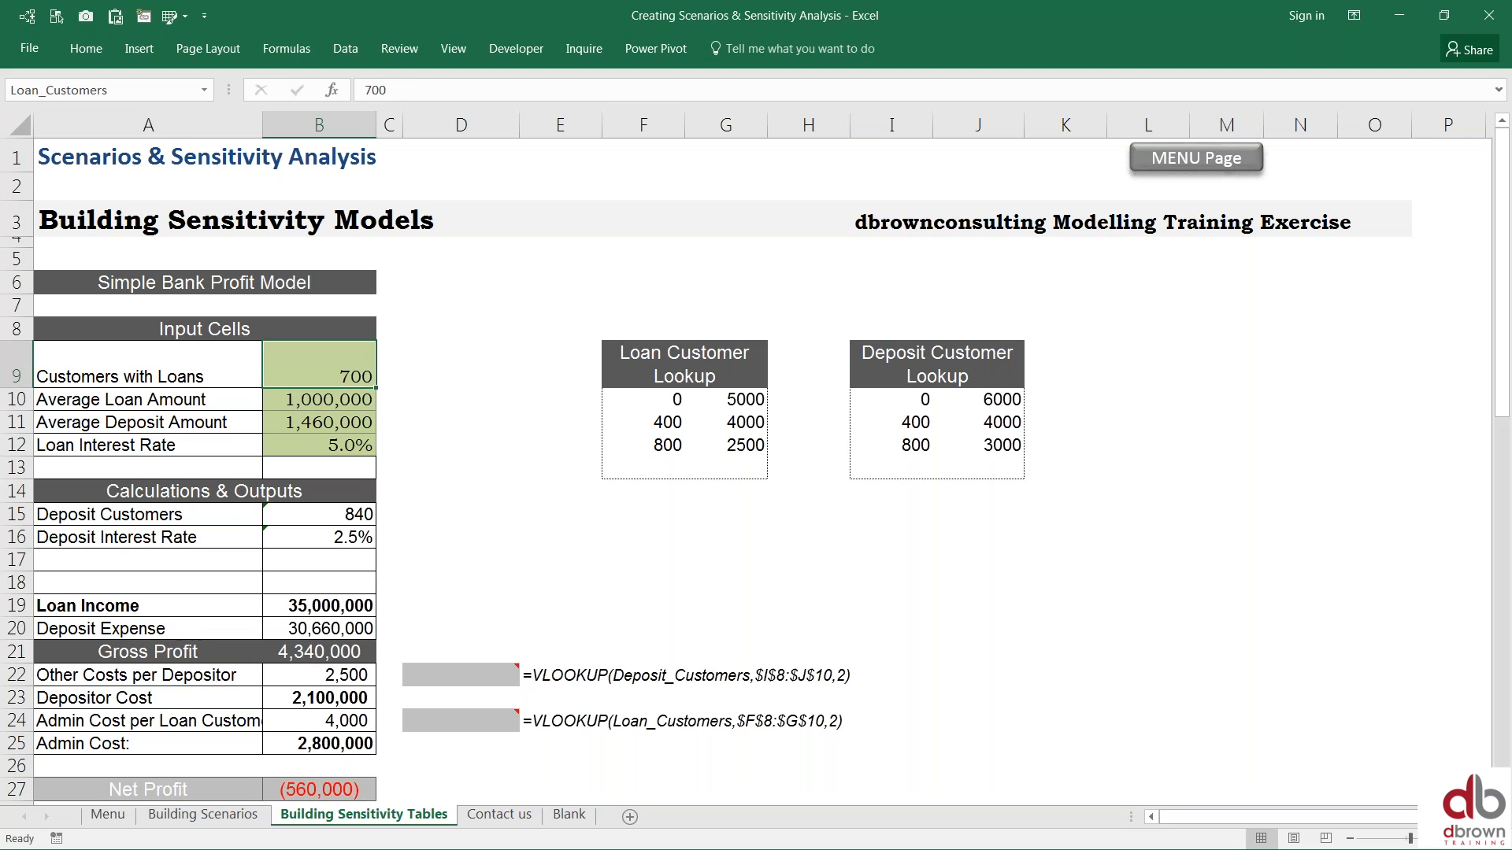
pyautogui.write('800')
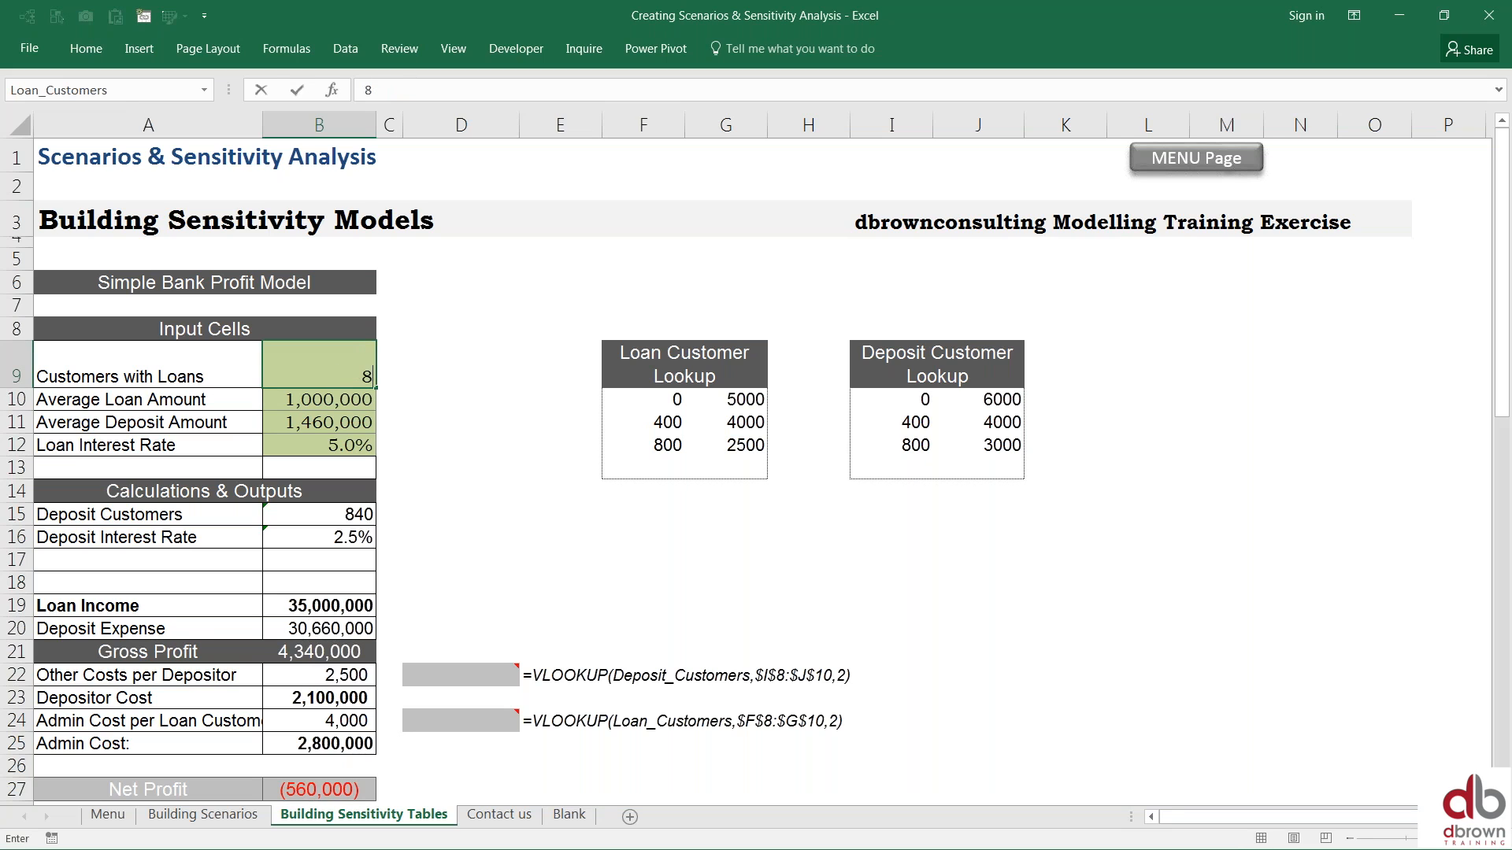
pyautogui.press('Return')
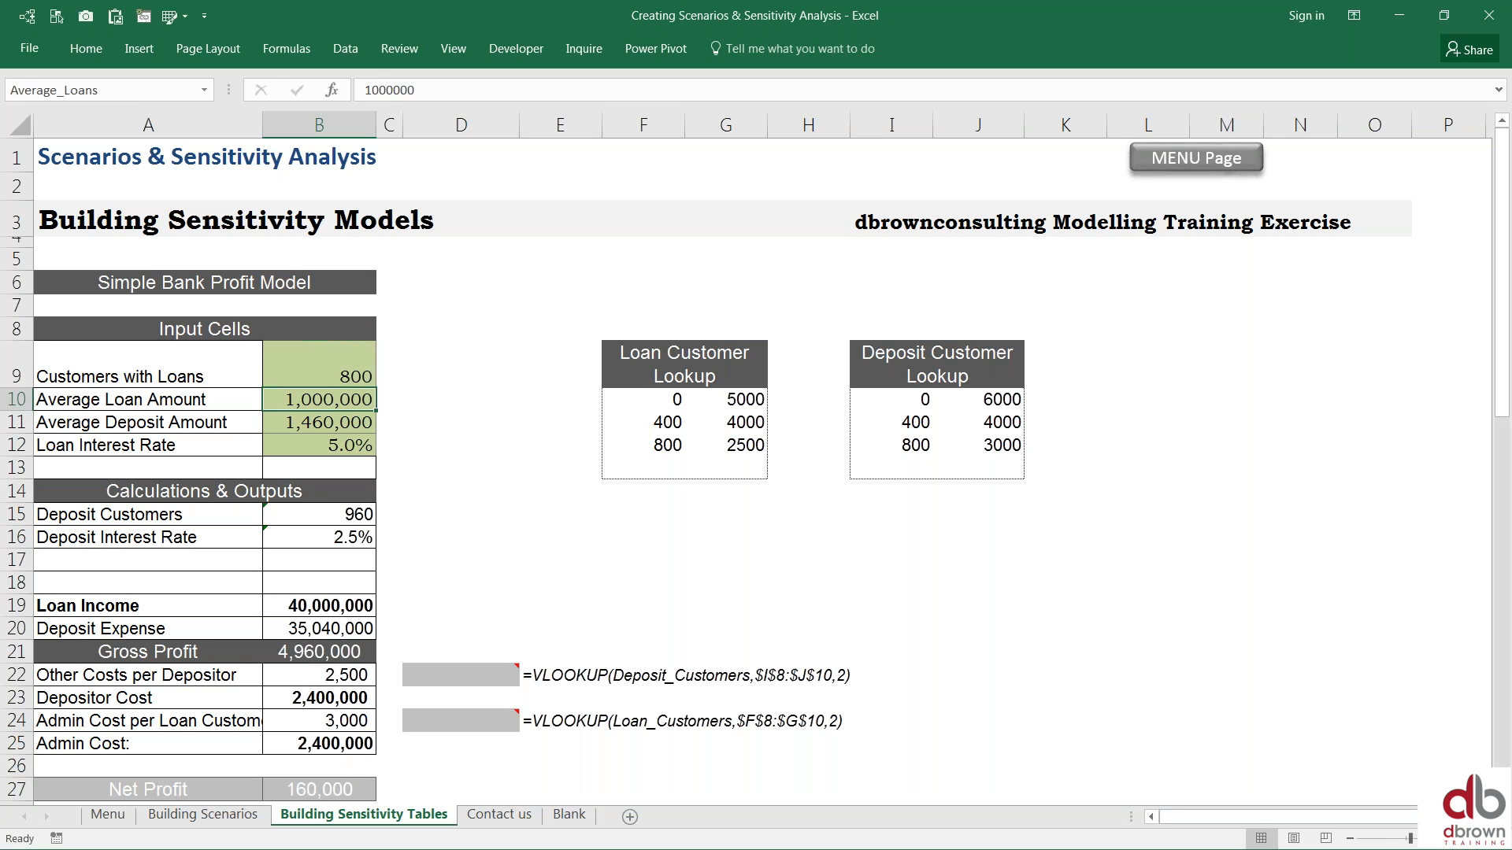
# Step: Undo the last two changes to Customers with Loans in B9
pyautogui.click(319, 363)
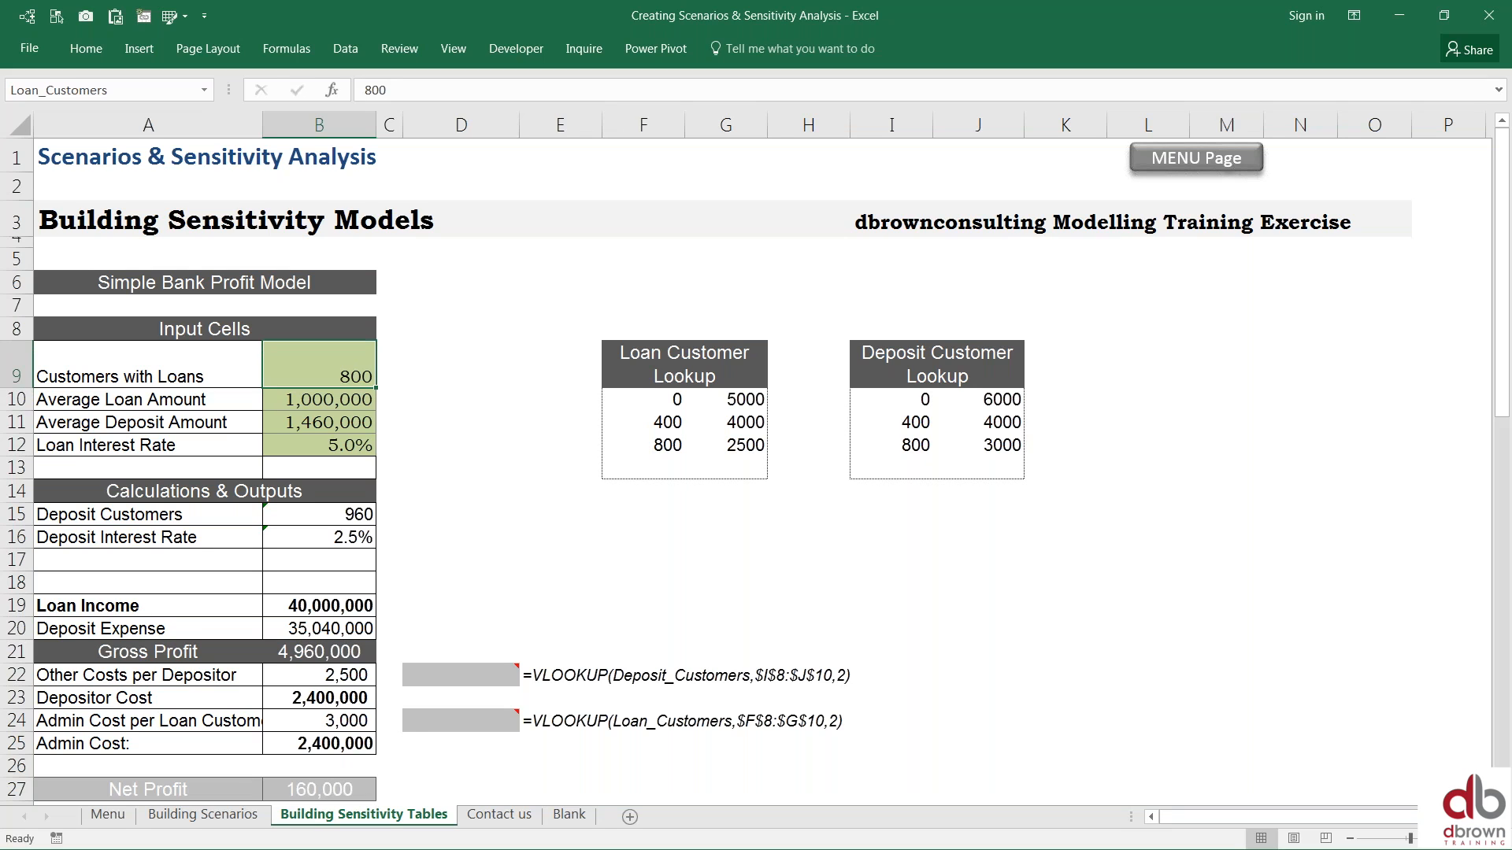
pyautogui.hotkey('ctrl', 'z')
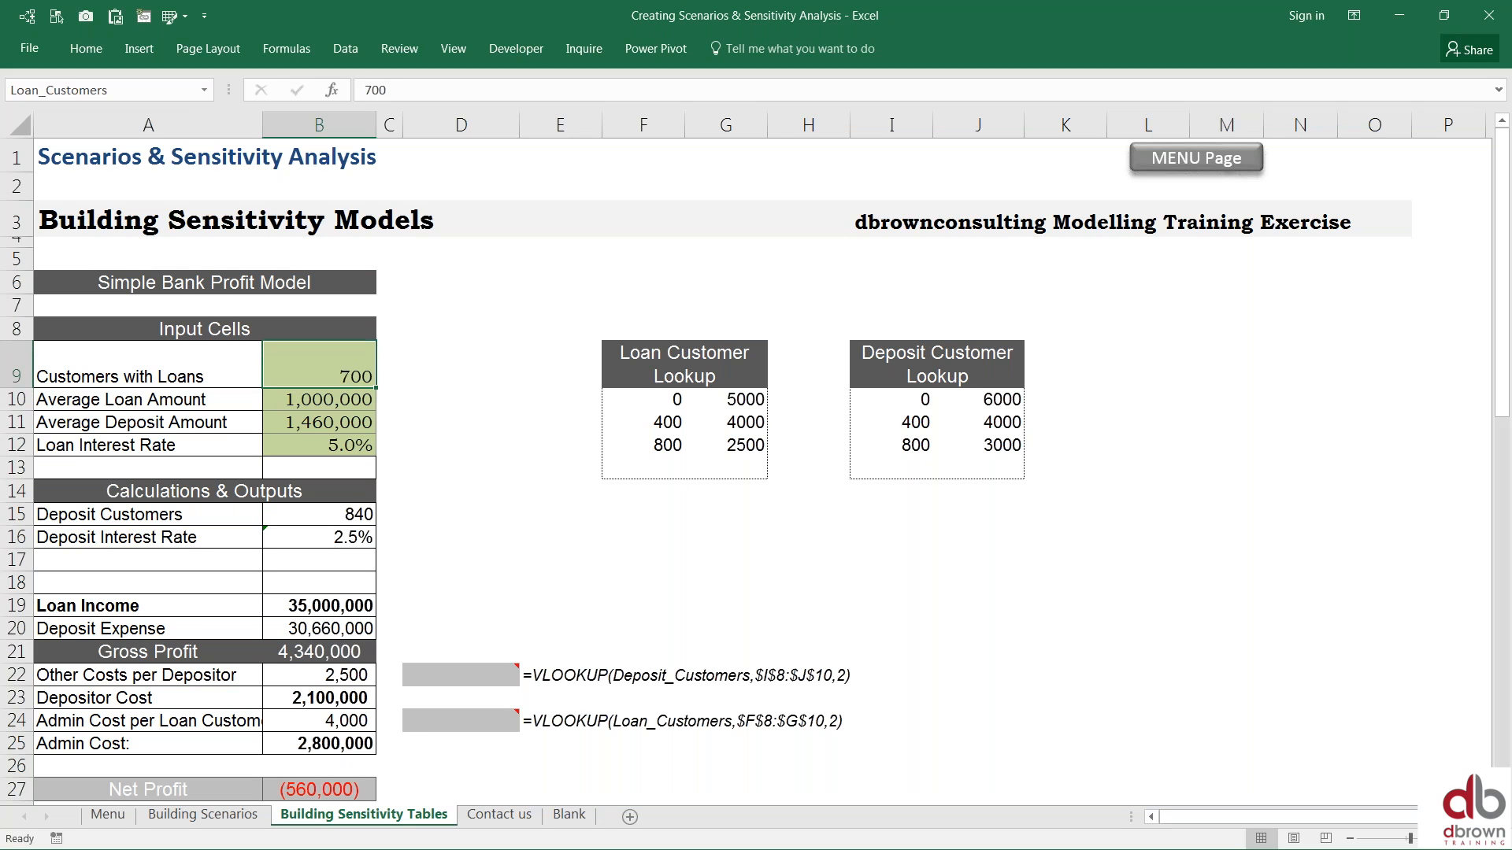
pyautogui.hotkey('ctrl', 'z')
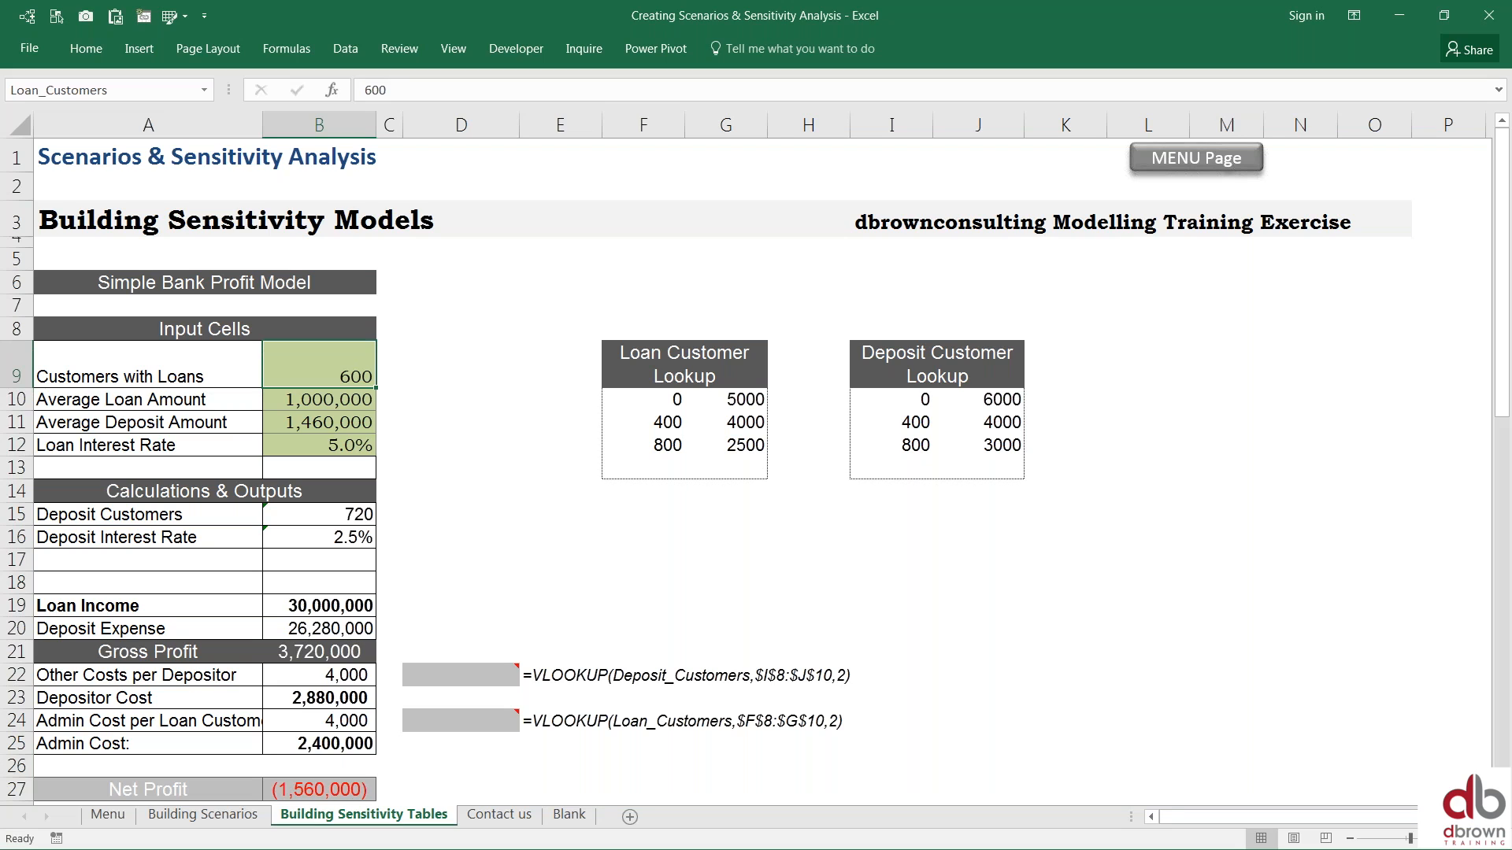
# Step: Recheck the model's input values, from Customers with Loans in B9 to Loan Interest Rate in B12
pyautogui.click(319, 400)
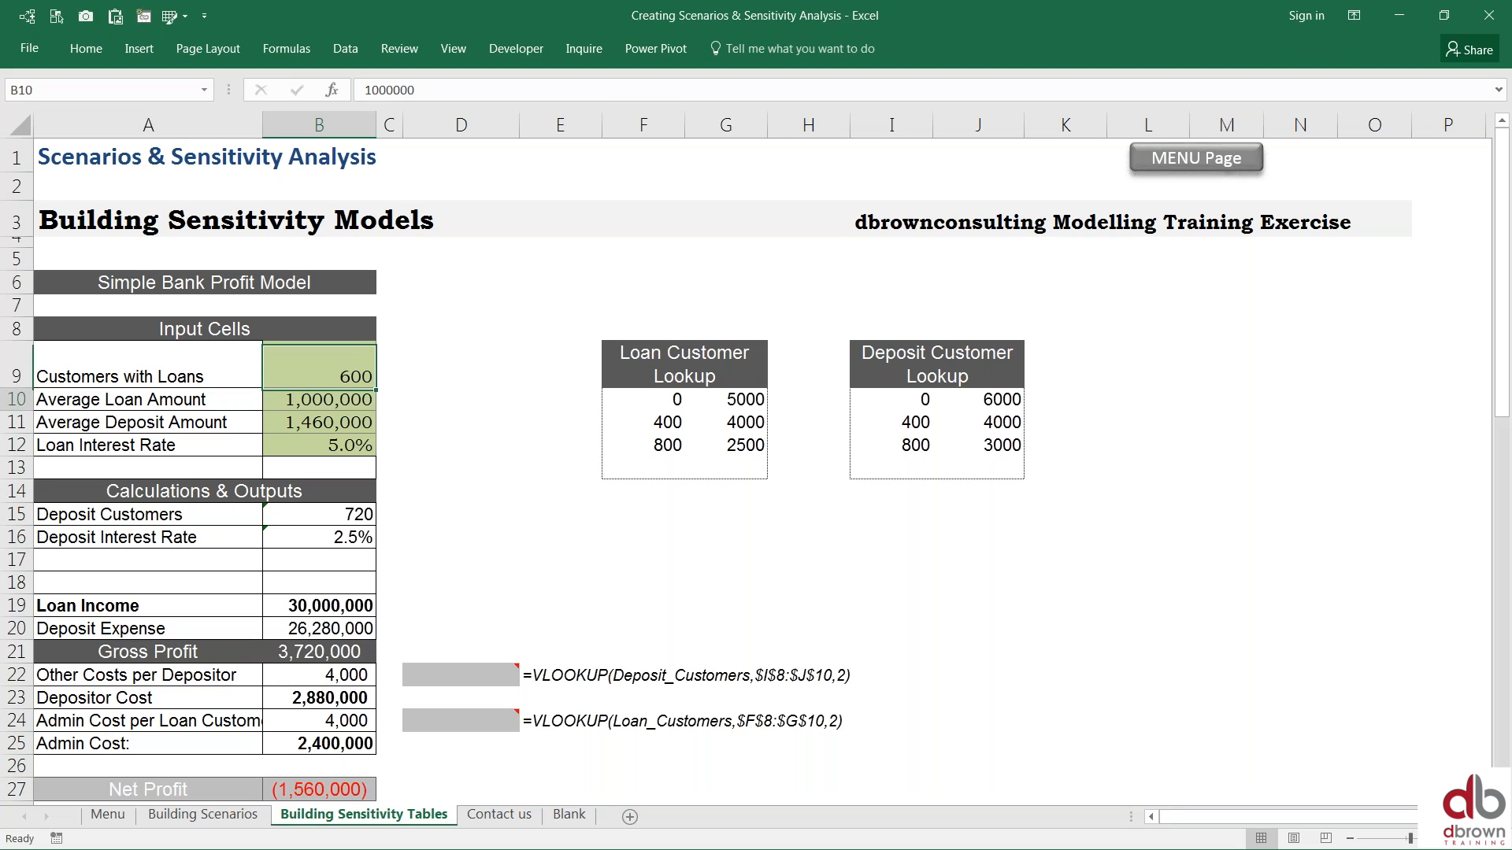
pyautogui.press('Down')
pyautogui.press('Down')
pyautogui.press('Down')
pyautogui.press('Down')
pyautogui.press('Up')
pyautogui.press('Up')
pyautogui.press('Up')
pyautogui.press('Up')
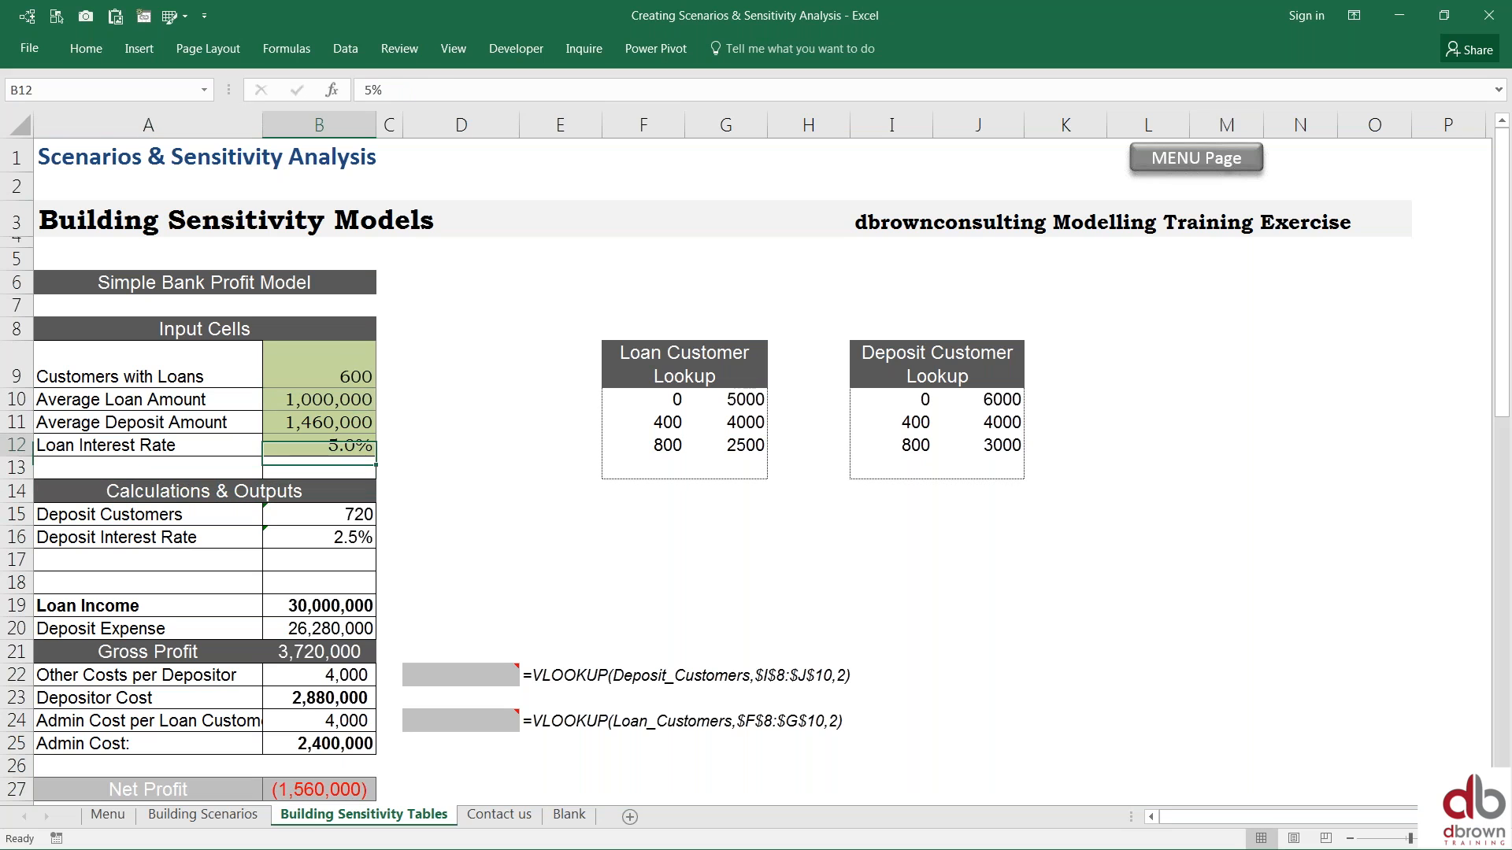
# Step: Examine the blank sensitivity table of Loan Interest Rates against Customers with Facilities in D32:L42
pyautogui.press('Down')
pyautogui.press('Down')
pyautogui.press('Down')
pyautogui.press('Down')
pyautogui.press('Down')
pyautogui.press('Down')
pyautogui.press('Down')
pyautogui.press('Down')
pyautogui.press('Down')
pyautogui.press('Down')
pyautogui.press('Down')
pyautogui.press('Down')
pyautogui.press('Down')
pyautogui.press('Down')
pyautogui.press('Down')
pyautogui.press('Down')
pyautogui.press('Down')
pyautogui.press('Down')
pyautogui.press('Down')
pyautogui.press('Down')
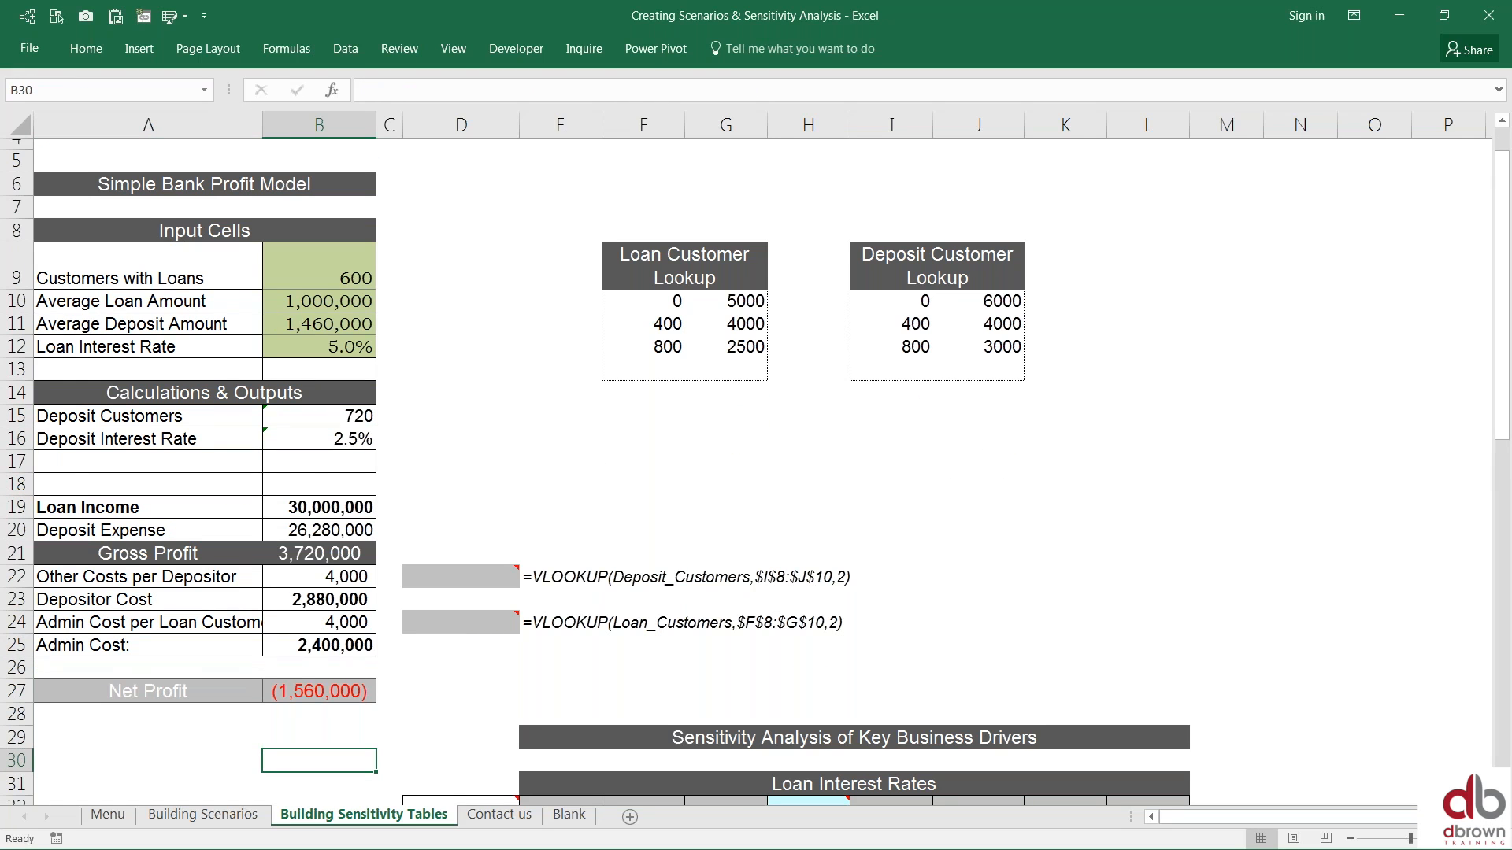
pyautogui.press('Down')
pyautogui.press('Down')
pyautogui.press('Down')
pyautogui.press('Down')
pyautogui.press('Down')
pyautogui.press('Down')
pyautogui.press('Down')
pyautogui.press('Down')
pyautogui.press('Down')
pyautogui.press('Down')
pyautogui.press('Down')
pyautogui.press('Down')
pyautogui.press('Down')
pyautogui.press('Down')
pyautogui.press('Down')
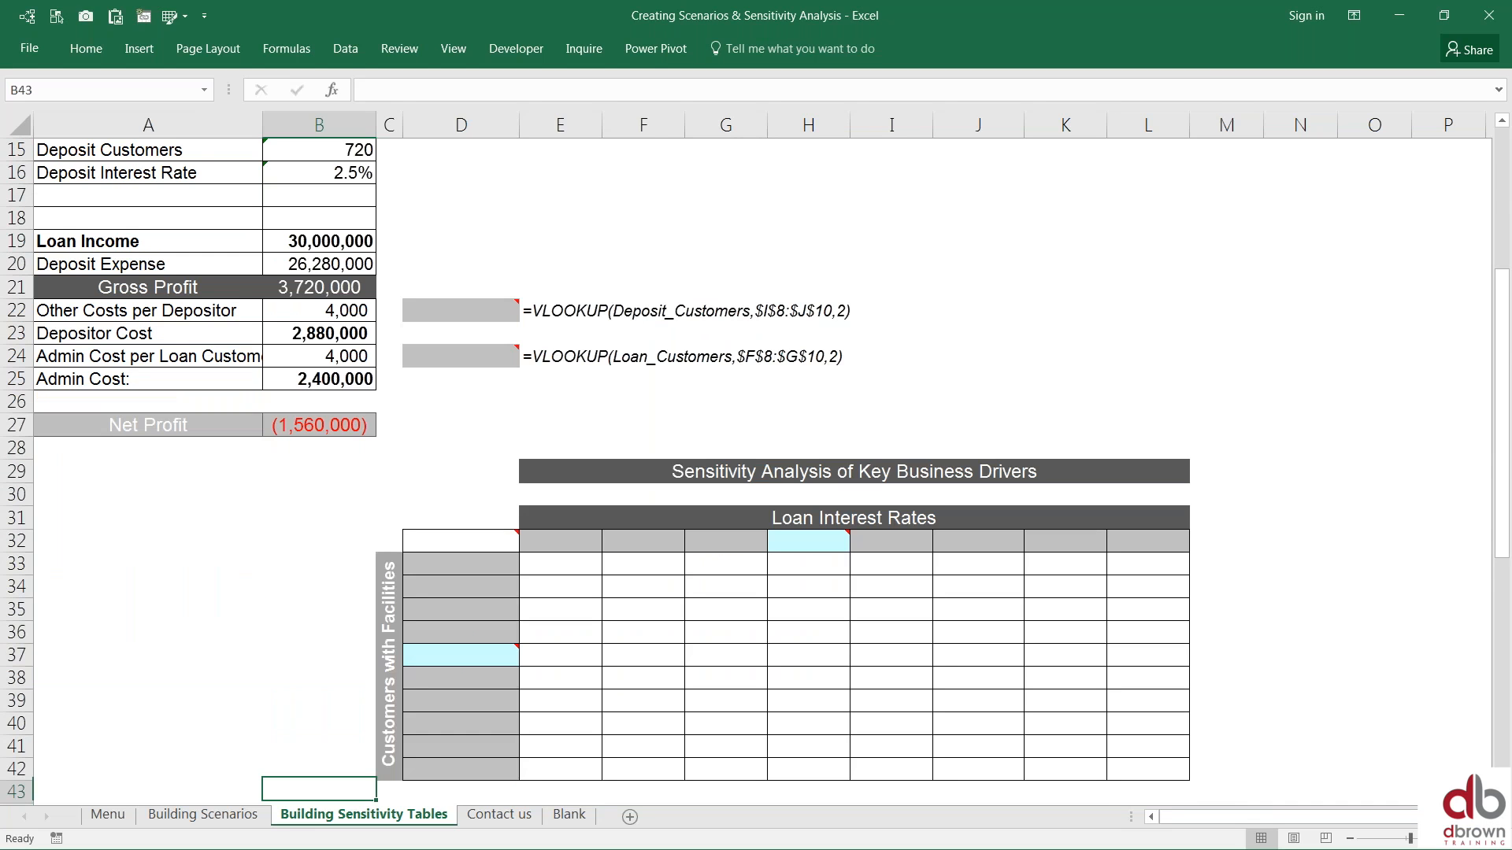
# Step: Look over the empty body of the Loan Interest Rates table around row 37, beside the Customers with Facilities column
pyautogui.press('Right')
pyautogui.press('Right')
pyautogui.press('Right')
pyautogui.press('Right')
pyautogui.press('Up')
pyautogui.press('Left')
pyautogui.press('Left')
pyautogui.press('Left')
pyautogui.press('Up')
pyautogui.press('Up')
pyautogui.press('Up')
pyautogui.press('Up')
pyautogui.press('Up')
pyautogui.press('Up')
pyautogui.press('Up')
pyautogui.press('Right')
pyautogui.press('Right')
pyautogui.press('Right')
pyautogui.press('Right')
pyautogui.press('Left')
pyautogui.press('Left')
pyautogui.press('Left')
pyautogui.press('Left')
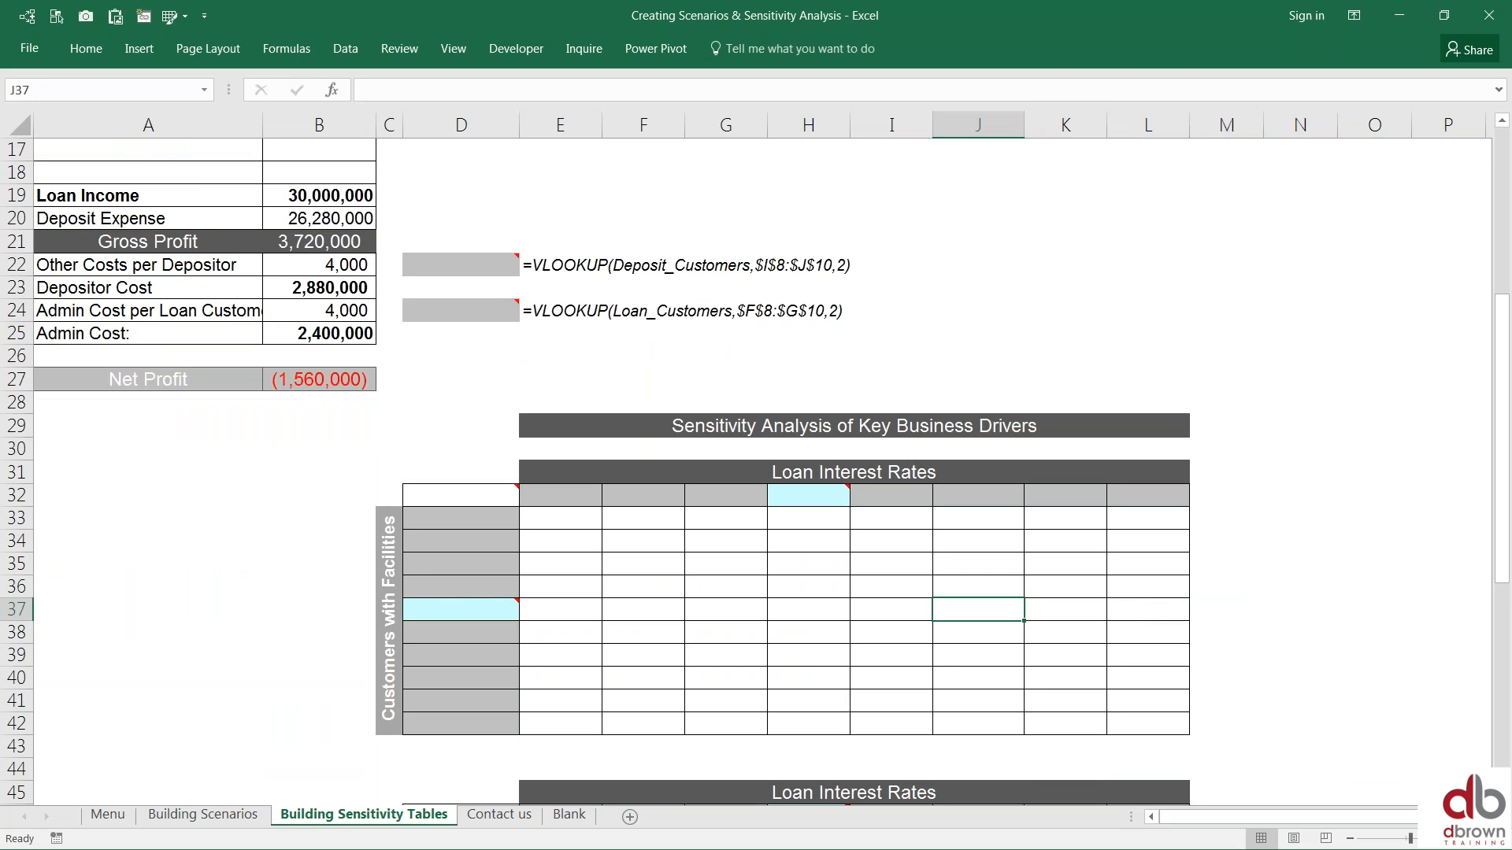
pyautogui.press('Left')
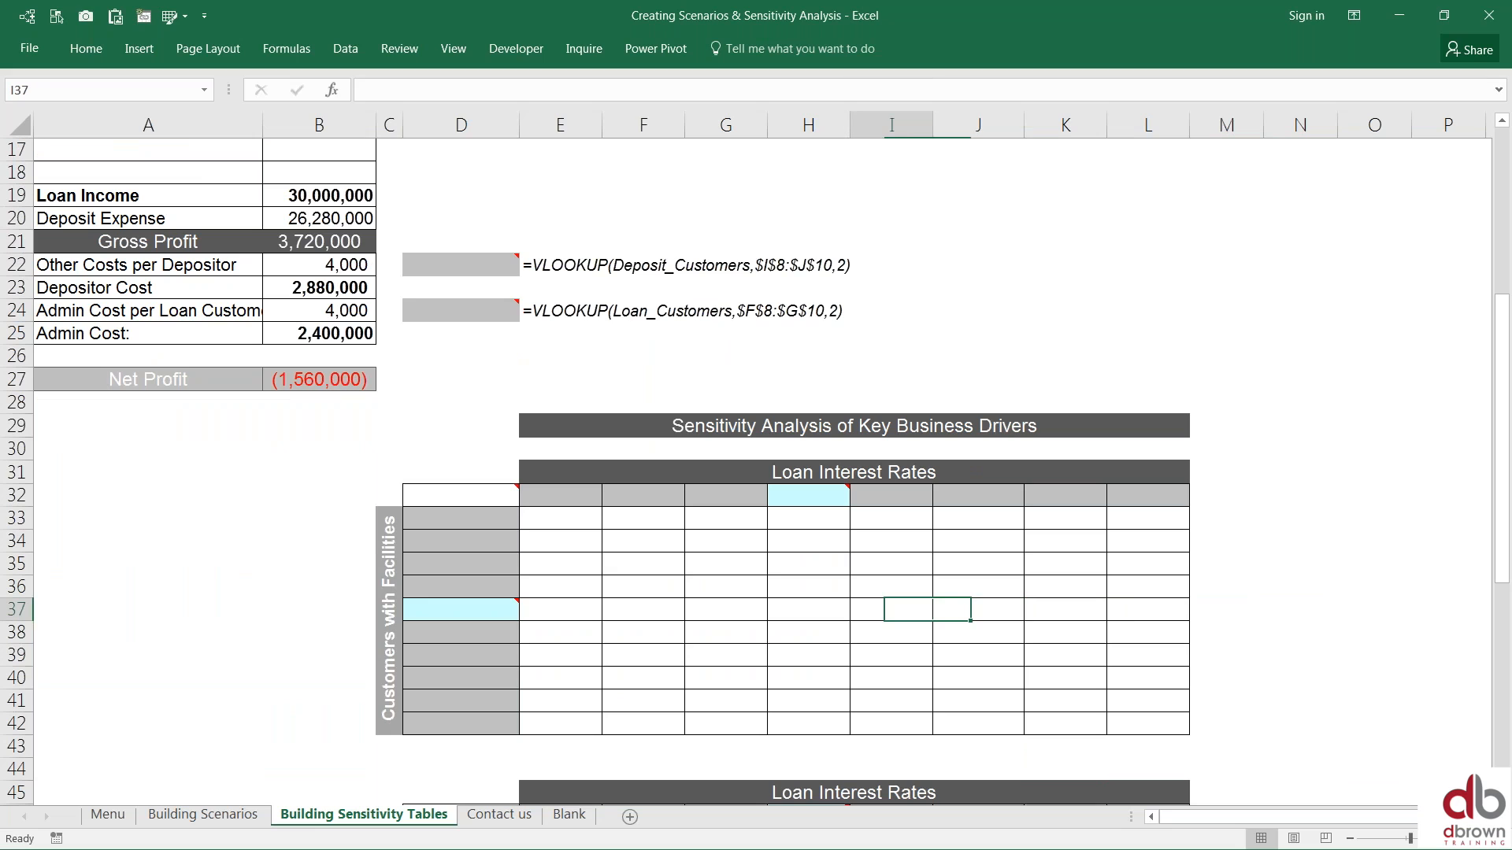
pyautogui.press('Left')
pyautogui.press('Left')
pyautogui.press('Left')
# Step: Look along the empty Loan Interest Rates header cells in row 32 of the sensitivity table
pyautogui.press('Up')
pyautogui.press('Up')
pyautogui.press('Up')
pyautogui.press('Up')
pyautogui.press('Up')
pyautogui.press('Right')
pyautogui.press('Right')
pyautogui.press('Right')
pyautogui.press('Right')
pyautogui.press('Right')
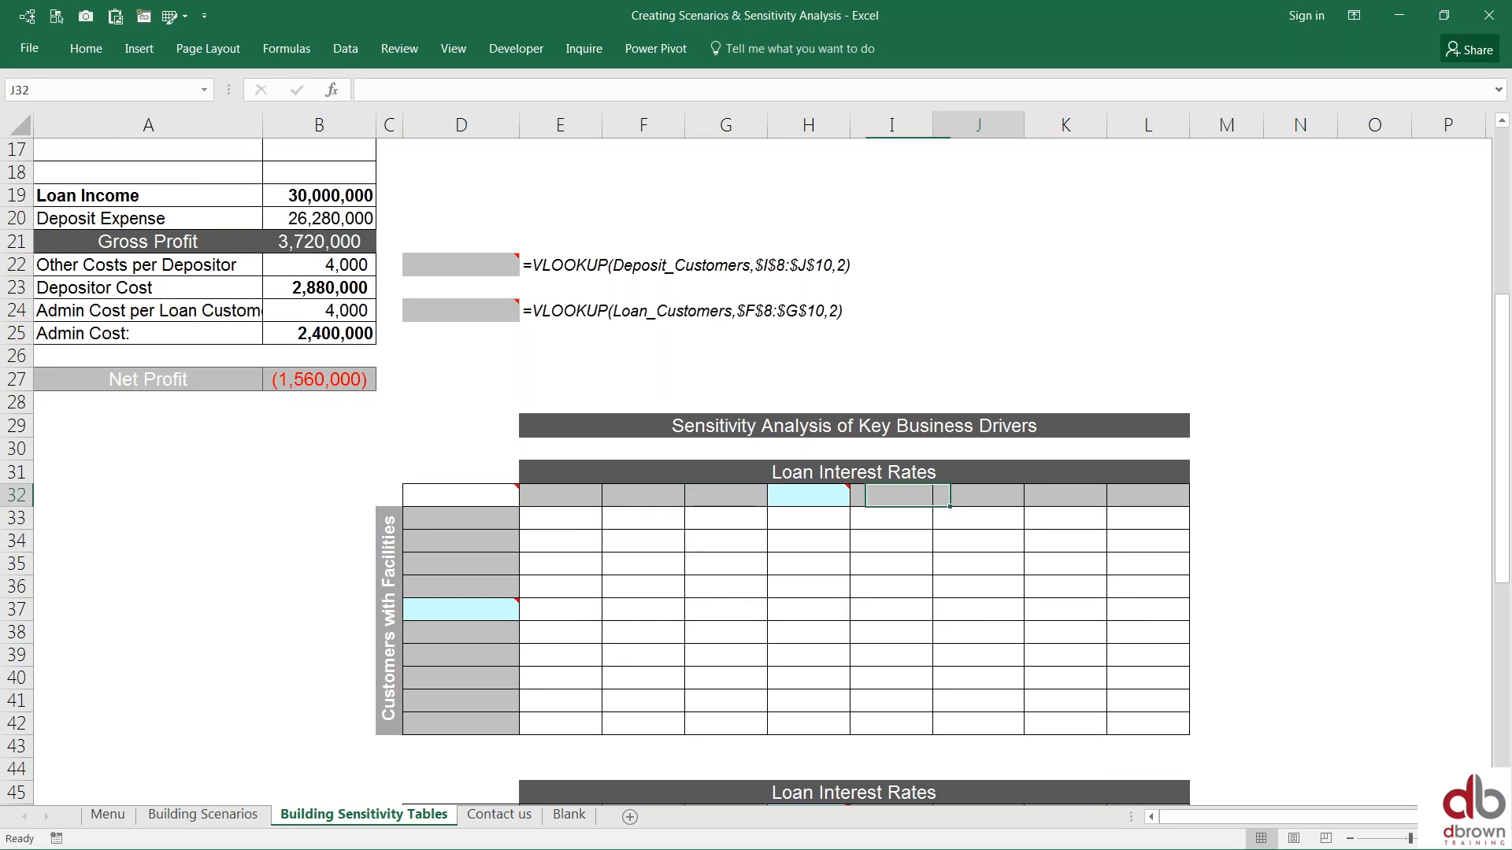
pyautogui.press('Left')
pyautogui.press('Left')
pyautogui.press('Left')
pyautogui.press('Left')
pyautogui.press('Left')
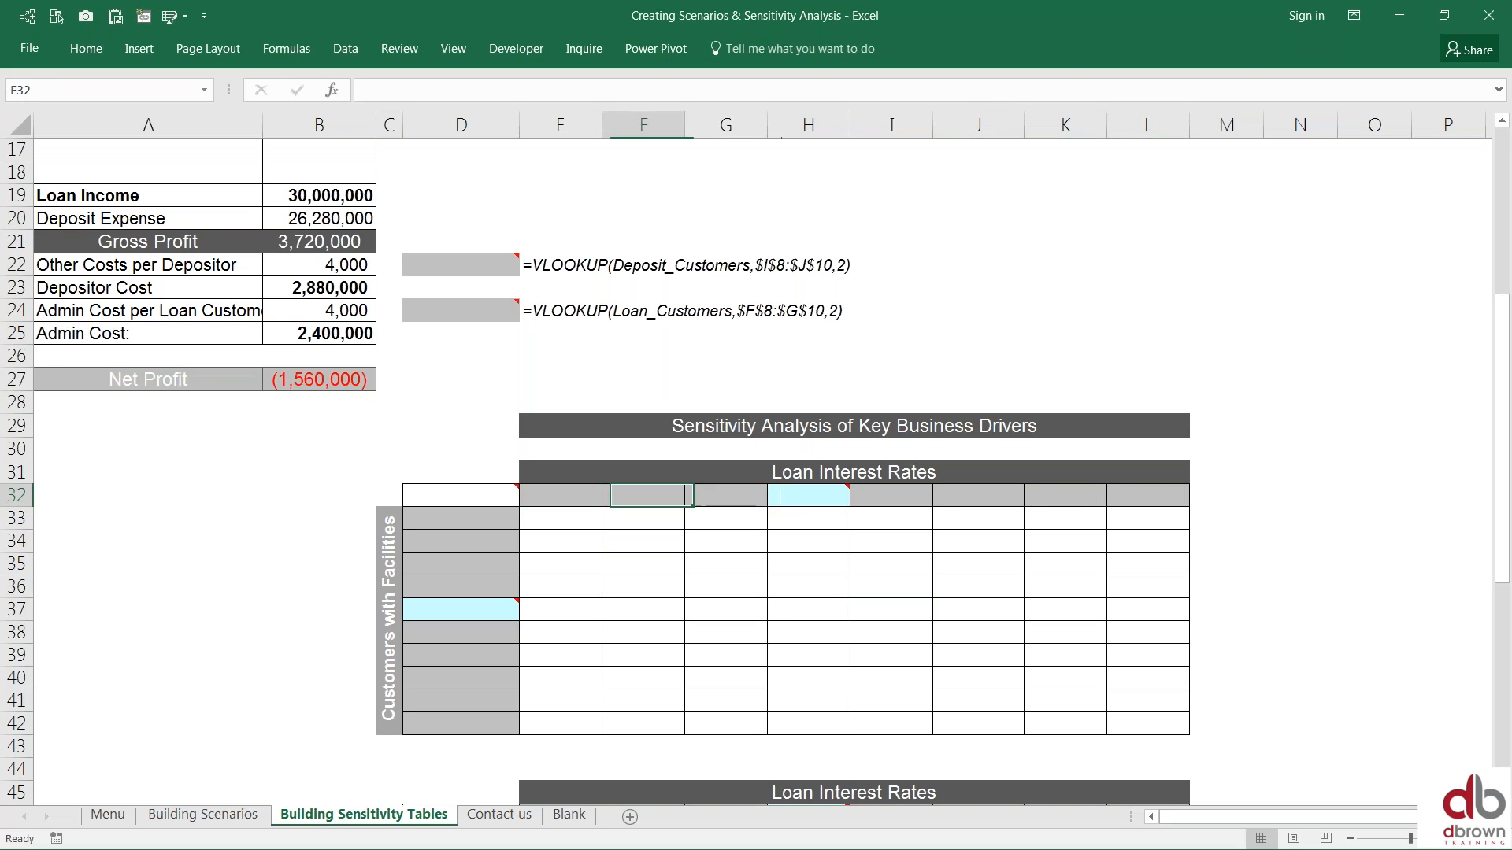
# Step: Set the highlighted base Loan Interest Rate in H32 of the sensitivity table to 5%
pyautogui.press('Right')
pyautogui.press('Right')
pyautogui.press('Right')
pyautogui.press('Right')
pyautogui.press('Right')
pyautogui.press('Left')
pyautogui.press('Left')
pyautogui.press('Left')
pyautogui.press('F2')
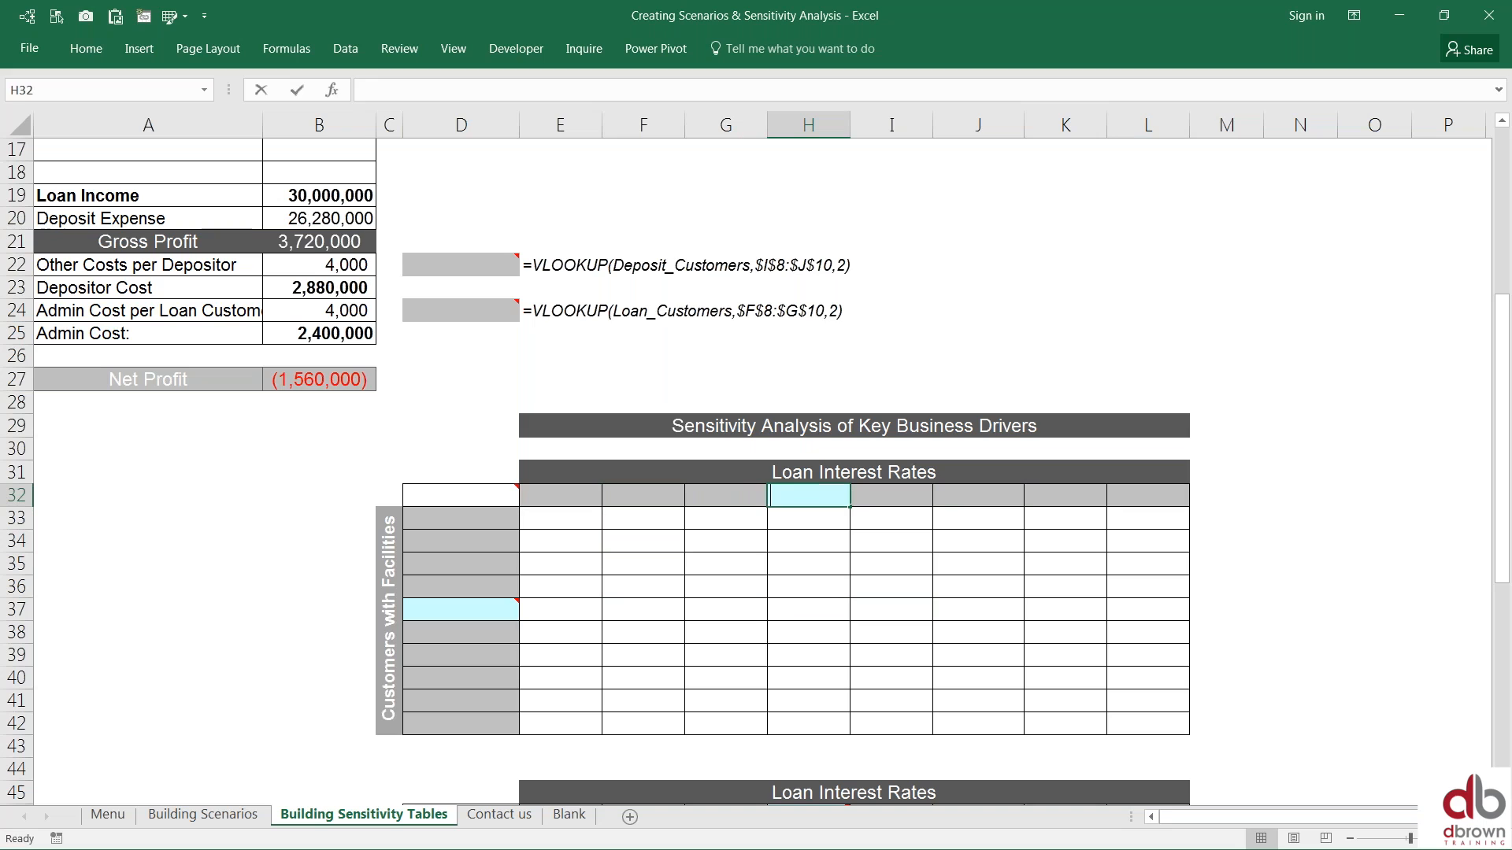
pyautogui.write('5%')
pyautogui.press('Return')
pyautogui.press('Up')
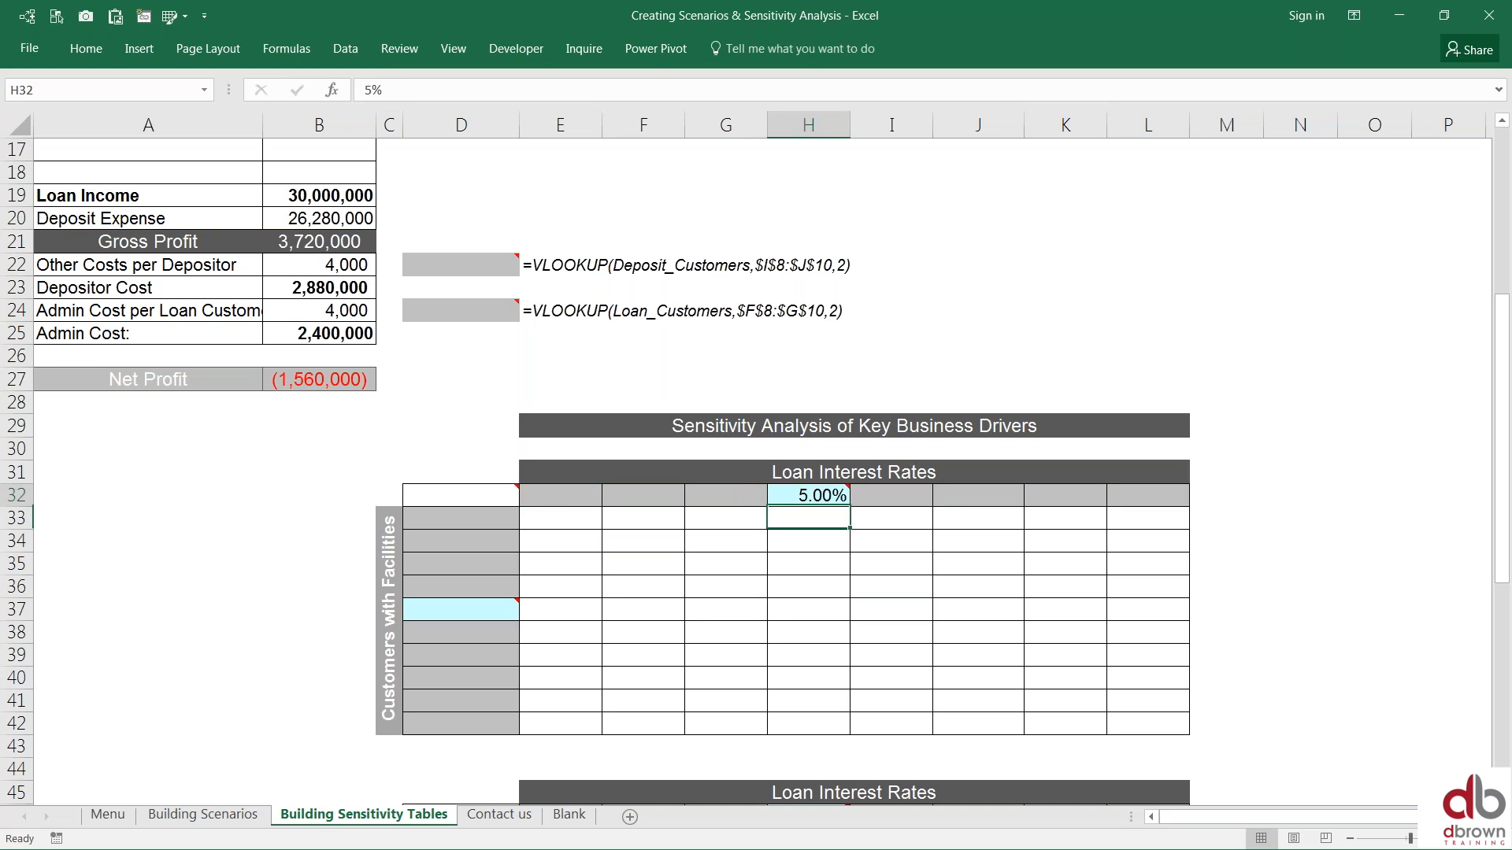
# Step: Enter =H32+1% in I32 and fill the formula across to L32 to build the higher interest rates
pyautogui.press('Right')
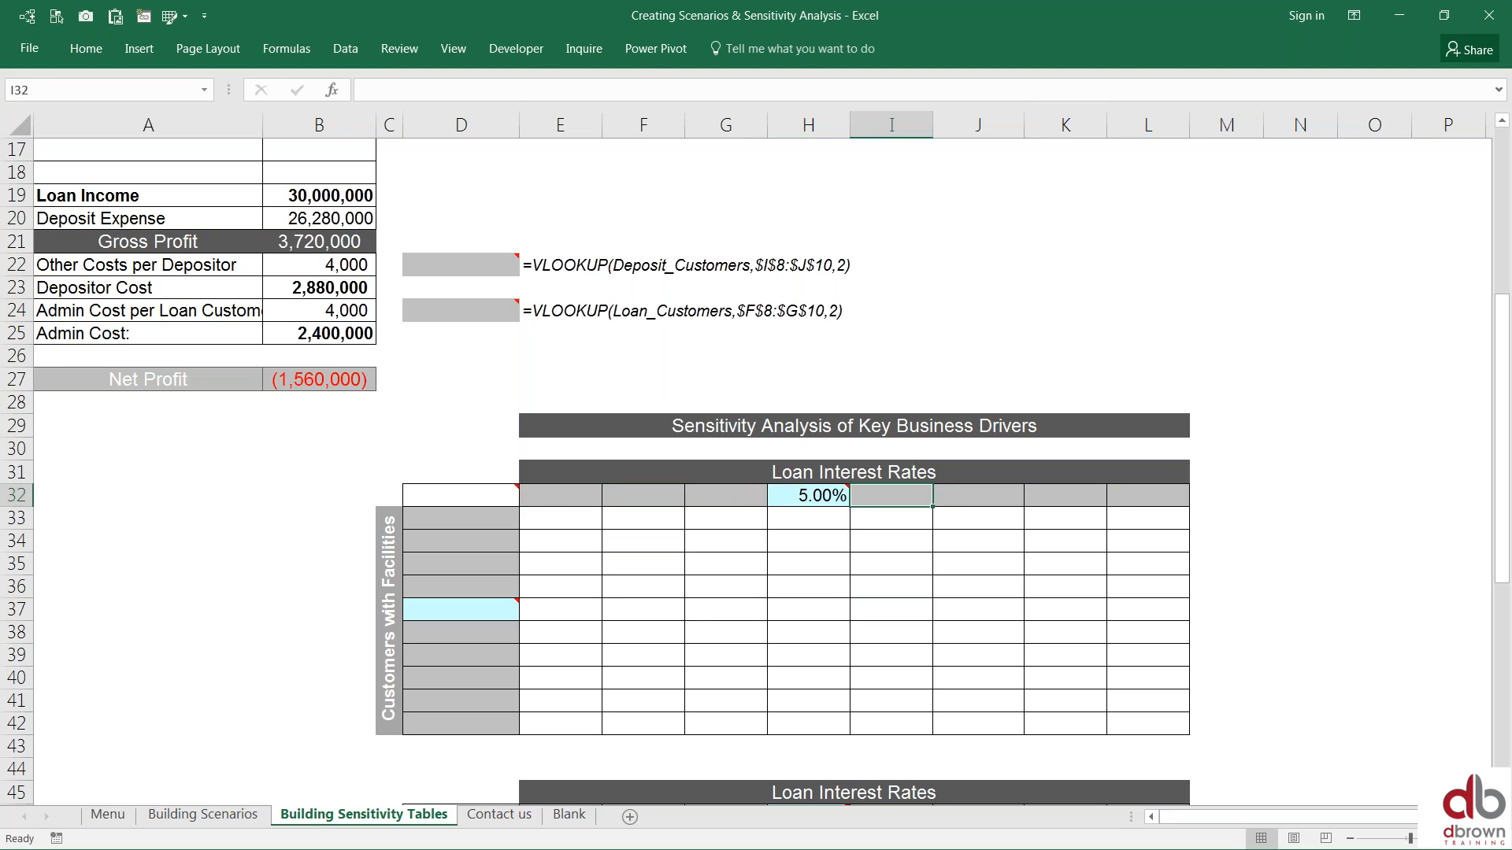
pyautogui.press('F2')
pyautogui.write('=')
pyautogui.press('Left')
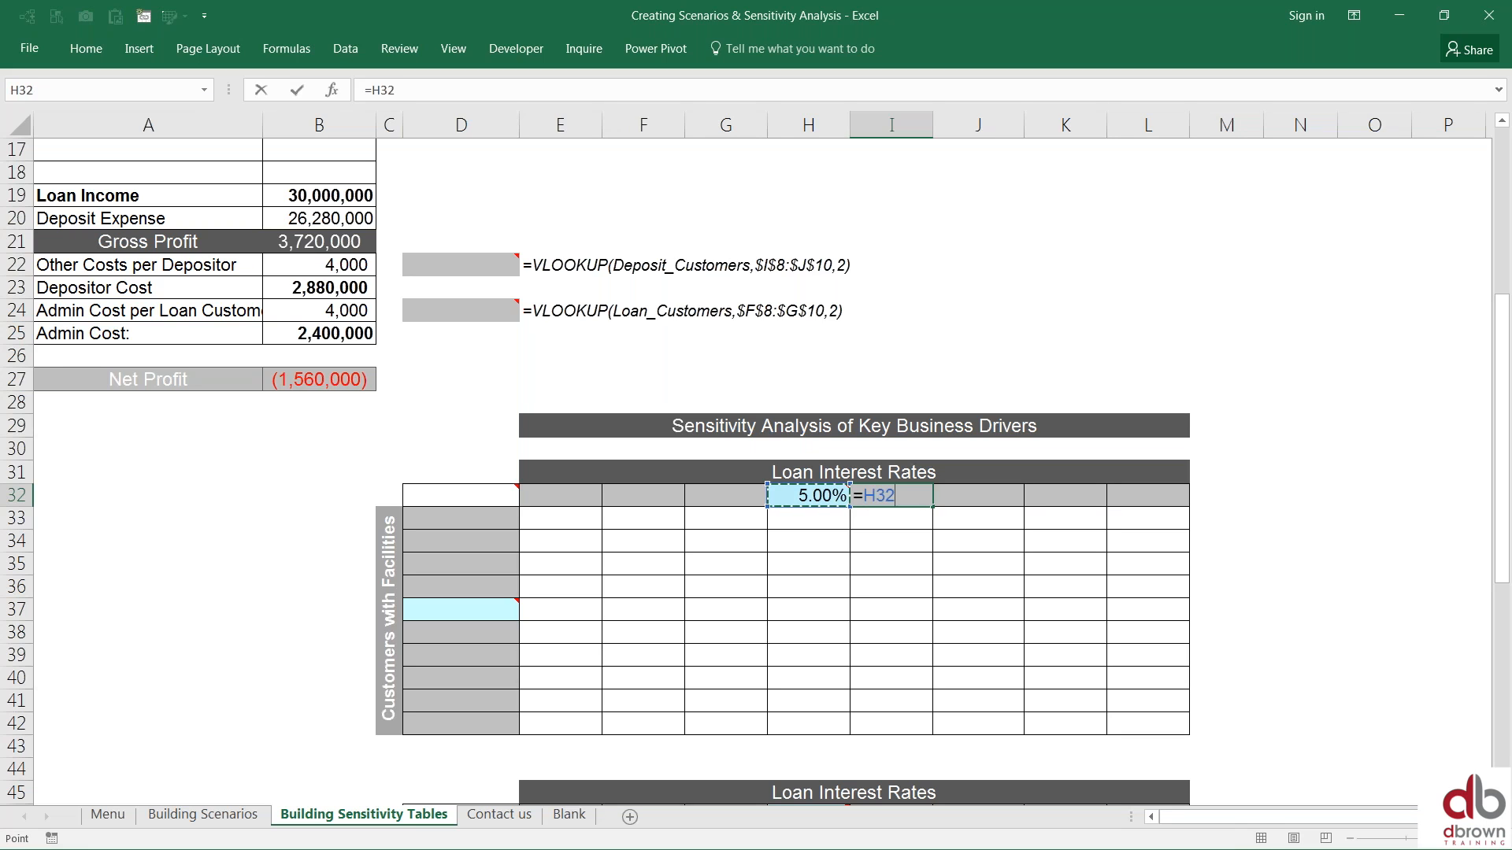
pyautogui.write('+1%')
pyautogui.moveTo(933, 506); pyautogui.dragTo(1149, 496)
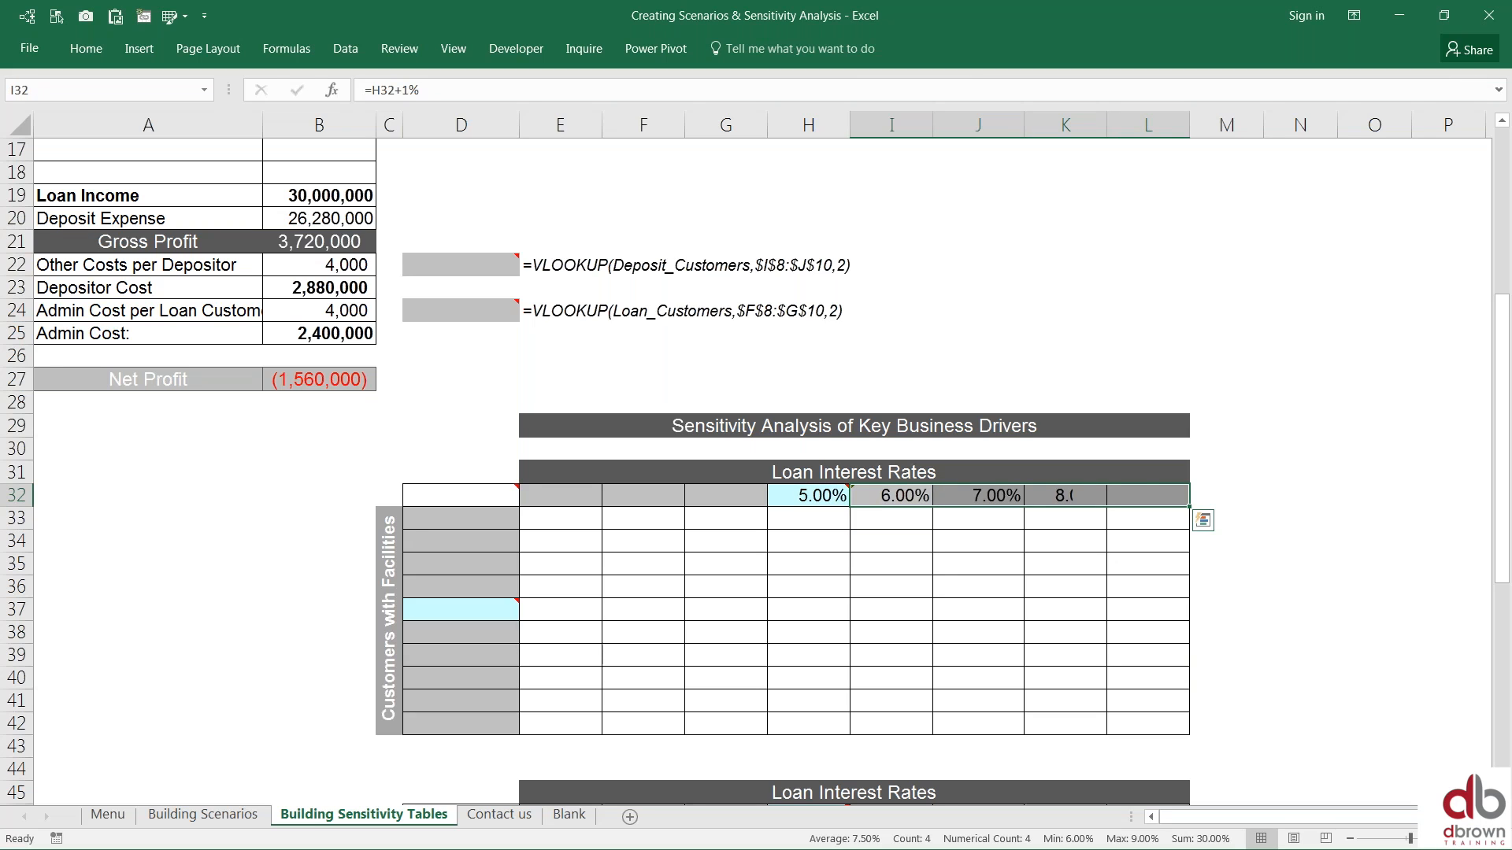
# Step: Enter =H32-1% in G32 and copy the formula to E32:F32 to build the lower interest rates
pyautogui.press('Left')
pyautogui.press('Left')
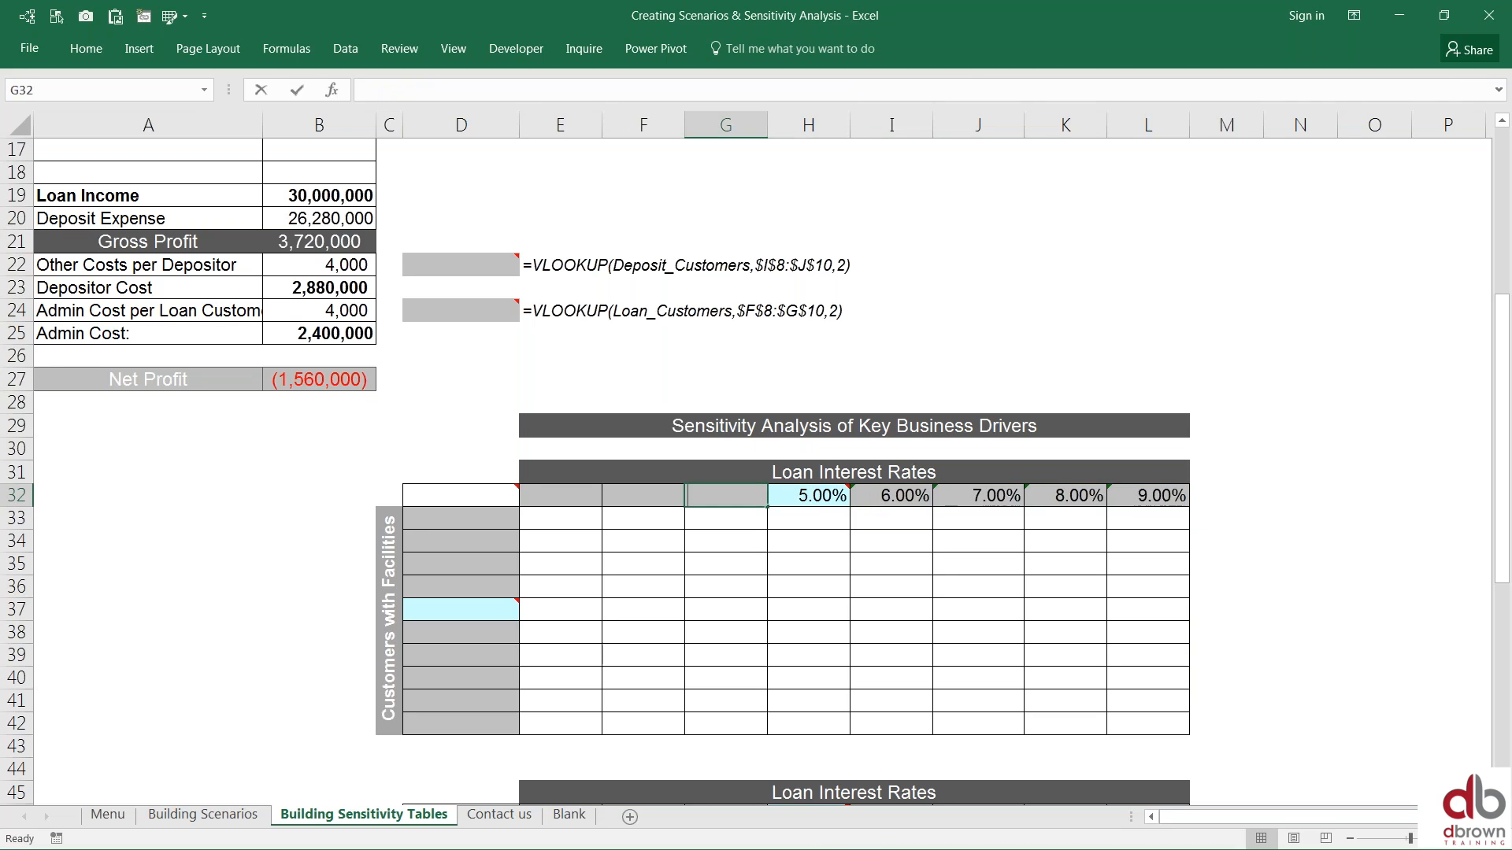
pyautogui.write('=')
pyautogui.press('Right')
pyautogui.write('-')
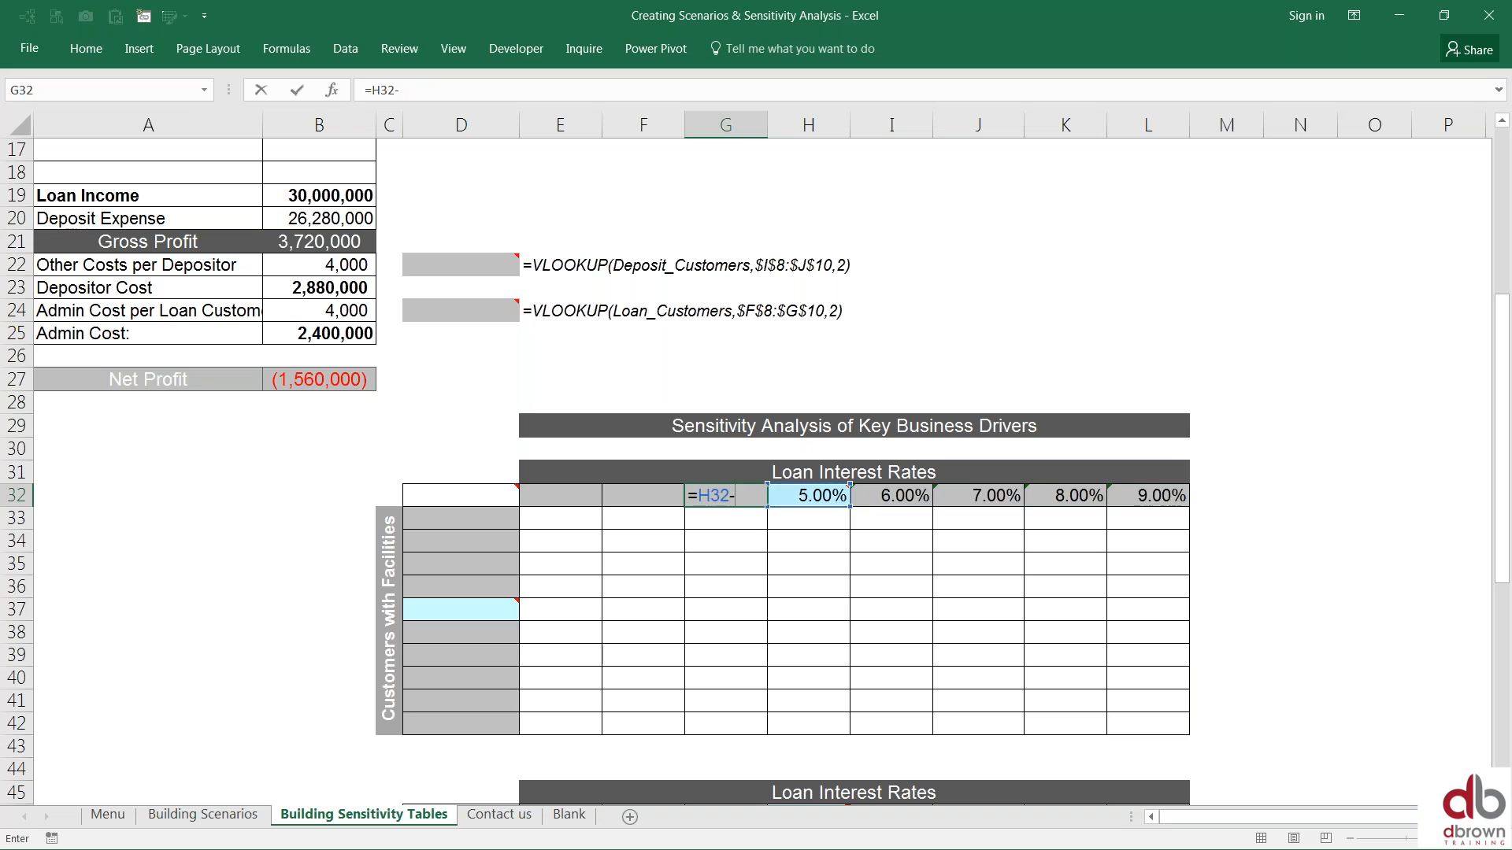
pyautogui.write('1%')
pyautogui.hotkey('ctrl', 'Return')
pyautogui.hotkey('ctrl', 'c')
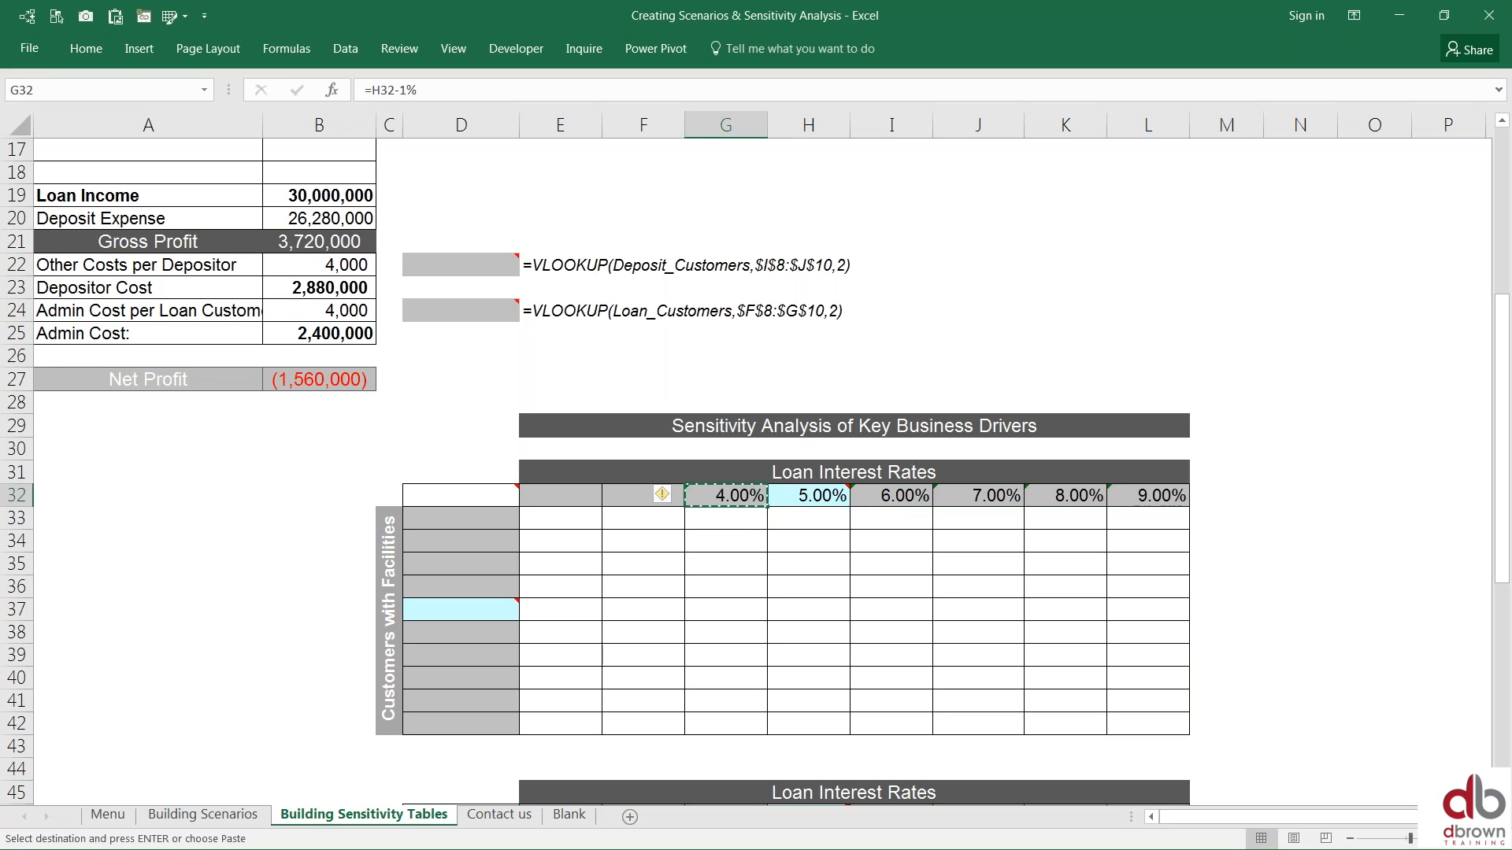
pyautogui.press('Left')
pyautogui.hotkey('shift', 'Left')
pyautogui.press('Return')
# Step: Check the completed Loan Interest Rates row across E32:L32, including the base rate in H32
pyautogui.press('Up')
pyautogui.press('Down')
pyautogui.press('Right')
pyautogui.press('Right')
pyautogui.press('Right')
pyautogui.press('Right')
pyautogui.press('Right')
pyautogui.press('Right')
pyautogui.press('Right')
pyautogui.press('Left')
pyautogui.press('Left')
pyautogui.press('Left')
pyautogui.press('Left')
pyautogui.press('Left')
pyautogui.press('Left')
pyautogui.press('Left')
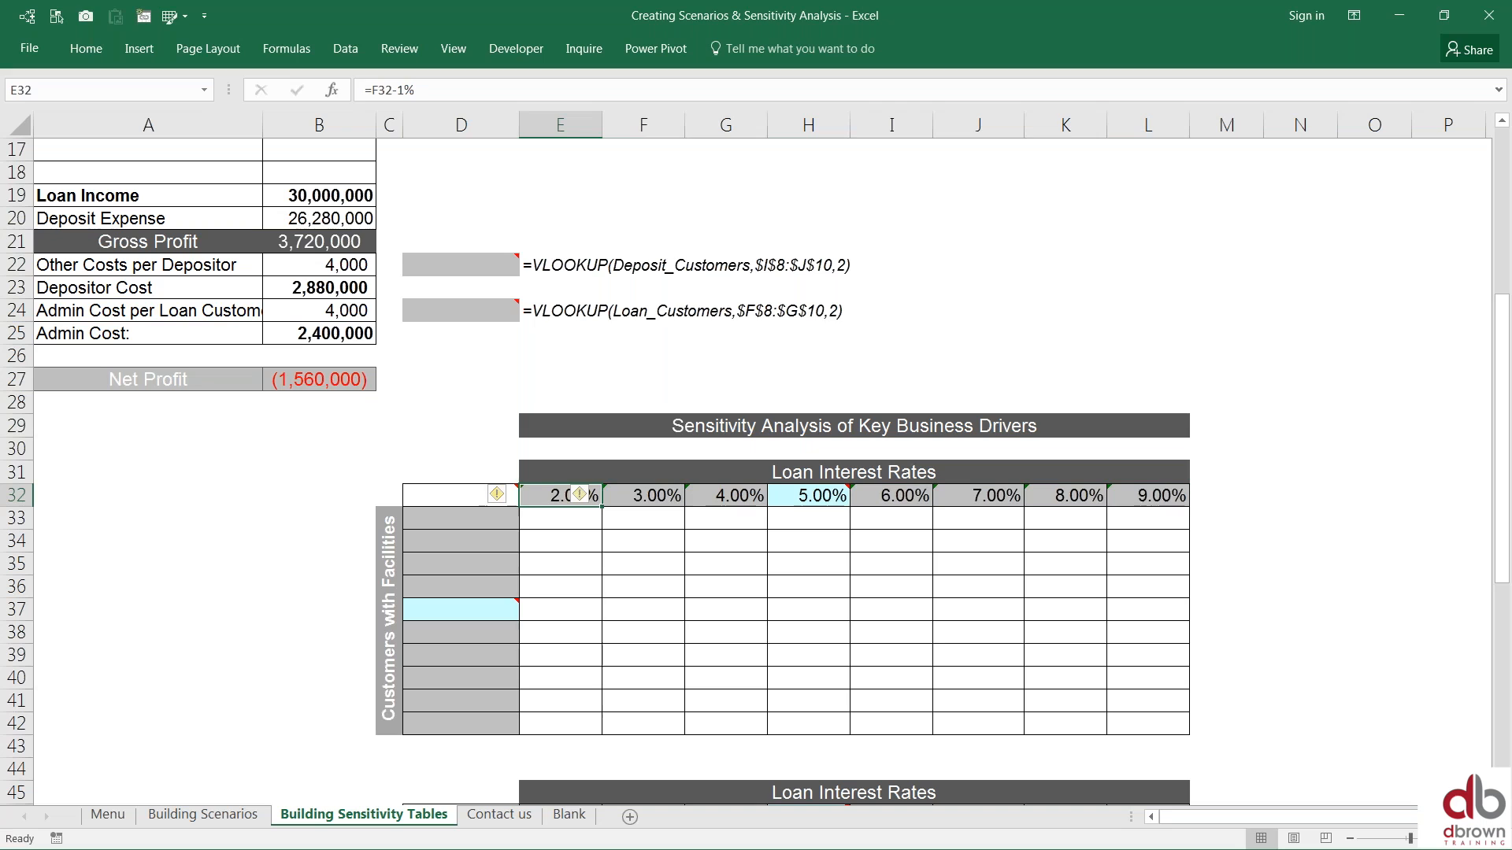
pyautogui.press('Right')
pyautogui.press('Right')
pyautogui.press('Right')
pyautogui.press('Right')
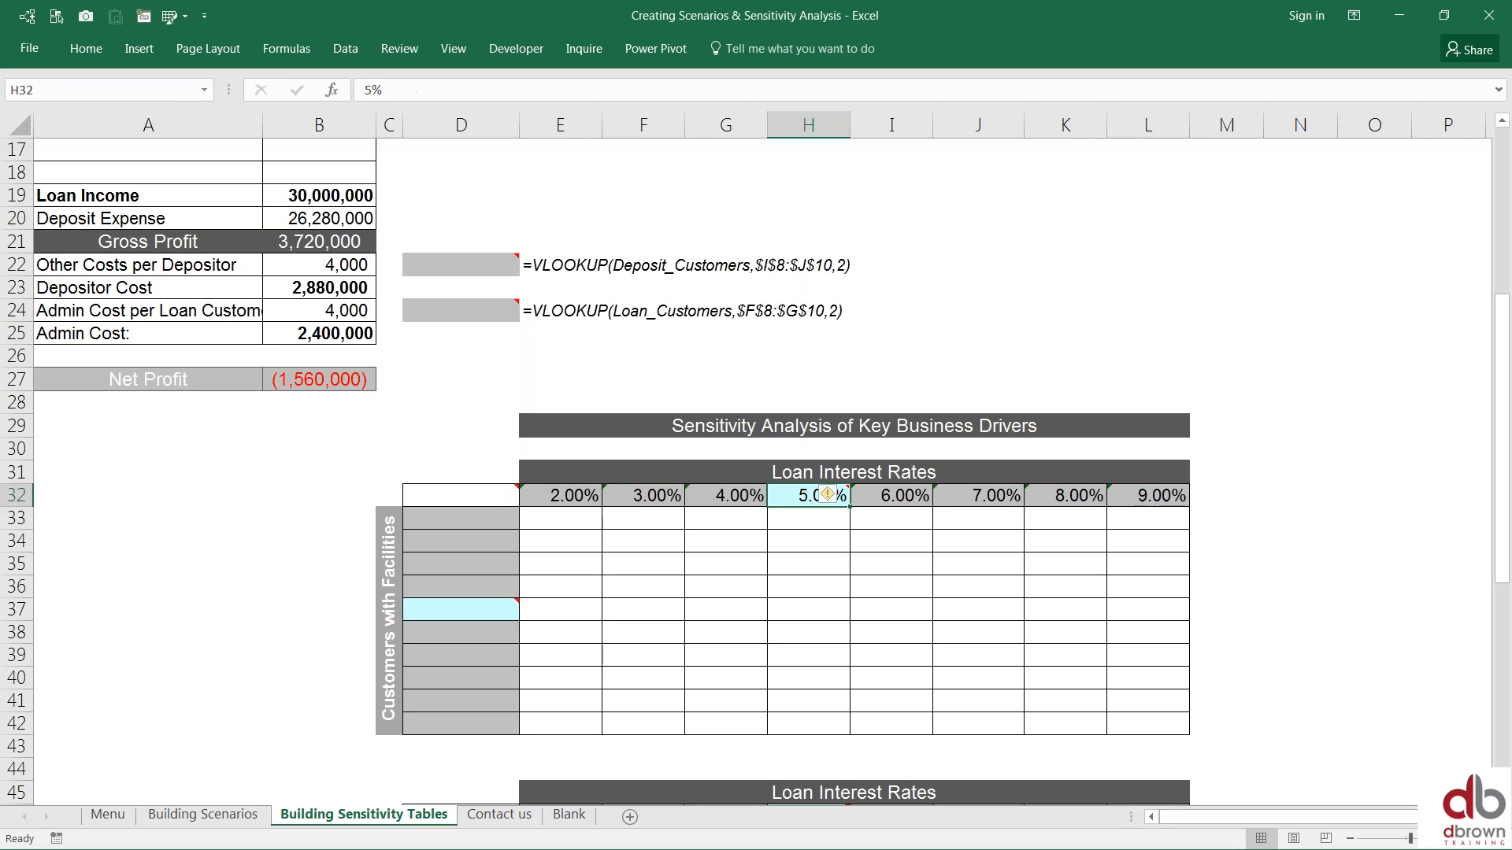
pyautogui.press('Left')
pyautogui.press('Left')
pyautogui.press('Left')
pyautogui.press('Left')
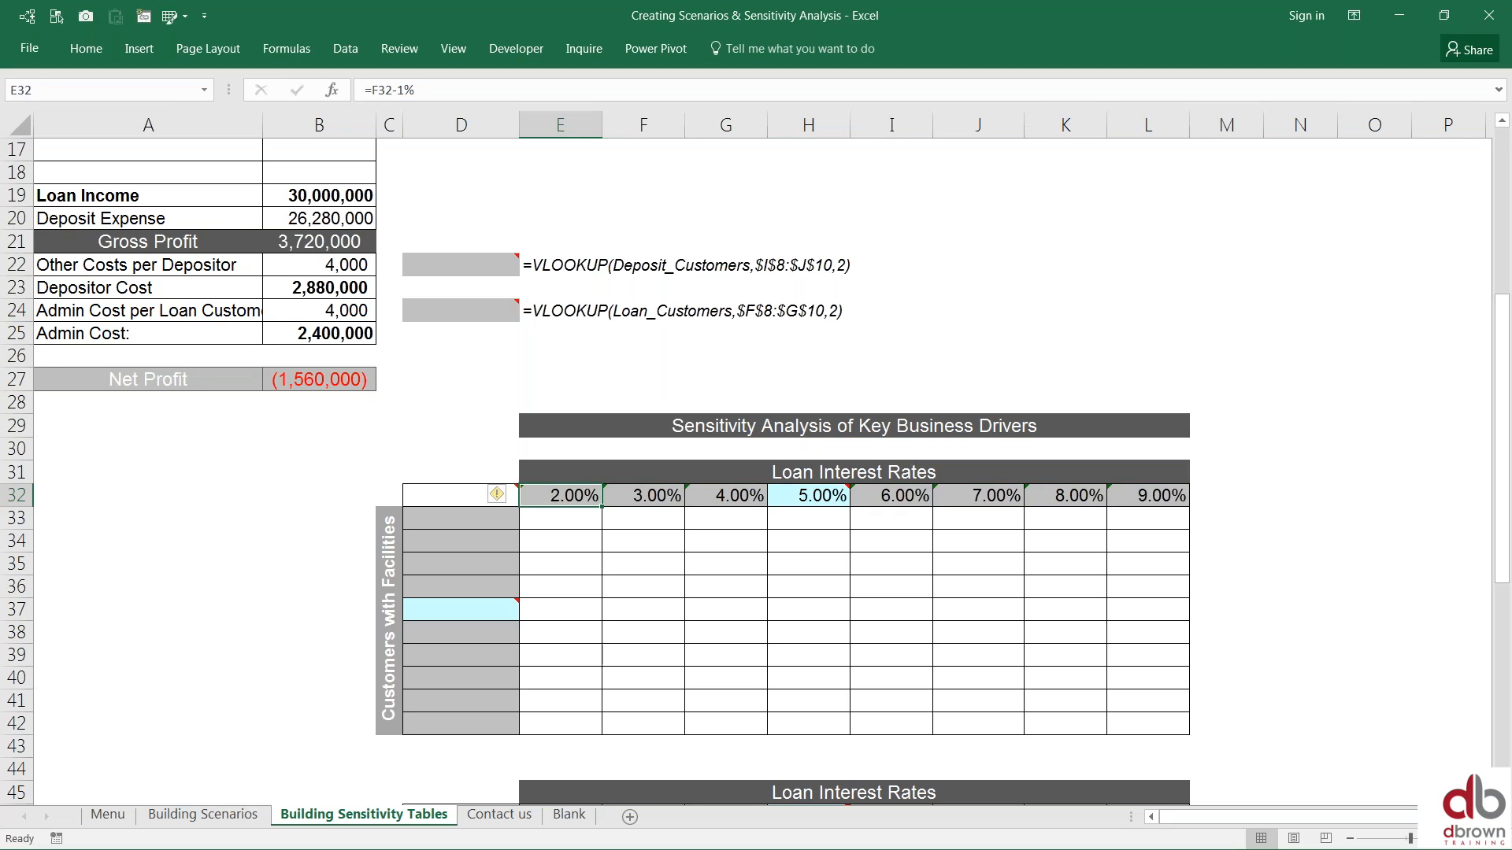
pyautogui.hotkey('shift', 'Right')
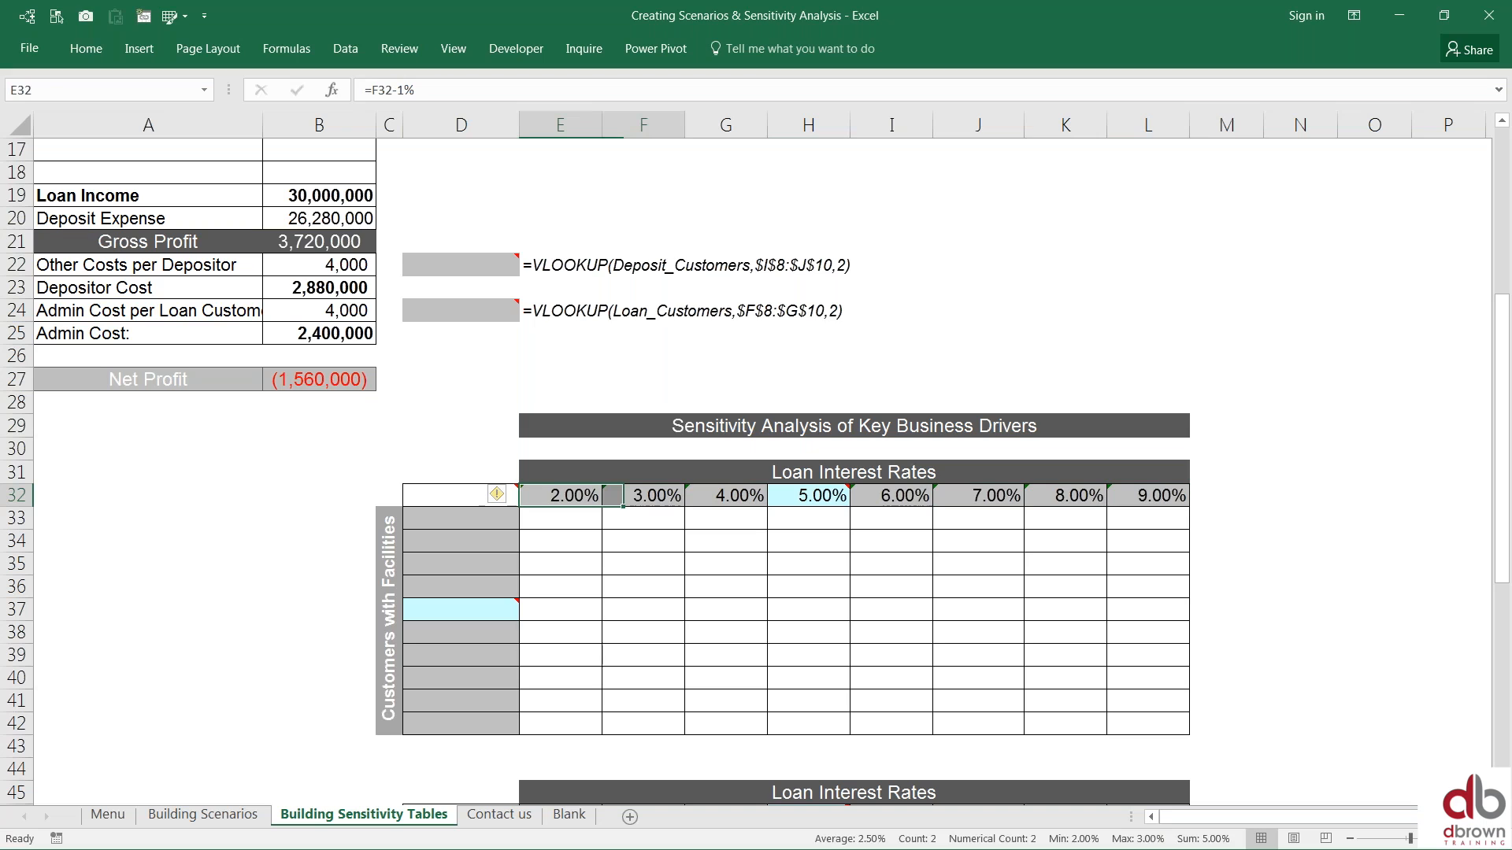
pyautogui.moveTo(612, 495); pyautogui.dragTo(1139, 496)
pyautogui.press('Right')
pyautogui.press('Right')
pyautogui.press('Right')
pyautogui.press('Right')
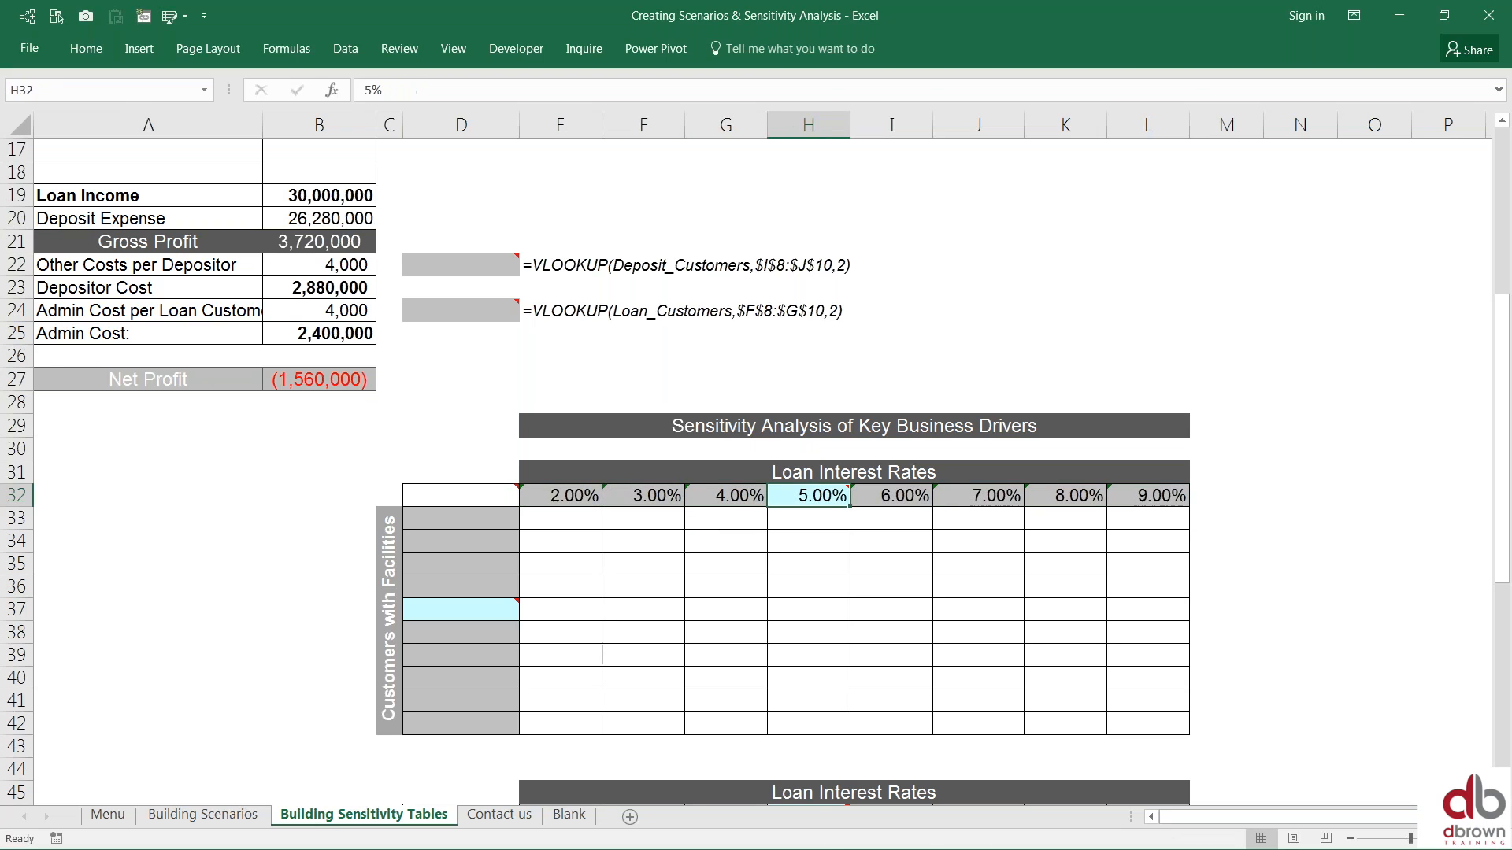
pyautogui.press('F2')
pyautogui.press('BackSpace')
pyautogui.press('BackSpace')
pyautogui.press('BackSpace')
pyautogui.press('BackSpace')
pyautogui.press('BackSpace')
pyautogui.press('BackSpace')
pyautogui.press('Up')
pyautogui.press('Up')
pyautogui.press('Up')
pyautogui.press('Up')
pyautogui.press('Up')
pyautogui.press('Up')
pyautogui.press('Up')
pyautogui.press('Up')
pyautogui.press('Up')
pyautogui.press('Up')
pyautogui.press('Up')
pyautogui.press('Up')
pyautogui.press('Up')
pyautogui.press('Up')
pyautogui.press('Up')
pyautogui.press('Up')
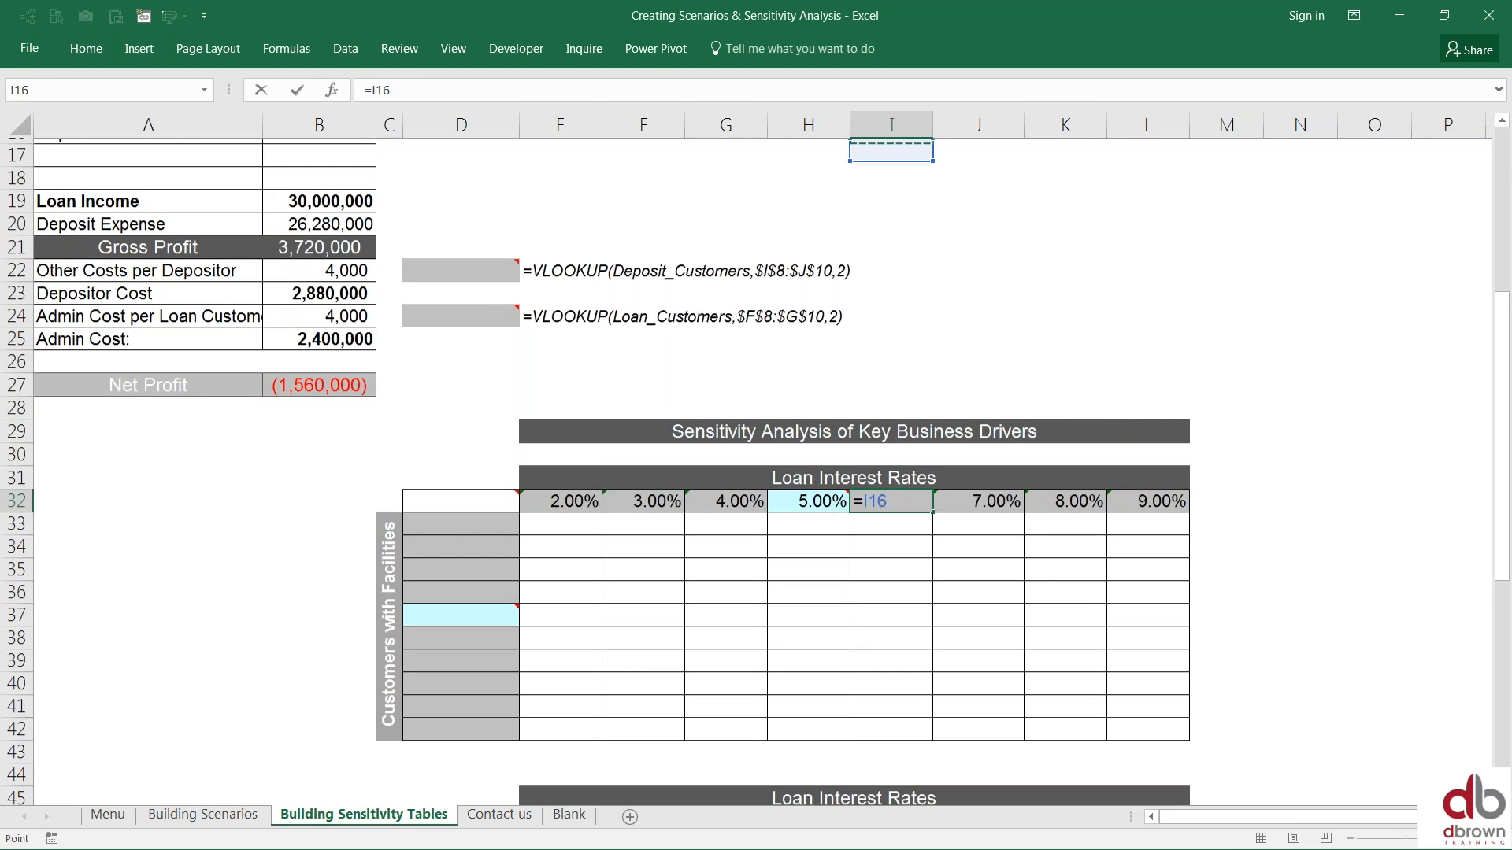
pyautogui.press('Up')
pyautogui.press('Up')
pyautogui.press('Up')
pyautogui.press('Up')
pyautogui.press('Left')
pyautogui.press('Left')
pyautogui.press('Left')
pyautogui.press('Left')
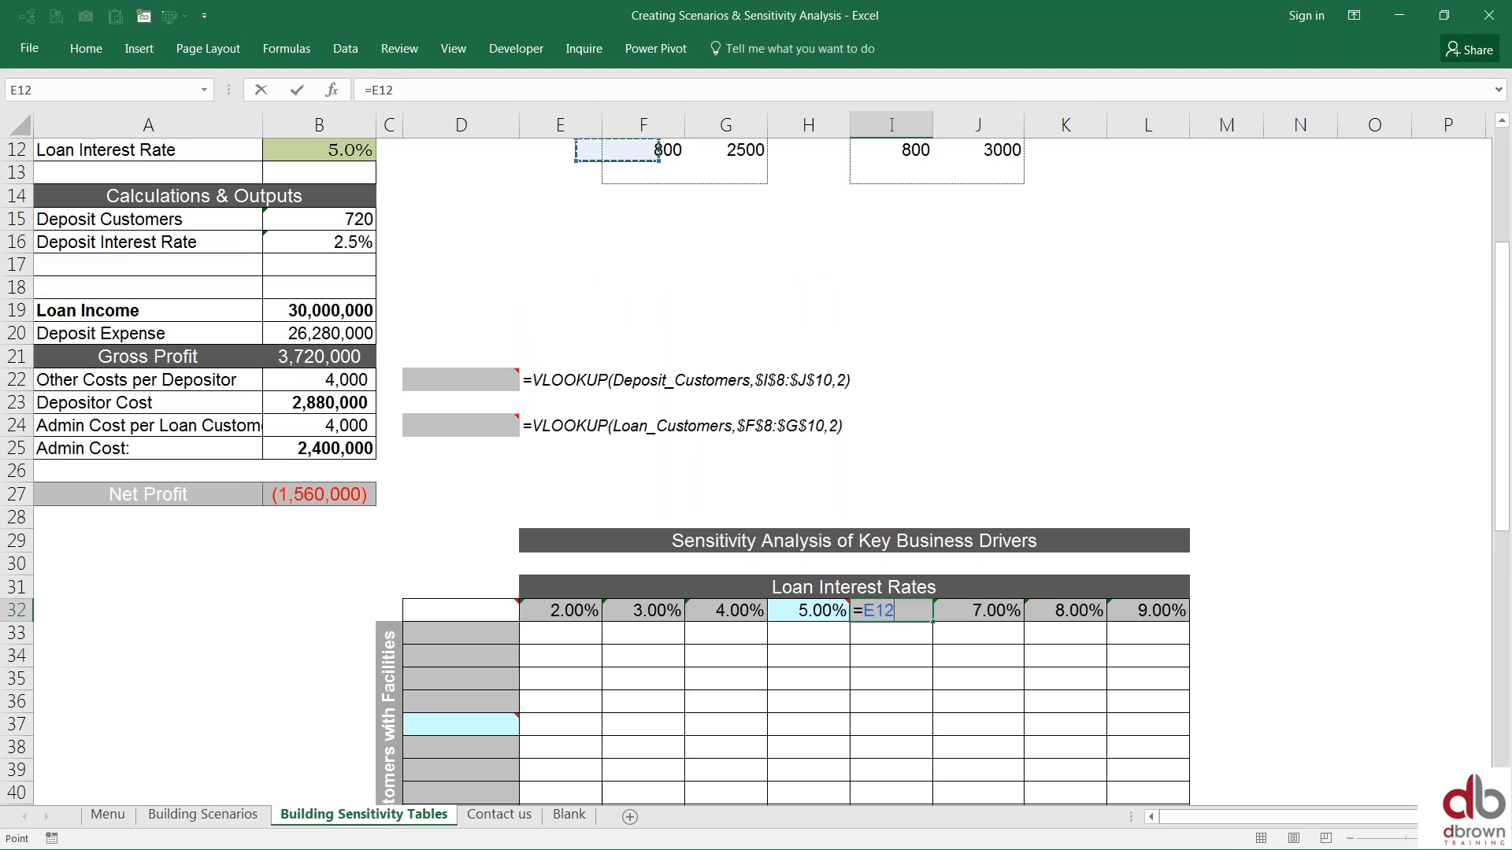
pyautogui.press('Return')
# Step: Bring the full sensitivity table into view and review the step formulas behind the Loan Interest Rates in E32:L32
pyautogui.press('Down')
pyautogui.press('Down')
pyautogui.press('Down')
pyautogui.press('Down')
pyautogui.press('Down')
pyautogui.press('Down')
pyautogui.press('Down')
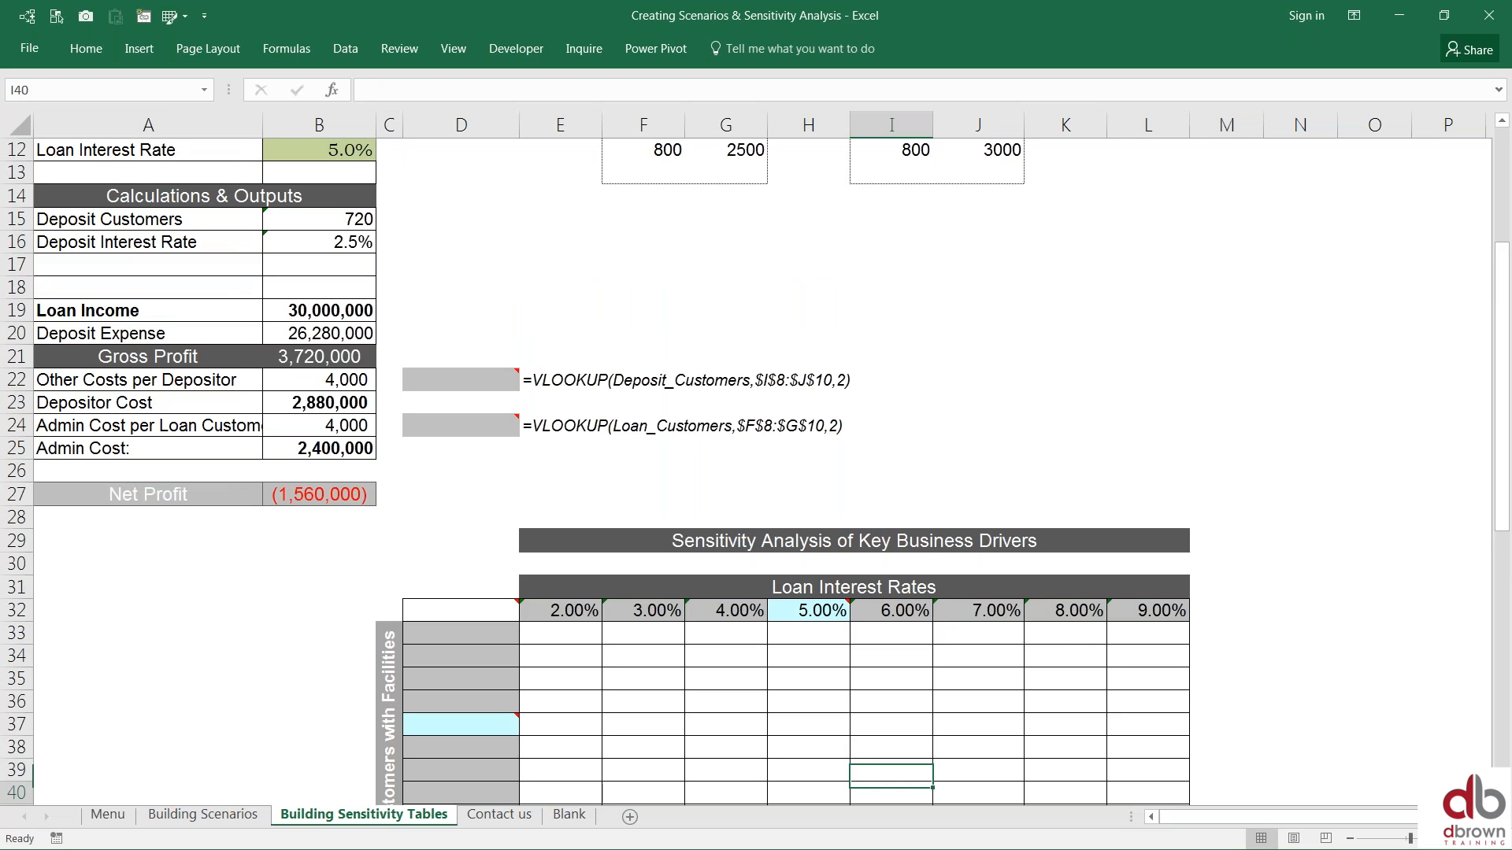
pyautogui.press('Down')
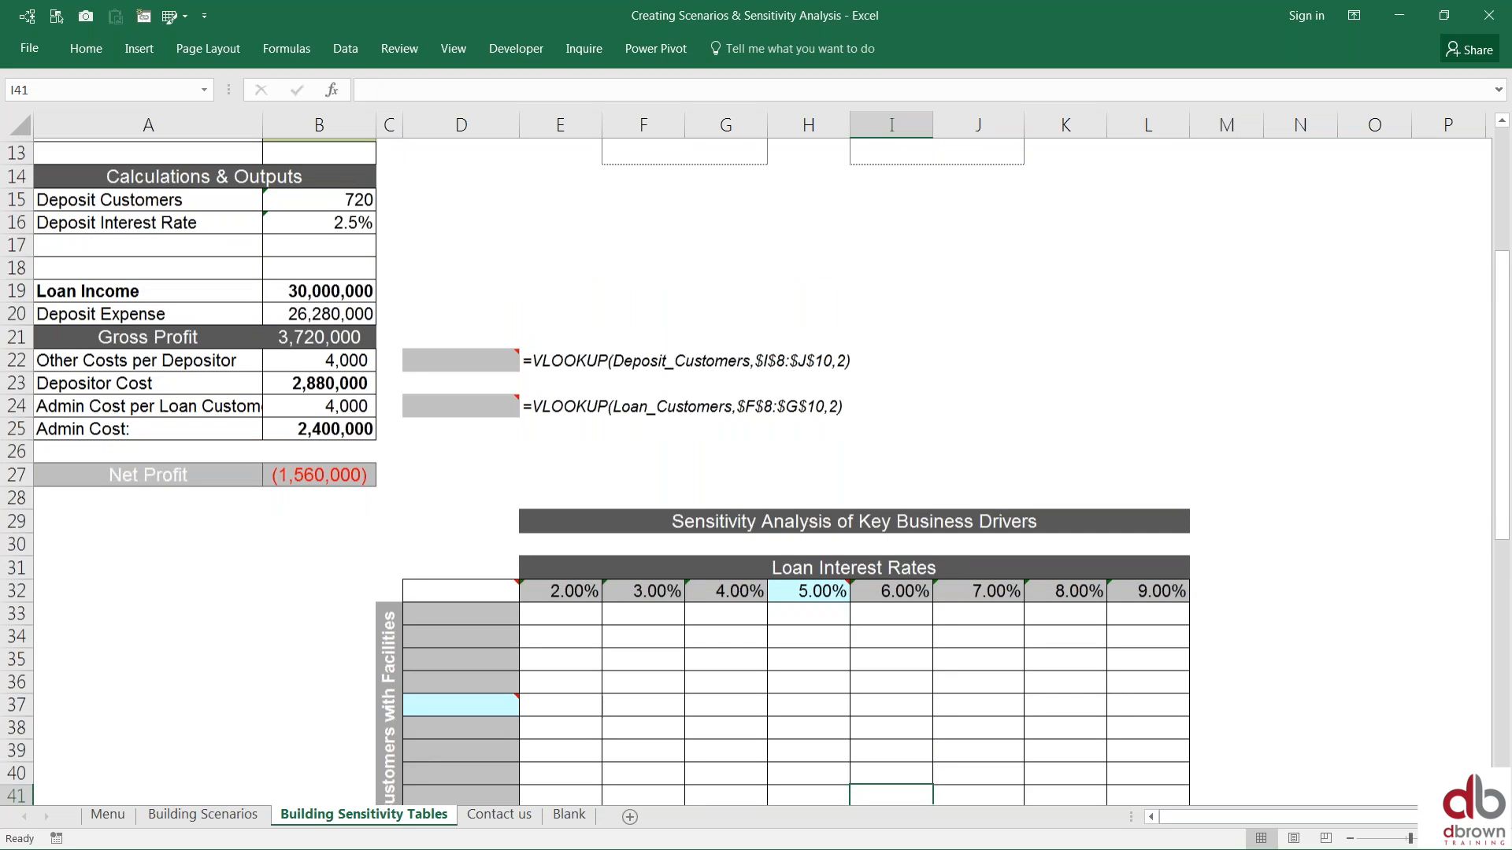
pyautogui.press('Down')
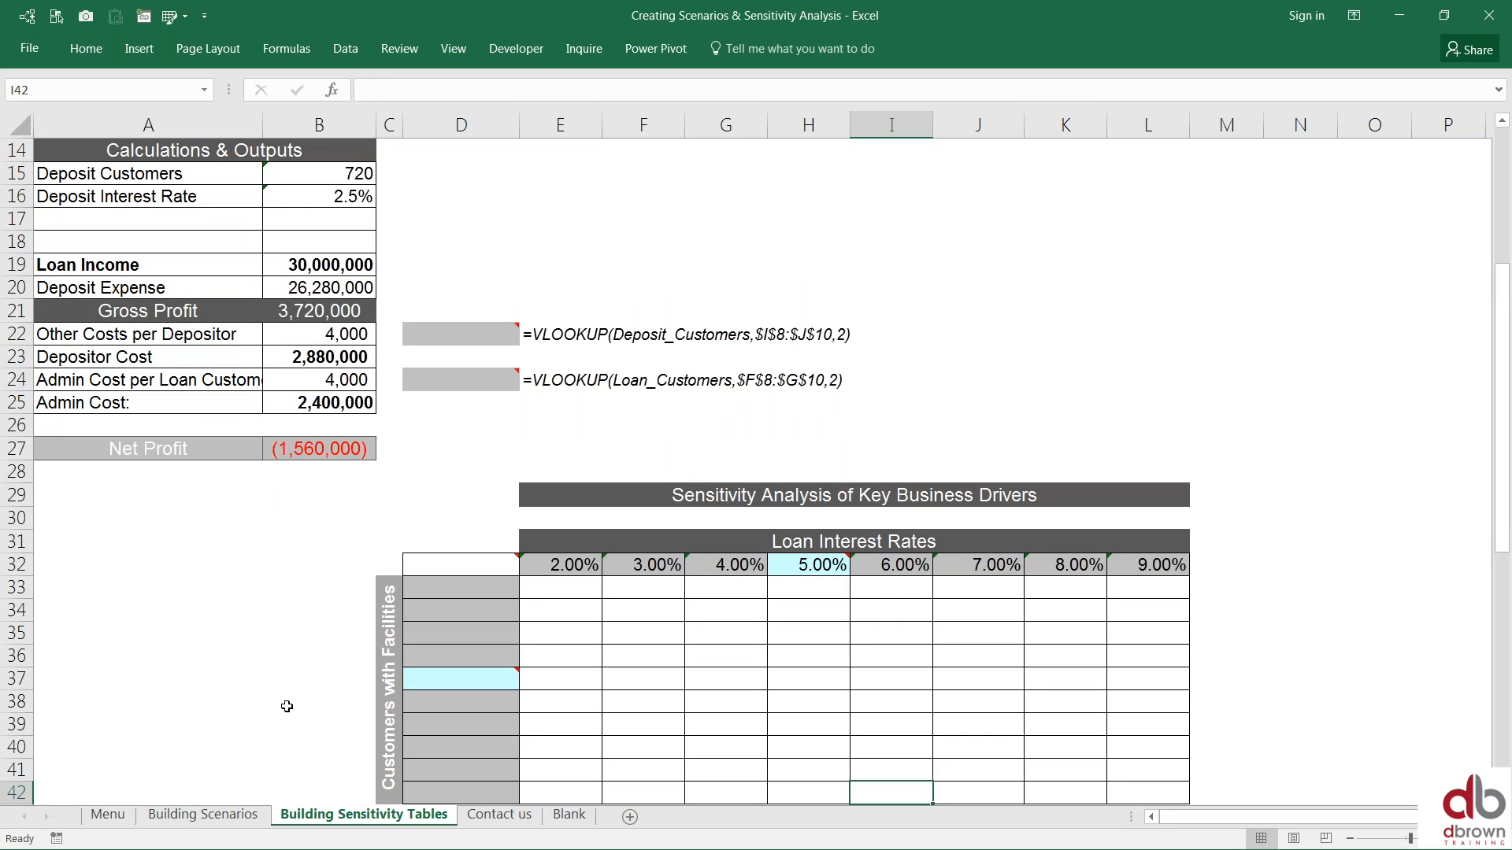
pyautogui.click(560, 567)
pyautogui.press('Right')
pyautogui.press('Right')
pyautogui.press('Right')
pyautogui.press('Right')
pyautogui.press('Right')
pyautogui.press('Right')
pyautogui.press('Right')
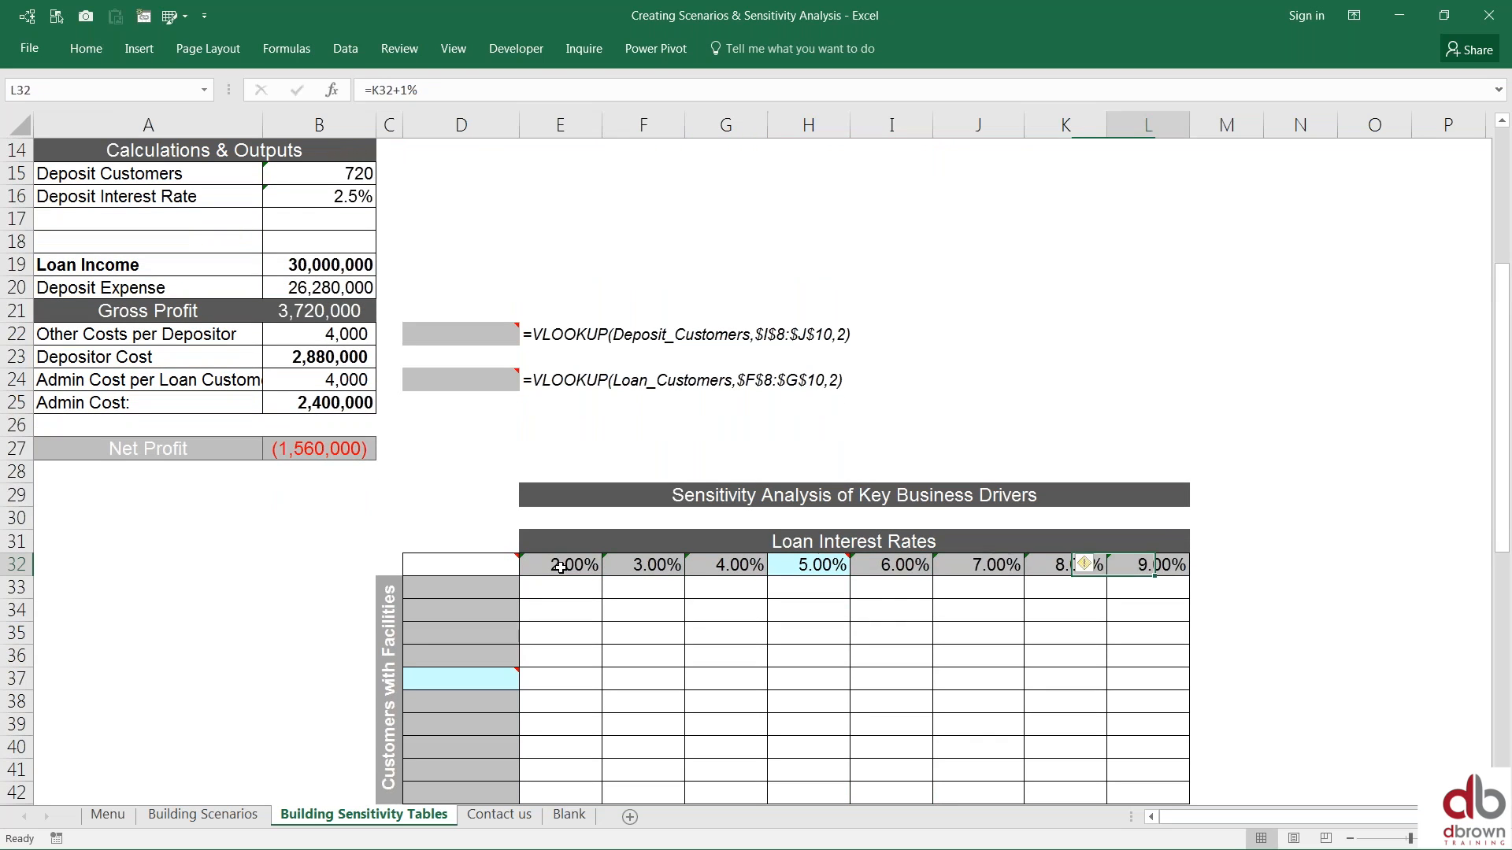
pyautogui.press('Left')
pyautogui.press('Left')
pyautogui.press('Left')
pyautogui.press('Right')
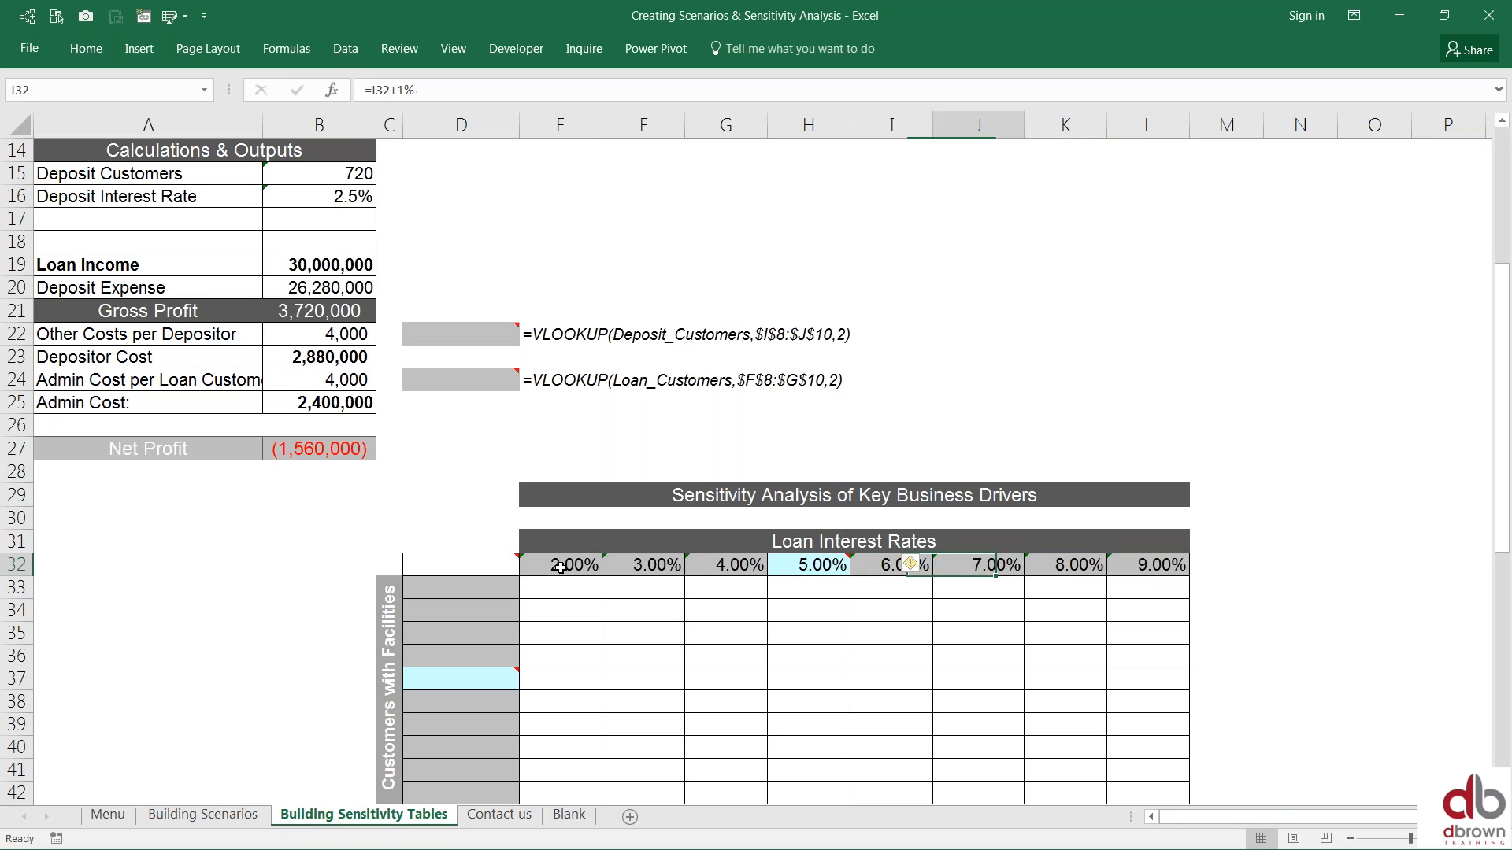
# Step: Enter 600 as the base Customers with Facilities value in the highlighted cell D37
pyautogui.press('Left')
pyautogui.press('Left')
pyautogui.press('Down')
pyautogui.press('Down')
pyautogui.press('Down')
pyautogui.press('Down')
pyautogui.press('Down')
pyautogui.press('Down')
pyautogui.press('Down')
pyautogui.press('Down')
pyautogui.press('Down')
pyautogui.press('Down')
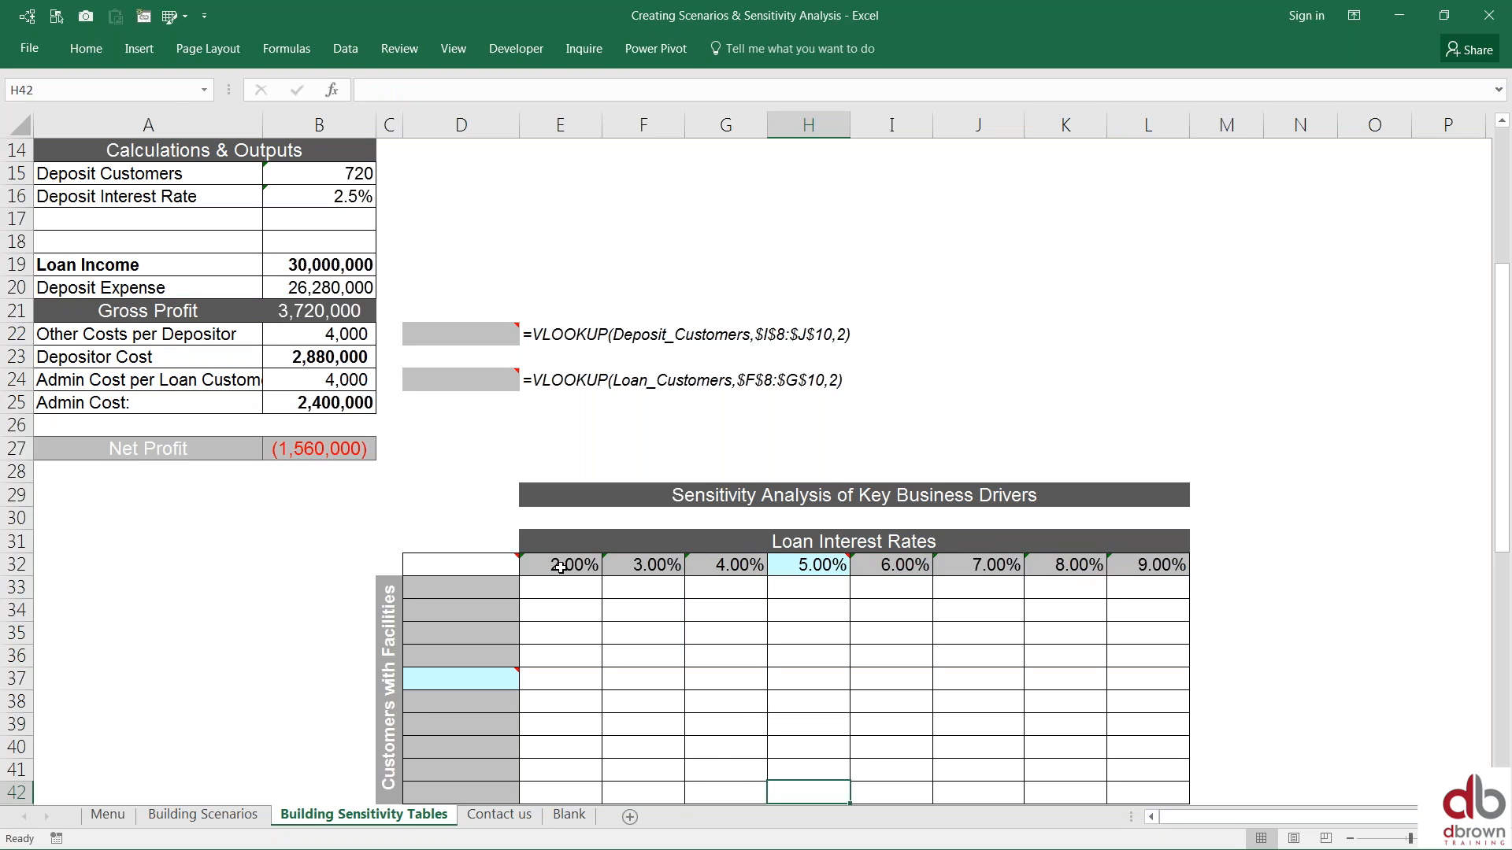
pyautogui.press('Left')
pyautogui.press('Left')
pyautogui.press('Left')
pyautogui.press('Left')
pyautogui.press('Left')
pyautogui.press('Left')
pyautogui.press('Down')
pyautogui.press('Down')
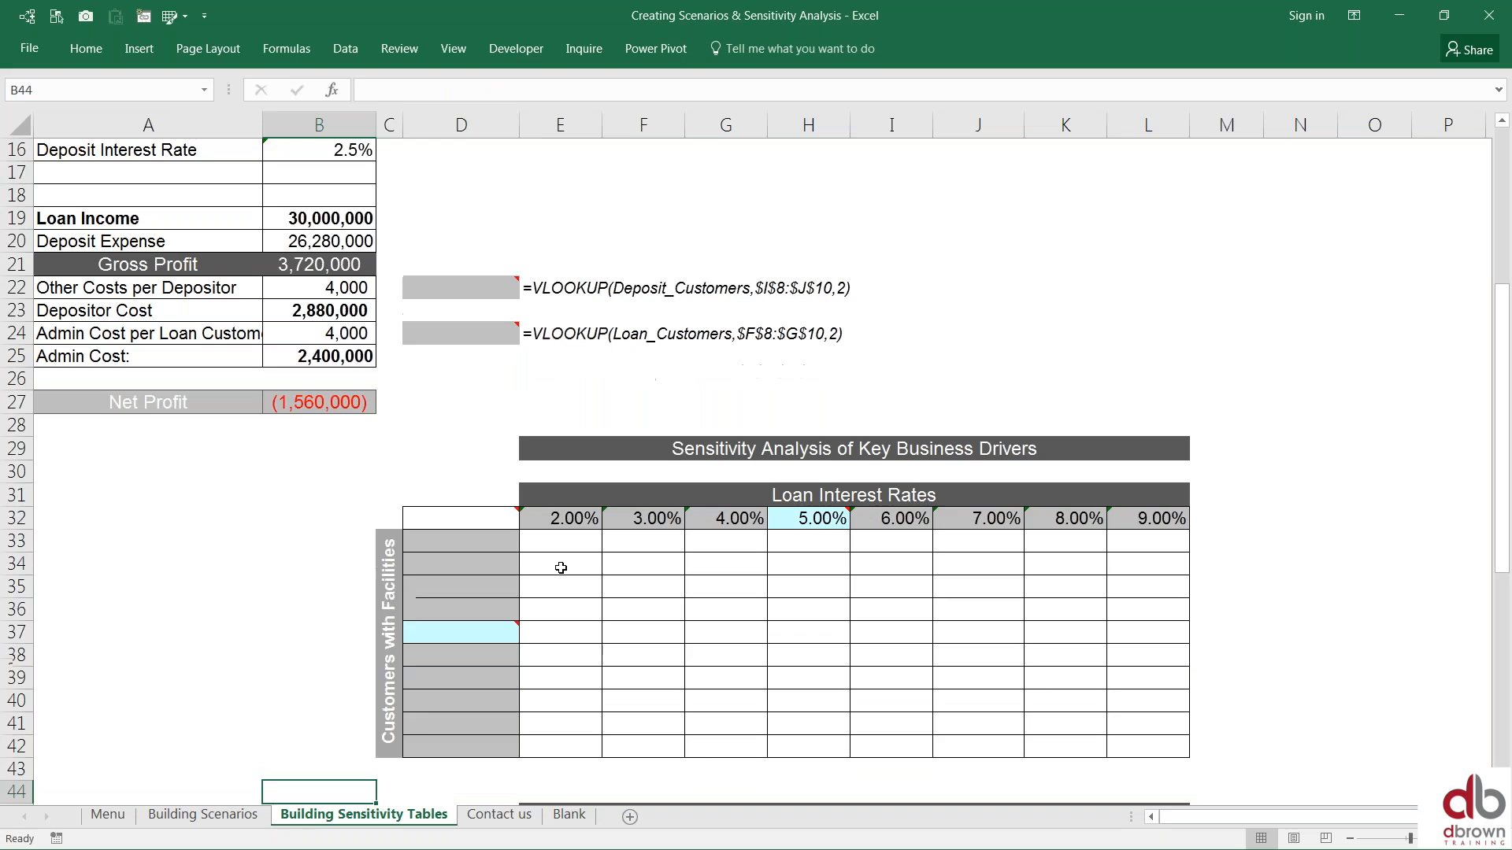
pyautogui.press('Down')
pyautogui.press('Right')
pyautogui.press('Up')
pyautogui.press('Up')
pyautogui.press('Up')
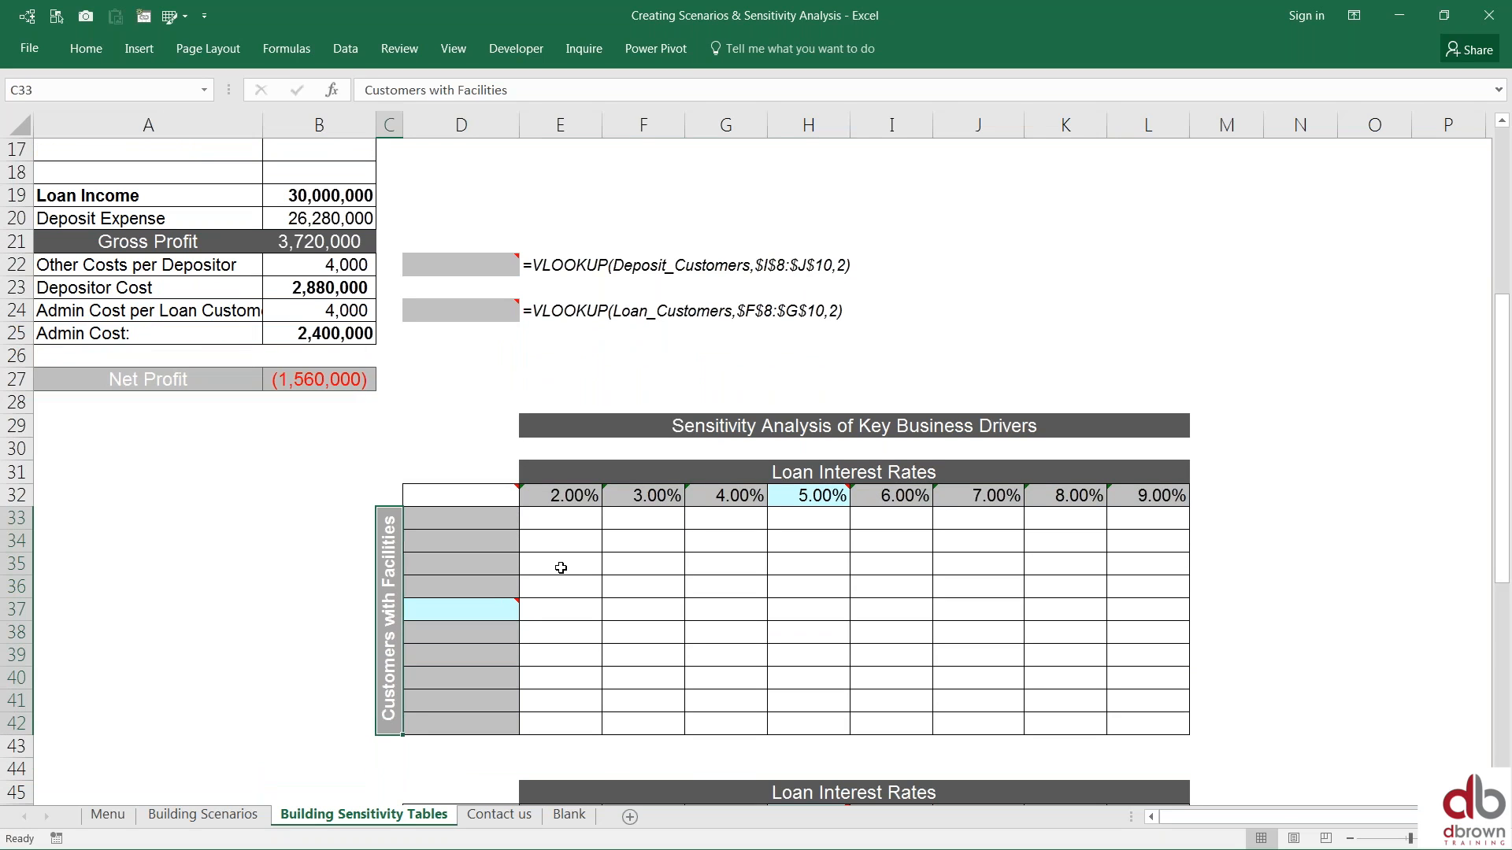
pyautogui.press('Right')
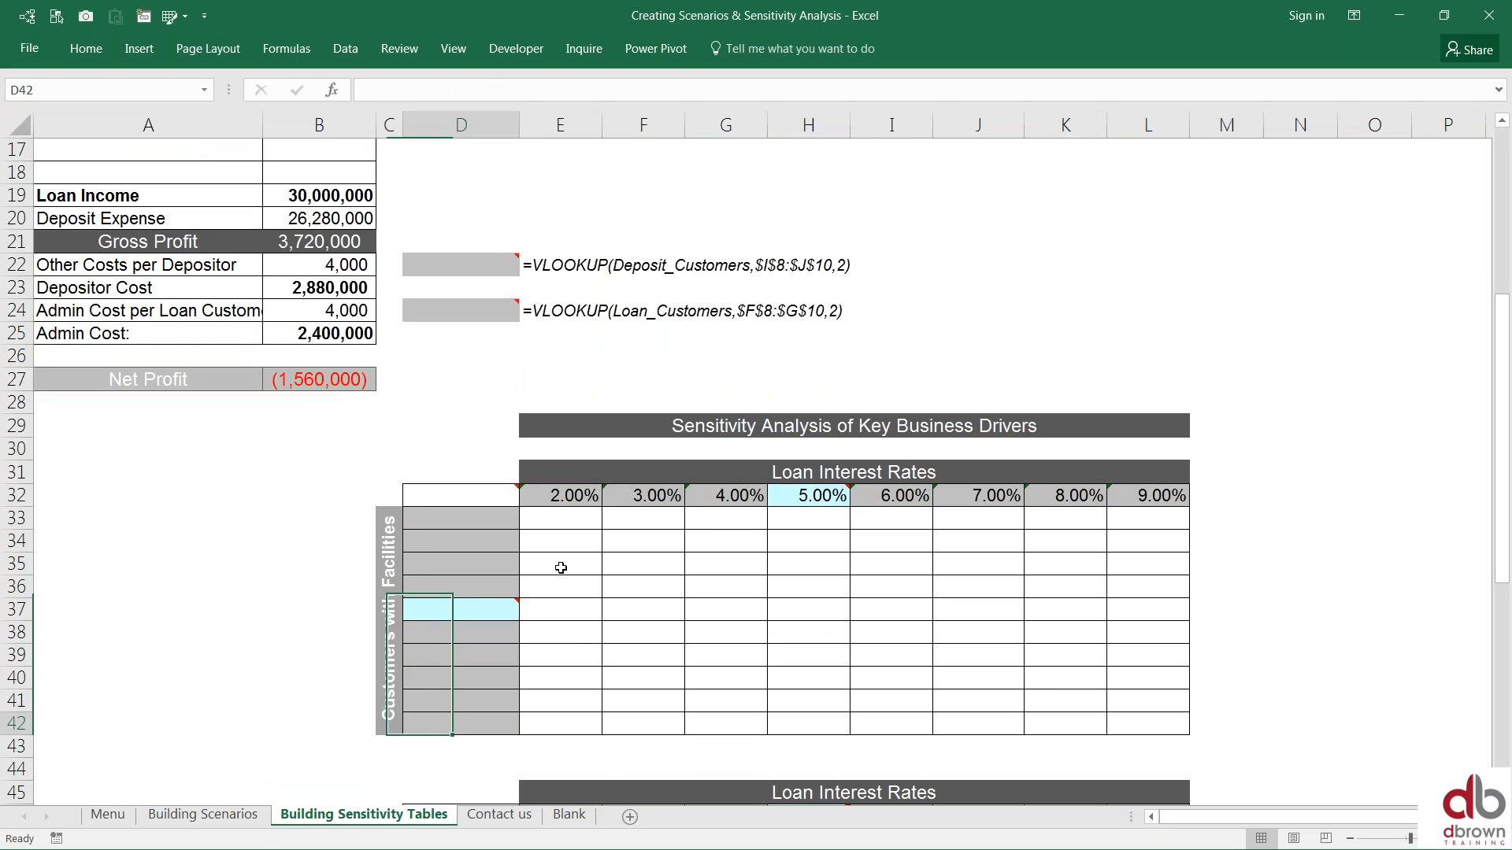
pyautogui.press('Up')
pyautogui.press('Up')
pyautogui.press('Up')
pyautogui.press('Up')
pyautogui.press('Up')
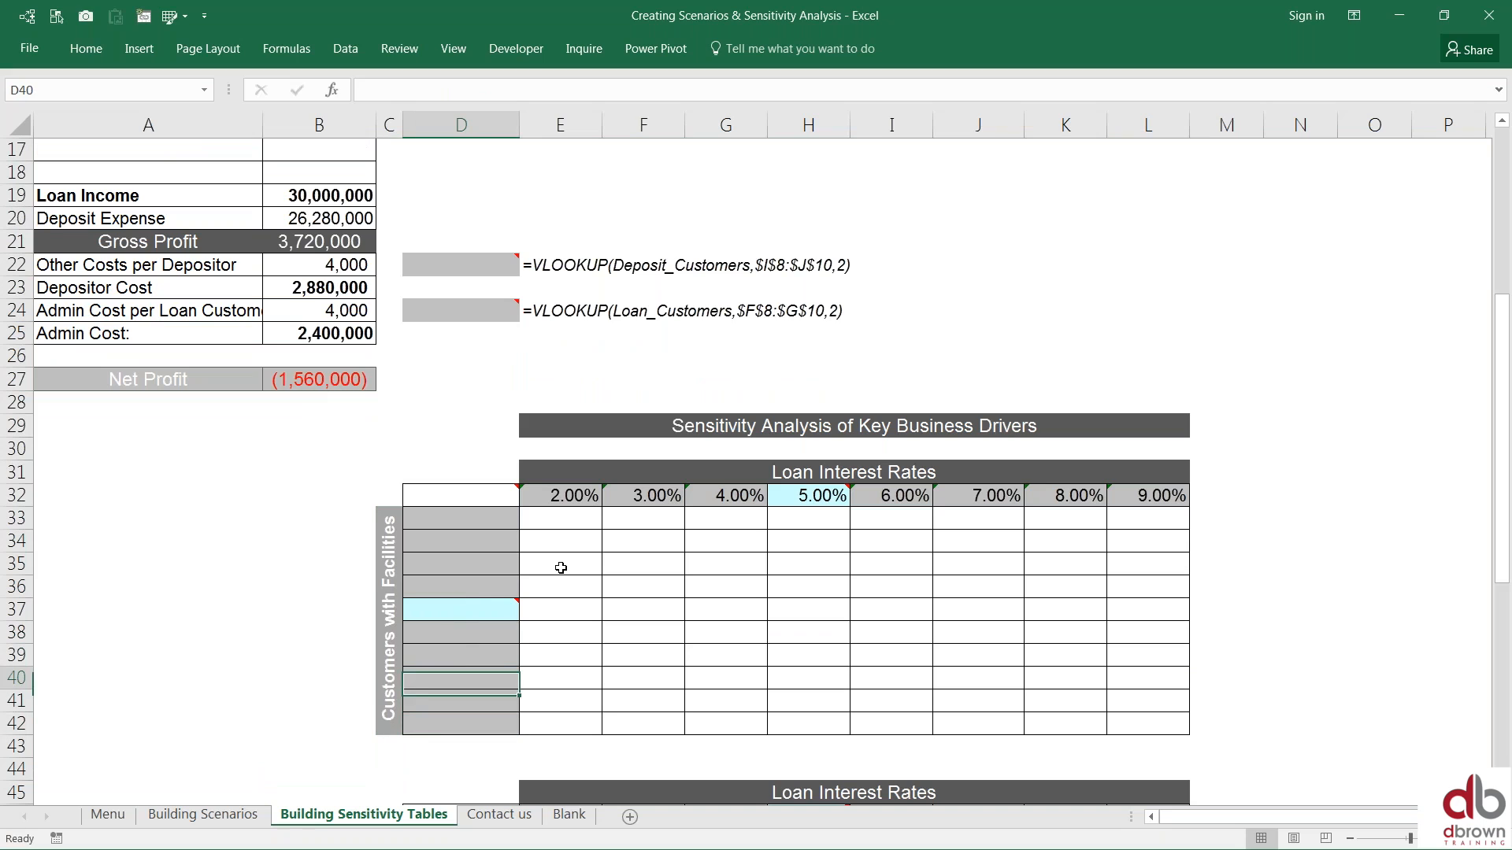
pyautogui.write('6')
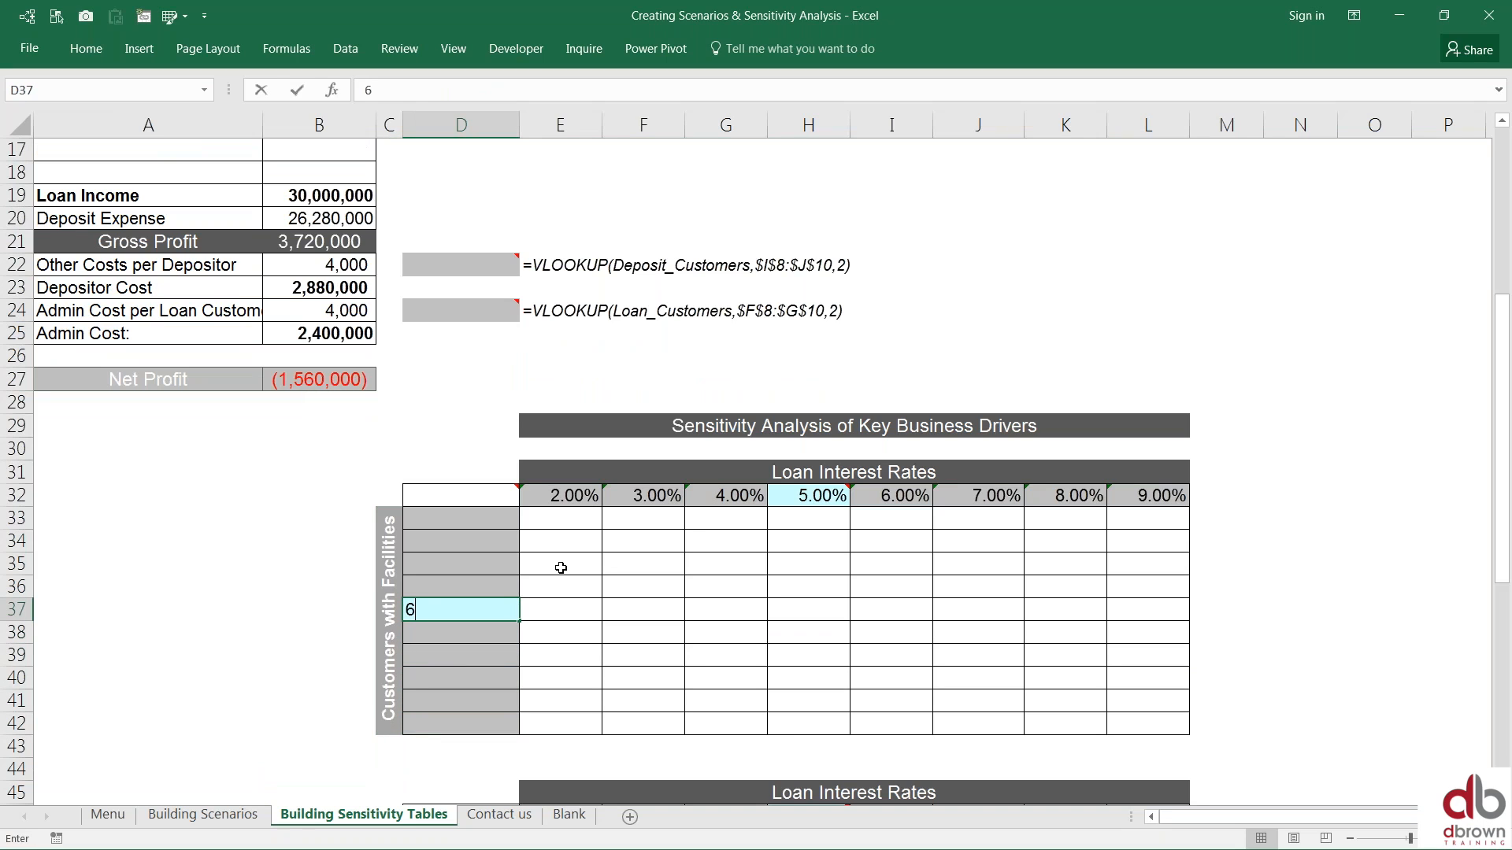
pyautogui.write('00')
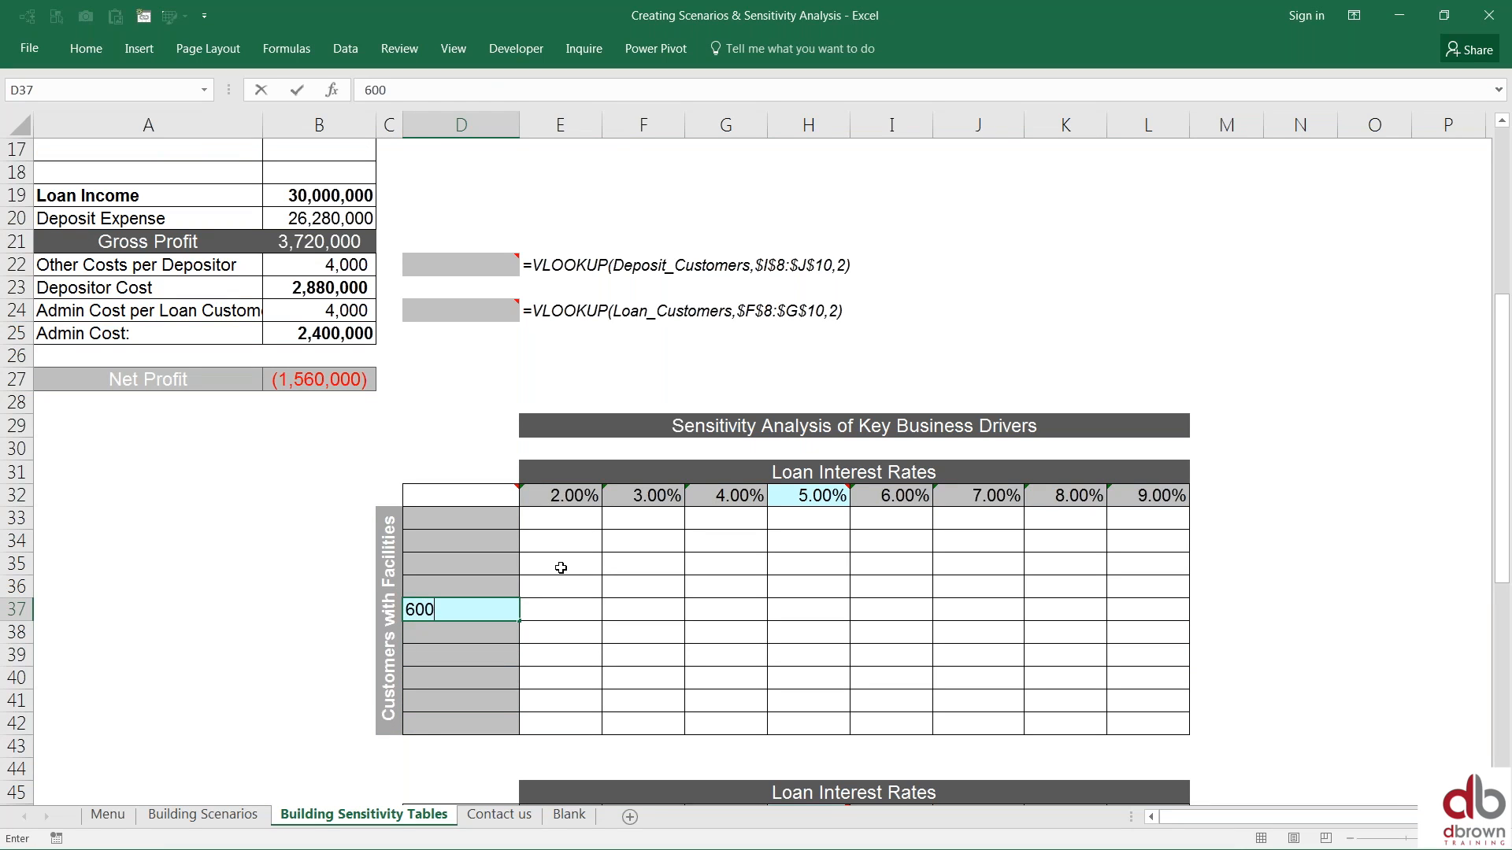
pyautogui.press('Return')
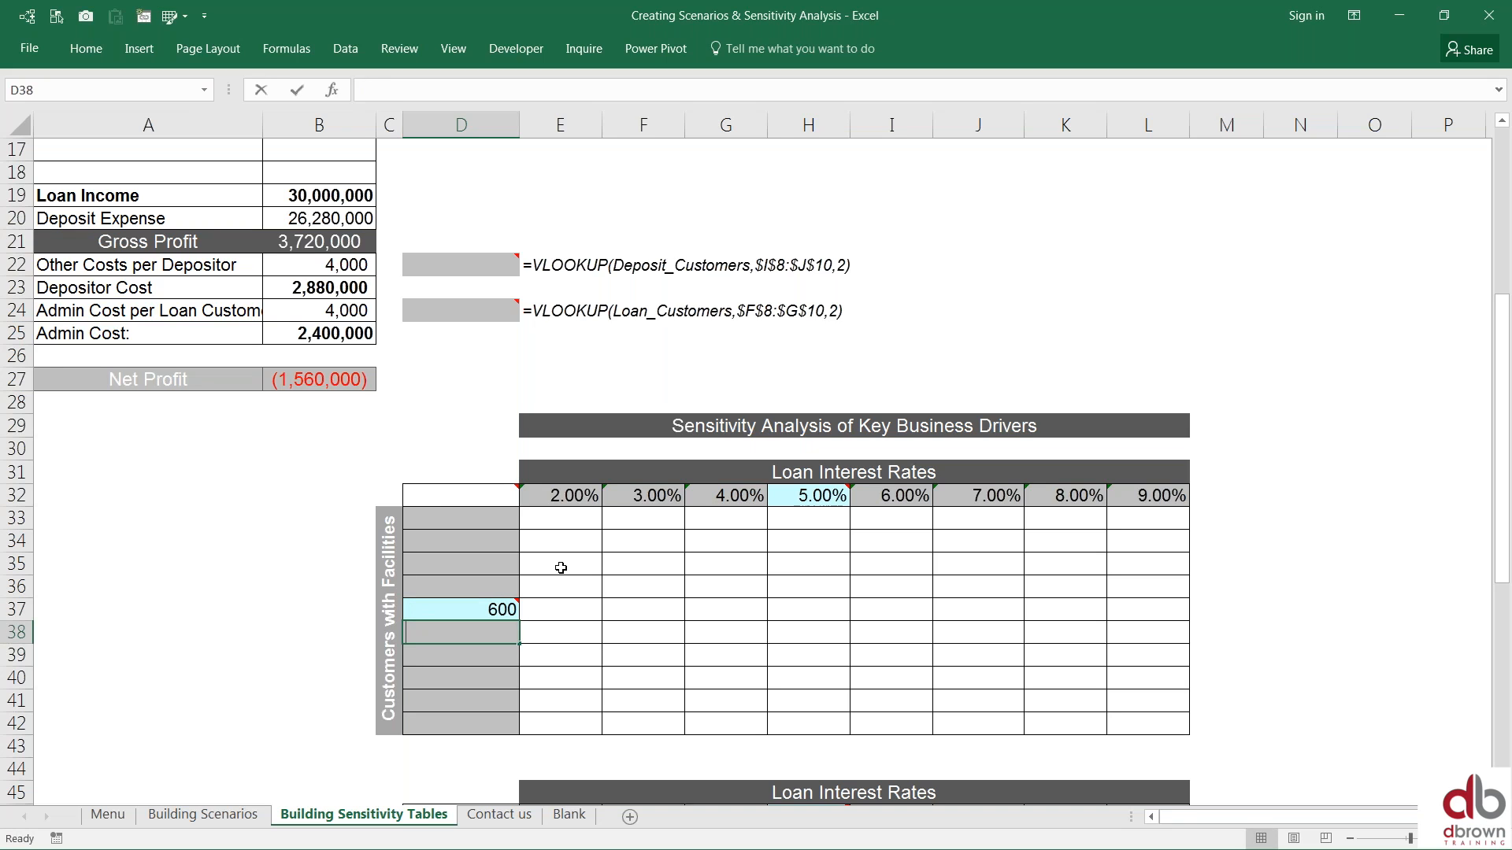
# Step: Enter =D37+100 in D38 and fill the formula down to D42 for the higher customer numbers
pyautogui.write('=')
pyautogui.press('Up')
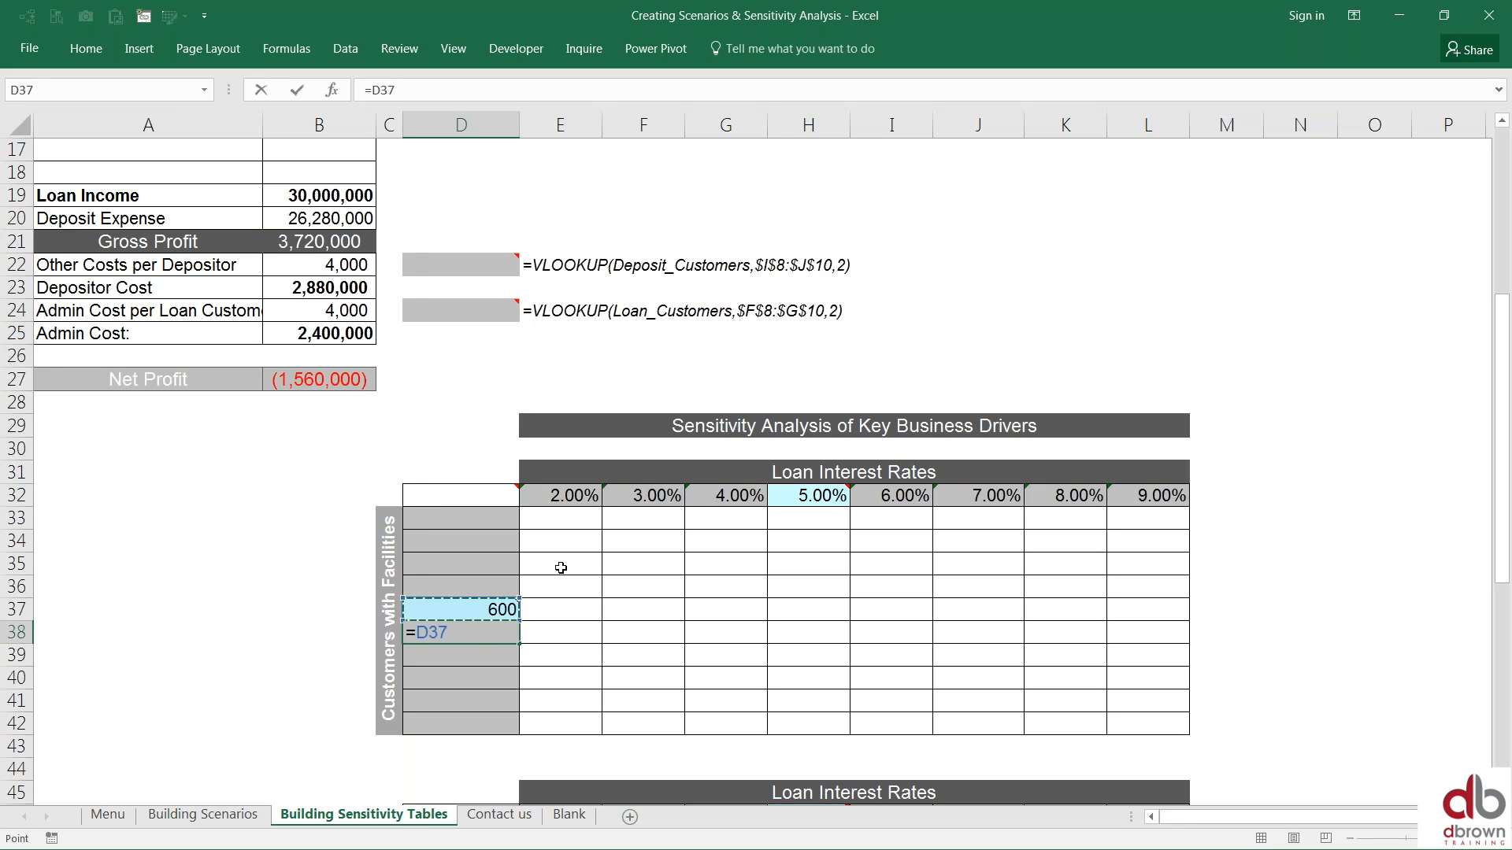
pyautogui.write('+100')
pyautogui.hotkey('ctrl', 'Return')
pyautogui.hotkey('shift', 'Down')
pyautogui.hotkey('shift', 'Down')
pyautogui.hotkey('shift', 'Down')
pyautogui.hotkey('shift', 'Down')
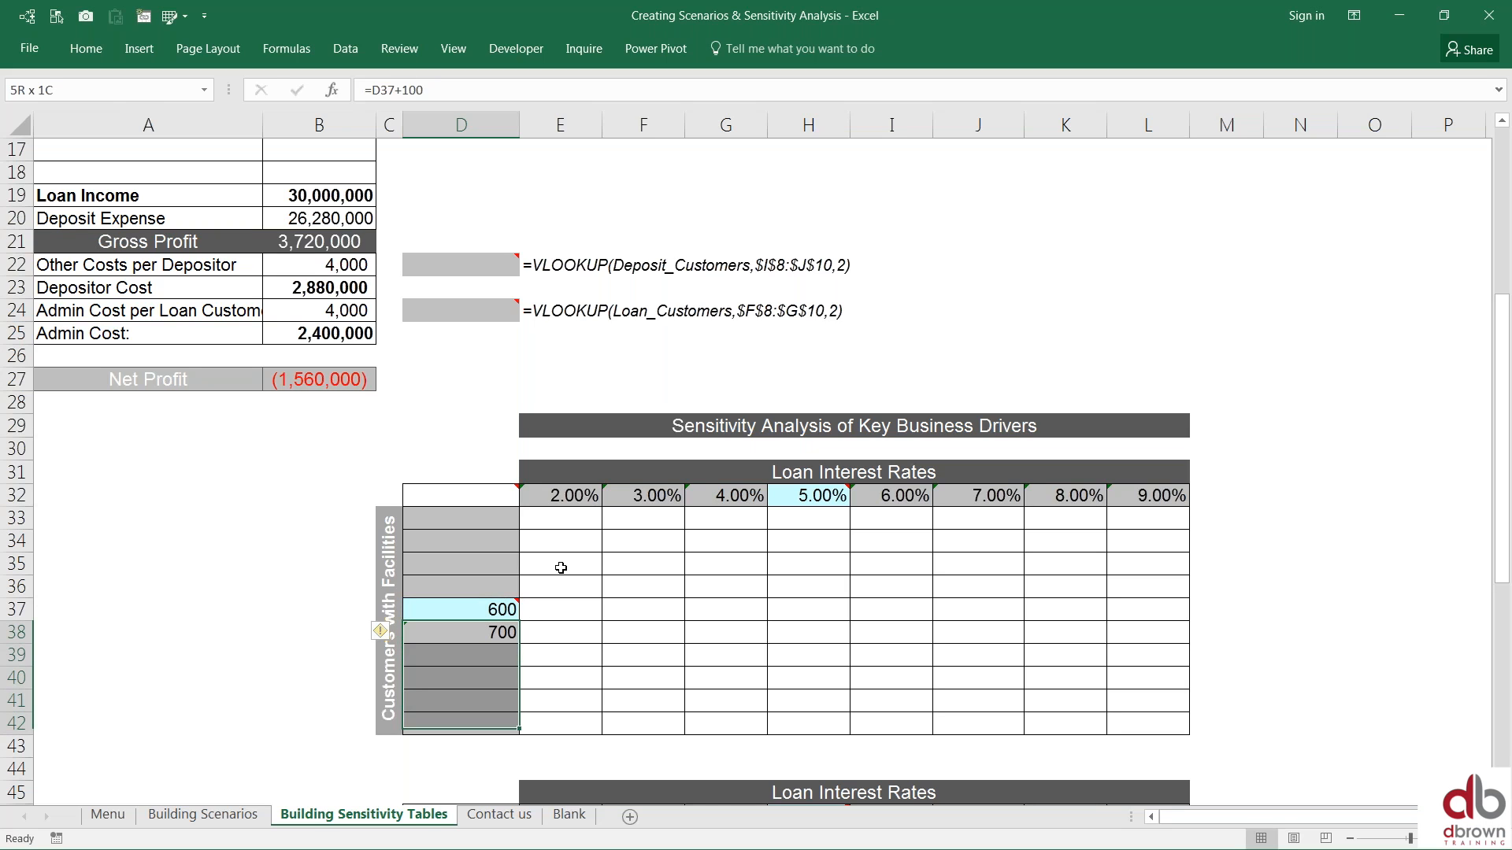
pyautogui.hotkey('ctrl', 'd')
# Step: Undo the fill of the +100 step formula in D39:D42
pyautogui.press('Up')
pyautogui.press('Down')
pyautogui.hotkey('ctrl', 'shift', 'Down')
pyautogui.hotkey('ctrl', 'shift', 'Down')
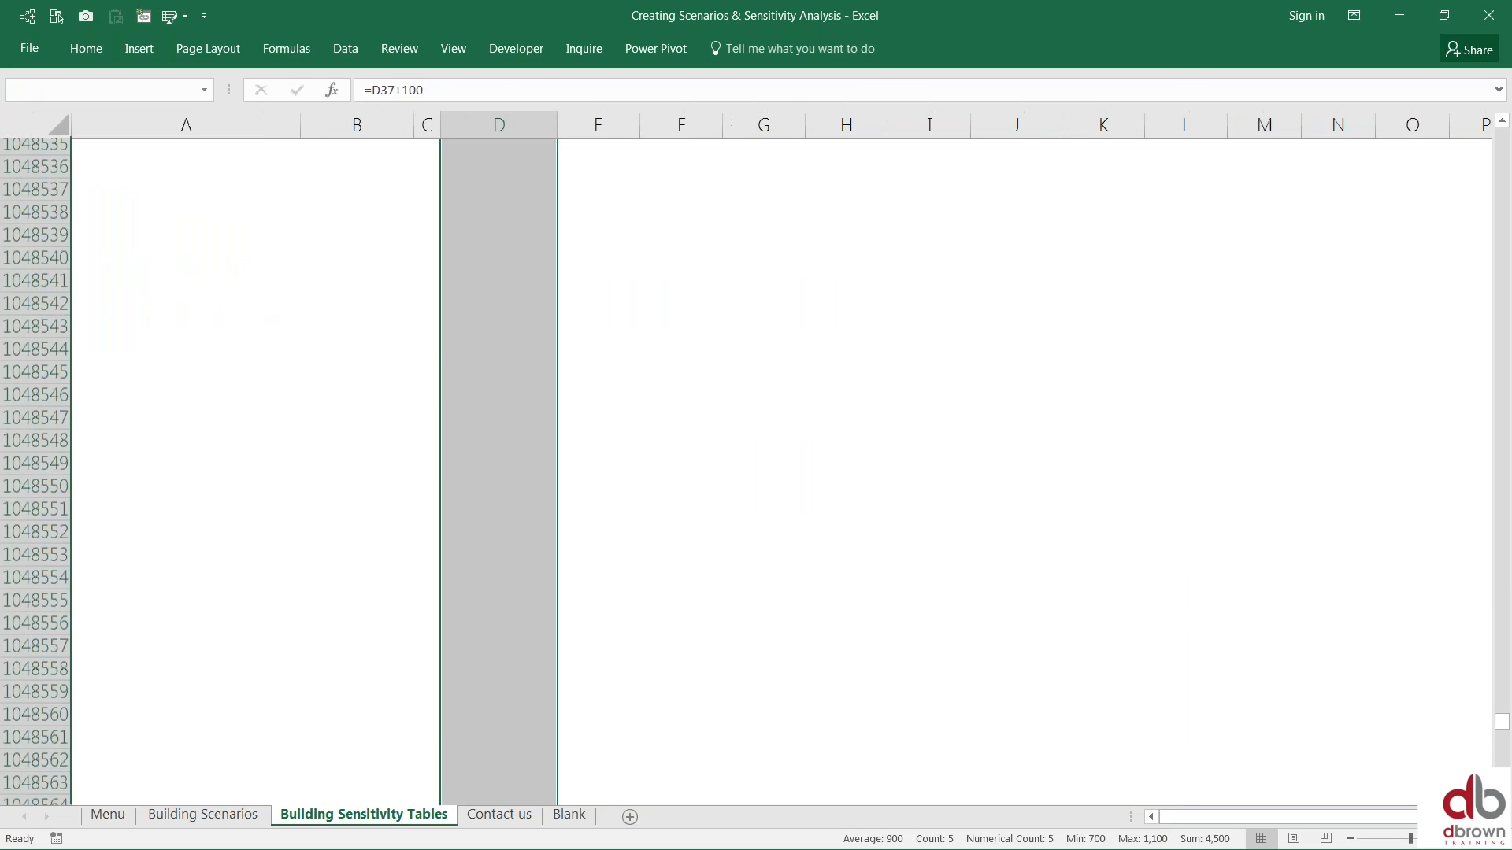
pyautogui.hotkey('ctrl', 'shift', 'Up')
pyautogui.press('Up')
pyautogui.press('Up')
pyautogui.press('Up')
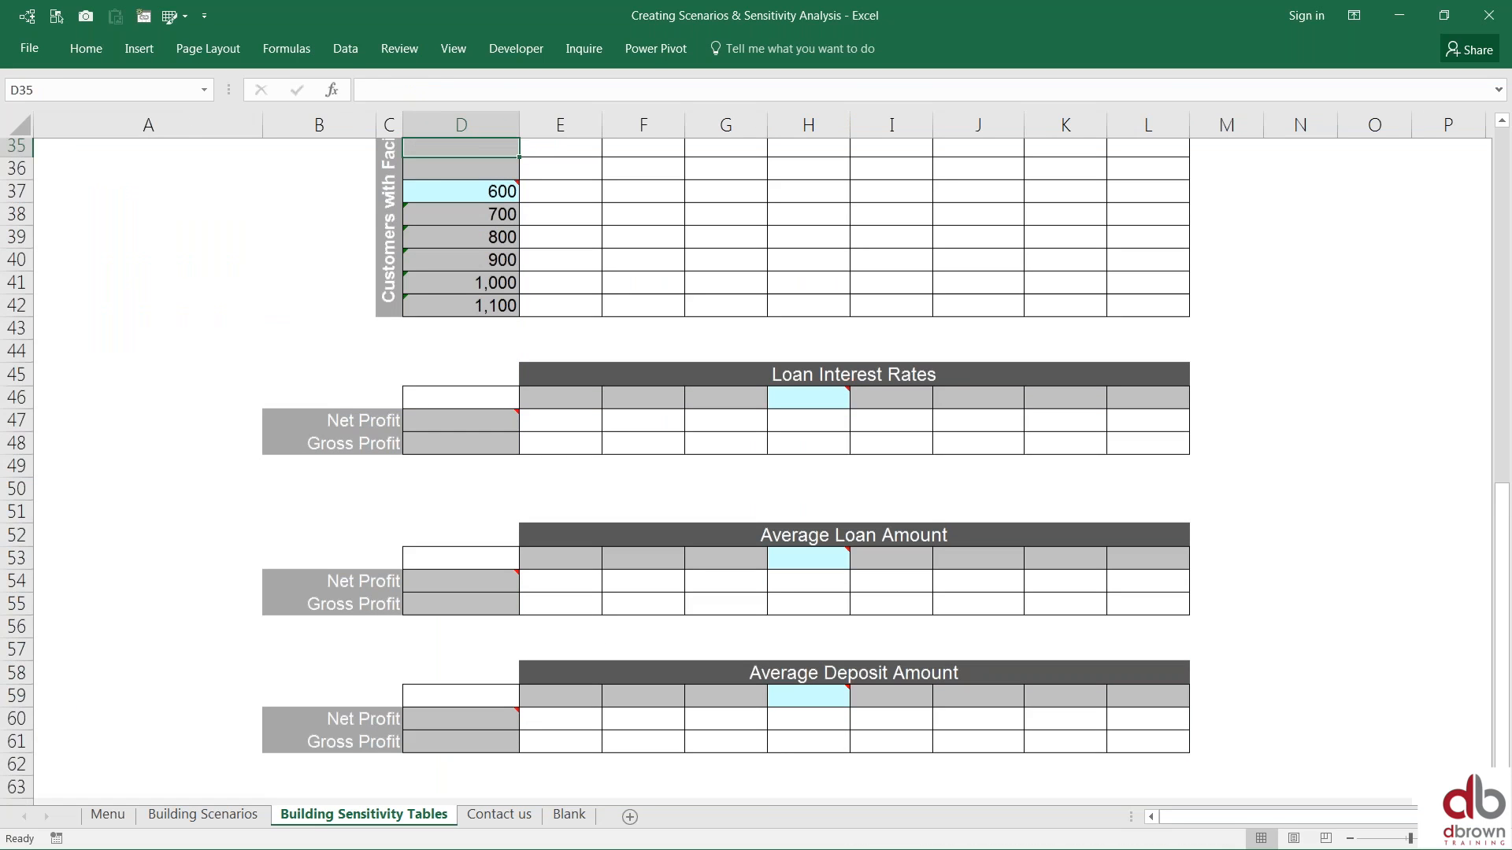
pyautogui.press('Up')
pyautogui.press('Up')
pyautogui.press('Up')
pyautogui.press('Up')
pyautogui.press('Up')
pyautogui.press('Up')
pyautogui.press('Up')
pyautogui.press('Up')
pyautogui.press('Up')
pyautogui.click(461, 448)
pyautogui.hotkey('ctrl', 'shift', 'Down')
pyautogui.press('Delete')
pyautogui.moveTo(460, 425); pyautogui.dragTo(460, 517)
pyautogui.hotkey('ctrl', 'd')
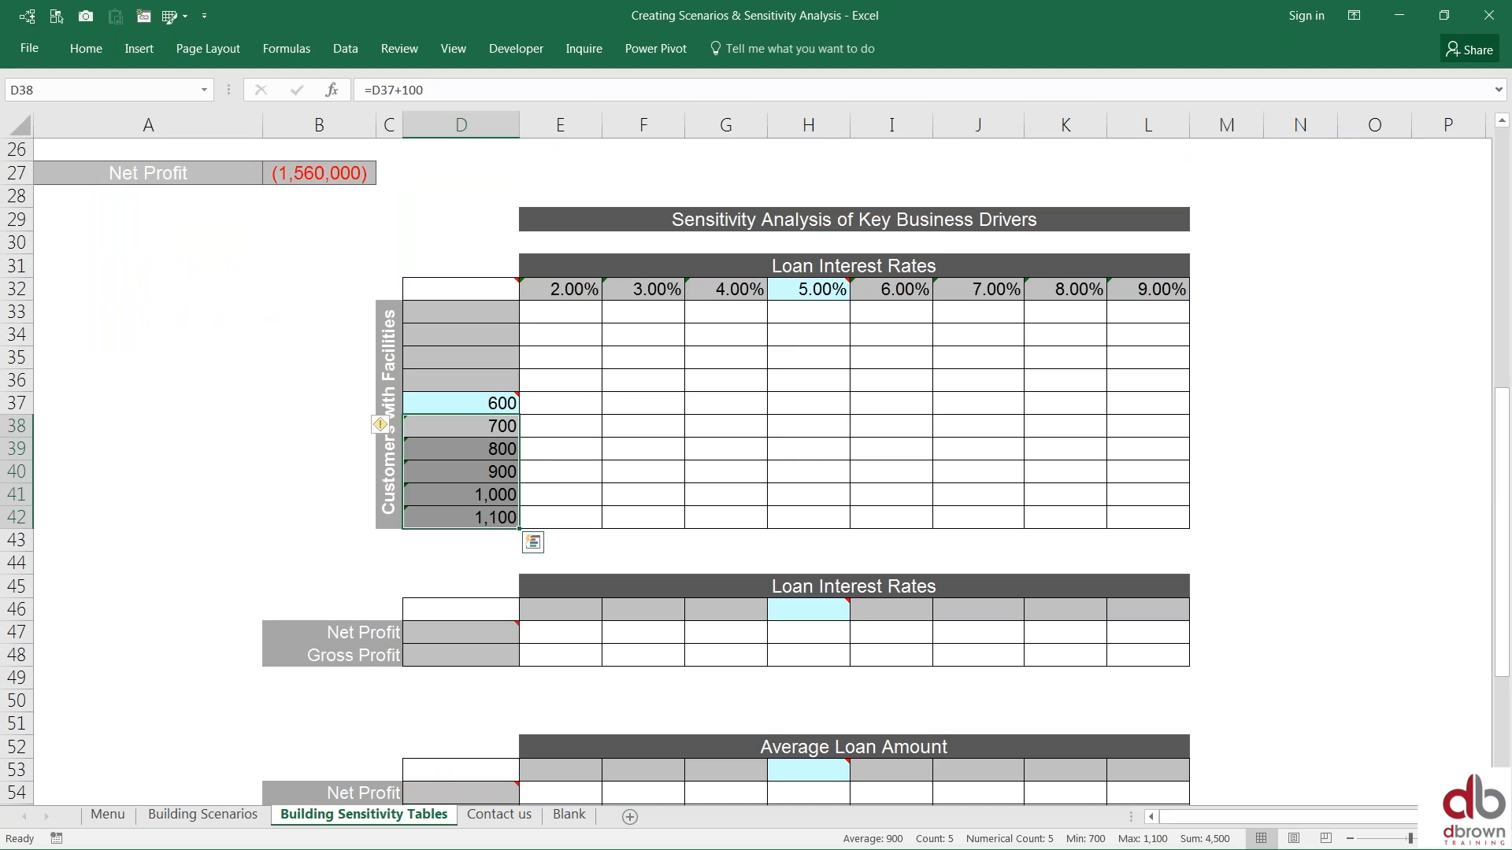
pyautogui.hotkey('ctrl', 'z')
# Step: Refill the +100 step formula from D38 down through D42
pyautogui.press('Up')
pyautogui.press('Down')
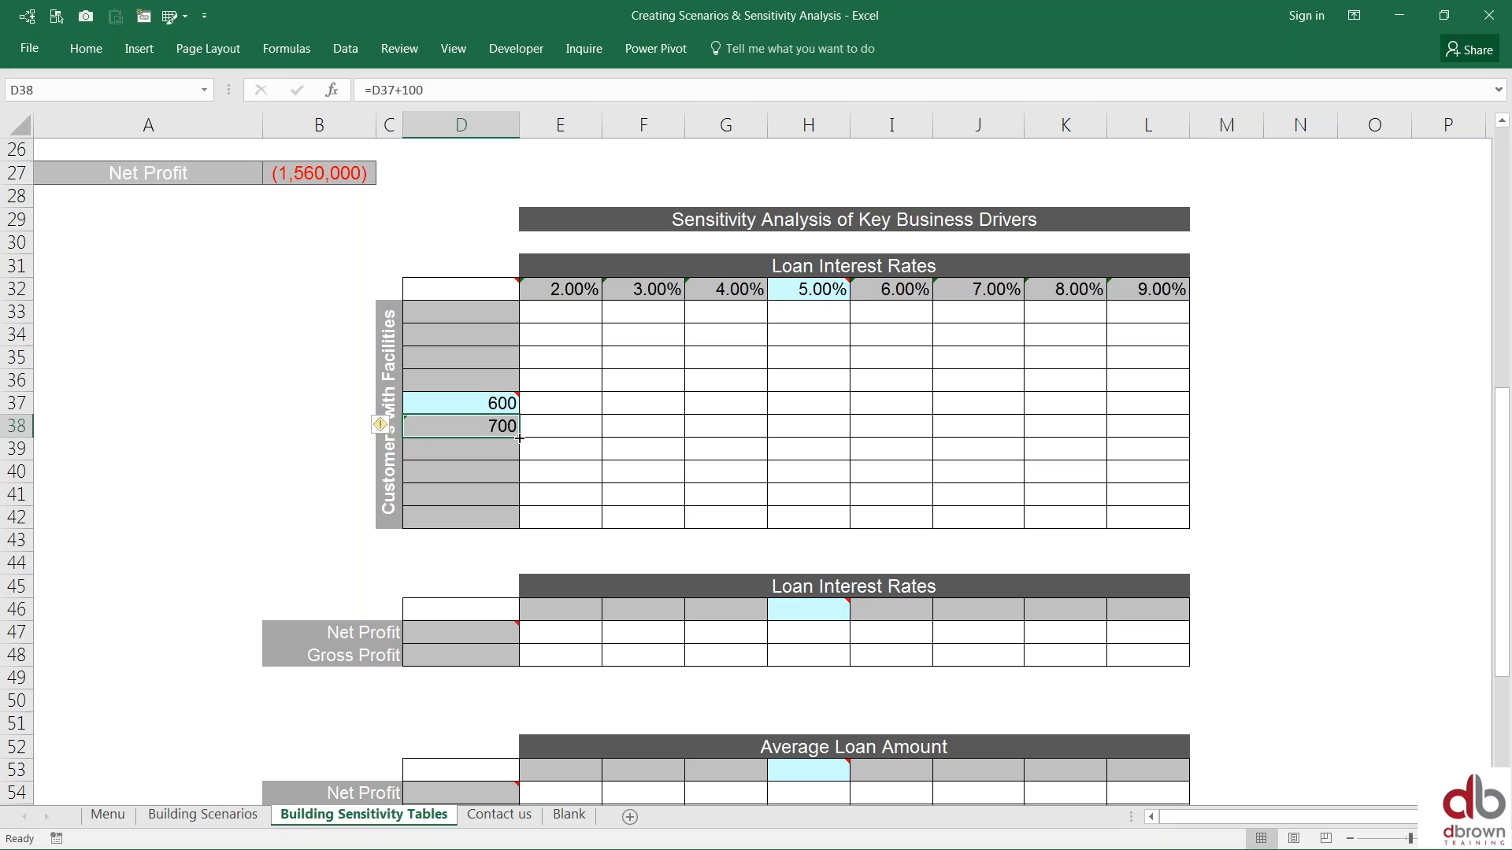
pyautogui.moveTo(520, 438); pyautogui.dragTo(520, 528)
pyautogui.press('Up')
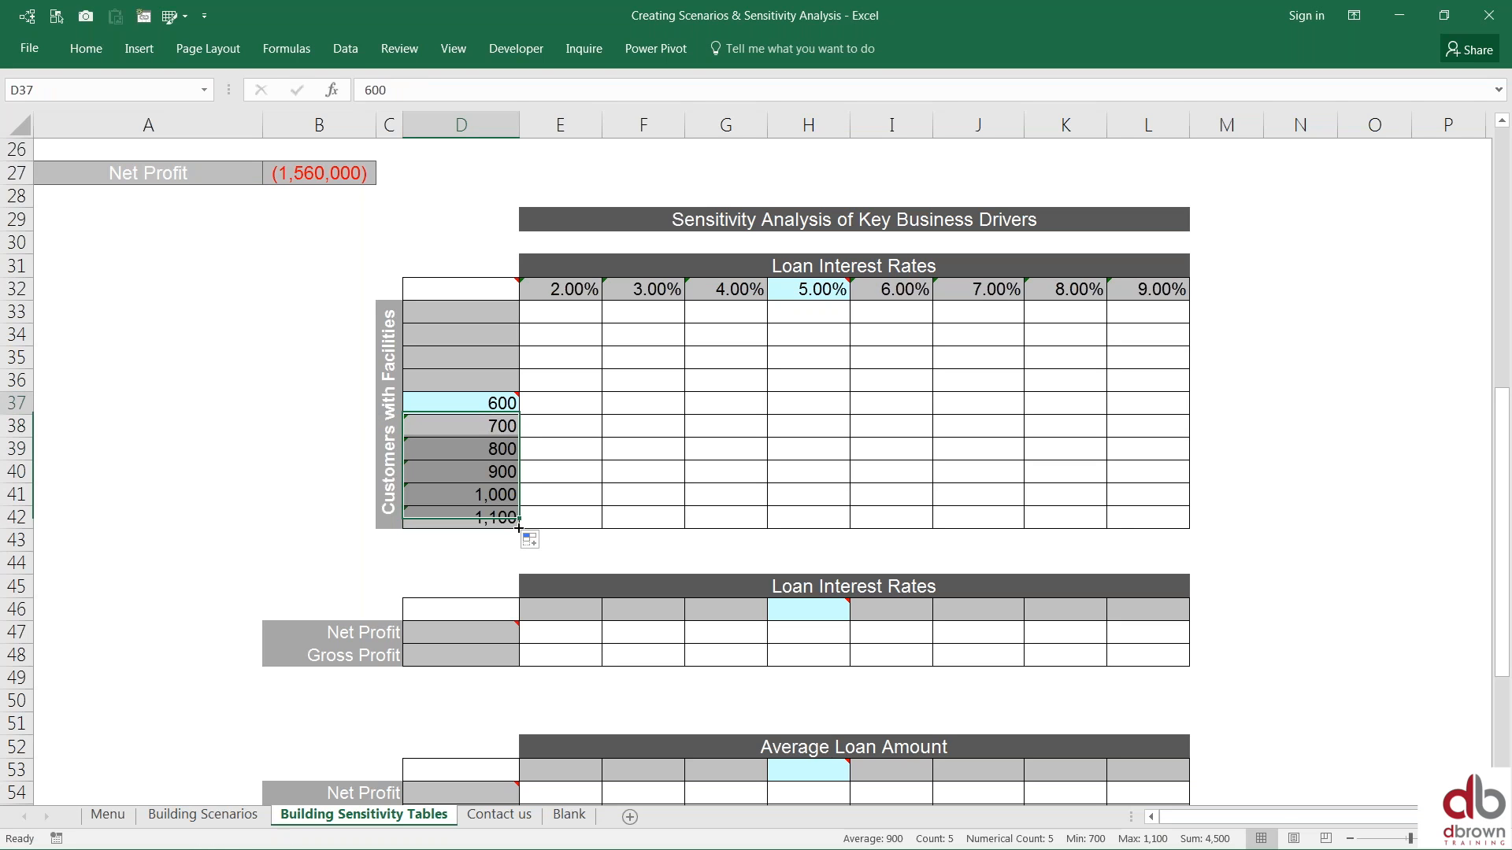
# Step: Enter =D37-100 in D36 and copy the formula up to D33:D35 for the lower customer numbers
pyautogui.press('Up')
pyautogui.press('Up')
pyautogui.press('Down')
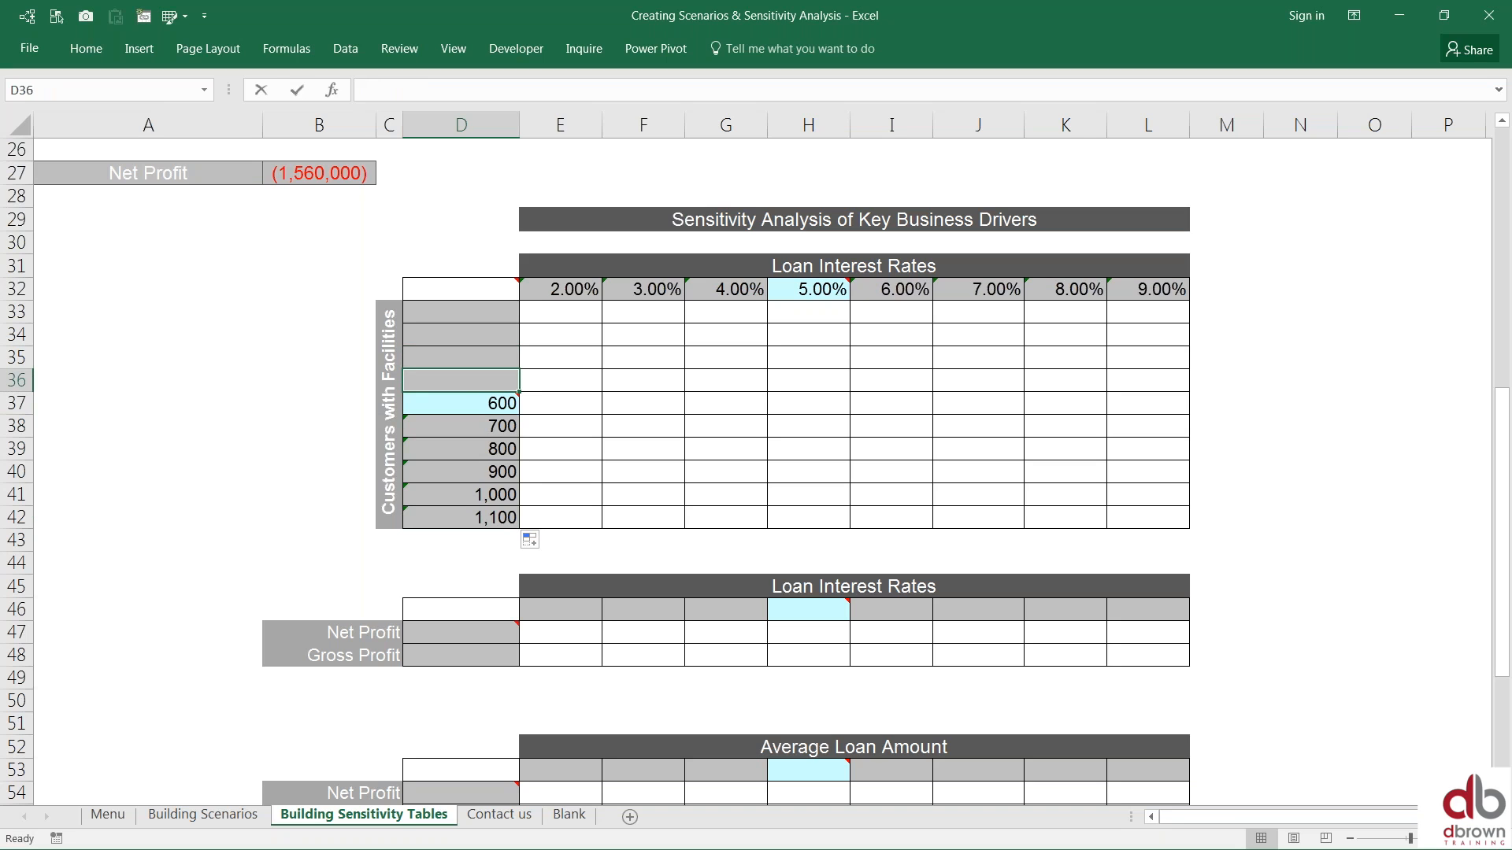
pyautogui.write('=')
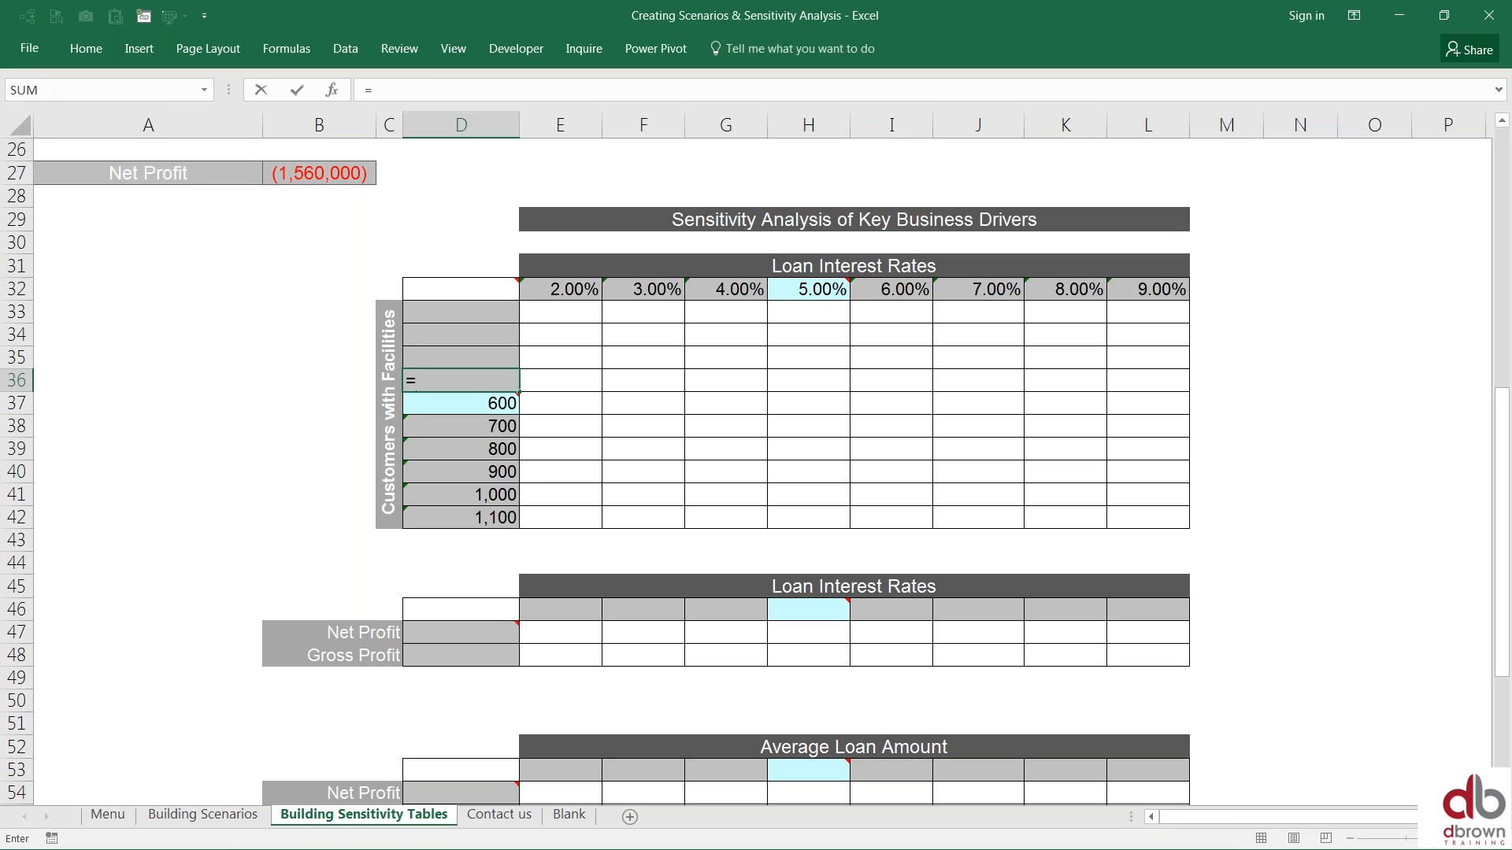
pyautogui.press('Down')
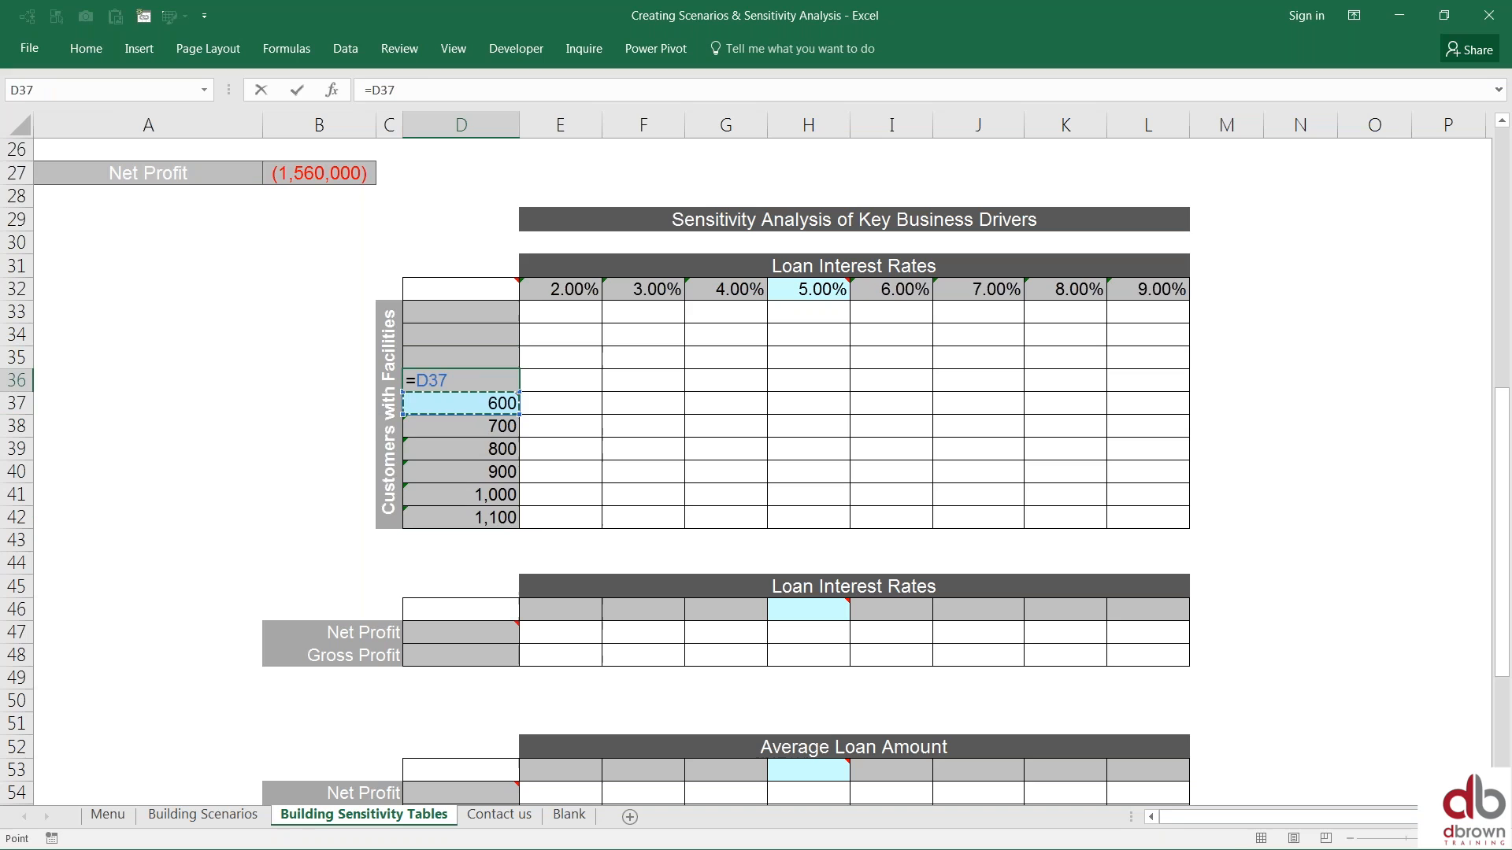
pyautogui.write('-100')
pyautogui.press('Return')
pyautogui.press('Up')
pyautogui.hotkey('ctrl', 'c')
pyautogui.hotkey('shift', 'Up')
pyautogui.hotkey('shift', 'Up')
pyautogui.hotkey('shift', 'Up')
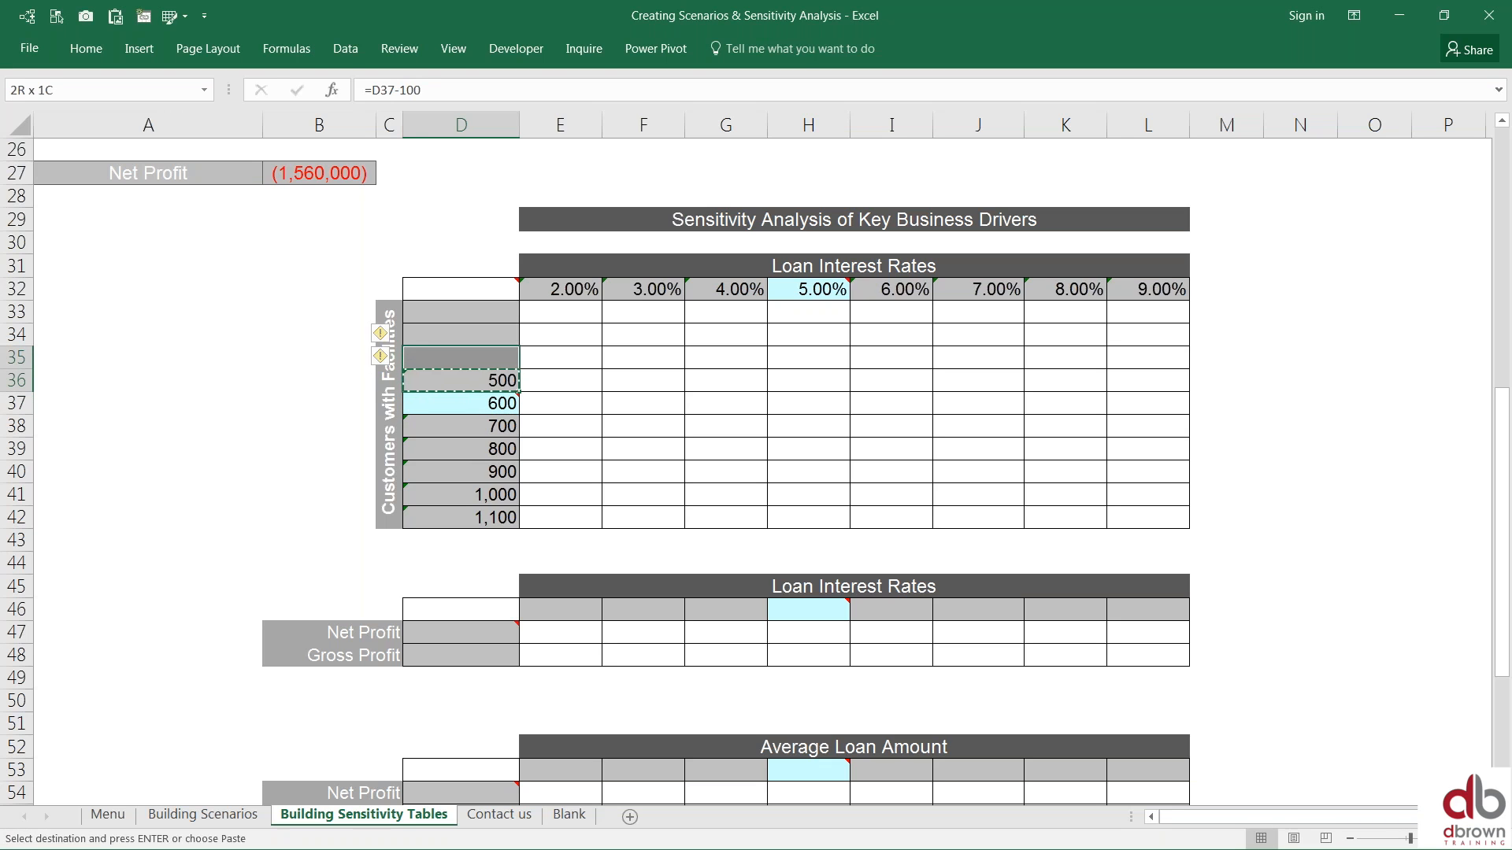
pyautogui.press('Return')
# Step: Check the Customers with Facilities column and review the Customers with Loans and Average Loan Amount inputs in B9:B10
pyautogui.press('Up')
pyautogui.press('Right')
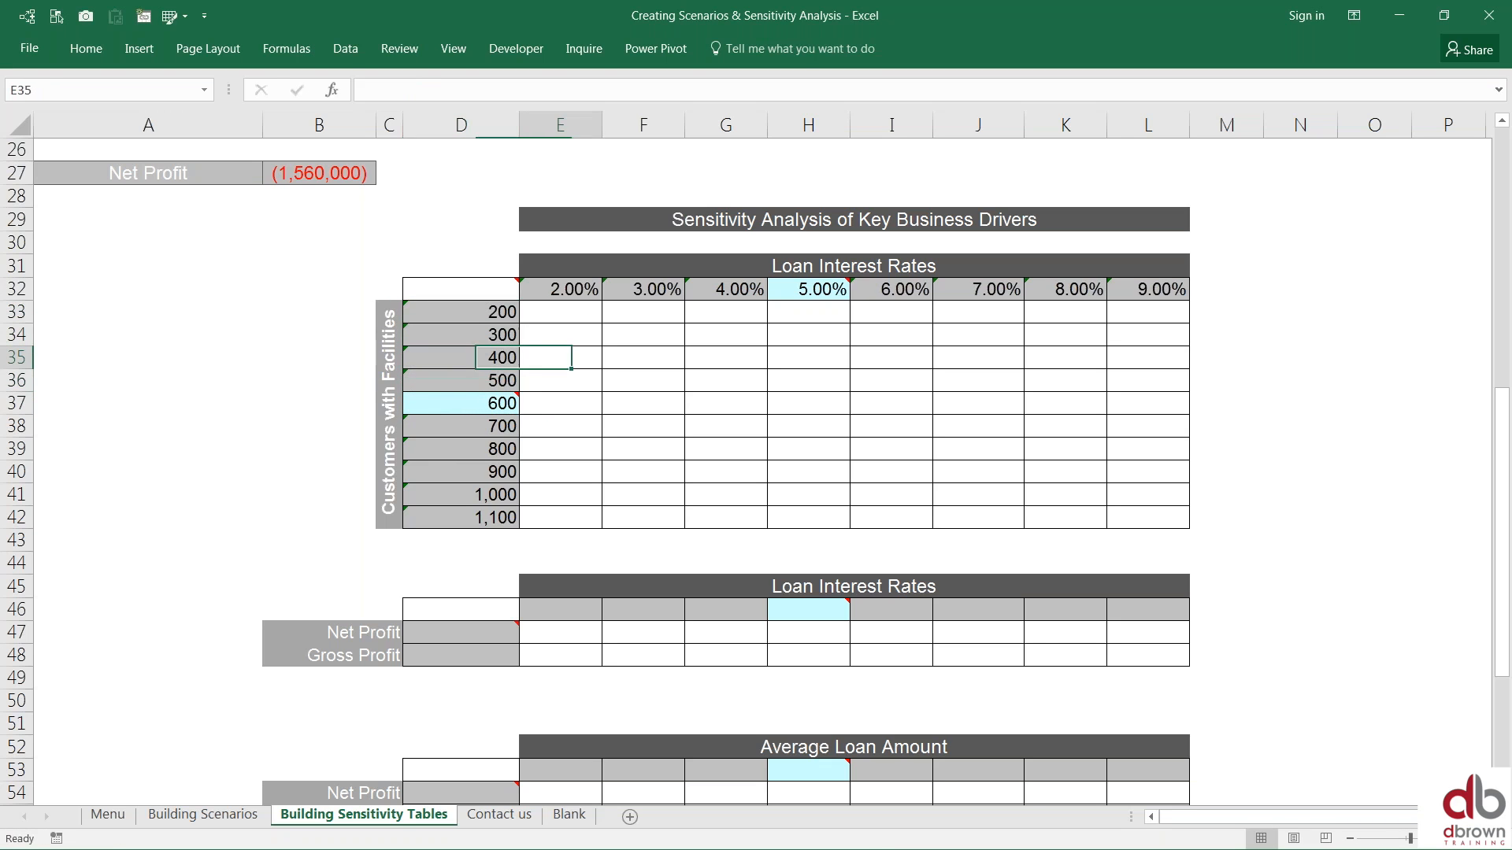
pyautogui.press('Left')
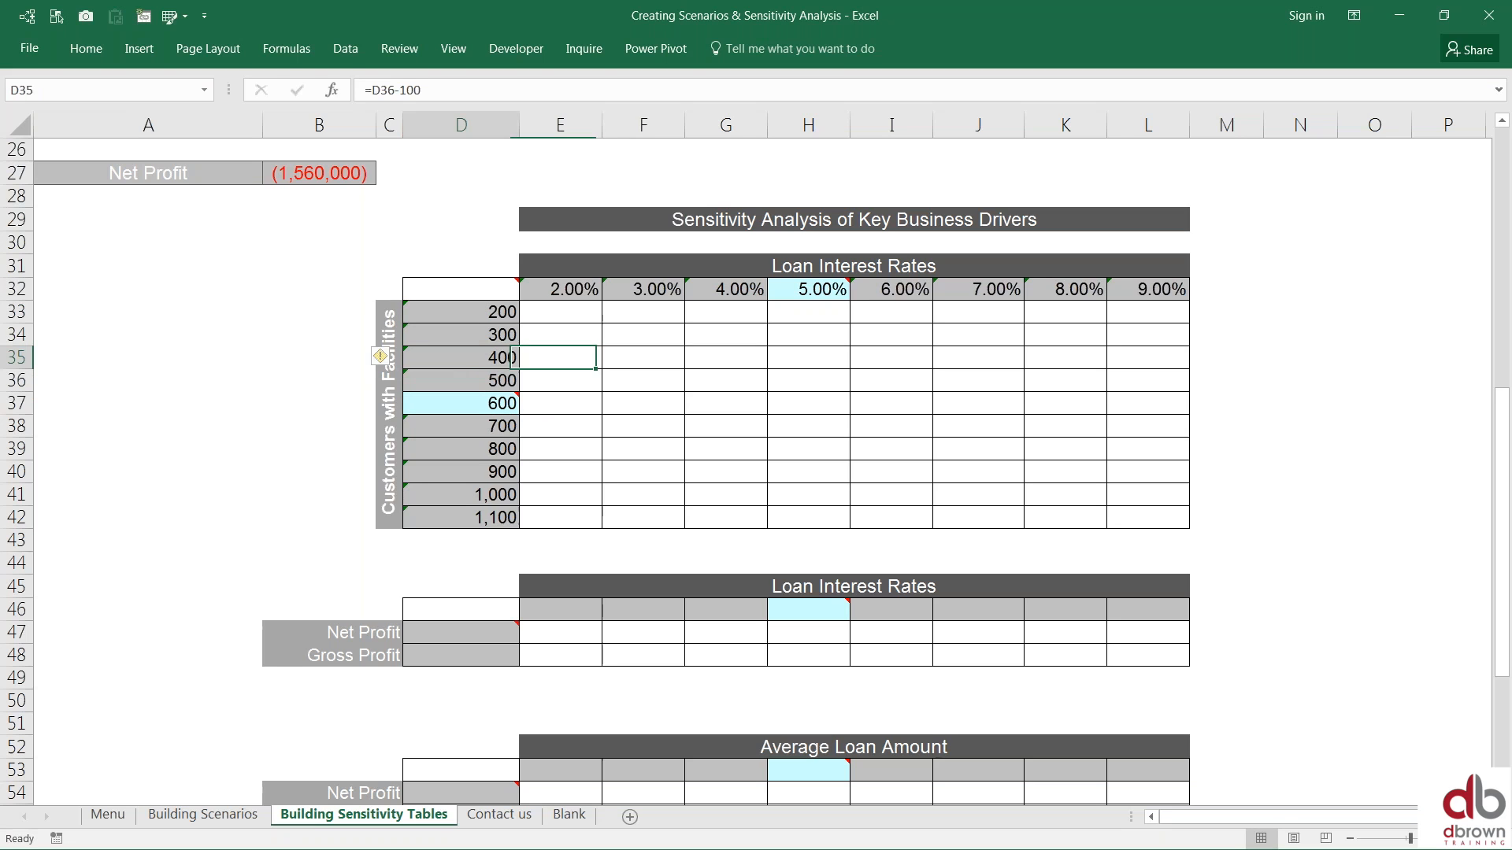
pyautogui.press('Left')
pyautogui.press('Left')
pyautogui.press('Left')
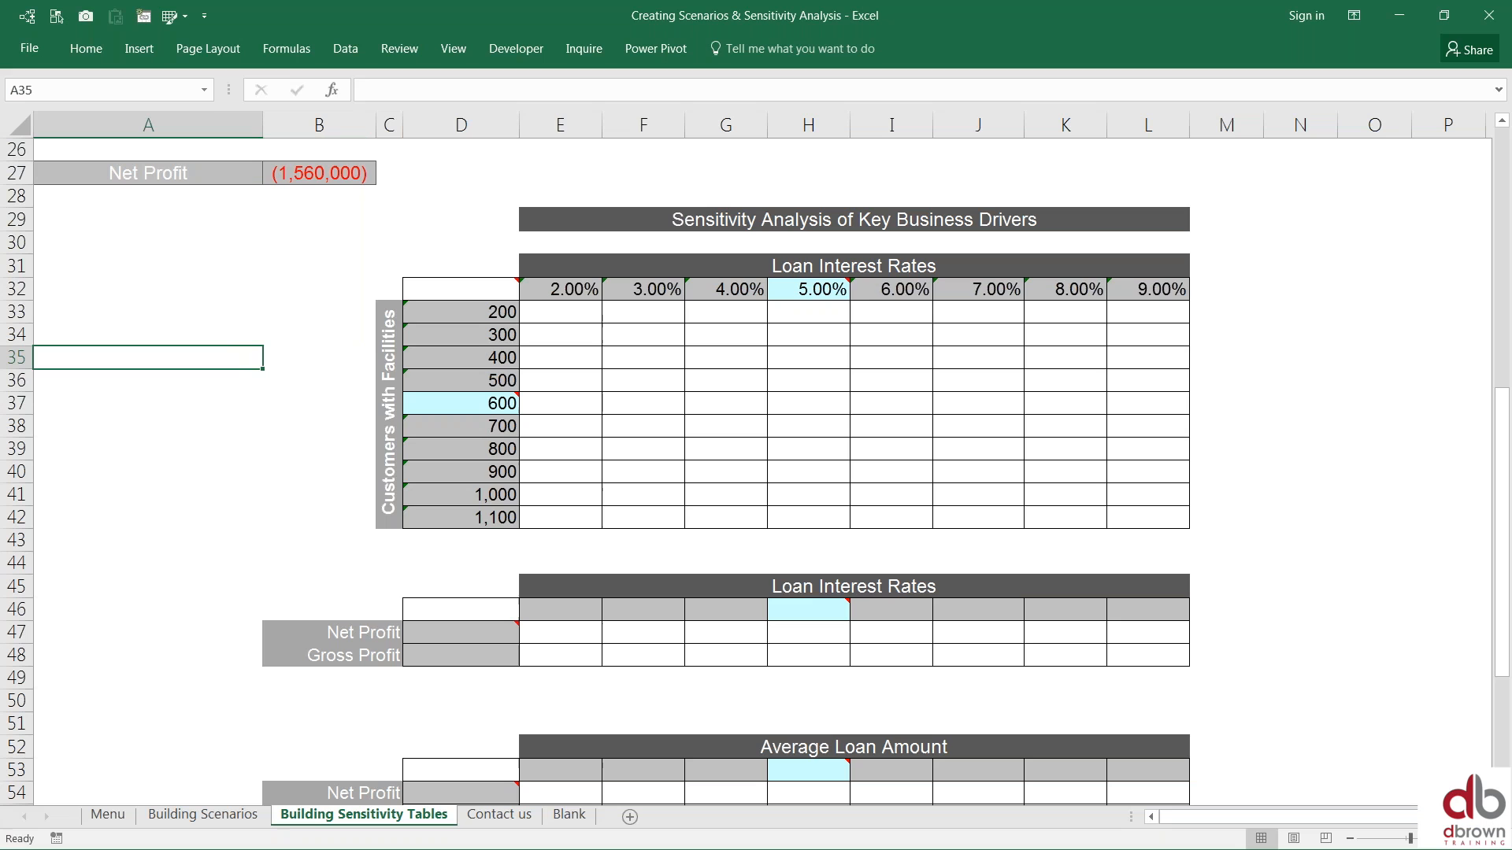
pyautogui.press('Up')
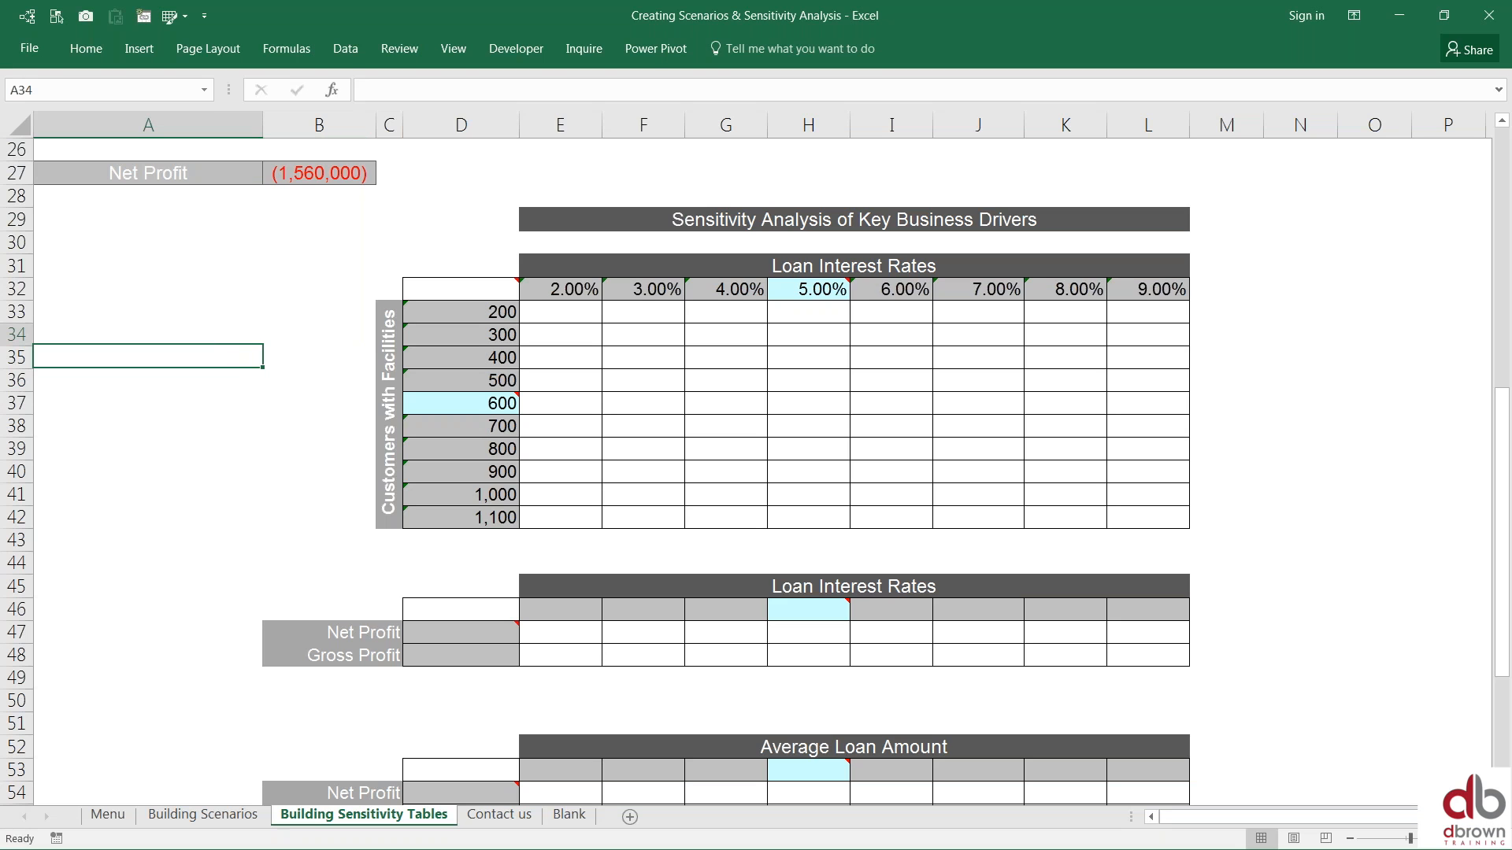
pyautogui.press('Up')
pyautogui.press('Up')
pyautogui.press('Up')
pyautogui.press('Up')
pyautogui.press('Up')
pyautogui.press('Up')
pyautogui.press('Up')
pyautogui.press('Up')
pyautogui.press('Up')
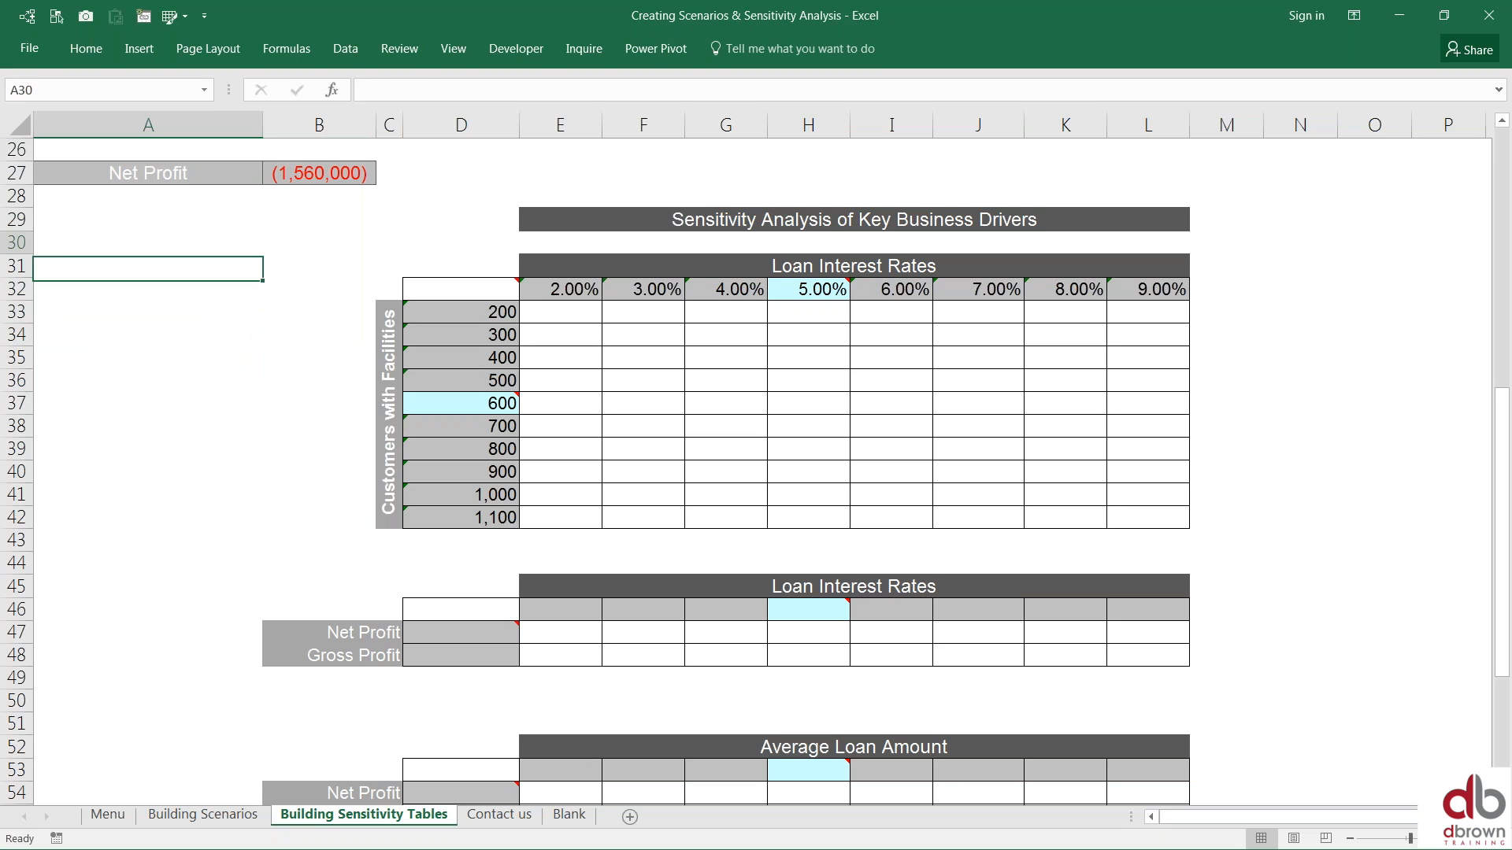
pyautogui.press('Up')
pyautogui.press('Up')
pyautogui.press('Up')
pyautogui.press('Up')
pyautogui.press('Up')
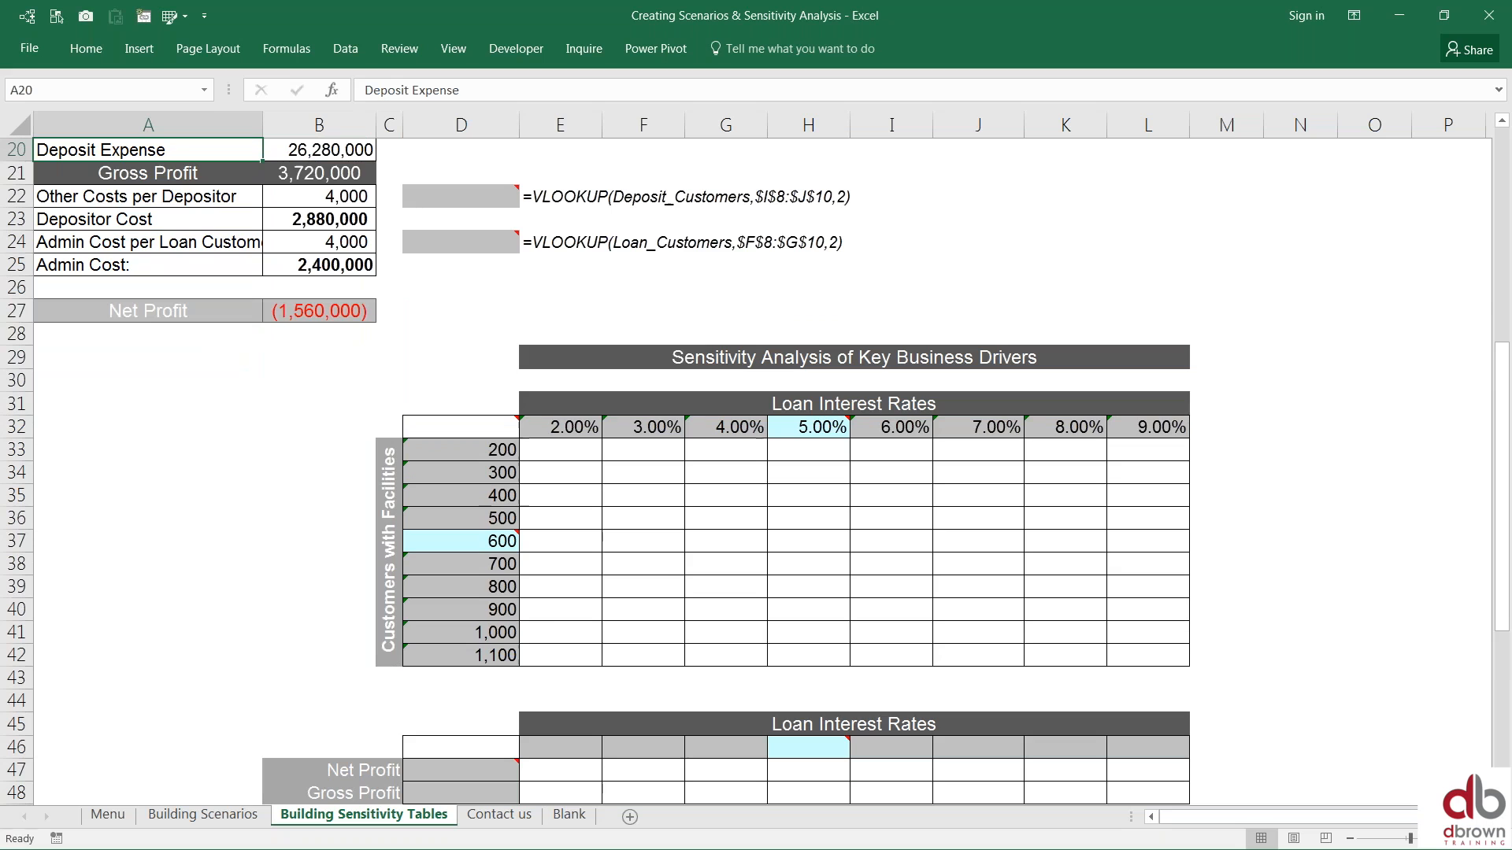
pyautogui.press('Up')
pyautogui.press('Up')
pyautogui.press('Up')
pyautogui.press('Up')
pyautogui.press('Up')
pyautogui.press('Up')
pyautogui.press('Up')
pyautogui.press('Up')
pyautogui.press('Up')
pyautogui.press('Up')
pyautogui.press('Up')
pyautogui.press('Up')
pyautogui.press('Up')
pyautogui.press('Up')
pyautogui.press('Up')
pyautogui.press('Up')
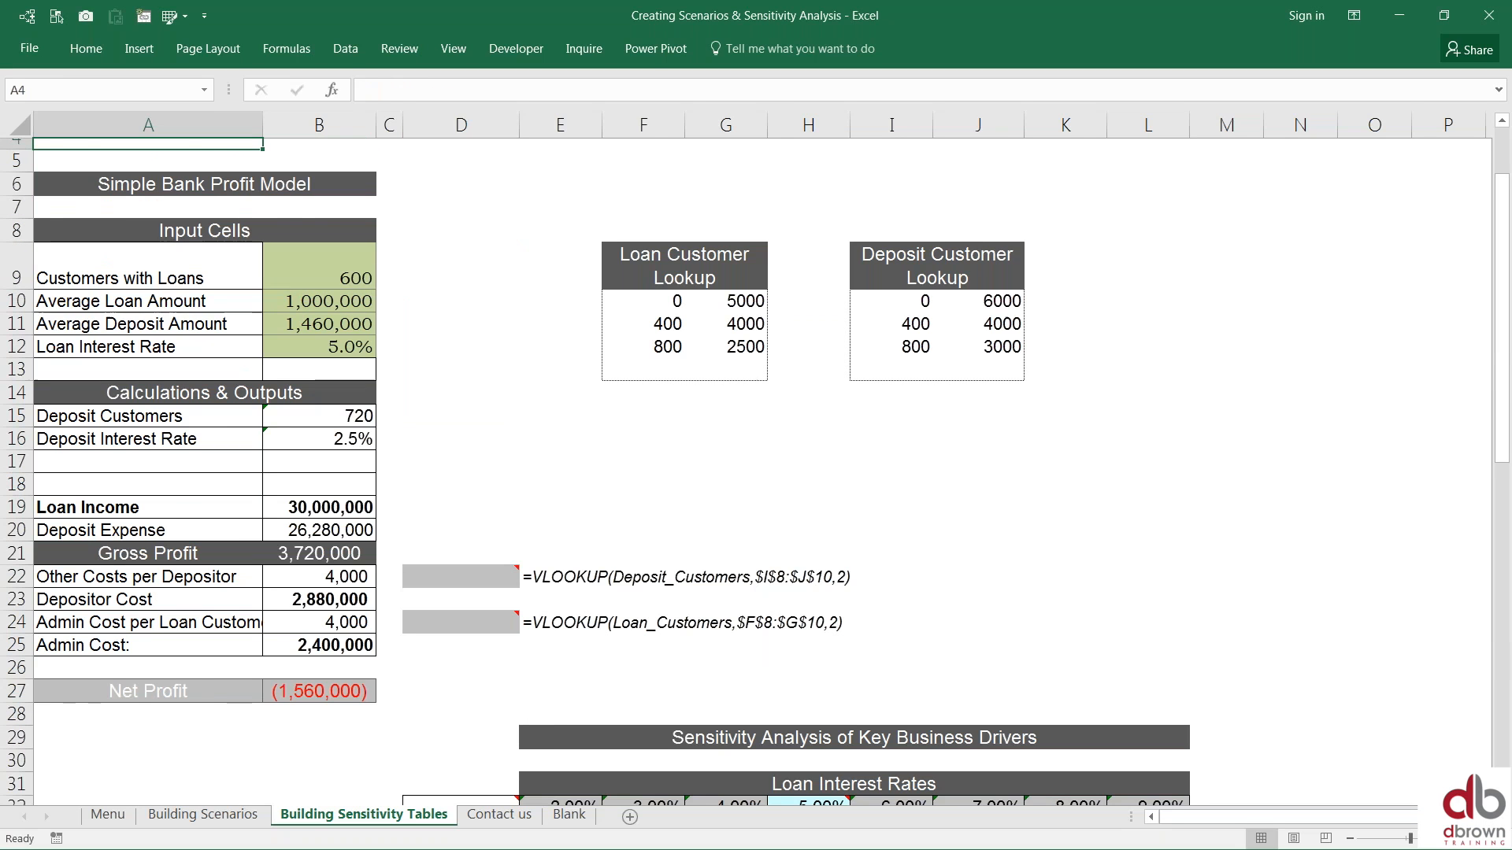
pyautogui.scroll(1, 344, 377)
pyautogui.click(344, 377)
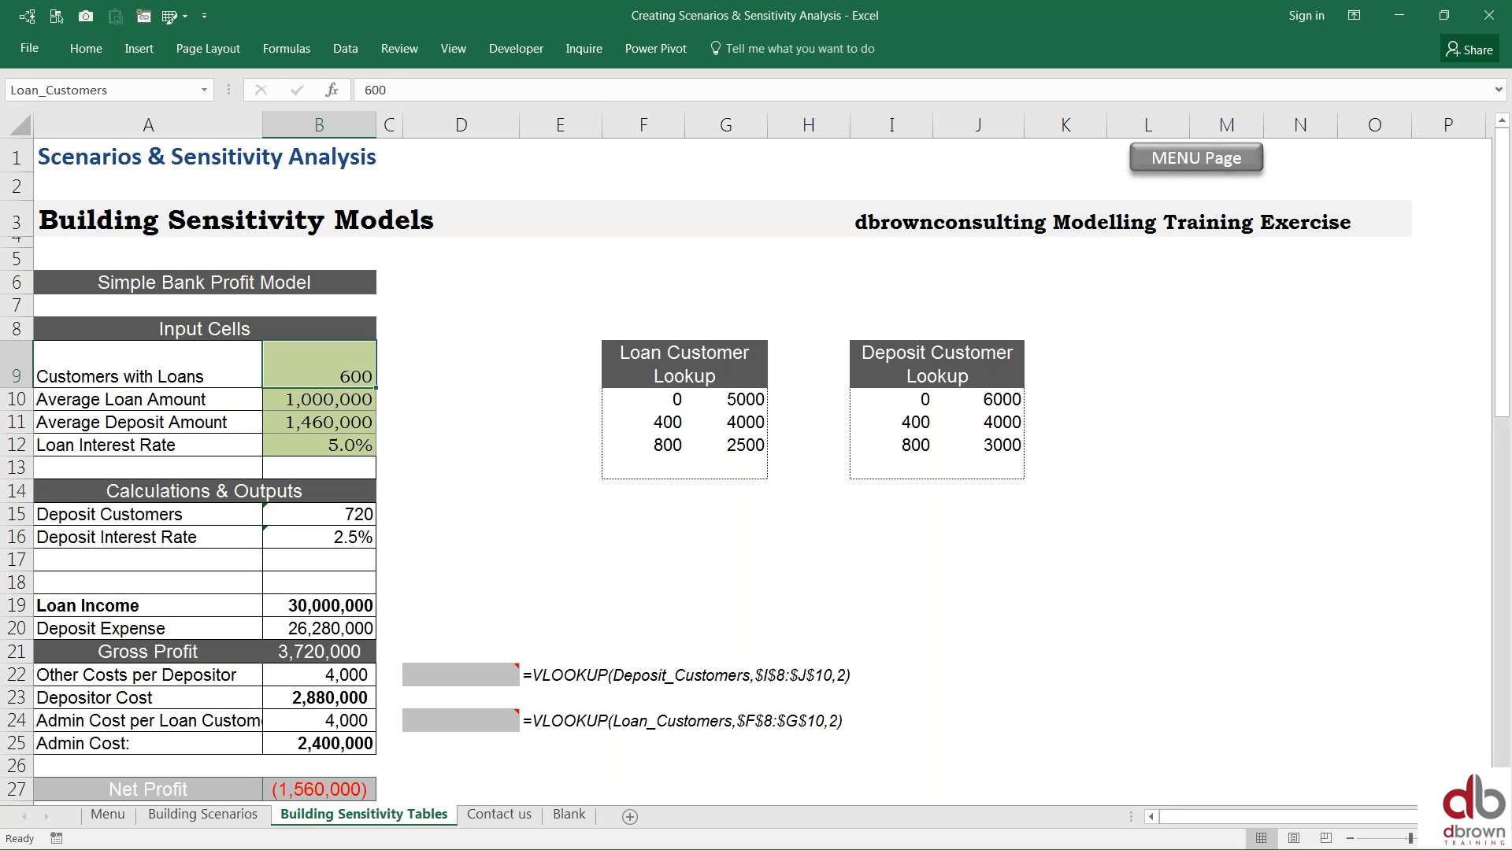
pyautogui.click(319, 399)
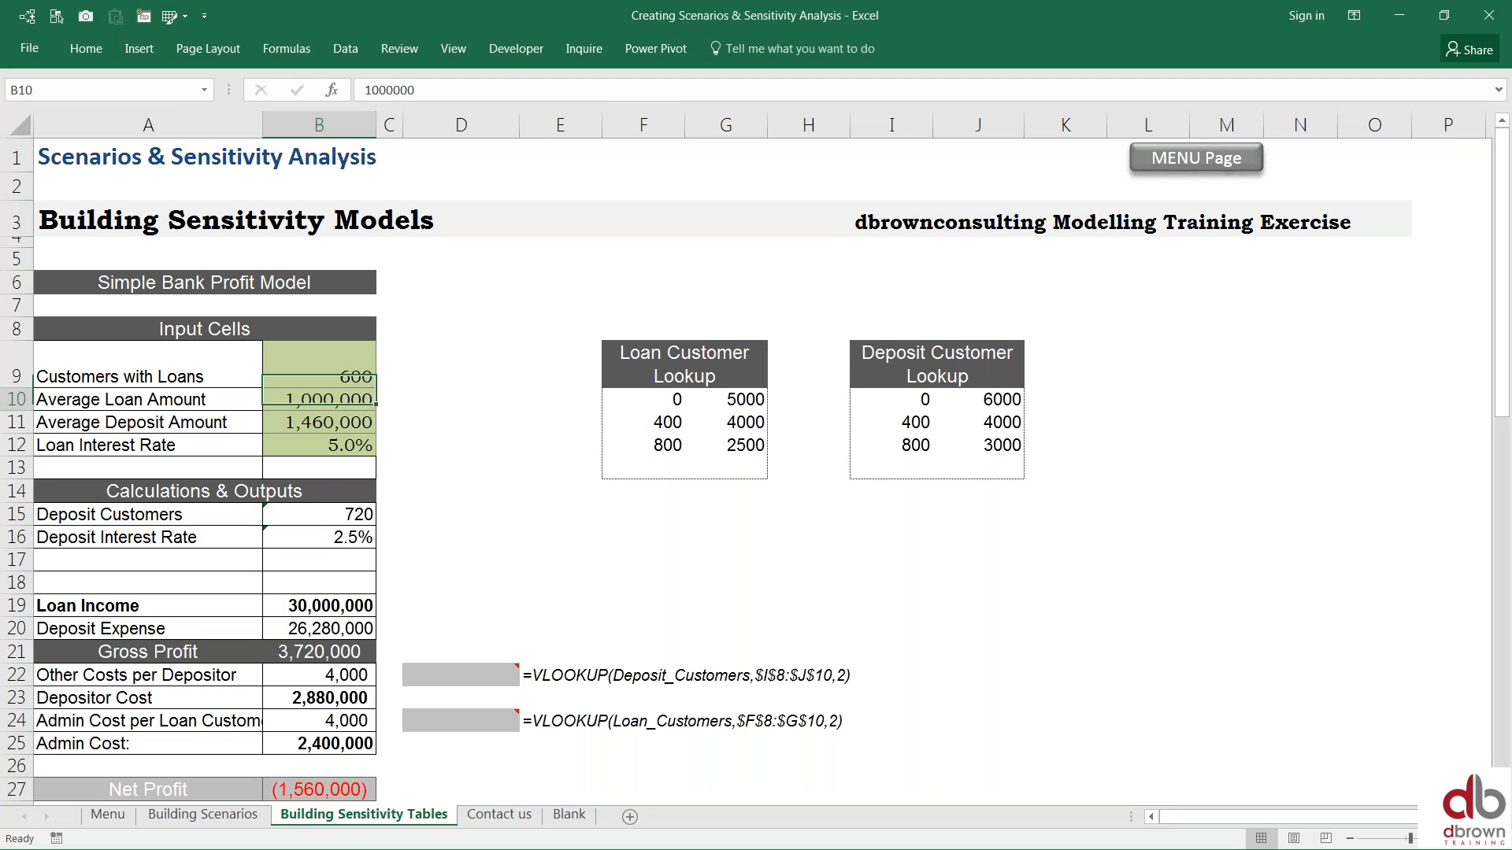
# Step: Copy Net Profit from B27, paste it as a value into H37 (600 customers at 5.00%), and widen column H
pyautogui.press('Down')
pyautogui.press('Down')
pyautogui.press('Down')
pyautogui.press('Down')
pyautogui.press('Down')
pyautogui.press('Down')
pyautogui.press('Down')
pyautogui.press('Down')
pyautogui.press('Down')
pyautogui.press('Down')
pyautogui.press('Down')
pyautogui.press('Down')
pyautogui.press('Down')
pyautogui.press('Down')
pyautogui.press('Down')
pyautogui.press('Down')
pyautogui.press('Down')
pyautogui.press('Down')
pyautogui.press('Down')
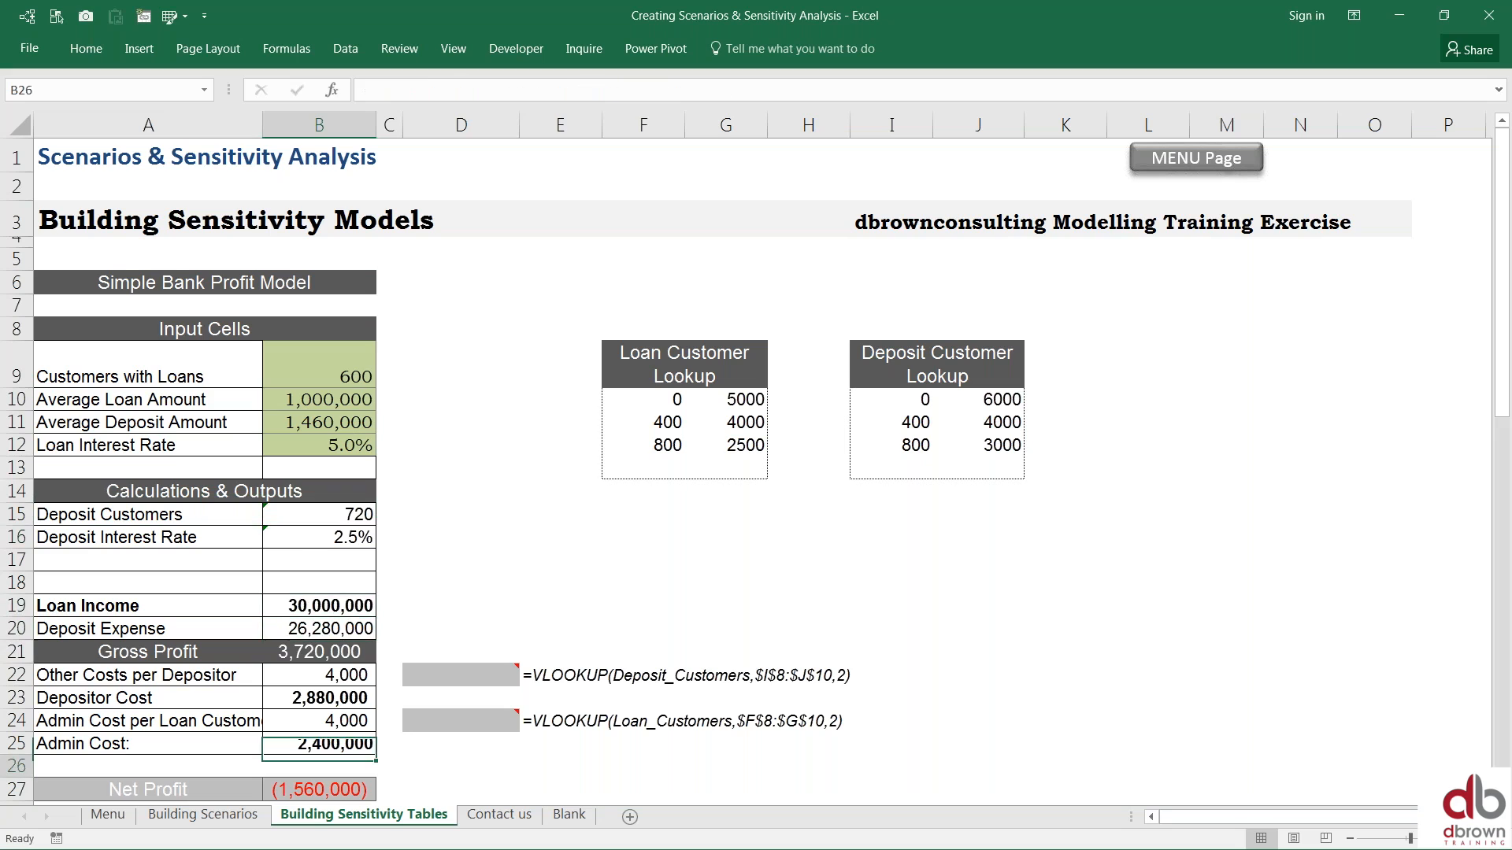
pyautogui.press('Up')
pyautogui.press('Up')
pyautogui.hotkey('ctrl', 'c')
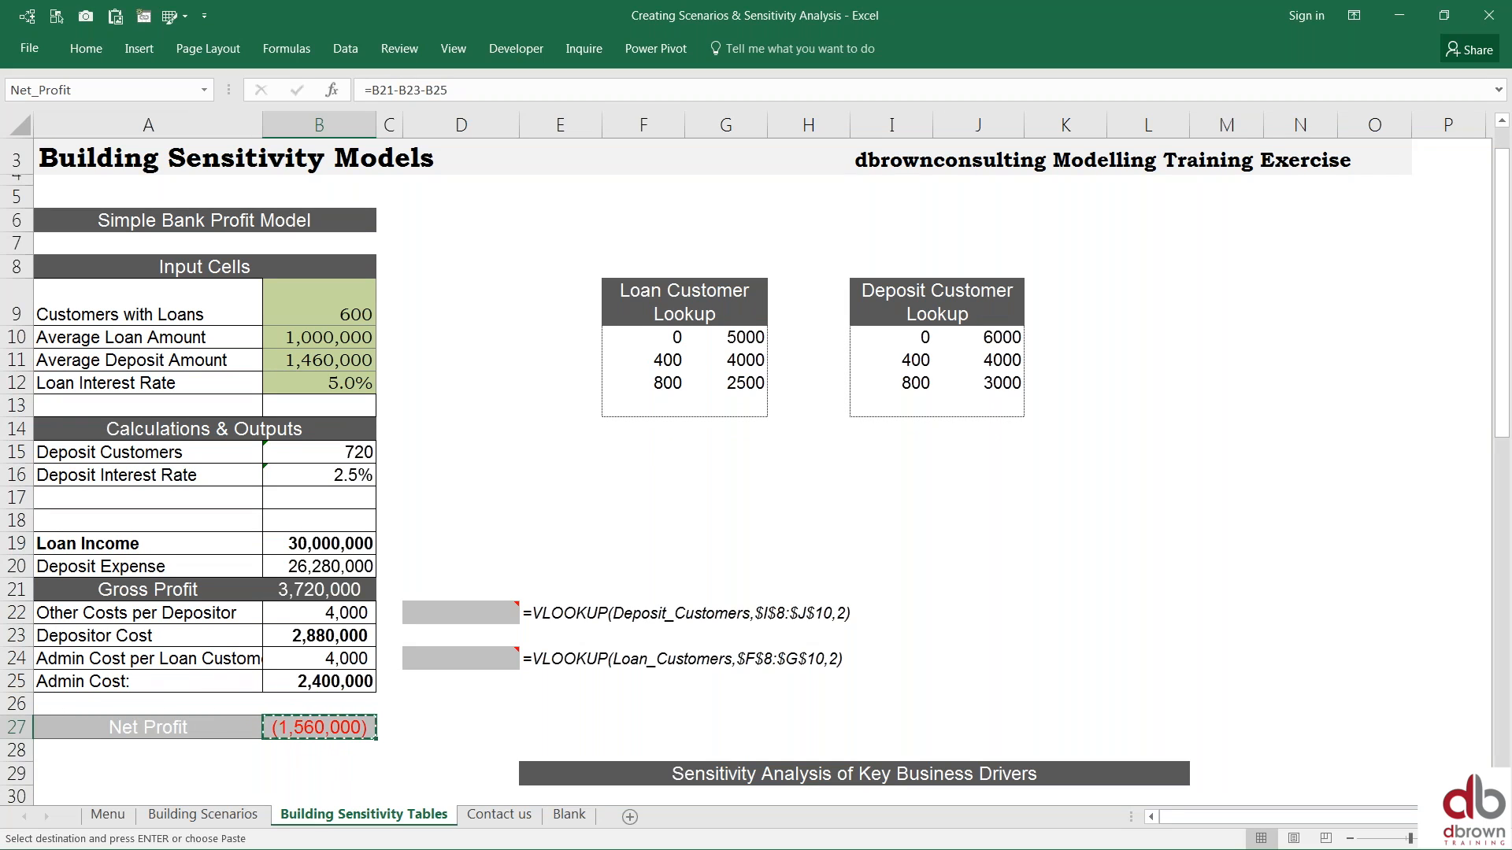
pyautogui.click(318, 750)
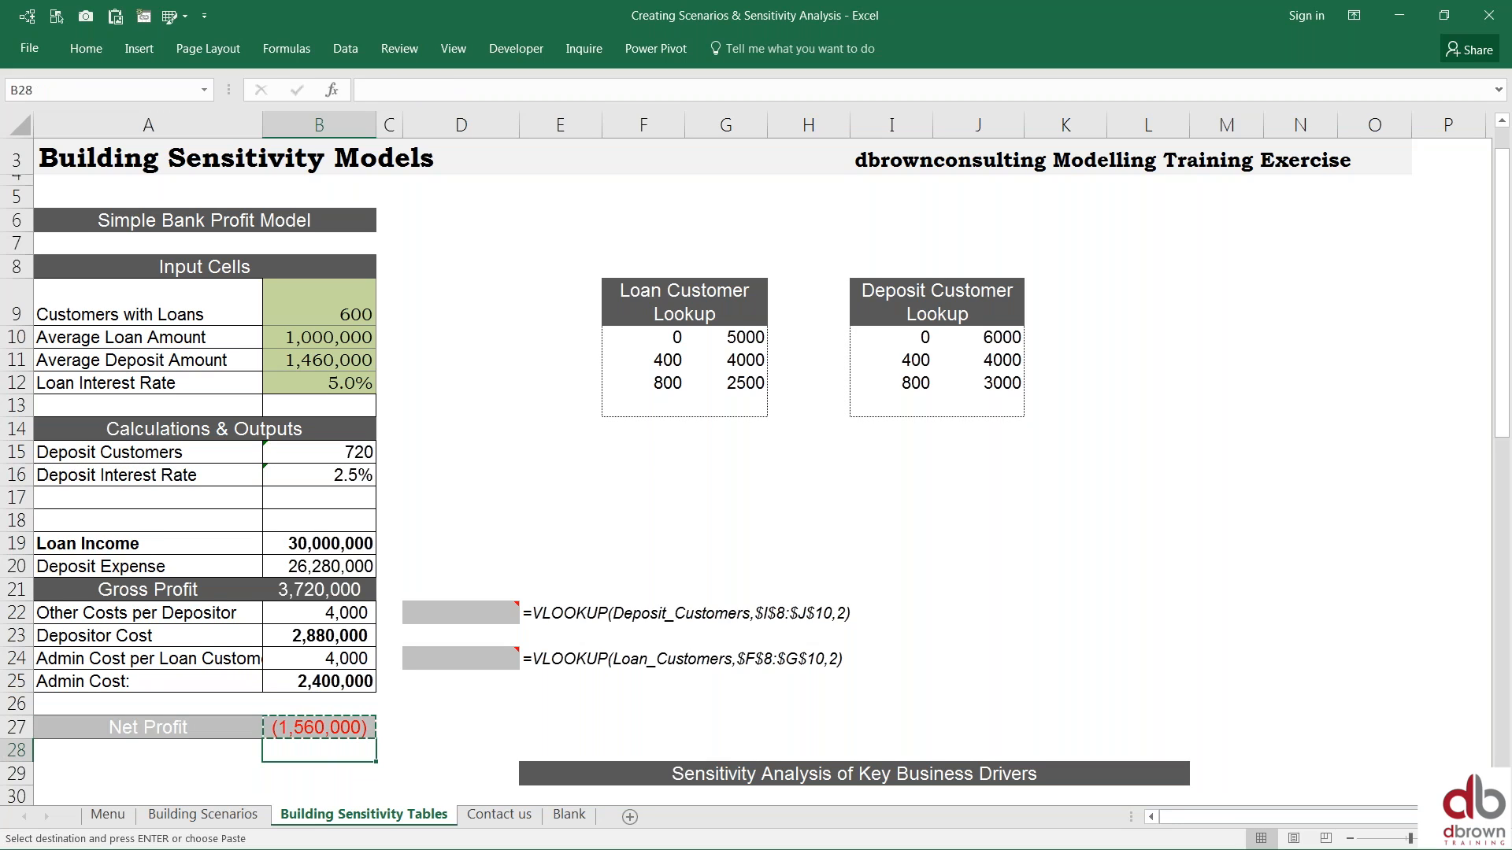
pyautogui.press('Down')
pyautogui.press('Down')
pyautogui.press('Down')
pyautogui.press('Right')
pyautogui.press('Down')
pyautogui.press('Down')
pyautogui.press('Down')
pyautogui.press('Down')
pyautogui.press('Down')
pyautogui.press('Down')
pyautogui.press('Down')
pyautogui.press('Down')
pyautogui.press('Down')
pyautogui.press('Down')
pyautogui.press('Down')
pyautogui.press('Down')
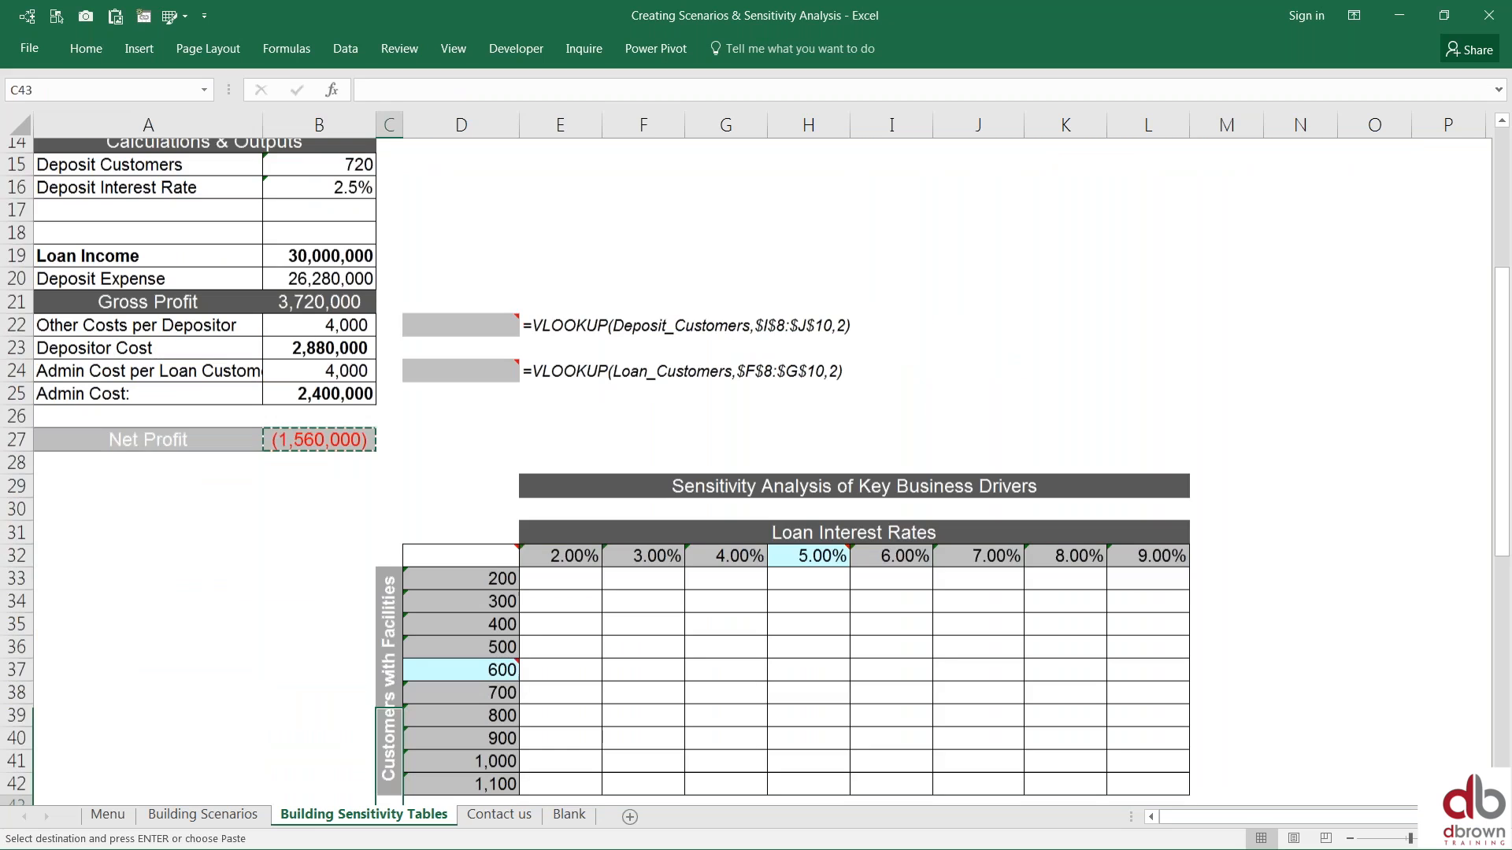
pyautogui.click(725, 669)
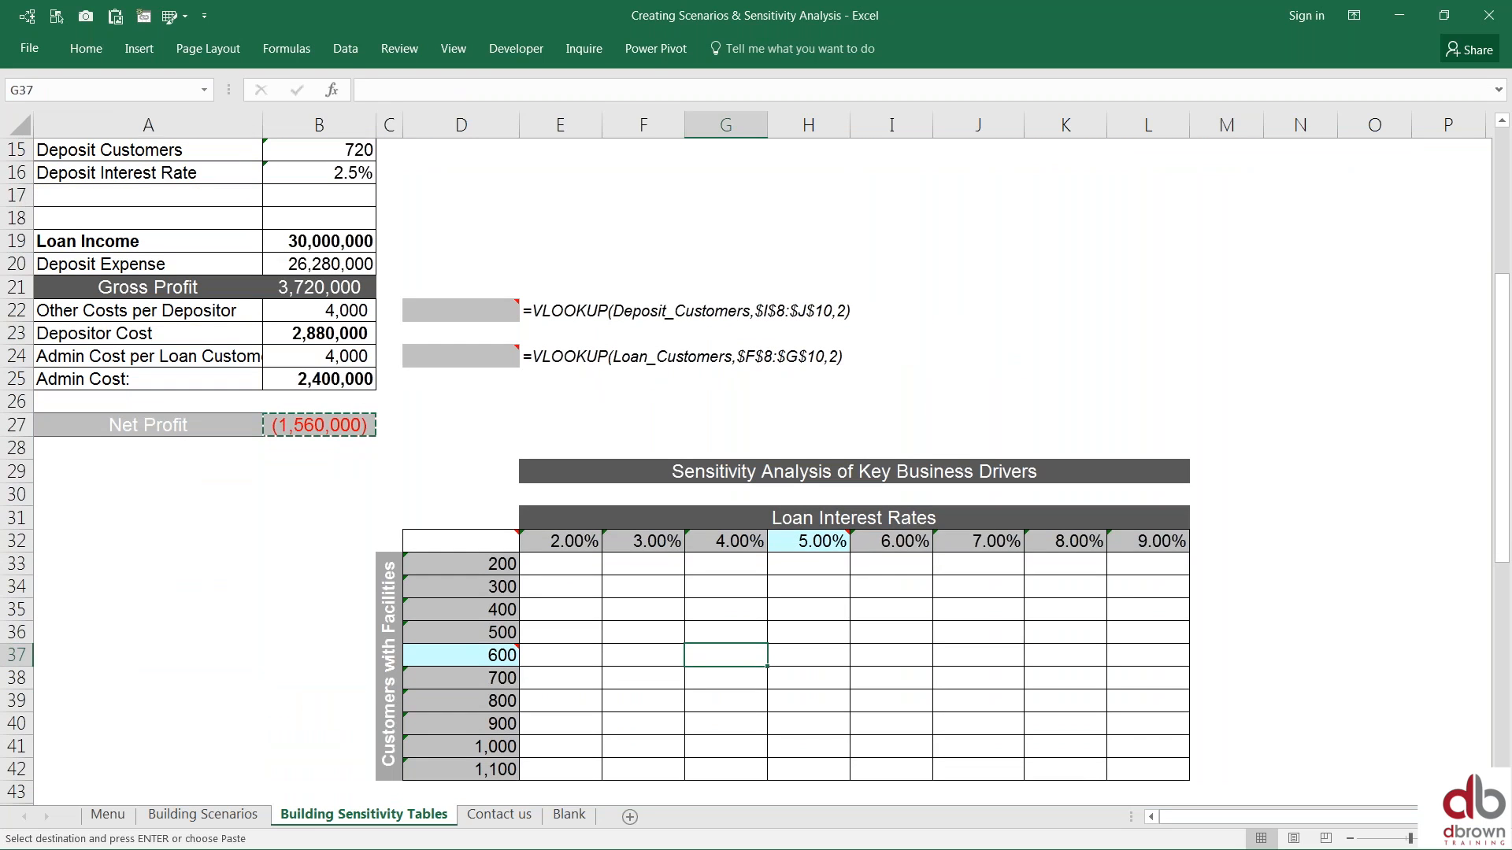
pyautogui.press('Right')
pyautogui.hotkey('ctrl', 'alt', 'v')
pyautogui.press('v')
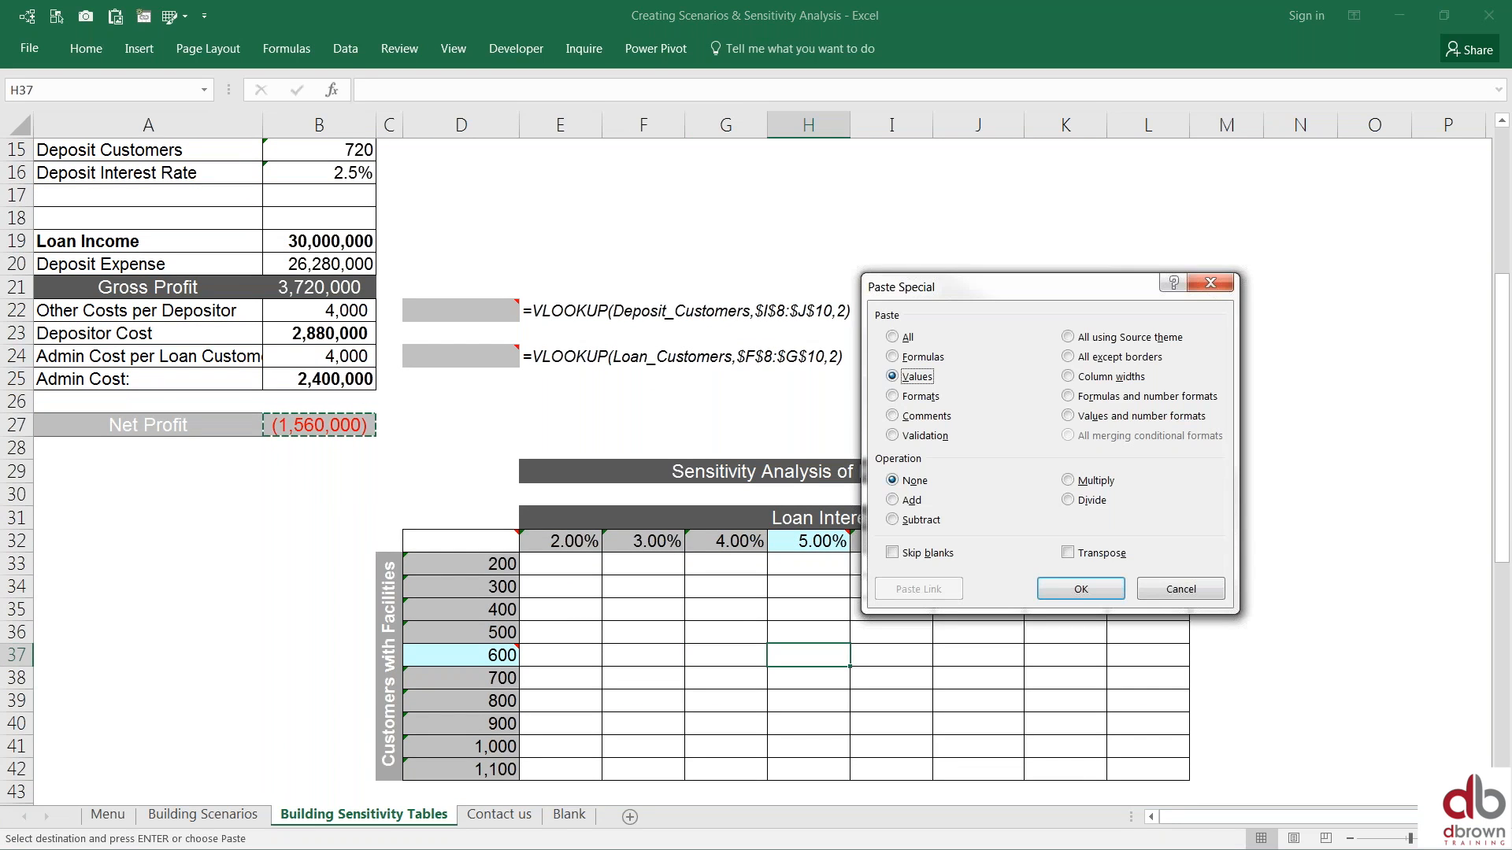
pyautogui.press('Return')
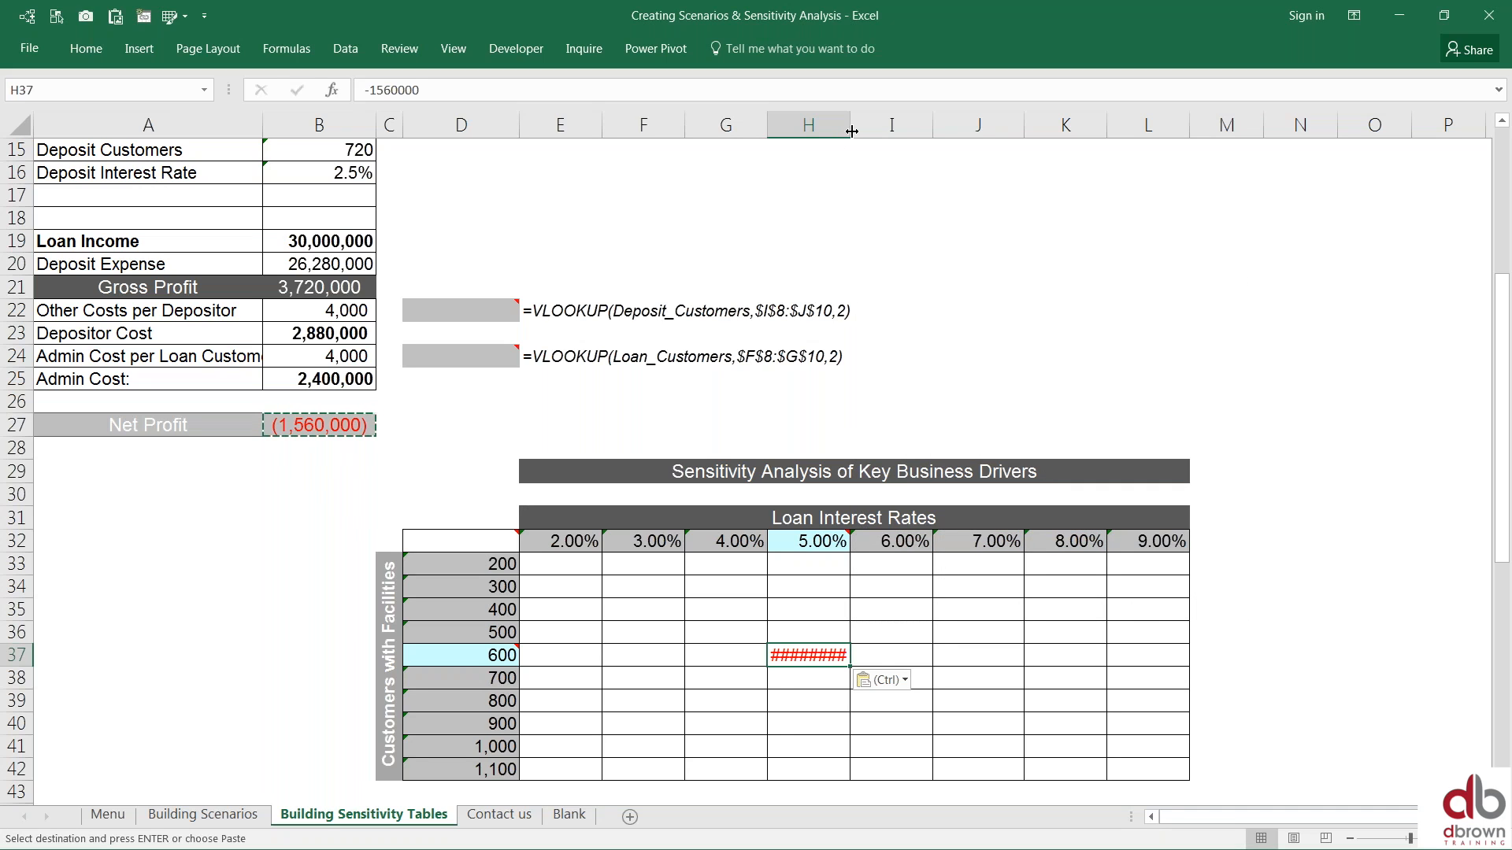
pyautogui.moveTo(852, 133); pyautogui.dragTo(889, 133)
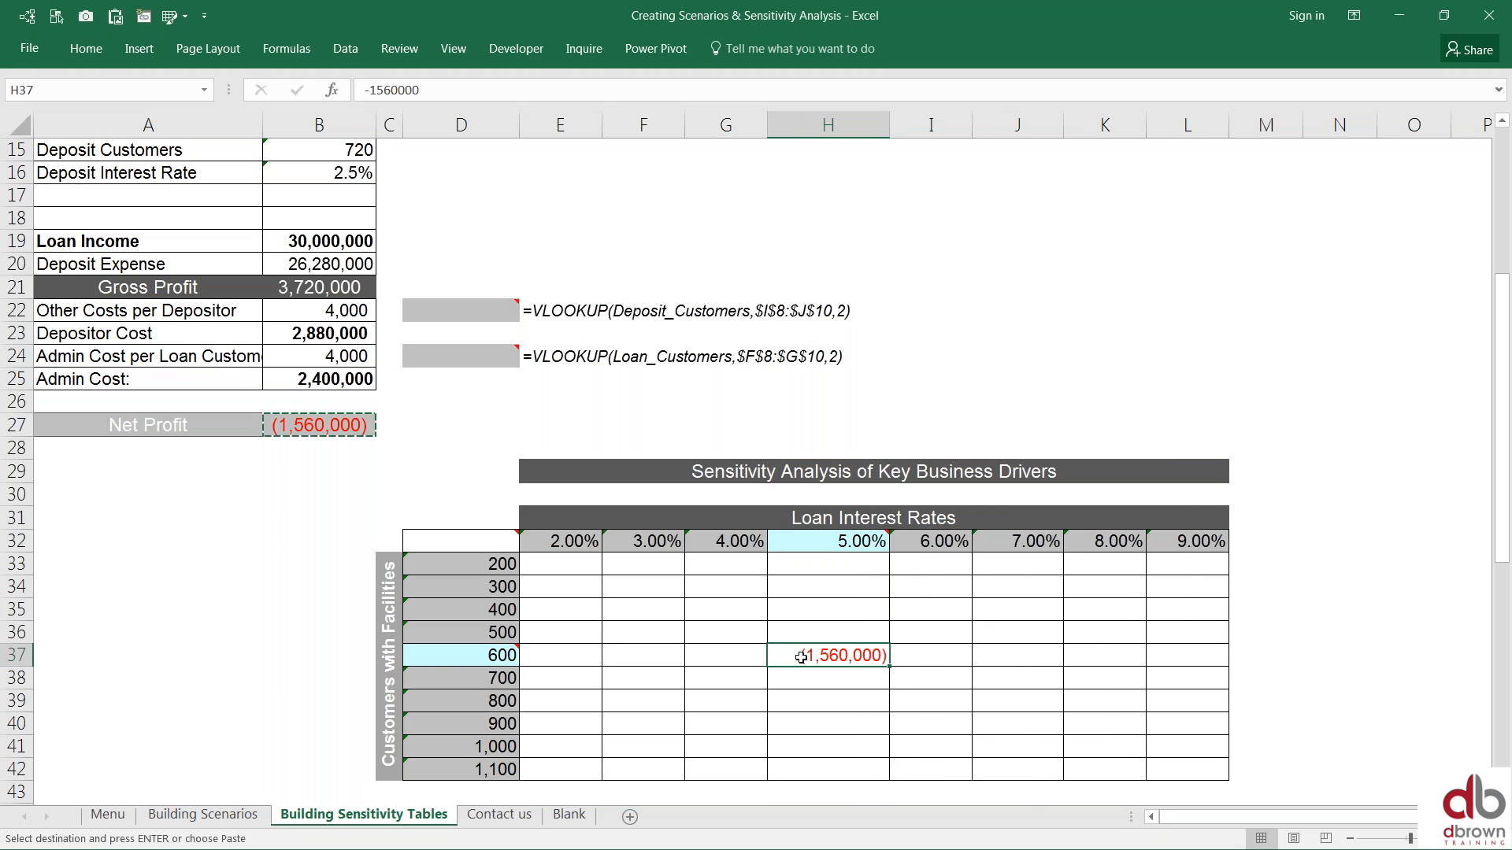
# Step: Highlight row 37 and column H to trace where 600 customers and the 5.00% rate intersect
pyautogui.moveTo(475, 657)
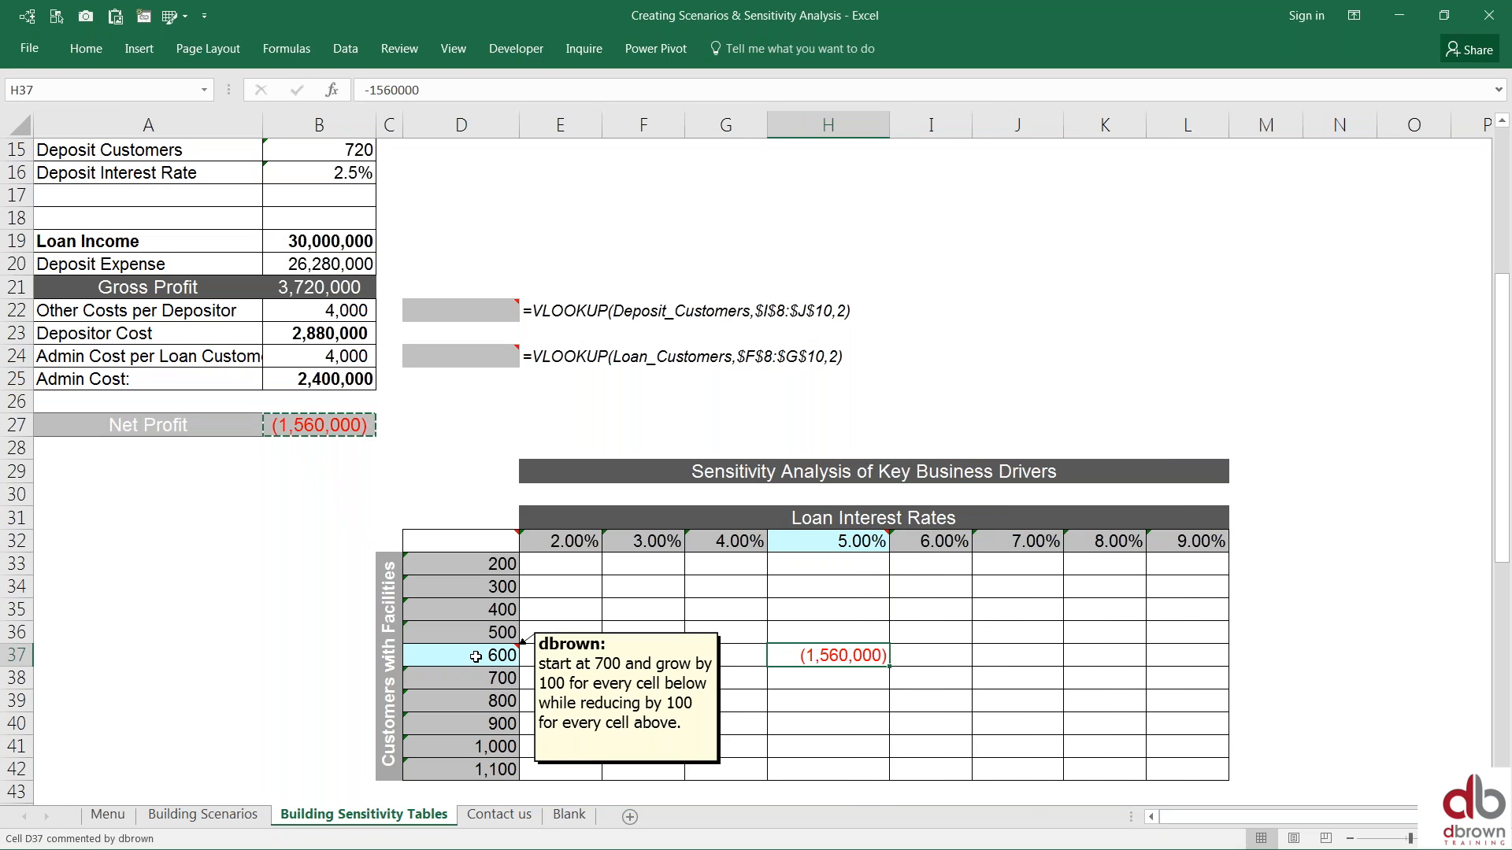
pyautogui.hotkey('shift', 'space')
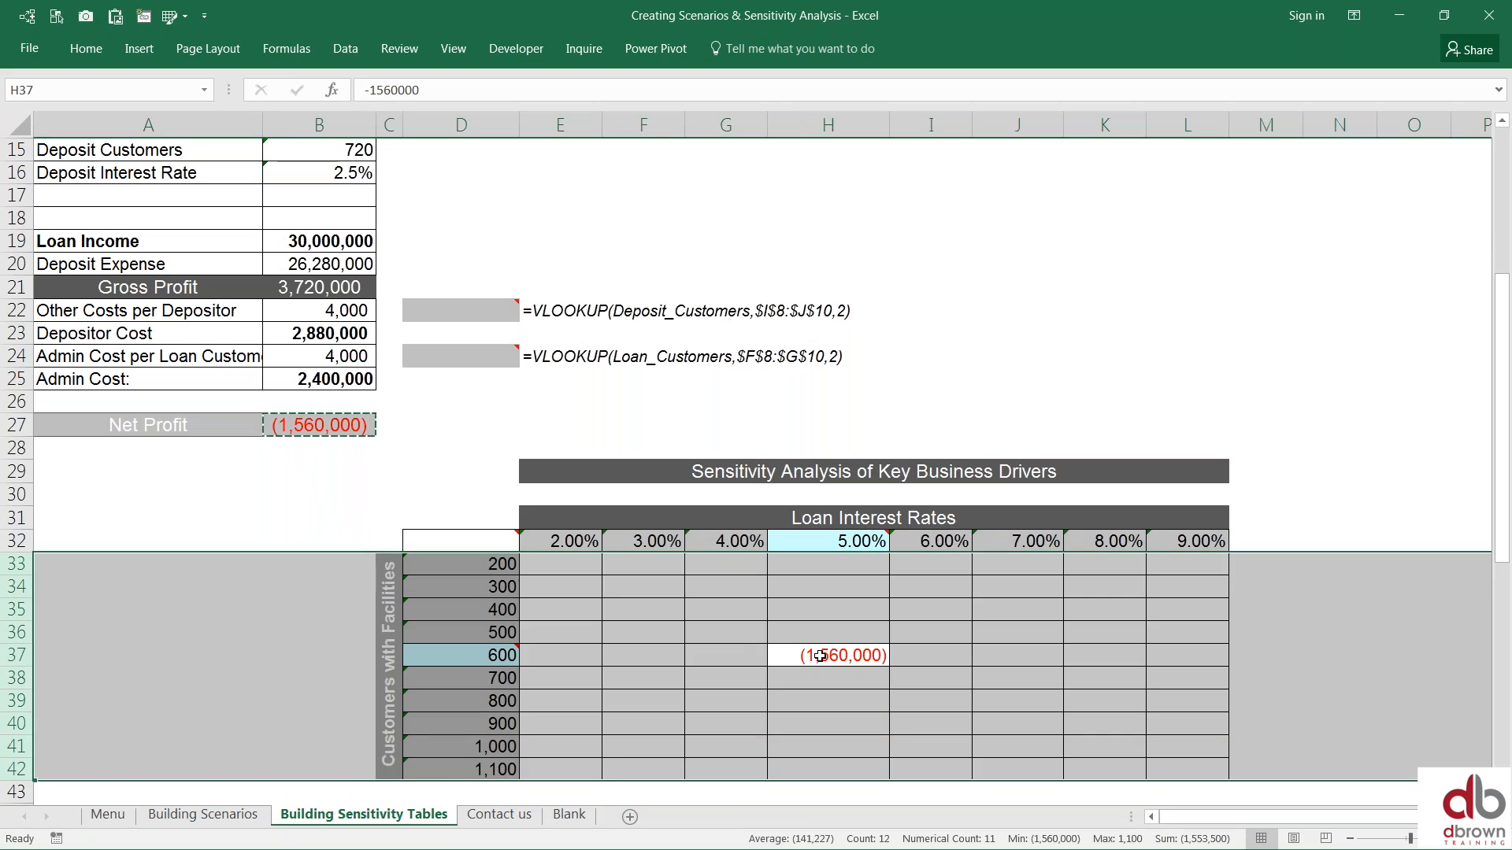
pyautogui.click(820, 656)
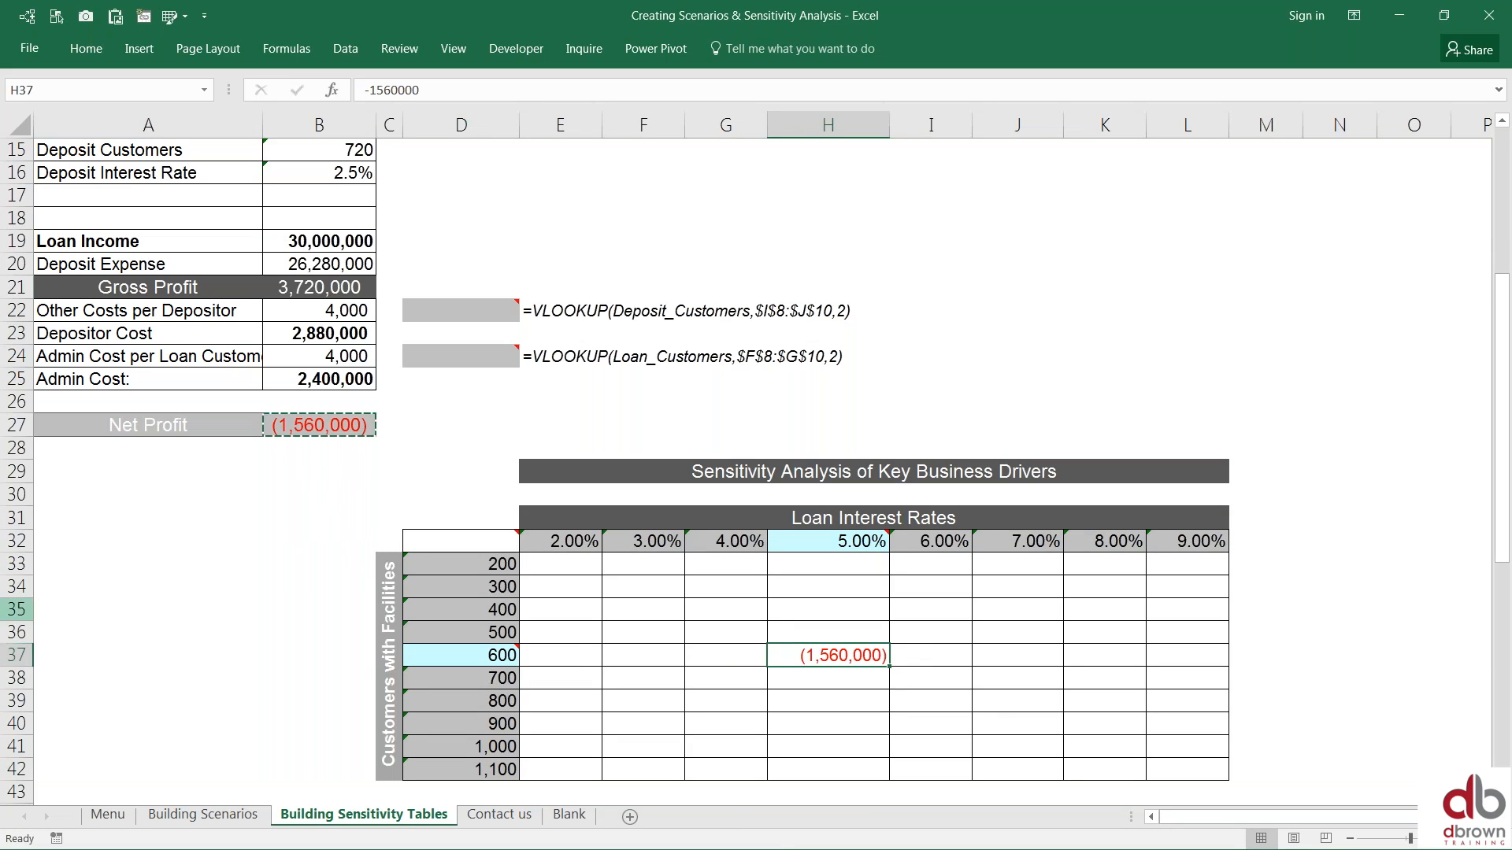
pyautogui.click(17, 655)
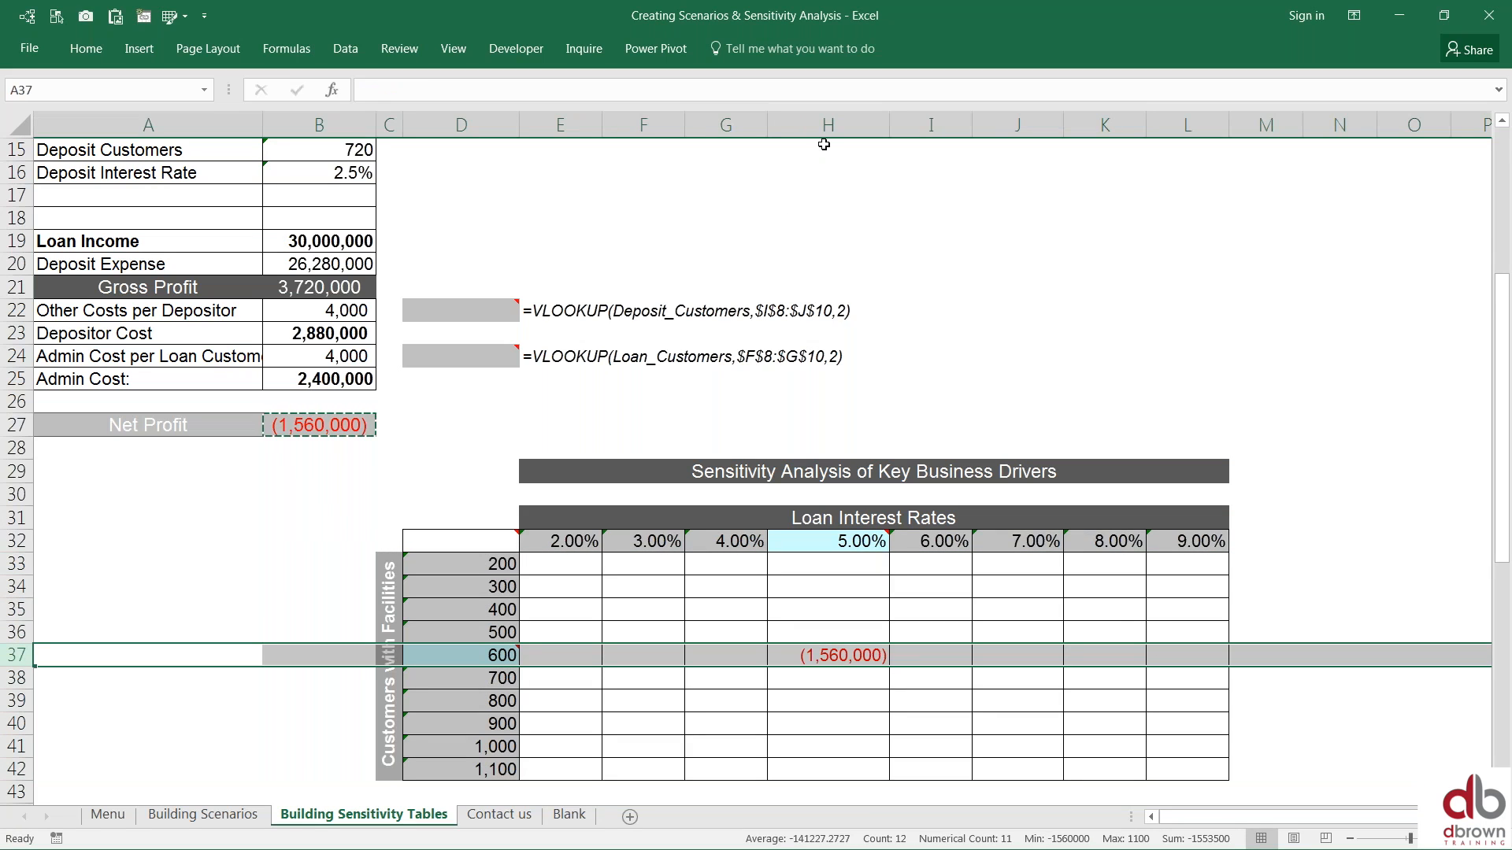
pyautogui.click(839, 120)
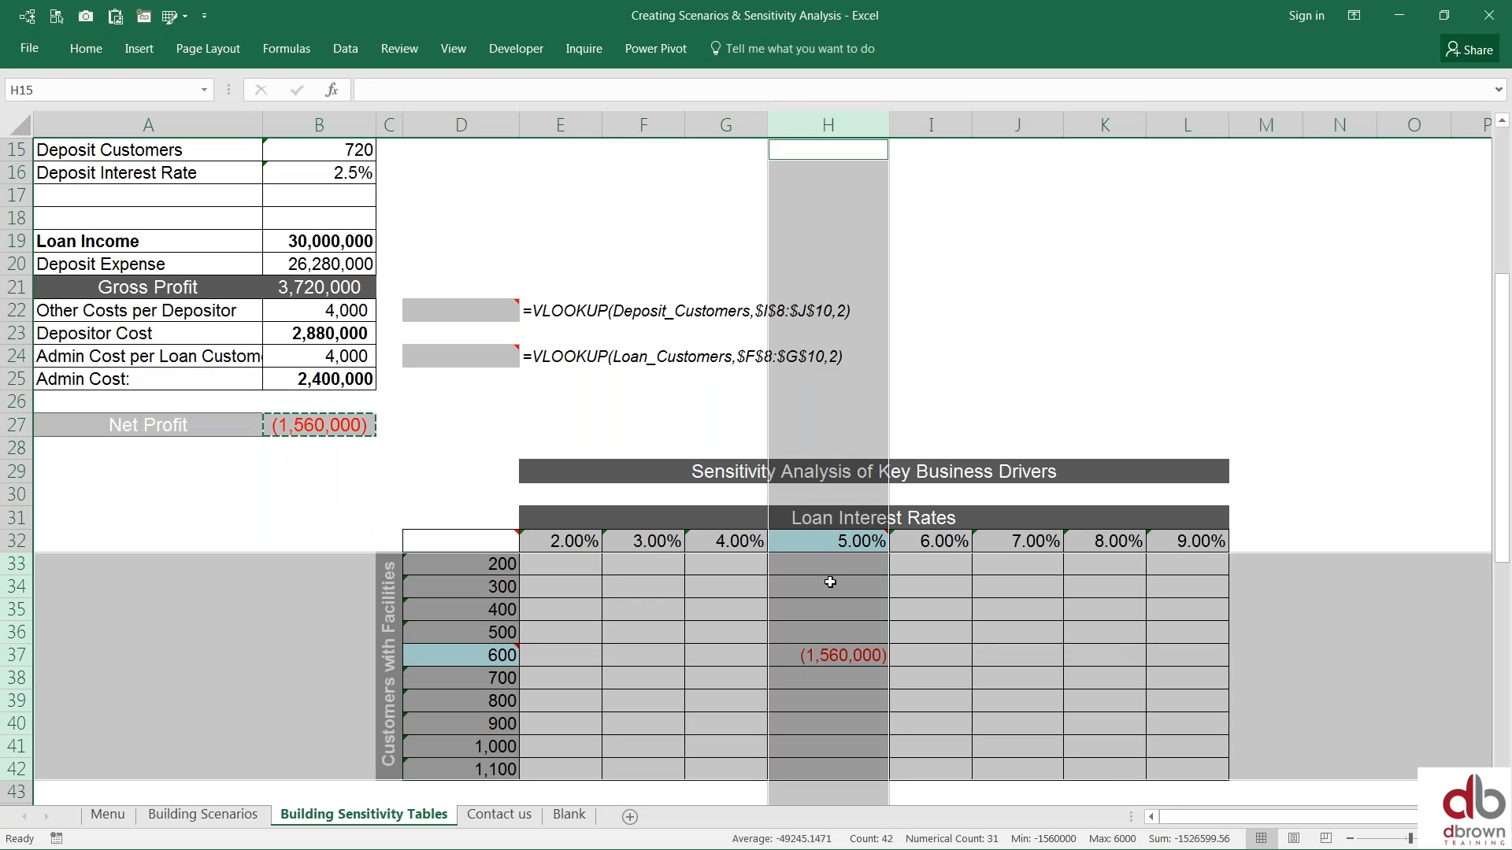
pyautogui.click(823, 654)
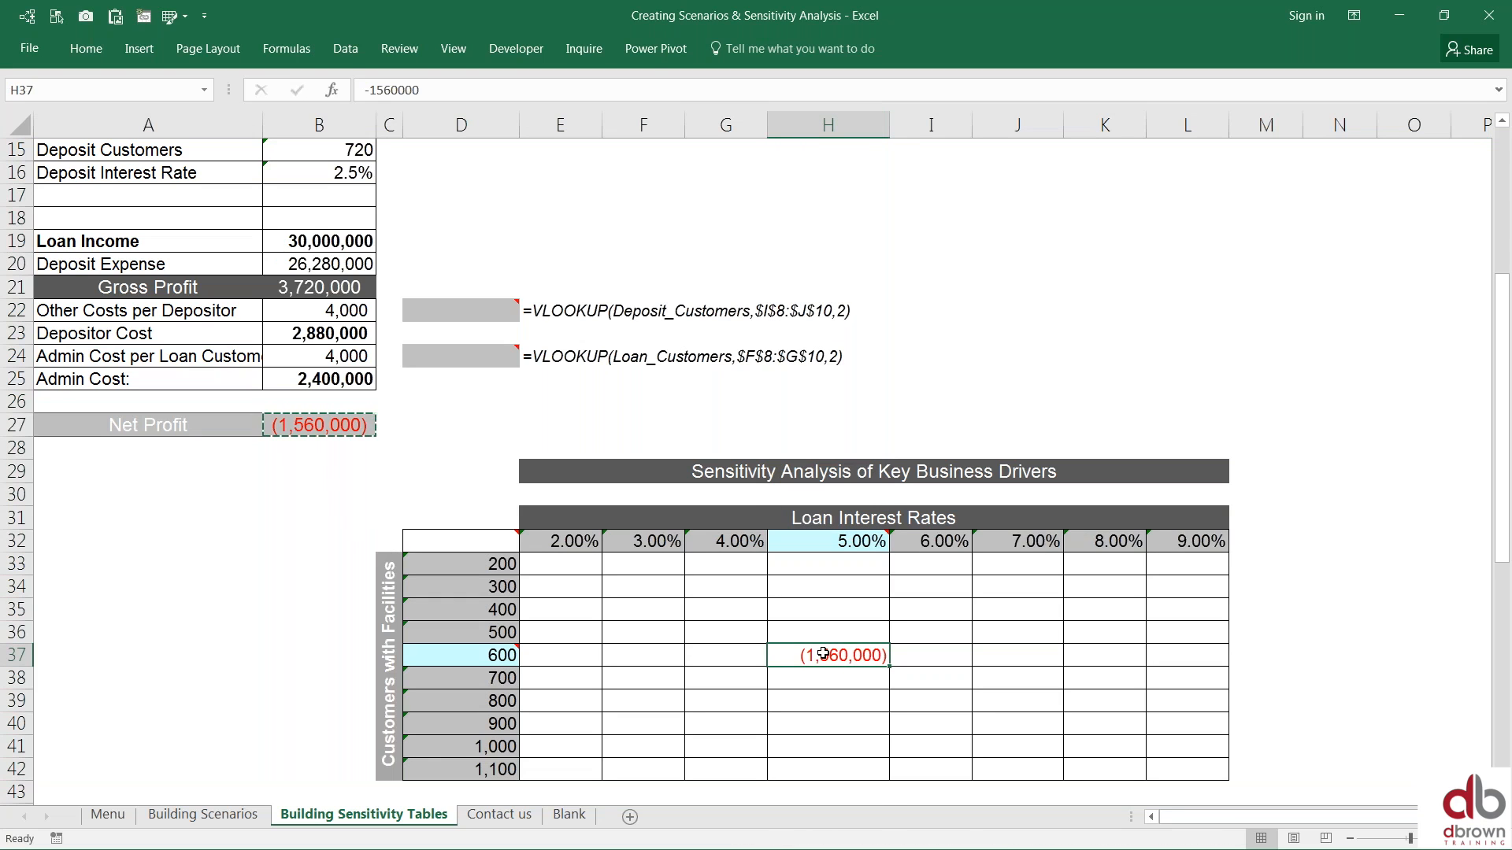
# Step: Set the Customers with Loans input in B9 to 700
pyautogui.press('Left')
pyautogui.press('Left')
pyautogui.press('Left')
pyautogui.press('Left')
pyautogui.press('Left')
pyautogui.press('Left')
pyautogui.press('Left')
pyautogui.press('Up')
pyautogui.press('Up')
pyautogui.press('Up')
pyautogui.press('Up')
pyautogui.press('Up')
pyautogui.press('Up')
pyautogui.press('Up')
pyautogui.press('Up')
pyautogui.press('Up')
pyautogui.press('Up')
pyautogui.press('Up')
pyautogui.press('Up')
pyautogui.press('Up')
pyautogui.press('Up')
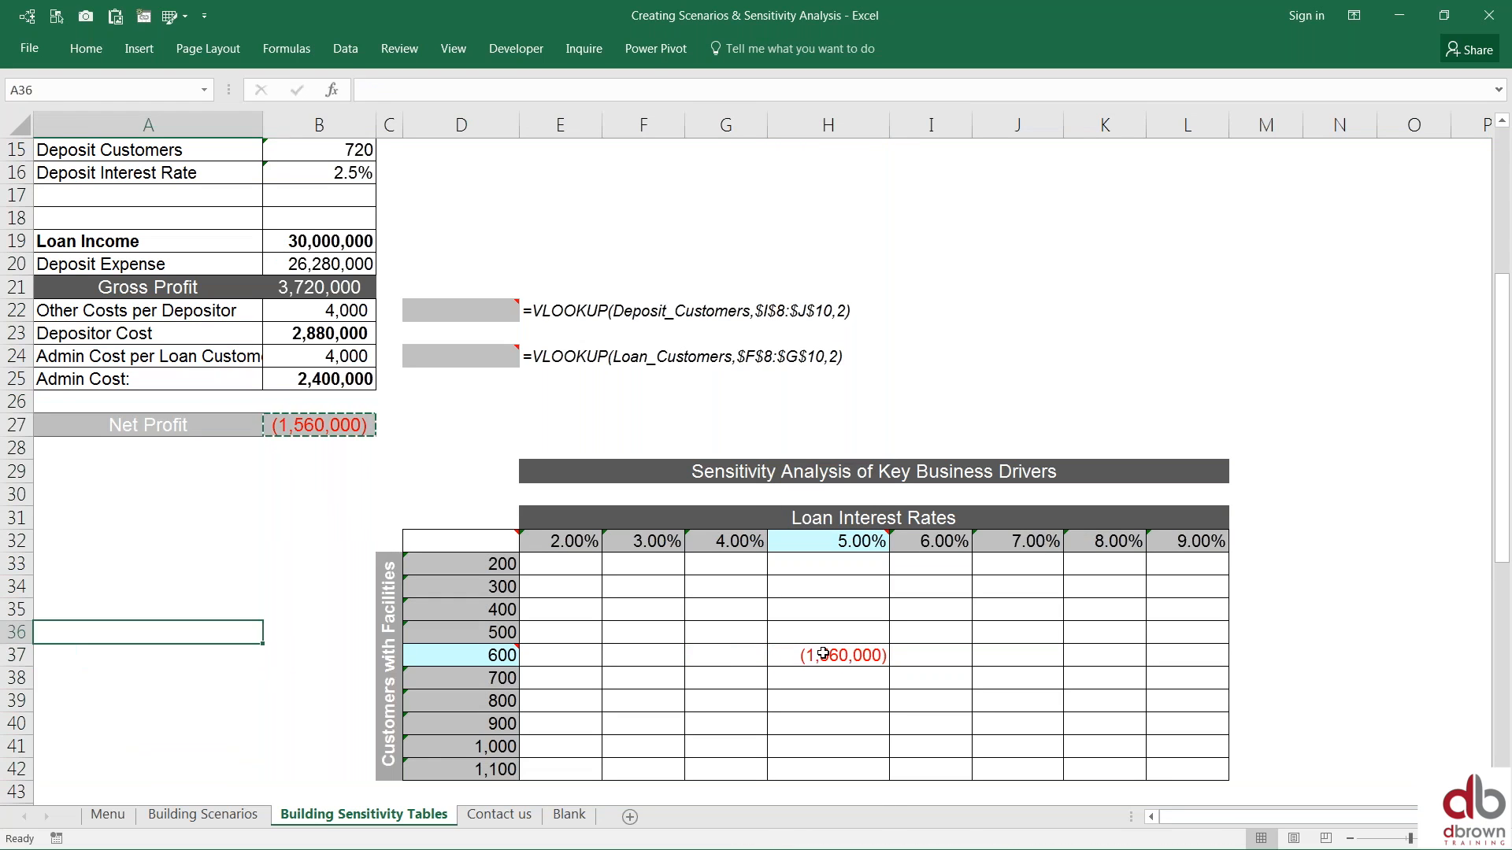
pyautogui.press('Up')
pyautogui.press('Up')
pyautogui.press('Up')
pyautogui.press('Up')
pyautogui.press('Up')
pyautogui.press('Up')
pyautogui.press('Up')
pyautogui.press('Up')
pyautogui.press('Up')
pyautogui.press('Up')
pyautogui.press('Up')
pyautogui.press('Up')
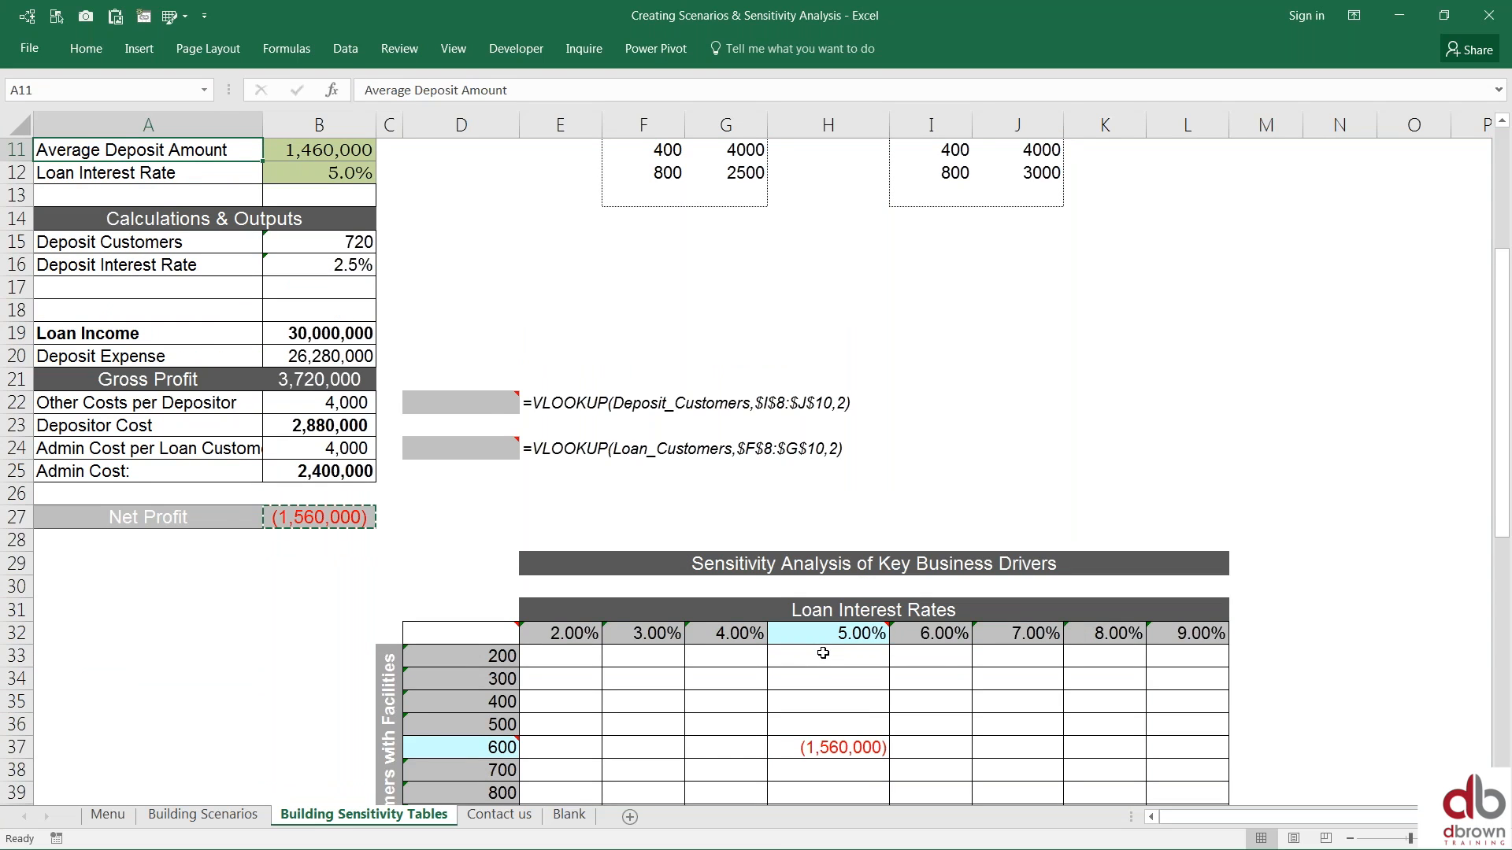
pyautogui.press('Up')
pyautogui.press('Up')
pyautogui.scroll(1, 822, 653)
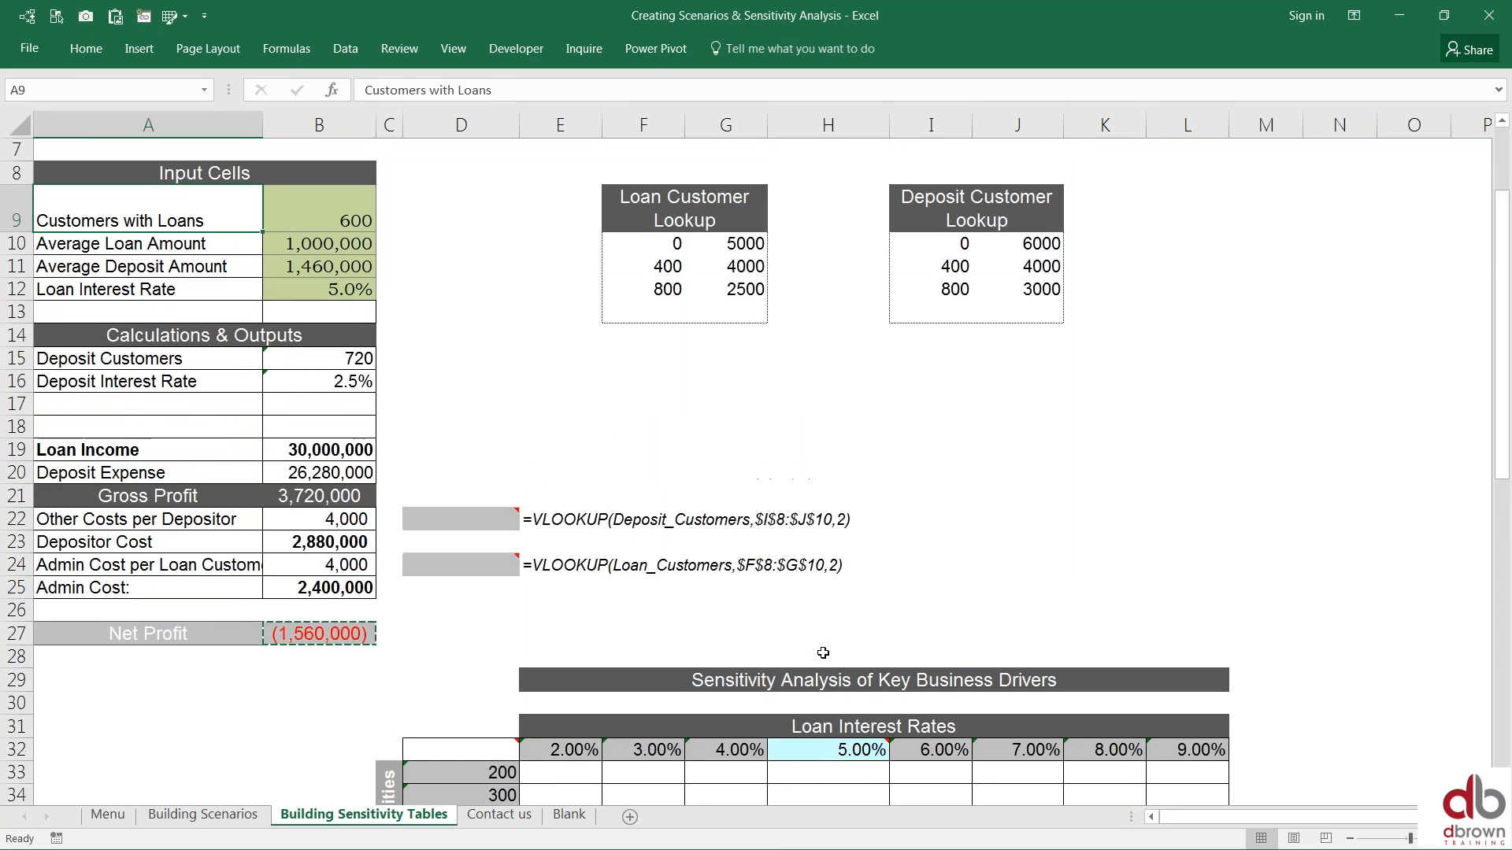
pyautogui.press('Right')
pyautogui.write('700')
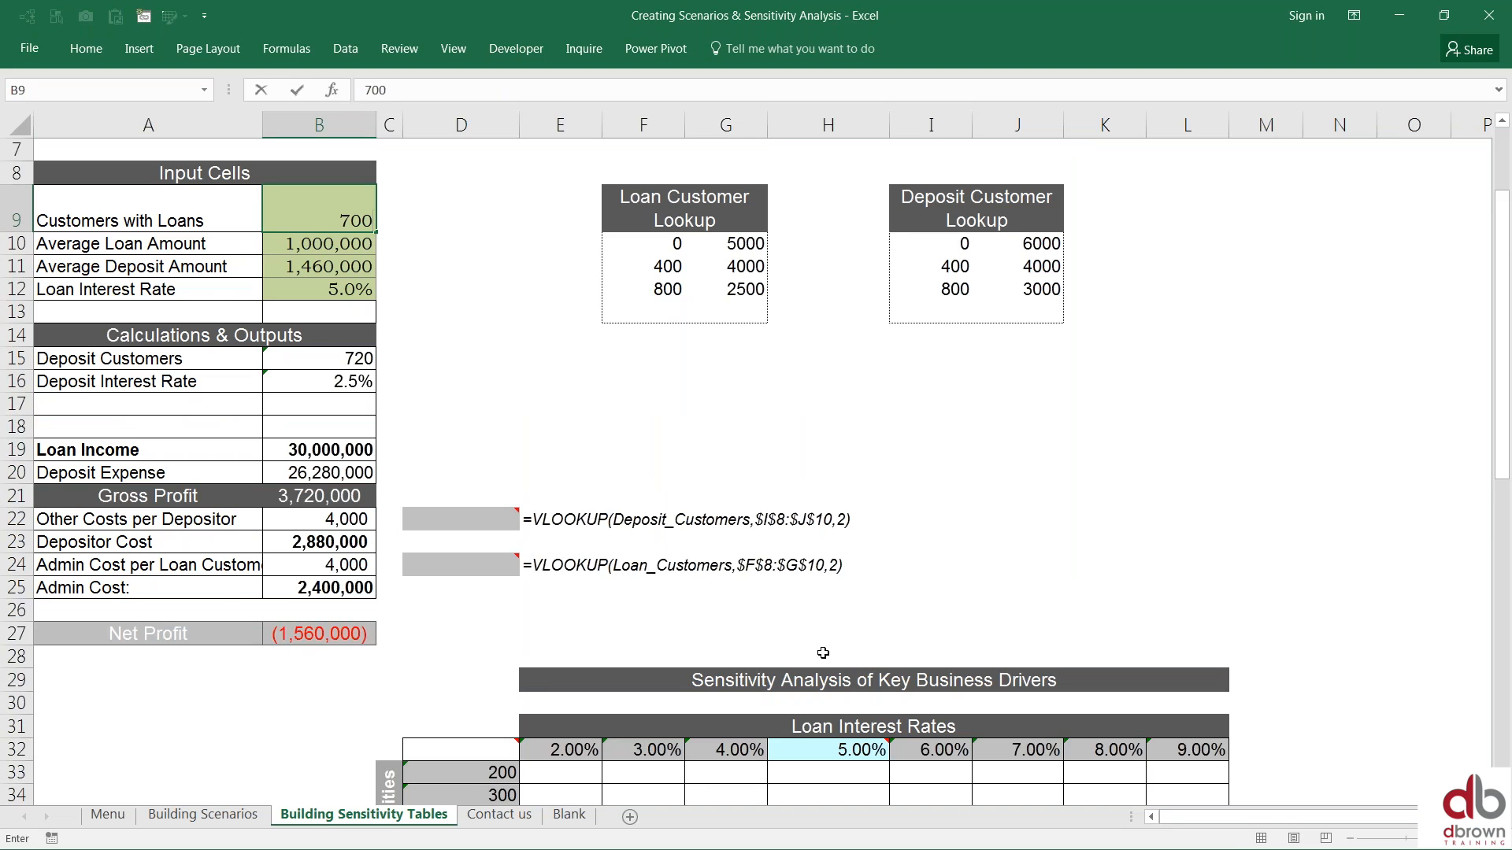
pyautogui.hotkey('ctrl', 'Return')
# Step: Copy Net Profit from B27 and paste it as a value into H38 for 700 customers at 5.00%
pyautogui.press('Down')
pyautogui.press('Down')
pyautogui.press('Down')
pyautogui.press('Down')
pyautogui.press('Down')
pyautogui.press('Down')
pyautogui.press('Down')
pyautogui.press('Down')
pyautogui.press('Down')
pyautogui.press('Down')
pyautogui.press('Down')
pyautogui.press('Down')
pyautogui.press('Down')
pyautogui.press('Down')
pyautogui.press('Down')
pyautogui.press('Down')
pyautogui.press('Down')
pyautogui.press('Down')
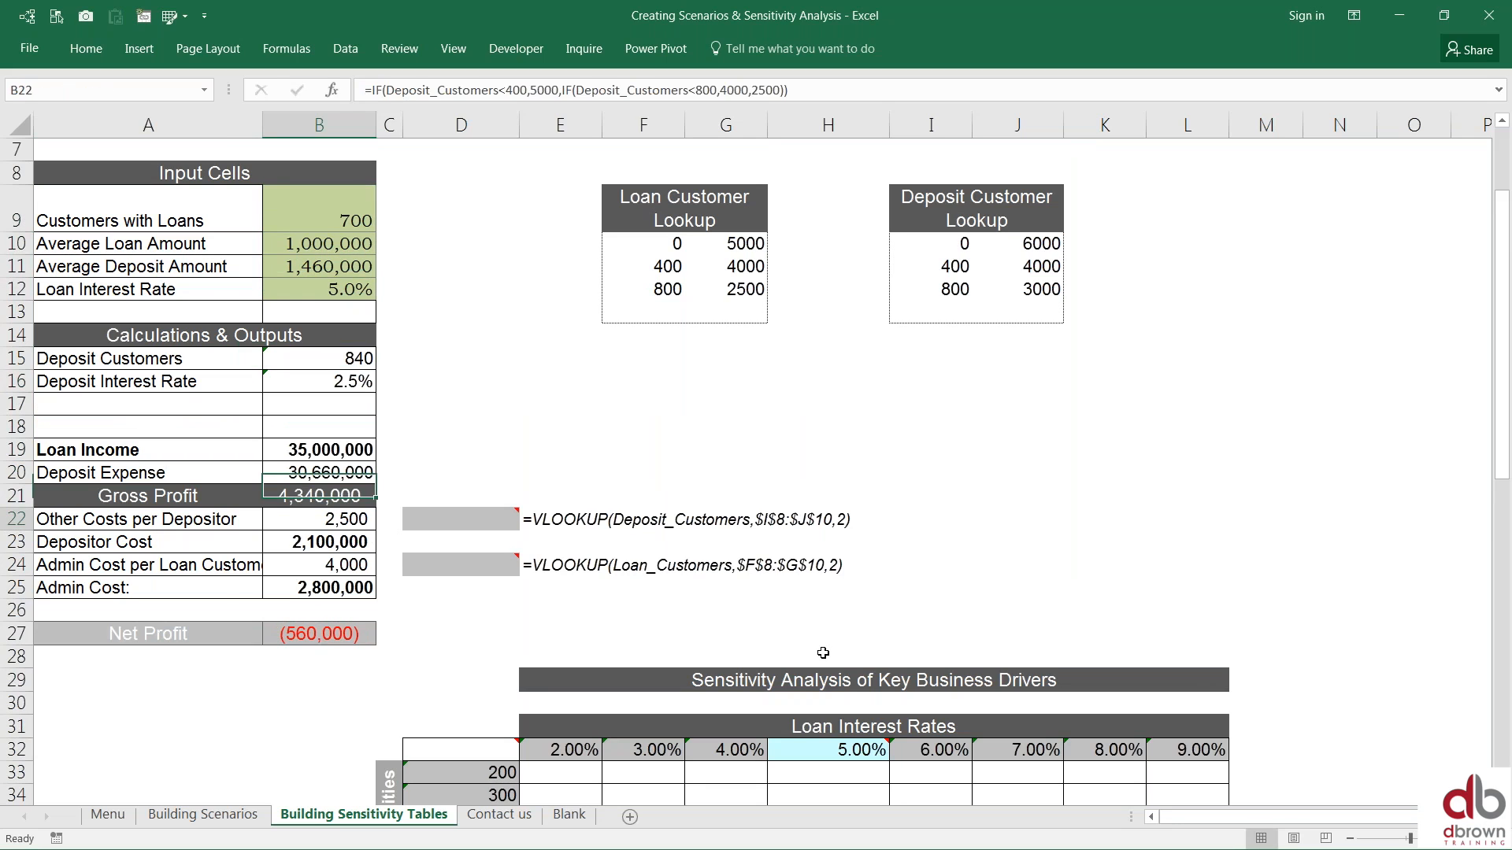
pyautogui.hotkey('ctrl', 'c')
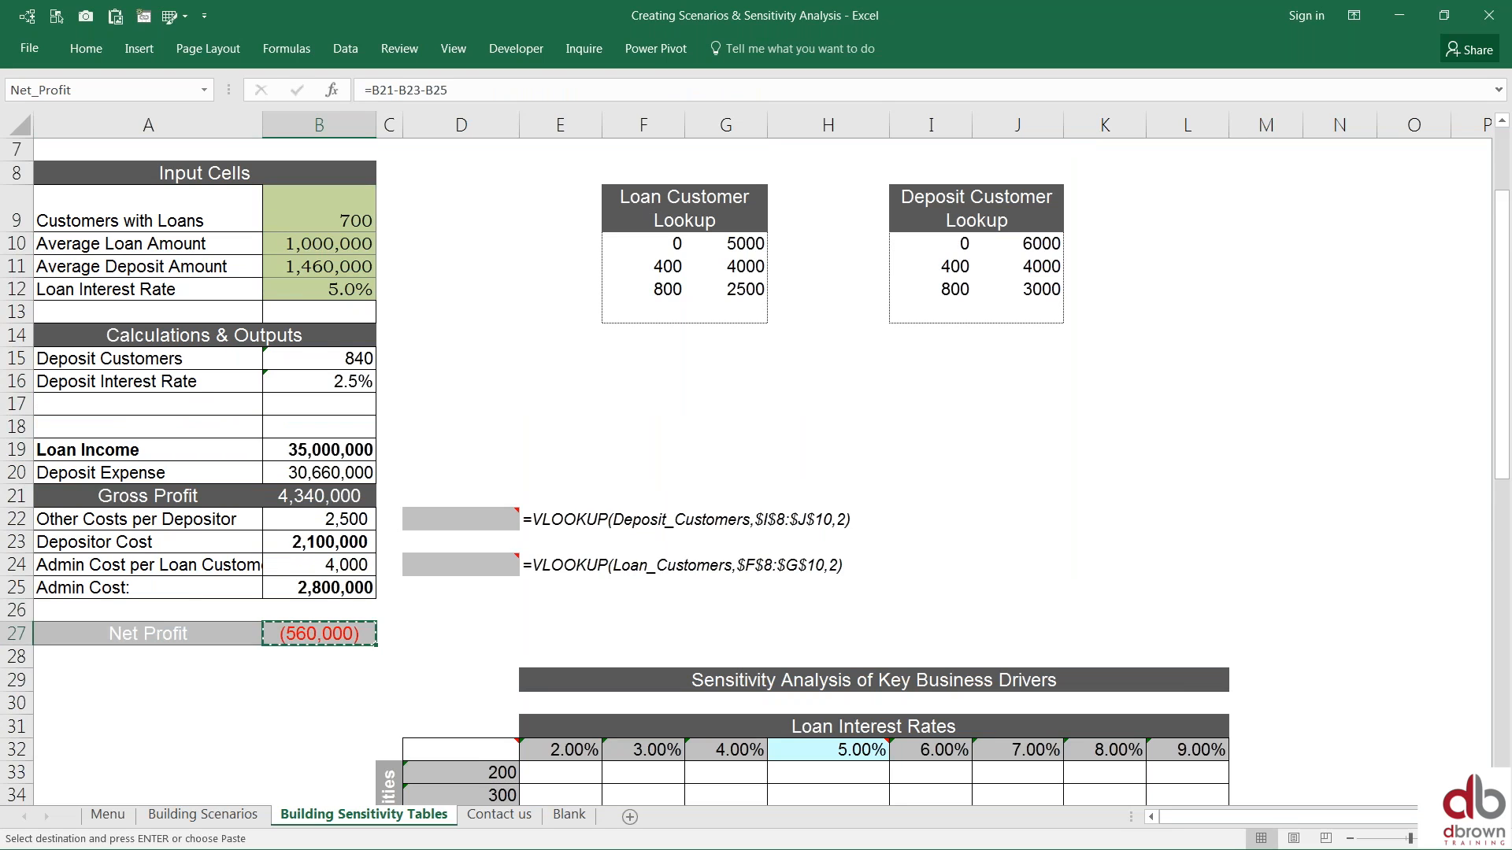
pyautogui.press('Down')
pyautogui.press('Down')
pyautogui.press('Down')
pyautogui.press('Down')
pyautogui.press('Down')
pyautogui.press('Down')
pyautogui.press('Down')
pyautogui.press('Down')
pyautogui.press('Down')
pyautogui.press('Down')
pyautogui.press('Down')
pyautogui.press('Down')
pyautogui.press('Down')
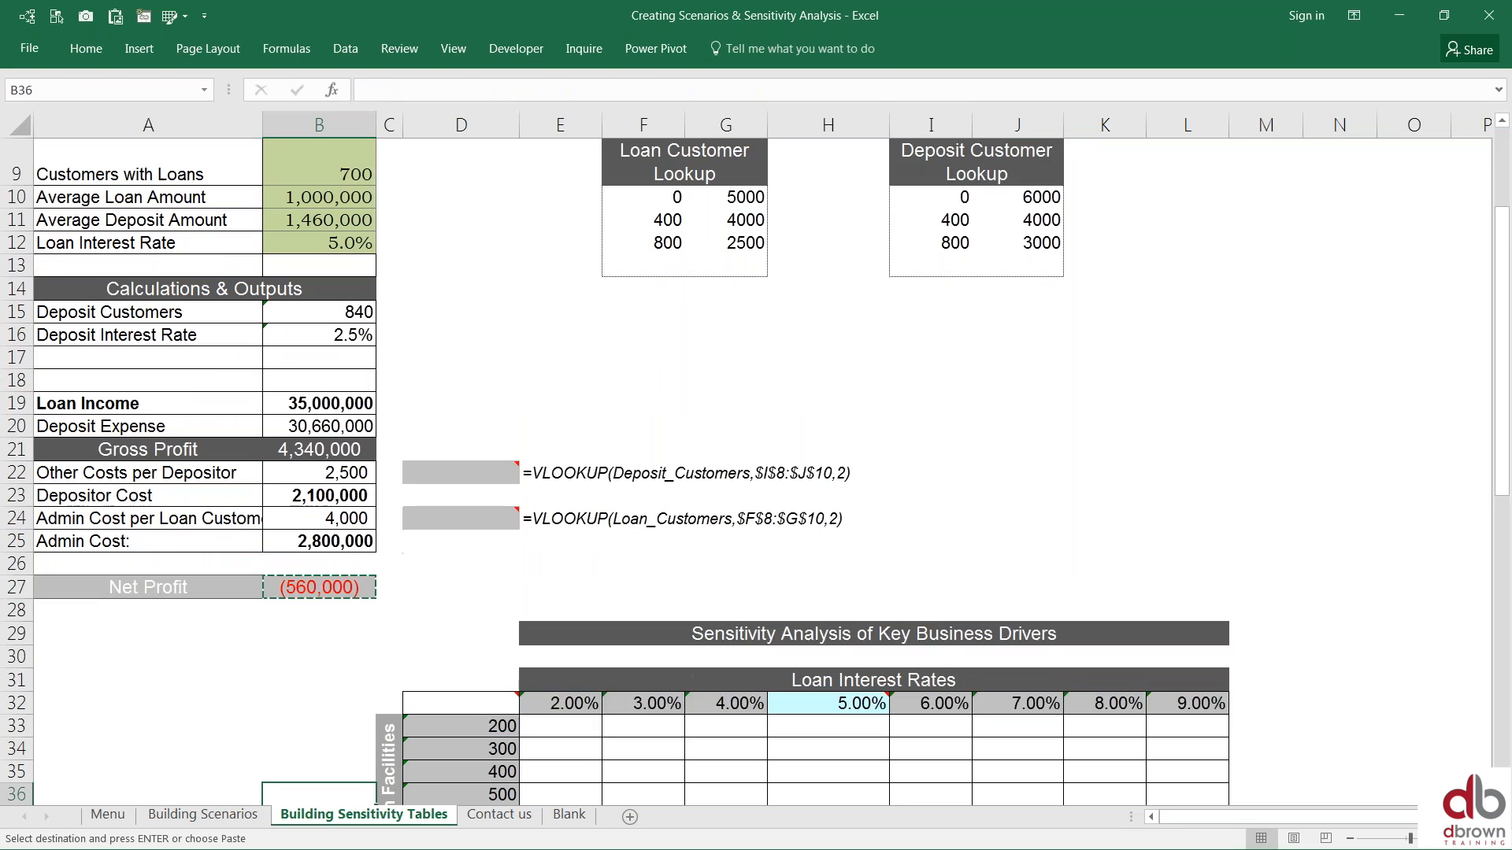
pyautogui.press('Right')
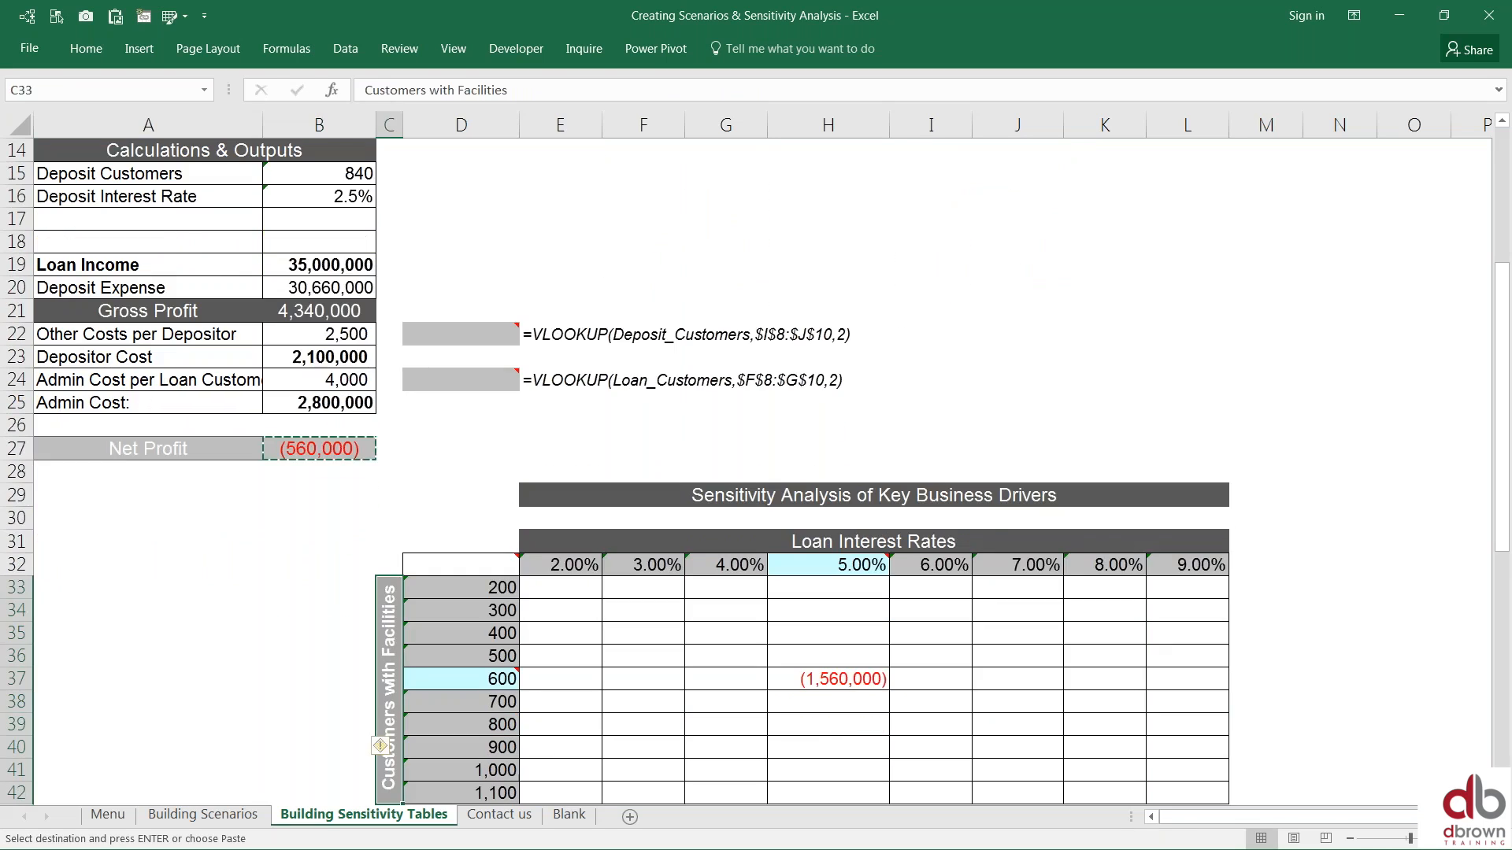
pyautogui.click(828, 701)
pyautogui.hotkey('alt', 'e')
pyautogui.press('s')
pyautogui.press('v')
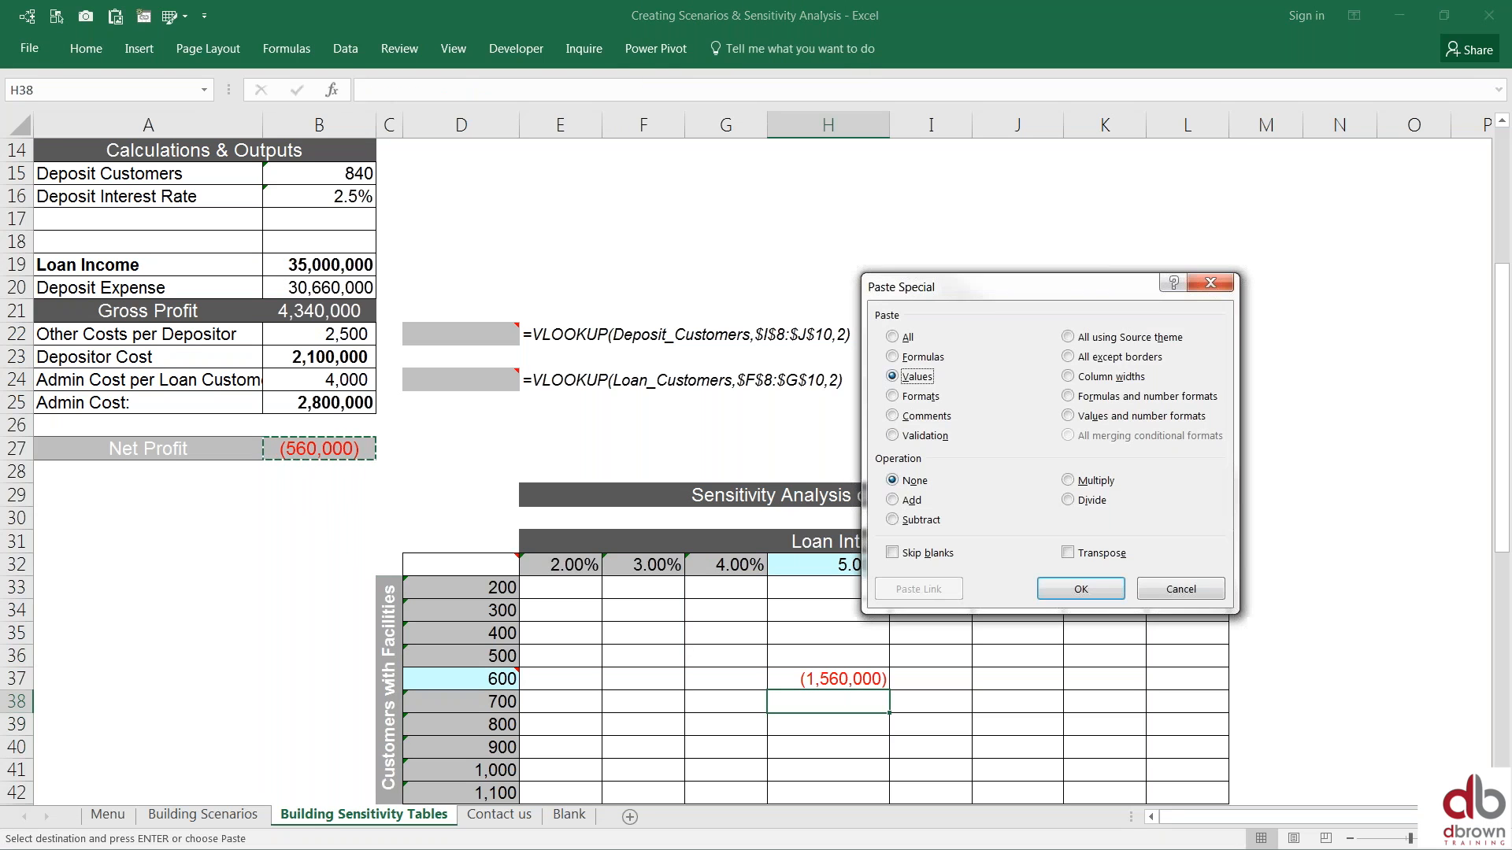
pyautogui.press('Return')
# Step: Look over the remaining cells of the sensitivity table and clear the copy marquee from Net Profit
pyautogui.press('Down')
pyautogui.press('Up')
pyautogui.press('Up')
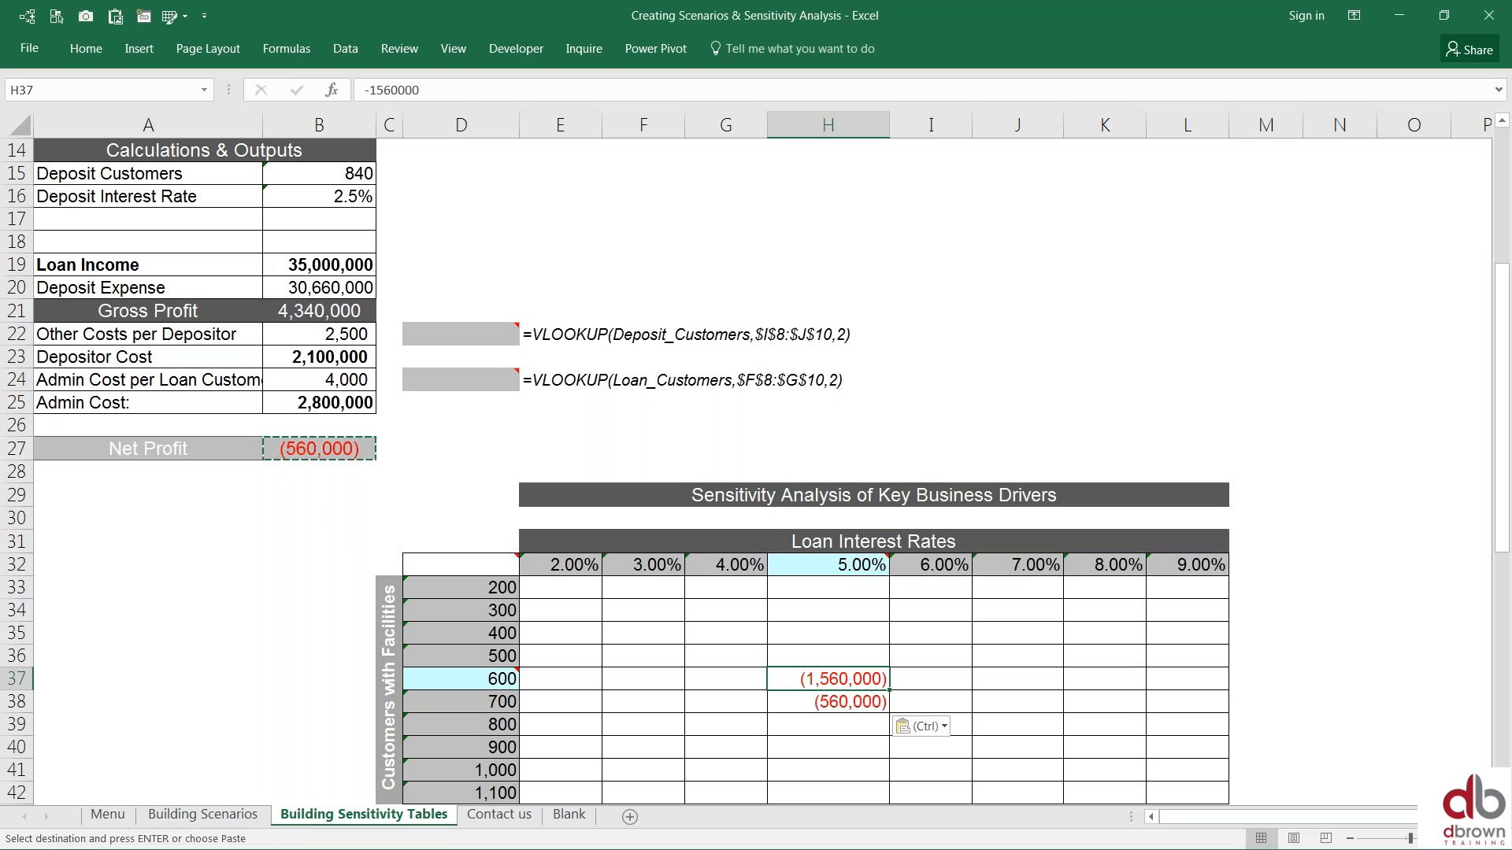
pyautogui.press('Right')
pyautogui.press('Right')
pyautogui.press('Right')
pyautogui.press('Right')
pyautogui.press('Left')
pyautogui.press('Left')
pyautogui.press('Left')
pyautogui.press('Down')
pyautogui.press('Down')
pyautogui.press('Down')
pyautogui.press('Down')
pyautogui.press('Down')
pyautogui.press('Down')
pyautogui.press('Down')
pyautogui.press('Down')
pyautogui.press('Down')
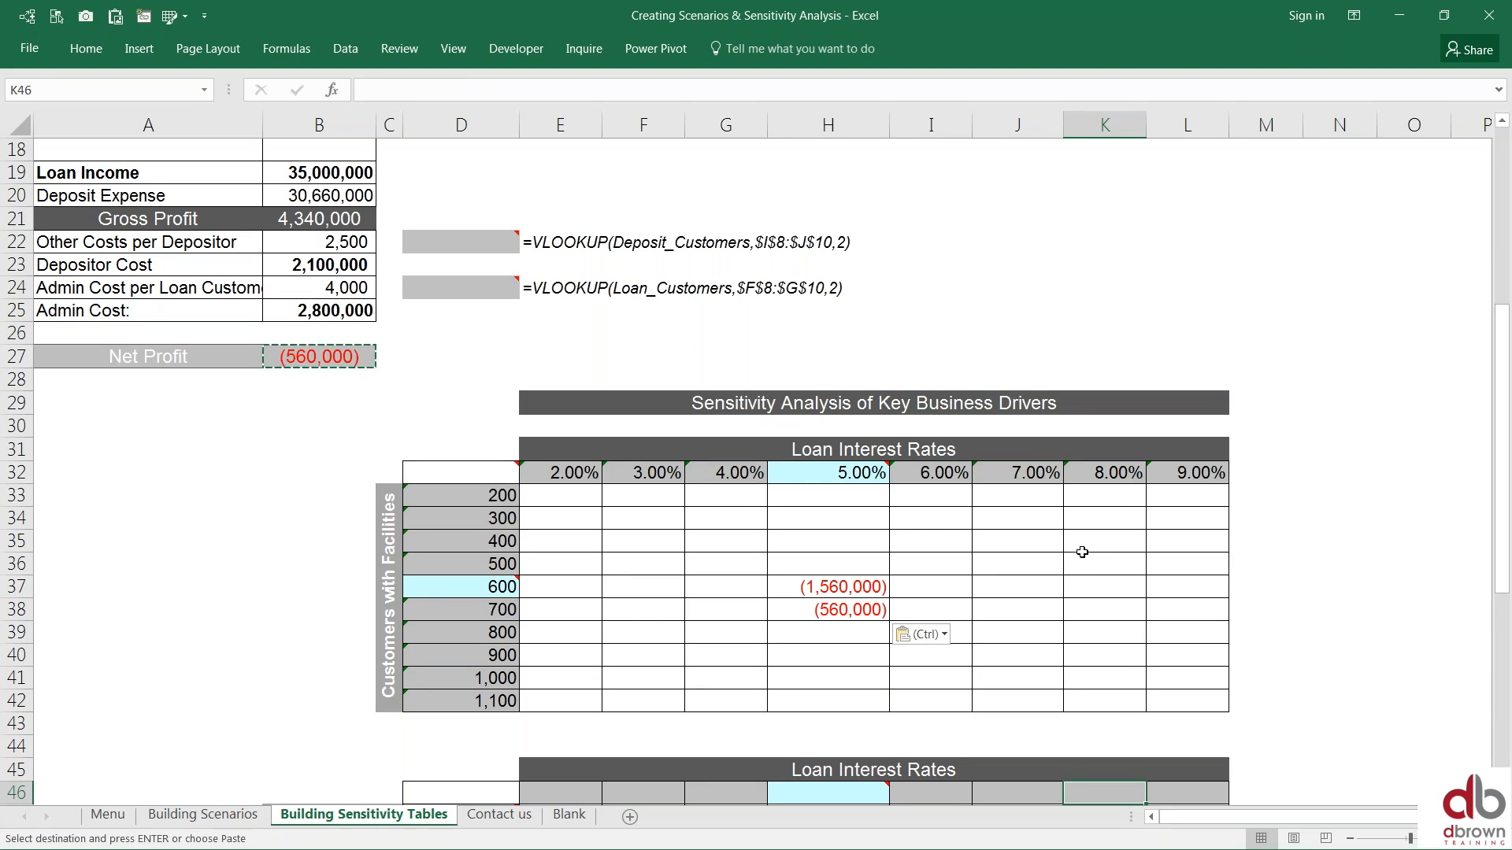
pyautogui.press('Escape')
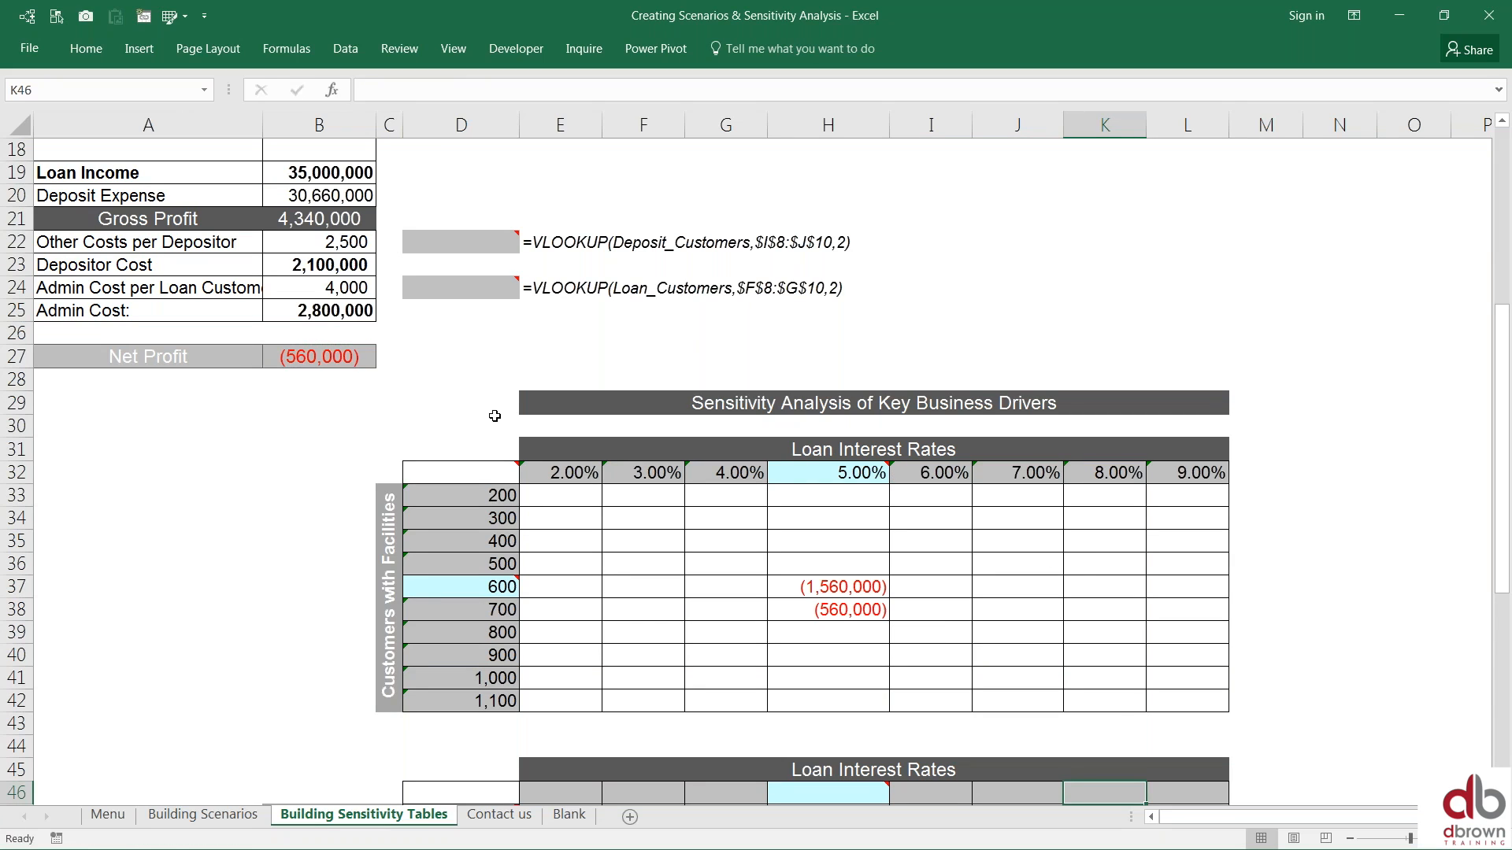
# Step: Review both table axes by selecting the customer numbers in D33:D42, followed by the interest rates in E32:L32
pyautogui.click(579, 495)
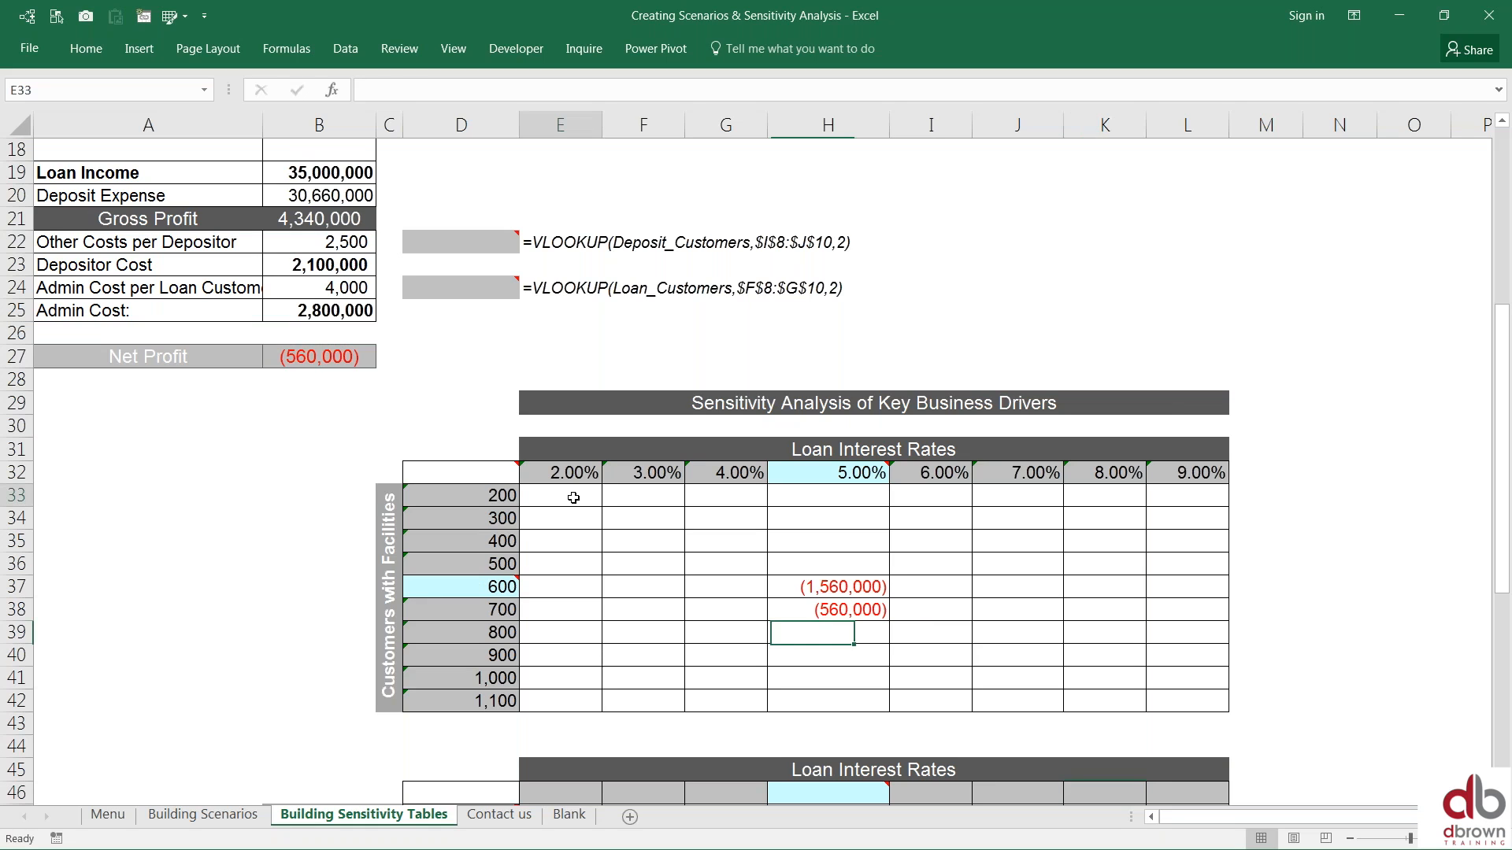
pyautogui.press('Left')
pyautogui.hotkey('ctrl', 'shift', 'Down')
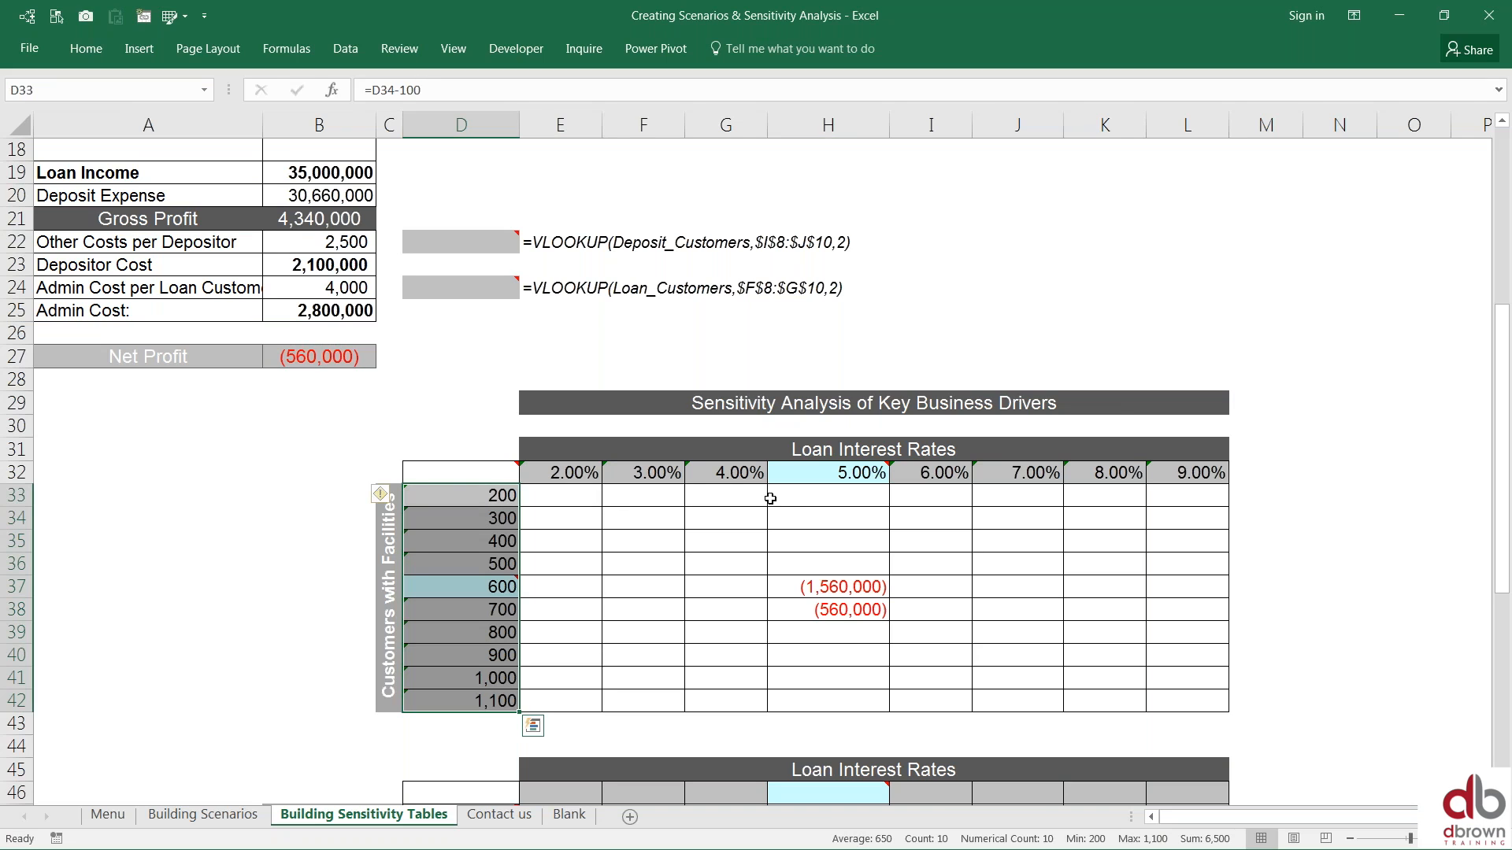
pyautogui.click(564, 477)
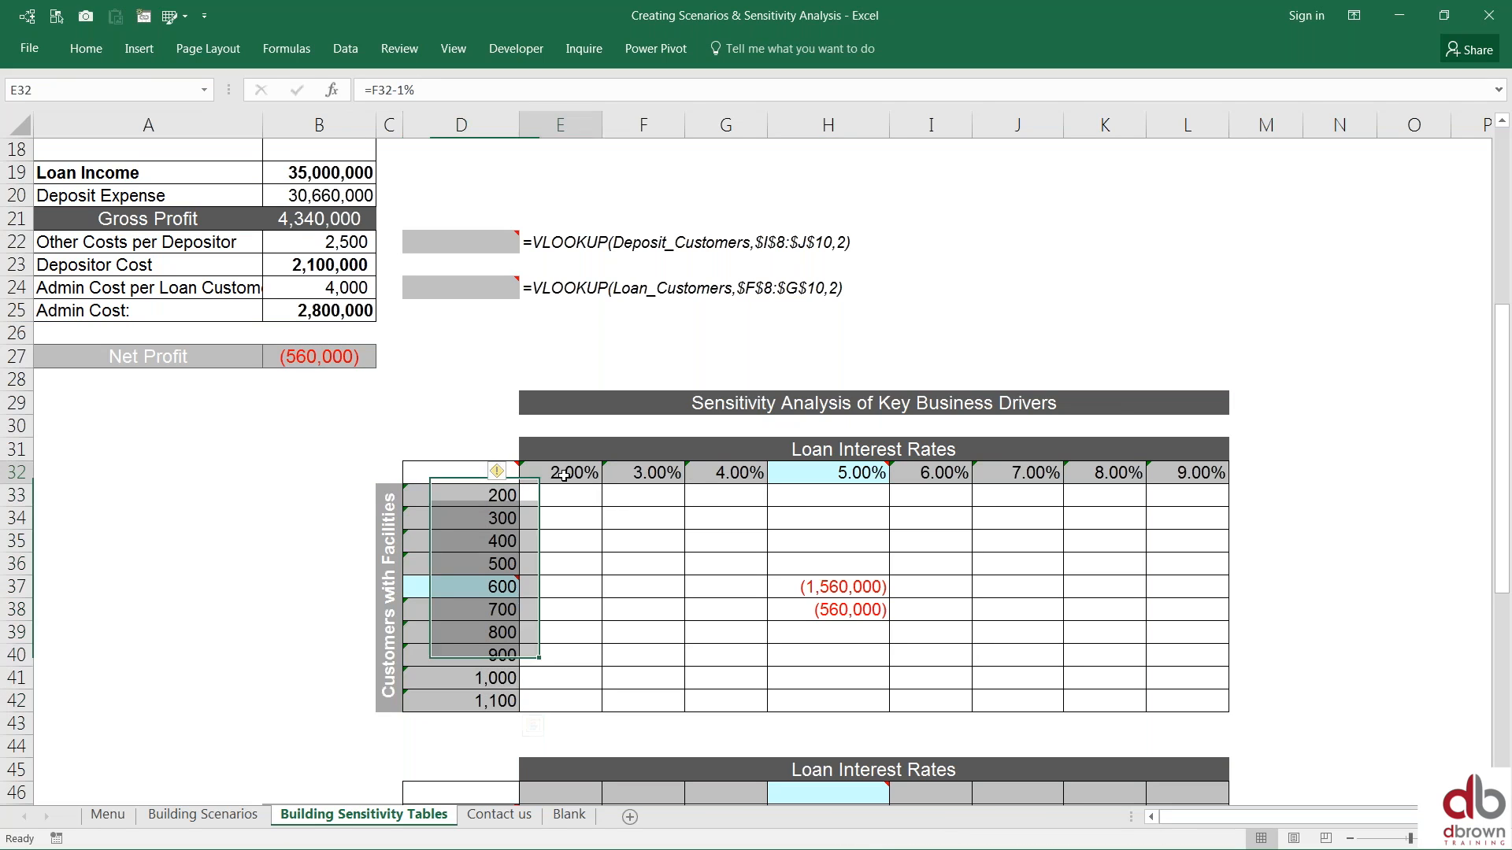
pyautogui.hotkey('ctrl', 'shift', 'Right')
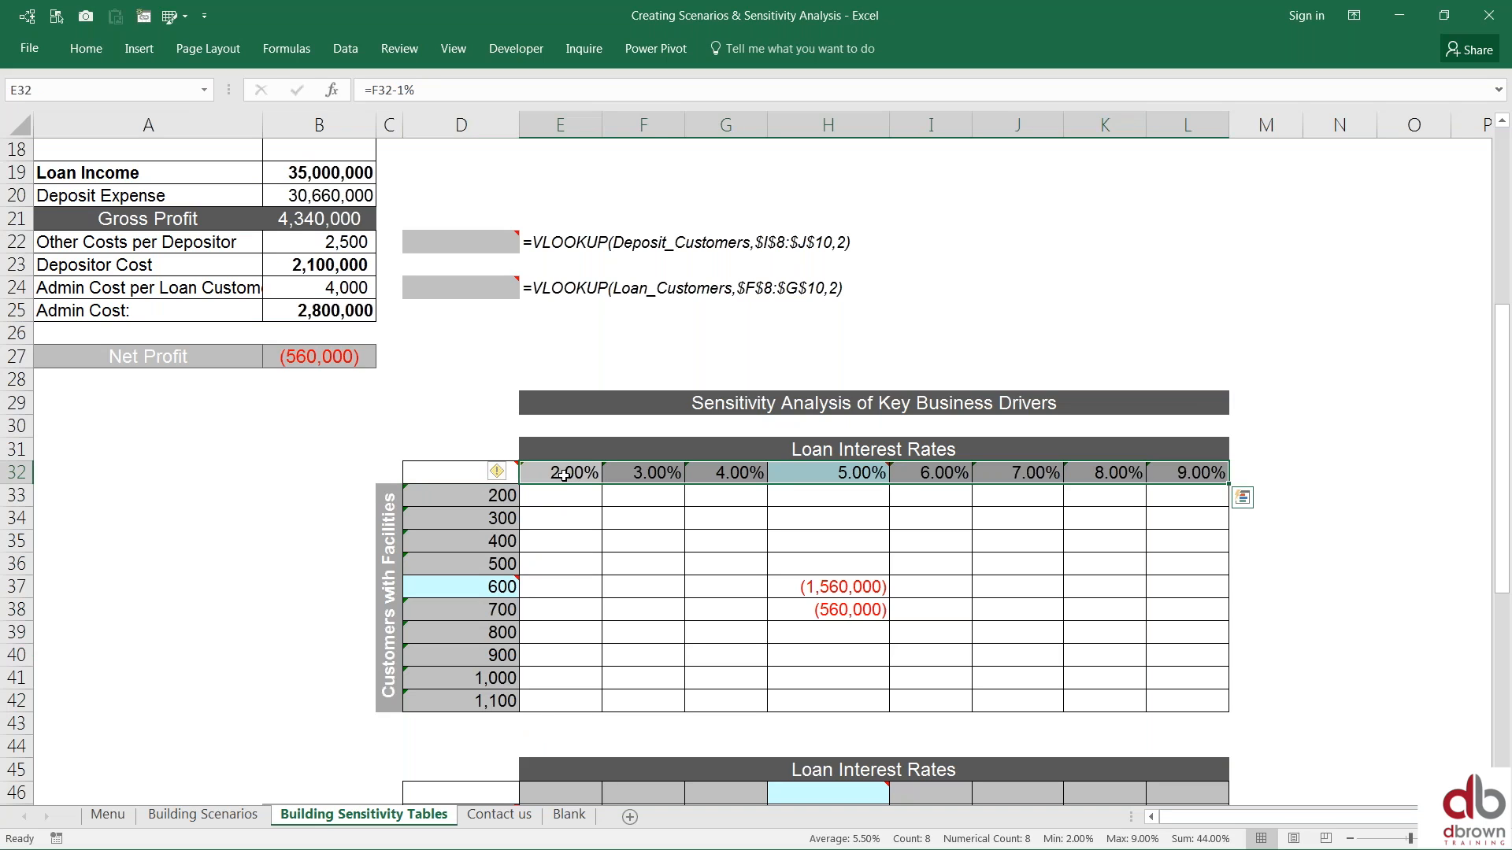
# Step: Review the table's results area E33:L42 and the two manually pasted Net Profit values in H37:H38
pyautogui.press('Down')
pyautogui.hotkey('shift', 'Right')
pyautogui.hotkey('shift', 'Right')
pyautogui.hotkey('shift', 'Right')
pyautogui.hotkey('shift', 'Right')
pyautogui.hotkey('shift', 'Right')
pyautogui.hotkey('shift', 'Right')
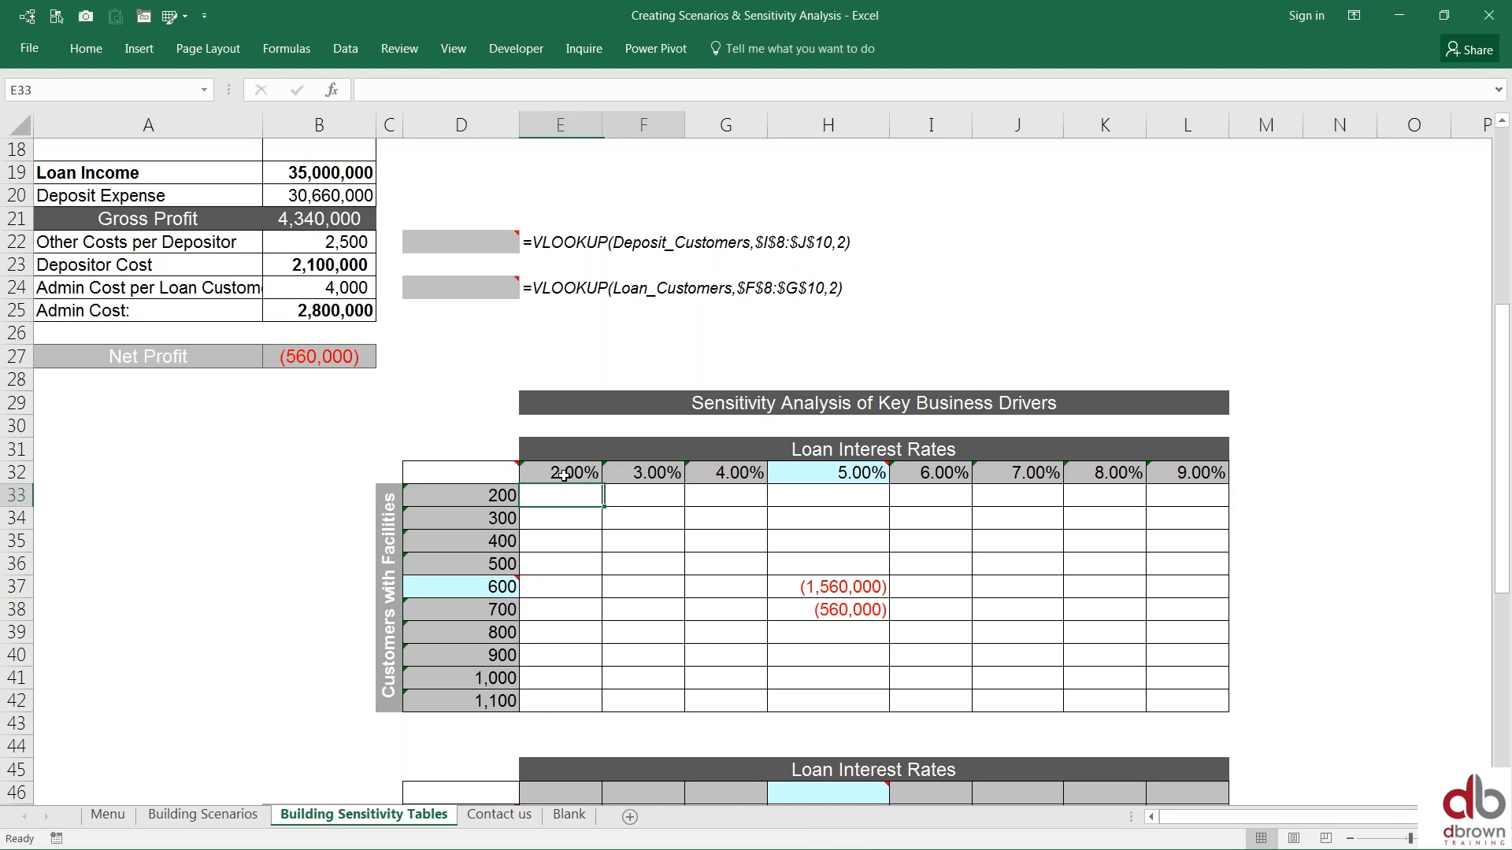
pyautogui.hotkey('shift', 'Down')
pyautogui.hotkey('shift', 'Down')
pyautogui.hotkey('shift', 'Down')
pyautogui.hotkey('shift', 'Down')
pyautogui.hotkey('shift', 'Down')
pyautogui.hotkey('shift', 'Down')
pyautogui.hotkey('shift', 'Down')
pyautogui.hotkey('shift', 'Down')
pyautogui.hotkey('shift', 'Down')
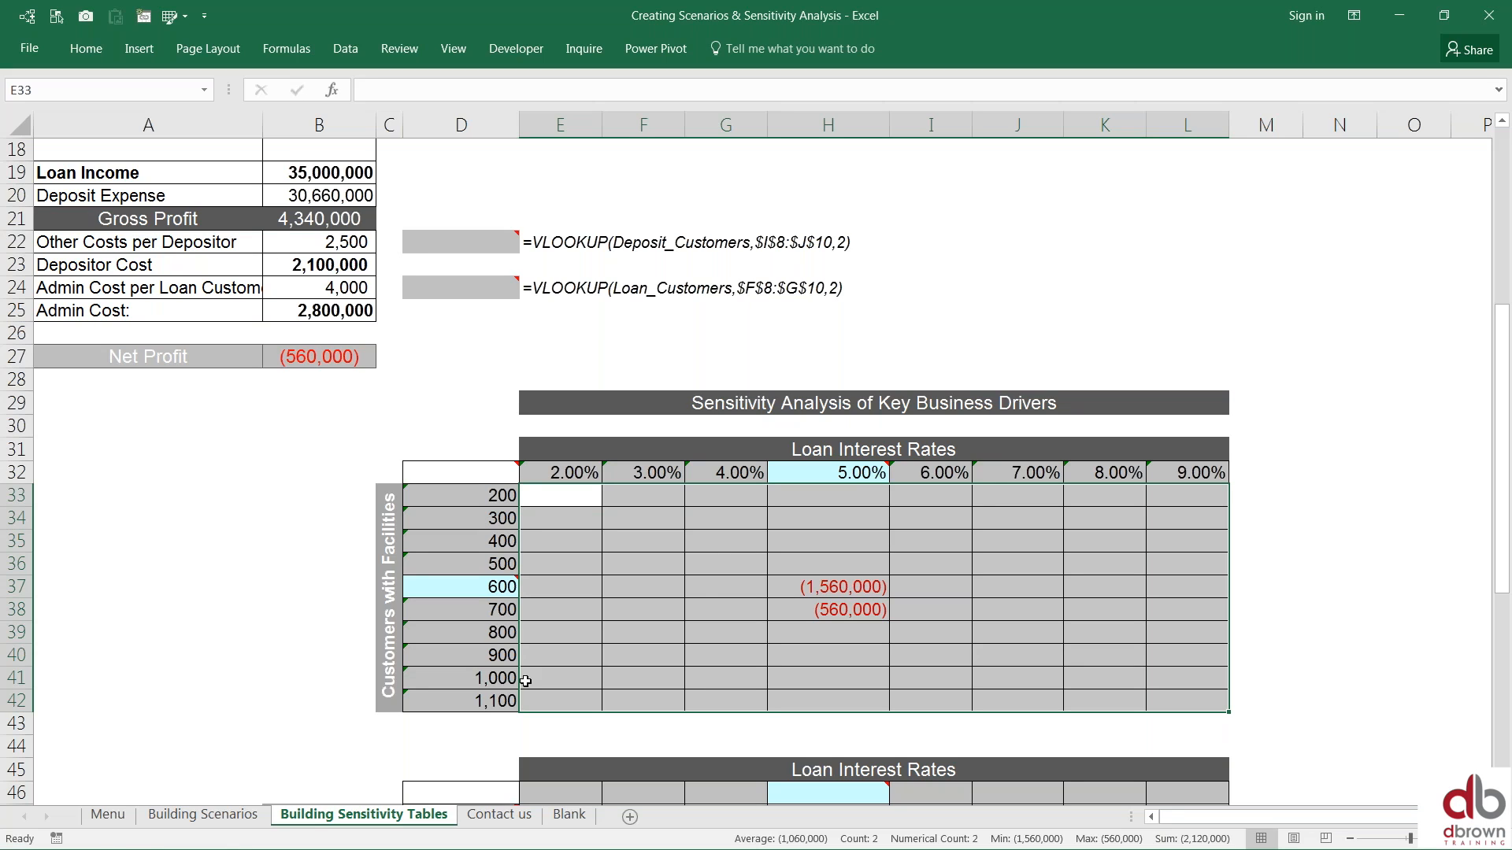
pyautogui.click(845, 580)
pyautogui.click(845, 581)
pyautogui.hotkey('shift', 'Down')
pyautogui.moveTo(845, 580); pyautogui.dragTo(845, 580)
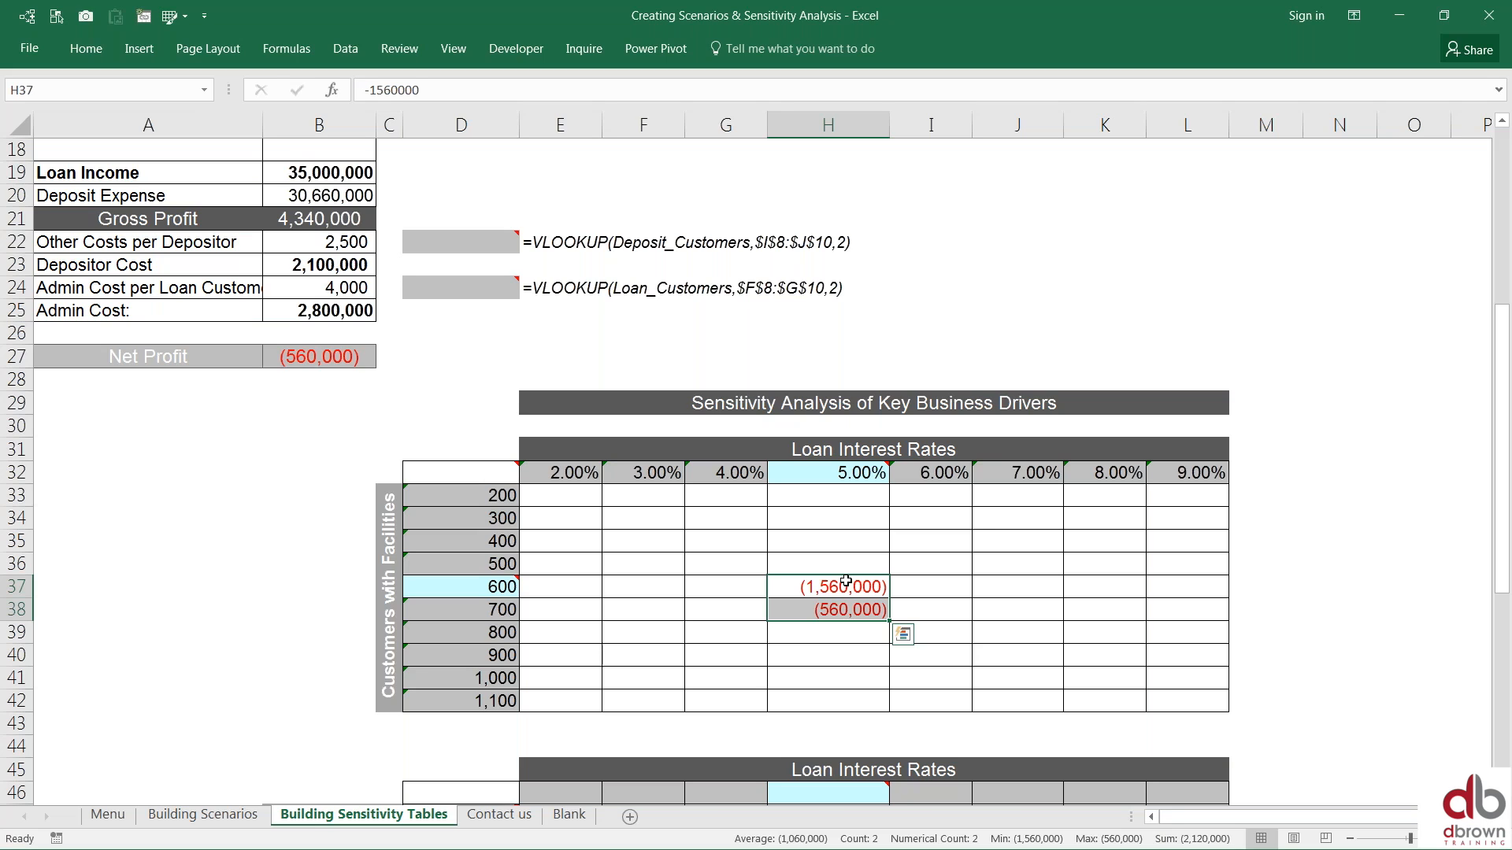
pyautogui.moveTo(845, 580); pyautogui.dragTo(845, 581)
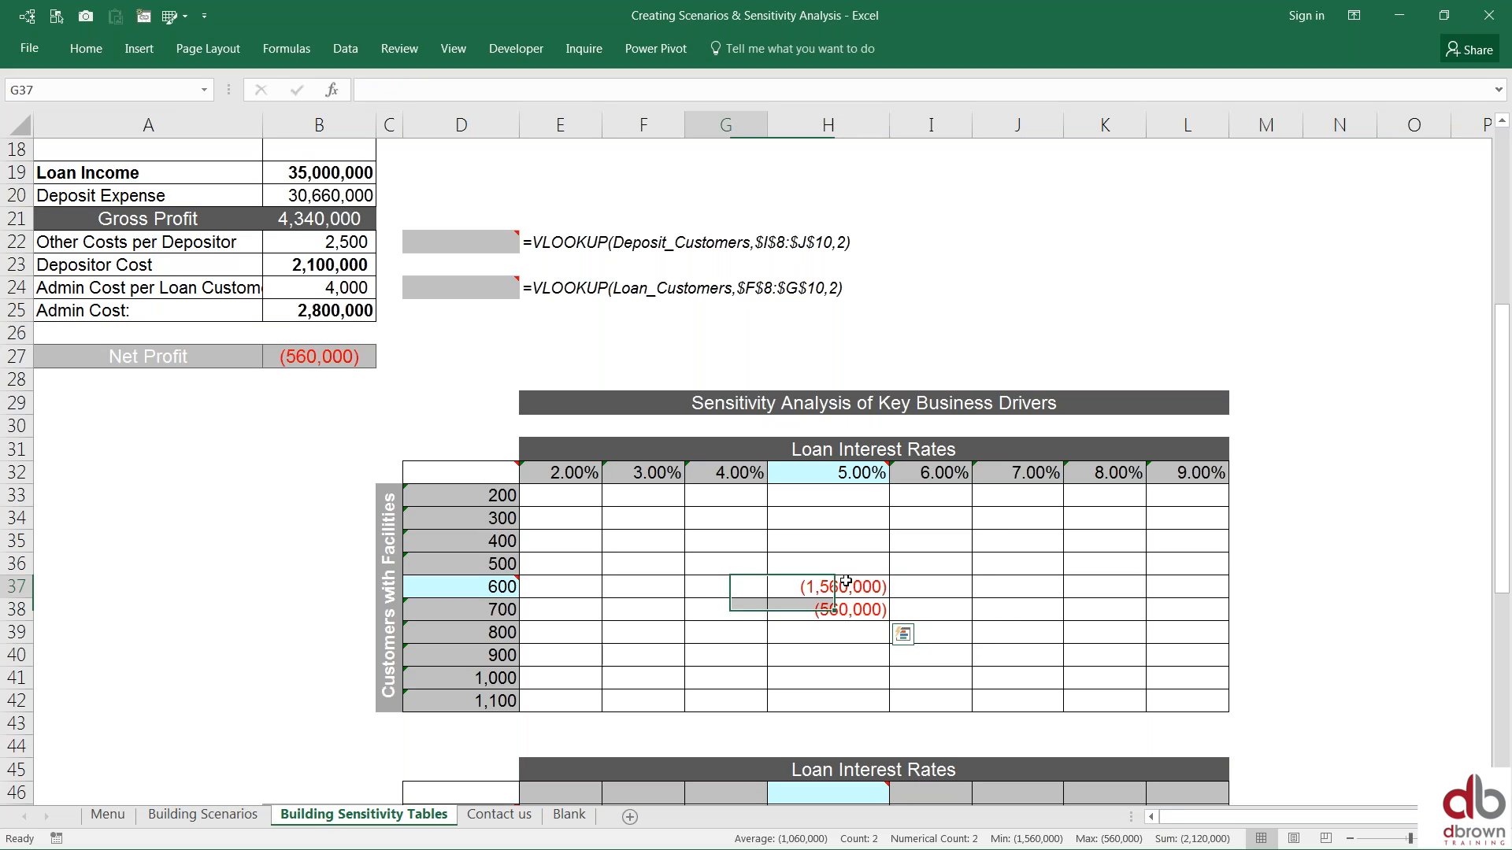
# Step: Clear the manually pasted Net Profit values from the sensitivity table's results area E33:L42
pyautogui.press('Left')
pyautogui.press('Left')
pyautogui.press('Up')
pyautogui.press('Up')
pyautogui.press('Up')
pyautogui.press('Up')
pyautogui.hotkey('shift', 'Right')
pyautogui.hotkey('shift', 'Right')
pyautogui.hotkey('shift', 'Right')
pyautogui.hotkey('shift', 'Right')
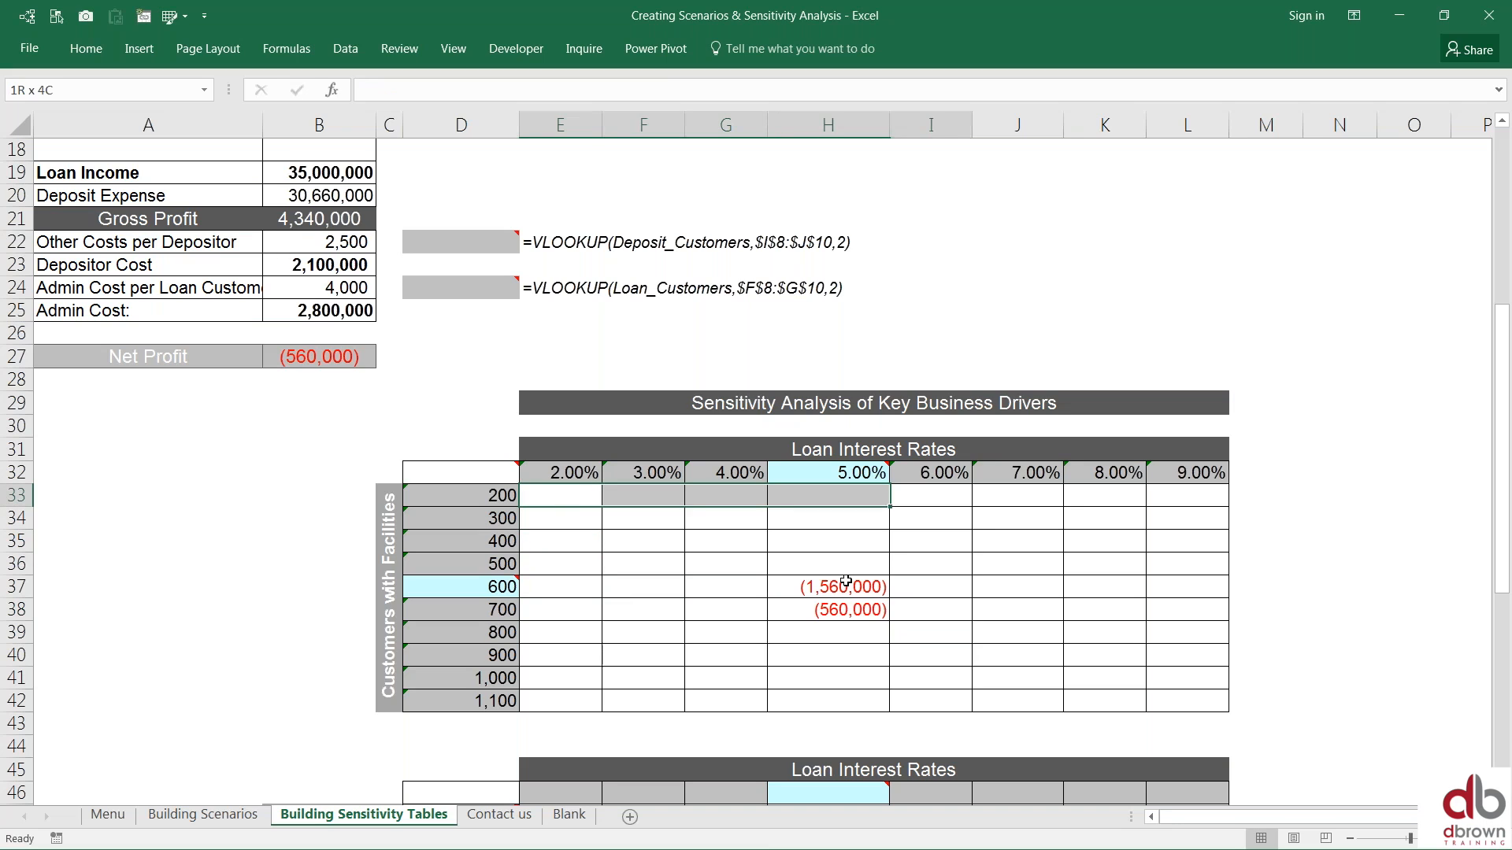
pyautogui.hotkey('shift', 'Right')
pyautogui.hotkey('shift', 'Right')
pyautogui.hotkey('shift', 'Right')
pyautogui.hotkey('shift', 'Right')
pyautogui.hotkey('shift', 'Down')
pyautogui.hotkey('shift', 'Down')
pyautogui.hotkey('shift', 'Down')
pyautogui.hotkey('shift', 'Down')
pyautogui.hotkey('shift', 'Down')
pyautogui.hotkey('shift', 'Down')
pyautogui.hotkey('shift', 'Down')
pyautogui.hotkey('shift', 'Down')
pyautogui.hotkey('shift', 'Down')
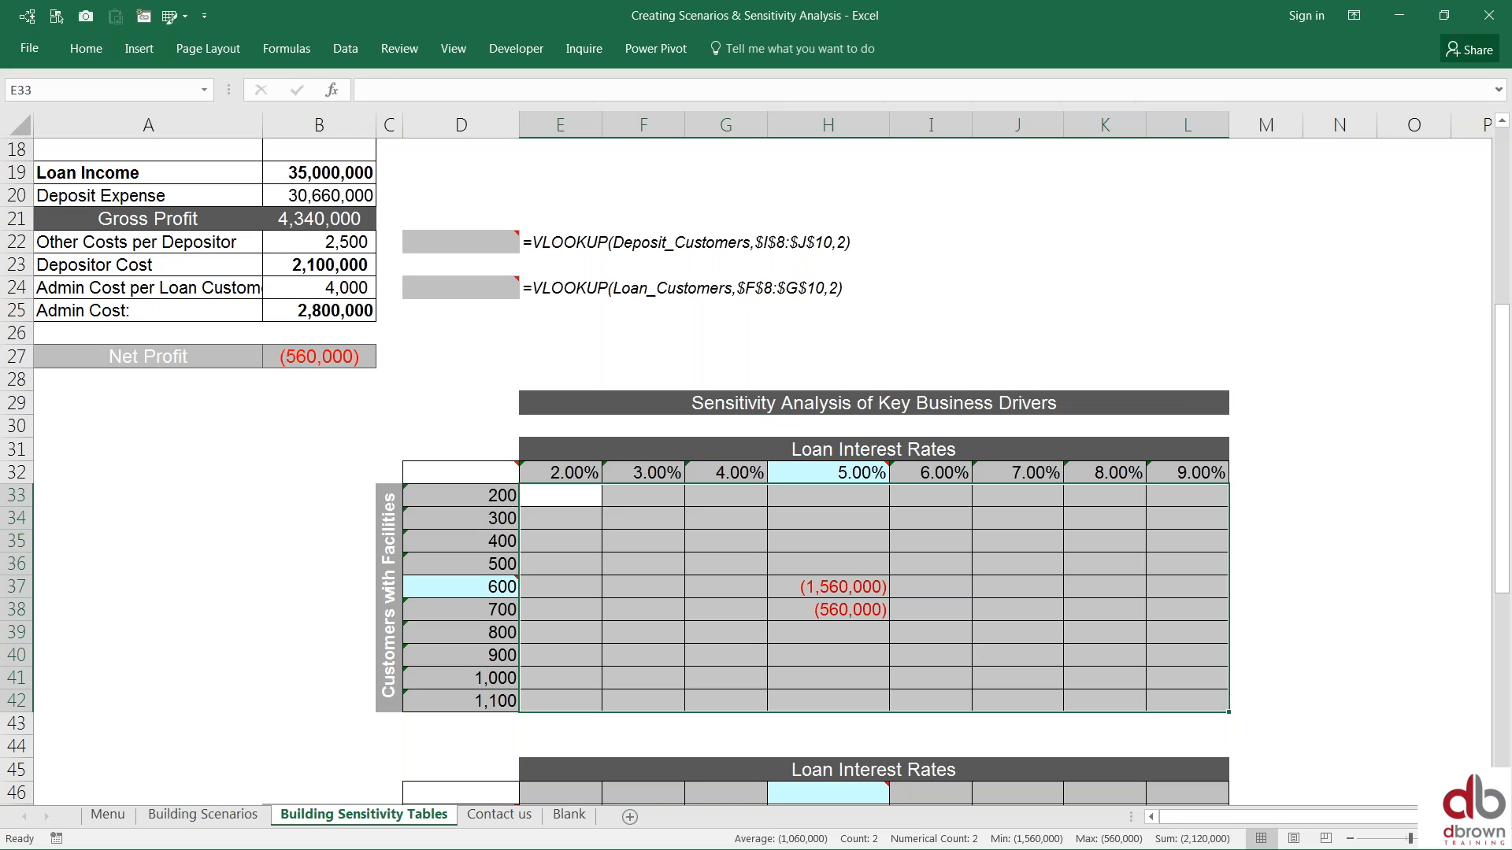
pyautogui.hotkey('ctrl', 'z')
# Step: Link the sensitivity table's corner cell D32 to the model's Net Profit in B27 with the formula =Net_Profit
pyautogui.moveTo(460, 472); pyautogui.dragTo(1187, 495)
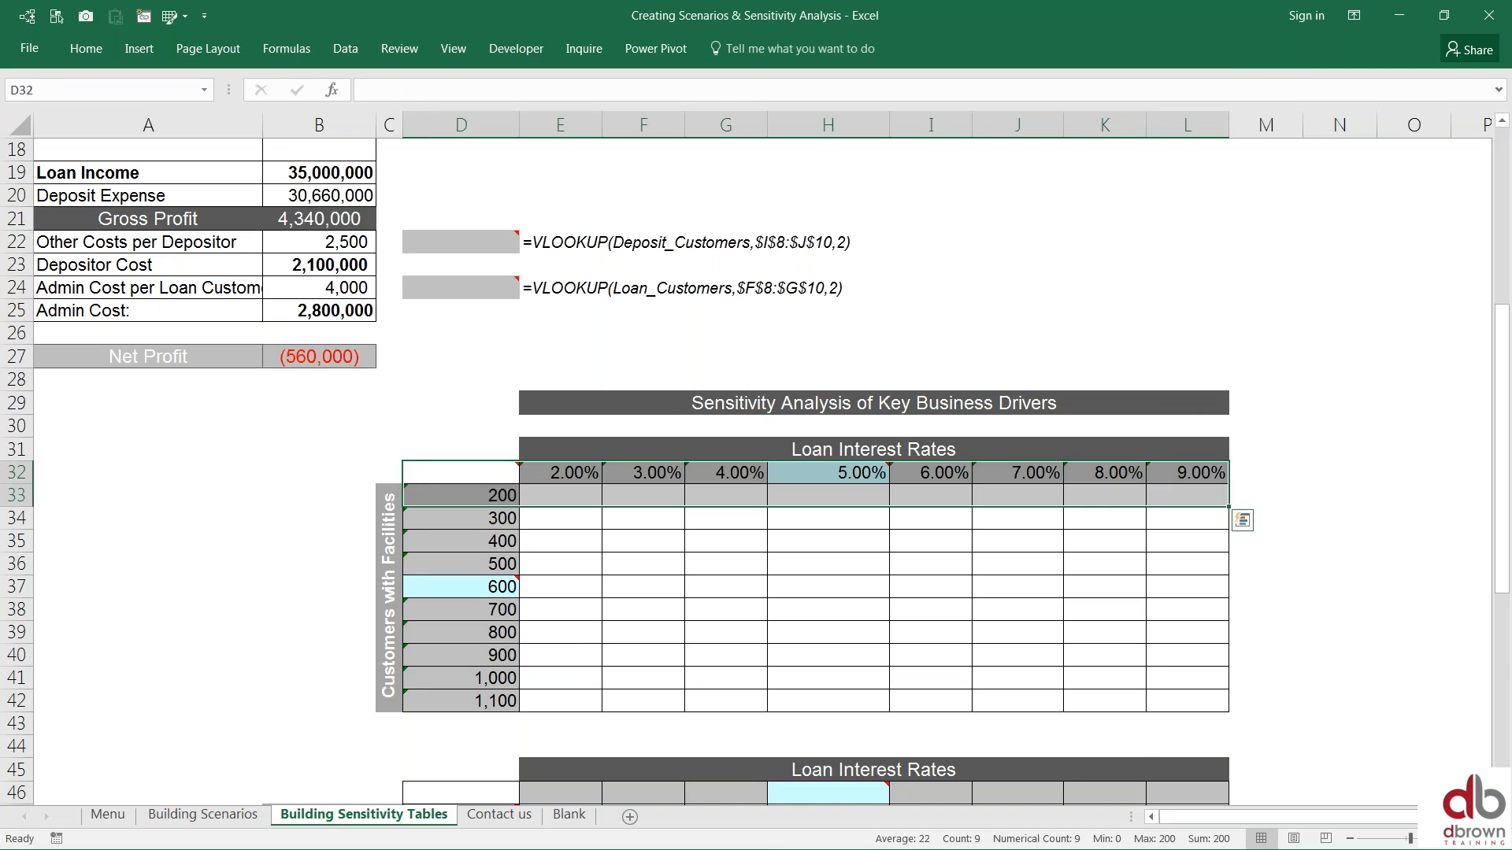
pyautogui.click(460, 472)
pyautogui.click(461, 495)
pyautogui.press('Up')
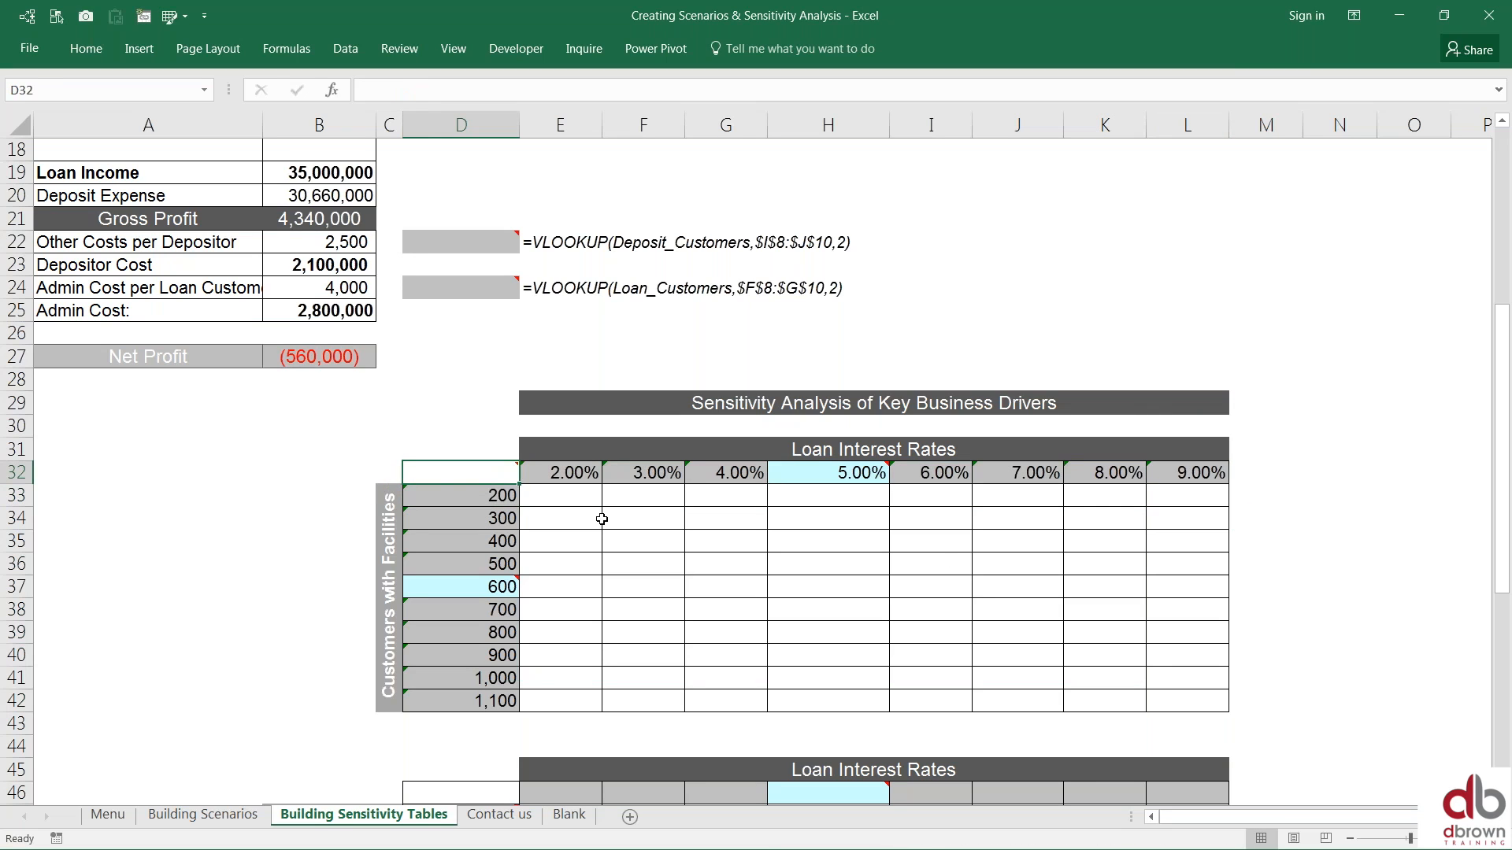
pyautogui.moveTo(496, 474)
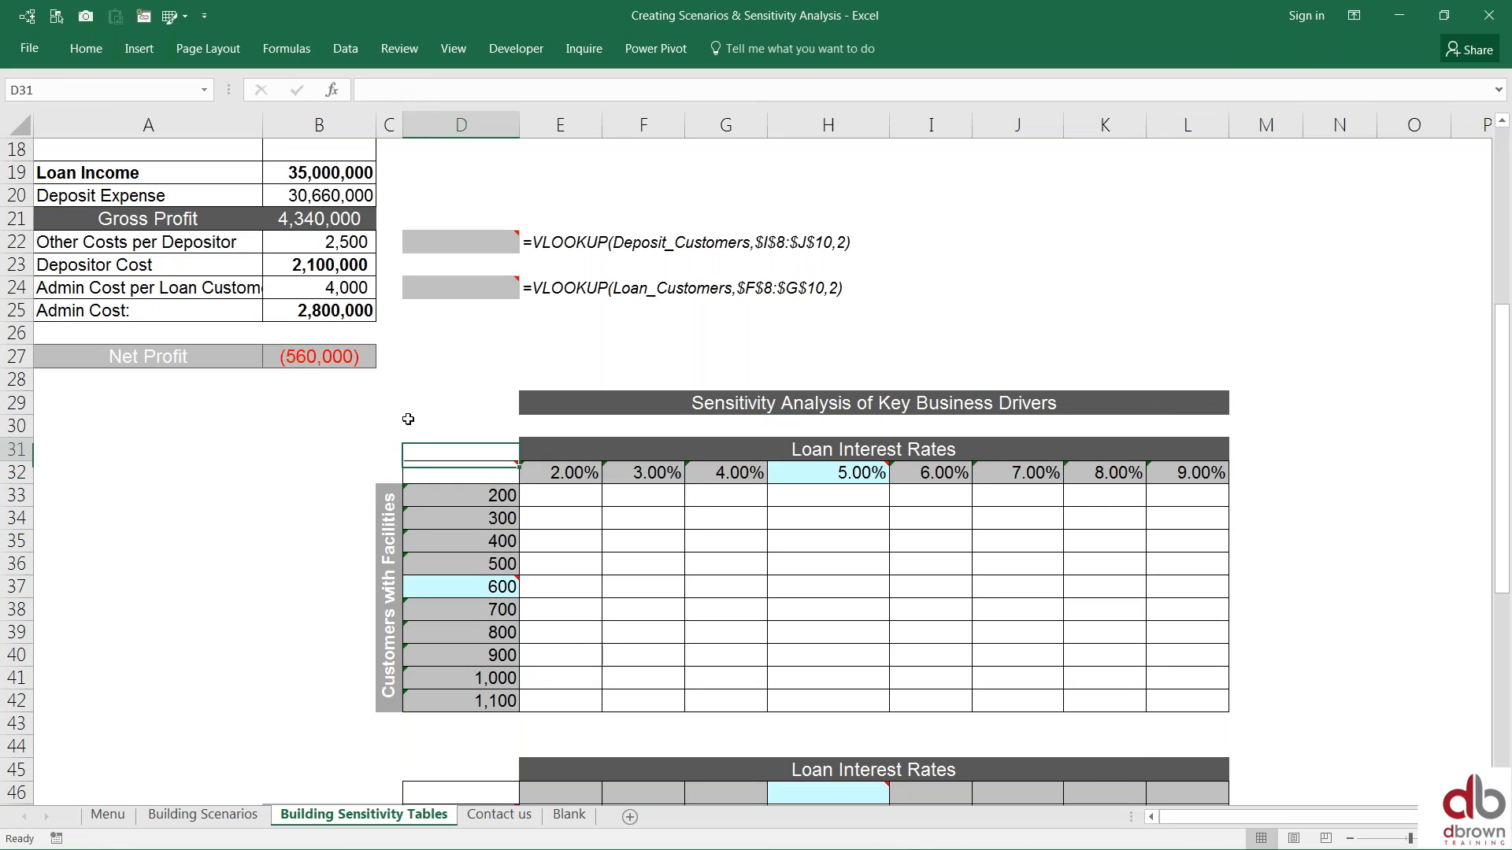
pyautogui.write('=')
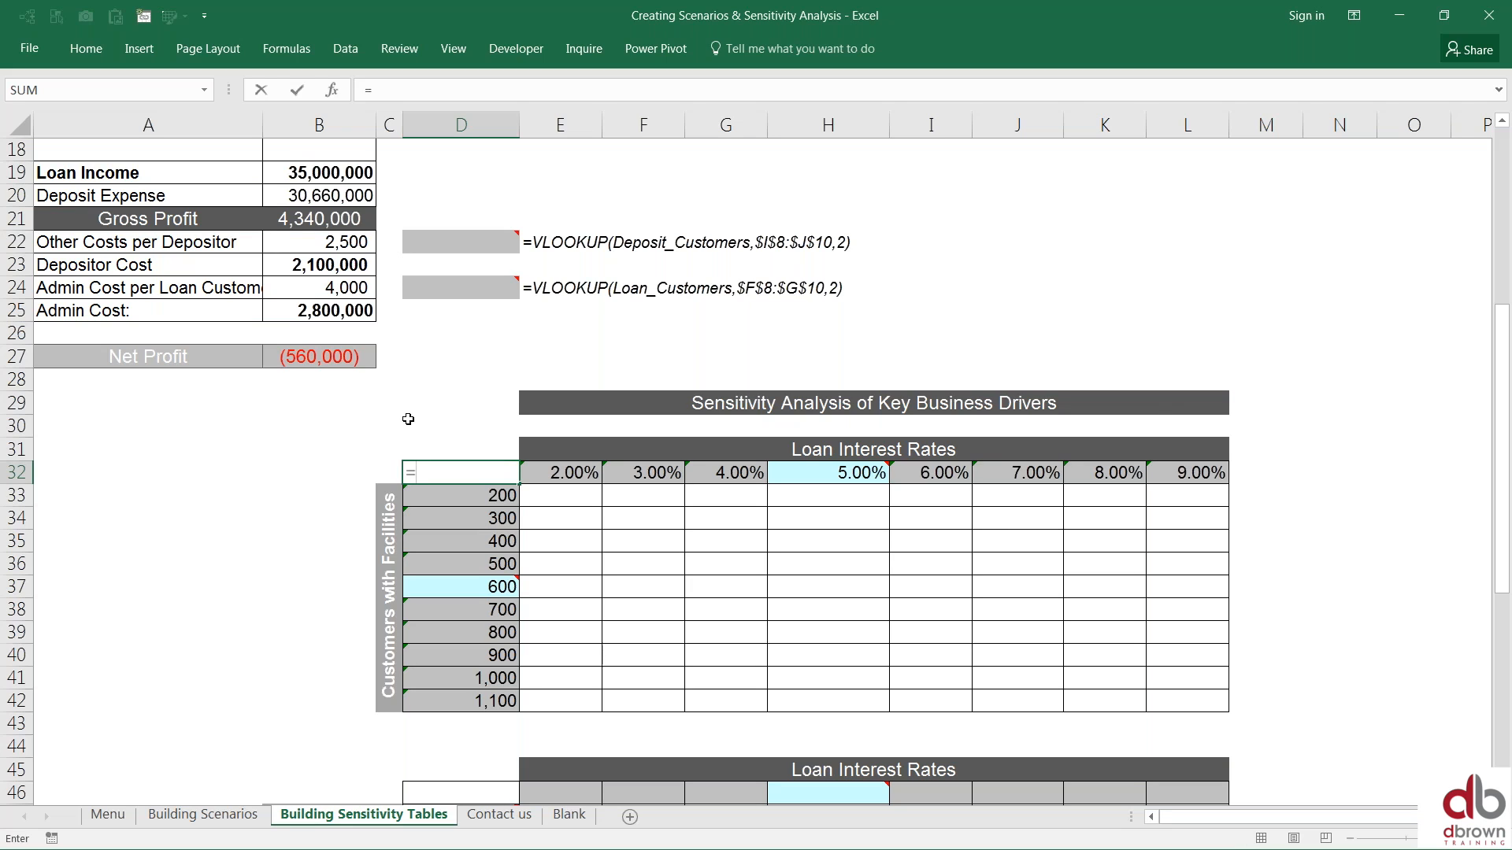
pyautogui.press('Left')
pyautogui.press('Left')
pyautogui.press('Up')
pyautogui.press('Up')
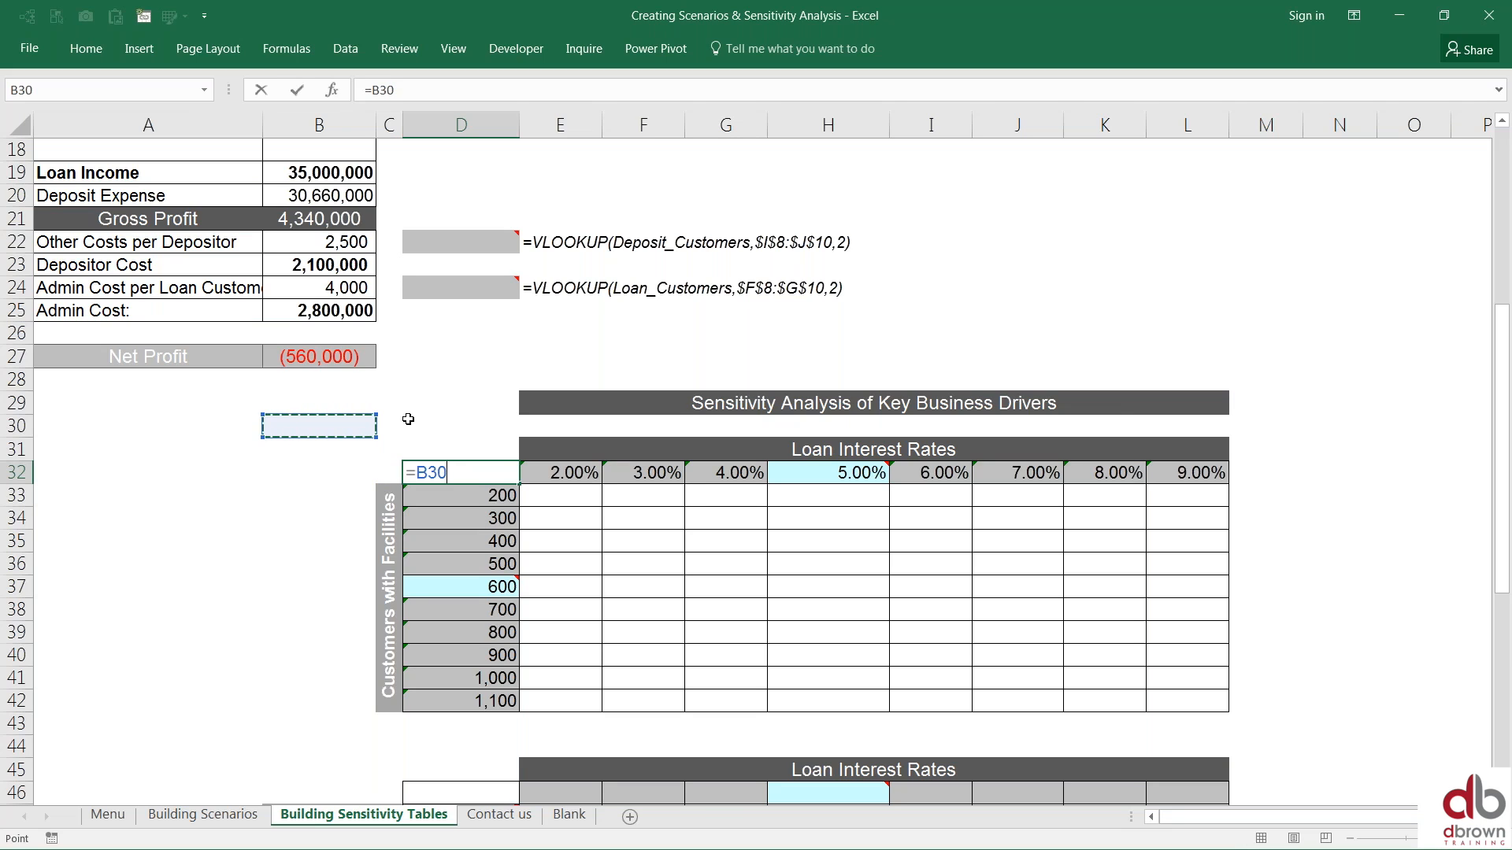
pyautogui.press('Up')
pyautogui.press('Up')
pyautogui.press('Up')
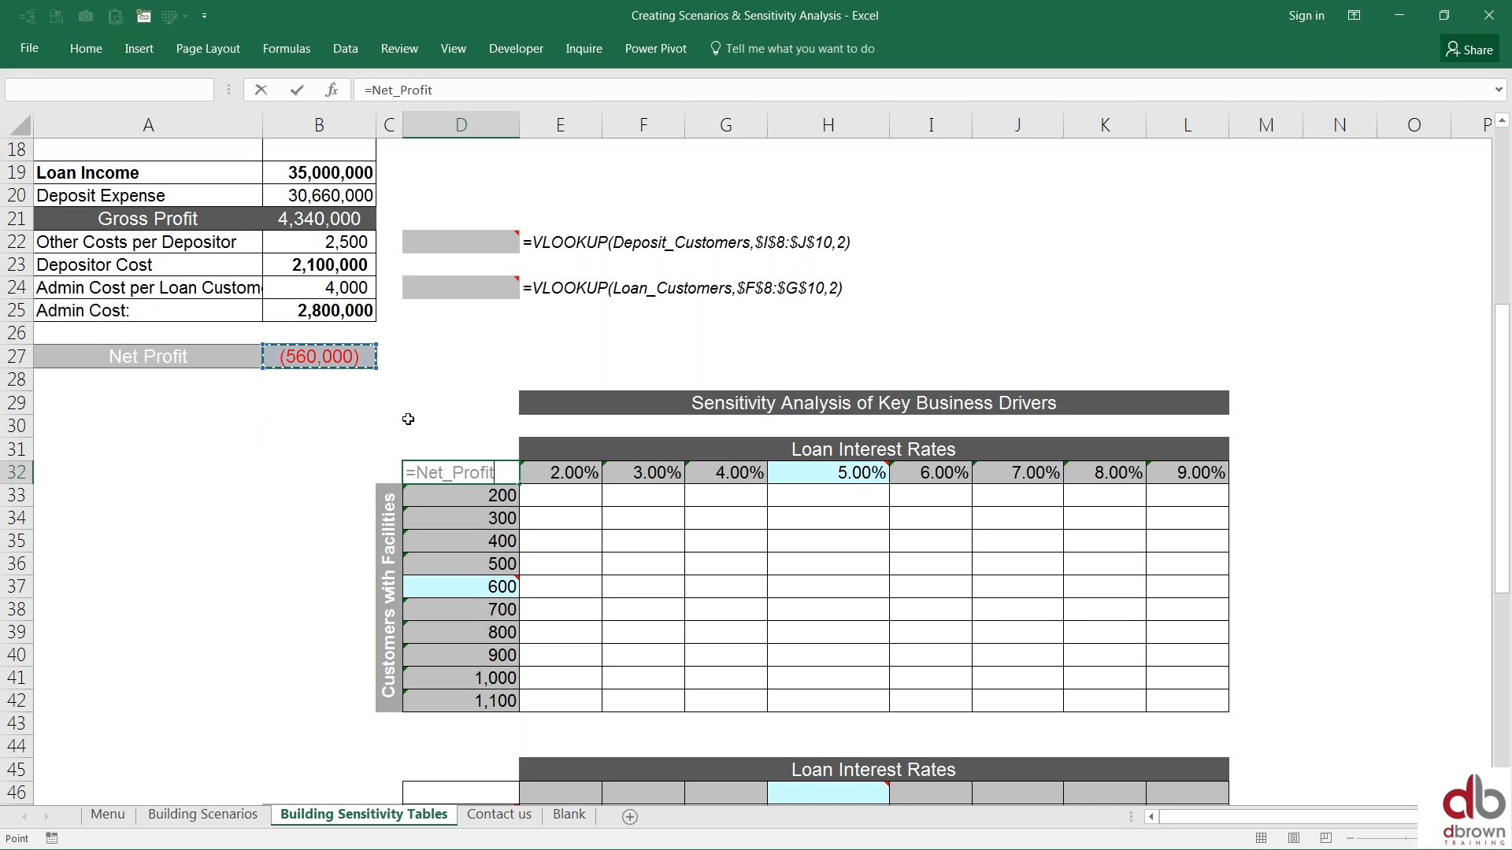
pyautogui.press('Return')
# Step: Select the whole sensitivity table D32:L42 and start a What-If Data Table, moving its dialog clear of the table
pyautogui.press('Up')
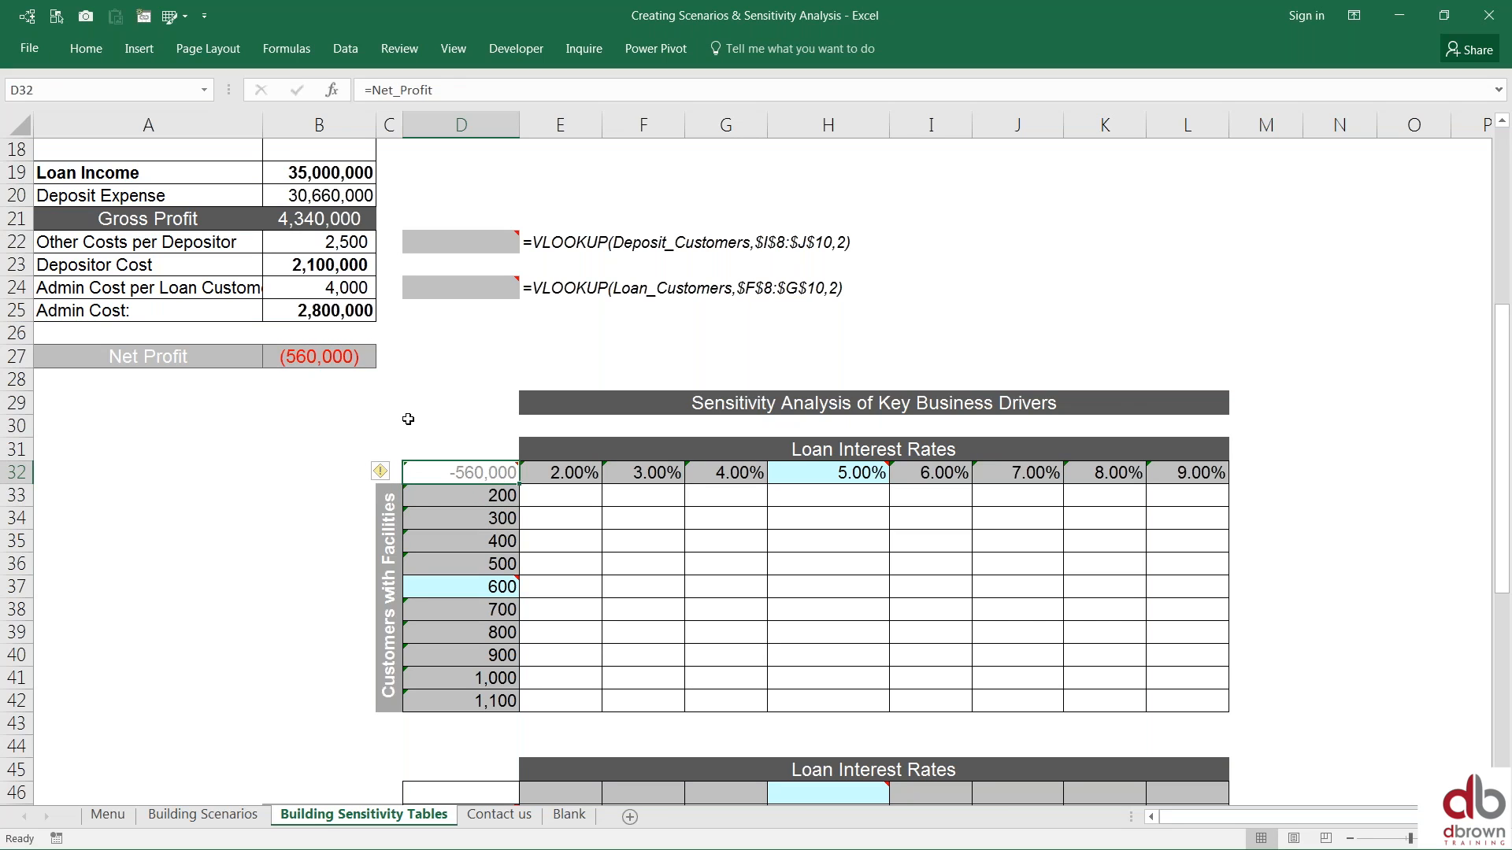
pyautogui.hotkey('ctrl', 'shift', 'Right')
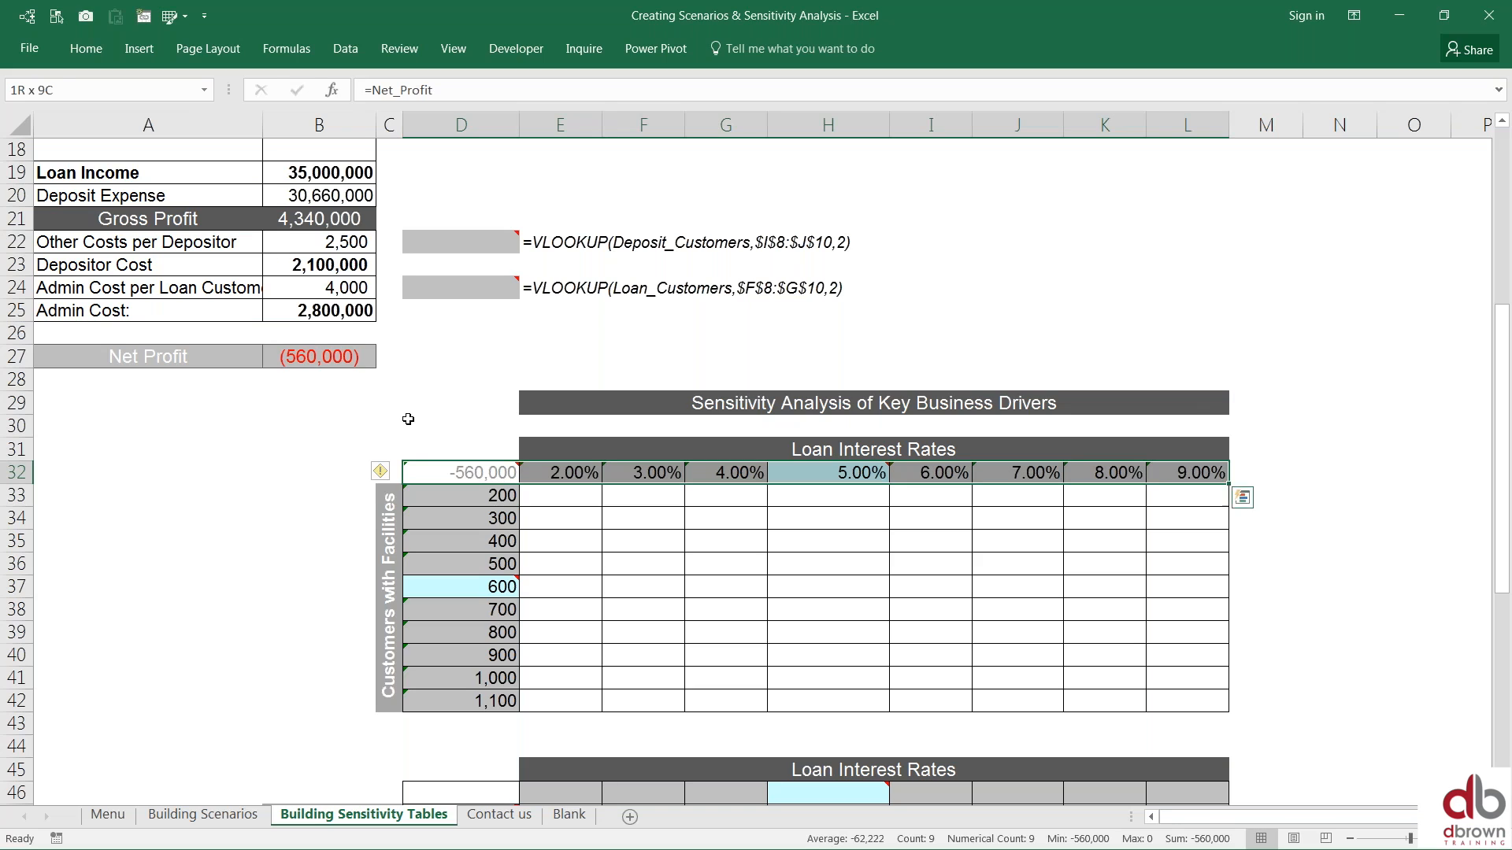
pyautogui.hotkey('ctrl', 'shift', 'Down')
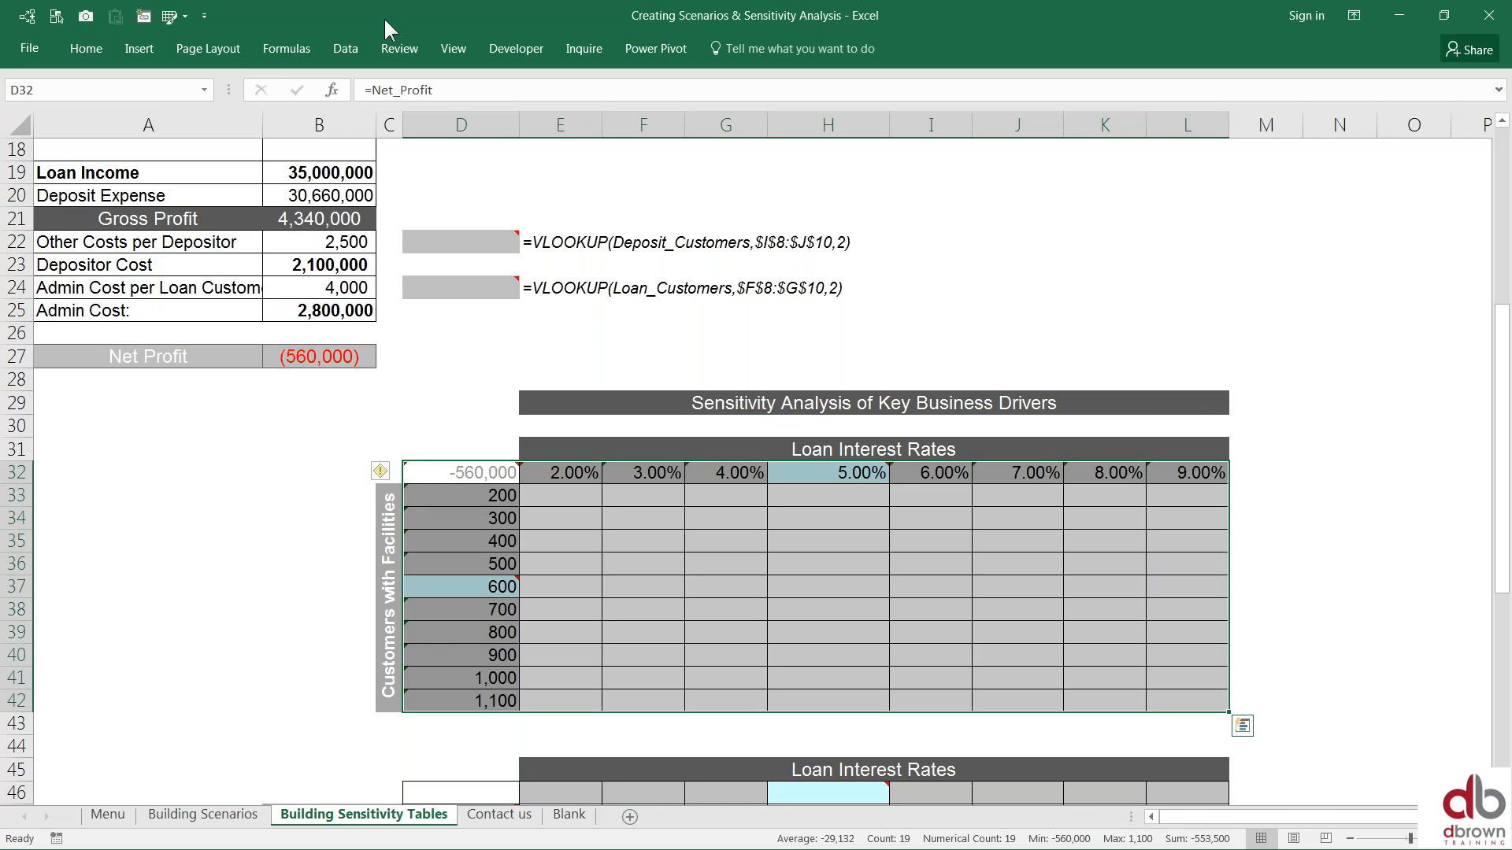
pyautogui.click(340, 49)
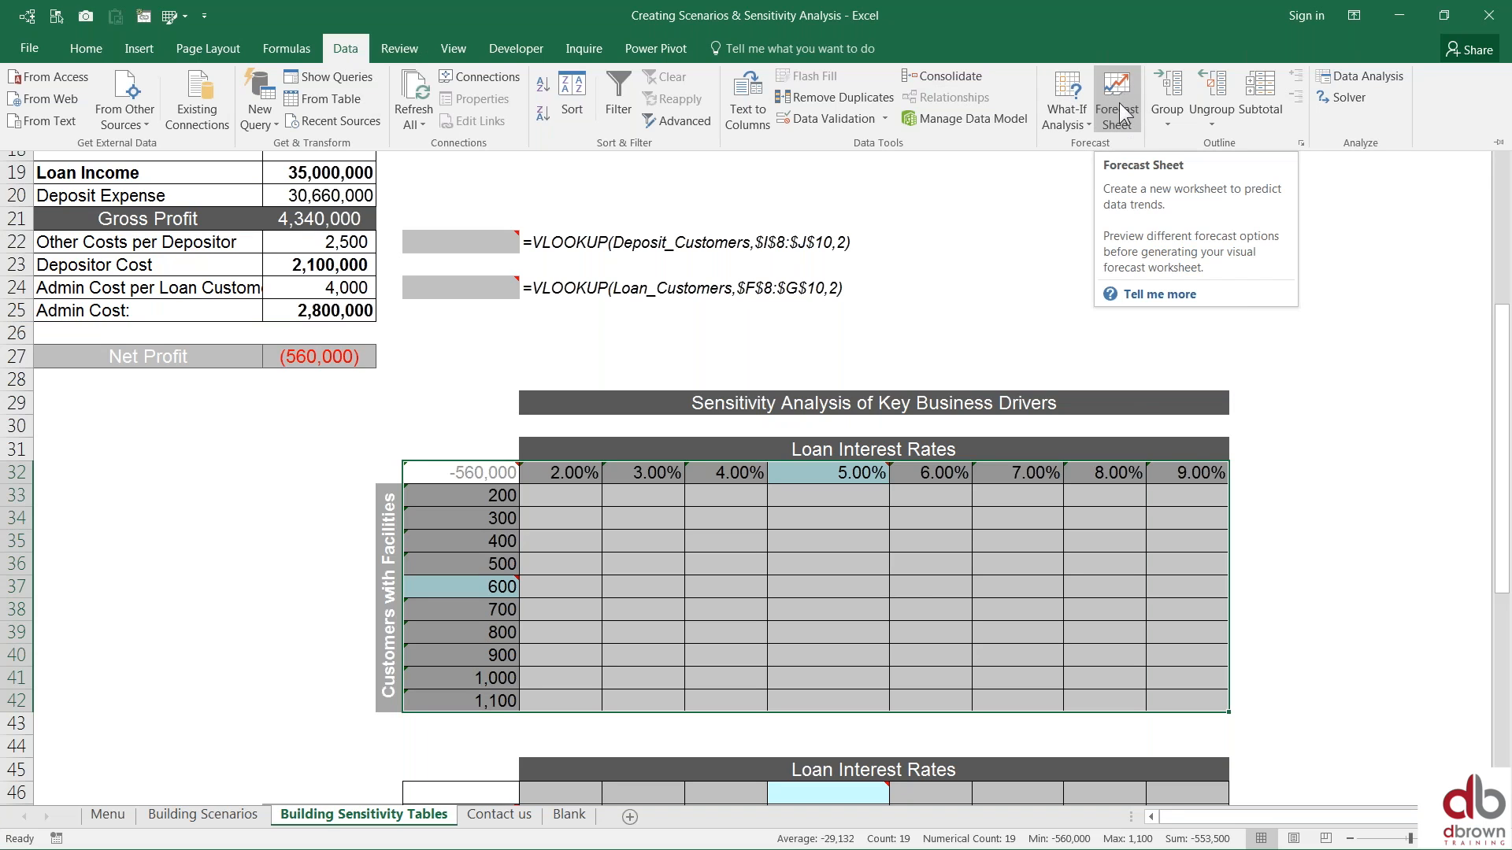
pyautogui.click(1121, 124)
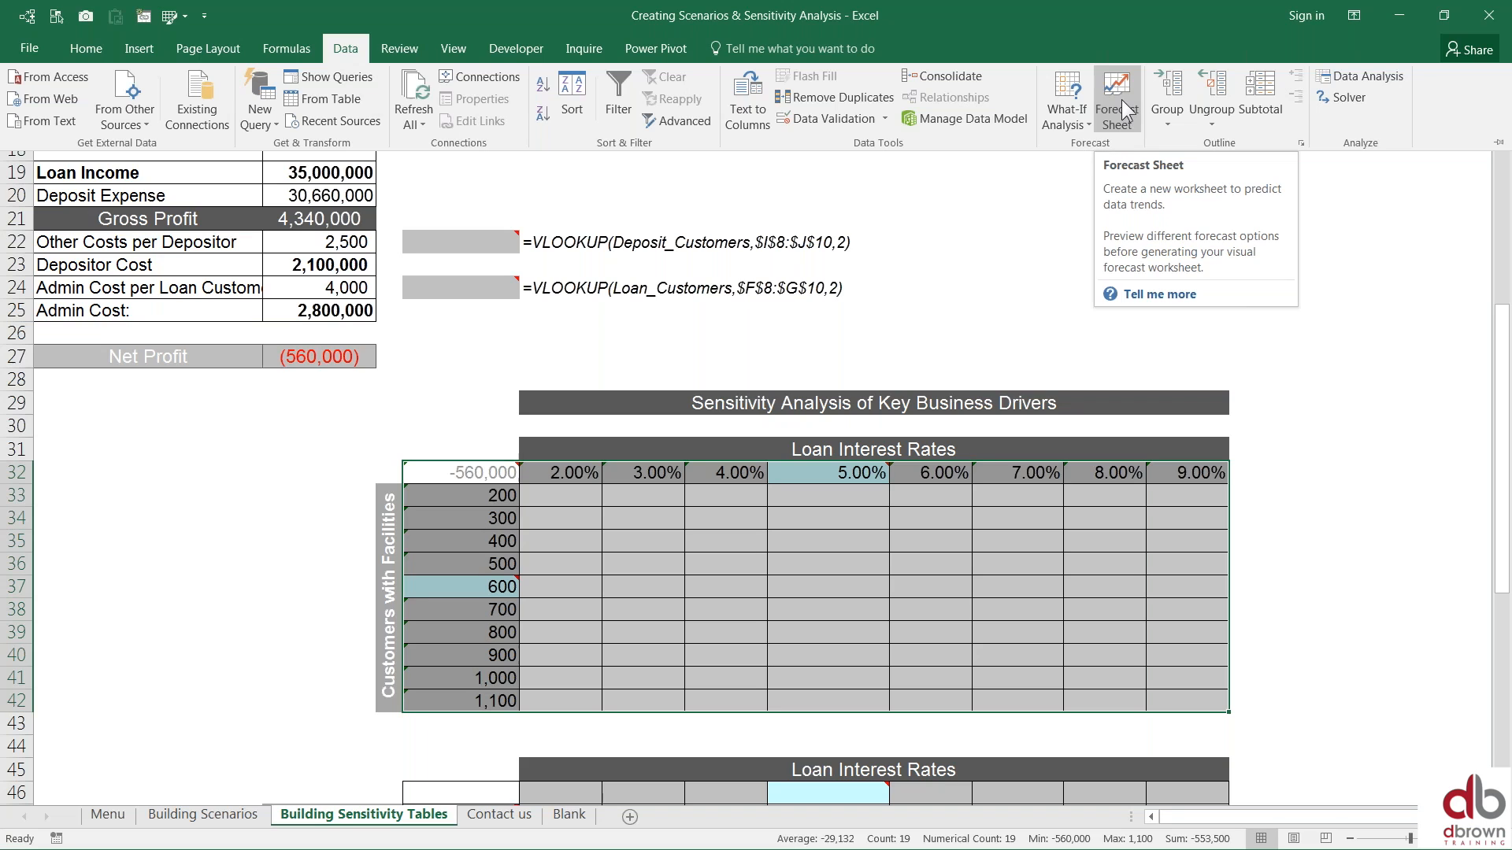
pyautogui.click(1083, 117)
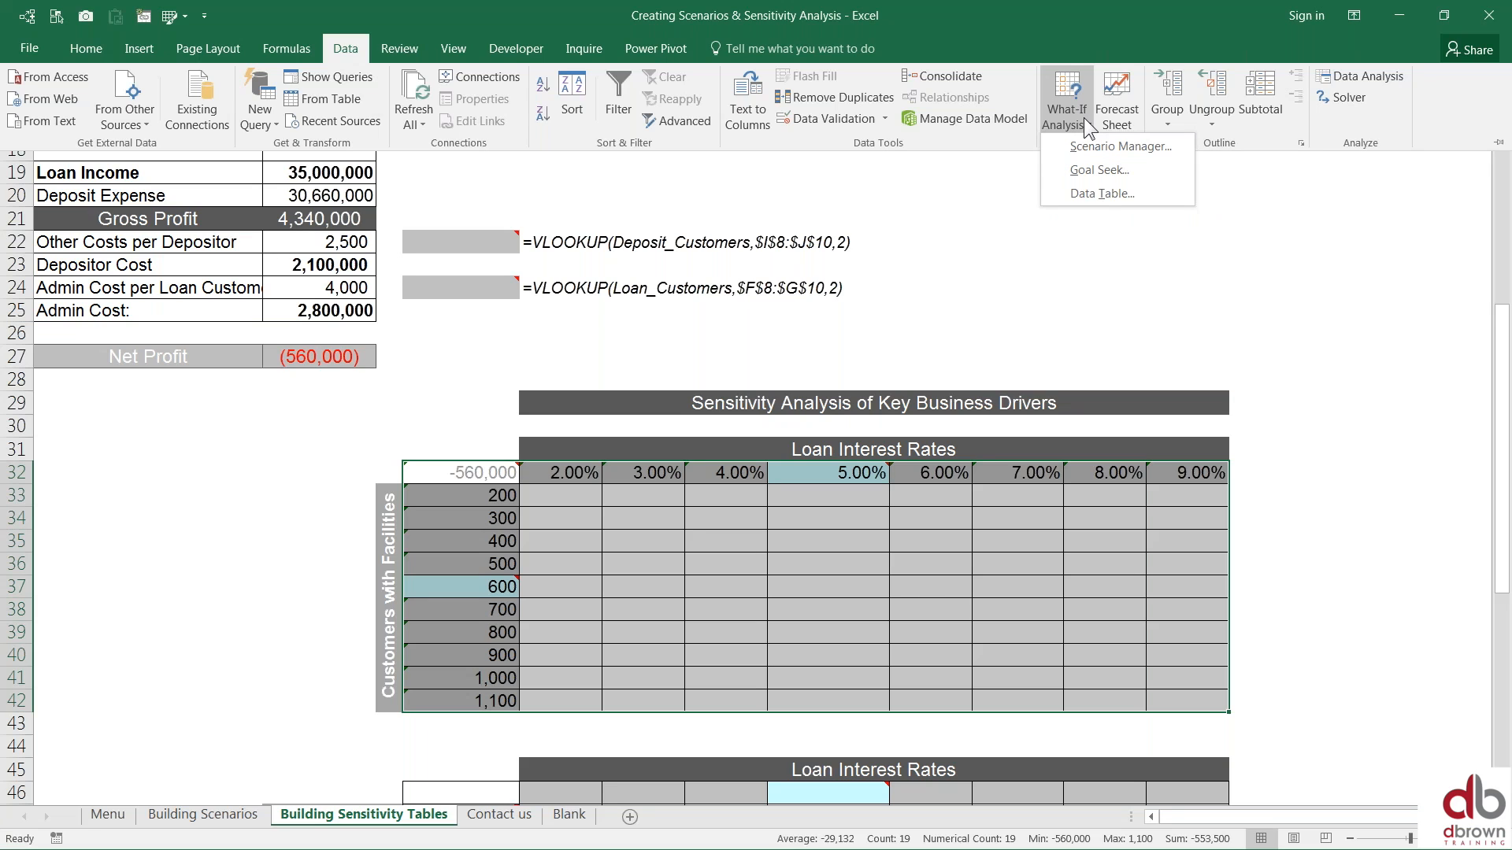
pyautogui.click(1104, 193)
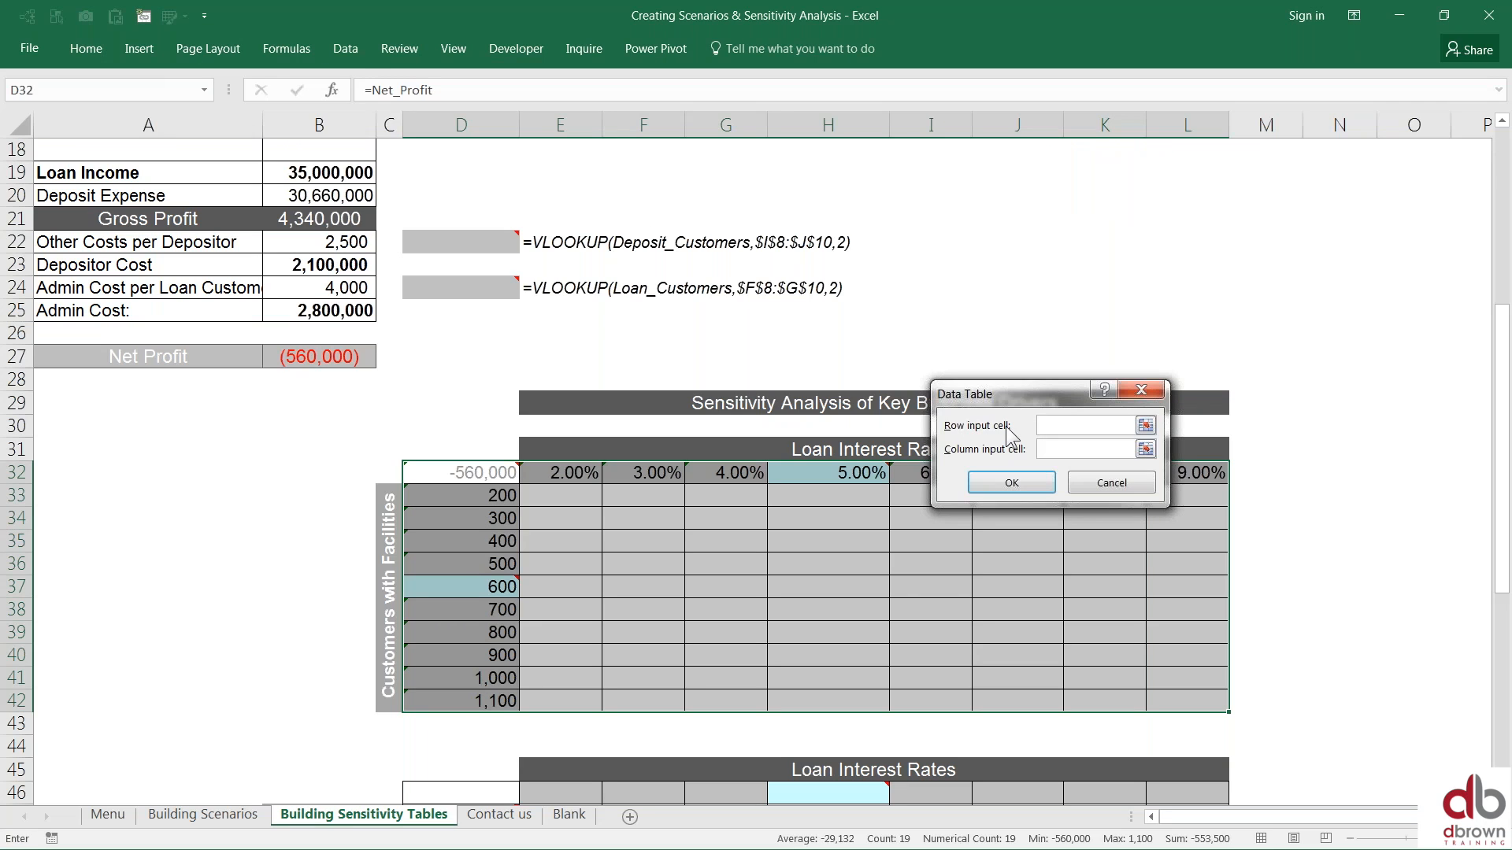
pyautogui.moveTo(1029, 394); pyautogui.dragTo(1013, 262)
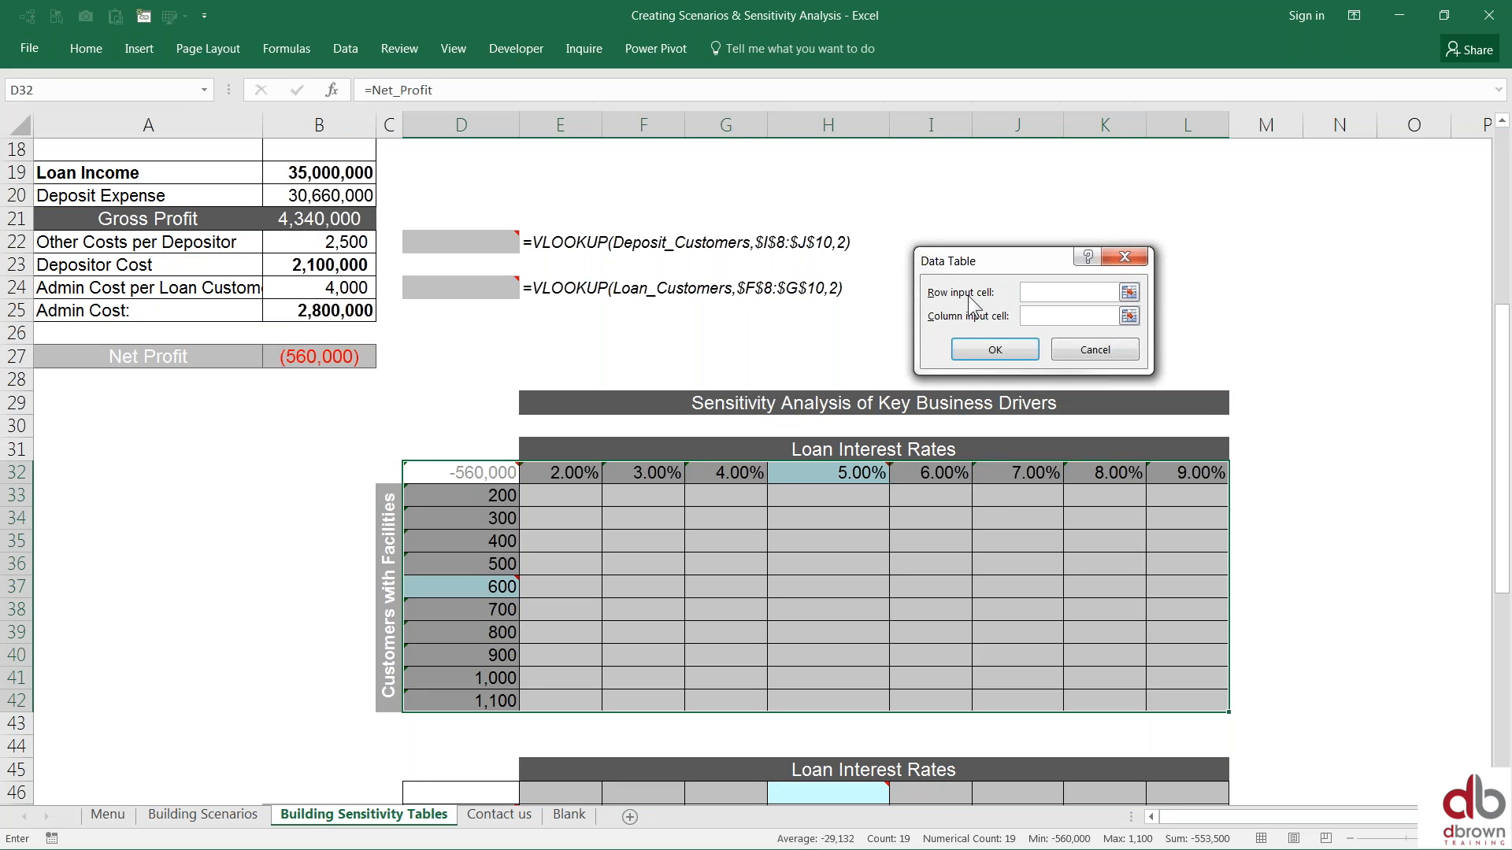
# Step: Create the data table with Loan Interest Rate $B$12 as row input cell and Customers with Loans $B$9 as column input cell
pyautogui.click(1042, 291)
pyautogui.moveTo(1504, 337); pyautogui.dragTo(1509, 181)
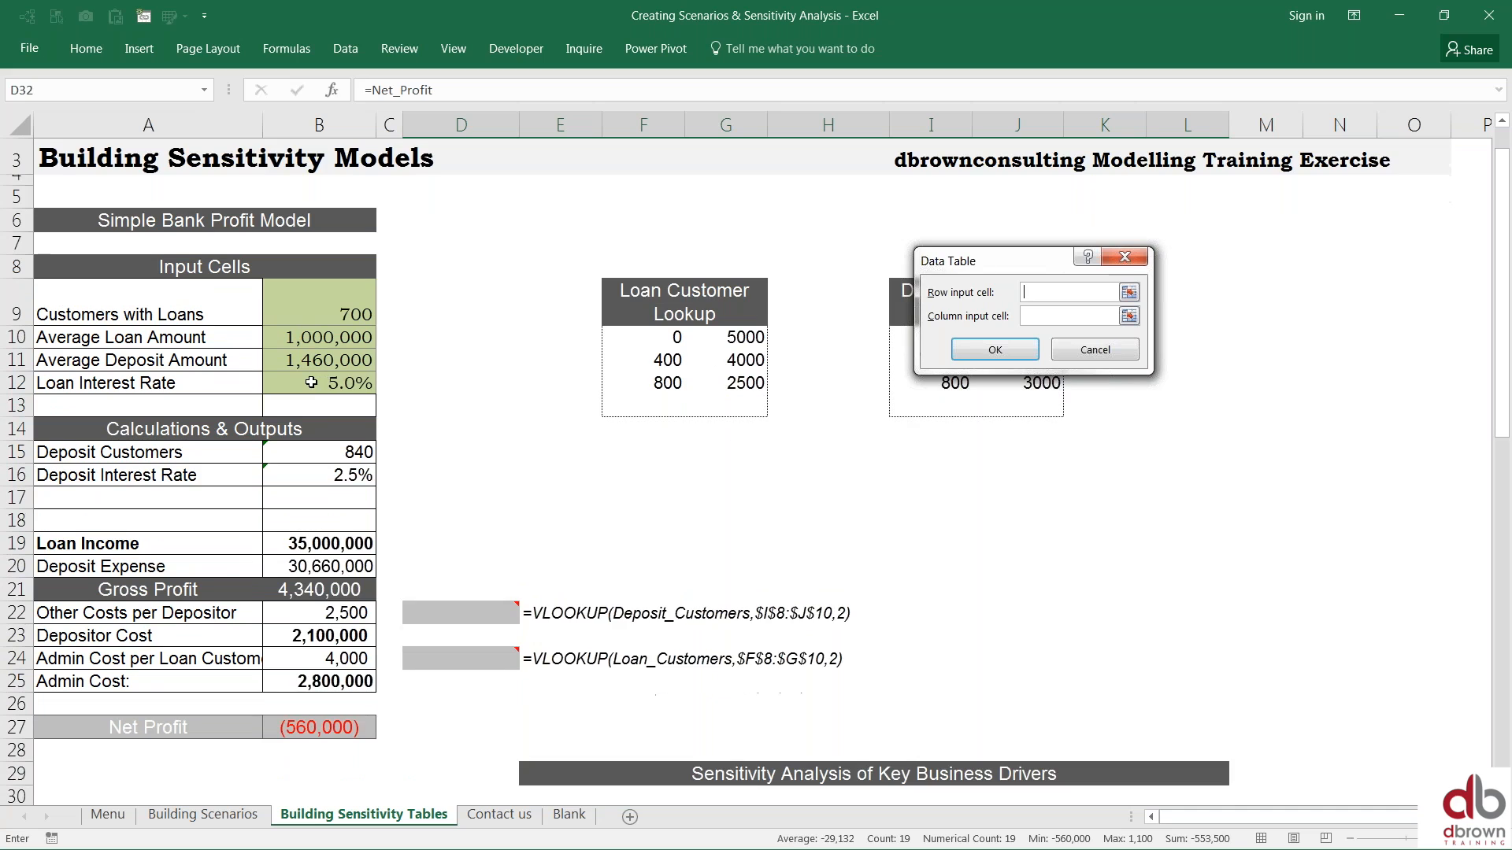
pyautogui.click(312, 383)
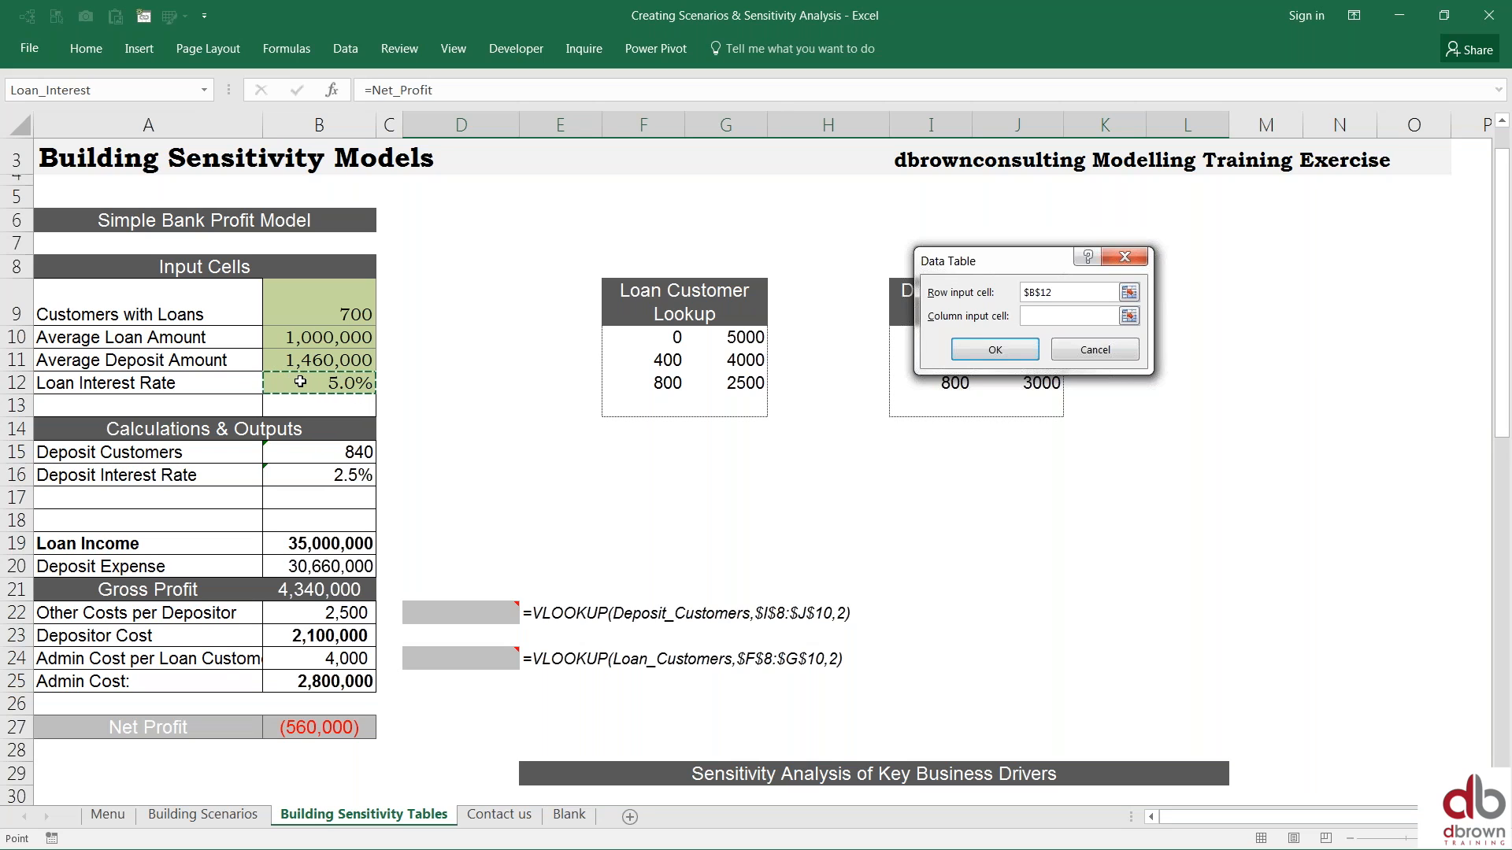
pyautogui.click(1034, 312)
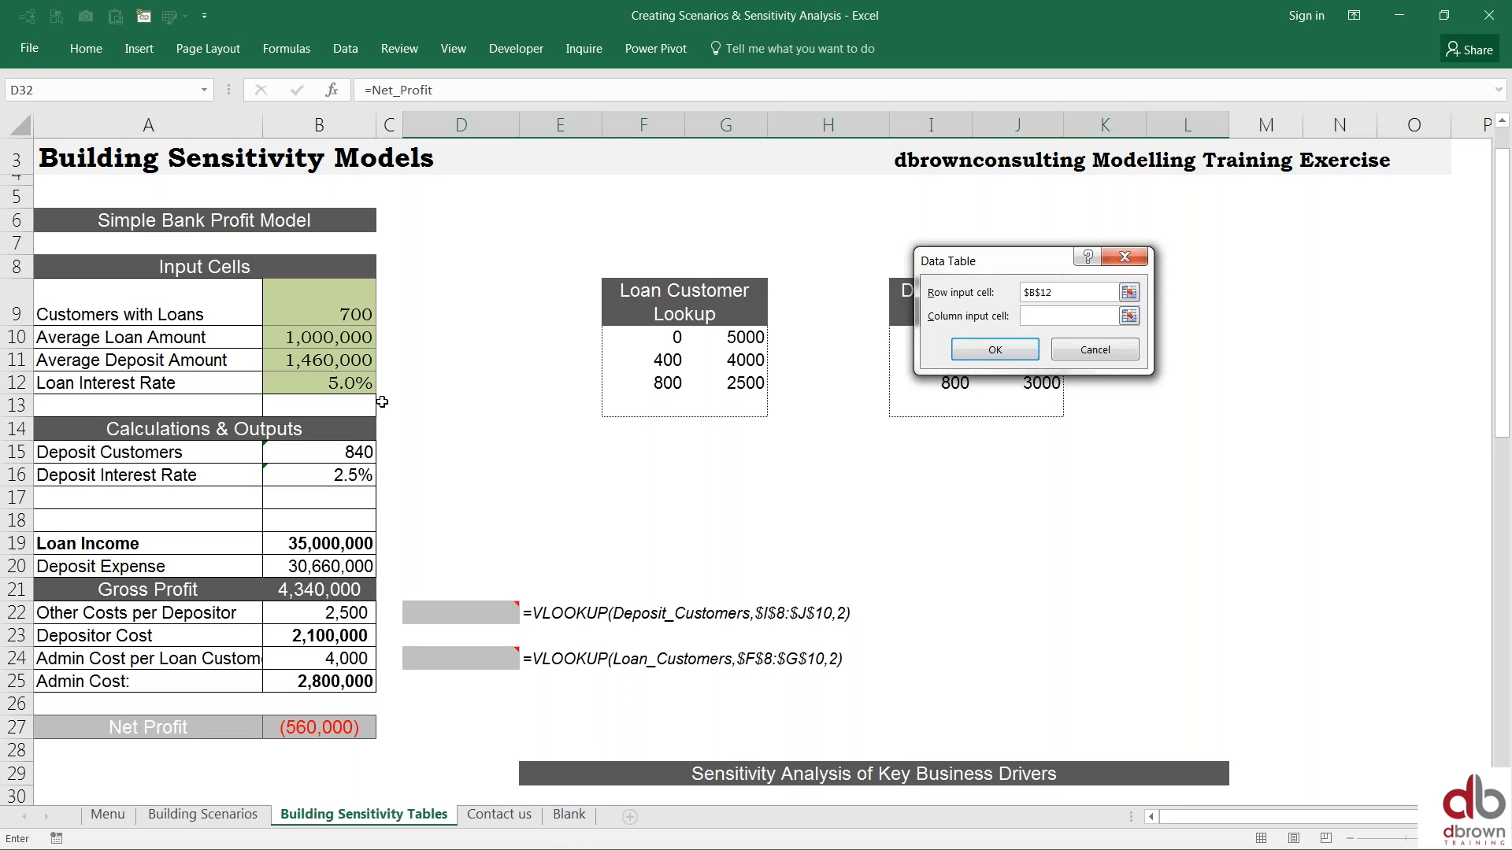
pyautogui.click(307, 296)
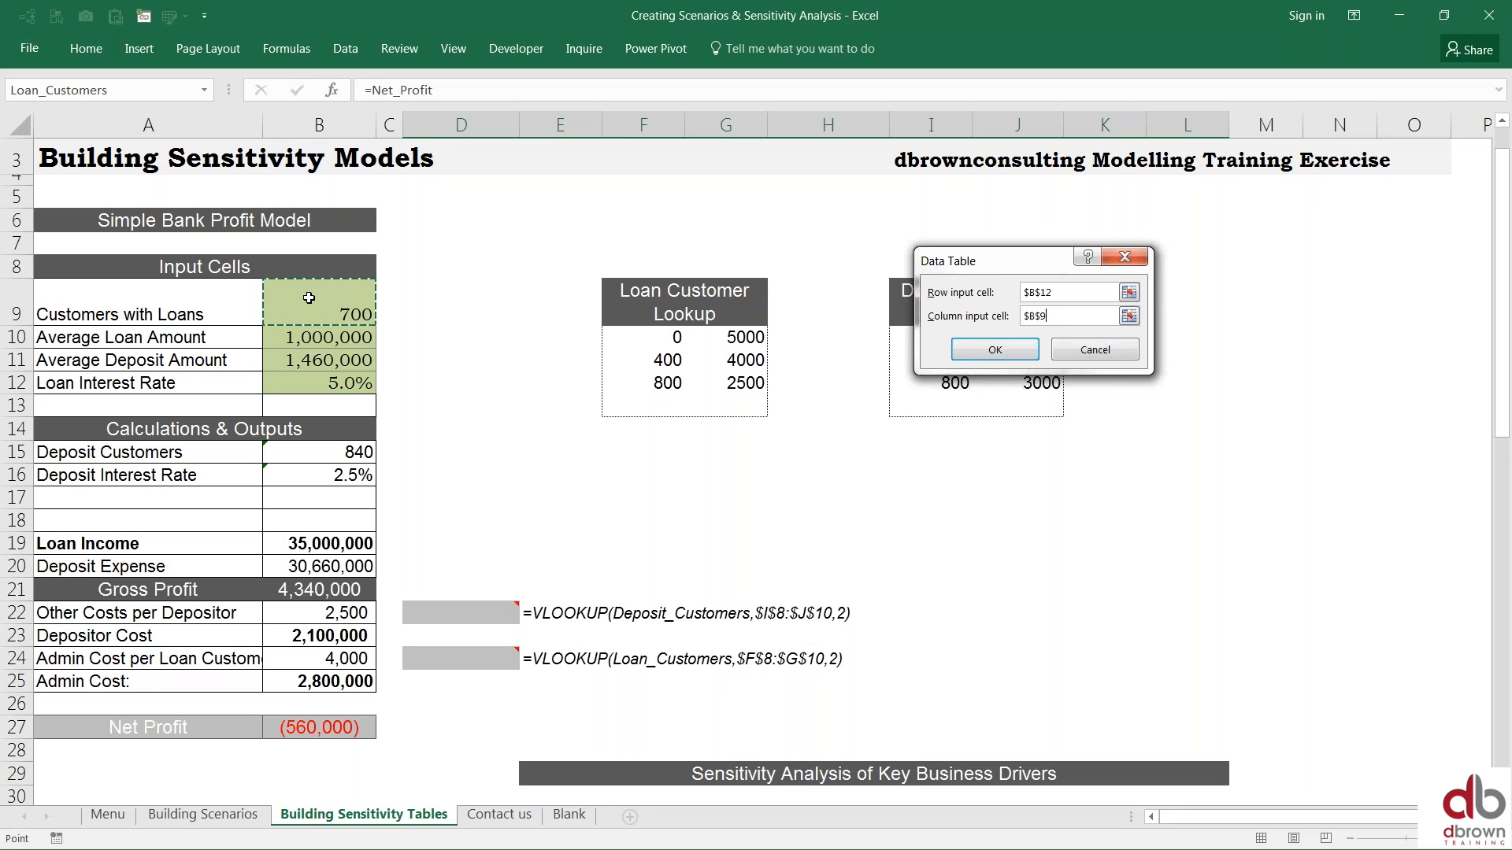
pyautogui.click(997, 351)
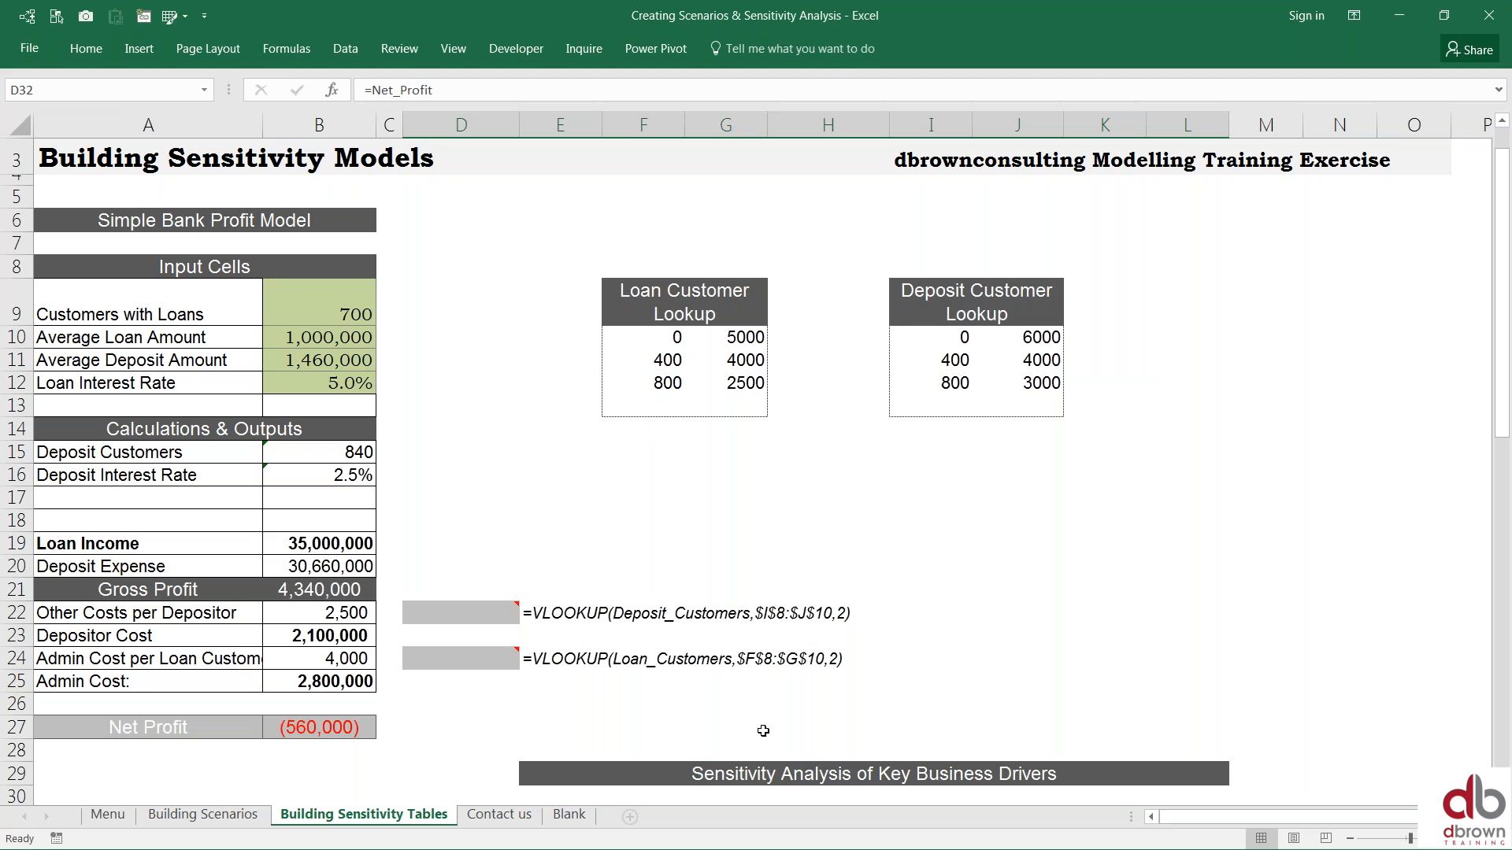
# Step: AutoFit the widths of columns E to L to the data table's results
pyautogui.click(725, 727)
pyautogui.press('Down')
pyautogui.press('Down')
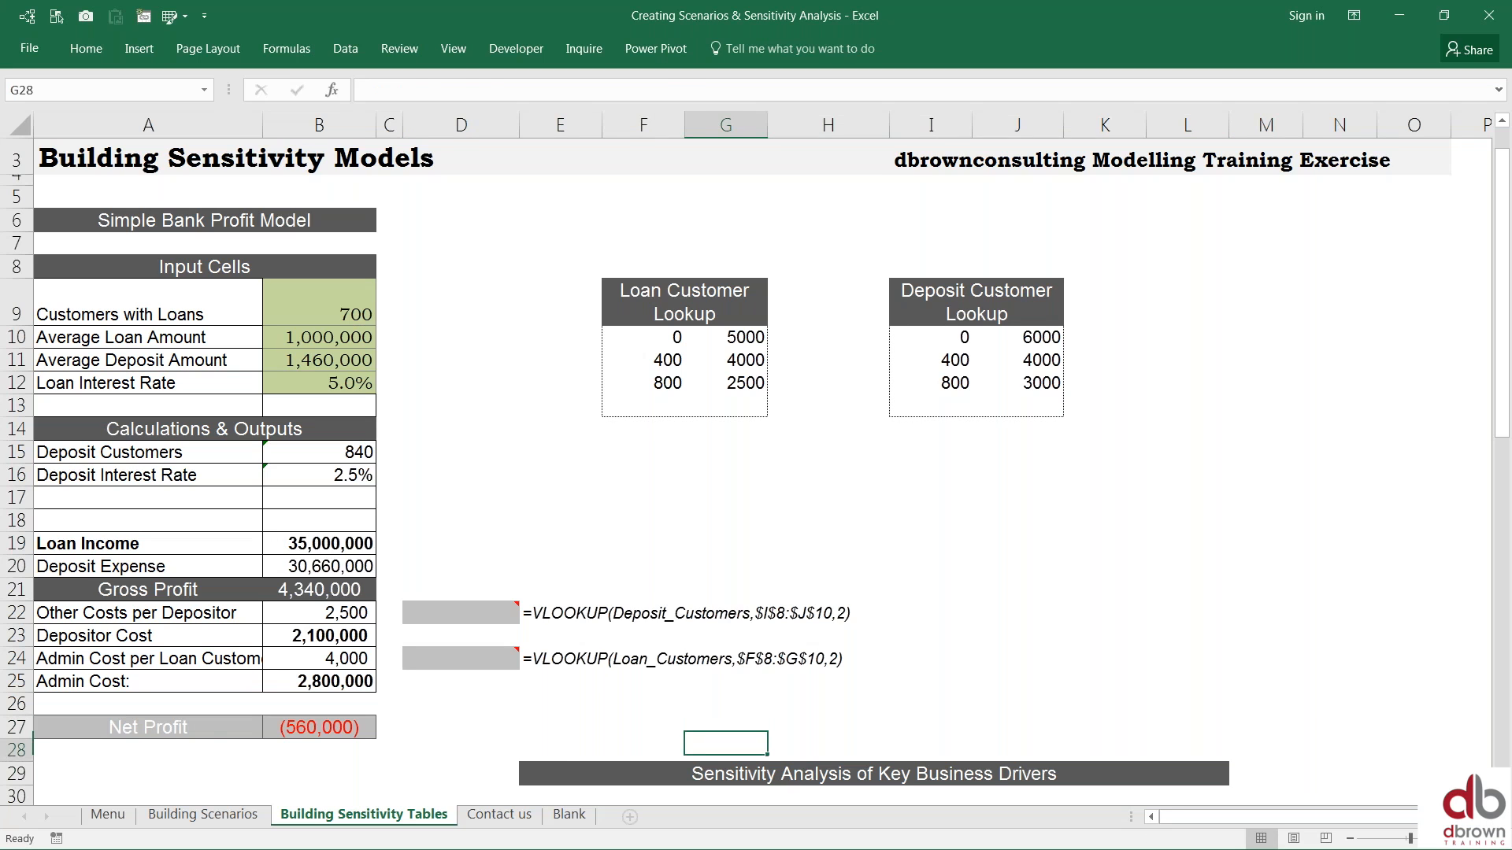
pyautogui.press('Down')
pyautogui.press('Down')
pyautogui.press('Down')
pyautogui.press('Down')
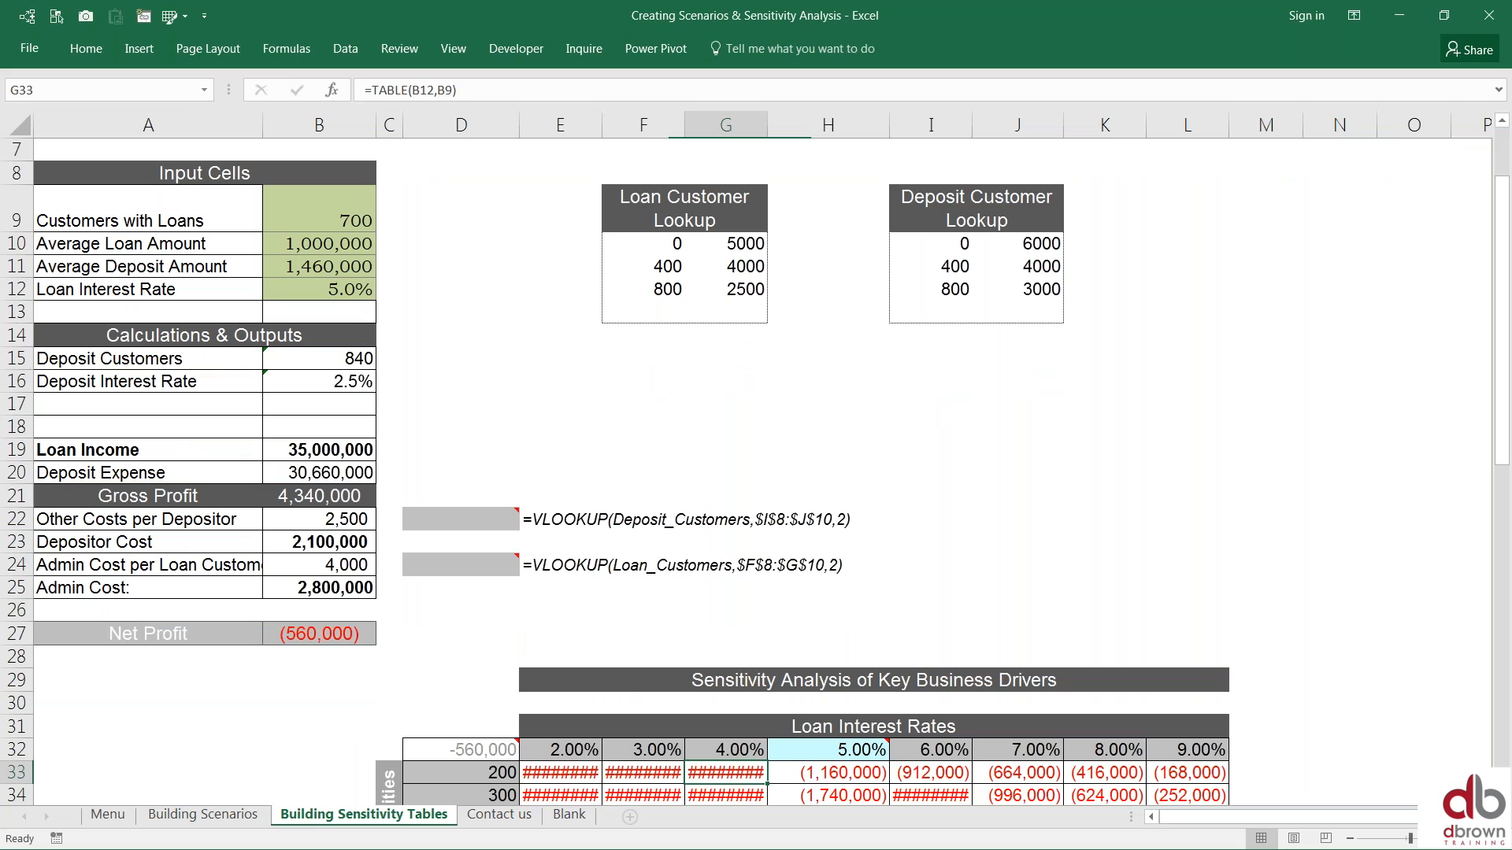
pyautogui.press('Down')
pyautogui.press('Down')
pyautogui.press('Down')
pyautogui.press('Down')
pyautogui.press('Down')
pyautogui.press('Down')
pyautogui.press('Down')
pyautogui.press('Down')
pyautogui.press('Down')
pyautogui.press('Down')
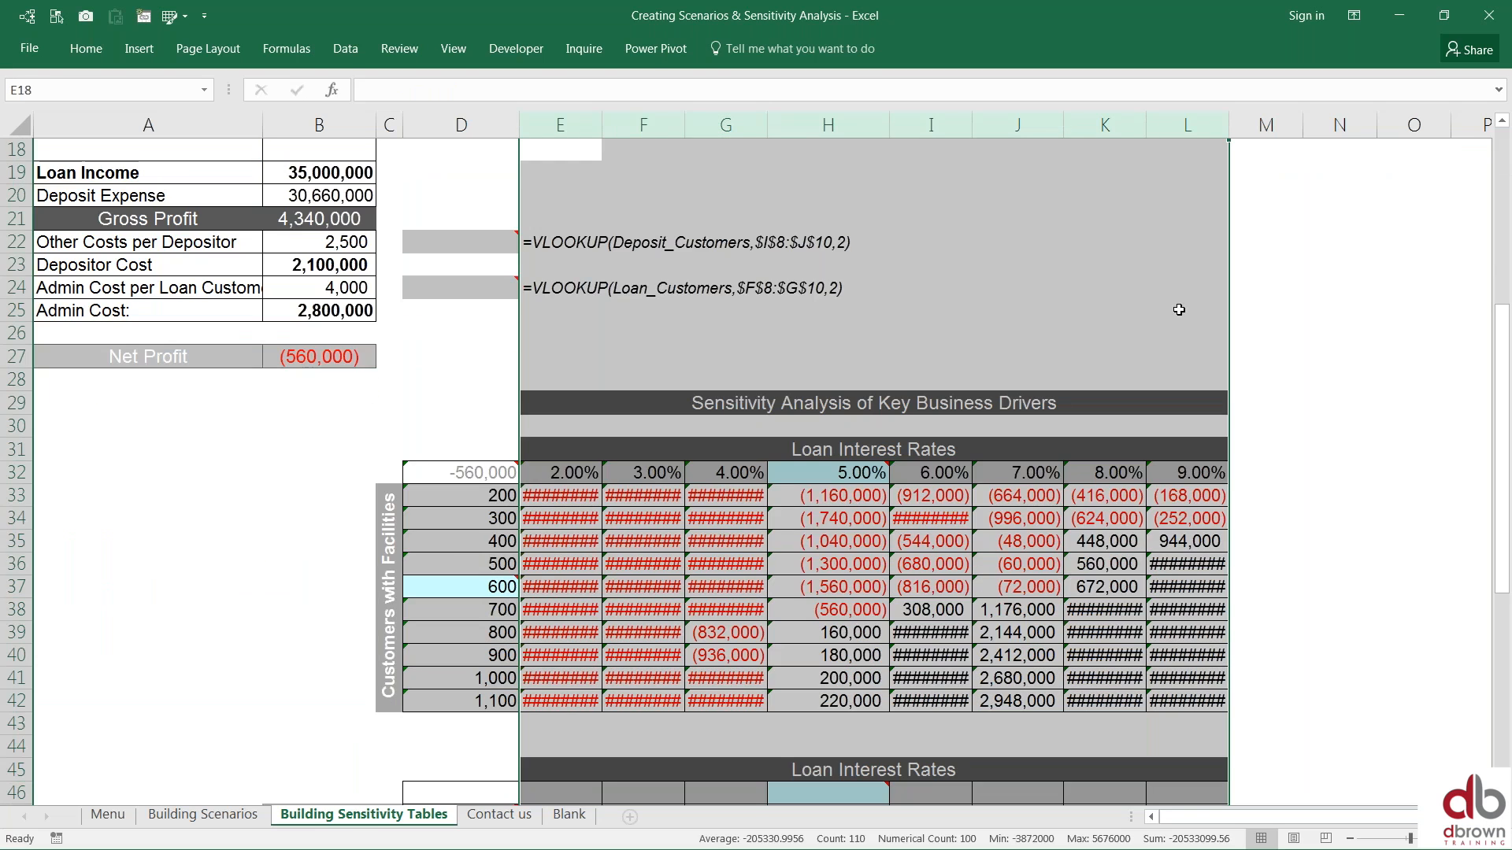
pyautogui.hotkey('alt', 'h')
pyautogui.press('o')
pyautogui.press('i')
pyautogui.moveTo(863, 124); pyautogui.dragTo(625, 132)
# Step: Examine the data table's results across interest rates and customer numbers, including the cell for 600 customers at 5.00%
pyautogui.click(719, 509)
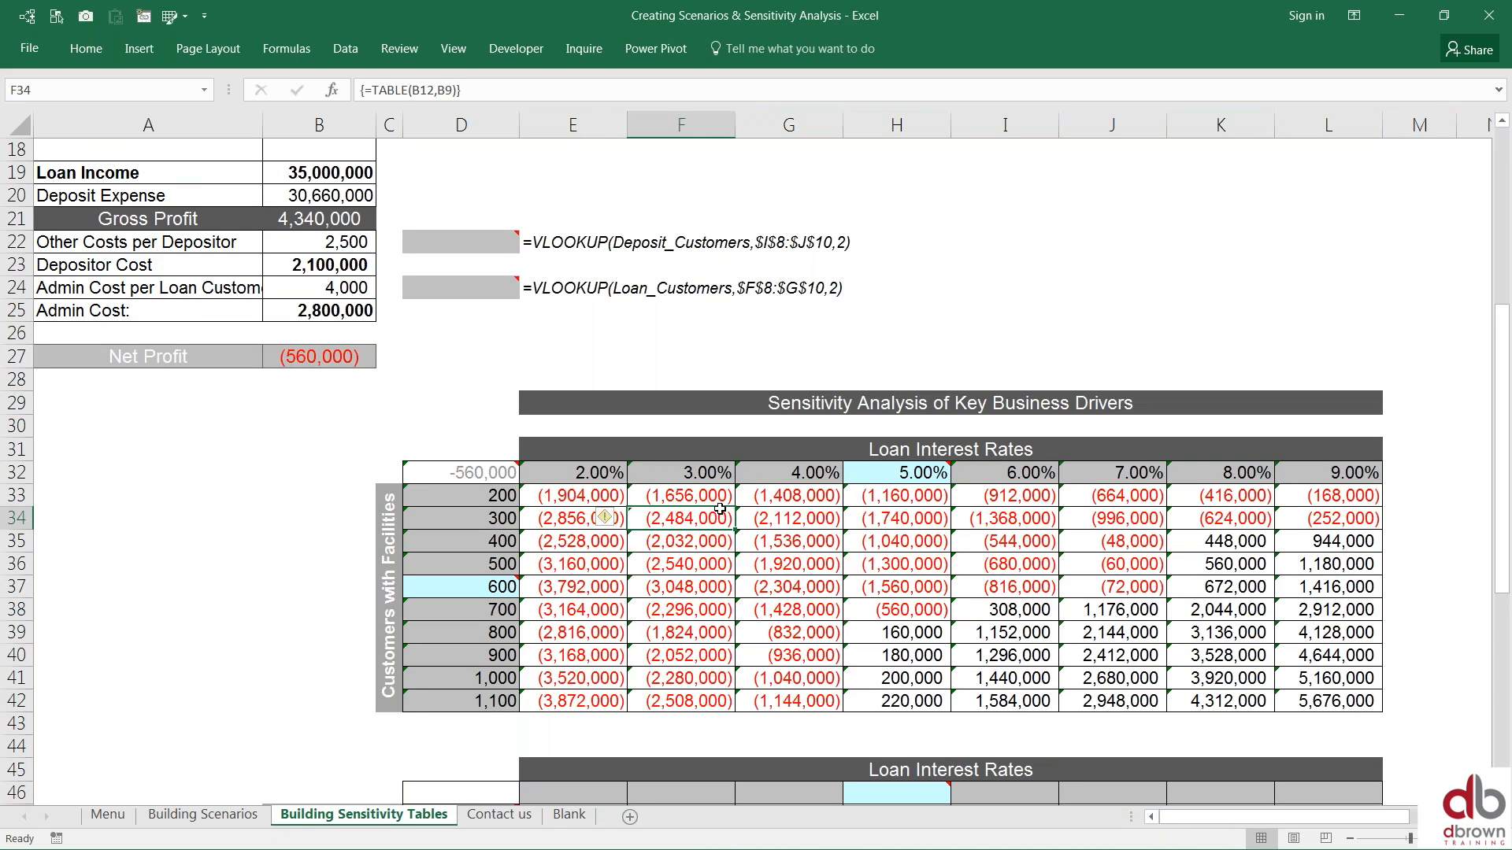
pyautogui.press('Right')
pyautogui.press('Right')
pyautogui.press('Right')
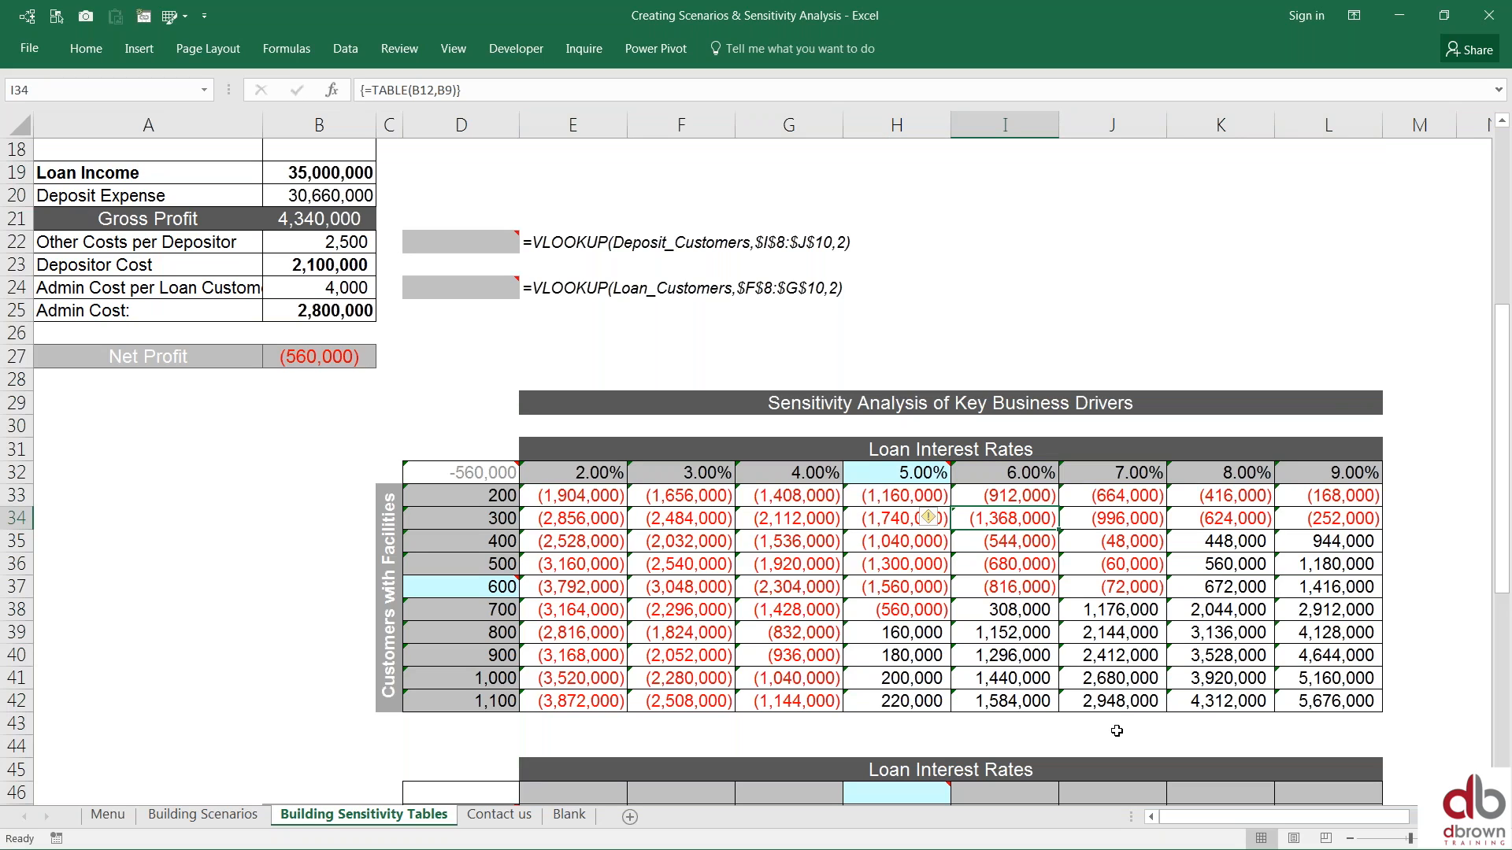
pyautogui.press('Down')
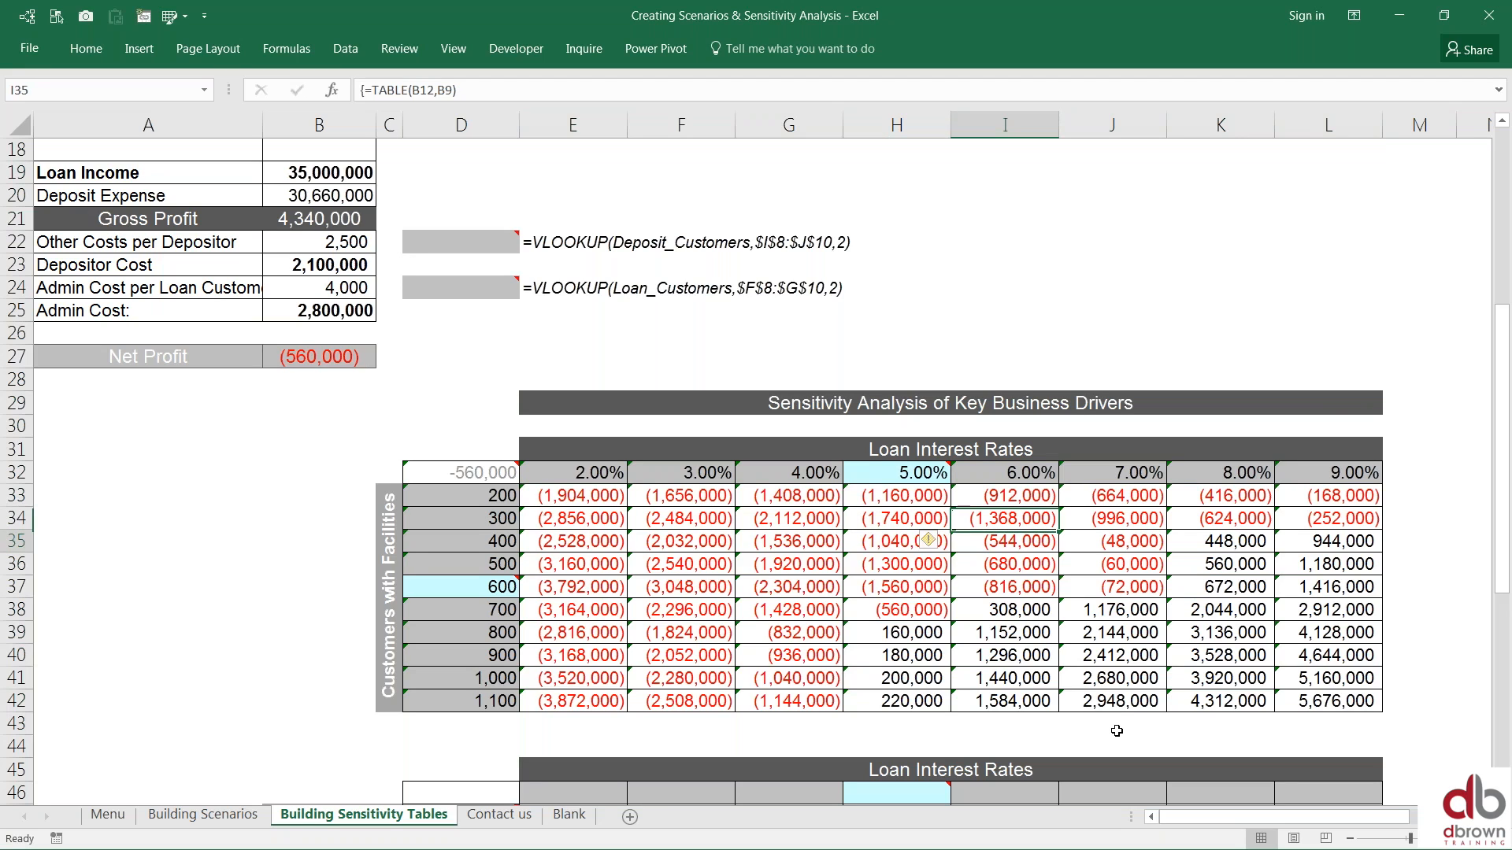
pyautogui.press('Down')
pyautogui.press('Down')
pyautogui.press('Down')
pyautogui.press('Down')
pyautogui.press('Left')
pyautogui.press('Up')
pyautogui.press('Up')
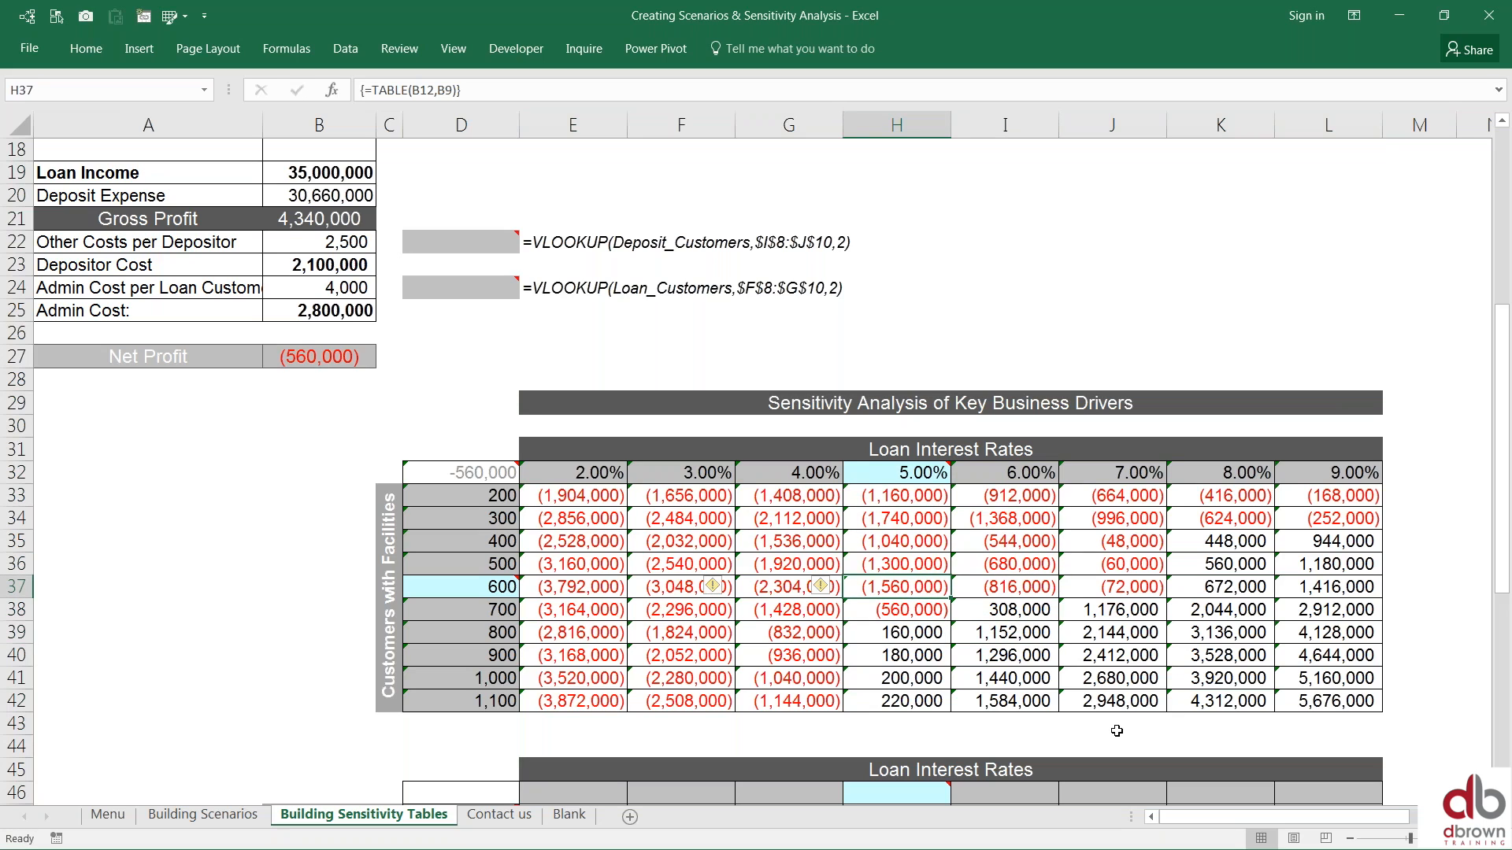
# Step: Set the Customers with Loans input cell to 600
pyautogui.press('Left')
pyautogui.press('Left')
pyautogui.press('Home')
pyautogui.press('Up')
pyautogui.press('Up')
pyautogui.press('Up')
pyautogui.press('Up')
pyautogui.press('Up')
pyautogui.press('Up')
pyautogui.press('Up')
pyautogui.press('Up')
pyautogui.press('Up')
pyautogui.press('Up')
pyautogui.press('Up')
pyautogui.press('Up')
pyautogui.press('Up')
pyautogui.press('Up')
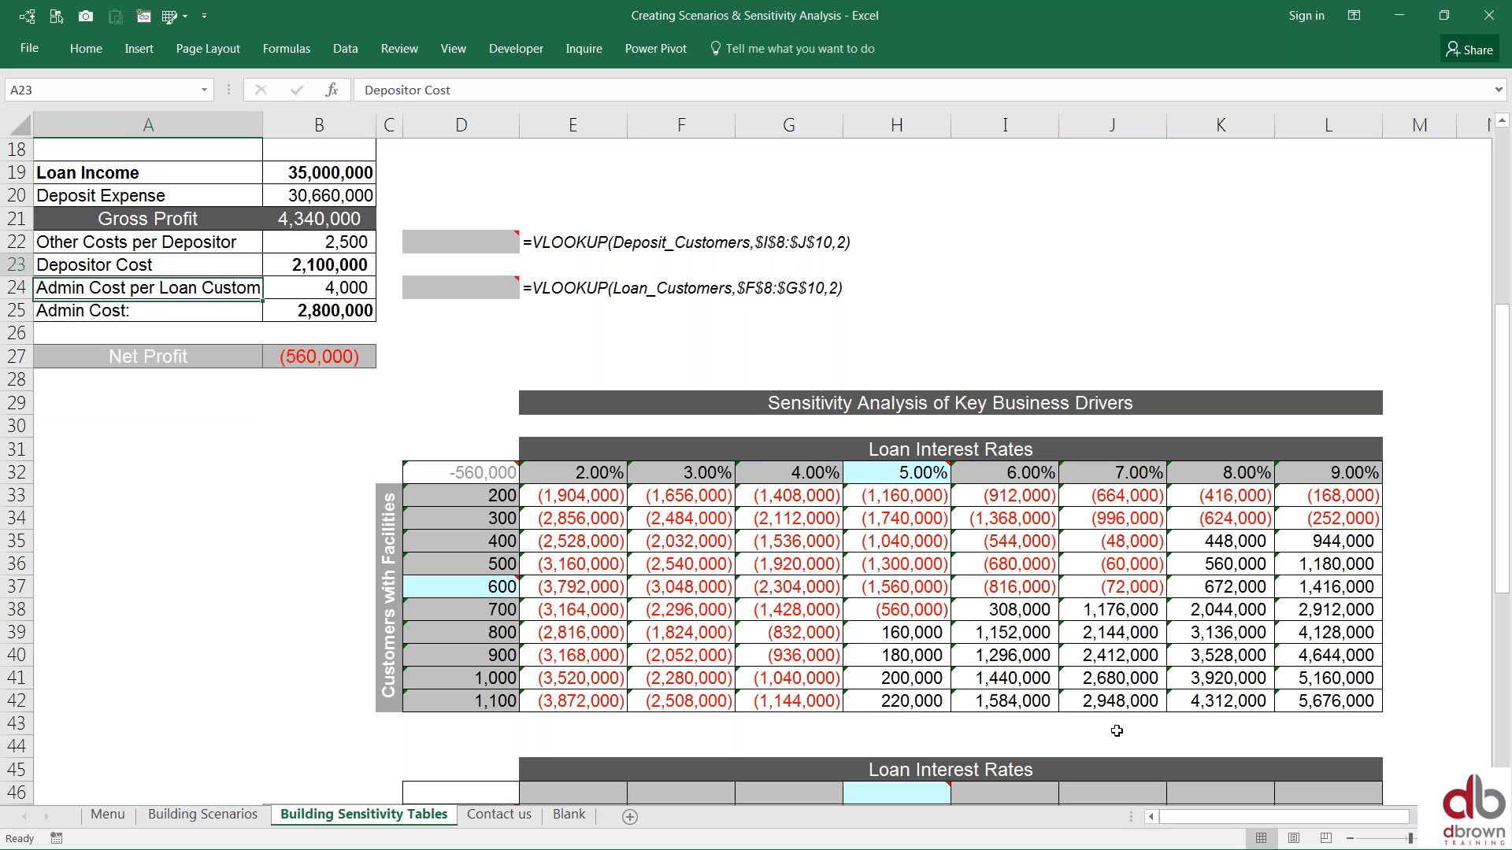
pyautogui.press('Up')
pyautogui.press('Up')
pyautogui.press('Up')
pyautogui.press('Up')
pyautogui.press('Up')
pyautogui.press('Up')
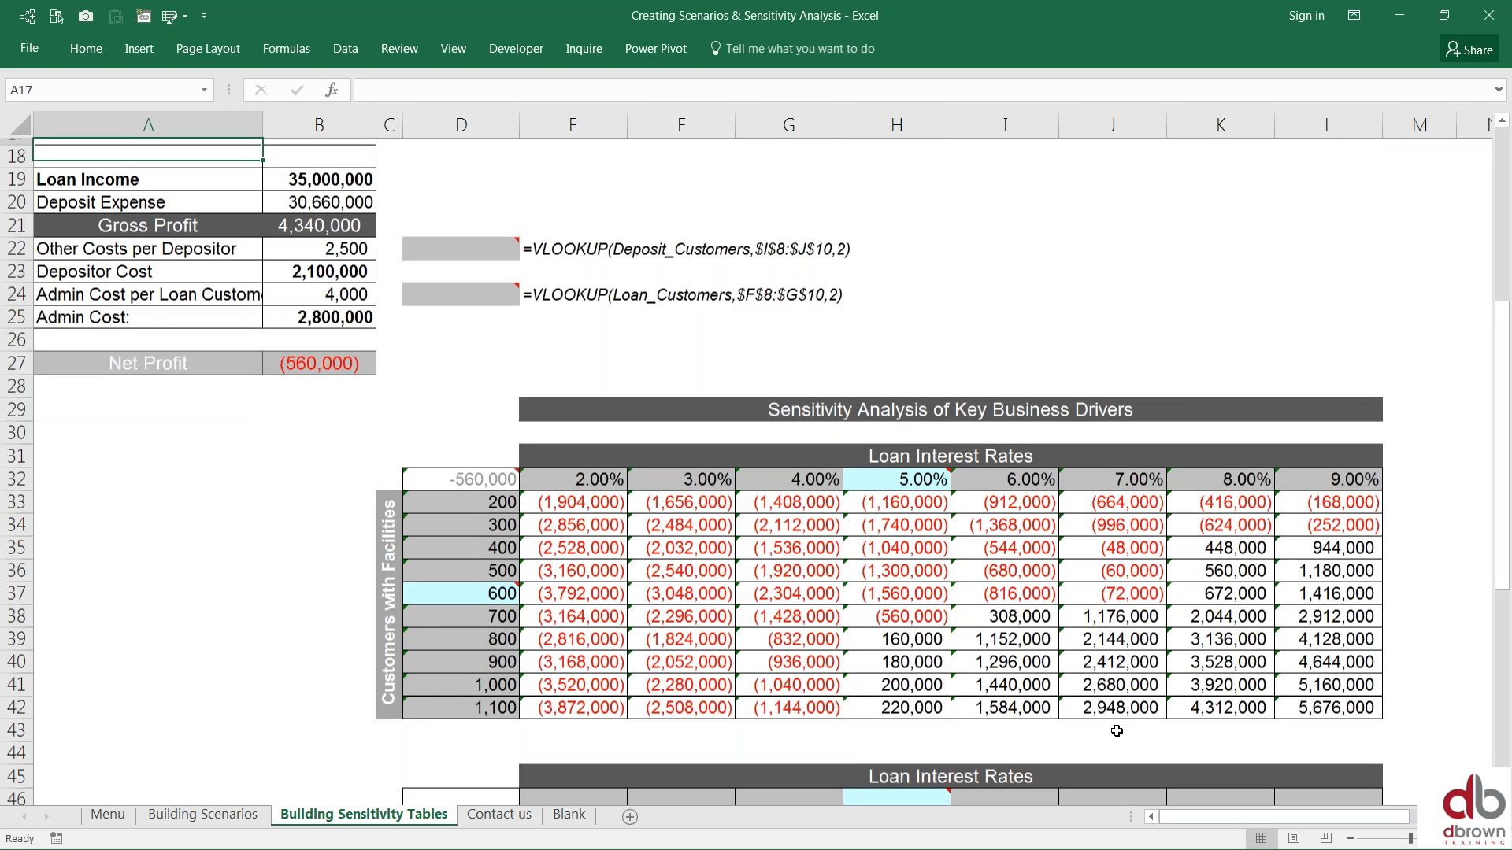
pyautogui.press('Up')
pyautogui.press('Up')
pyautogui.press('Up')
pyautogui.press('Up')
pyautogui.press('Up')
pyautogui.press('Up')
pyautogui.press('Up')
pyautogui.press('Up')
pyautogui.press('Up')
pyautogui.press('Up')
pyautogui.press('Down')
pyautogui.press('Down')
pyautogui.press('Right')
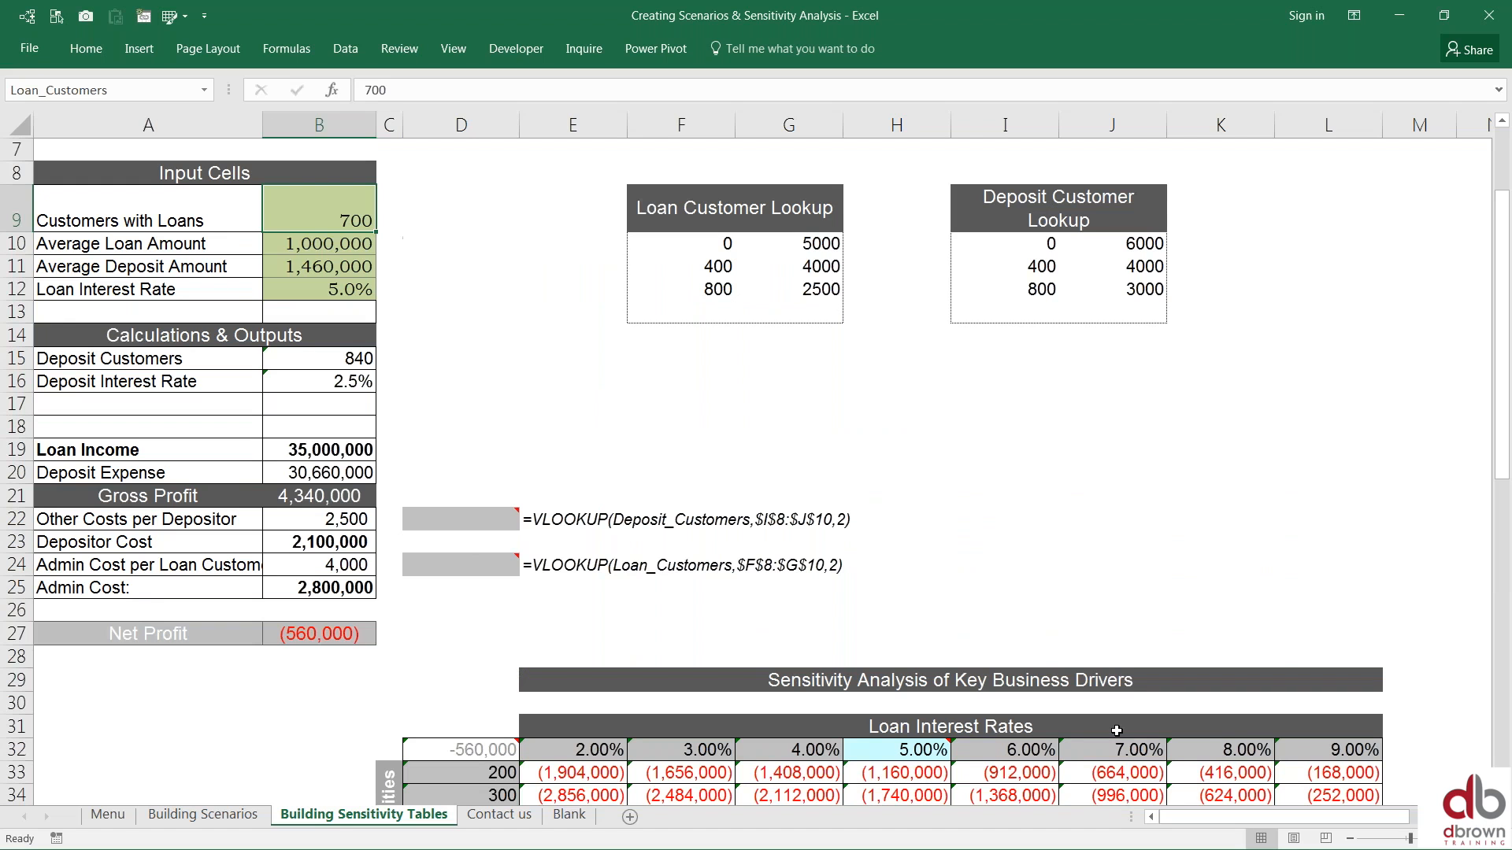
pyautogui.write('600')
pyautogui.press('Return')
# Step: Set the Loan Interest Rate input cell to 7%
pyautogui.press('Return')
pyautogui.press('Return')
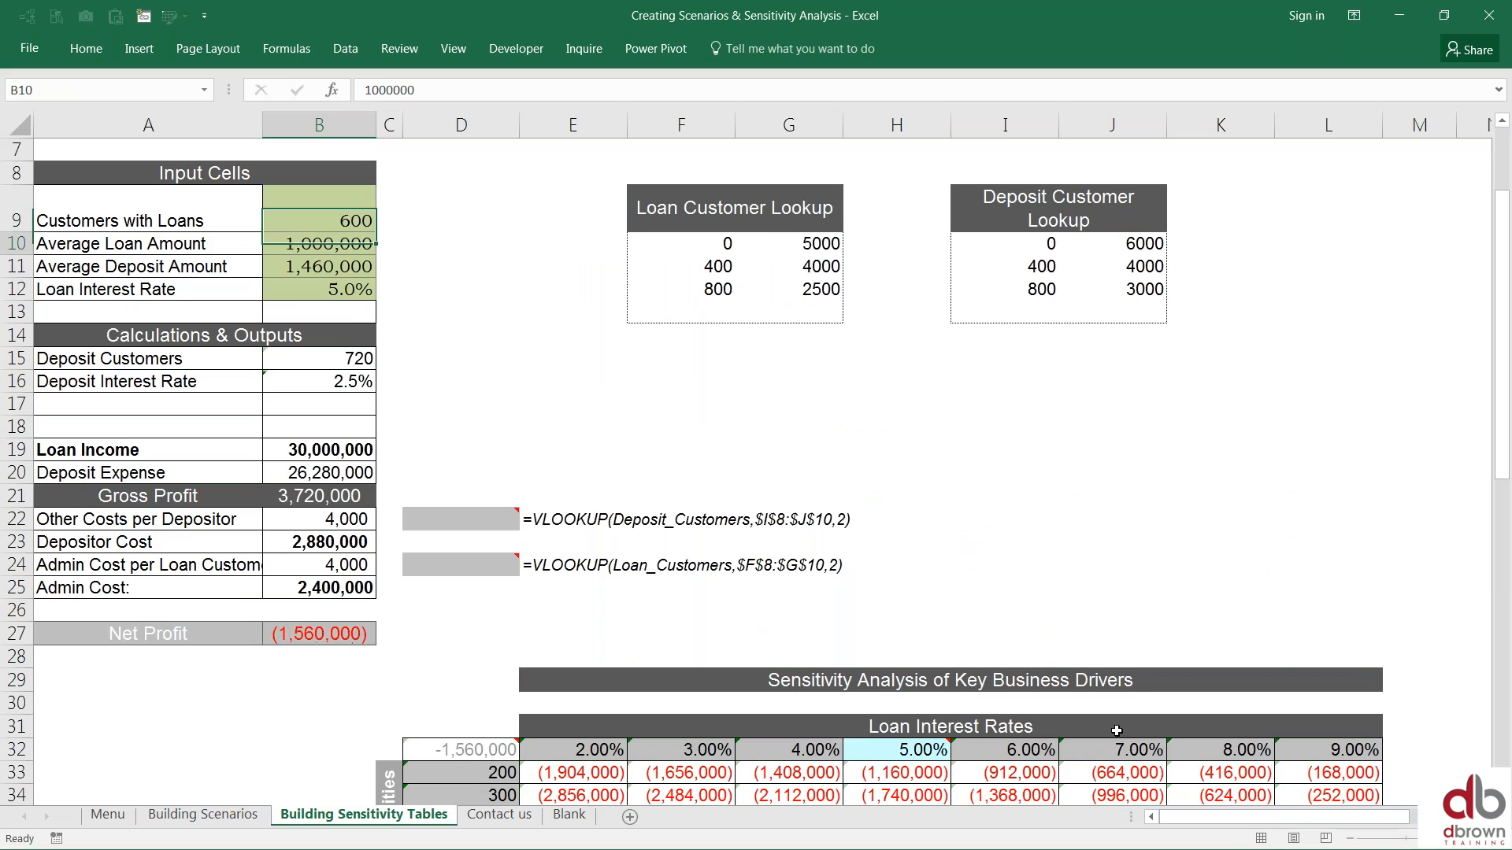
pyautogui.write('5')
pyautogui.write('7')
pyautogui.press('Return')
# Step: Review the Customers with Loans and Loan Interest Rate inputs against the model's Net Profit cell
pyautogui.press('Up')
pyautogui.press('Up')
pyautogui.press('Up')
pyautogui.press('Down')
pyautogui.press('Down')
pyautogui.press('Down')
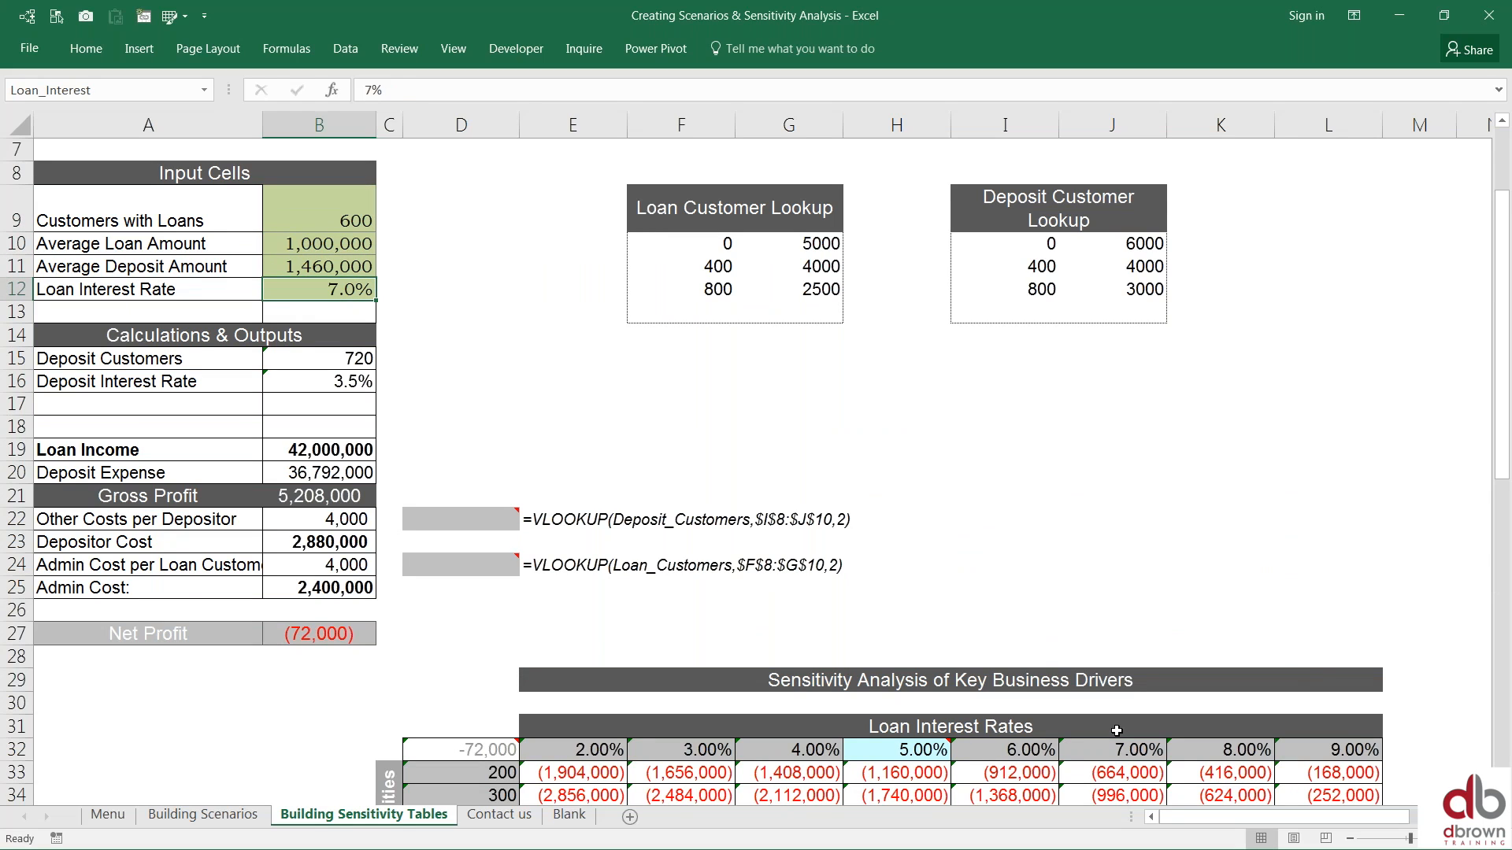
pyautogui.press('Up')
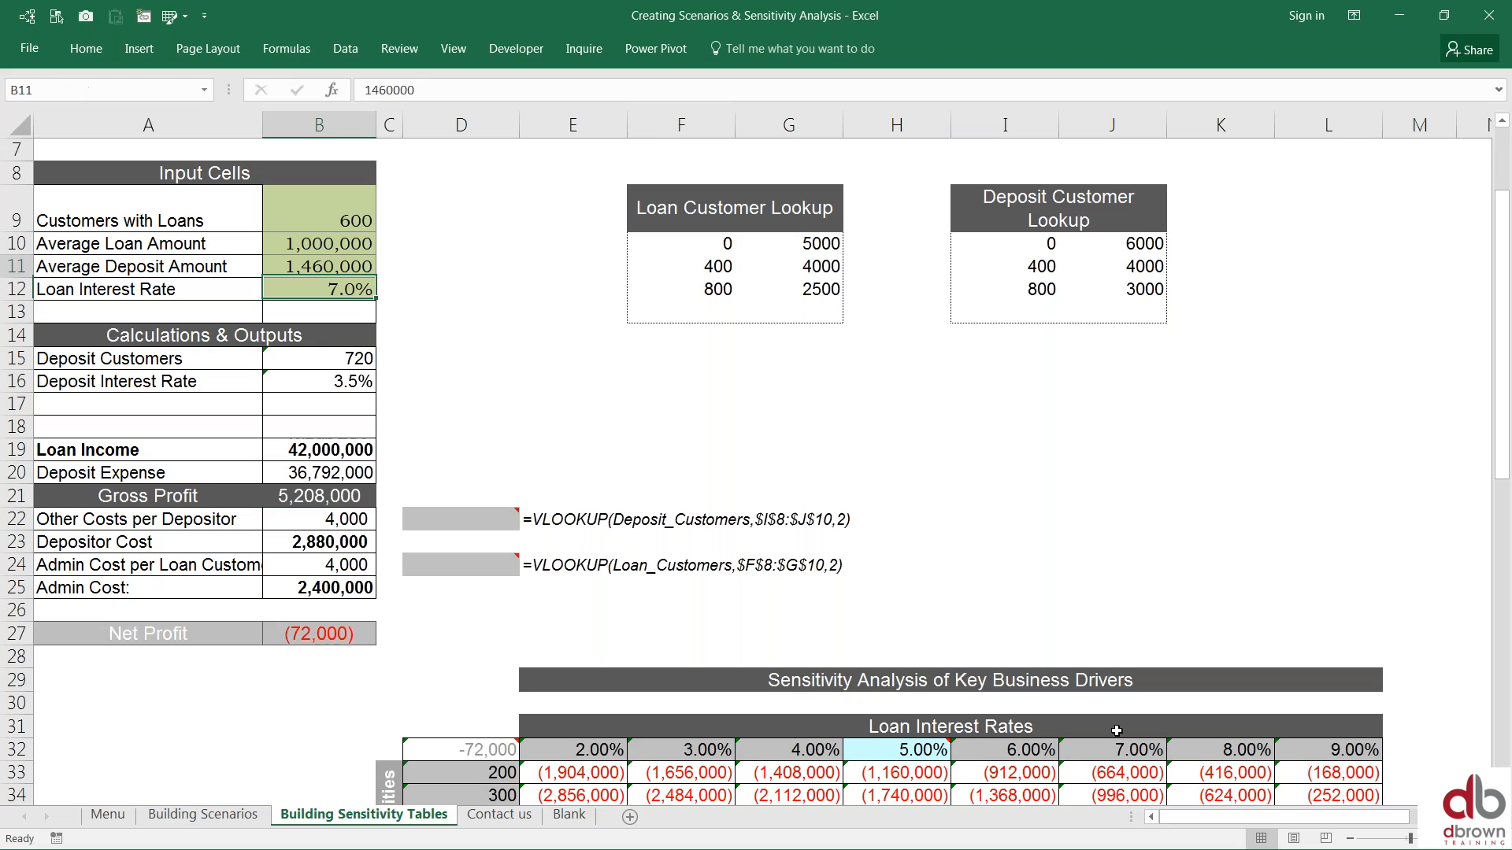
pyautogui.press('Up')
pyautogui.press('Up')
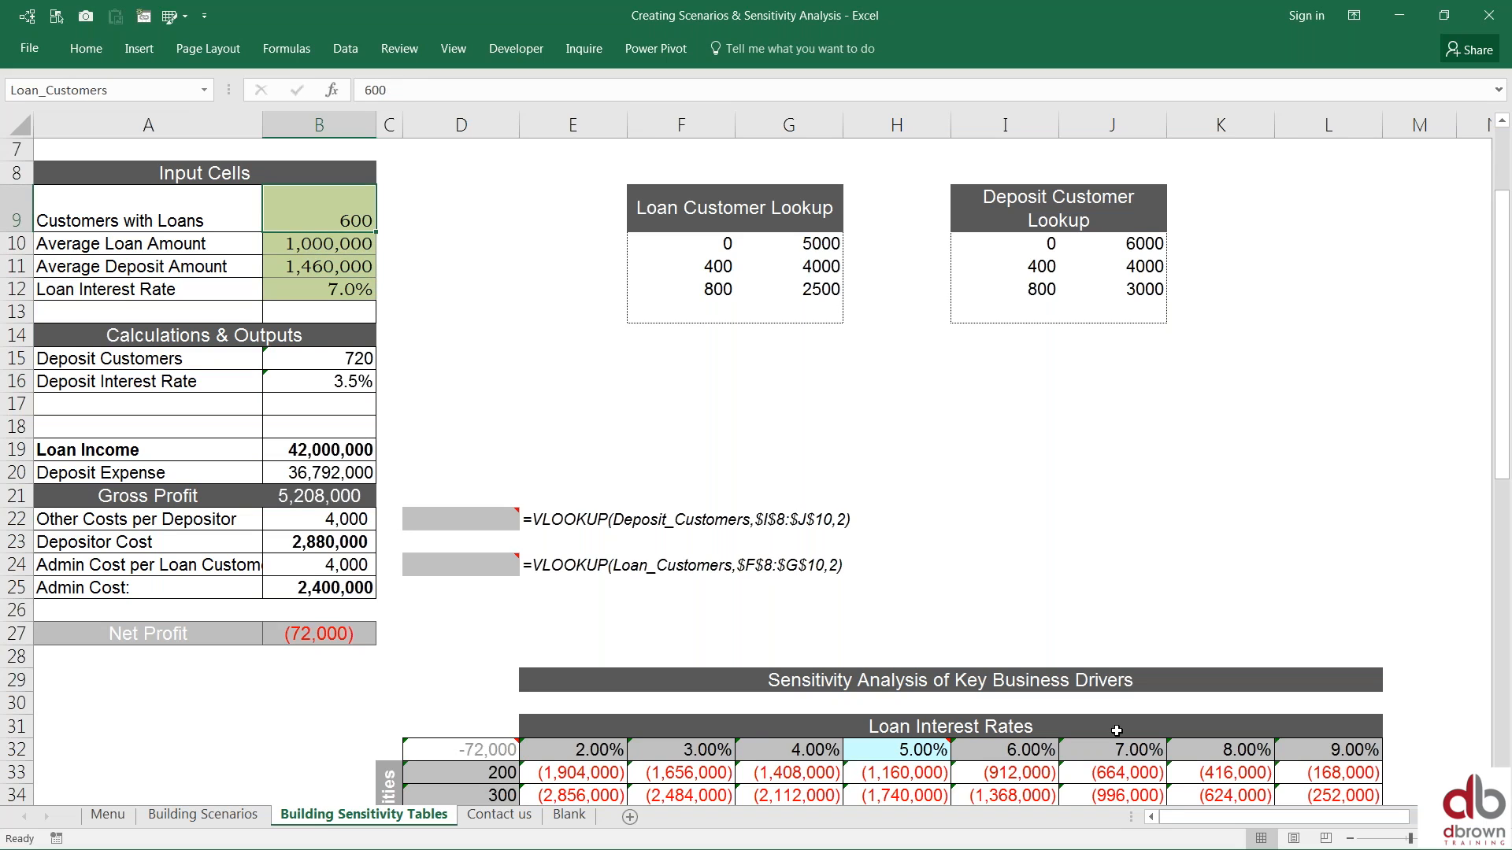
pyautogui.press('Down')
pyautogui.press('Down')
pyautogui.press('Down')
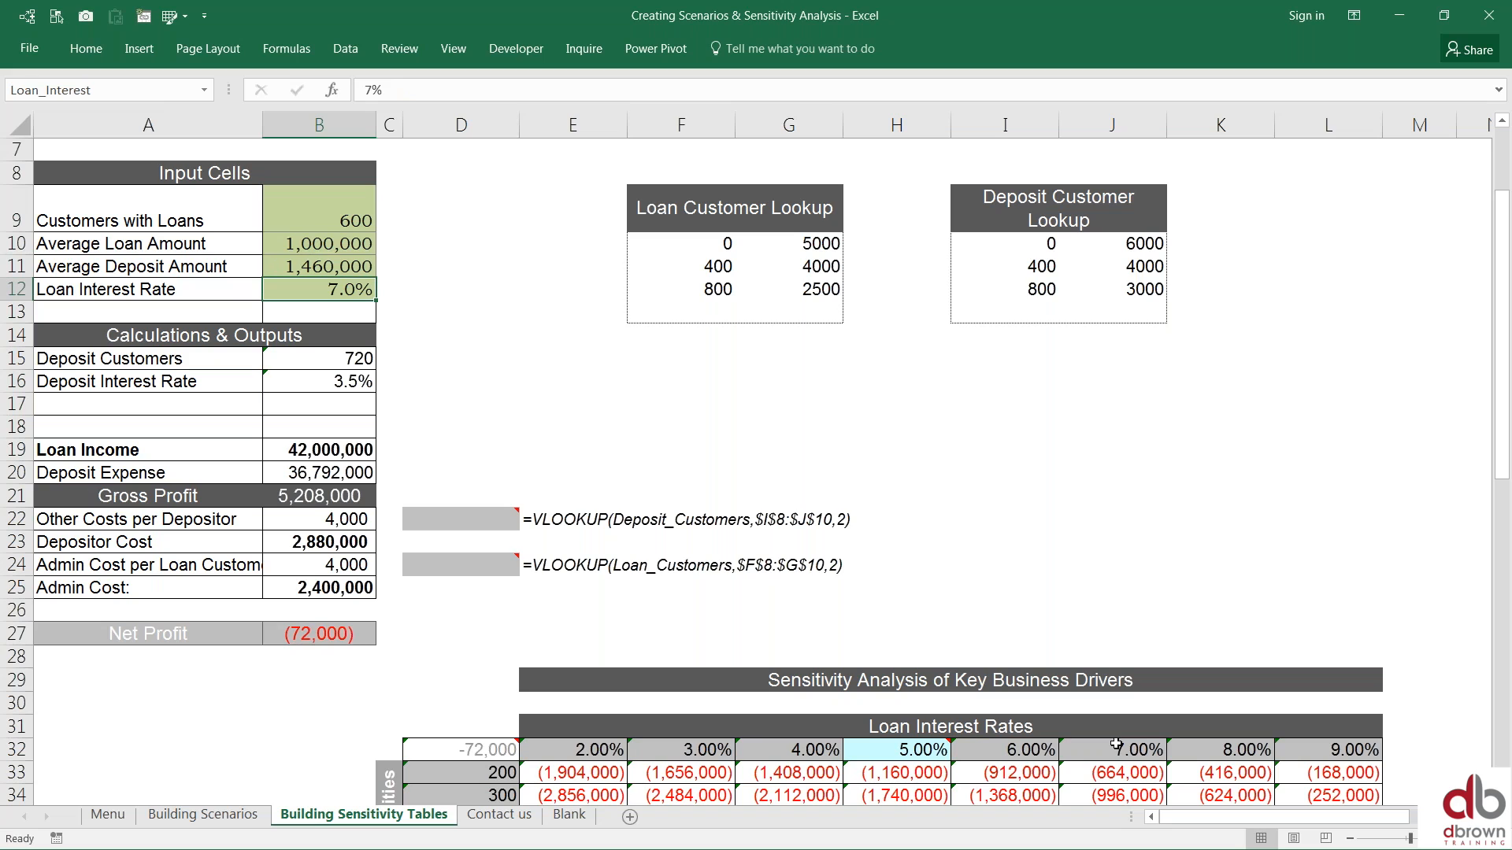
pyautogui.click(312, 635)
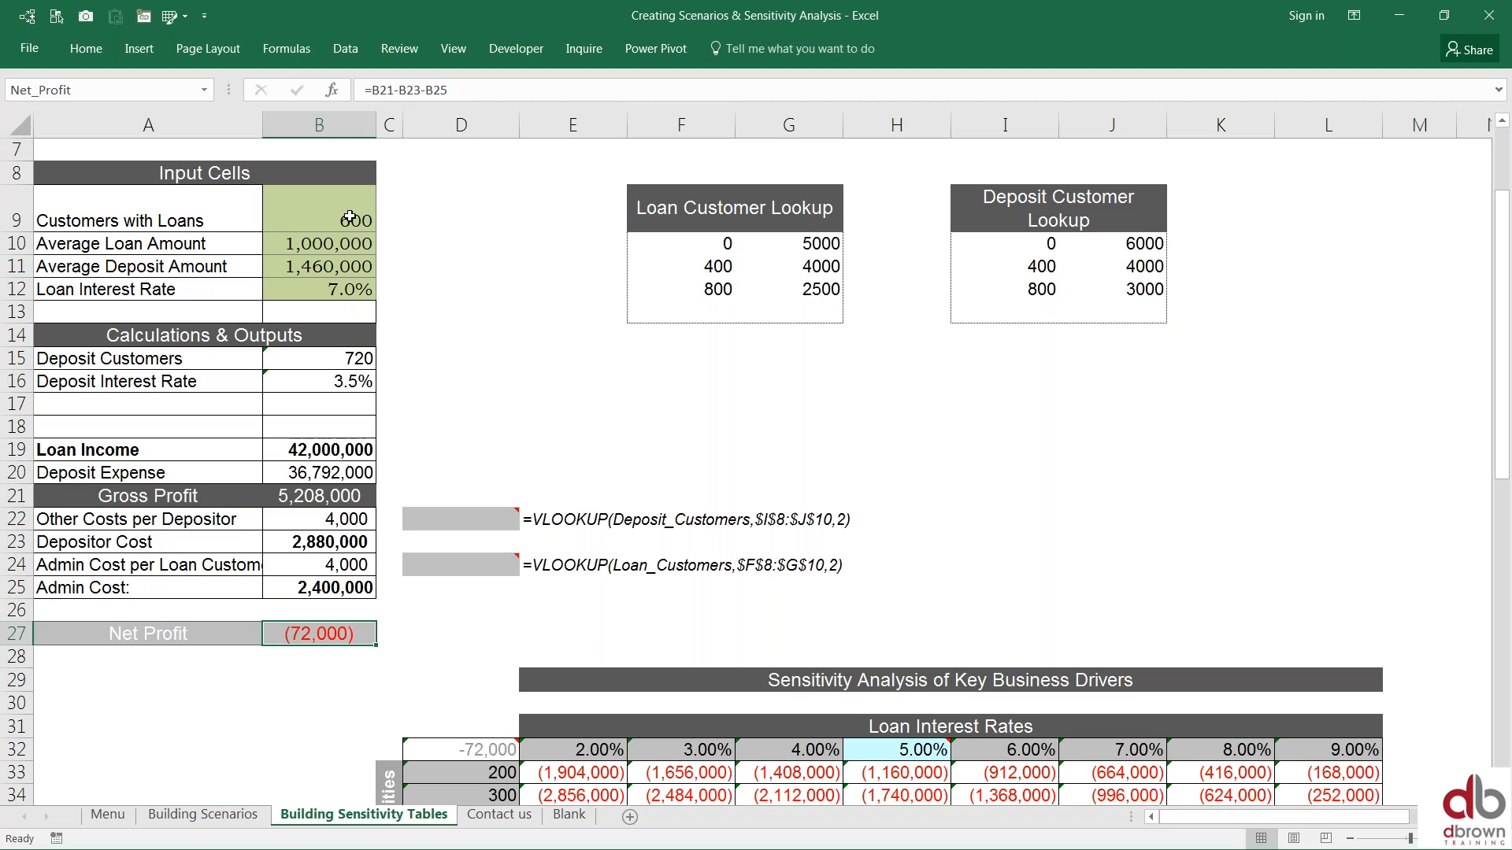
# Step: Check the data table's result for 600 customers at 7.00% against the model's Net Profit
pyautogui.click(527, 729)
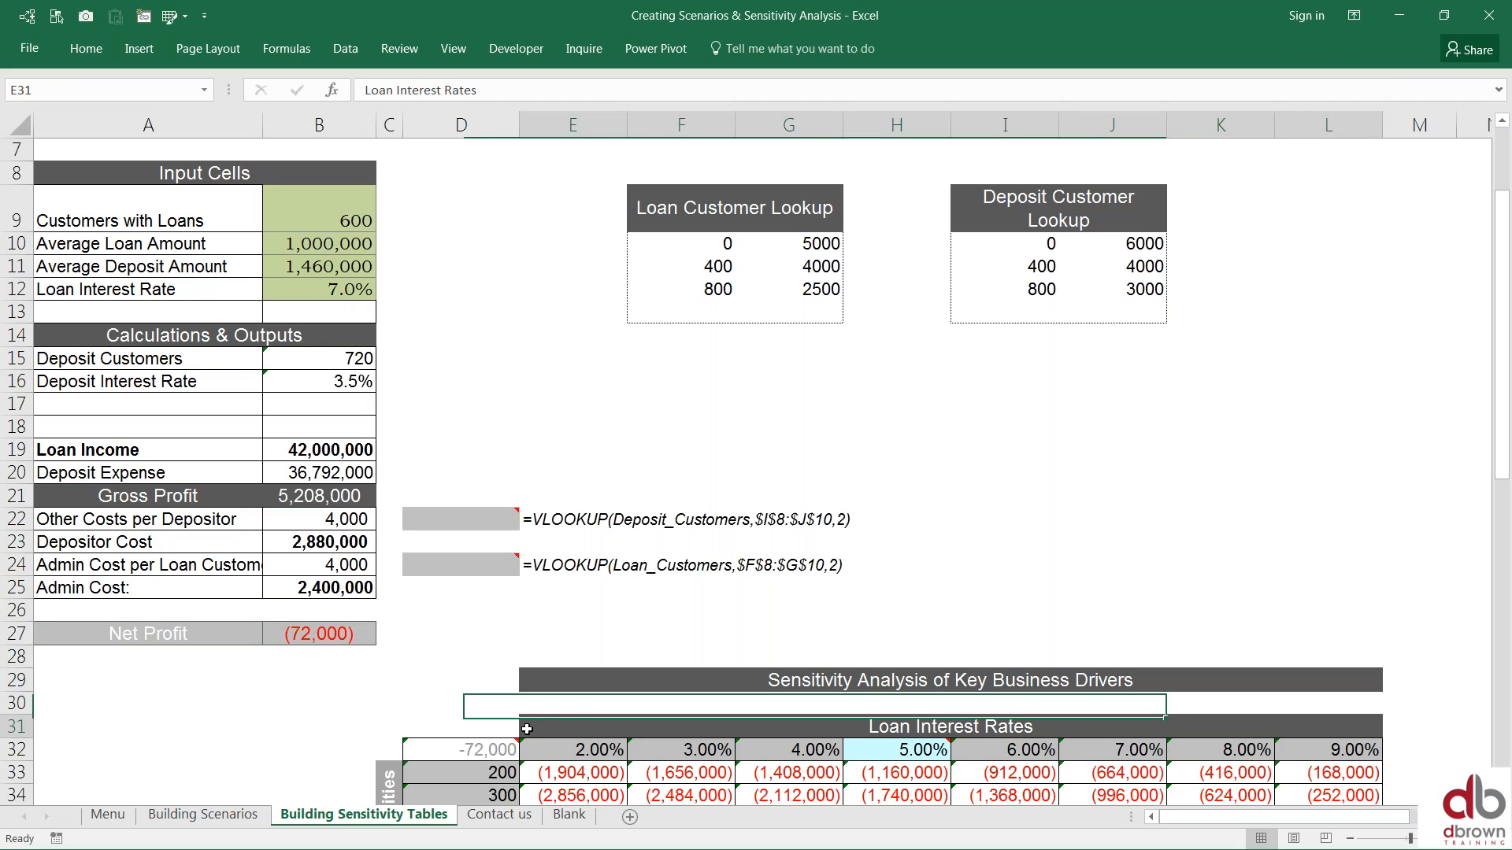
pyautogui.press('Down')
pyautogui.press('Down')
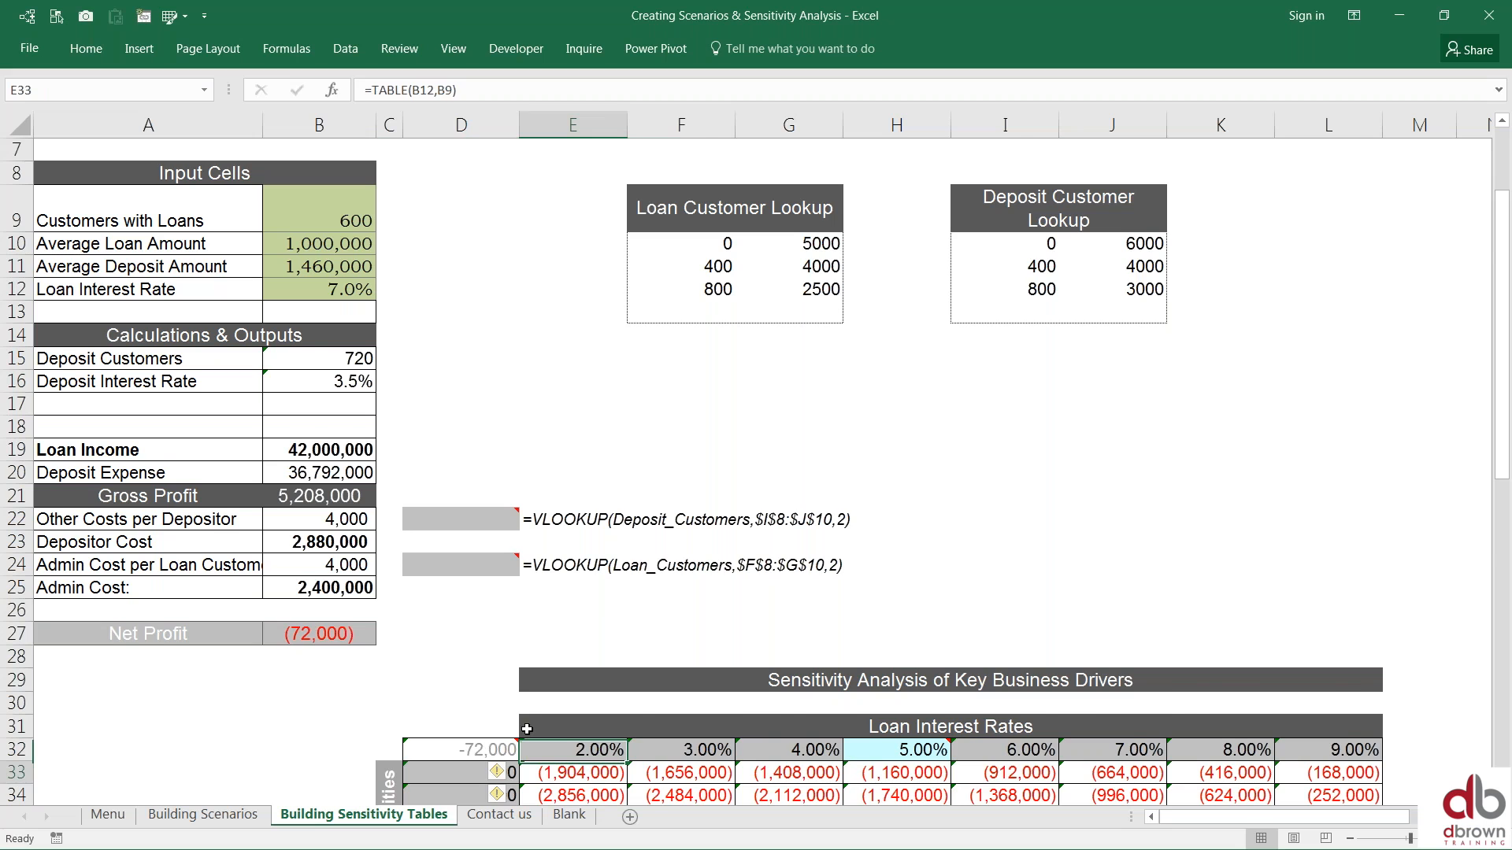
pyautogui.hotkey('ctrl', 'Down')
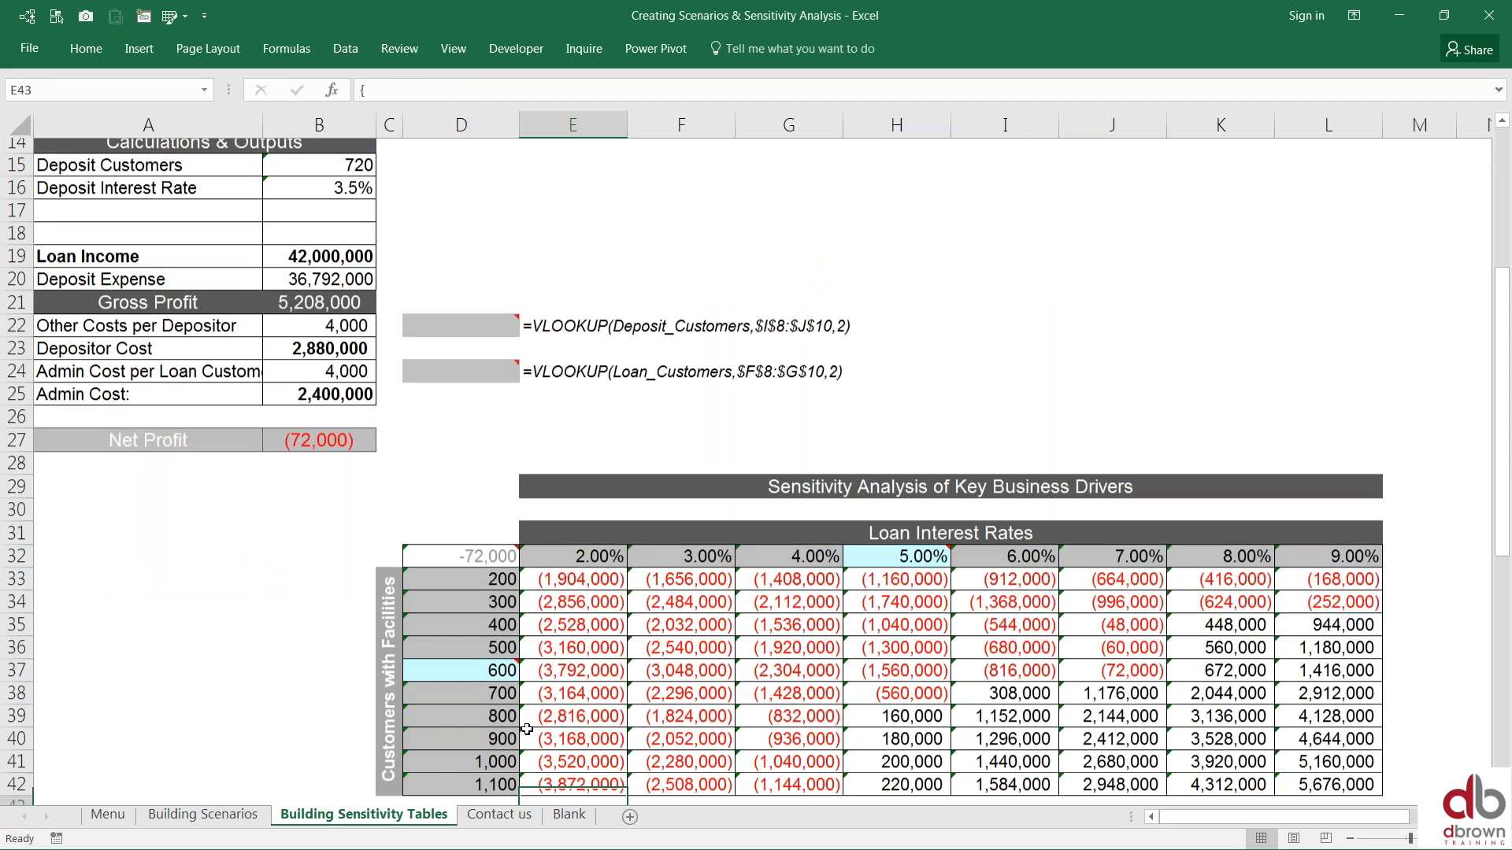
pyautogui.press('Up')
pyautogui.press('Up')
pyautogui.press('Up')
pyautogui.press('Up')
pyautogui.press('Up')
pyautogui.press('Up')
pyautogui.press('Up')
pyautogui.press('Right')
pyautogui.press('Right')
pyautogui.press('Right')
pyautogui.press('Right')
pyautogui.press('Right')
pyautogui.click(1118, 633)
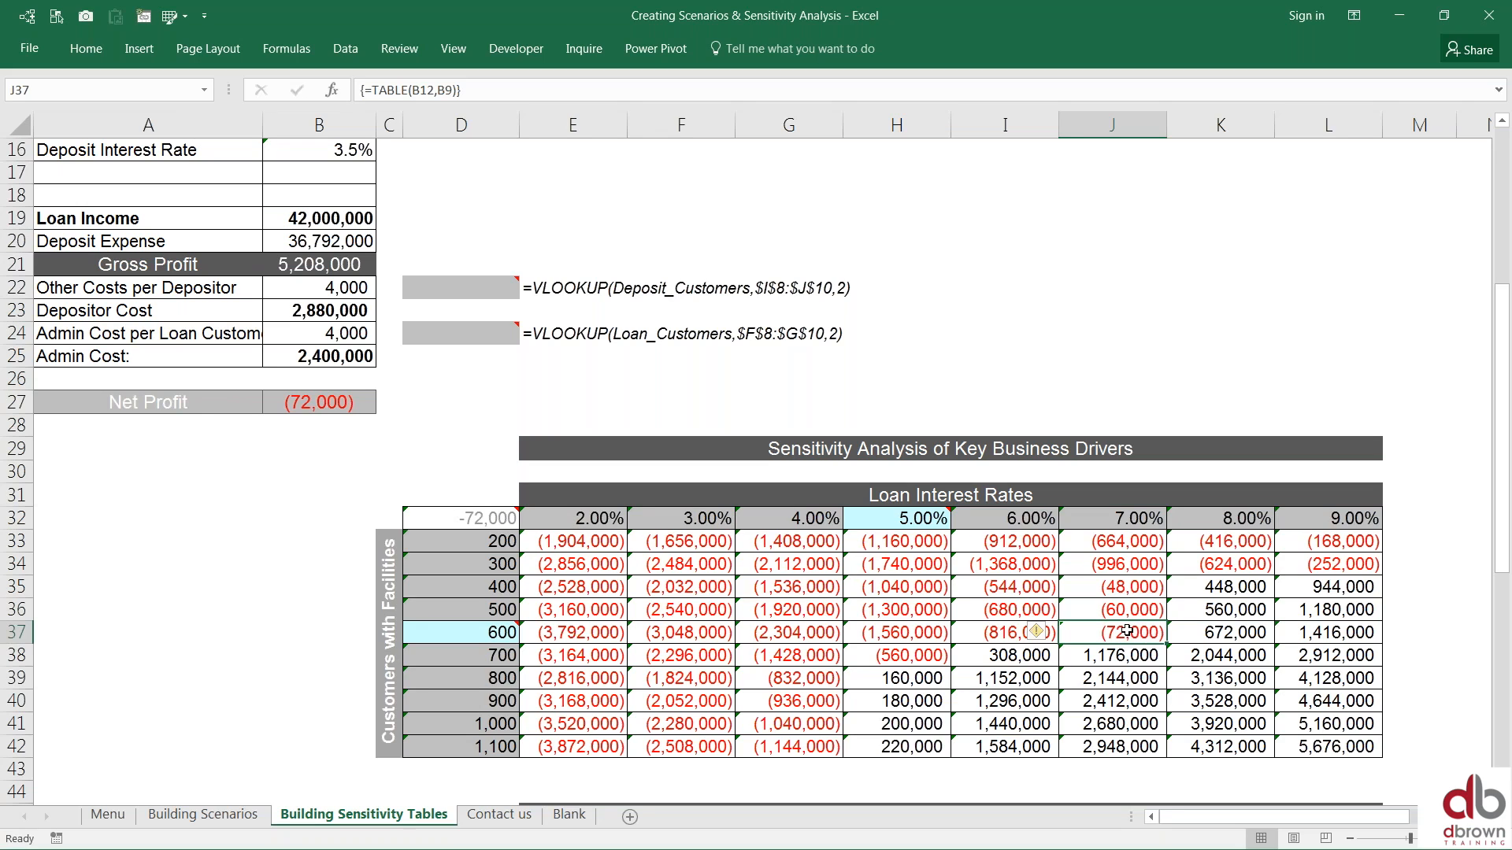
# Step: Examine the array formula shared by the data table's result cells E33:L42, selecting the whole range and individual cells
pyautogui.click(593, 538)
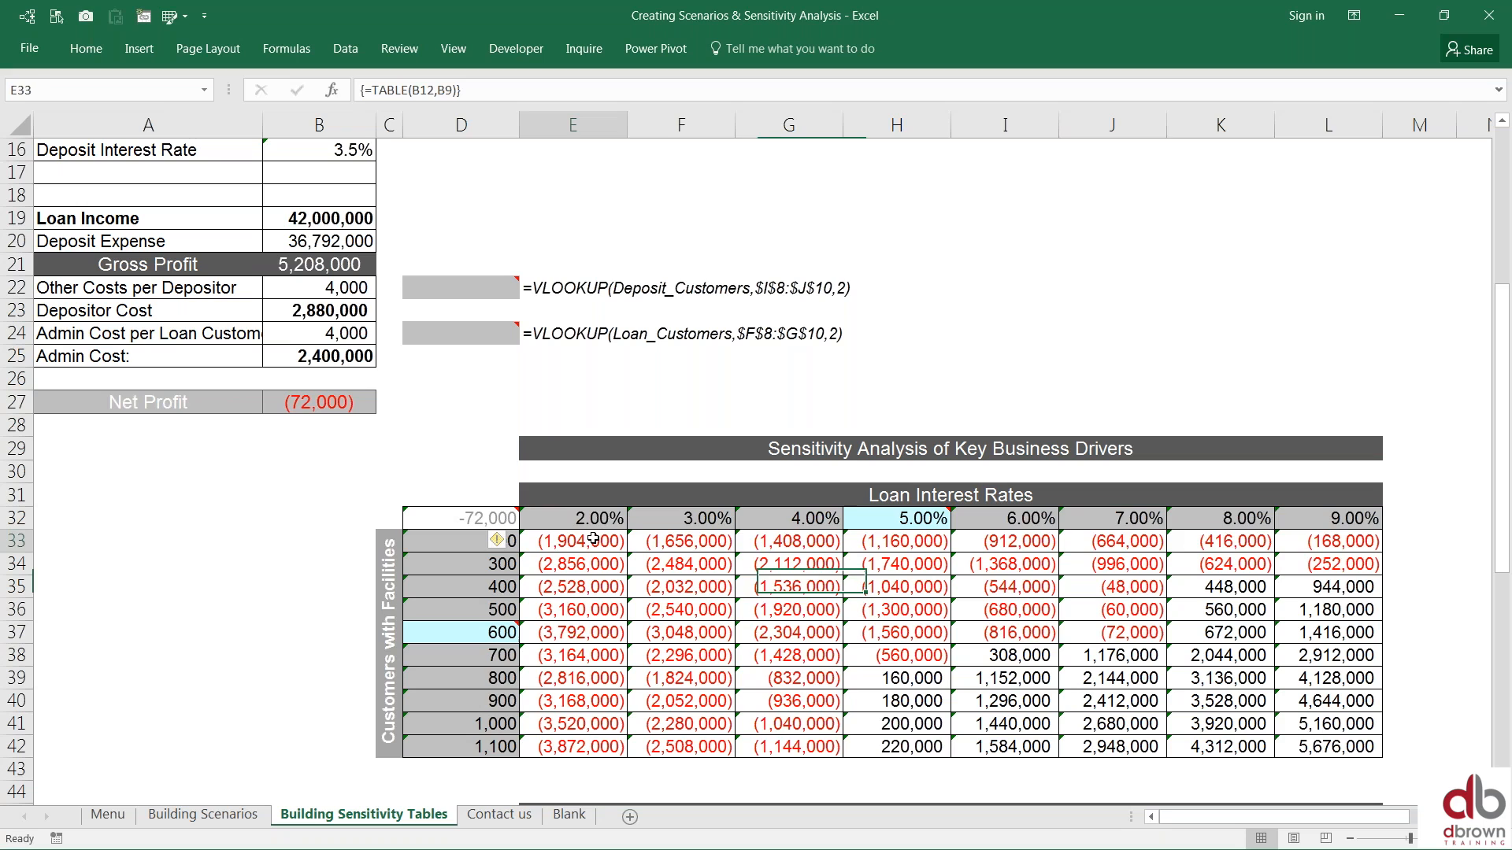
pyautogui.hotkey('ctrl', 'shift', 'Right')
pyautogui.hotkey('ctrl', 'shift', 'Down')
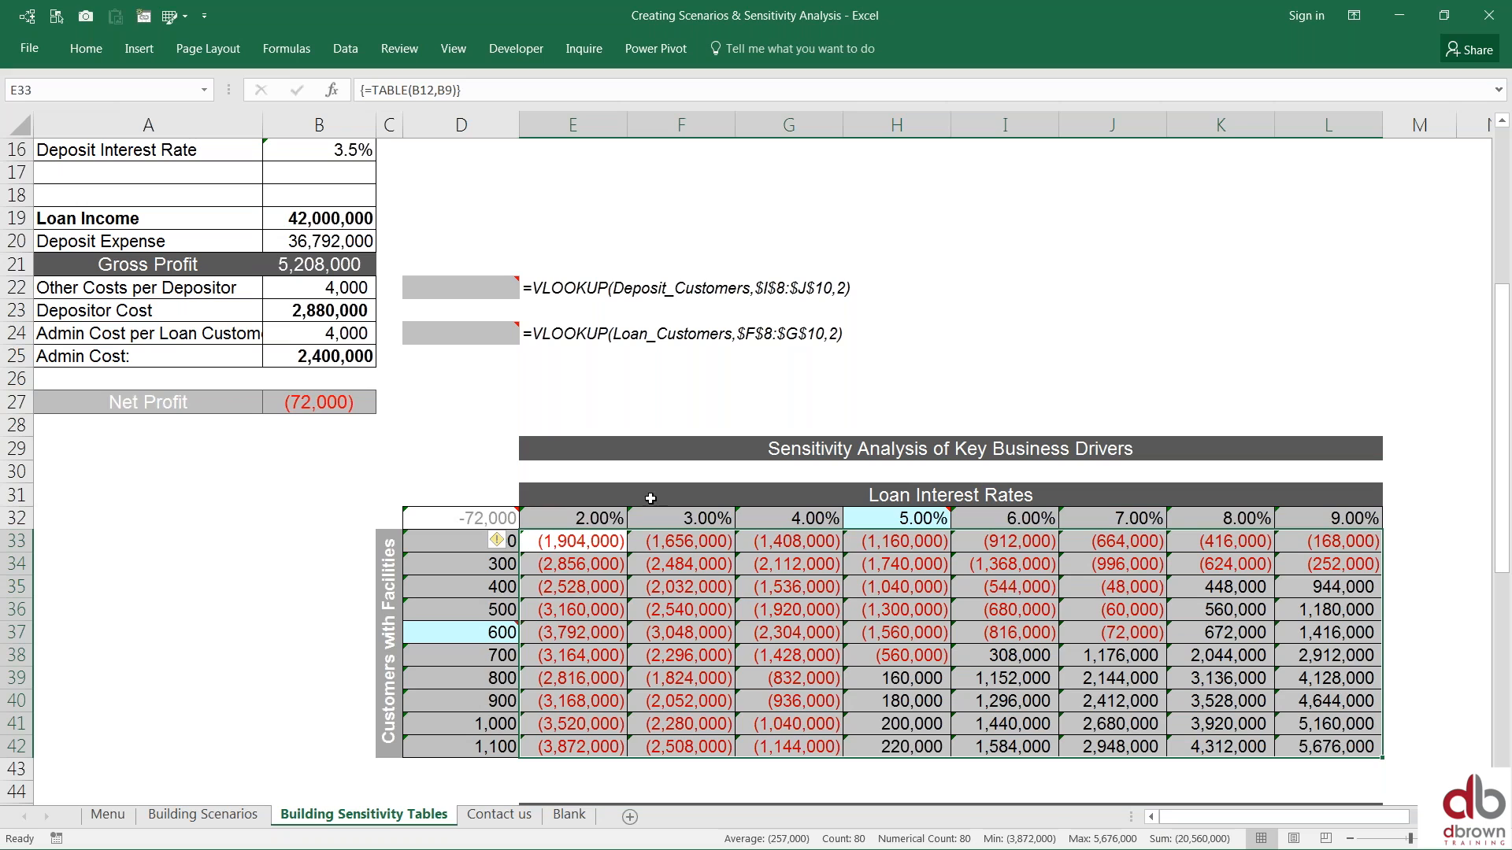
pyautogui.click(787, 594)
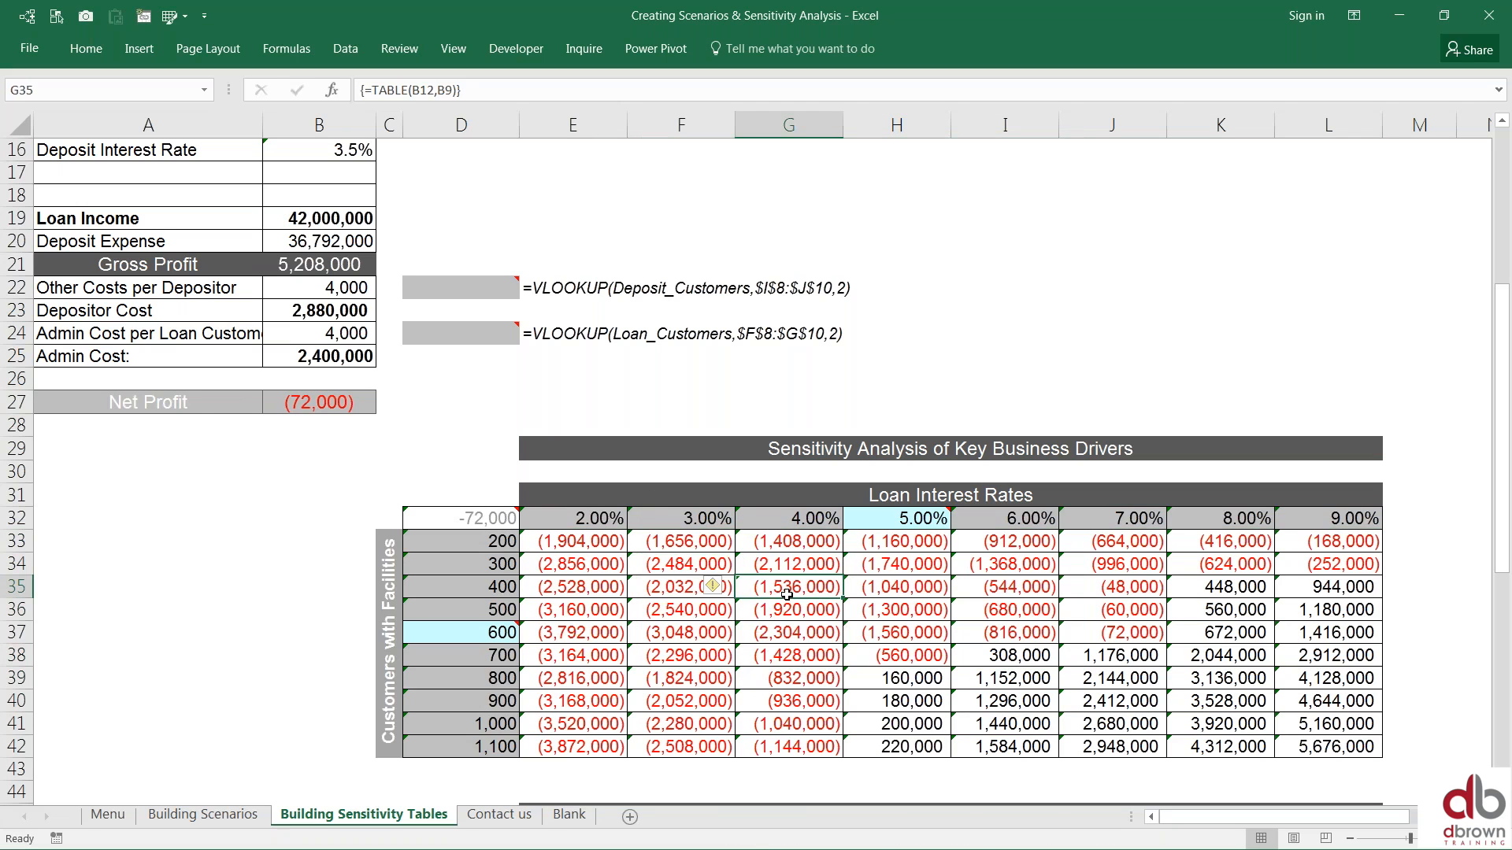
pyautogui.press('Left')
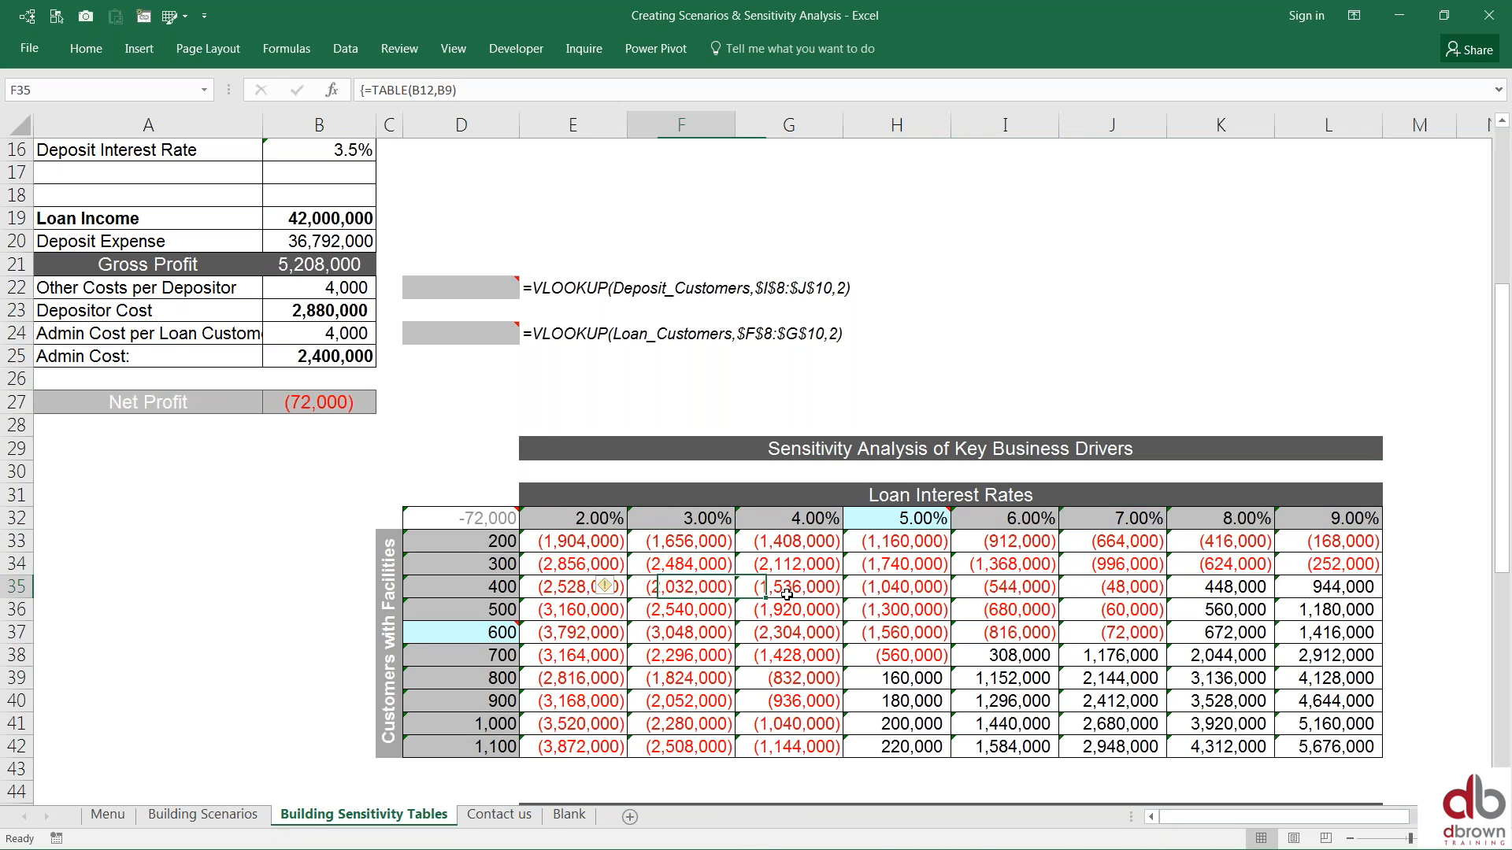
pyautogui.press('Left')
pyautogui.press('Up')
pyautogui.press('Up')
pyautogui.press('Right')
pyautogui.press('Right')
pyautogui.press('Right')
pyautogui.press('Right')
pyautogui.press('Right')
pyautogui.press('Right')
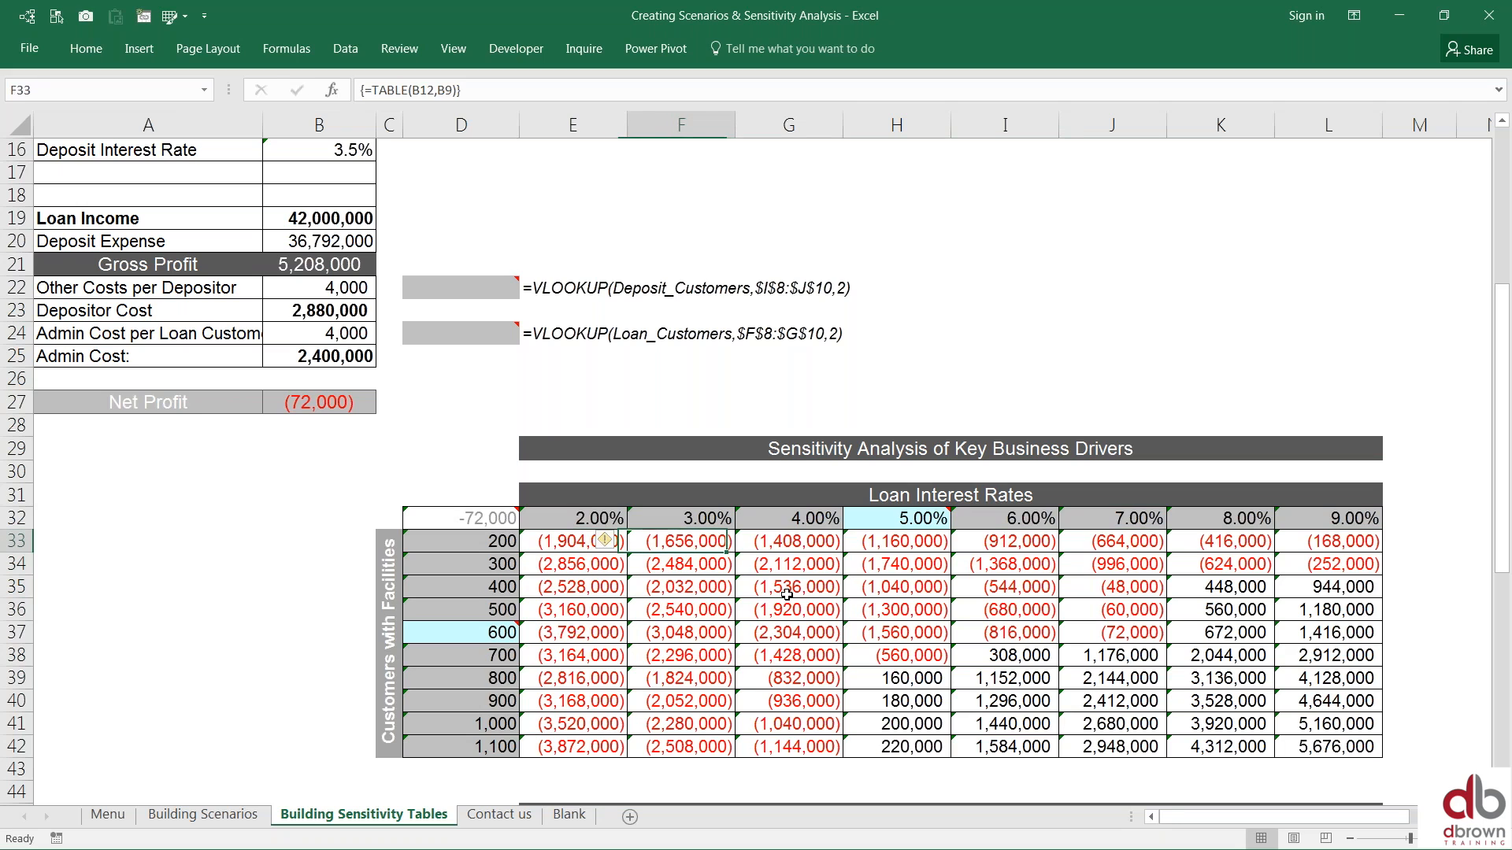
pyautogui.press('Down')
pyautogui.press('Down')
pyautogui.press('Left')
pyautogui.press('Left')
pyautogui.press('Left')
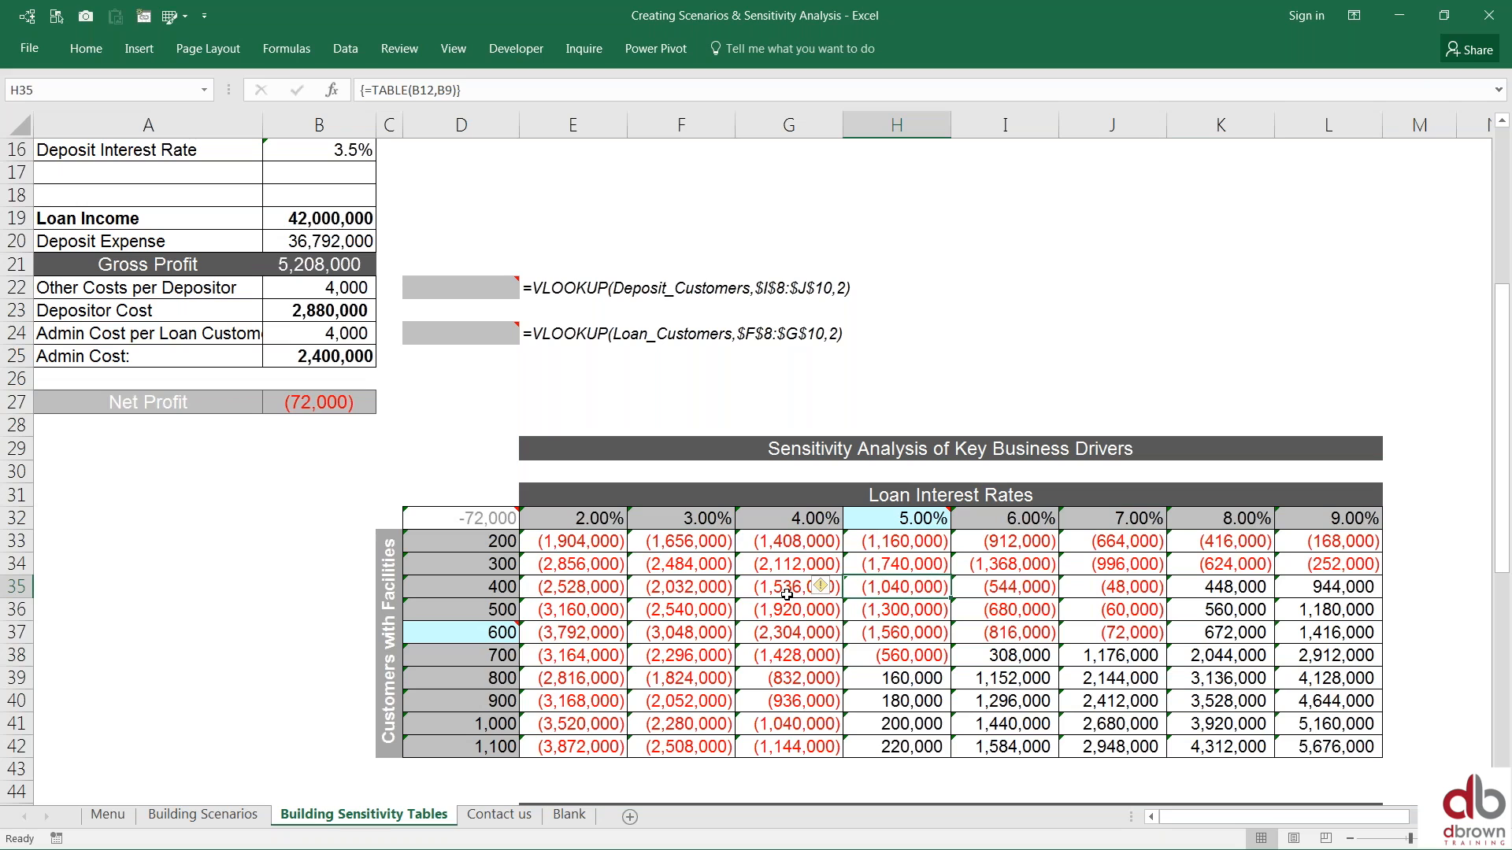
pyautogui.press('Down')
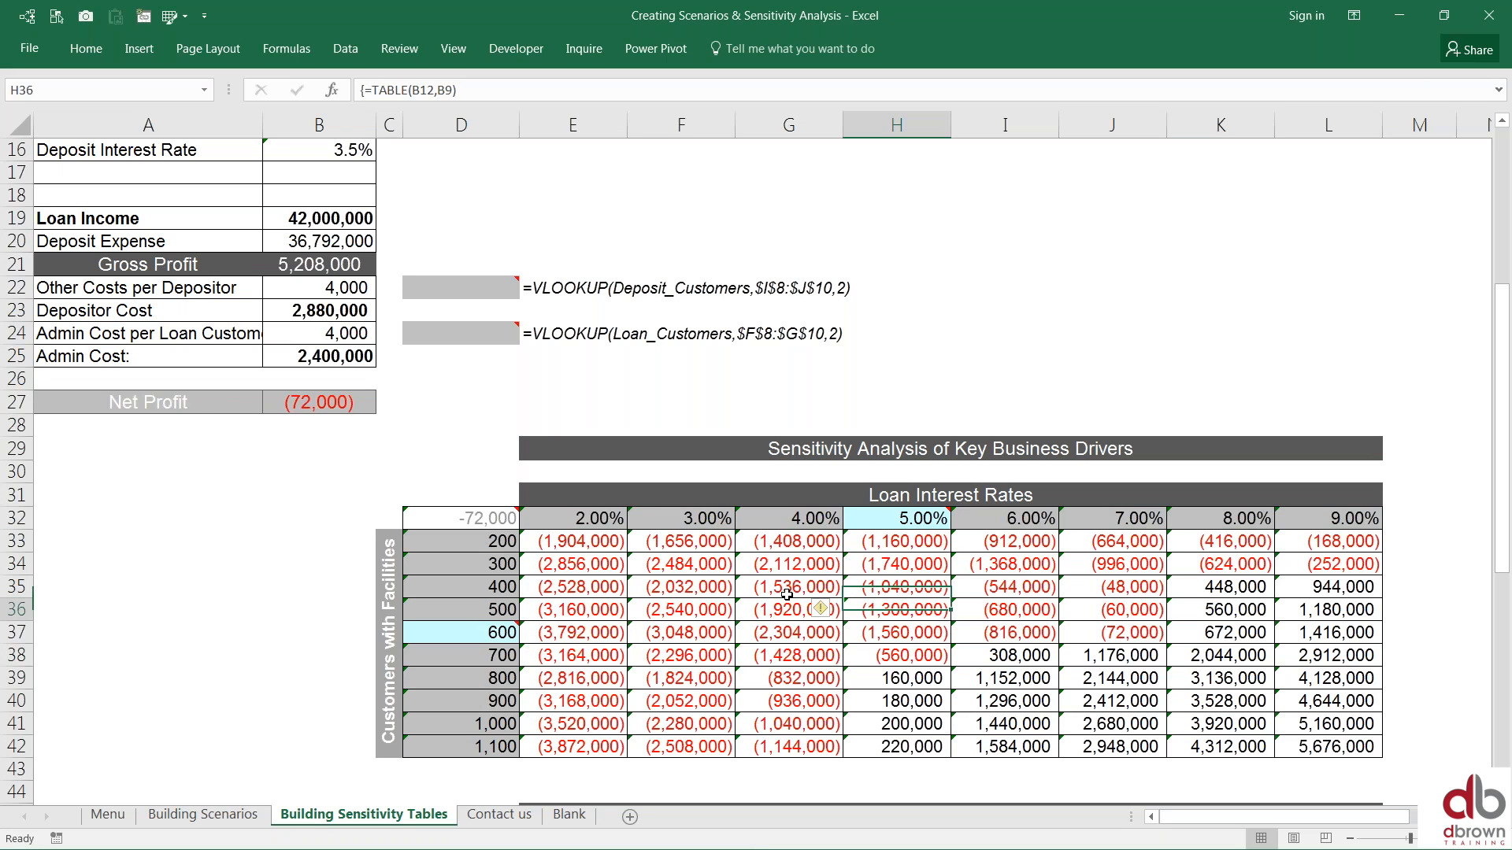
pyautogui.press('Left')
pyautogui.press('Left')
pyautogui.press('Left')
pyautogui.press('Up')
pyautogui.press('Up')
pyautogui.press('Up')
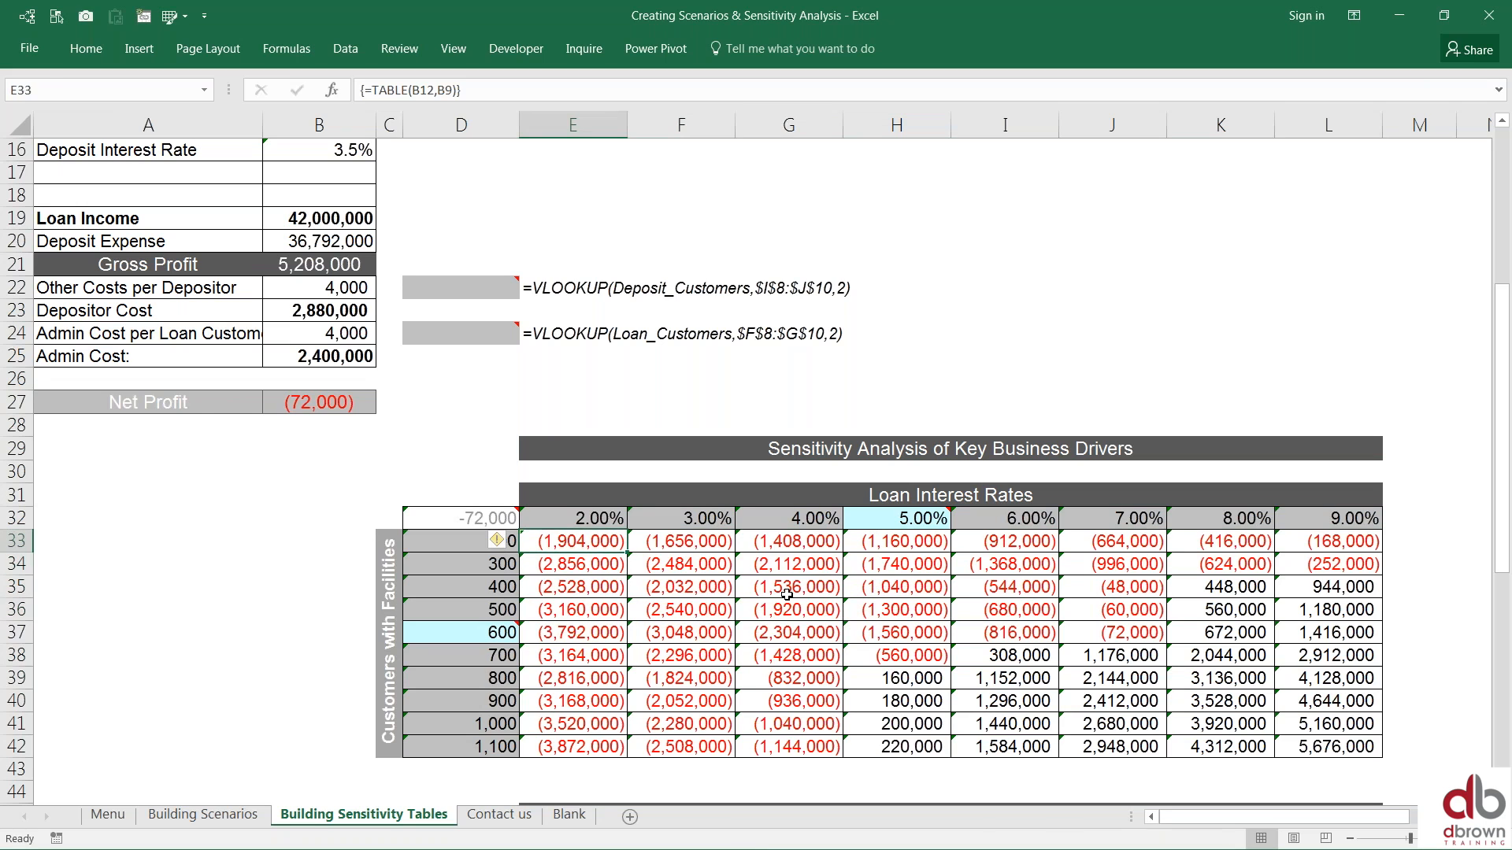
pyautogui.hotkey('ctrl', 'shift', 'Right')
pyautogui.hotkey('ctrl', 'shift', 'Down')
pyautogui.press('Down')
pyautogui.press('Right')
pyautogui.press('Right')
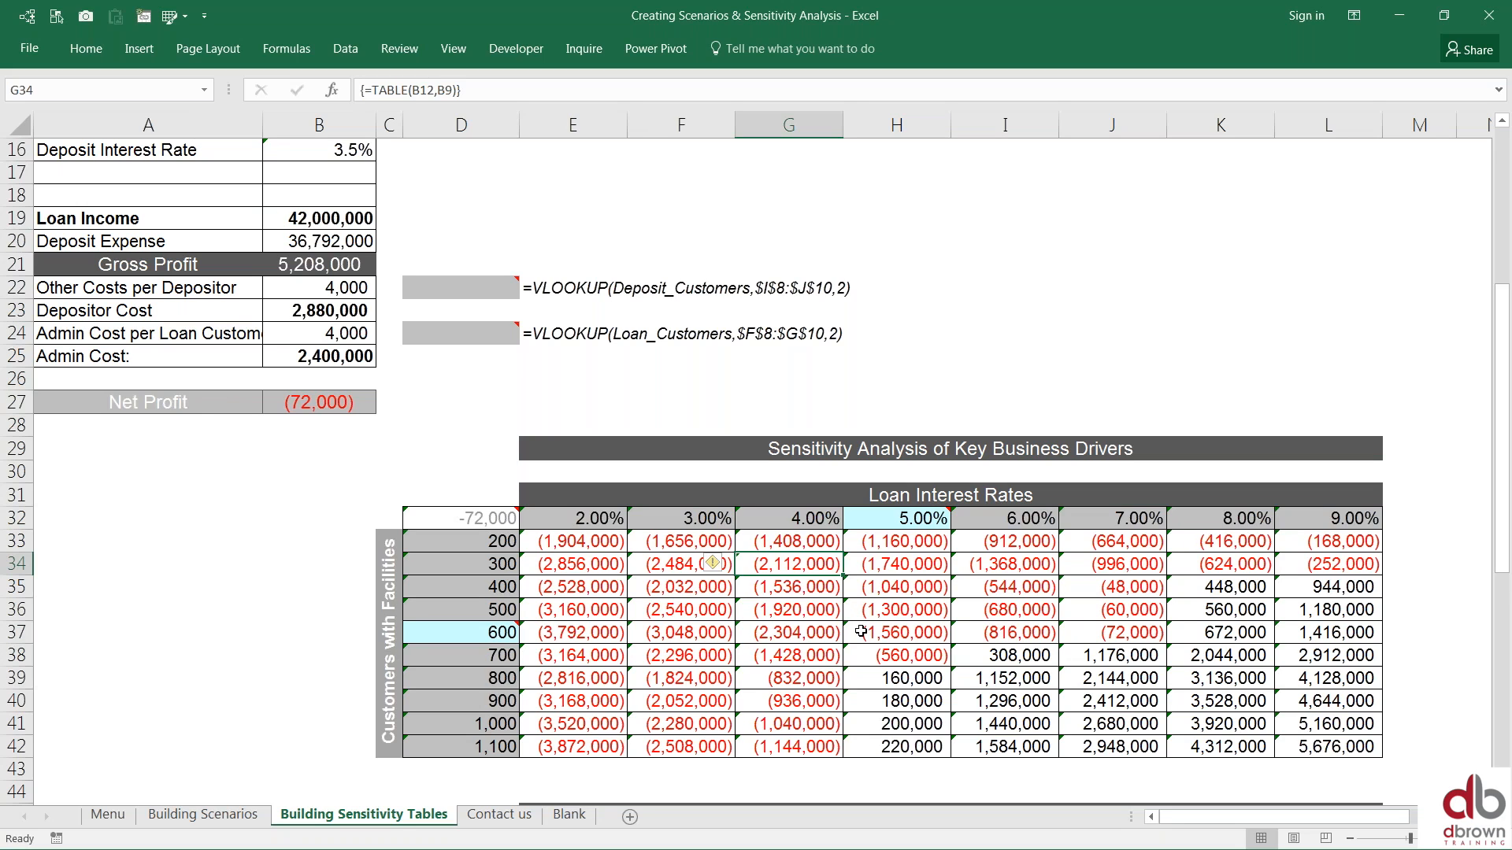
# Step: Look at the workbook's calculation options, including Automatic Except for Data Tables, leaving the setting as it is
pyautogui.click(291, 50)
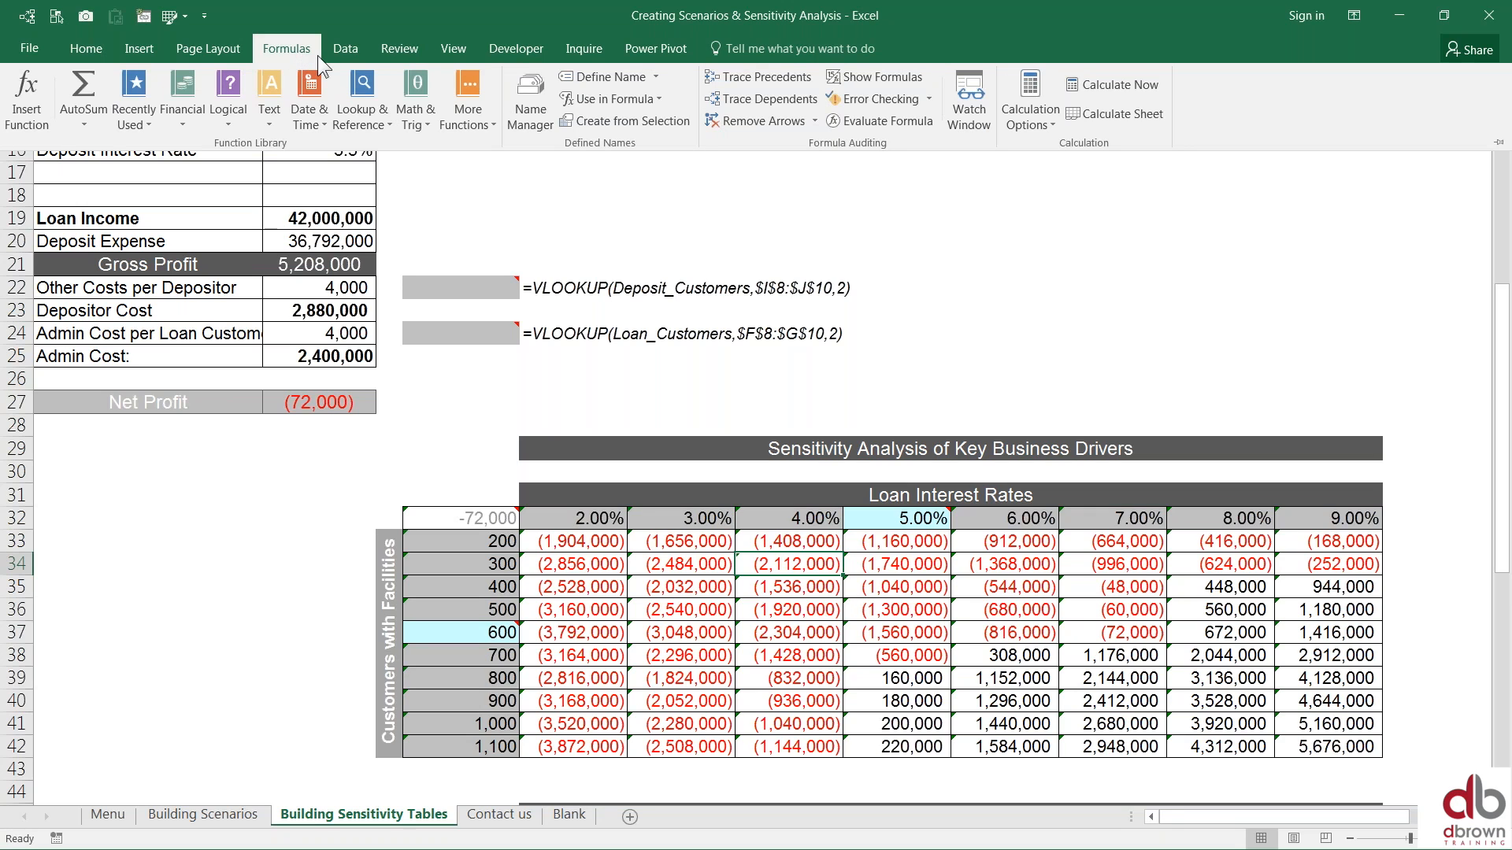
pyautogui.click(1041, 119)
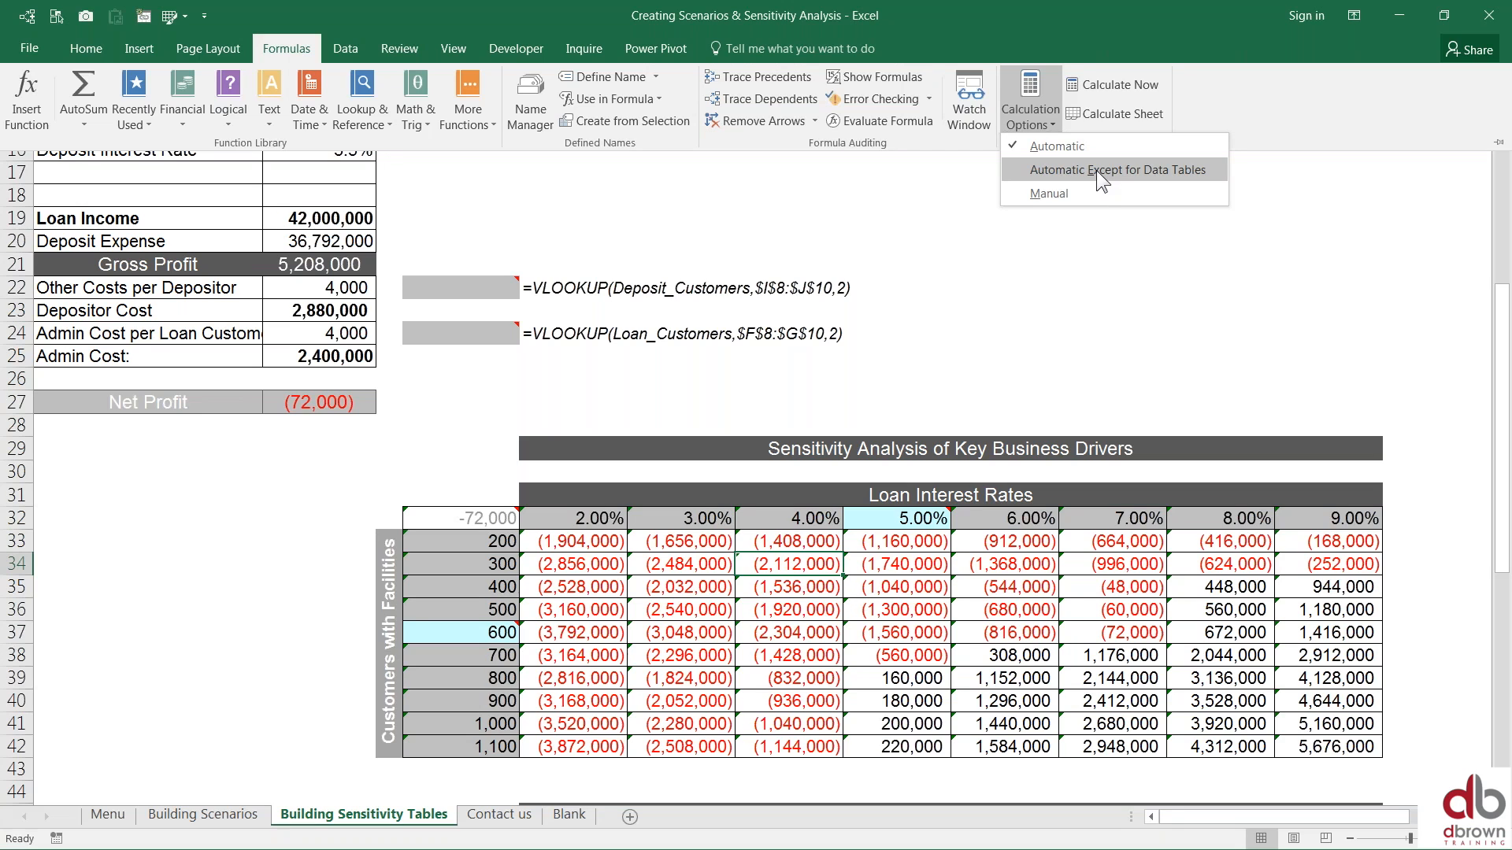
pyautogui.click(882, 547)
pyautogui.click(882, 548)
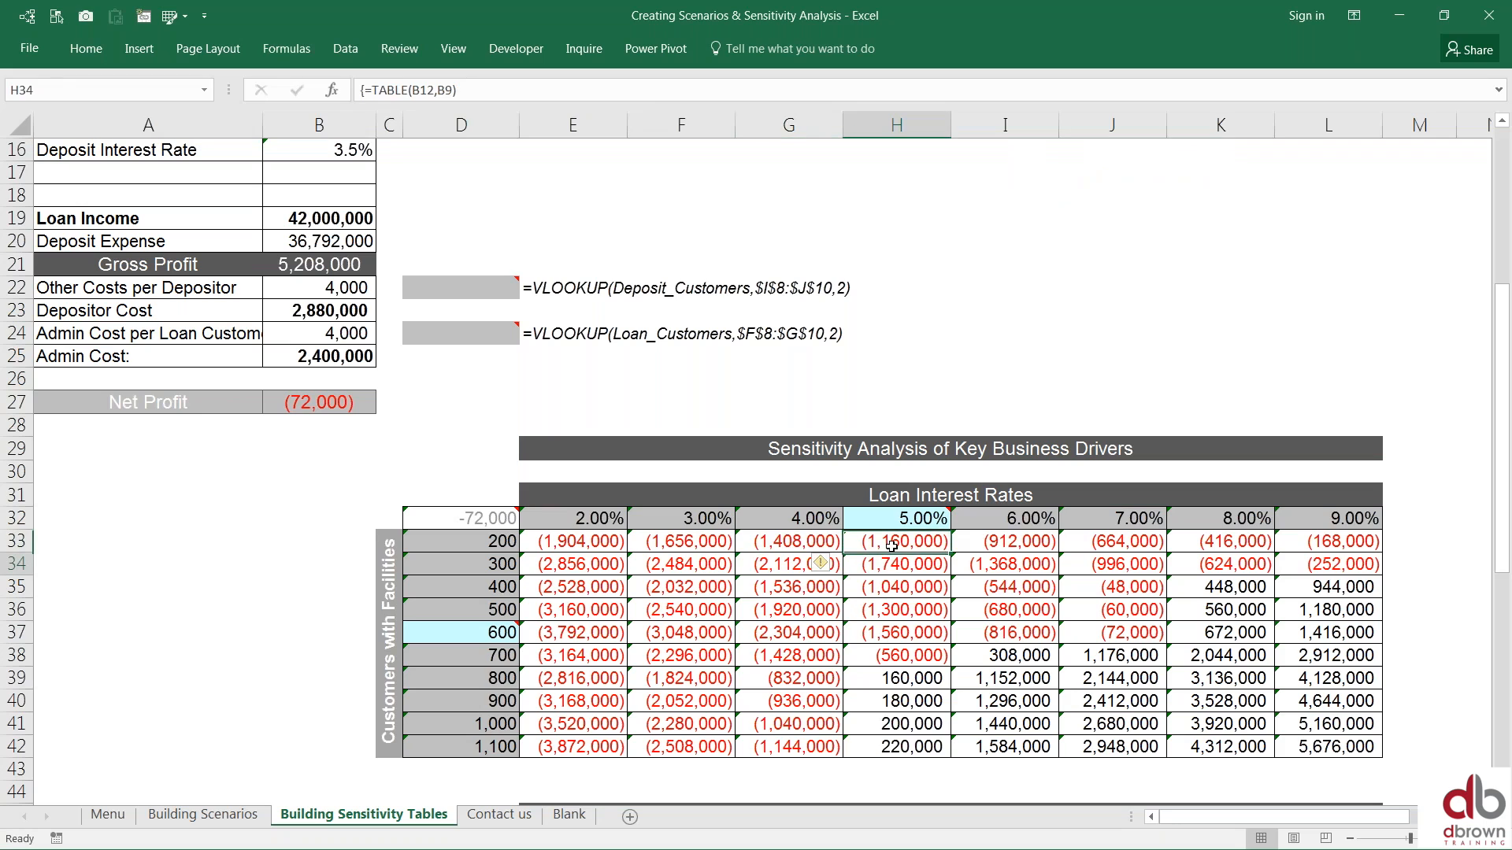
# Step: Look over the blank one-variable tables for Loan Interest Rates and Average Loan Amount below the sensitivity table
pyautogui.press('Down')
pyautogui.press('Down')
pyautogui.press('Down')
pyautogui.press('Down')
pyautogui.press('Down')
pyautogui.press('Down')
pyautogui.press('Down')
pyautogui.press('Down')
pyautogui.press('Down')
pyautogui.press('Down')
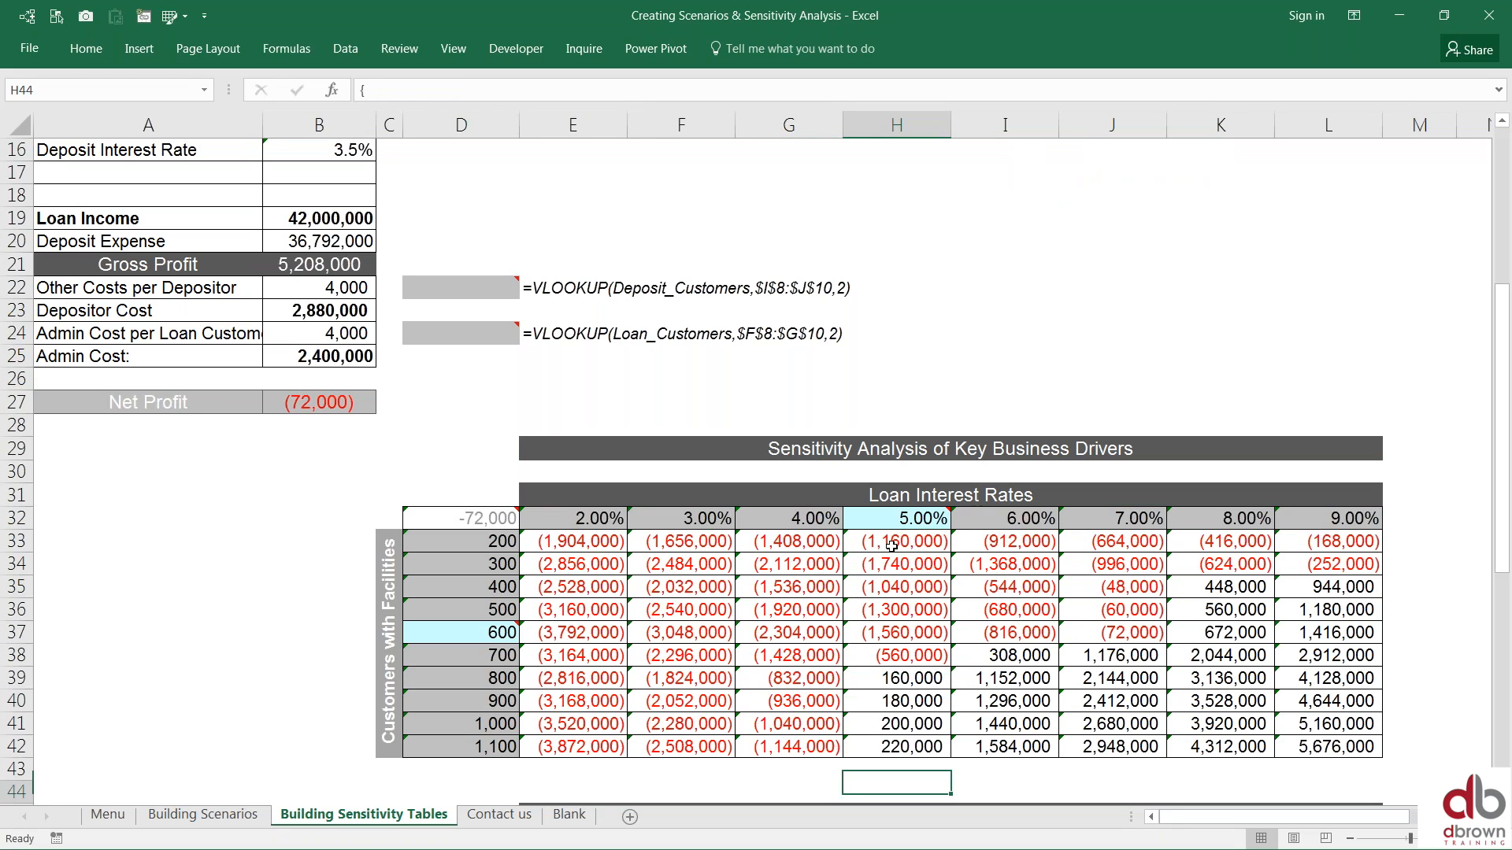
pyautogui.press('Down')
pyautogui.press('Down')
pyautogui.press('Down')
pyautogui.press('Down')
pyautogui.press('Down')
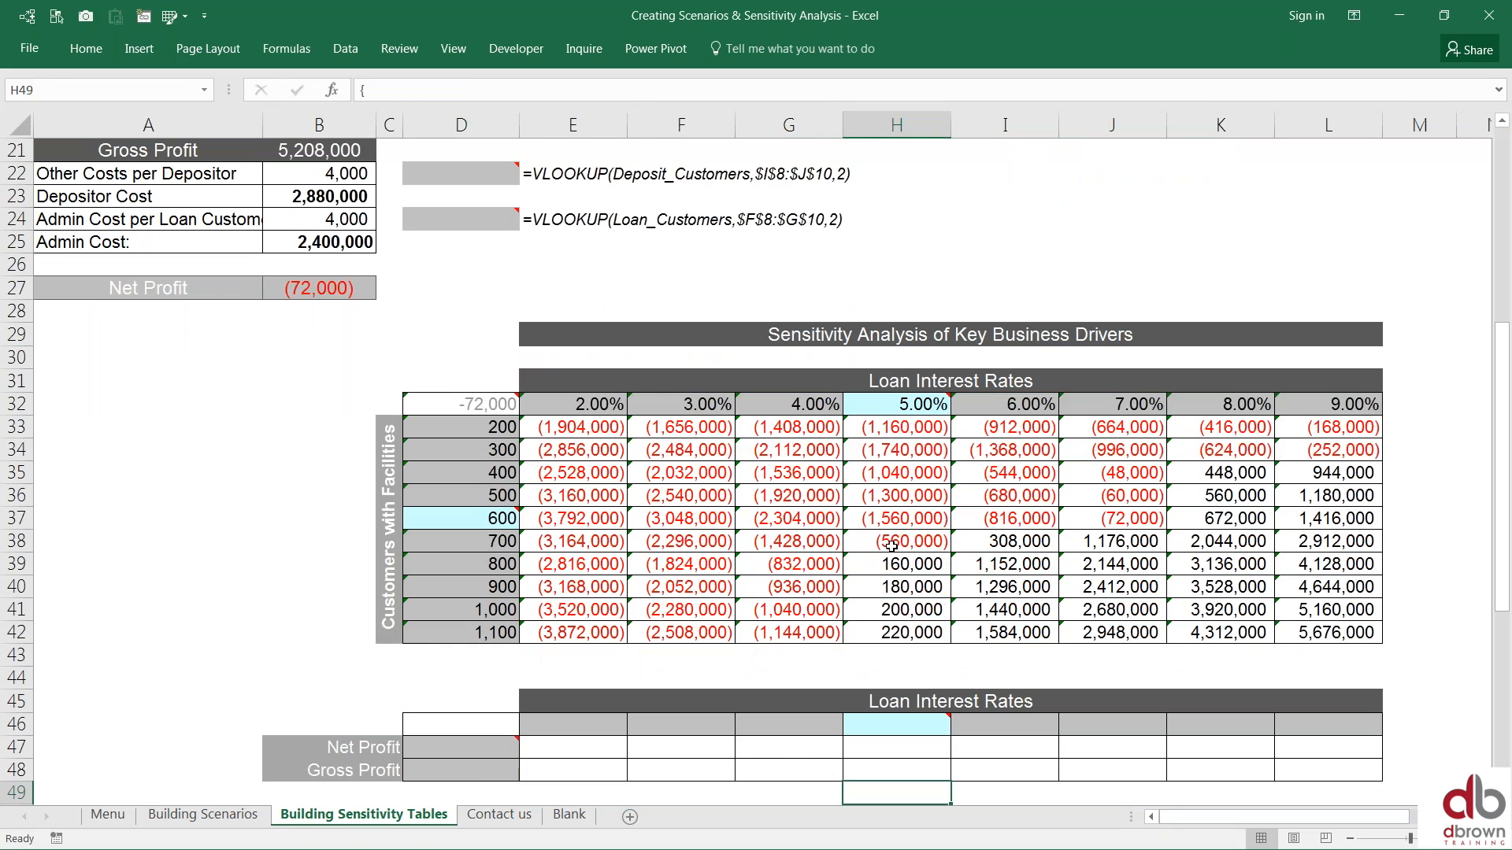
pyautogui.press('Down')
pyautogui.press('Down')
pyautogui.press('Down')
pyautogui.press('Down')
pyautogui.press('Down')
pyautogui.press('Down')
pyautogui.press('Down')
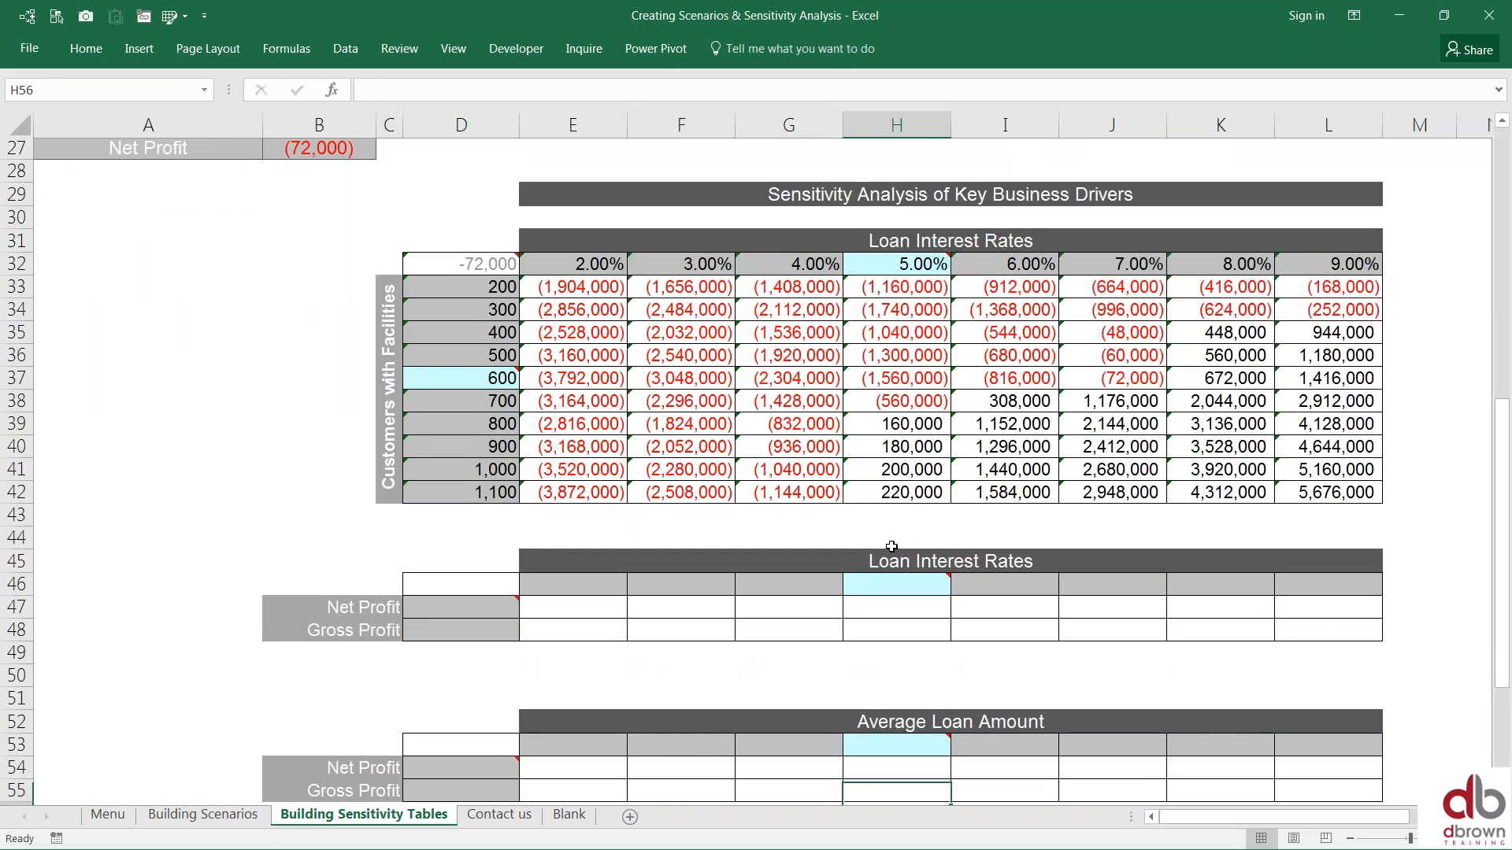
# Step: Return to the two-variable sensitivity table and examine its 5.00% column down to the 800-customer result
pyautogui.press('Up')
pyautogui.press('Up')
pyautogui.press('Up')
pyautogui.press('Up')
pyautogui.press('Up')
pyautogui.press('Up')
pyautogui.press('Up')
pyautogui.press('Up')
pyautogui.press('Up')
pyautogui.press('Up')
pyautogui.press('Up')
pyautogui.press('Up')
pyautogui.press('Up')
pyautogui.press('Up')
pyautogui.press('Up')
pyautogui.press('Up')
pyautogui.press('Up')
pyautogui.press('Up')
pyautogui.press('Up')
pyautogui.press('Up')
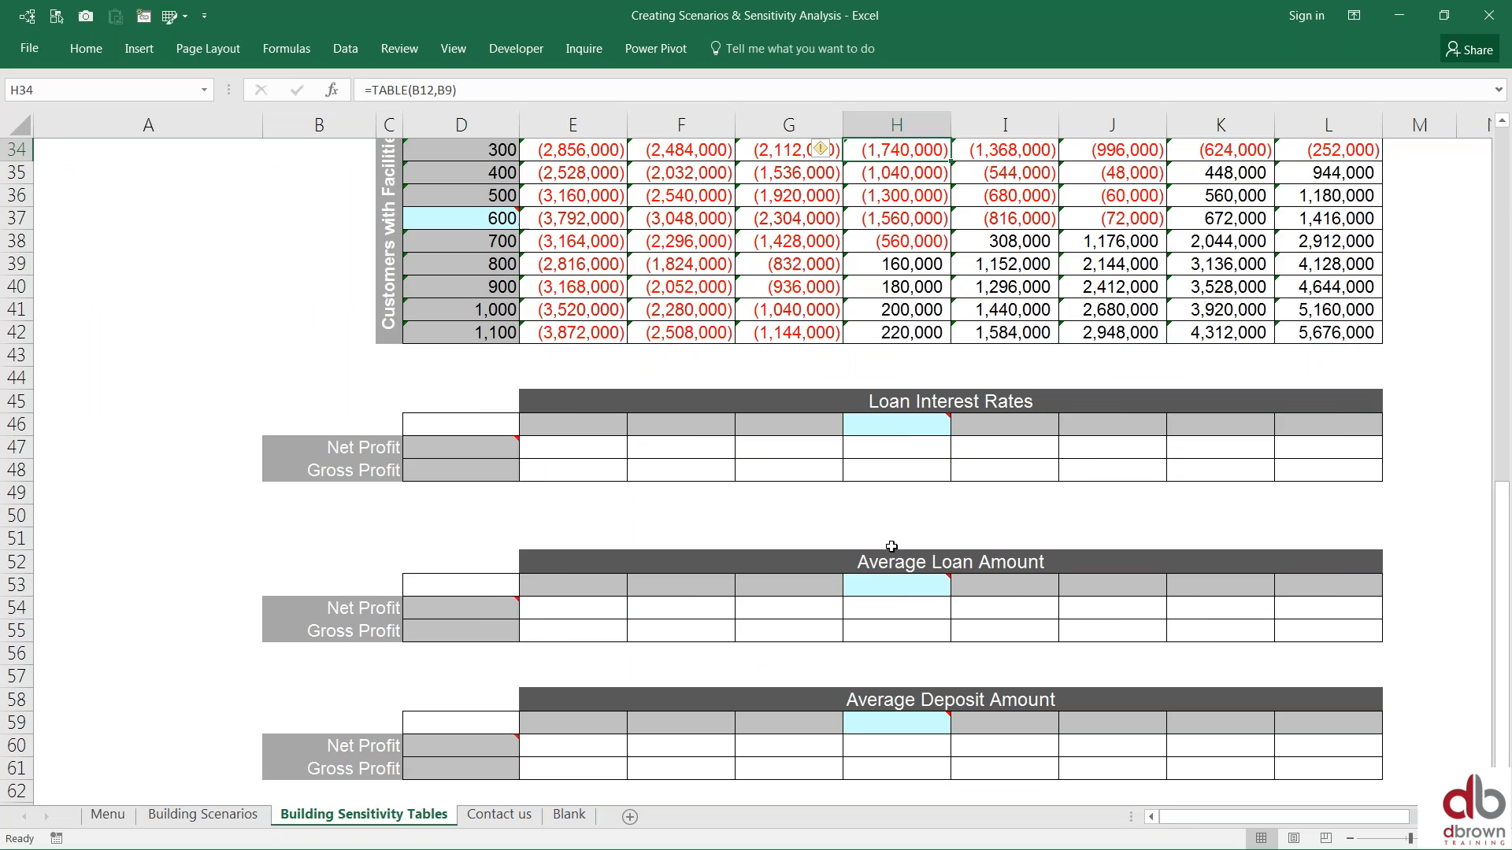
pyautogui.scroll(4, 890, 545)
pyautogui.press('Left')
pyautogui.press('Left')
pyautogui.press('Right')
pyautogui.press('Right')
pyautogui.press('Down')
pyautogui.press('Down')
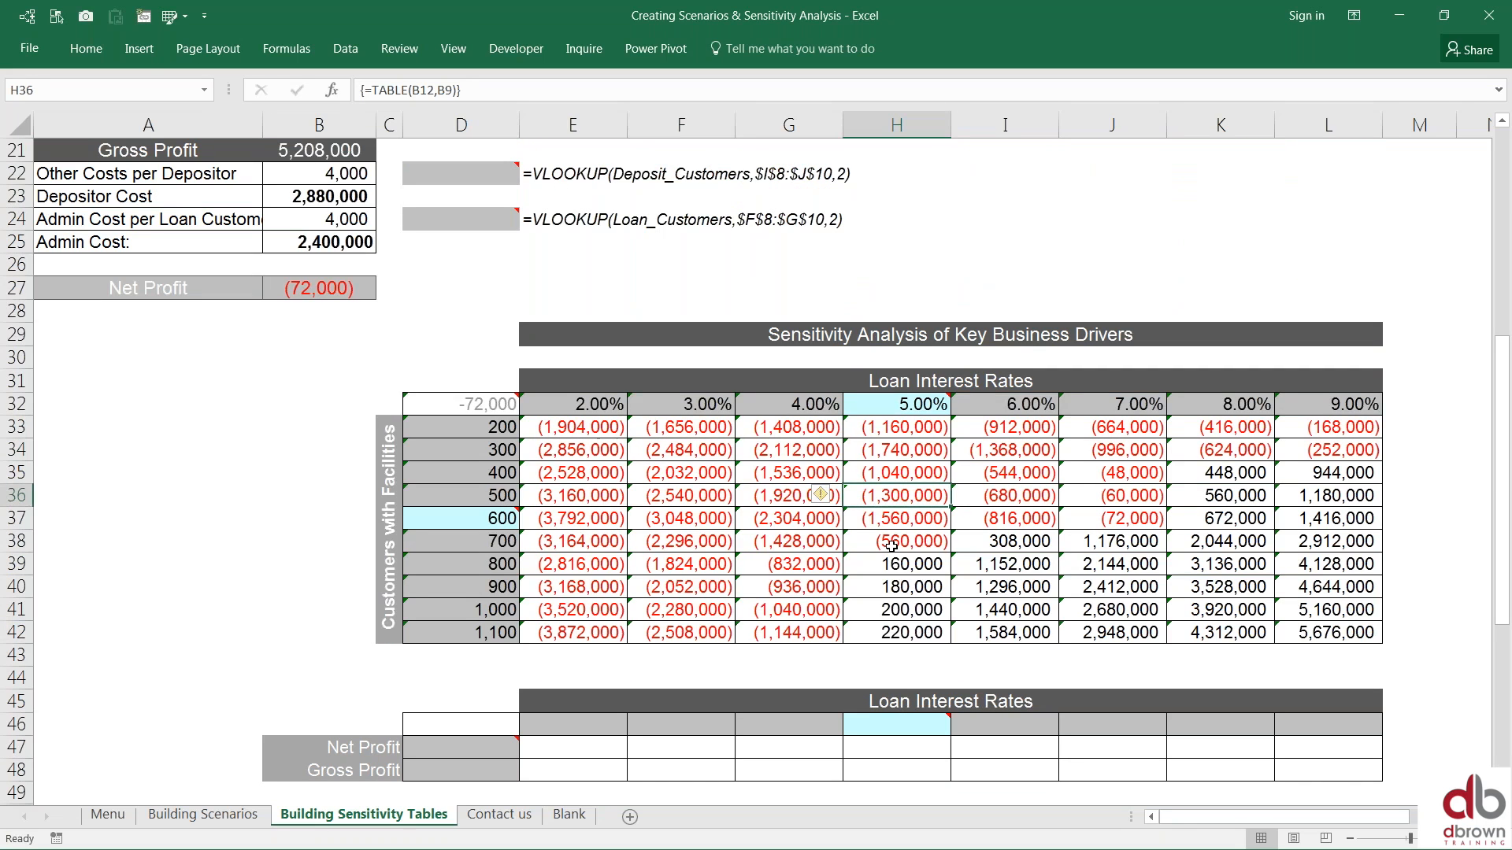
pyautogui.press('Down')
pyautogui.press('Down')
pyautogui.press('Down')
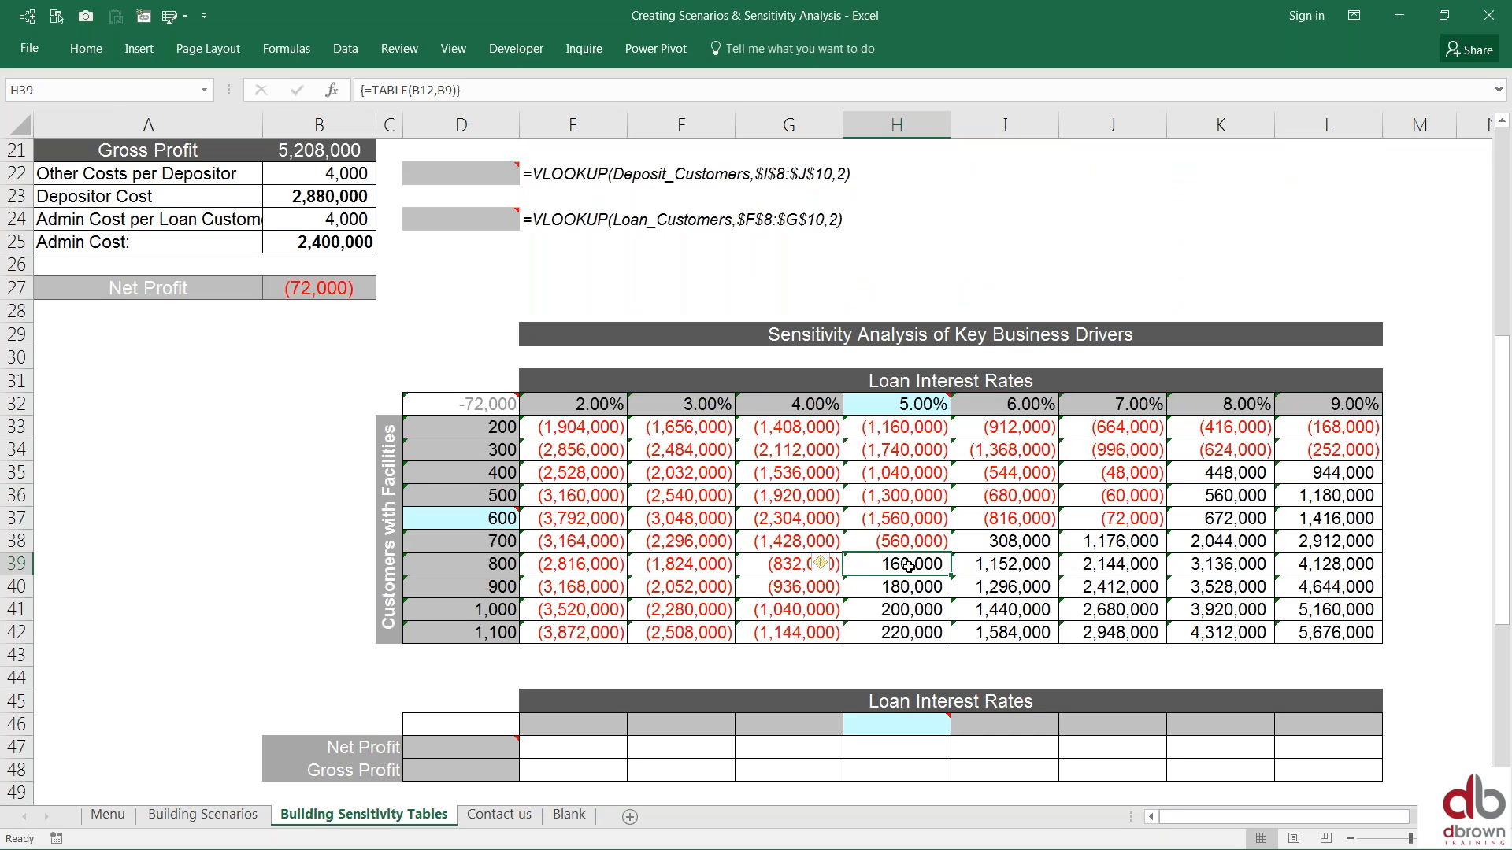
# Step: Examine the 800-customer row of the two-variable table, from its 5.00% result across the higher loan interest rates
pyautogui.click(488, 561)
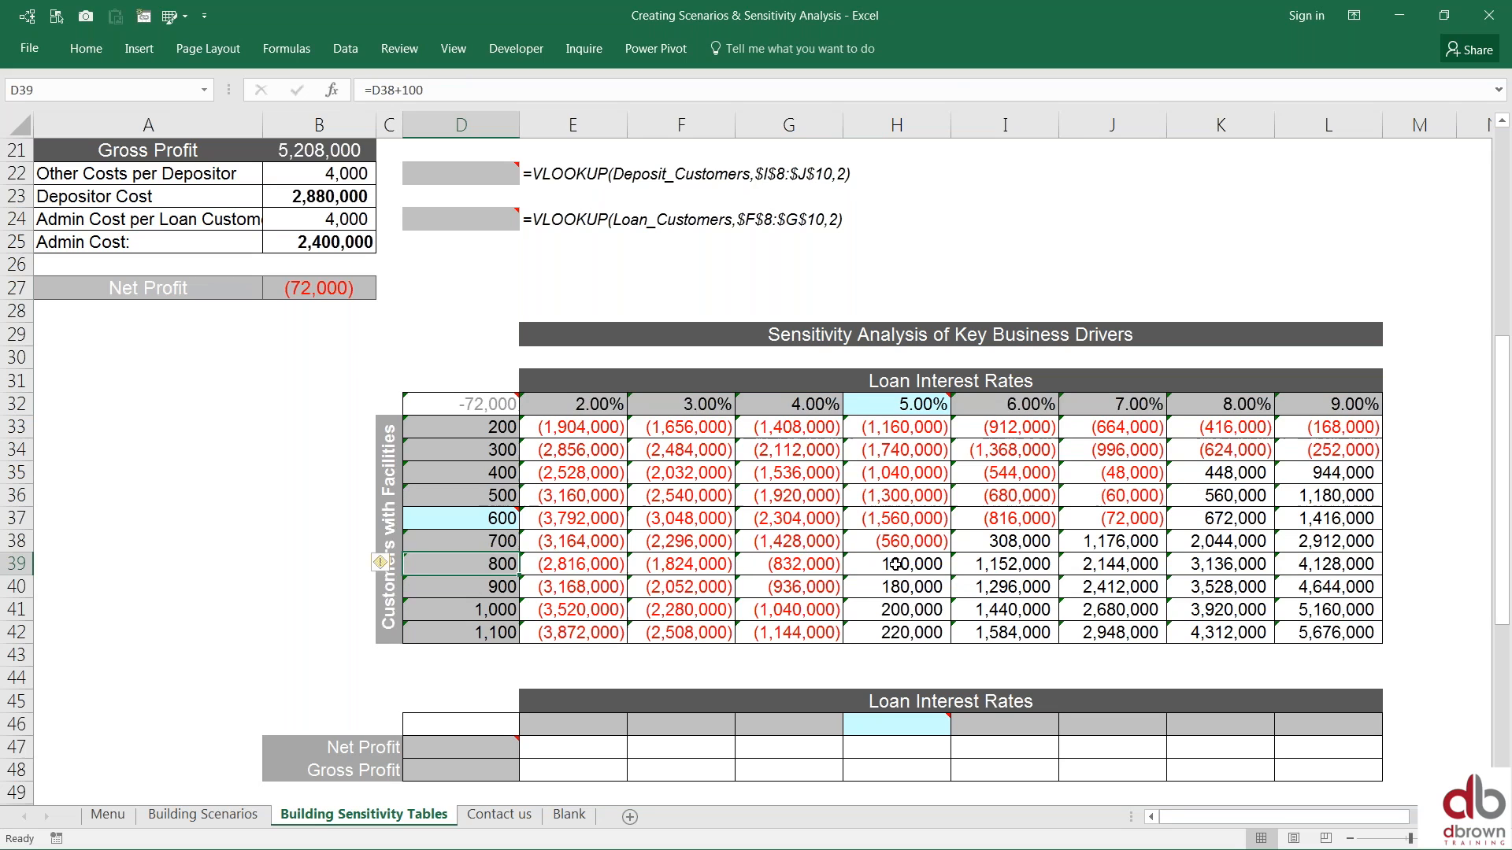
pyautogui.click(896, 564)
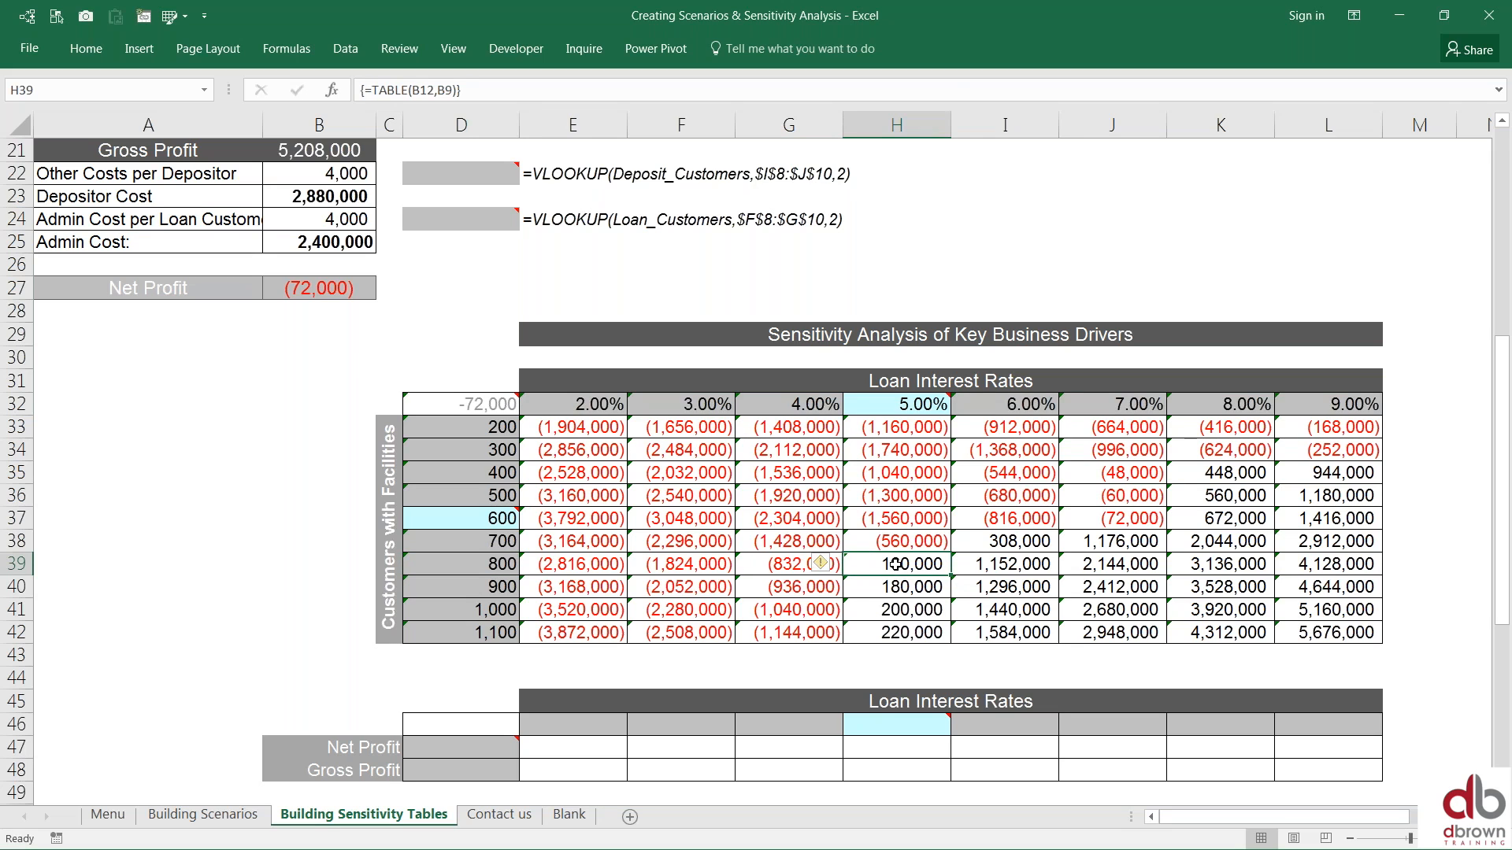
pyautogui.press('Down')
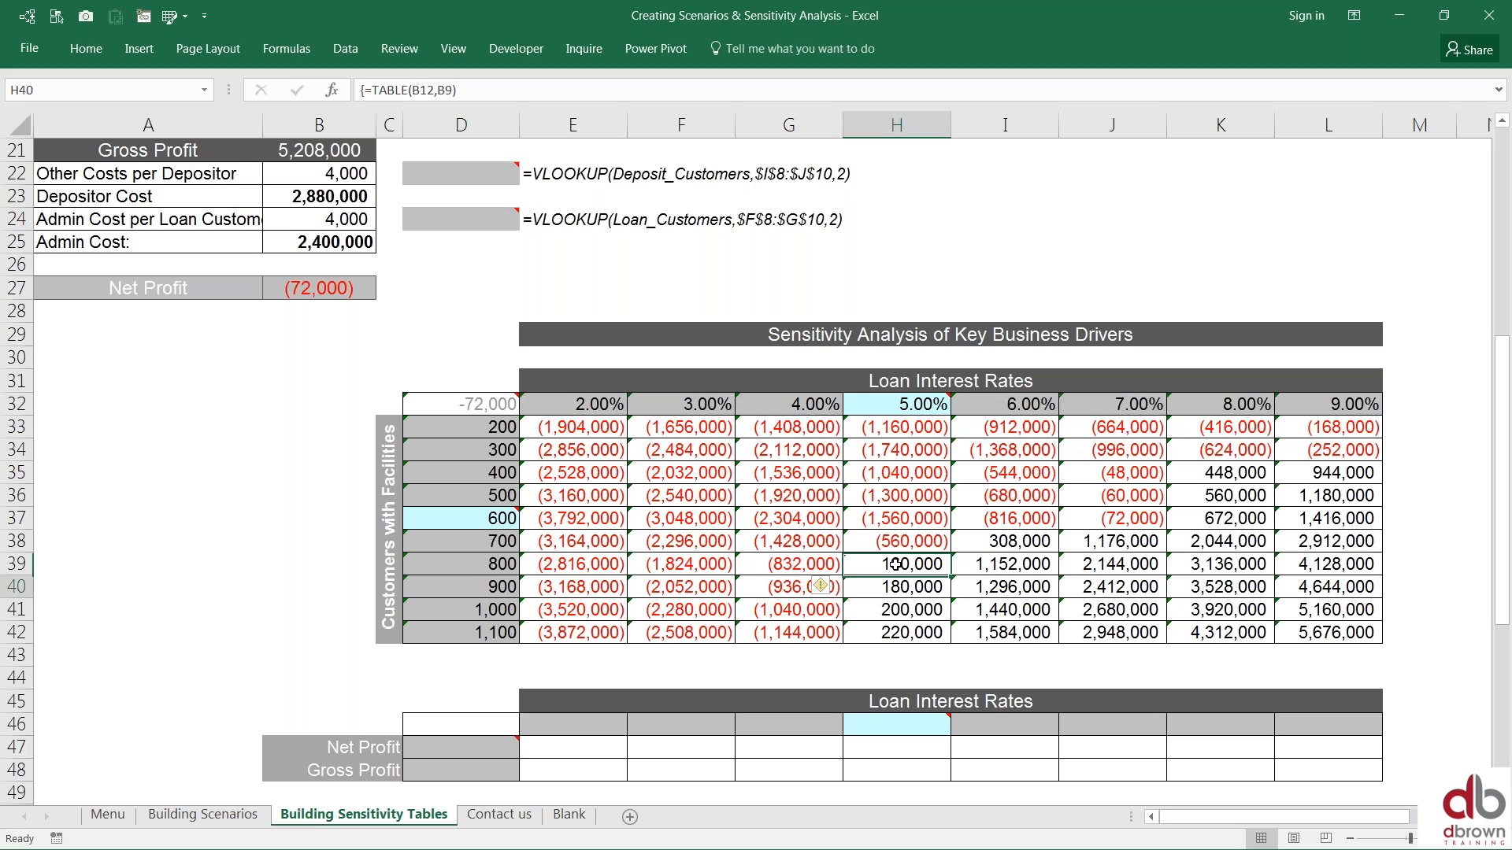
pyautogui.press('Up')
pyautogui.press('Right')
pyautogui.press('Right')
pyautogui.press('Right')
pyautogui.press('Right')
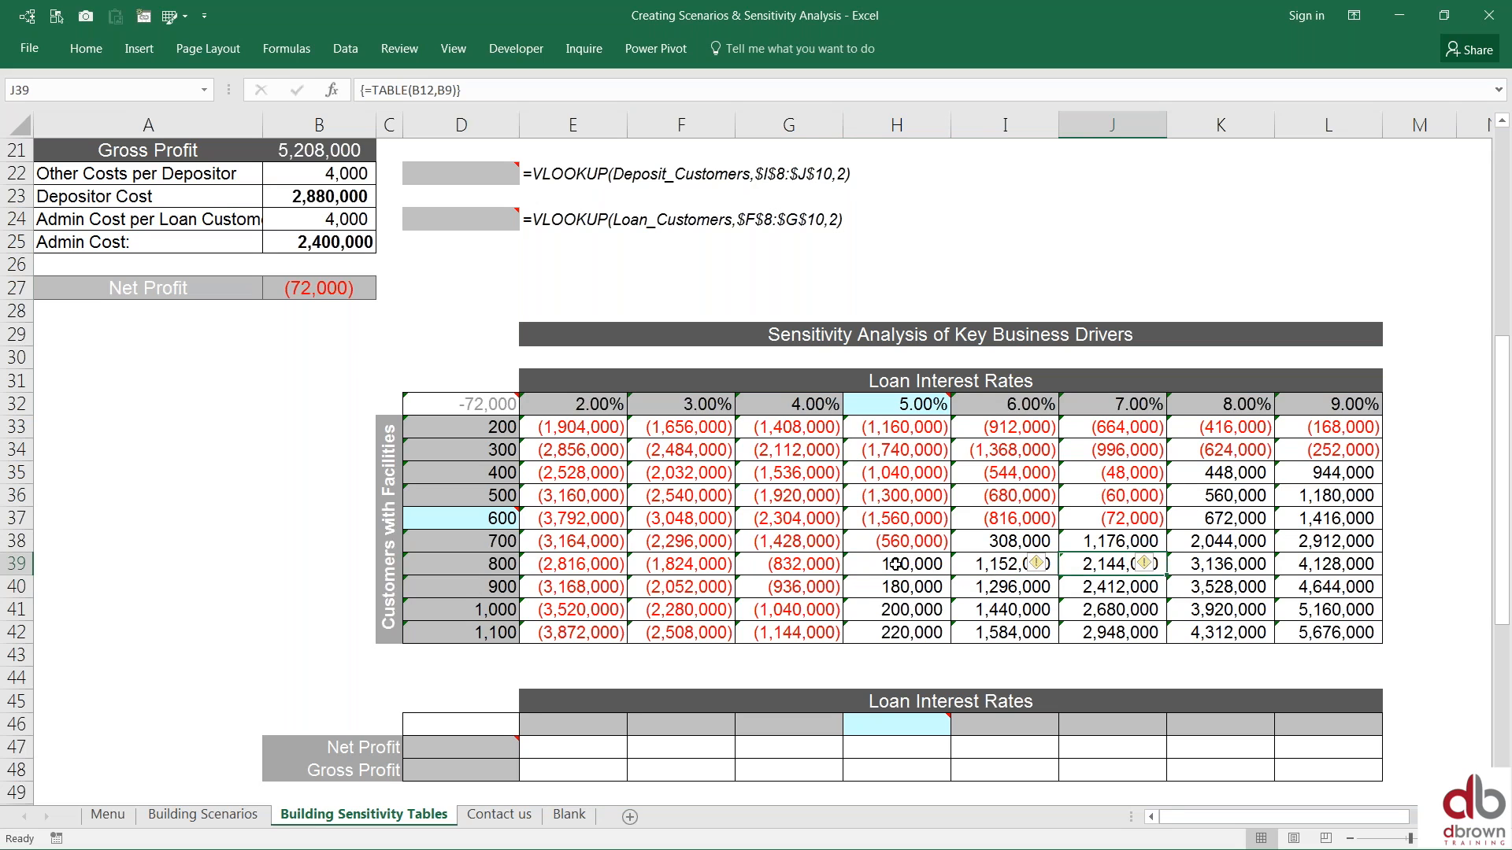
pyautogui.press('Left')
pyautogui.press('Up')
pyautogui.press('Up')
pyautogui.press('Up')
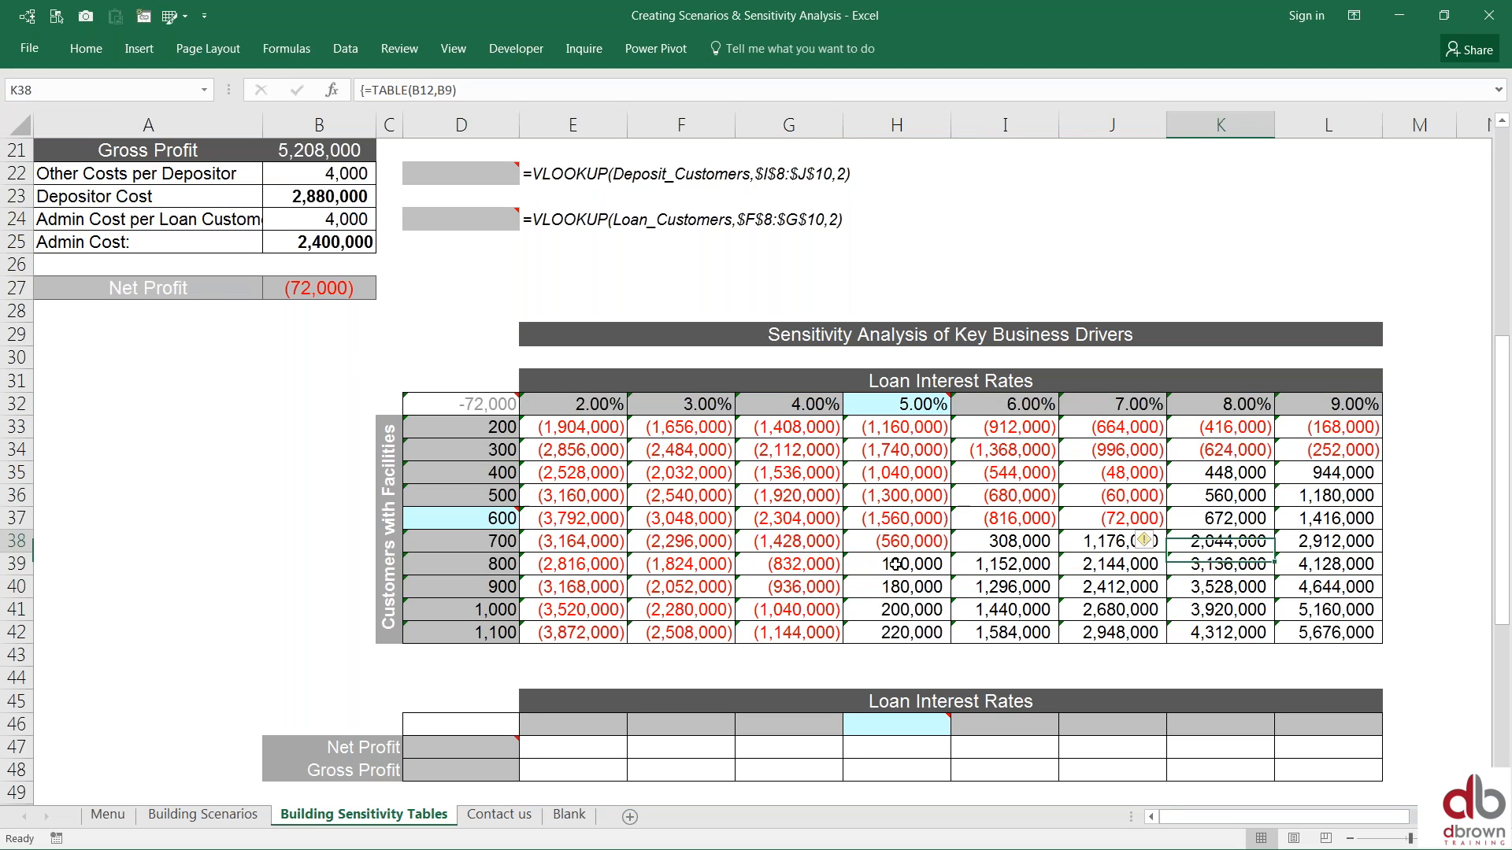
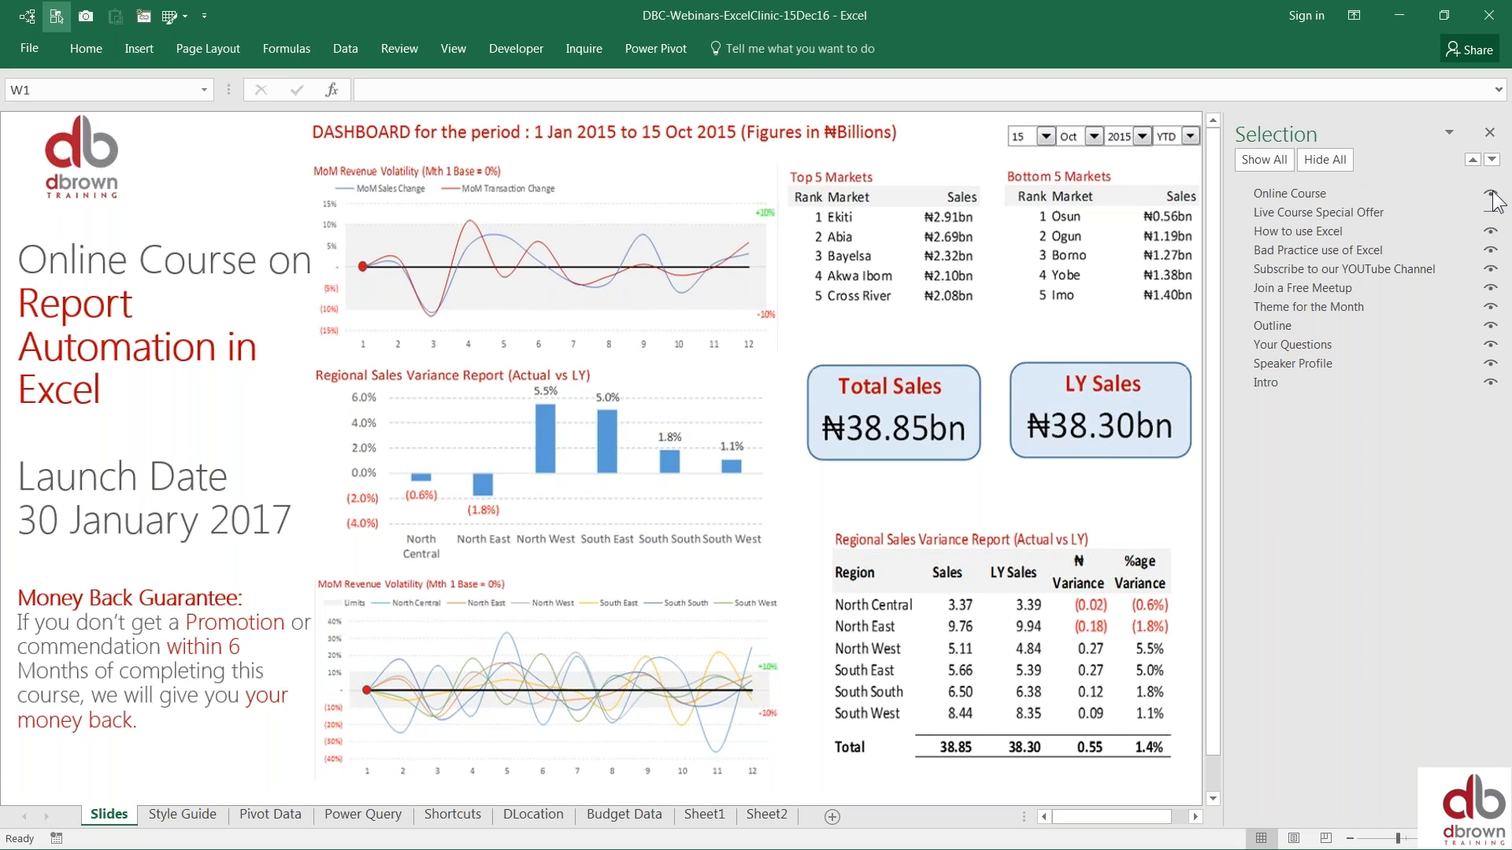
# Step: Hide the Online Course slide, then redisplay the YOUTube Channel, Bad Practice, How to use Excel and Online Course slides
pyautogui.click(1494, 197)
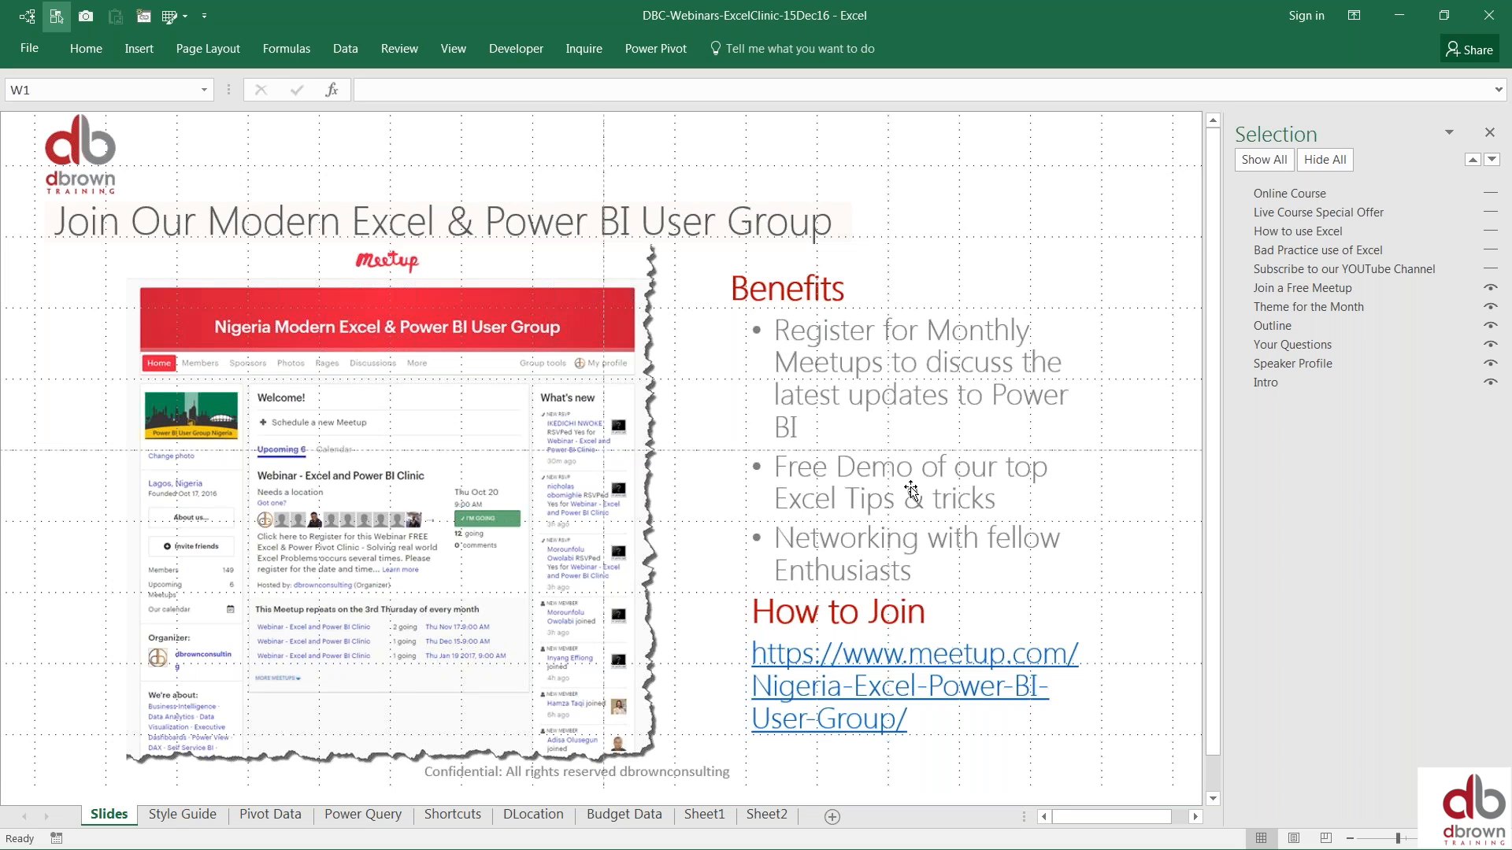
pyautogui.click(1490, 268)
pyautogui.click(1491, 250)
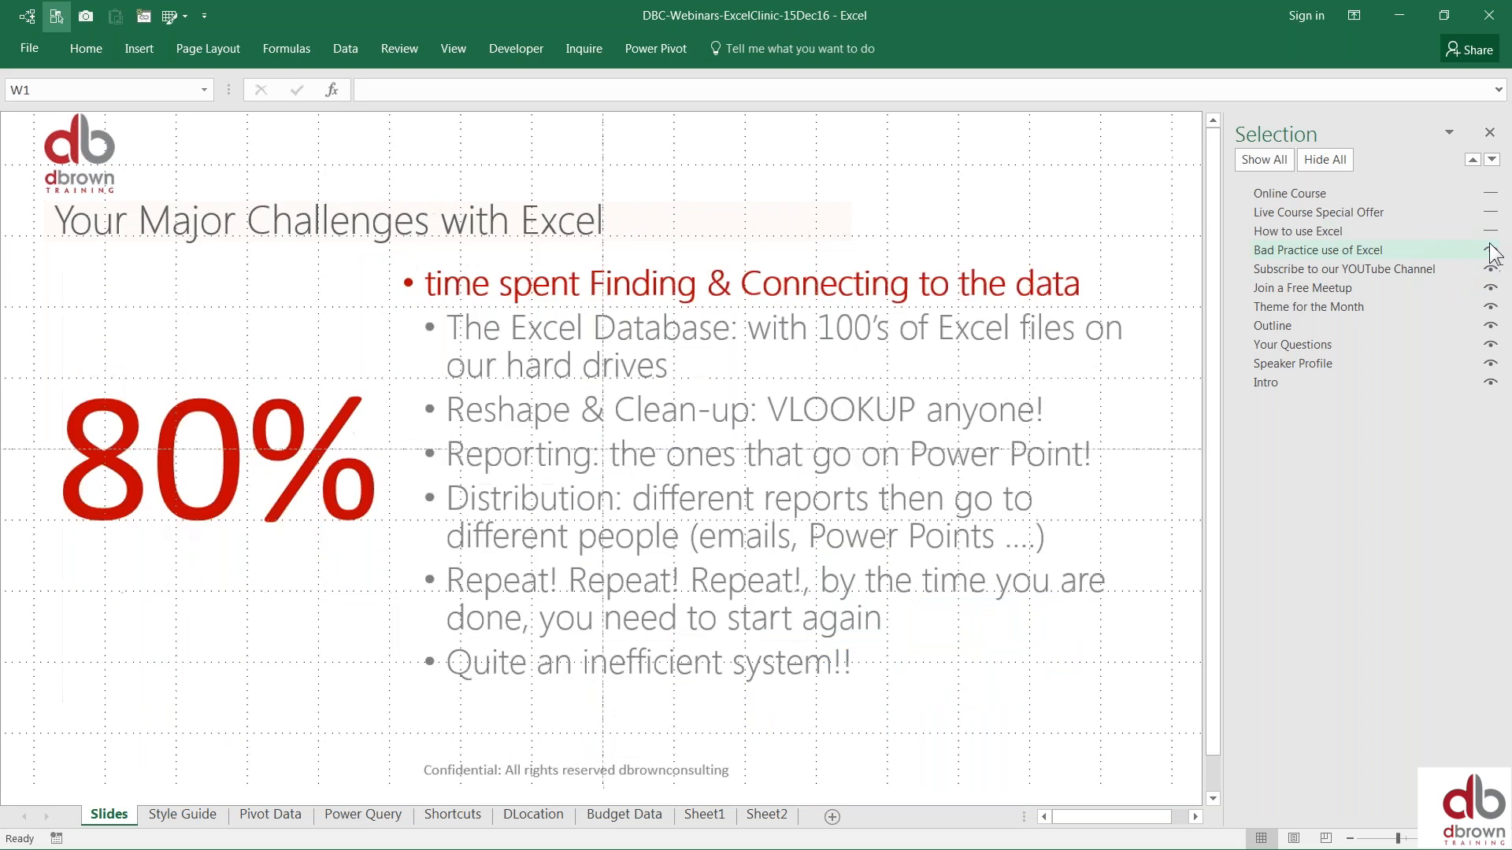
pyautogui.click(1490, 231)
pyautogui.click(1490, 192)
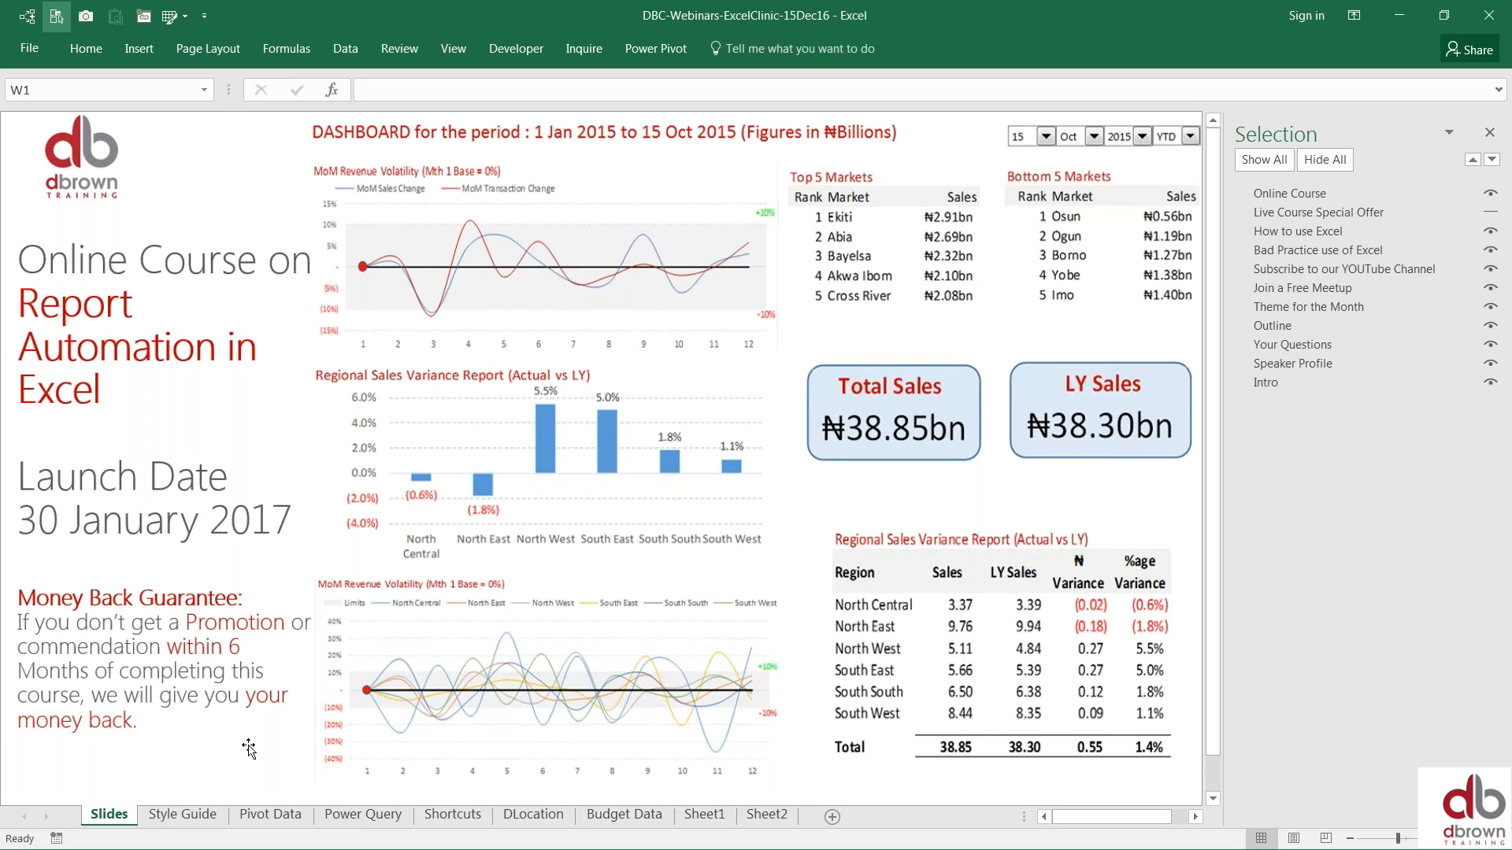
# Step: Switch to the Real vs MOD, Inflation Index & Depreciation workbook and go to the start of the Exercise sheet
pyautogui.hotkey('alt', 'Tab')
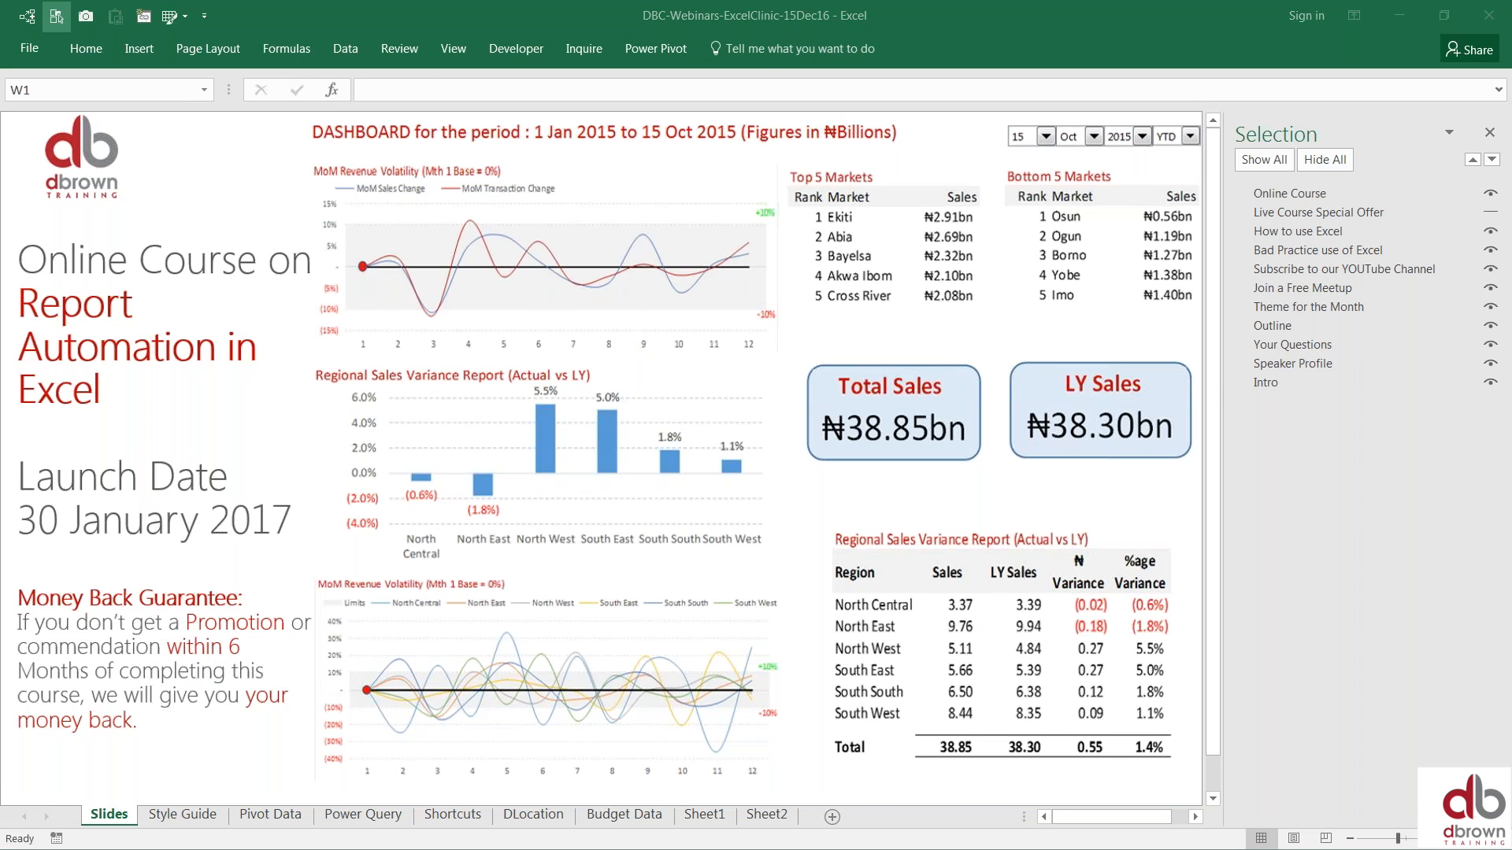
pyautogui.hotkey('alt', 'Tab')
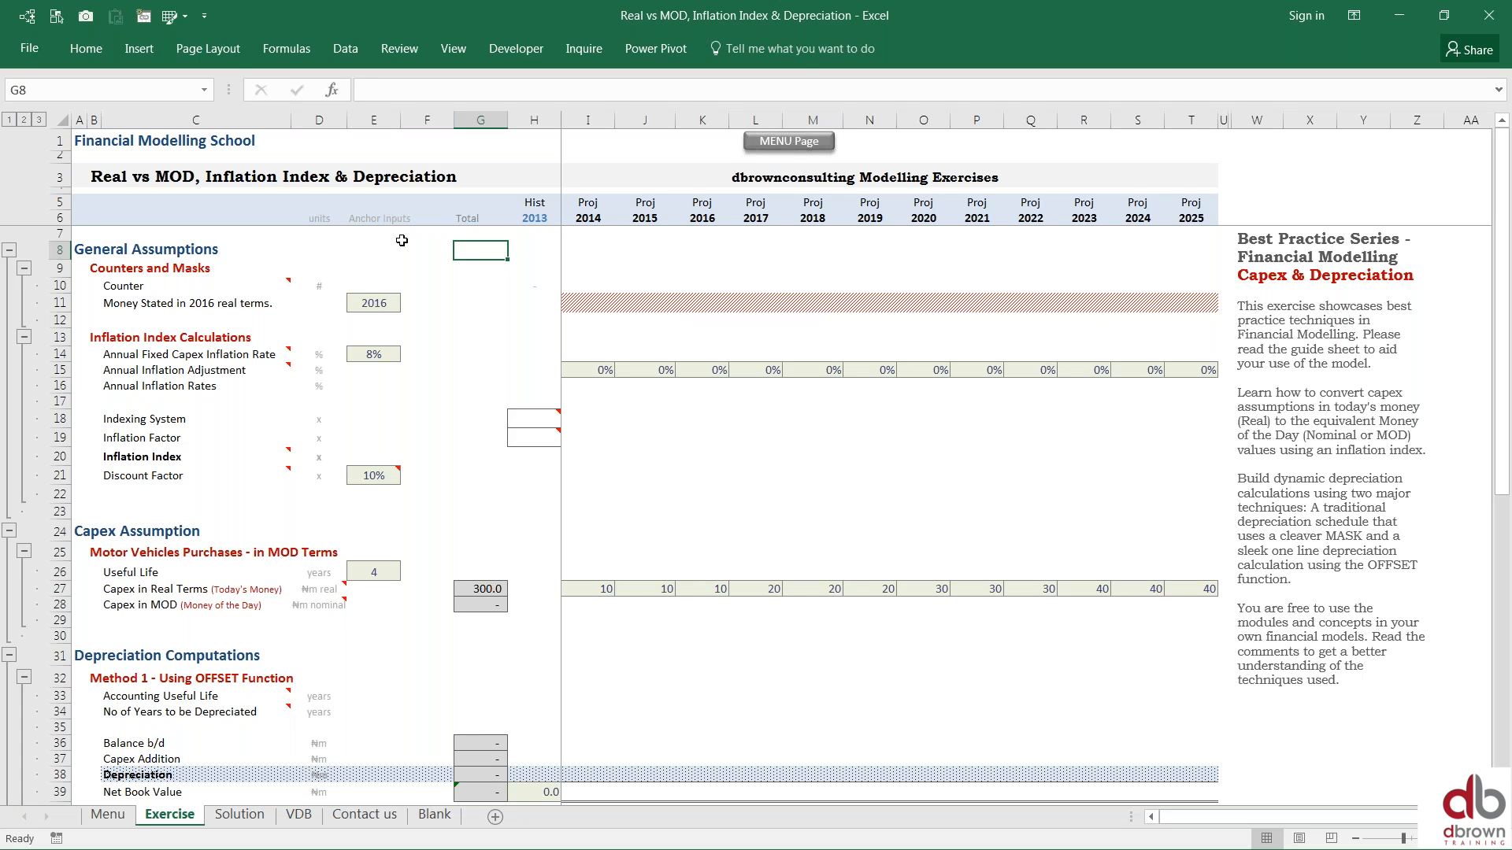
pyautogui.hotkey('ctrl', 'Home')
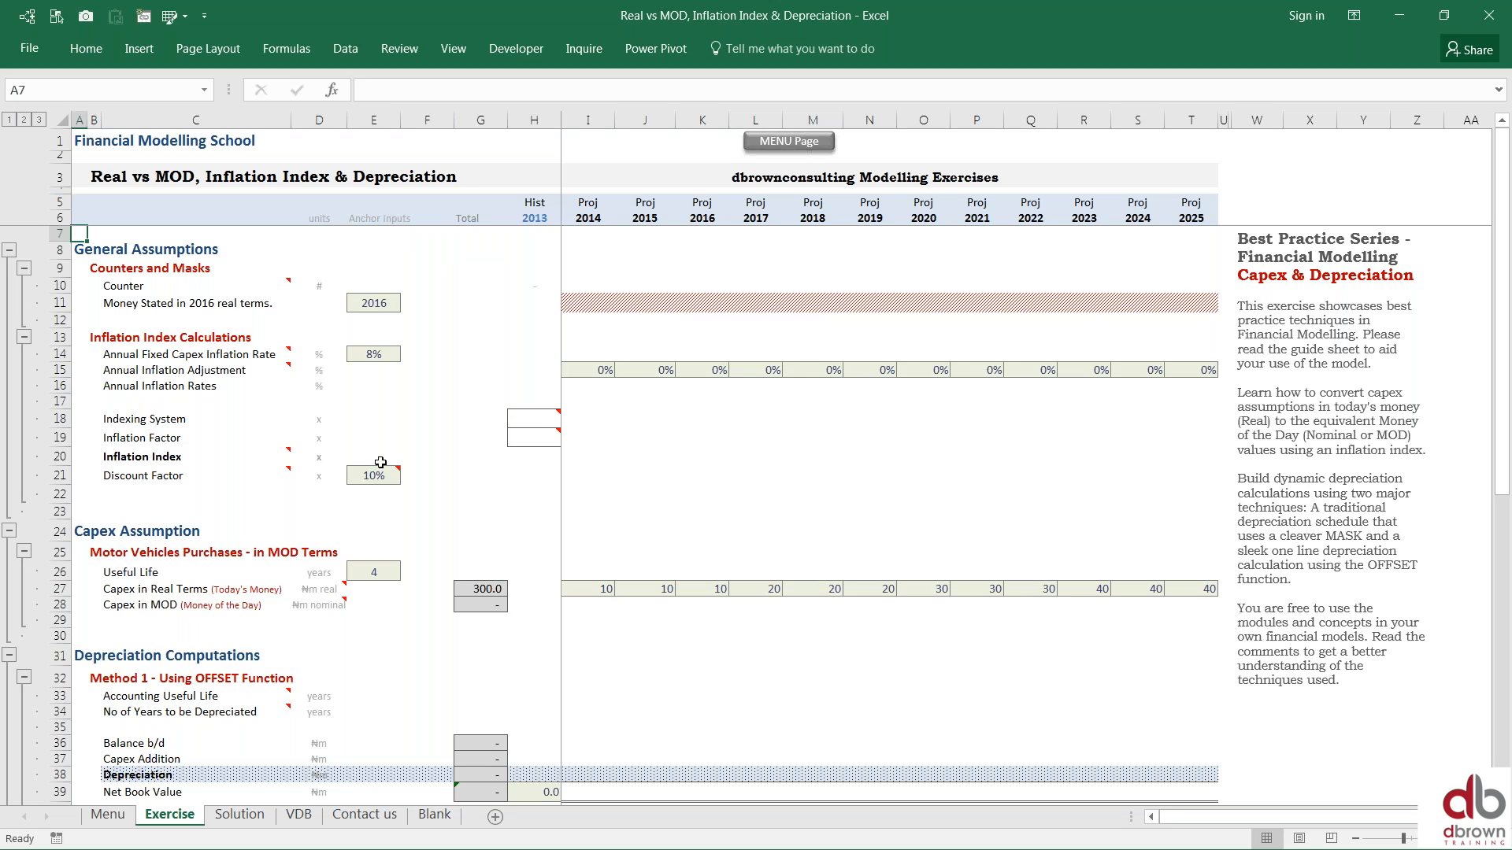
# Step: Examine the General Assumptions, Inflation Index Calculations and Capex Assumption rows of the Exercise sheet
pyautogui.press('Down')
pyautogui.press('Down')
pyautogui.press('Down')
pyautogui.press('Down')
pyautogui.press('Down')
pyautogui.press('Down')
pyautogui.press('Down')
pyautogui.press('Down')
pyautogui.press('Down')
pyautogui.press('Down')
pyautogui.press('Down')
pyautogui.press('Down')
pyautogui.press('Down')
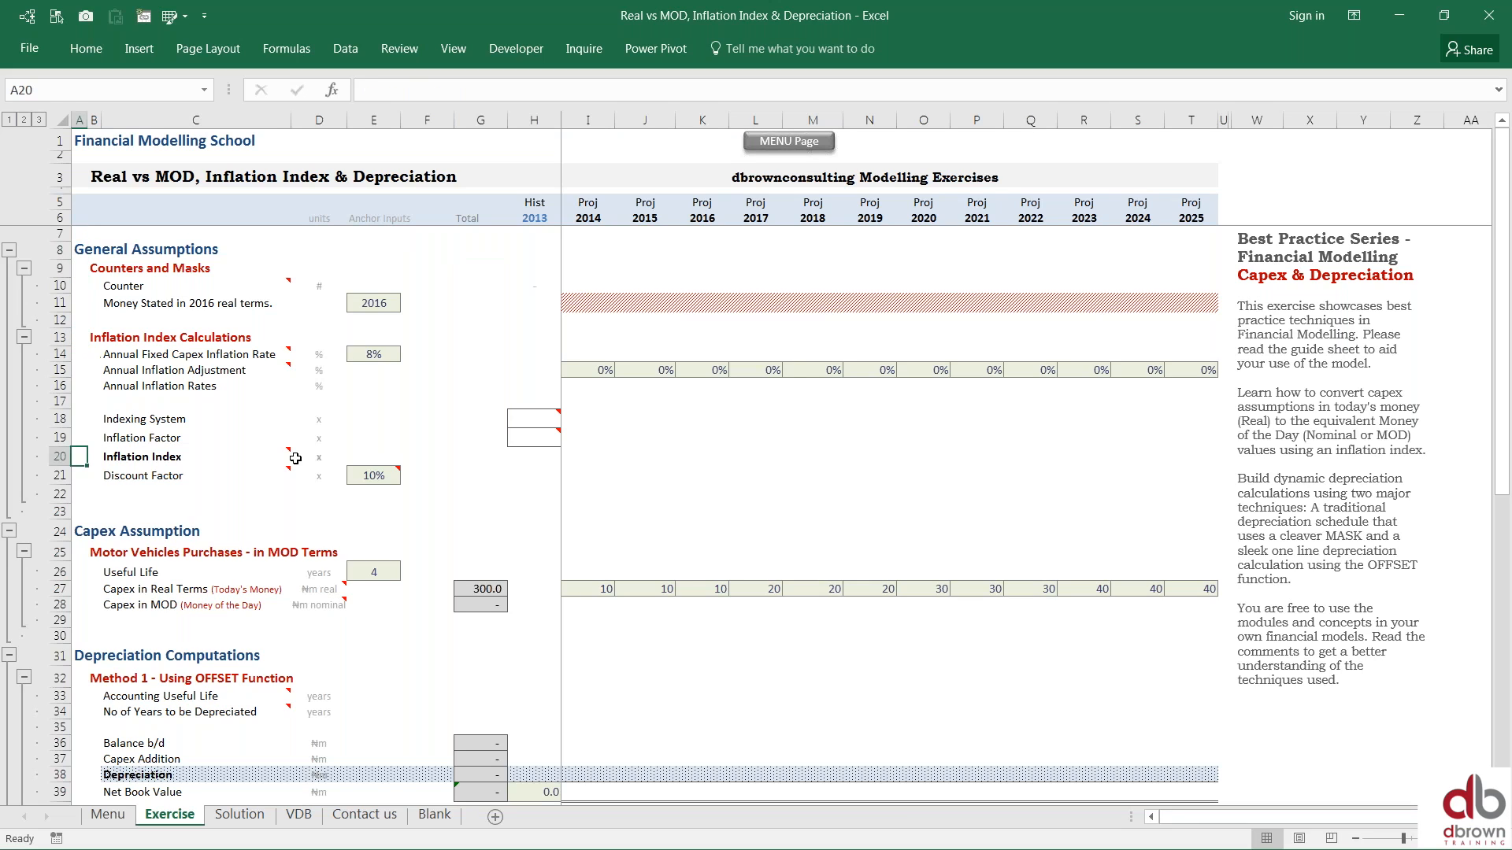
pyautogui.moveTo(155, 482)
pyautogui.press('Down')
pyautogui.press('Down')
pyautogui.press('Down')
pyautogui.press('Down')
pyautogui.press('Down')
pyautogui.press('Down')
pyautogui.press('Down')
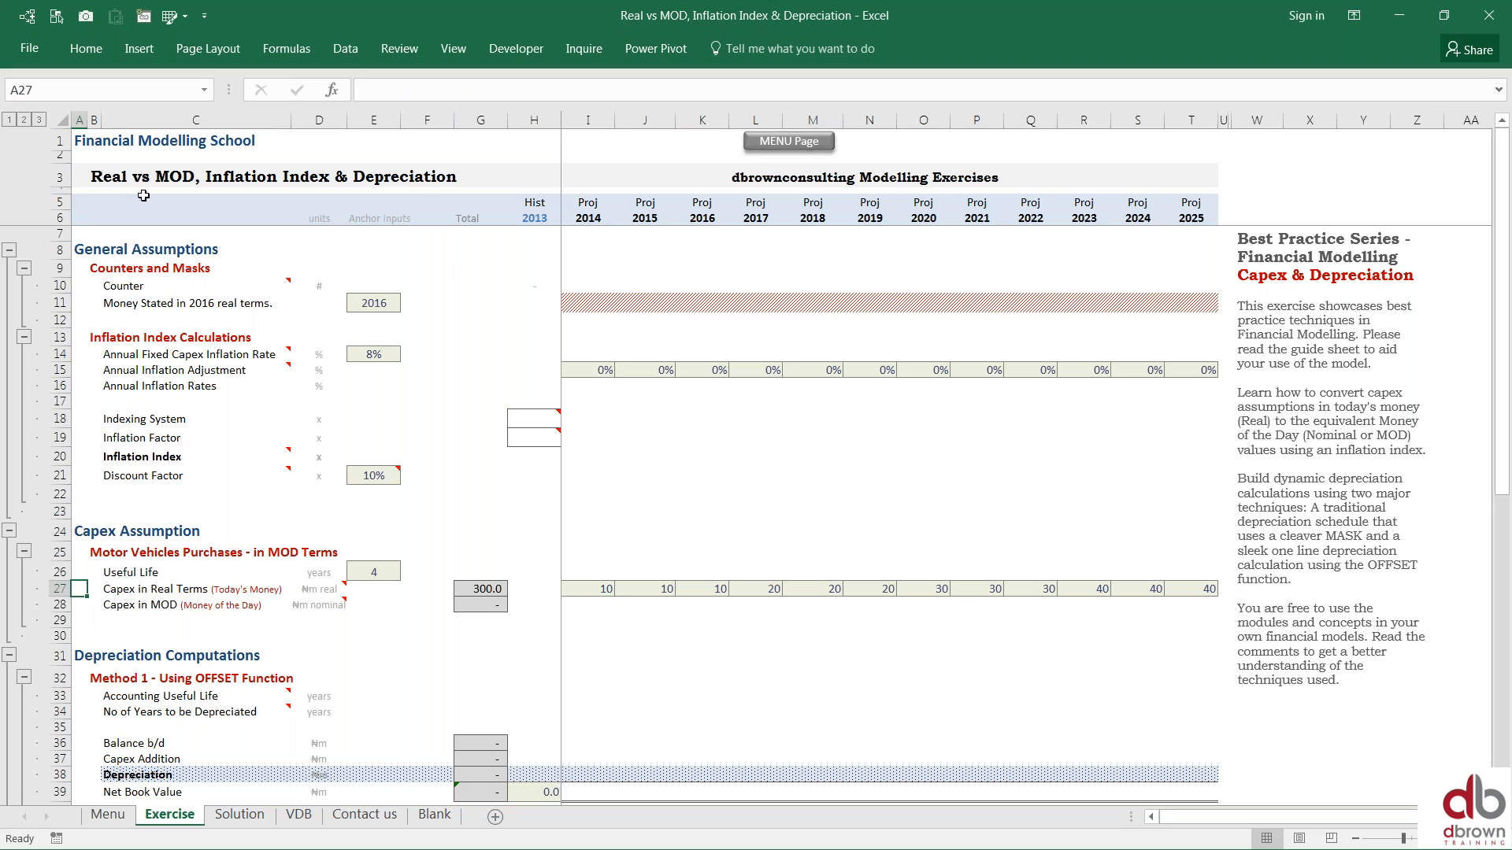
# Step: Look through the Depreciation Computations section, covering Method 1 with OFFSET and the Method 2 depreciation schedule
pyautogui.click(206, 429)
pyautogui.press('Down')
pyautogui.press('Down')
pyautogui.press('Down')
pyautogui.press('Down')
pyautogui.press('Down')
pyautogui.press('Down')
pyautogui.press('Down')
pyautogui.press('Down')
pyautogui.press('Down')
pyautogui.press('Down')
pyautogui.press('Down')
pyautogui.press('Down')
pyautogui.press('Down')
pyautogui.press('Down')
pyautogui.press('Down')
pyautogui.press('Down')
pyautogui.press('Down')
pyautogui.press('Down')
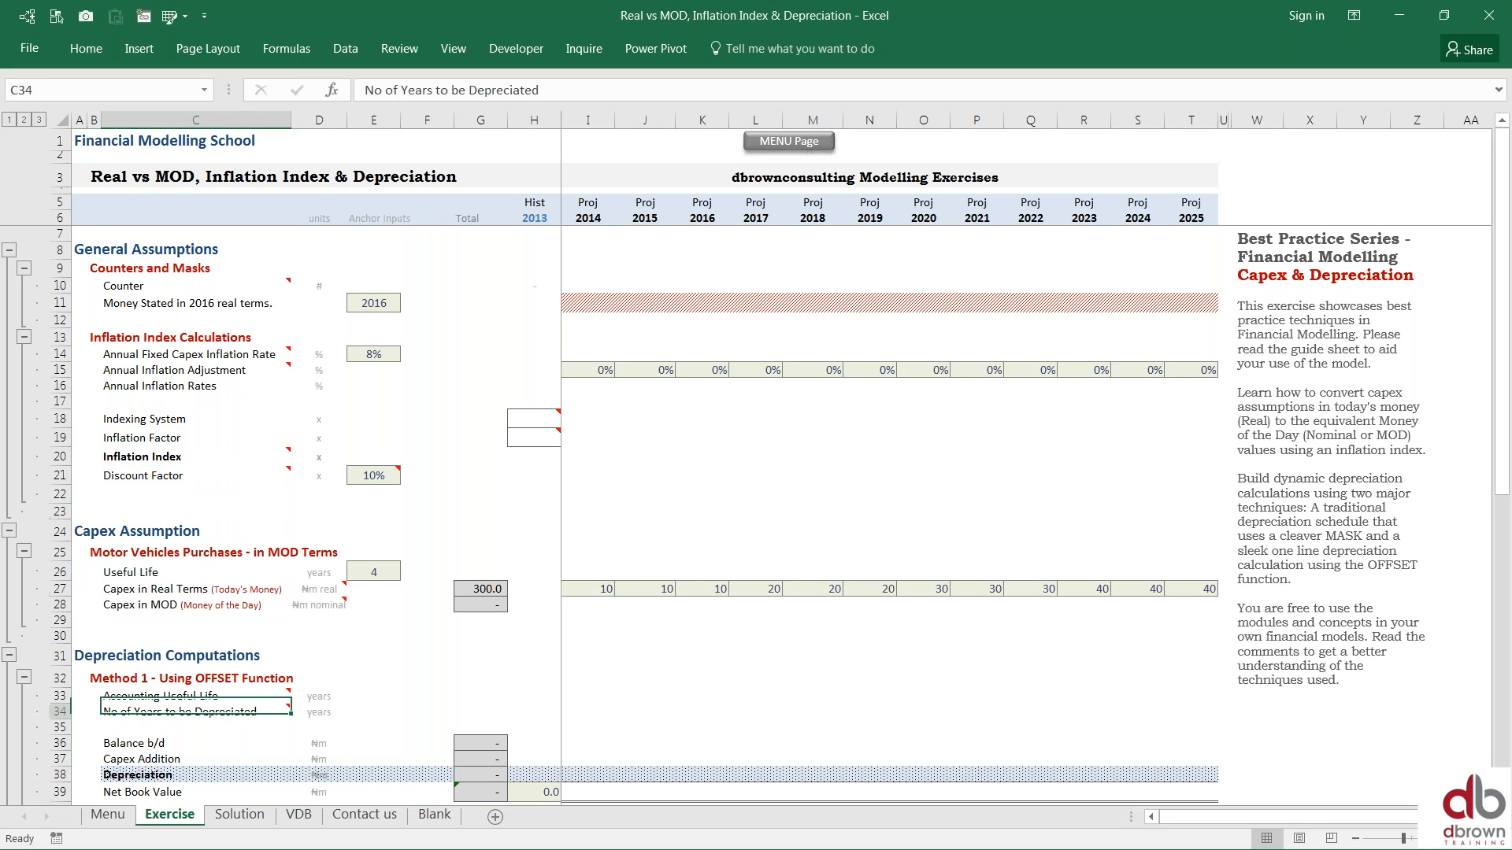
pyautogui.press('Down')
pyautogui.press('Down')
pyautogui.press('Down')
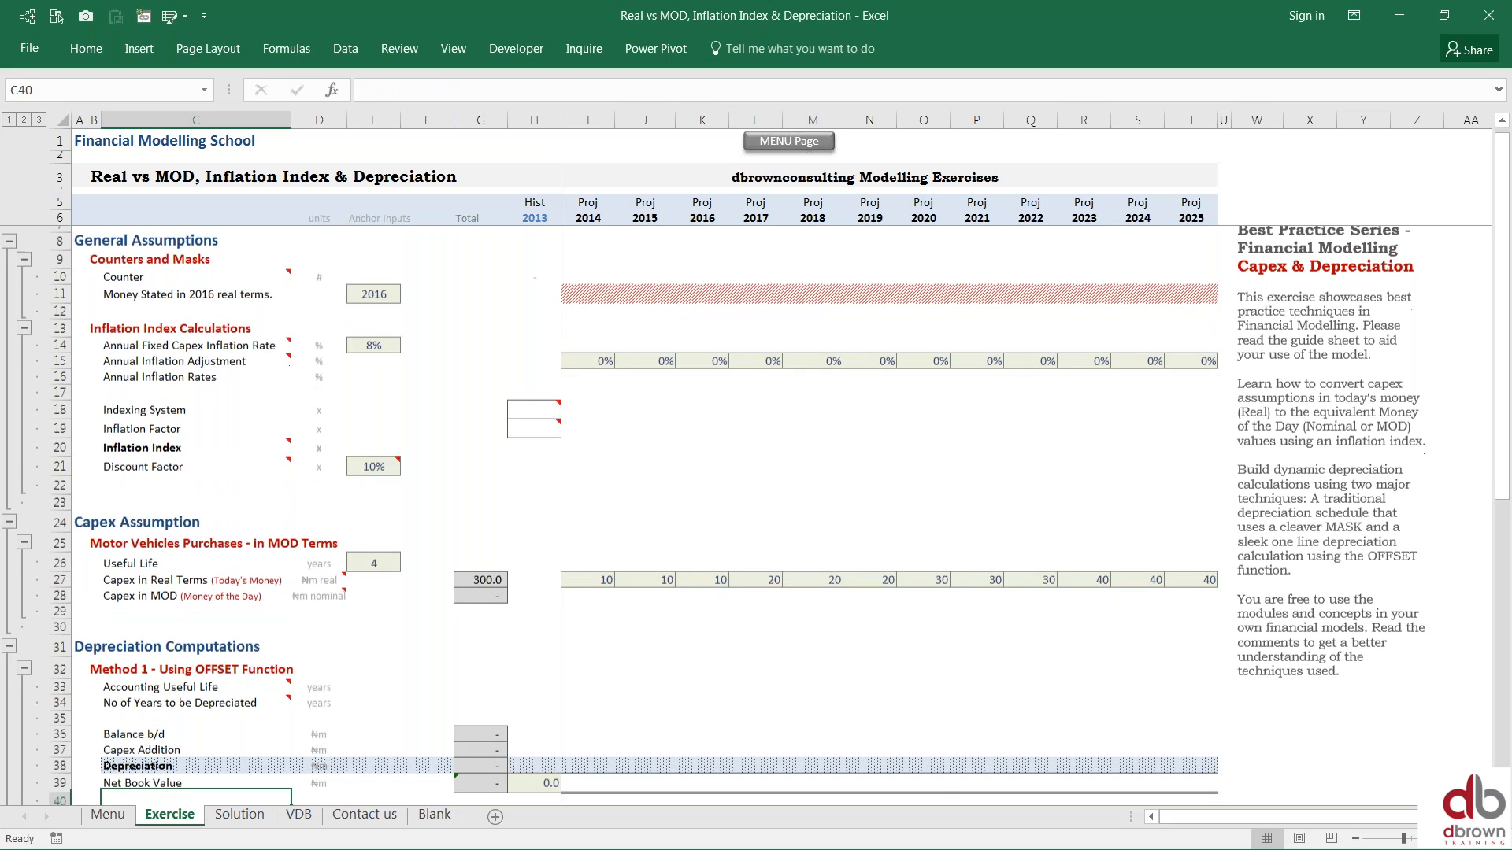
pyautogui.press('Down')
pyautogui.press('Down')
pyautogui.press('Down')
pyautogui.press('Down')
pyautogui.press('Down')
pyautogui.press('Down')
pyautogui.press('Down')
pyautogui.press('Down')
pyautogui.press('Down')
pyautogui.press('Down')
pyautogui.press('Down')
pyautogui.press('Down')
pyautogui.press('Down')
pyautogui.press('Down')
pyautogui.press('Down')
pyautogui.press('Down')
pyautogui.press('Down')
pyautogui.press('Down')
pyautogui.press('Down')
pyautogui.press('Down')
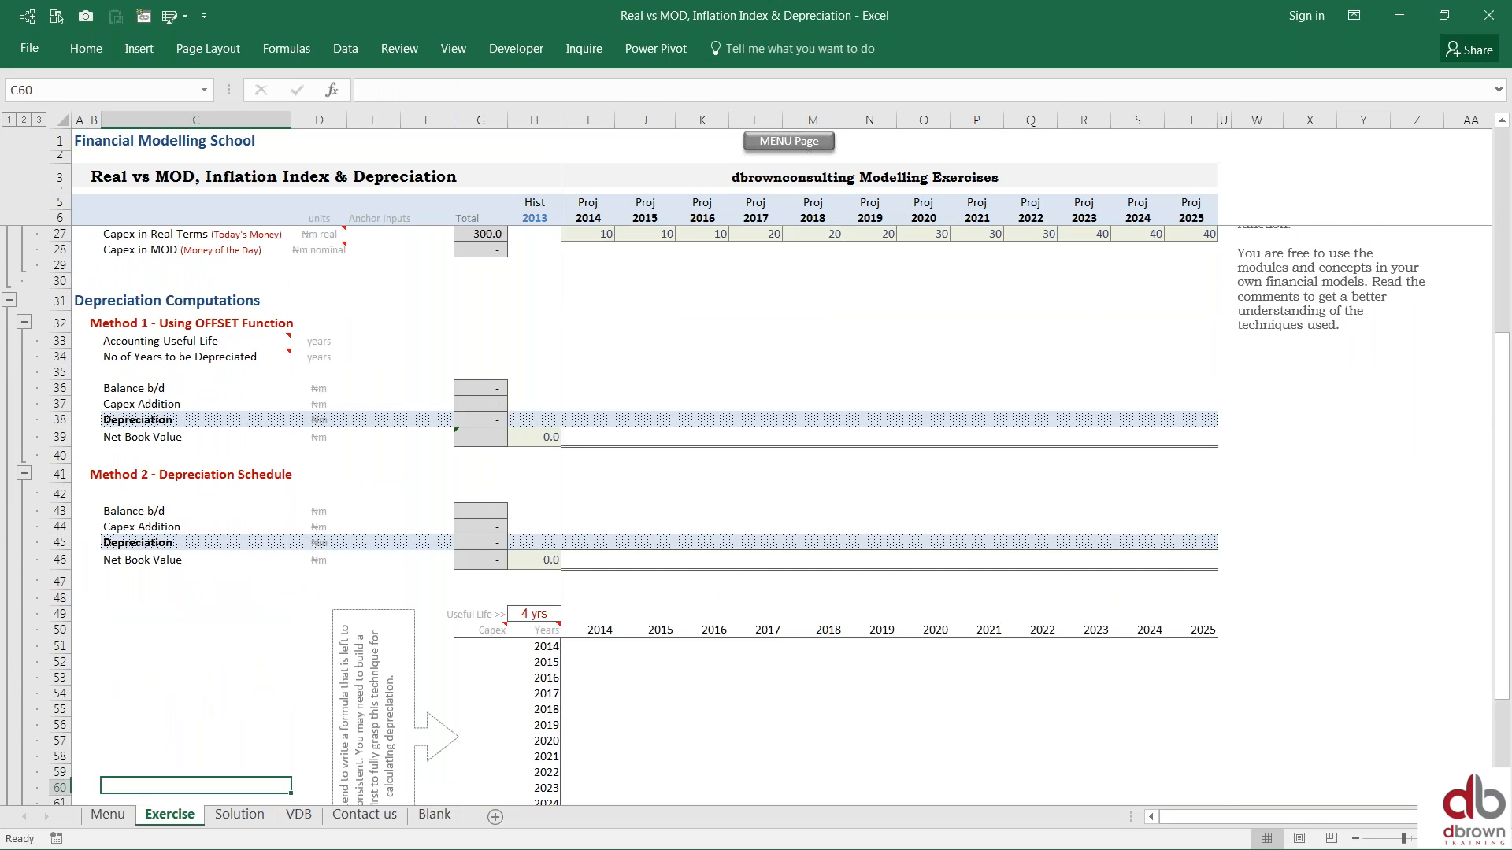
pyautogui.press('Down')
pyautogui.press('Down')
pyautogui.press('Down')
pyautogui.press('Down')
pyautogui.press('Down')
pyautogui.press('Down')
pyautogui.press('Down')
pyautogui.press('Down')
pyautogui.click(205, 539)
pyautogui.press('Left')
pyautogui.press('Left')
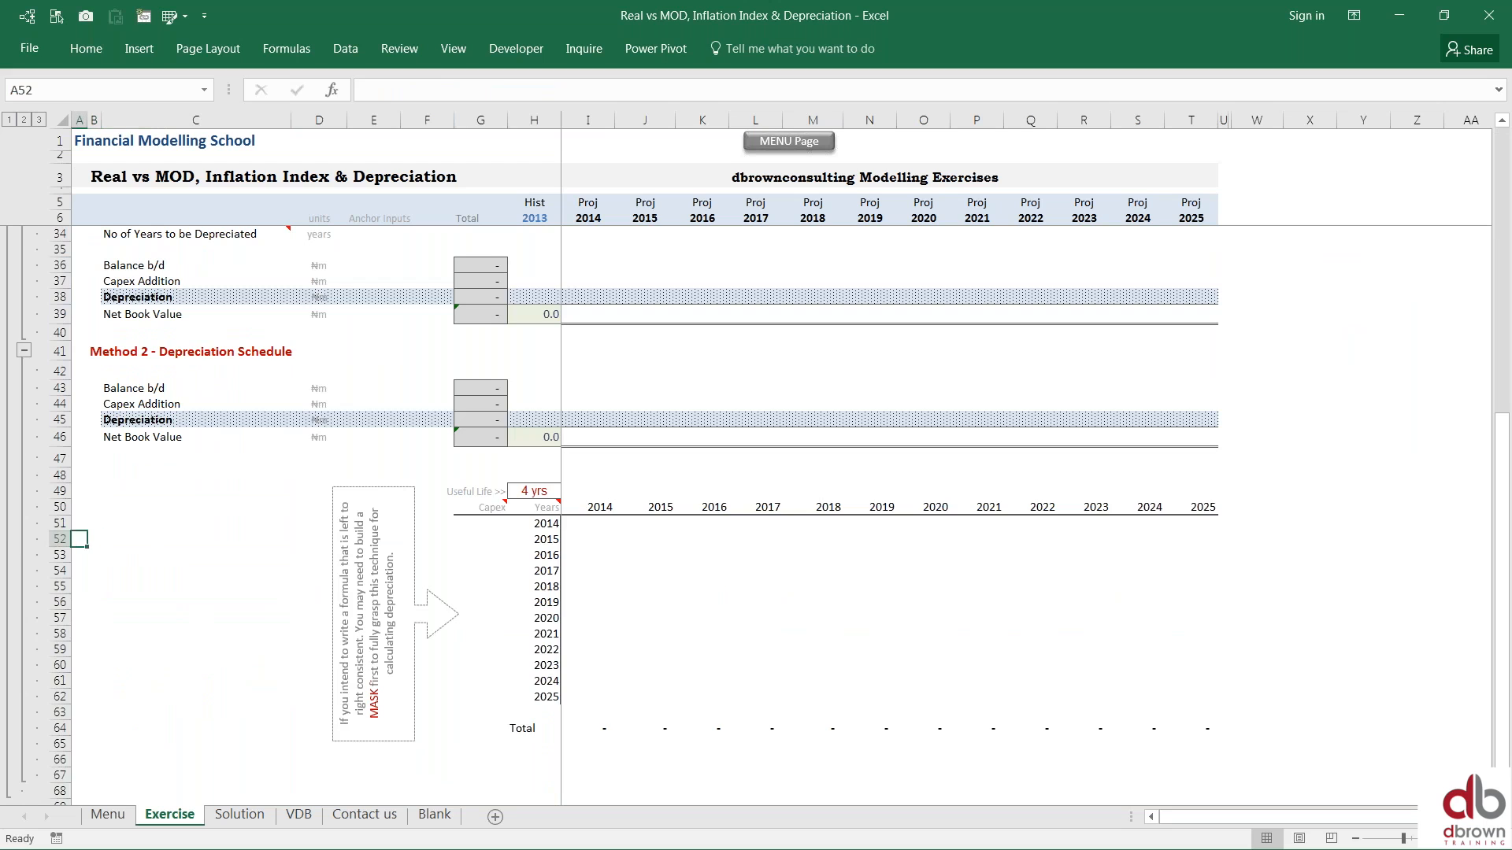
# Step: Return to the upper part of the Exercise sheet and examine the Motor Vehicles Purchases capex assumptions
pyautogui.hotkey('ctrl', 'Up')
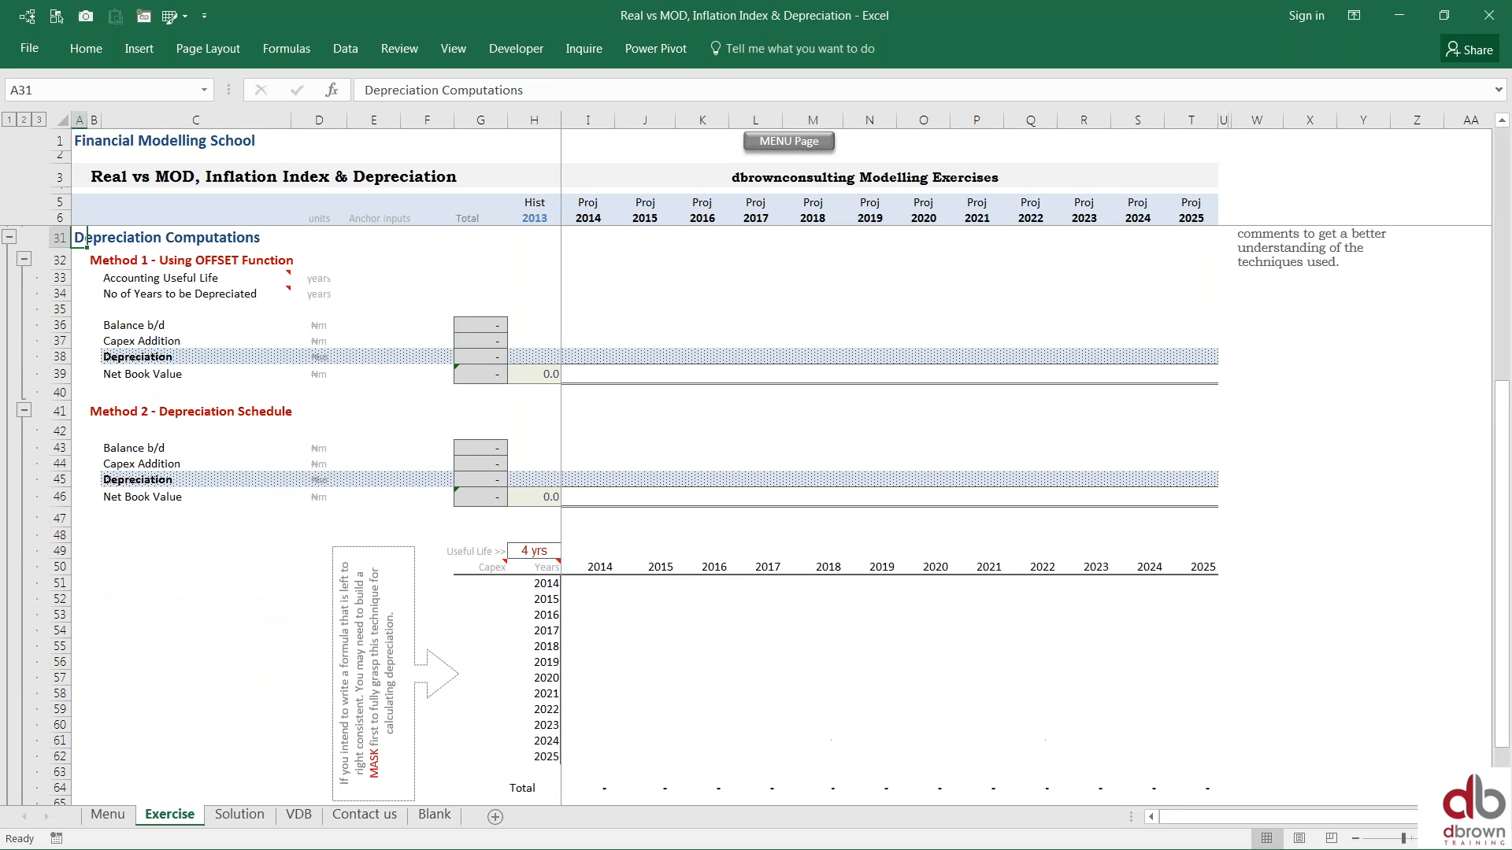
pyautogui.hotkey('ctrl', 'Up')
pyautogui.hotkey('ctrl', 'Up')
pyautogui.scroll(1, 754, 515)
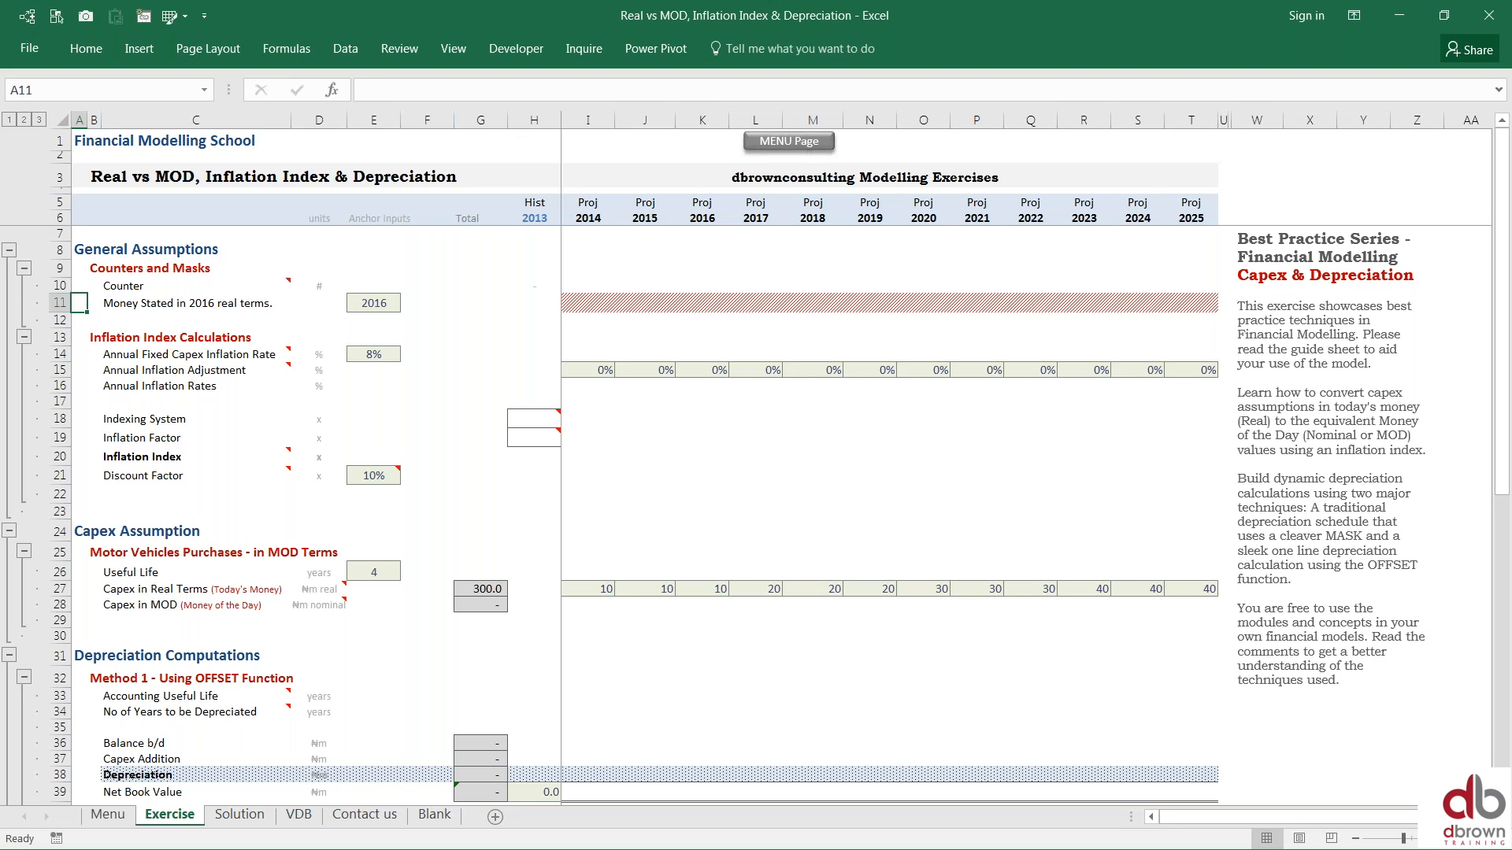
pyautogui.press('Down')
pyautogui.press('Down')
pyautogui.press('Down')
pyautogui.press('Down')
pyautogui.press('Down')
pyautogui.press('Down')
pyautogui.press('Down')
pyautogui.press('Down')
pyautogui.press('Down')
pyautogui.press('Down')
pyautogui.press('Right')
pyautogui.press('Right')
pyautogui.press('Down')
pyautogui.press('Down')
pyautogui.press('Down')
pyautogui.press('Down')
pyautogui.press('Down')
pyautogui.press('Up')
pyautogui.press('Left')
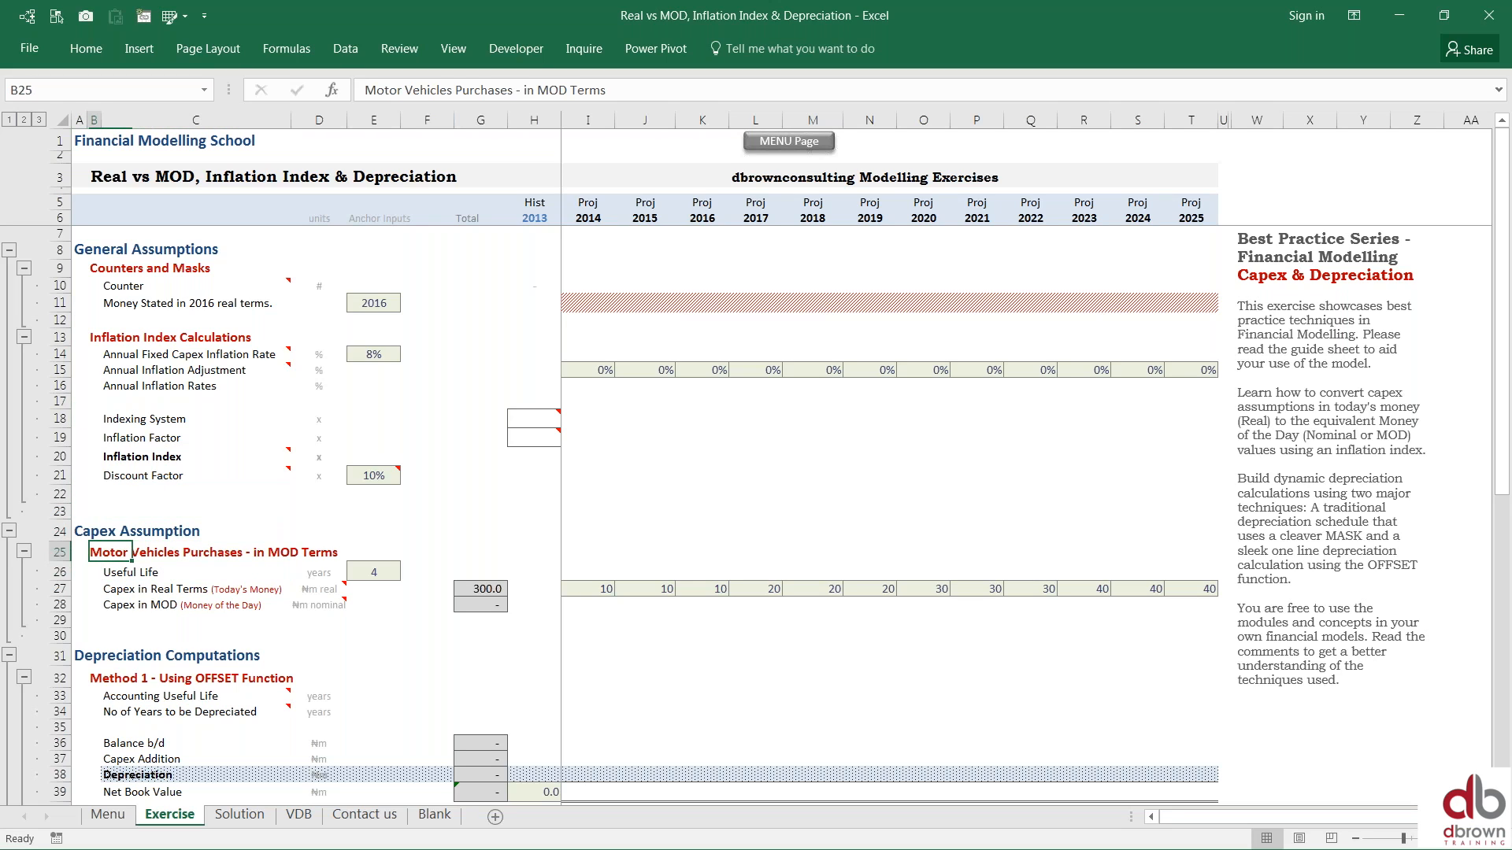
pyautogui.press('Up')
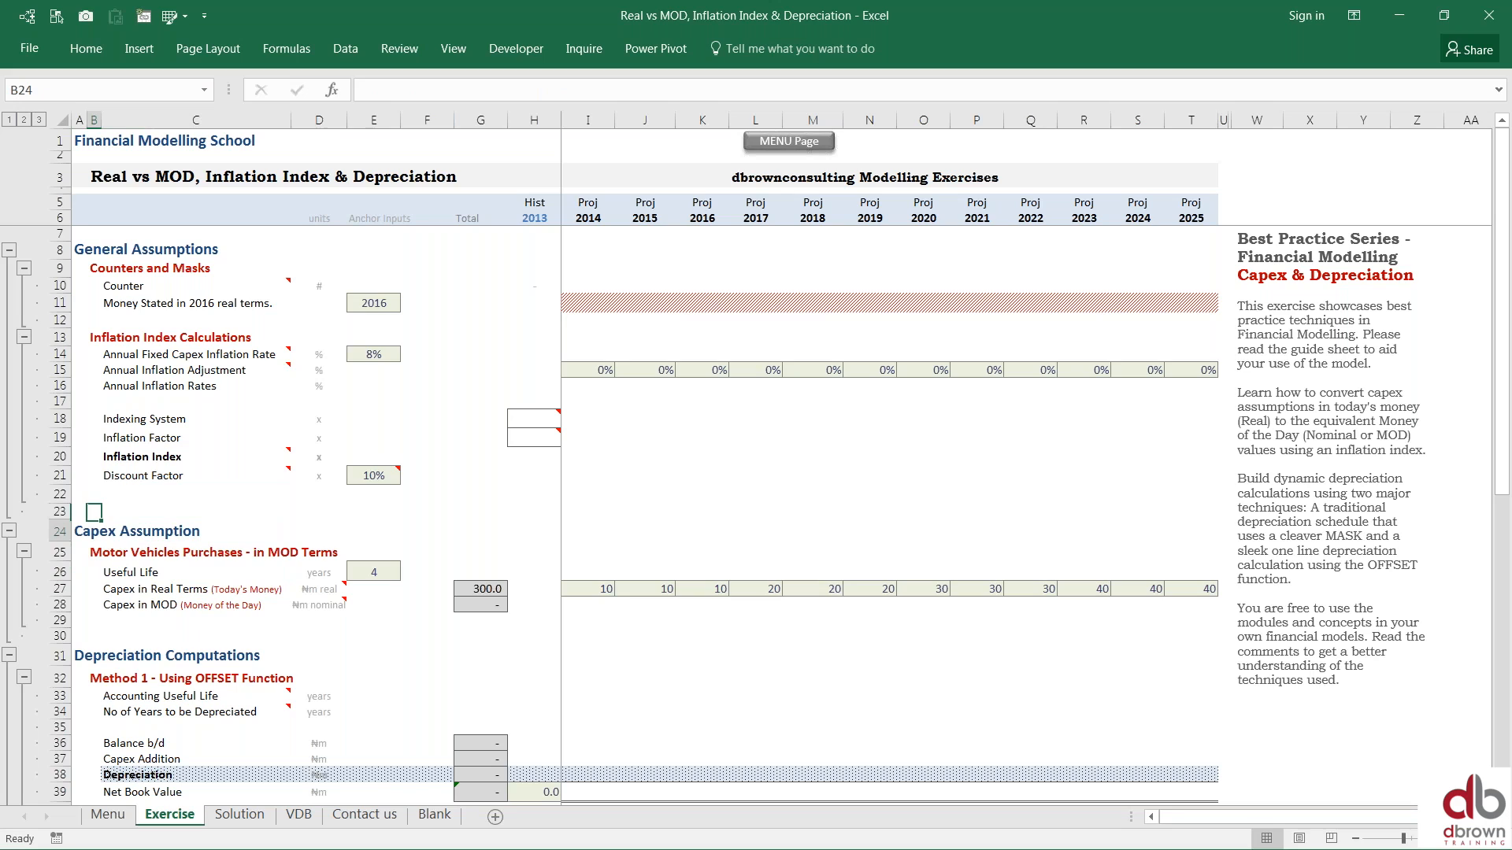
pyautogui.press('Right')
pyautogui.press('Right')
pyautogui.press('Down')
pyautogui.press('Down')
pyautogui.press('Right')
pyautogui.press('Right')
pyautogui.press('Right')
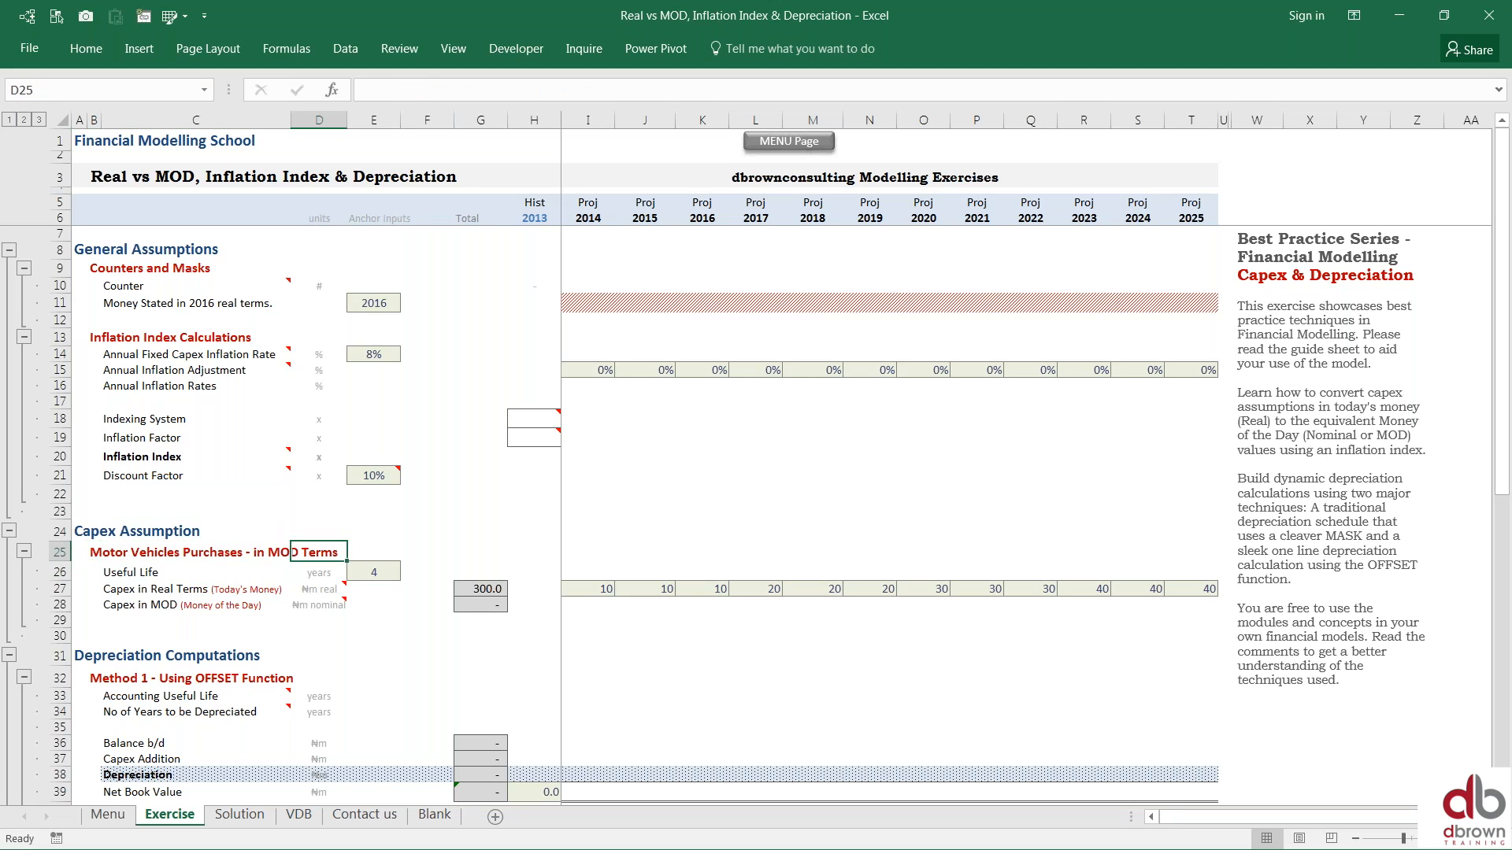
pyautogui.press('Right')
pyautogui.press('Right')
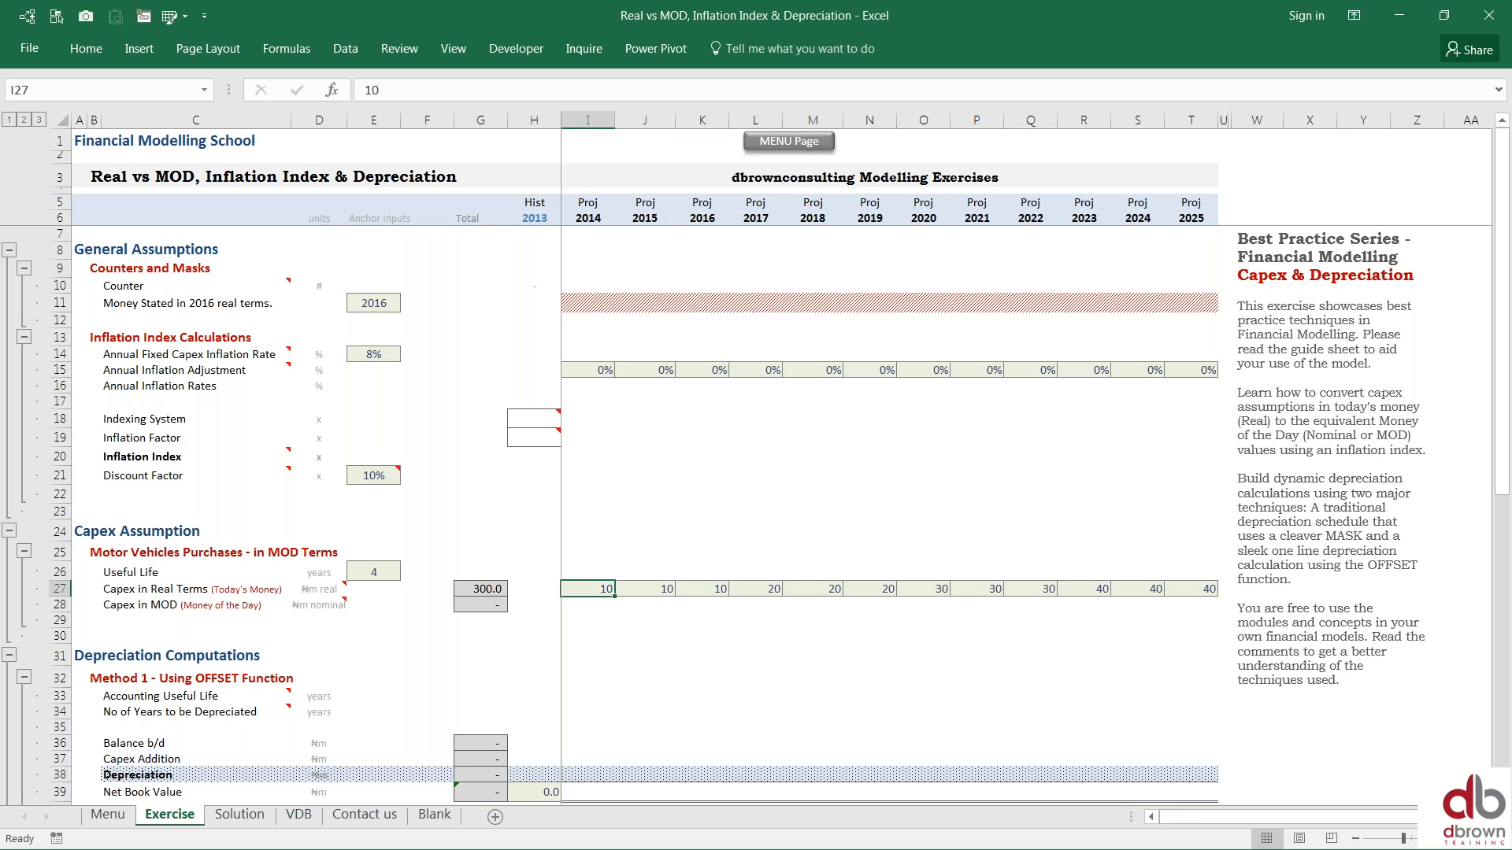
# Step: Inspect the yearly Capex in Real Terms values in row 27 for 2014 to 2018
pyautogui.click(644, 588)
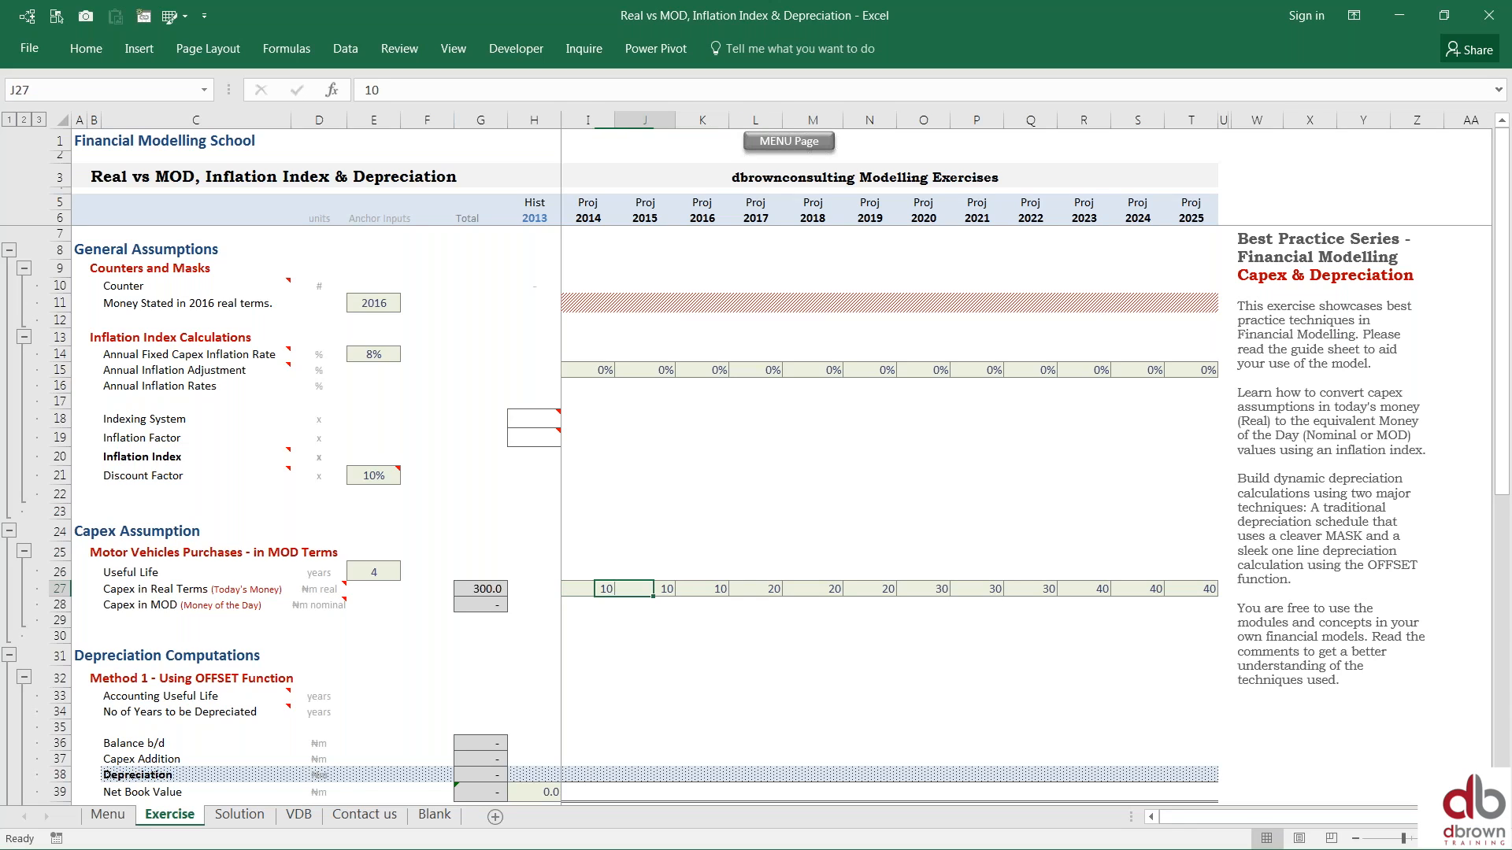
pyautogui.press('Right')
pyautogui.press('Right')
pyautogui.press('Right')
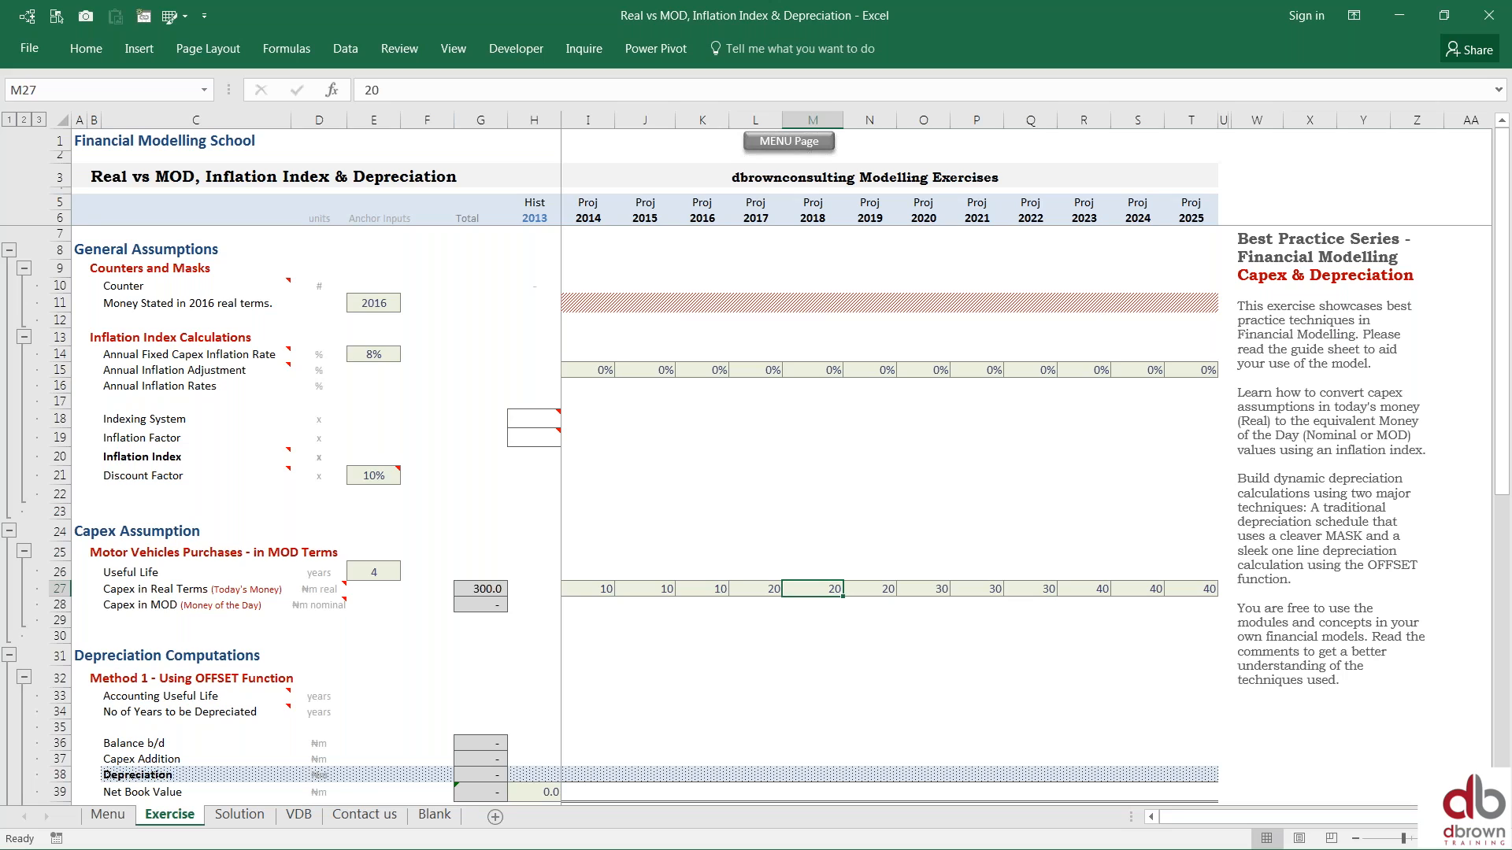
pyautogui.click(754, 588)
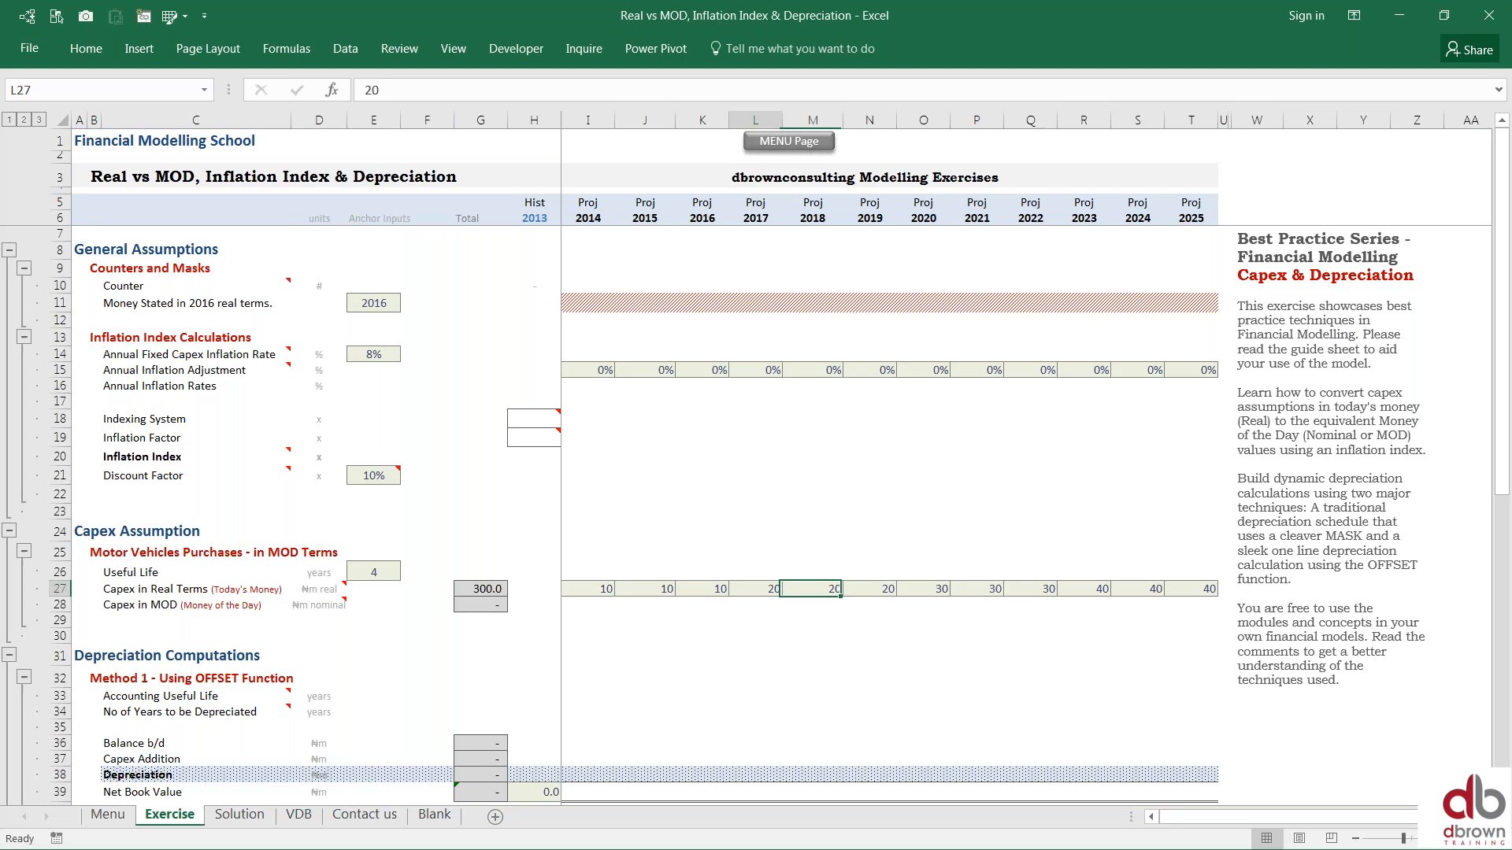
pyautogui.press('Left')
pyautogui.press('Left')
pyautogui.press('Left')
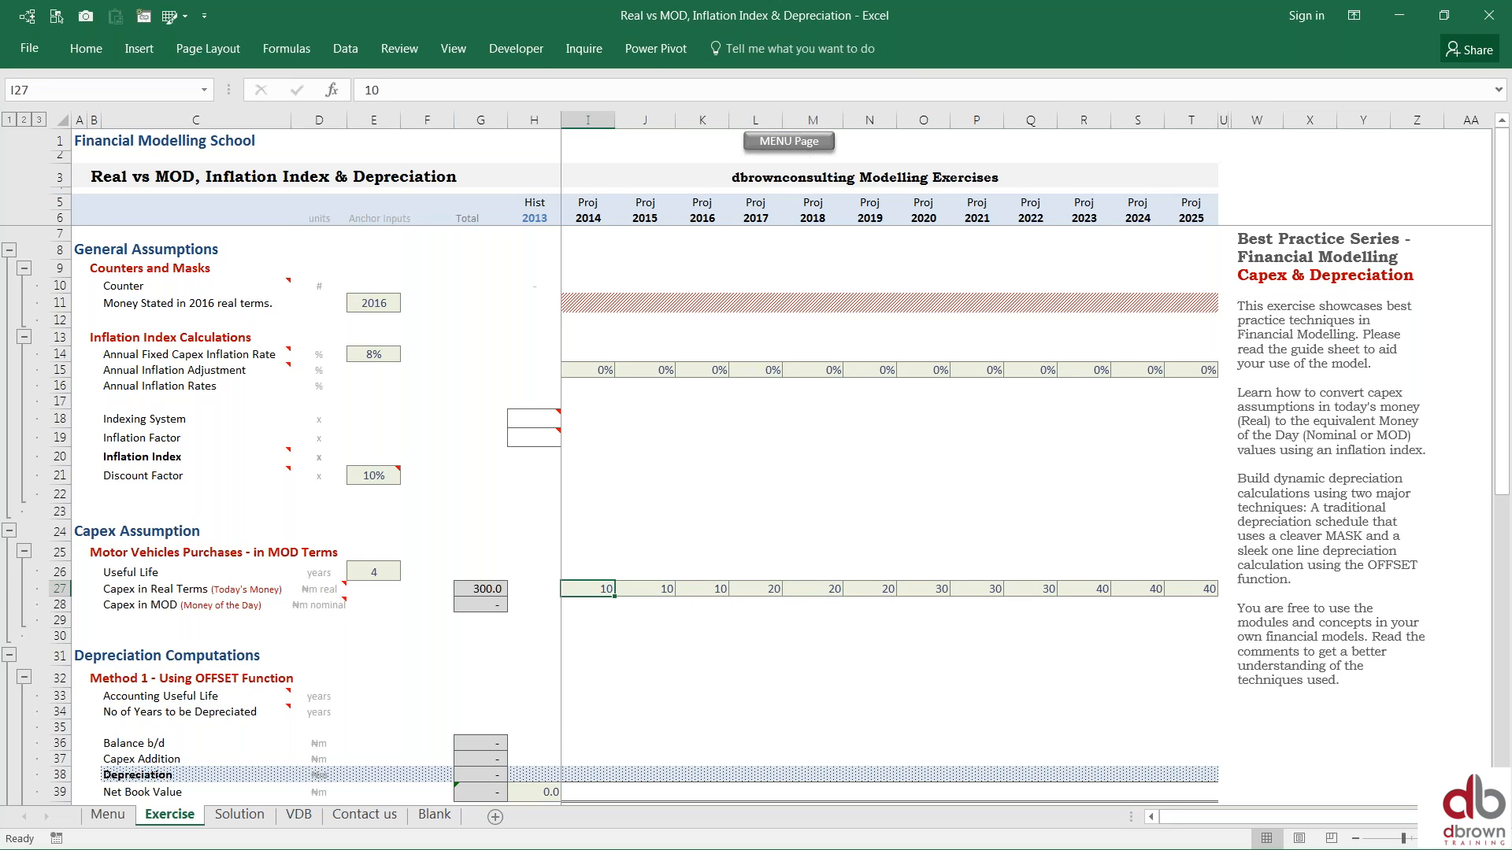
pyautogui.press('Right')
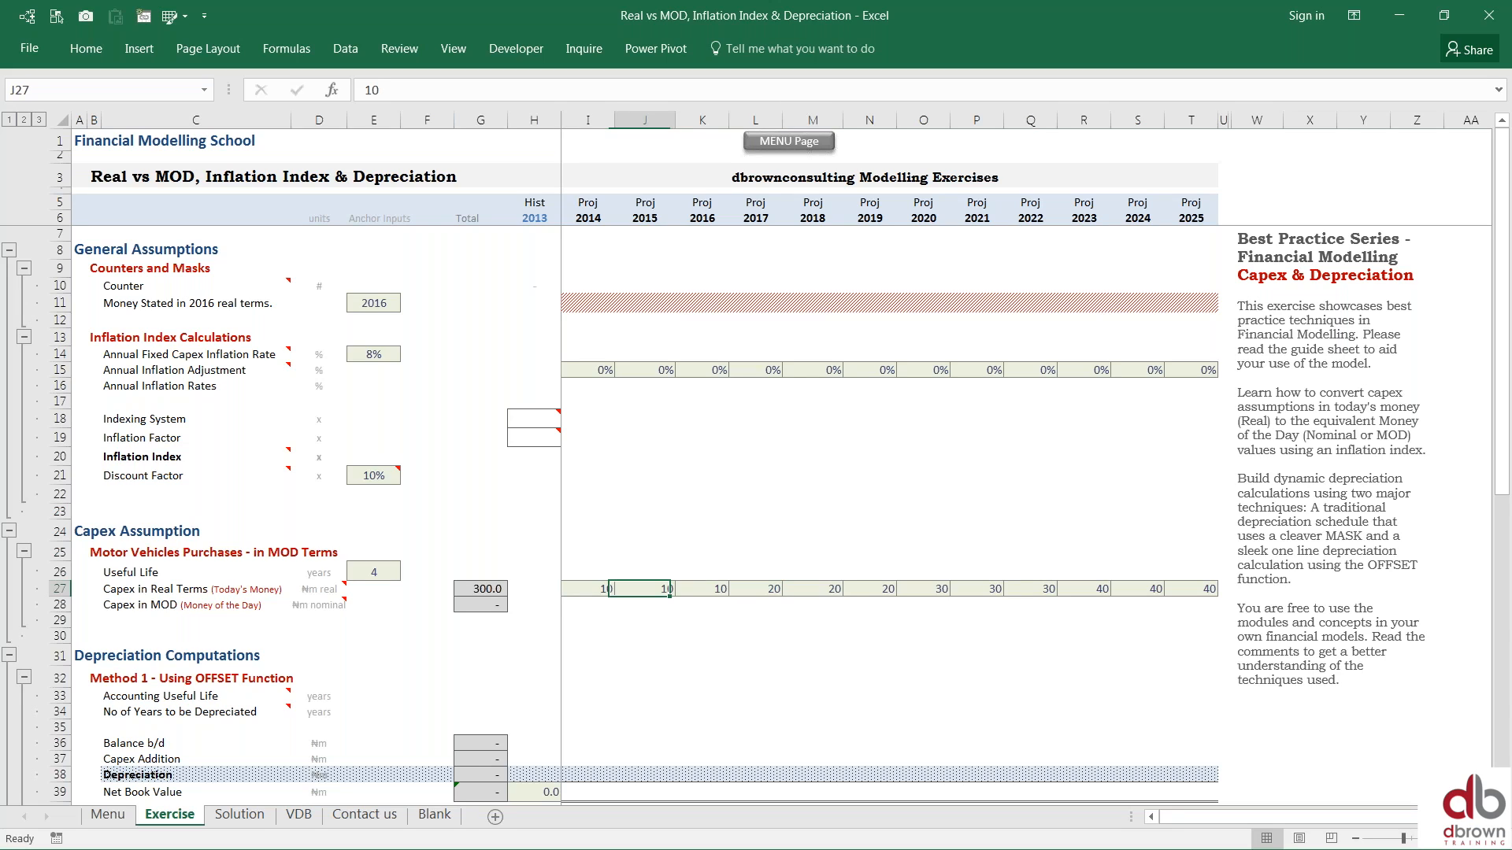
pyautogui.press('Right')
pyautogui.press('Right')
pyautogui.press('Right')
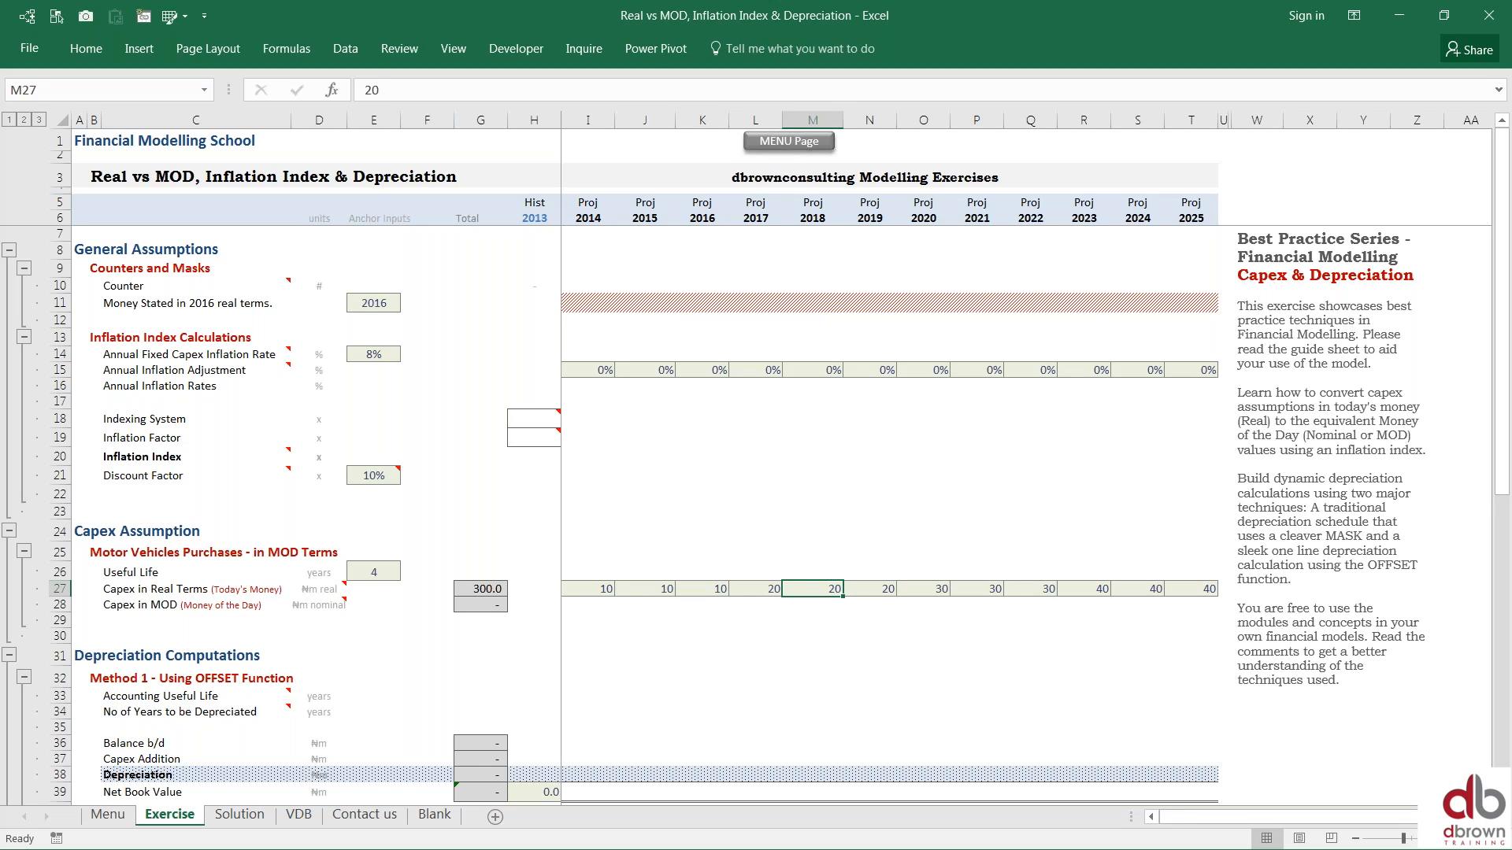
# Step: Examine the Inflation Index Calculations inputs from the Indexing System row up to the Money Stated label formula in C11
pyautogui.press('Left')
pyautogui.press('Left')
pyautogui.press('Left')
pyautogui.press('Left')
pyautogui.press('Left')
pyautogui.press('Up')
pyautogui.press('Up')
pyautogui.press('Up')
pyautogui.press('Up')
pyautogui.press('Up')
pyautogui.press('Up')
pyautogui.press('Up')
pyautogui.press('Up')
pyautogui.press('Up')
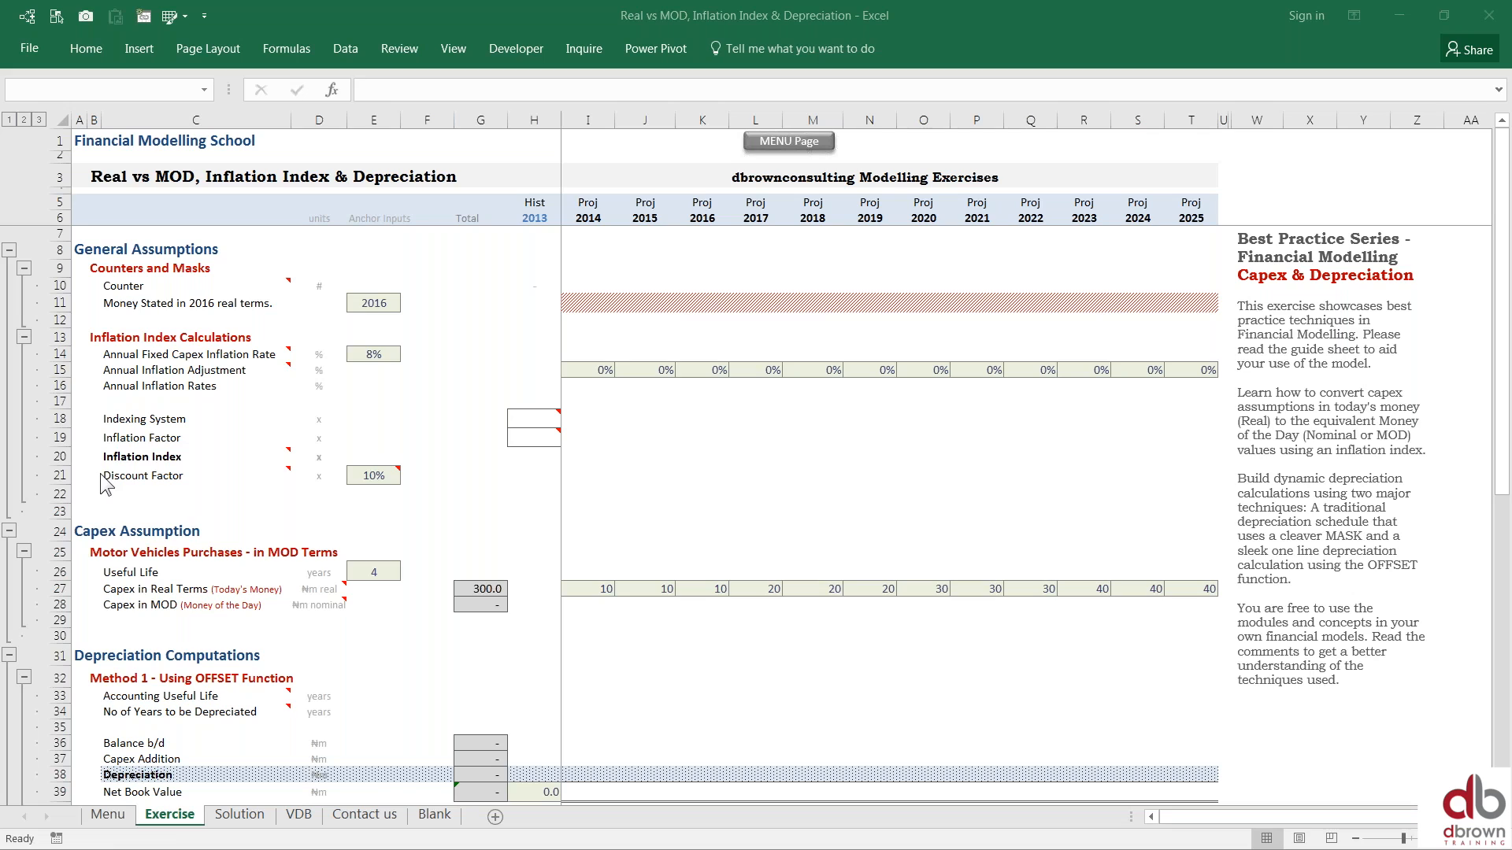
pyautogui.click(540, 417)
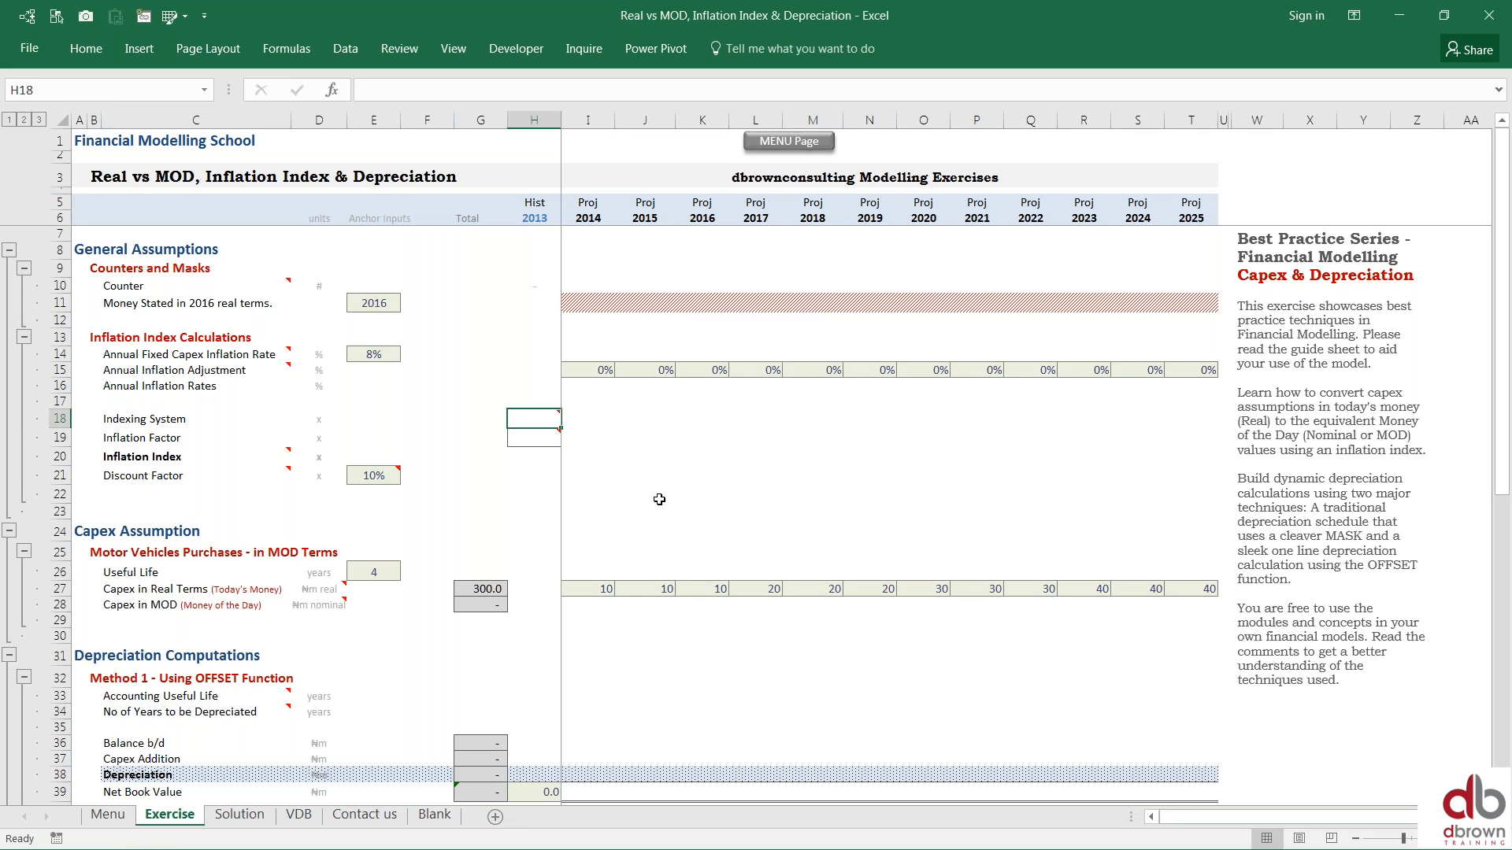
pyautogui.press('Left')
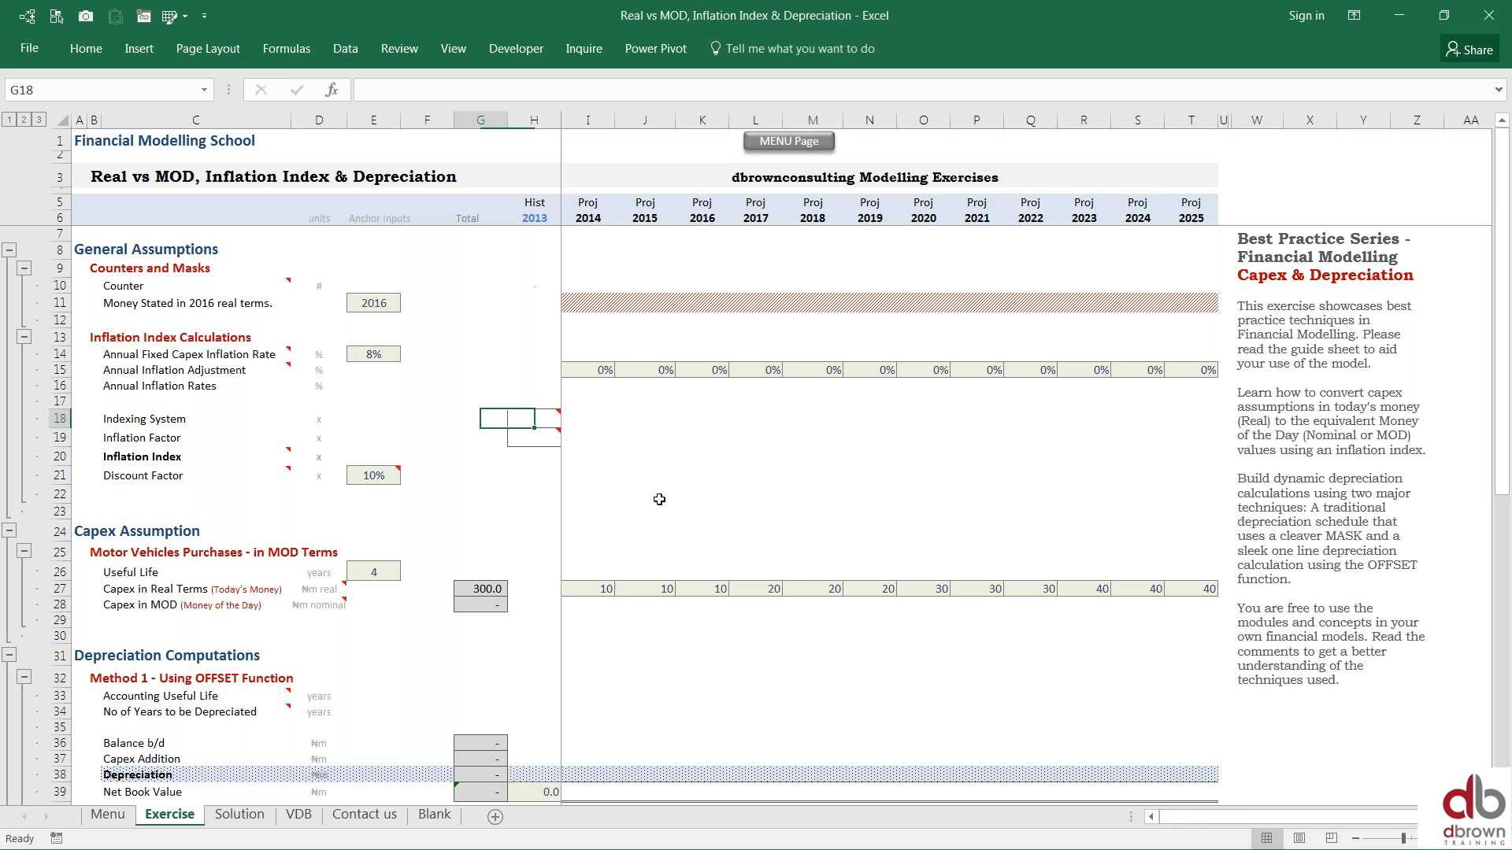
pyautogui.press('Left')
pyautogui.press('Left')
pyautogui.press('Up')
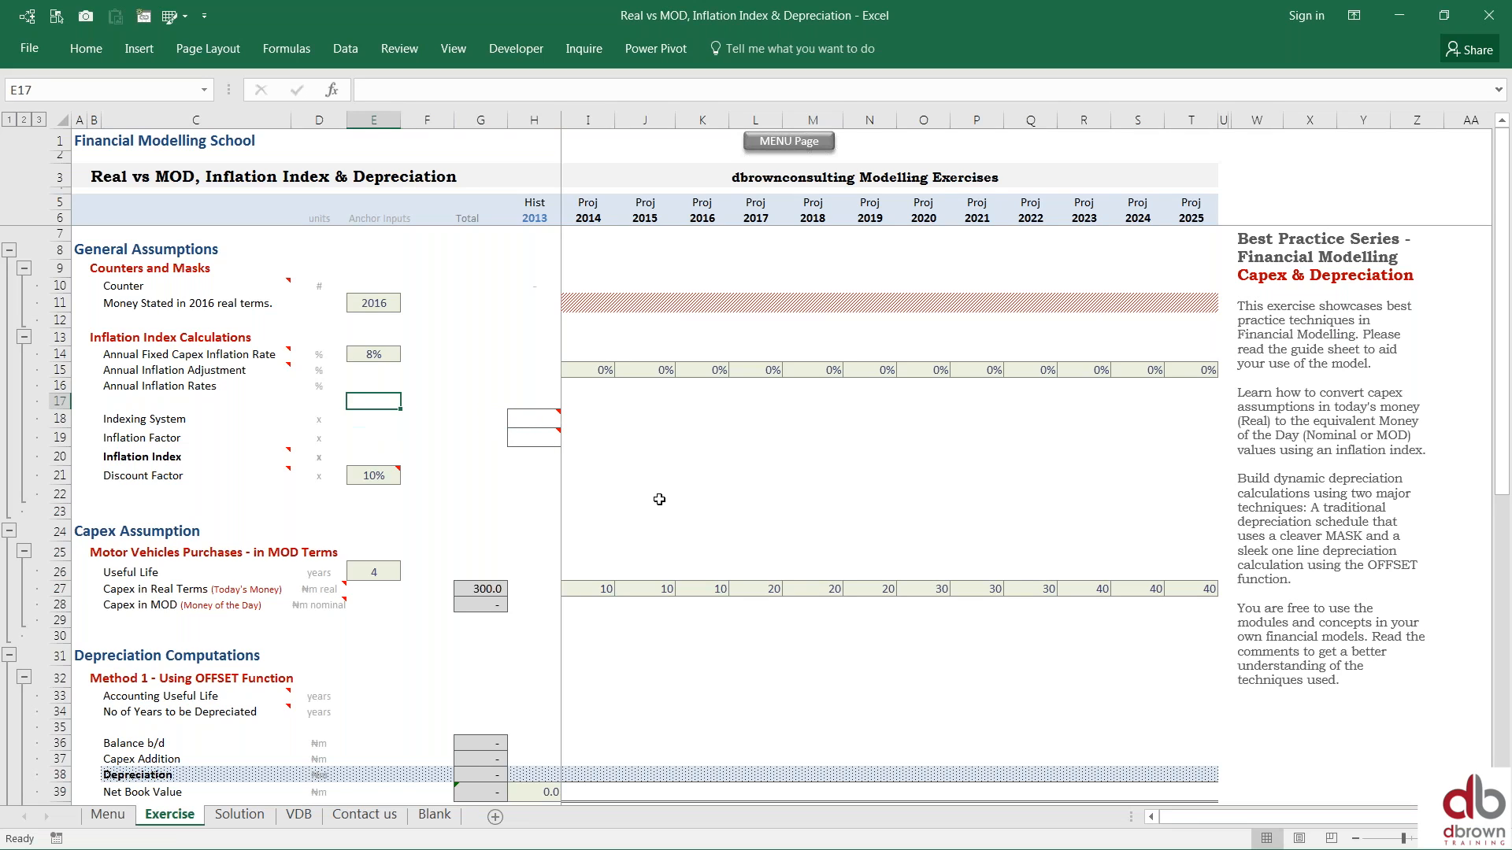
pyautogui.press('Left')
pyautogui.press('Up')
pyautogui.press('Up')
pyautogui.press('Up')
pyautogui.press('Up')
pyautogui.press('Up')
pyautogui.press('Up')
pyautogui.press('Left')
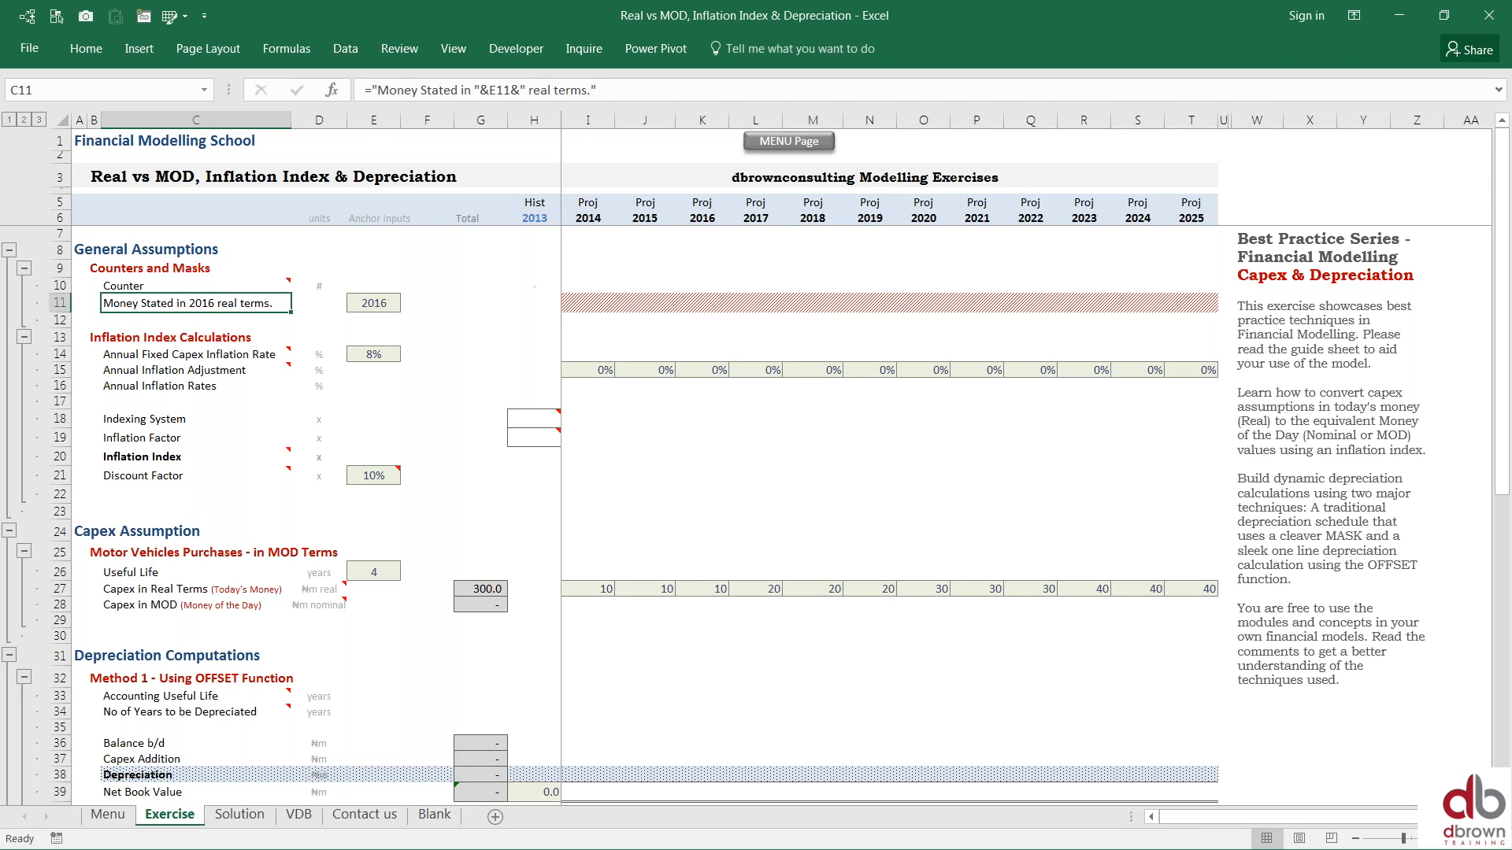
# Step: Enlarge the Exercise sheet view and select cell F16 in the Annual Inflation Rates row
pyautogui.click(1465, 839)
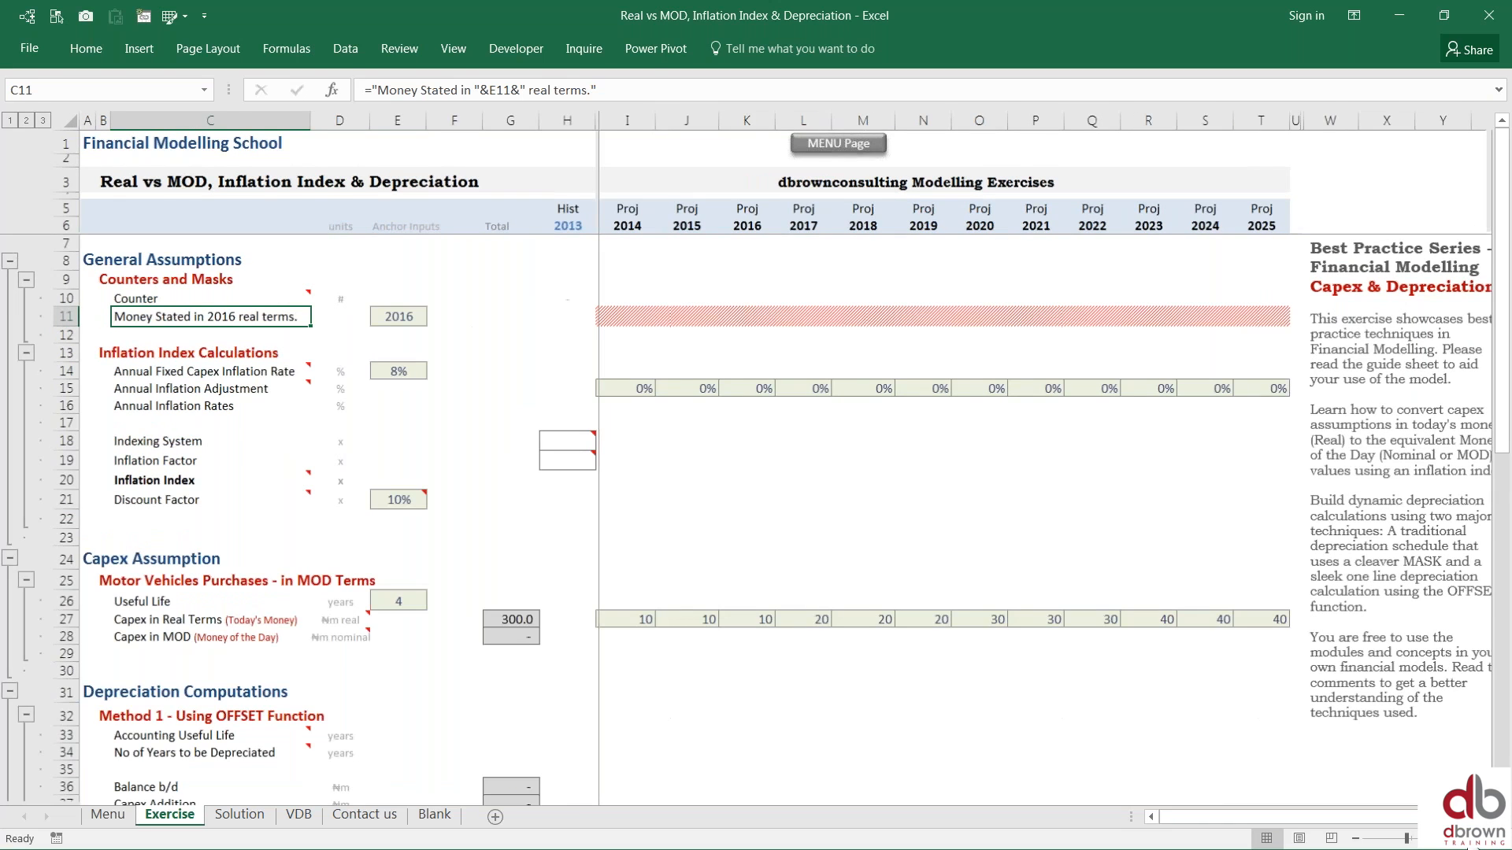
pyautogui.click(567, 475)
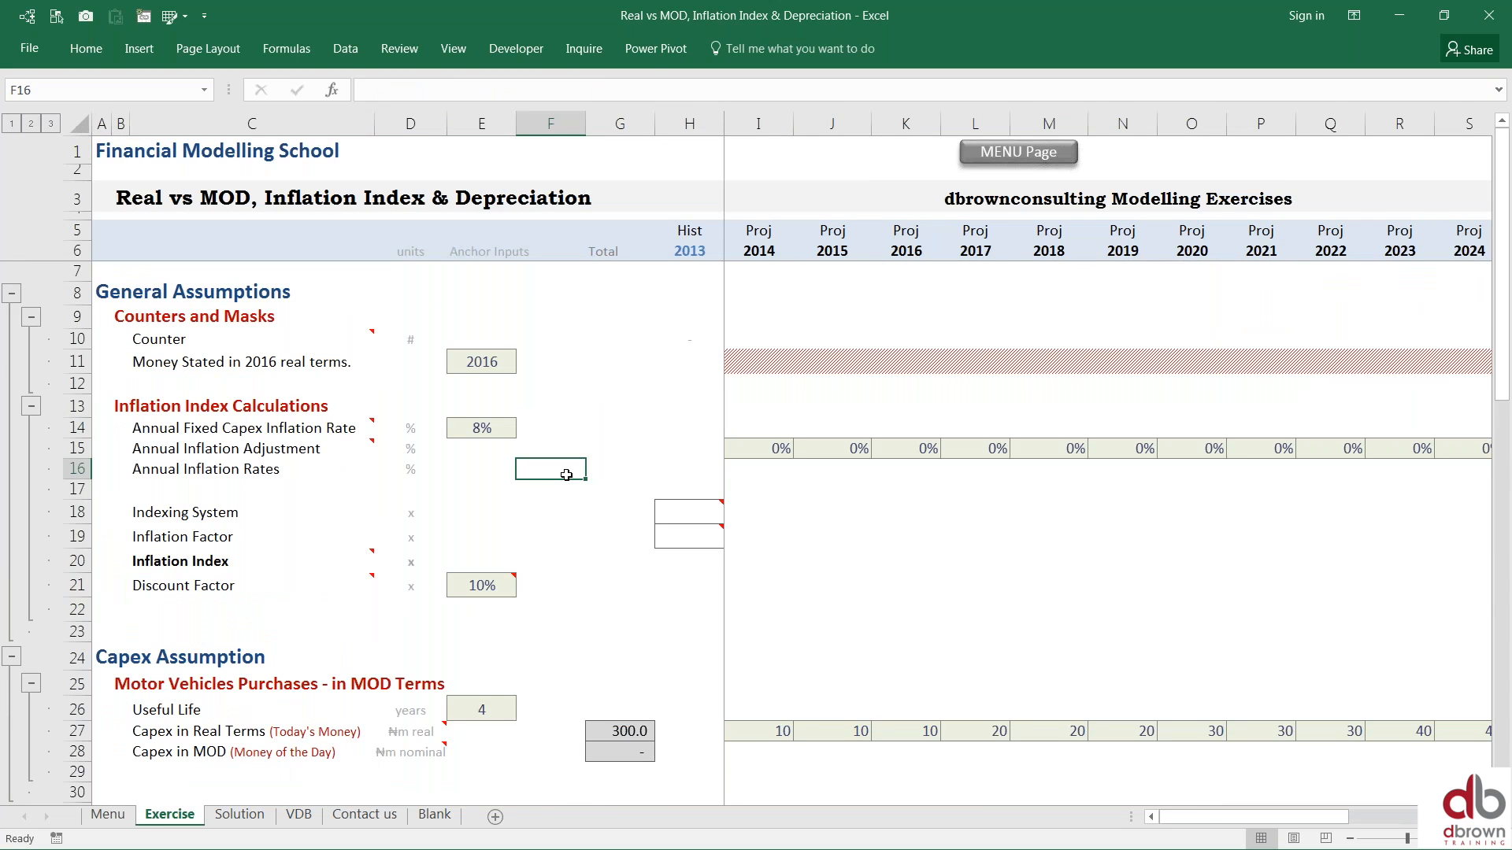
# Step: Examine the base-year input in E11 of the Money Stated in real terms row
pyautogui.press('Up')
pyautogui.press('Up')
pyautogui.press('Up')
pyautogui.press('Up')
pyautogui.press('Up')
pyautogui.press('Left')
pyautogui.press('Left')
pyautogui.press('Left')
pyautogui.press('Left')
pyautogui.press('Right')
pyautogui.press('Right')
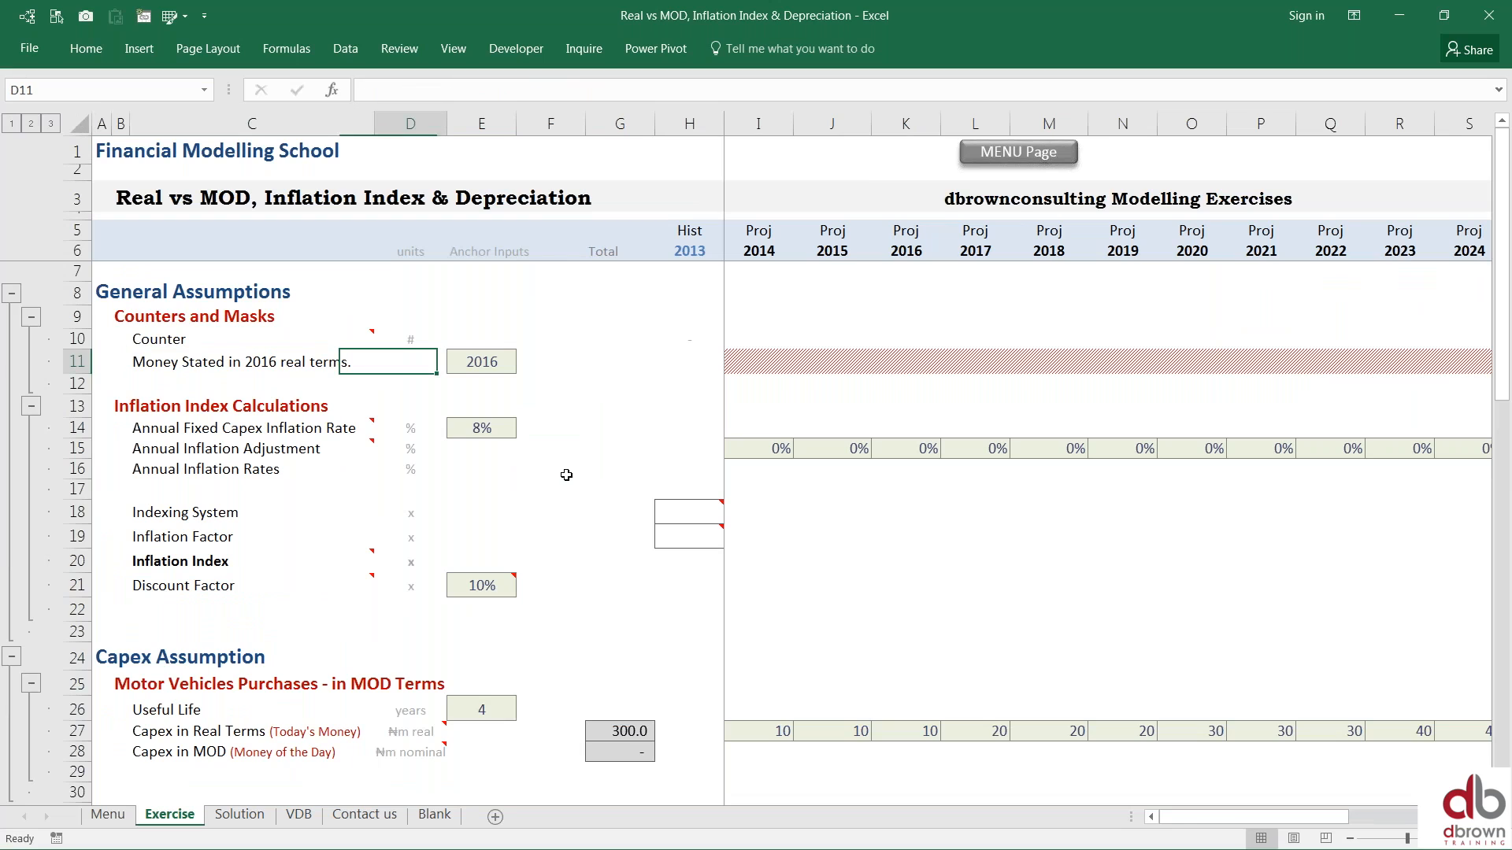
pyautogui.press('Right')
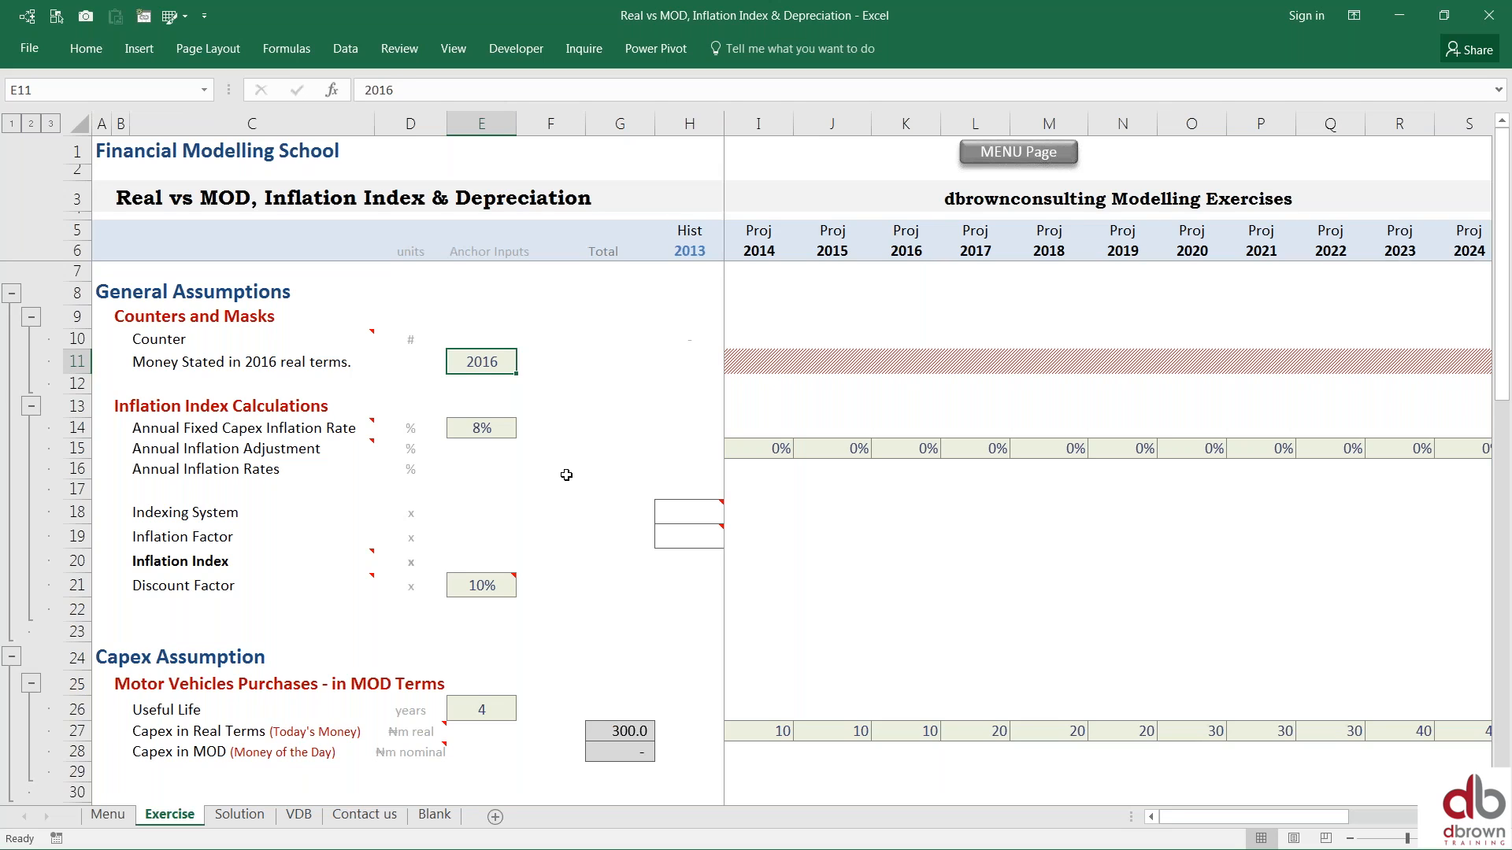
pyautogui.press('Return')
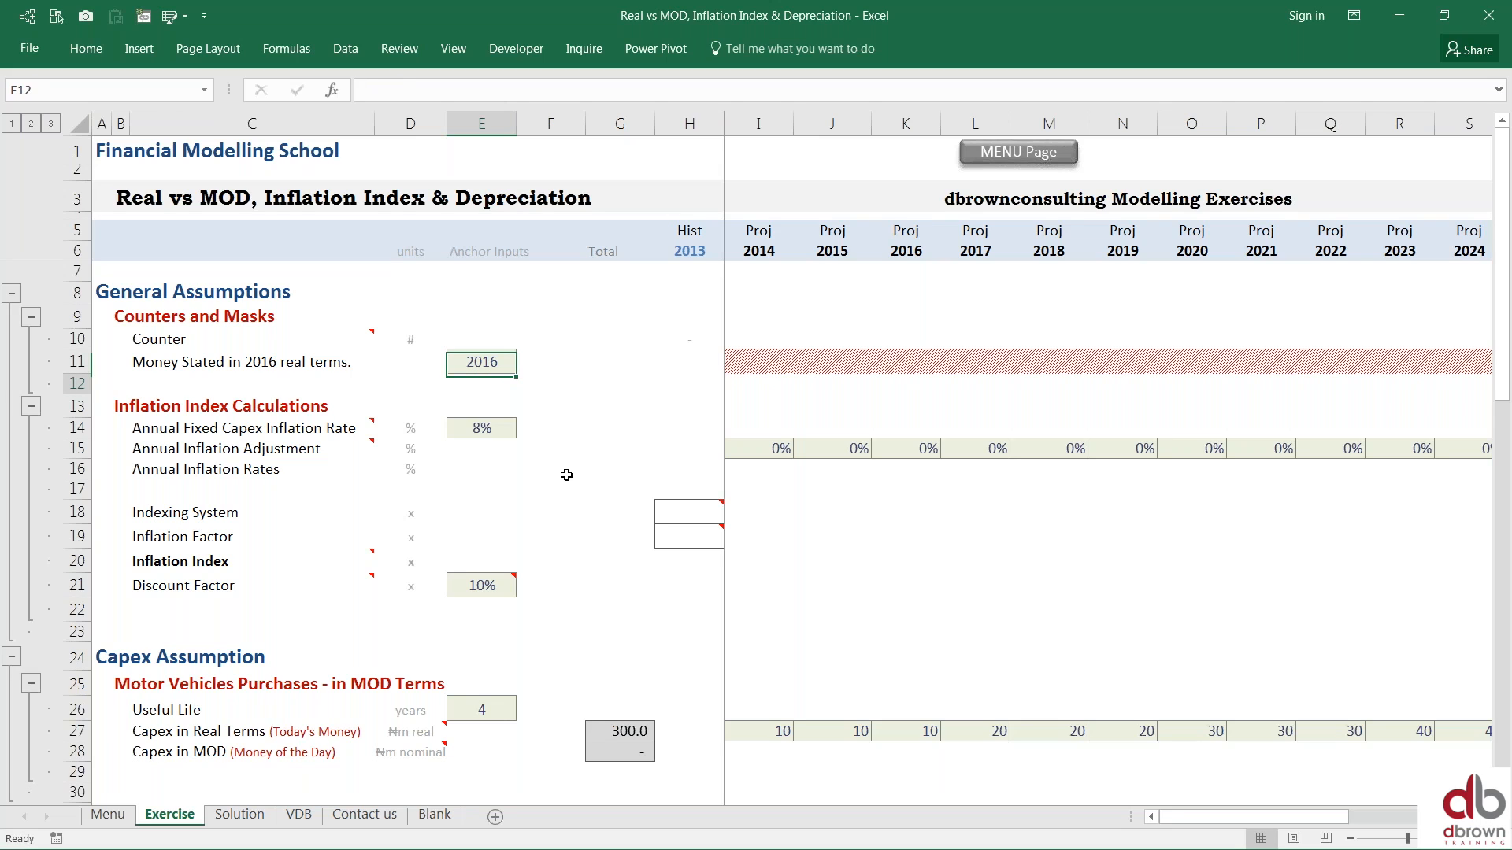
# Step: Enter 100 as the 2013 starting value of the Indexing System row in H18
pyautogui.press('Down')
pyautogui.press('Down')
pyautogui.press('Down')
pyautogui.press('Down')
pyautogui.press('Down')
pyautogui.press('Right')
pyautogui.press('Right')
pyautogui.press('Right')
pyautogui.press('Right')
pyautogui.press('Left')
pyautogui.press('Down')
pyautogui.press('Left')
pyautogui.press('Right')
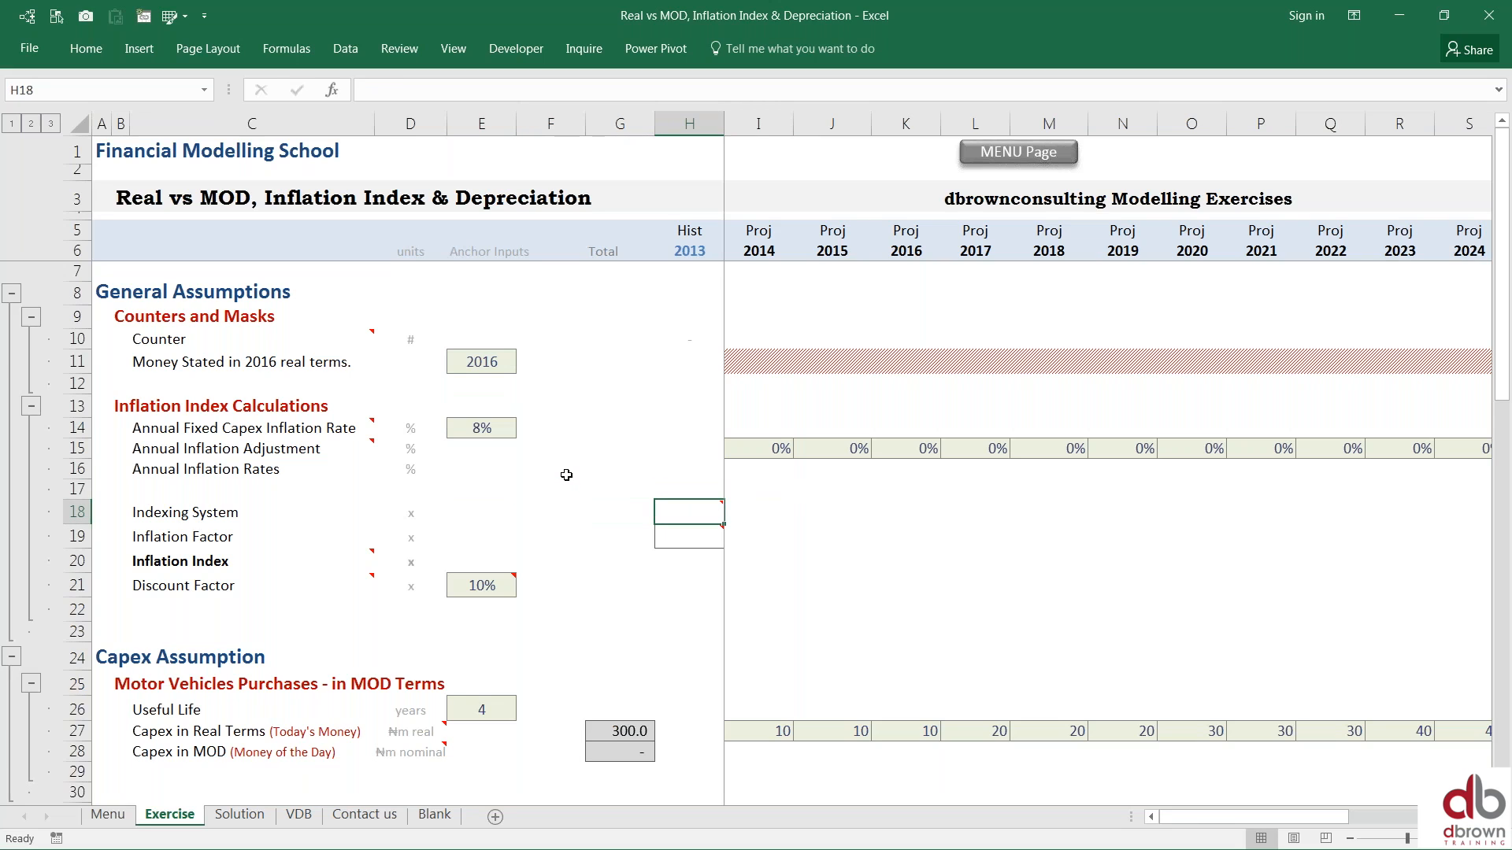
pyautogui.write('100')
pyautogui.press('Return')
pyautogui.press('Up')
pyautogui.press('Right')
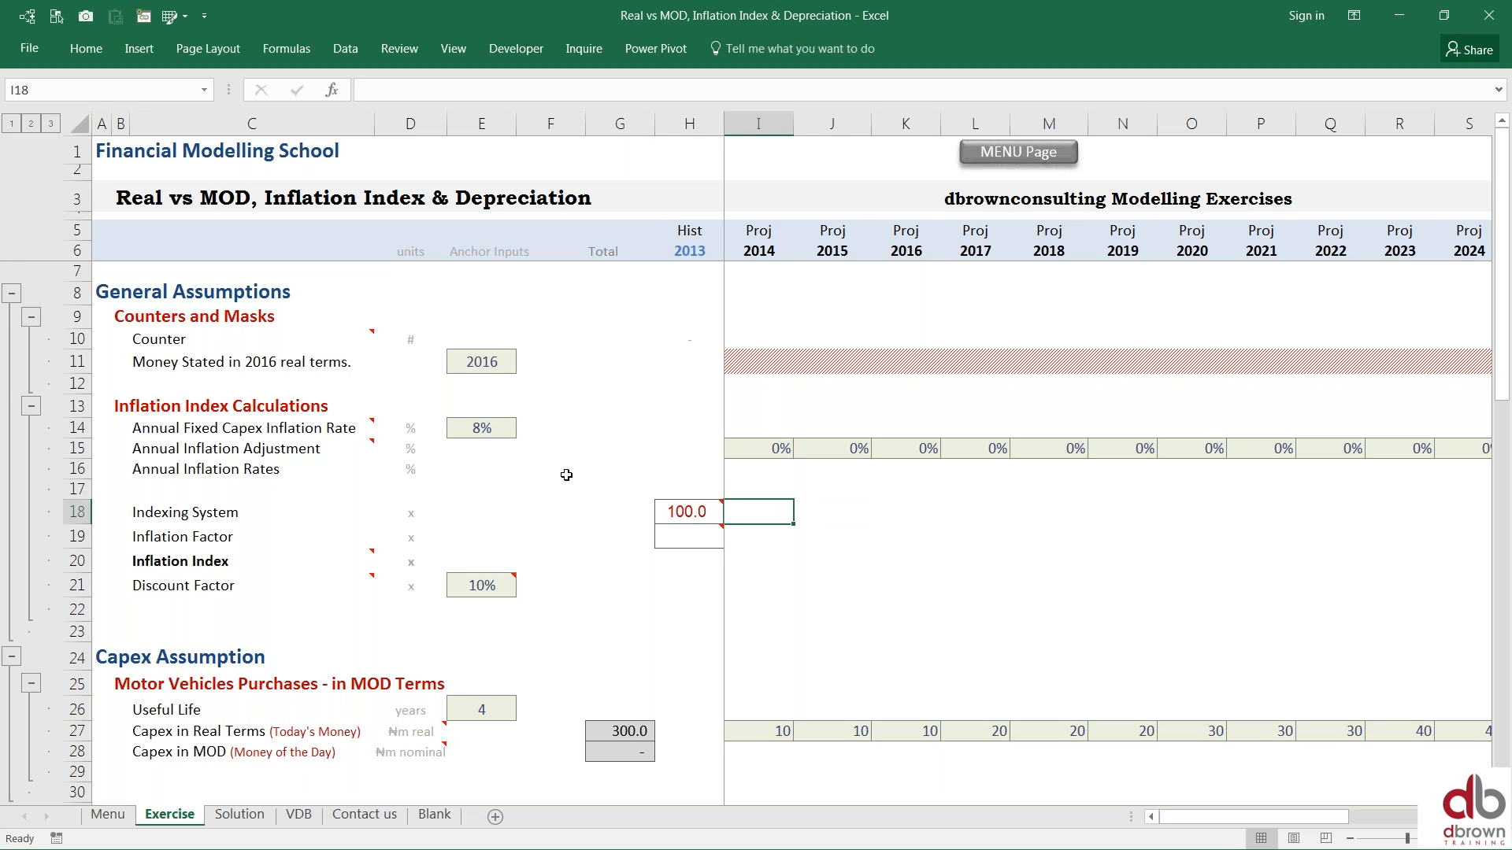
# Step: Examine the Annual Fixed Capex Inflation Rate anchor input in E14
pyautogui.press('Up')
pyautogui.press('Up')
pyautogui.press('Up')
pyautogui.press('Down')
pyautogui.press('Down')
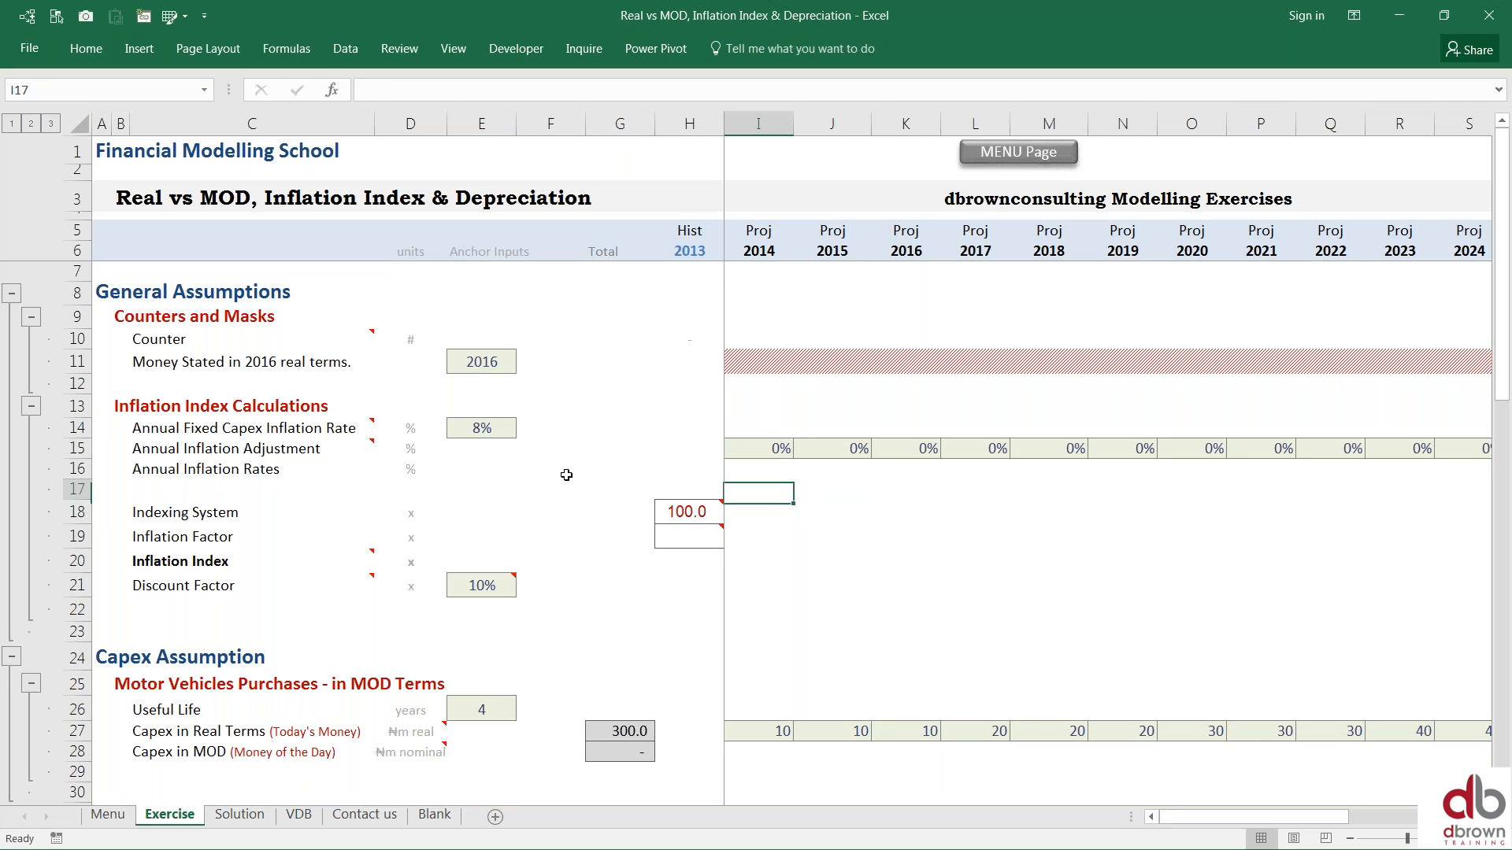
pyautogui.press('Up')
pyautogui.press('Up')
pyautogui.press('Up')
pyautogui.press('Left')
pyautogui.press('Left')
pyautogui.press('Left')
pyautogui.press('Left')
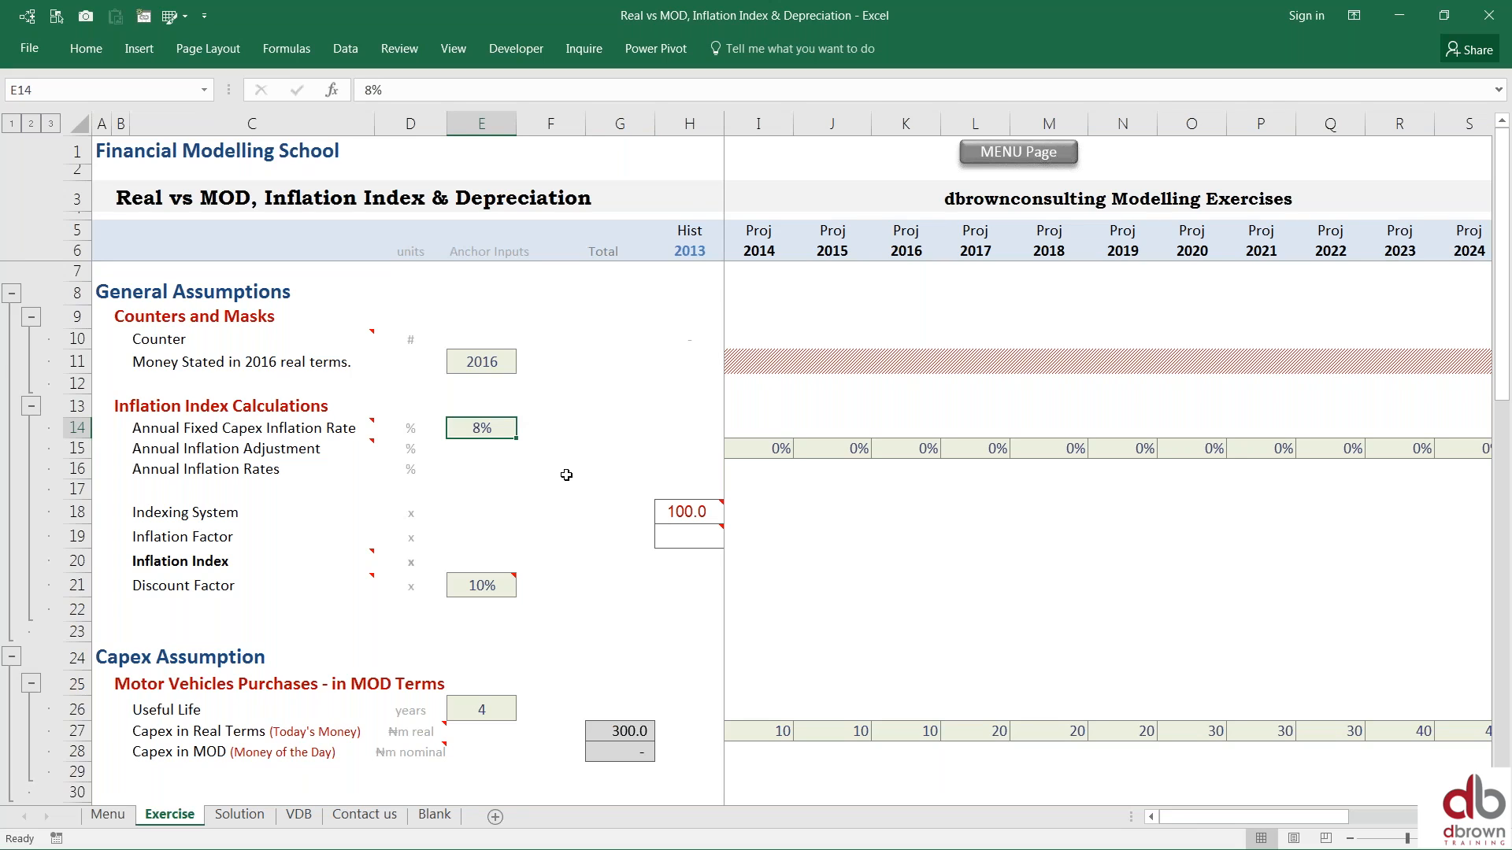
# Step: Link the 2014 Annual Fixed Capex Inflation Rate in I14 to the anchor input with =$E$14
pyautogui.press('Right')
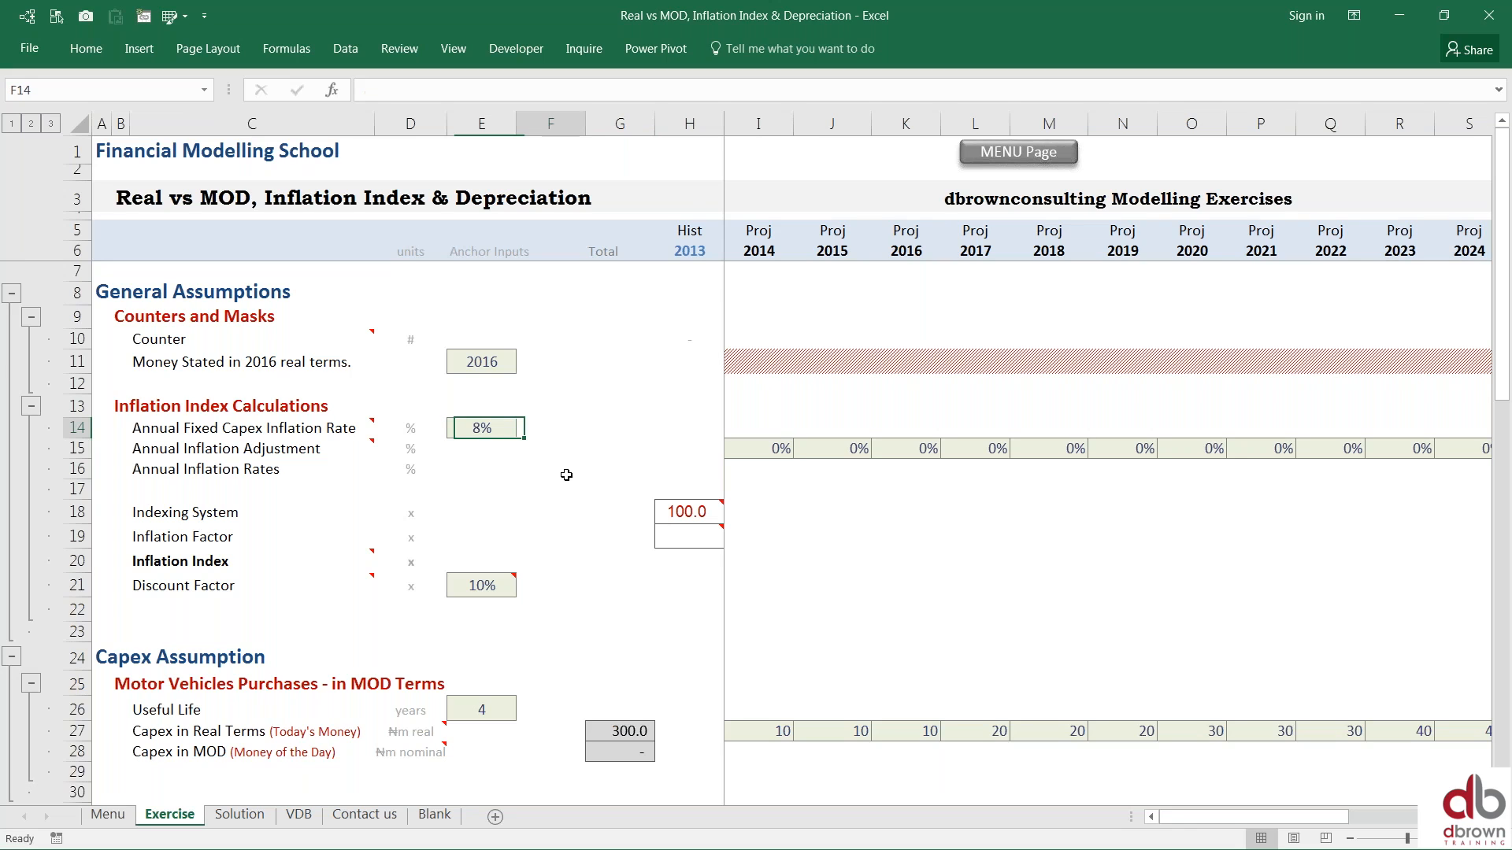
pyautogui.press('Right')
pyautogui.press('Right')
pyautogui.press('Right')
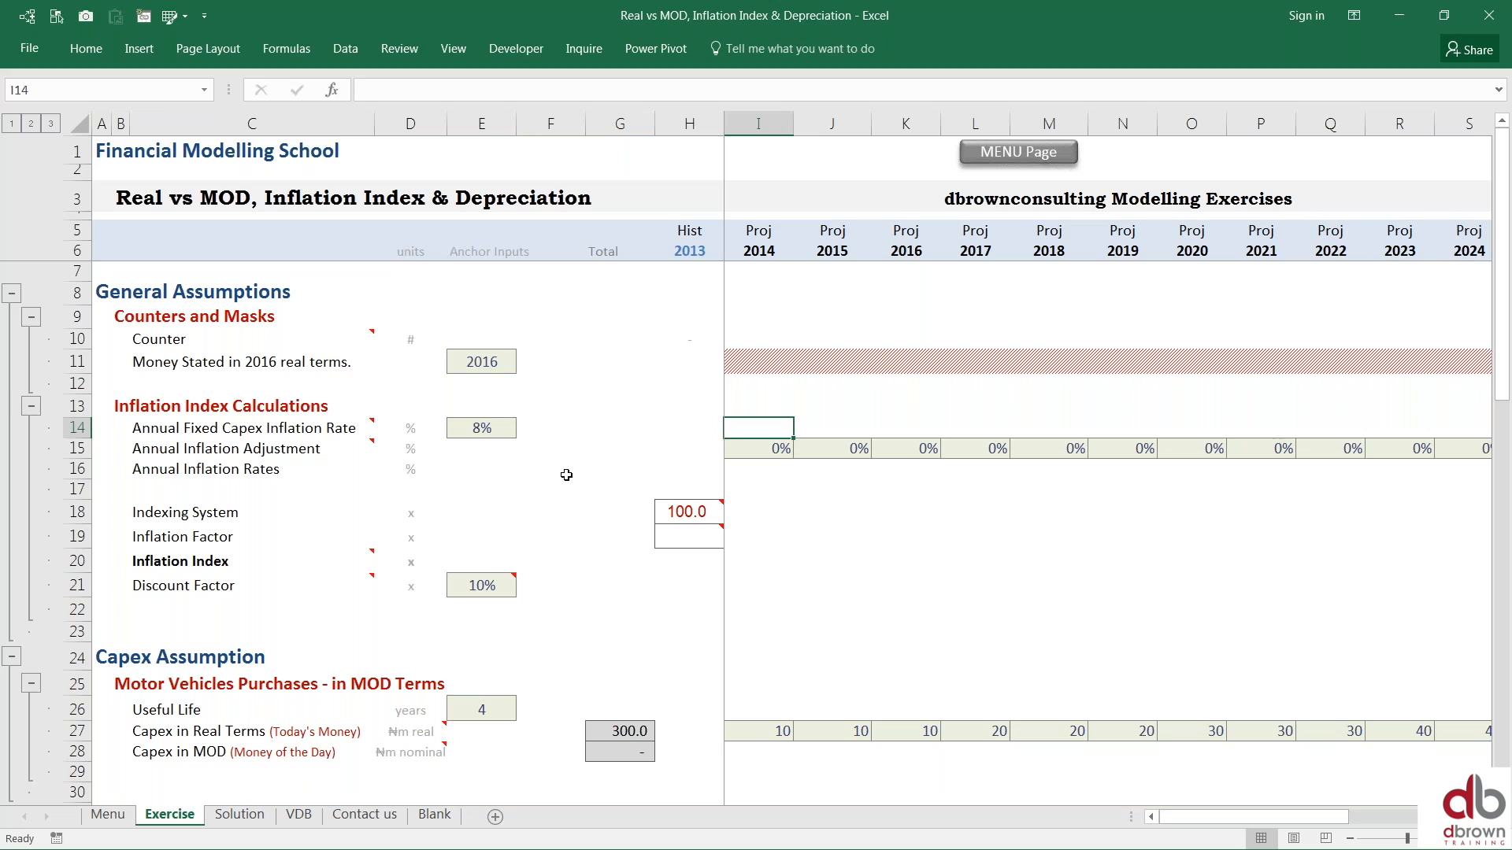
pyautogui.write('=')
pyautogui.press('Left')
pyautogui.press('Left')
pyautogui.press('Left')
pyautogui.press('Left')
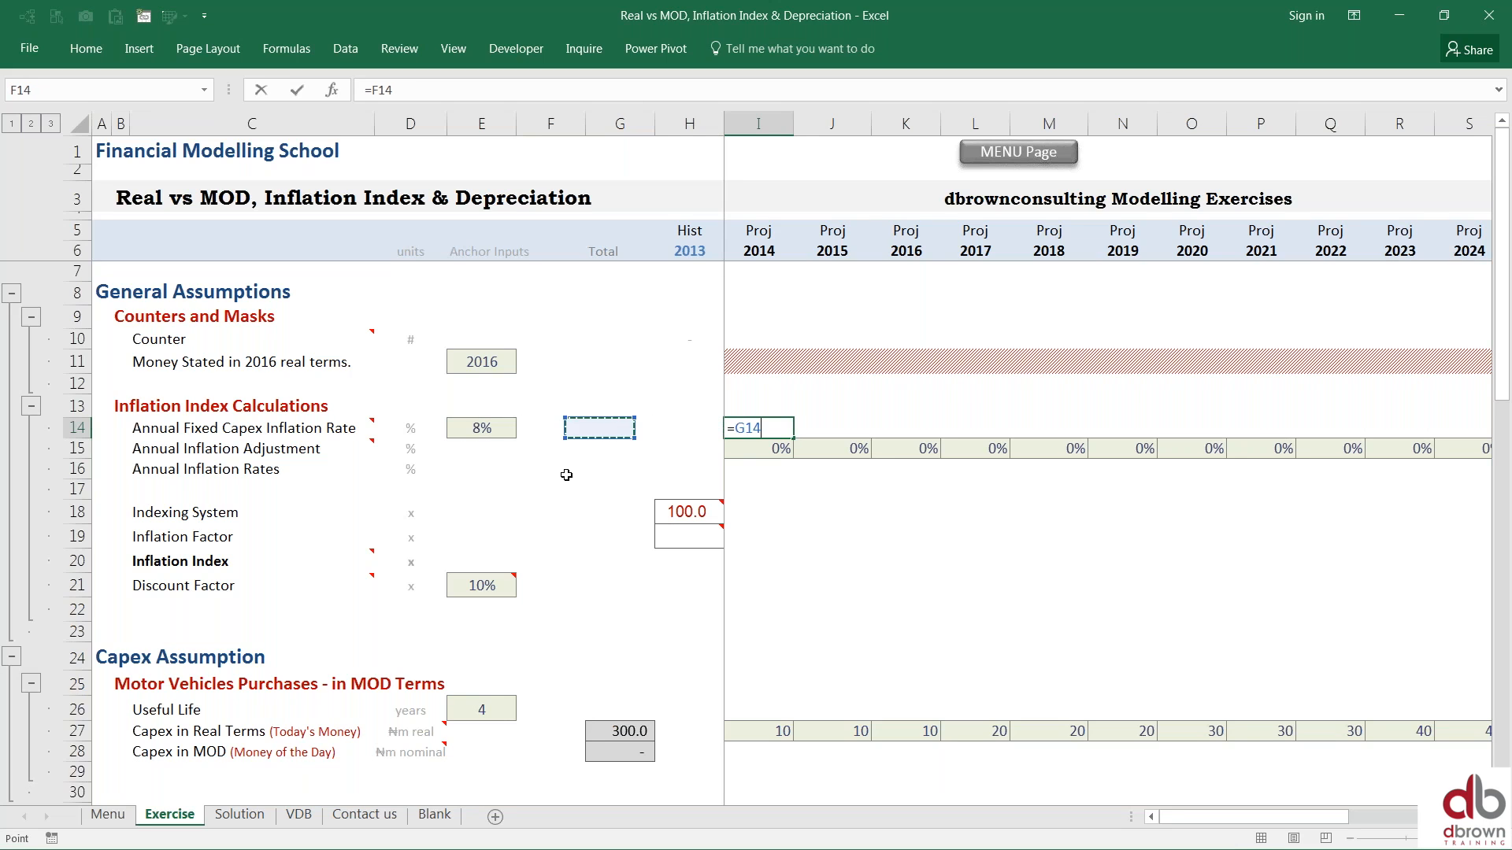
pyautogui.press('F4')
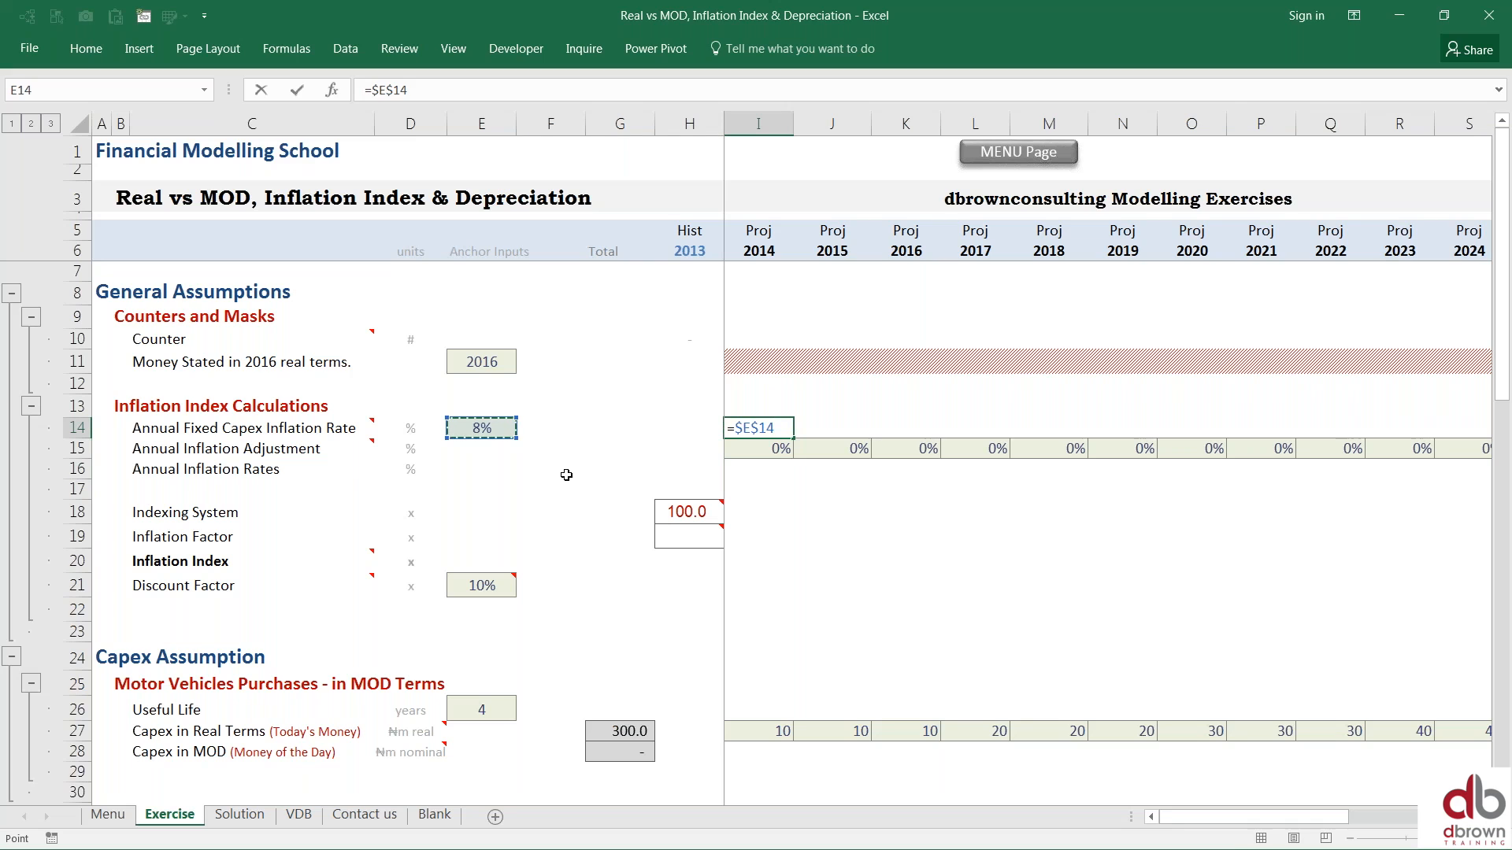
pyautogui.hotkey('ctrl', 'Return')
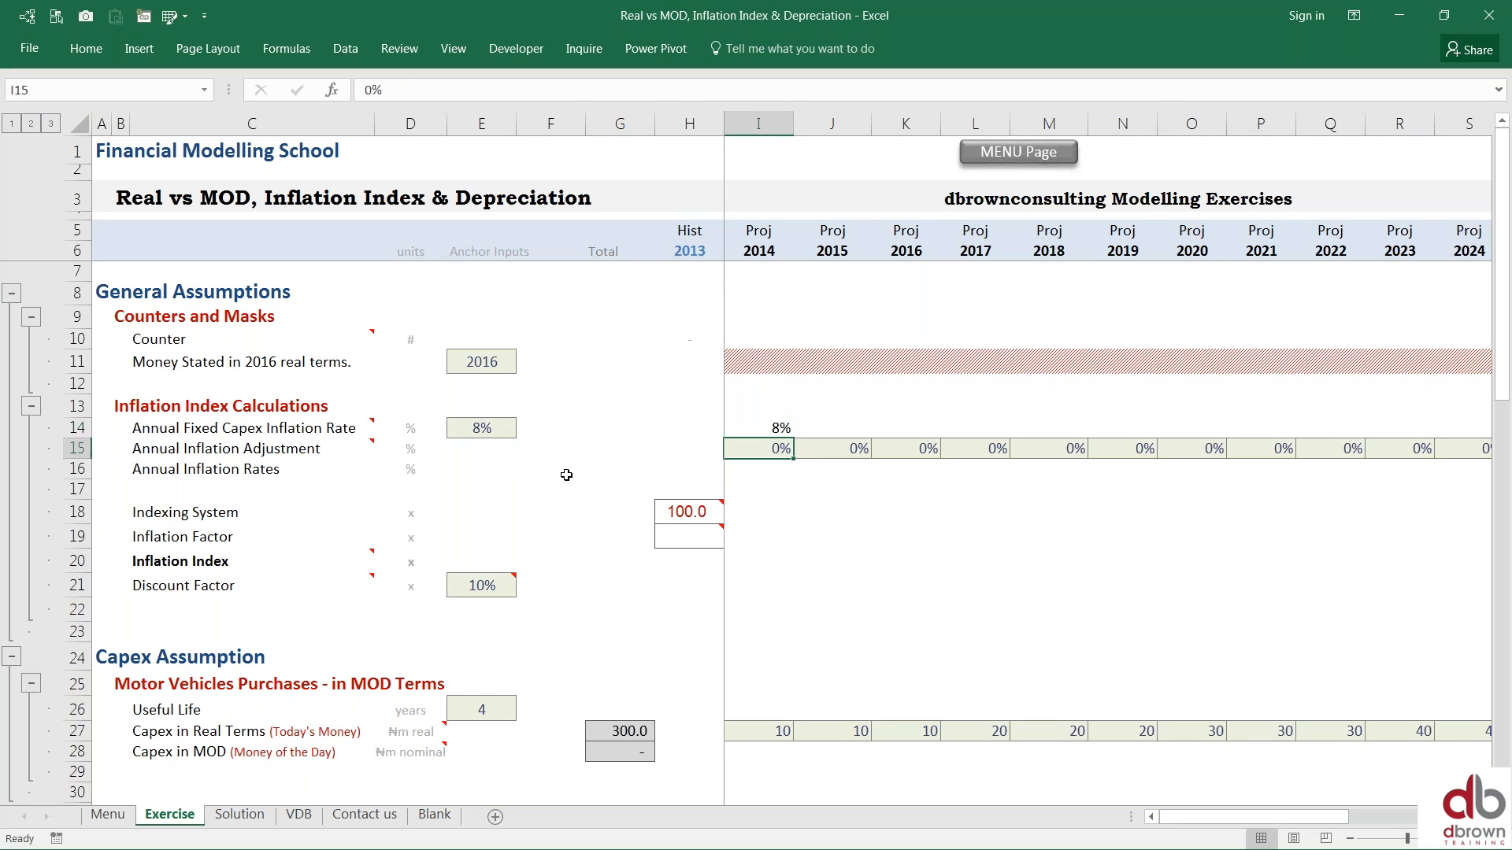
# Step: Fill the =$E$14 formula from I14 across row 14 through 2025
pyautogui.hotkey('shift', 'Right')
pyautogui.hotkey('shift', 'Right')
pyautogui.hotkey('shift', 'Right')
pyautogui.hotkey('shift', 'Right')
pyautogui.hotkey('shift', 'Right')
pyautogui.hotkey('shift', 'Right')
pyautogui.hotkey('shift', 'Right')
pyautogui.hotkey('shift', 'Right')
pyautogui.hotkey('shift', 'Right')
pyautogui.hotkey('shift', 'Right')
pyautogui.hotkey('shift', 'Right')
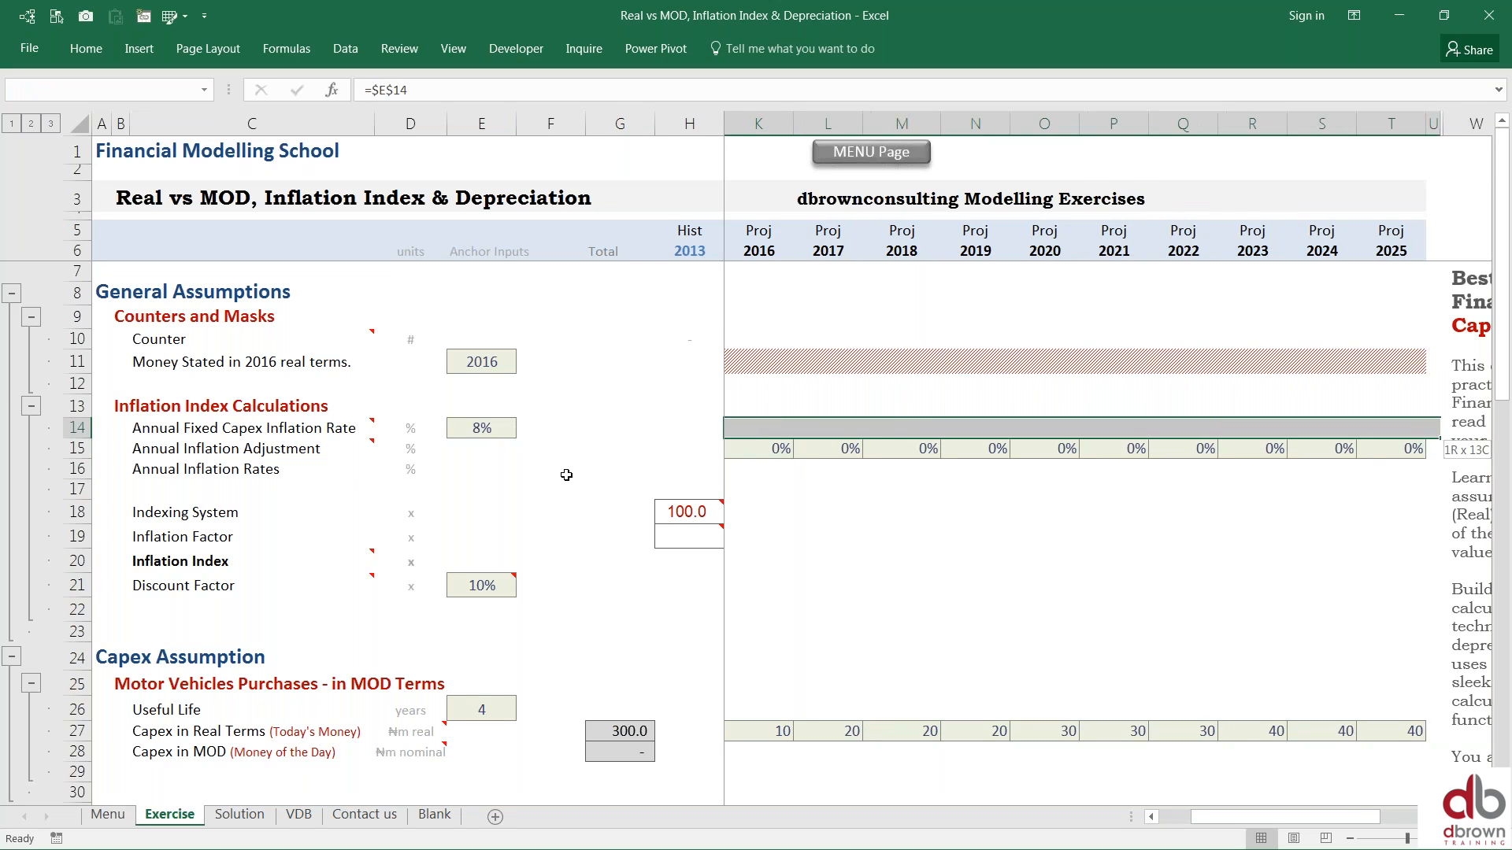
pyautogui.hotkey('ctrl', 'r')
# Step: Examine the filled rates in row 14 and the yearly Annual Inflation Adjustment inputs in row 15
pyautogui.press('Left')
pyautogui.press('Left')
pyautogui.press('Left')
pyautogui.press('Left')
pyautogui.press('Right')
pyautogui.press('Right')
pyautogui.press('Right')
pyautogui.press('Right')
pyautogui.press('Down')
pyautogui.press('Right')
pyautogui.press('Right')
pyautogui.press('Right')
pyautogui.press('Right')
pyautogui.press('Left')
pyautogui.press('Left')
pyautogui.press('Left')
pyautogui.press('Left')
pyautogui.press('Right')
pyautogui.press('Right')
pyautogui.press('Right')
pyautogui.press('Right')
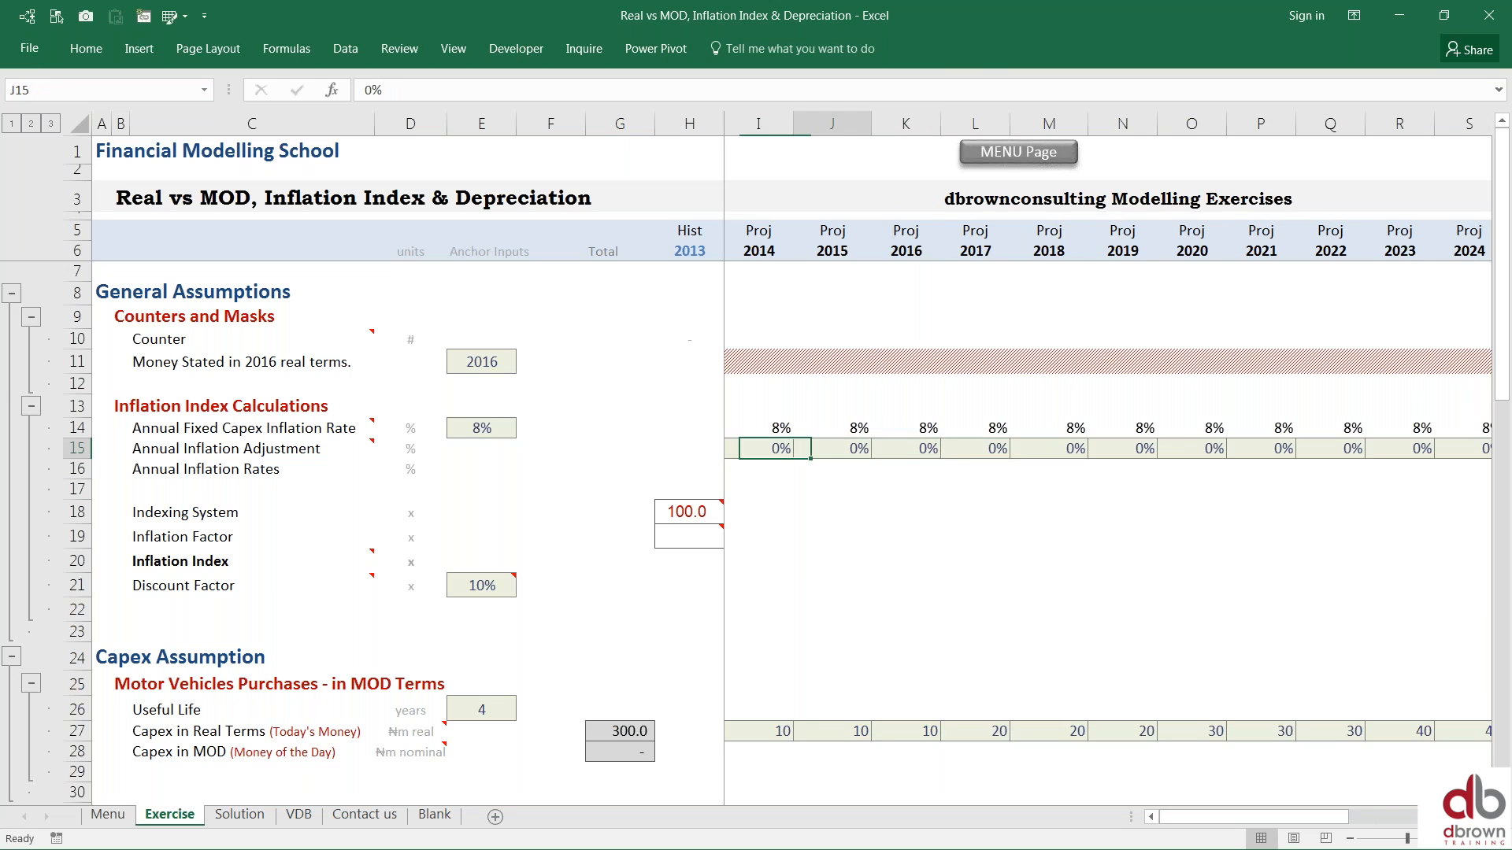
pyautogui.press('Left')
pyautogui.press('Left')
pyautogui.press('Left')
pyautogui.press('Left')
pyautogui.press('Right')
pyautogui.press('Right')
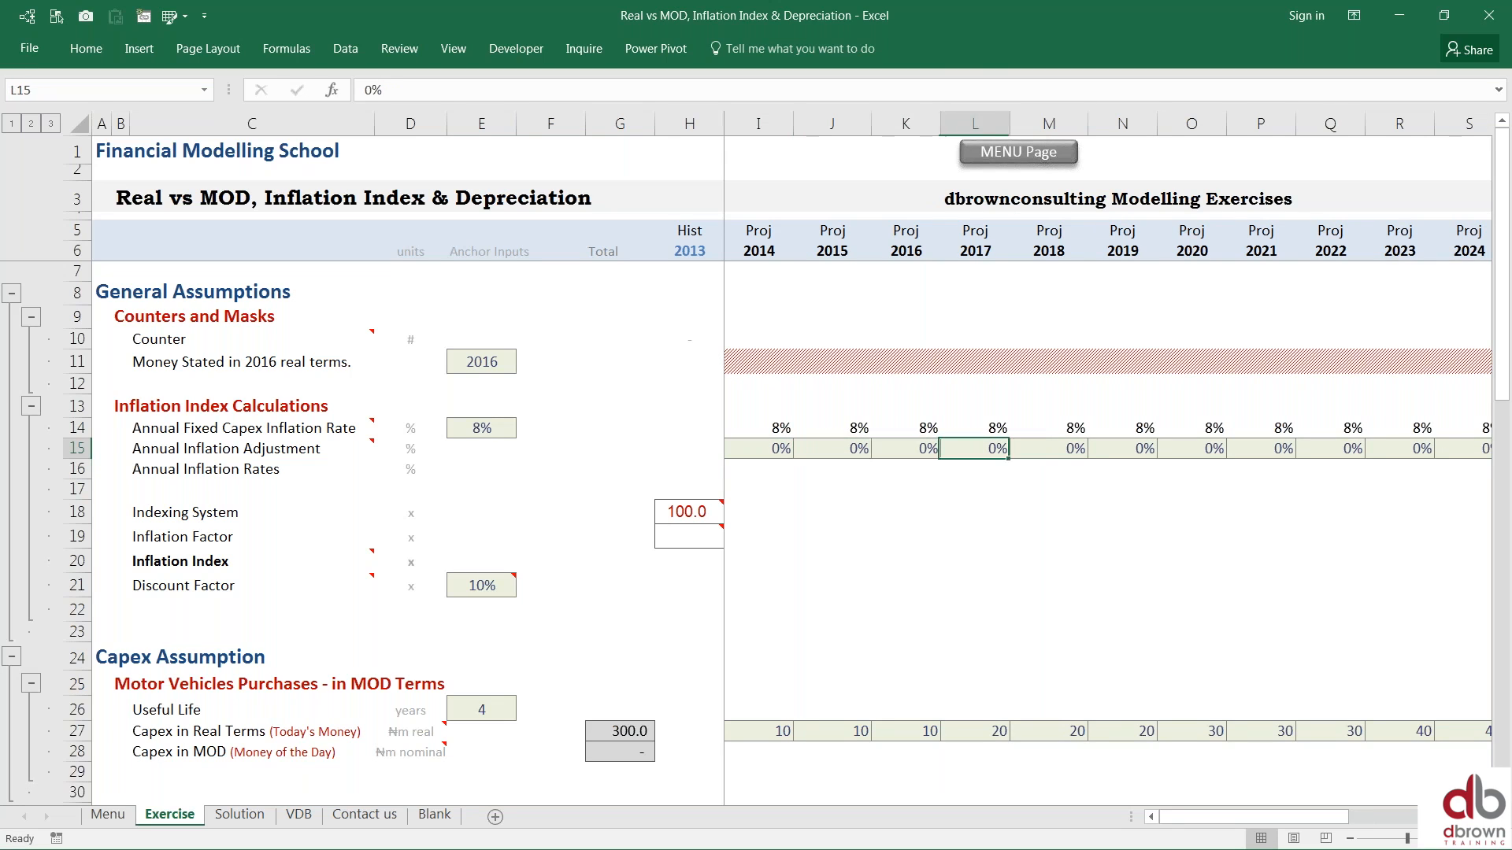
pyautogui.press('Right')
pyautogui.press('Right')
pyautogui.press('Right')
pyautogui.press('Right')
pyautogui.press('Left')
pyautogui.press('Left')
pyautogui.press('Left')
pyautogui.press('Right')
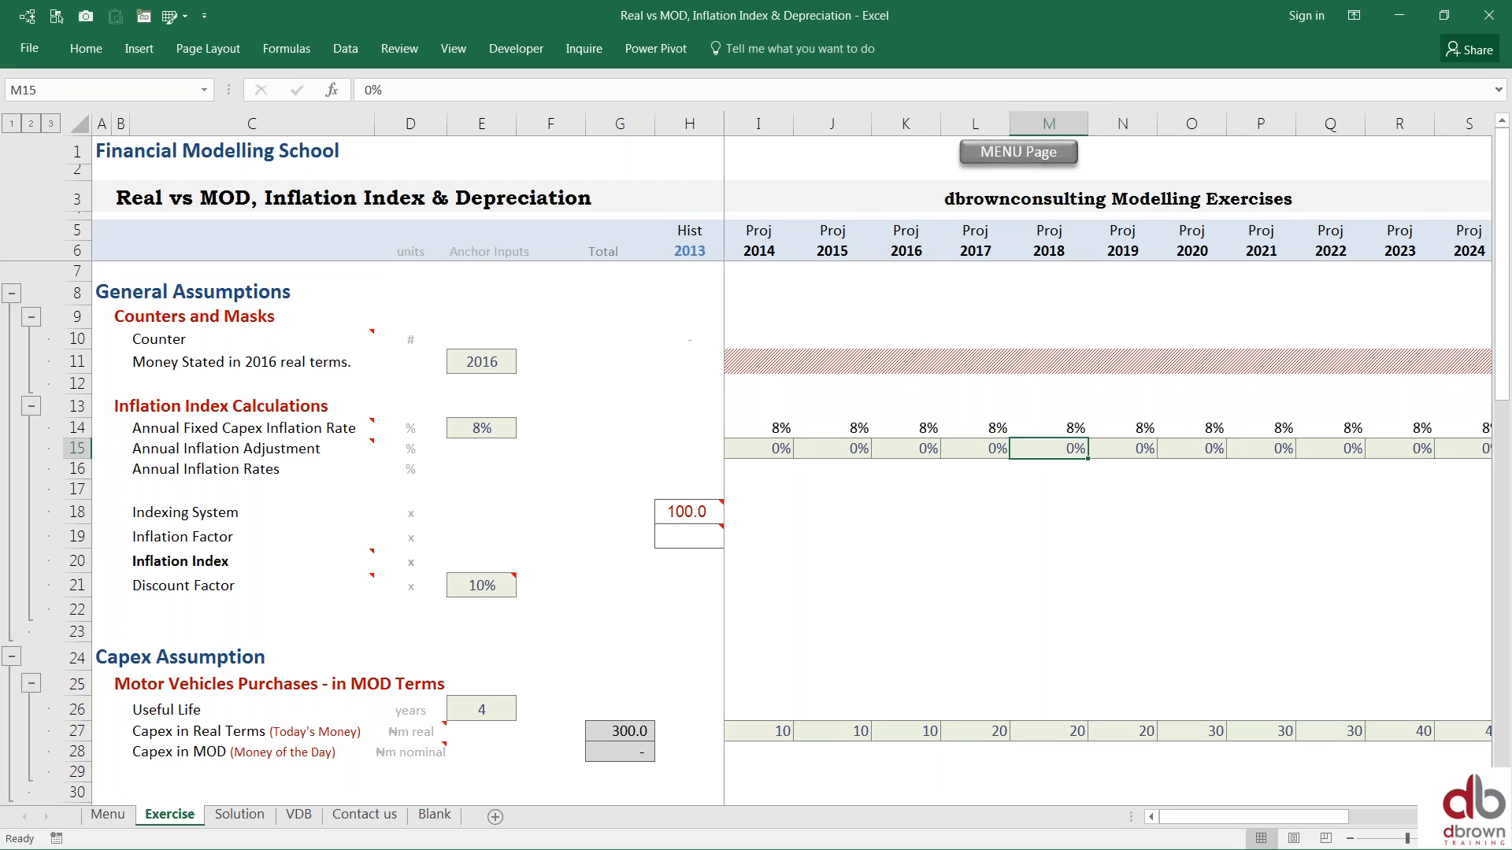
pyautogui.press('Left')
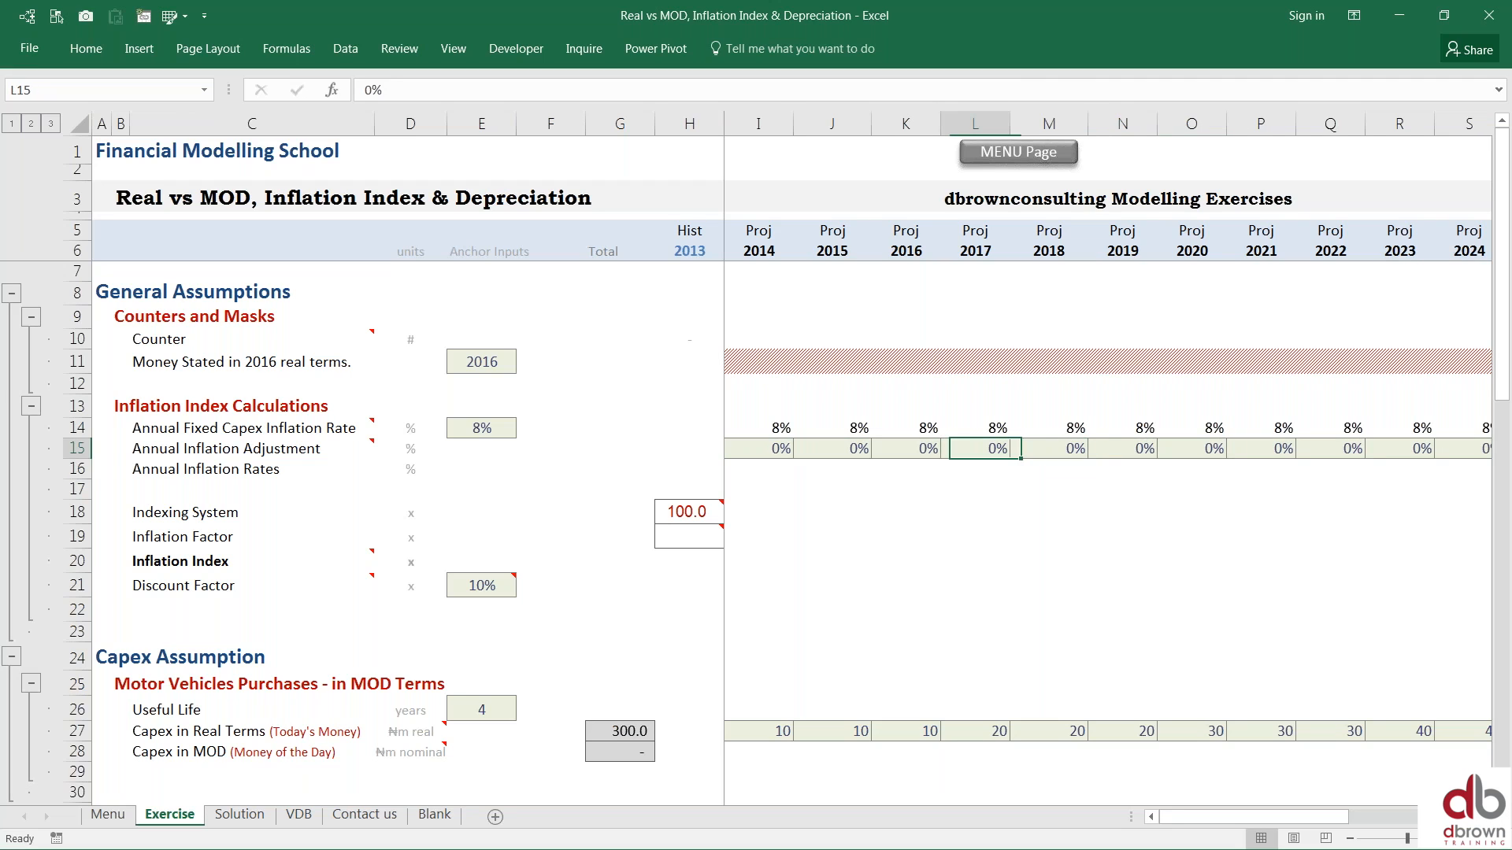
# Step: Calculate the 2014 Annual Inflation Rate in I16 with =SUM(I14:I15)
pyautogui.press('Left')
pyautogui.press('Left')
pyautogui.press('Left')
pyautogui.press('Down')
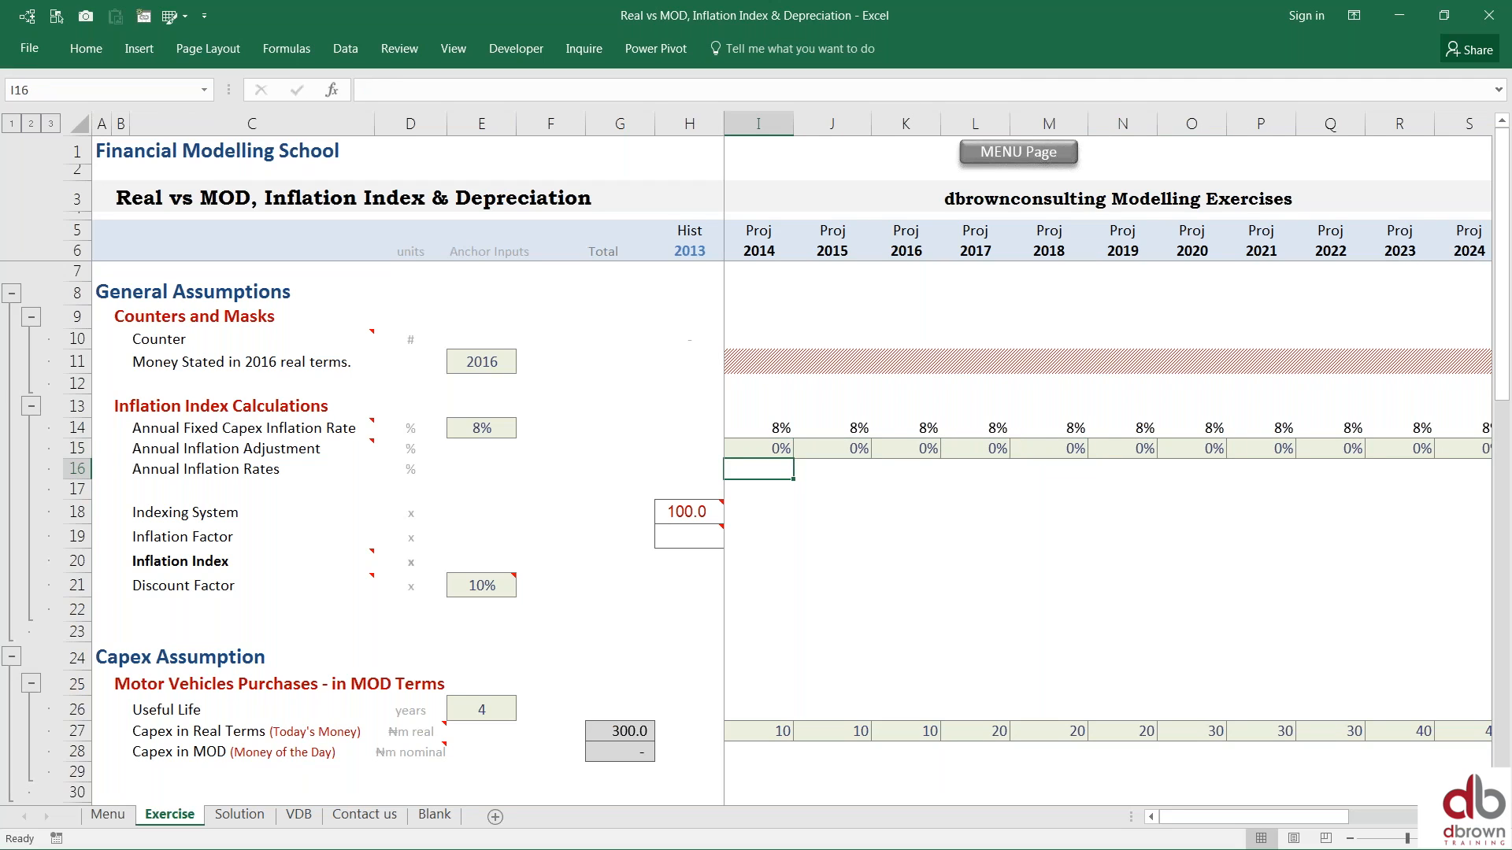
pyautogui.hotkey('alt', '=')
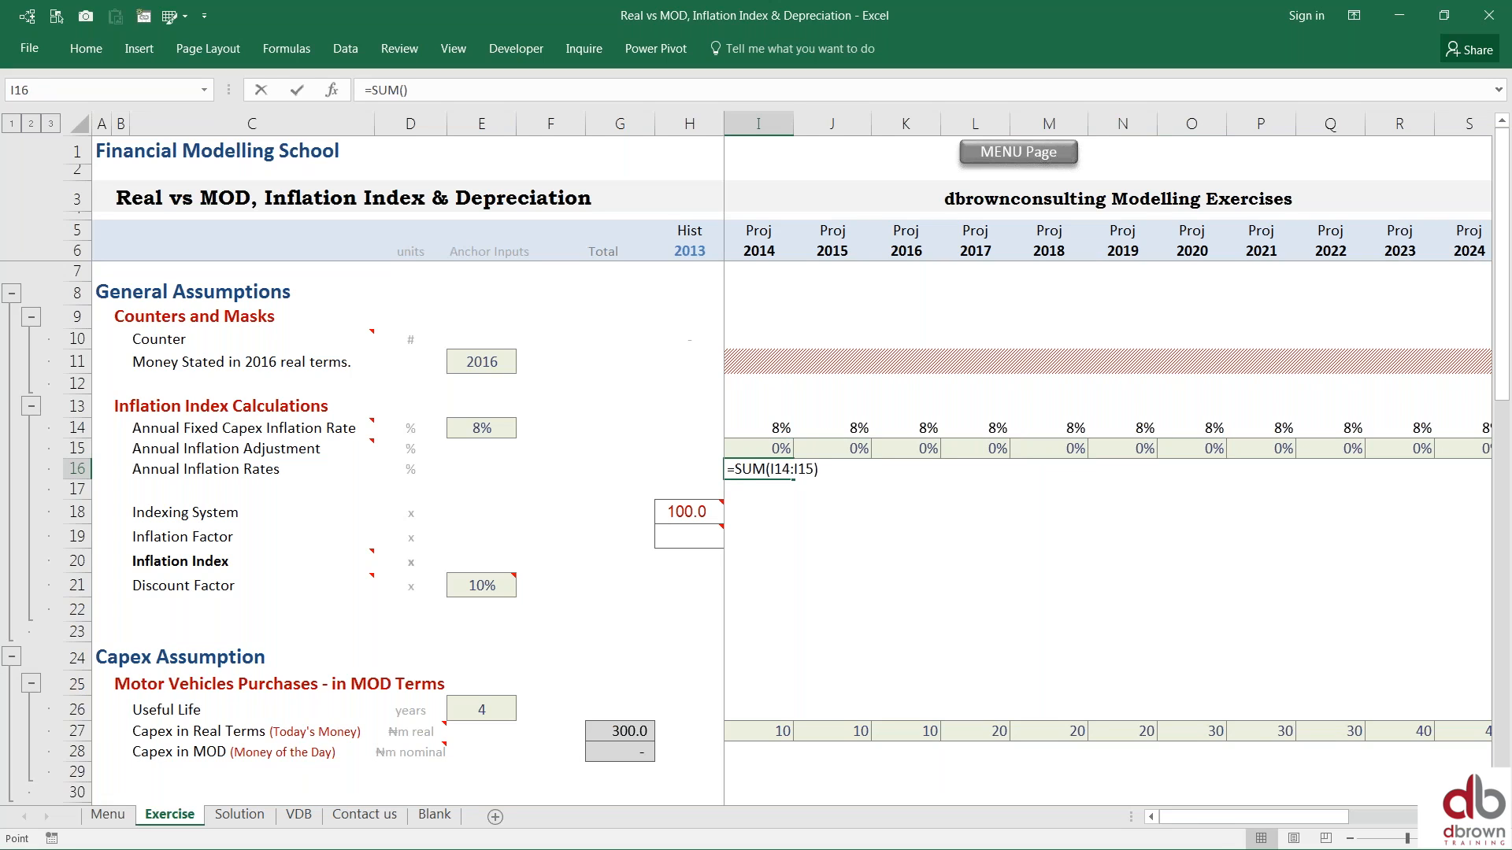
pyautogui.hotkey('shift', 'Up')
pyautogui.hotkey('shift', 'Down')
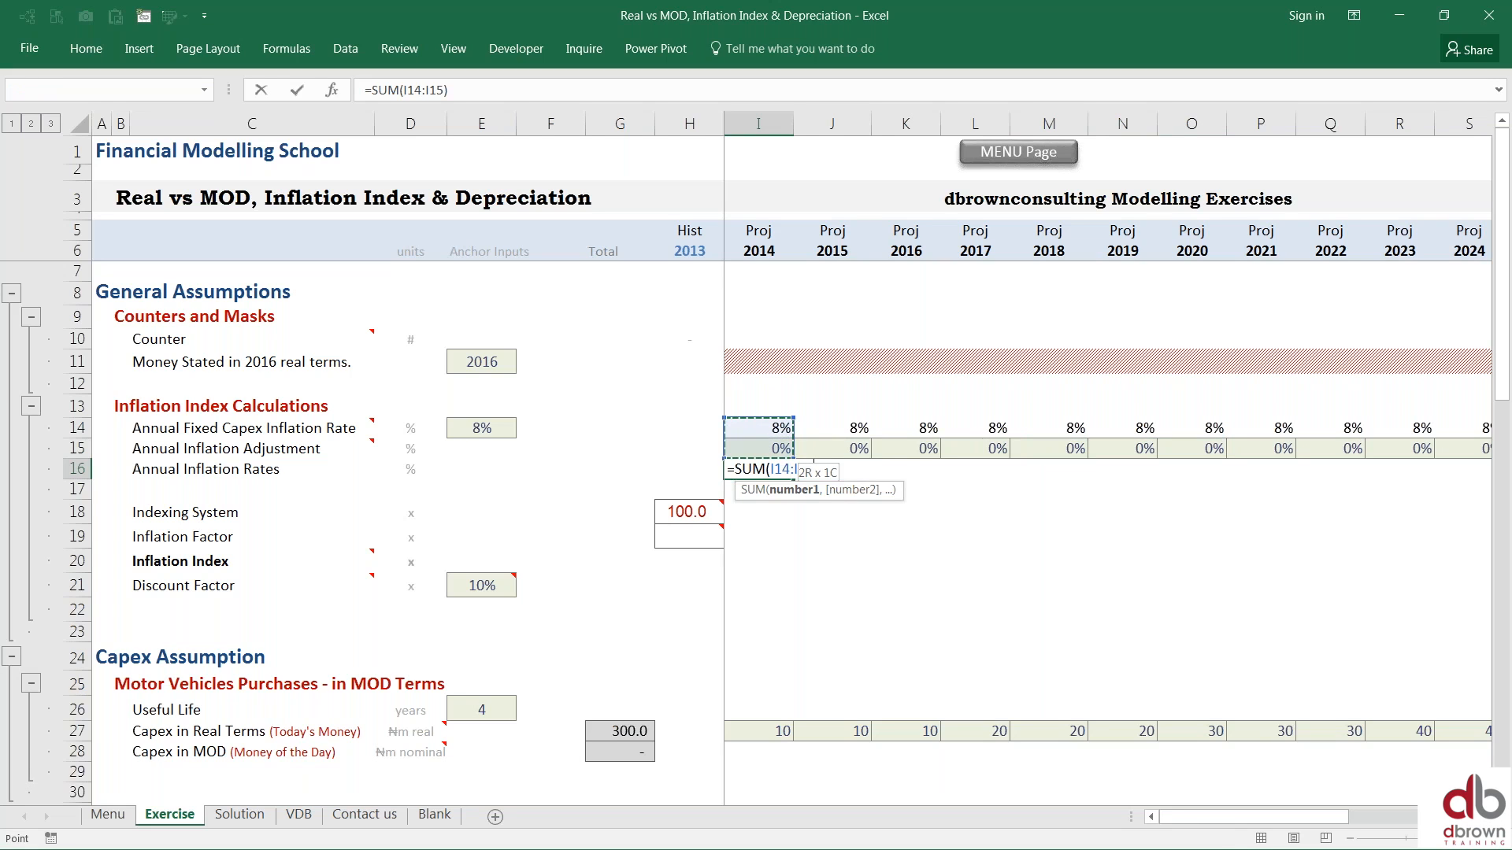
pyautogui.press('Return')
# Step: Fill the Annual Inflation Rates sum from I16 across row 16 through 2025
pyautogui.press('Up')
pyautogui.hotkey('shift', 'Right')
pyautogui.hotkey('shift', 'Right')
pyautogui.hotkey('shift', 'Right')
pyautogui.hotkey('shift', 'Right')
pyautogui.hotkey('shift', 'Right')
pyautogui.hotkey('shift', 'Right')
pyautogui.hotkey('shift', 'Right')
pyautogui.hotkey('shift', 'Right')
pyautogui.hotkey('shift', 'Right')
pyautogui.hotkey('shift', 'Right')
pyautogui.hotkey('shift', 'Right')
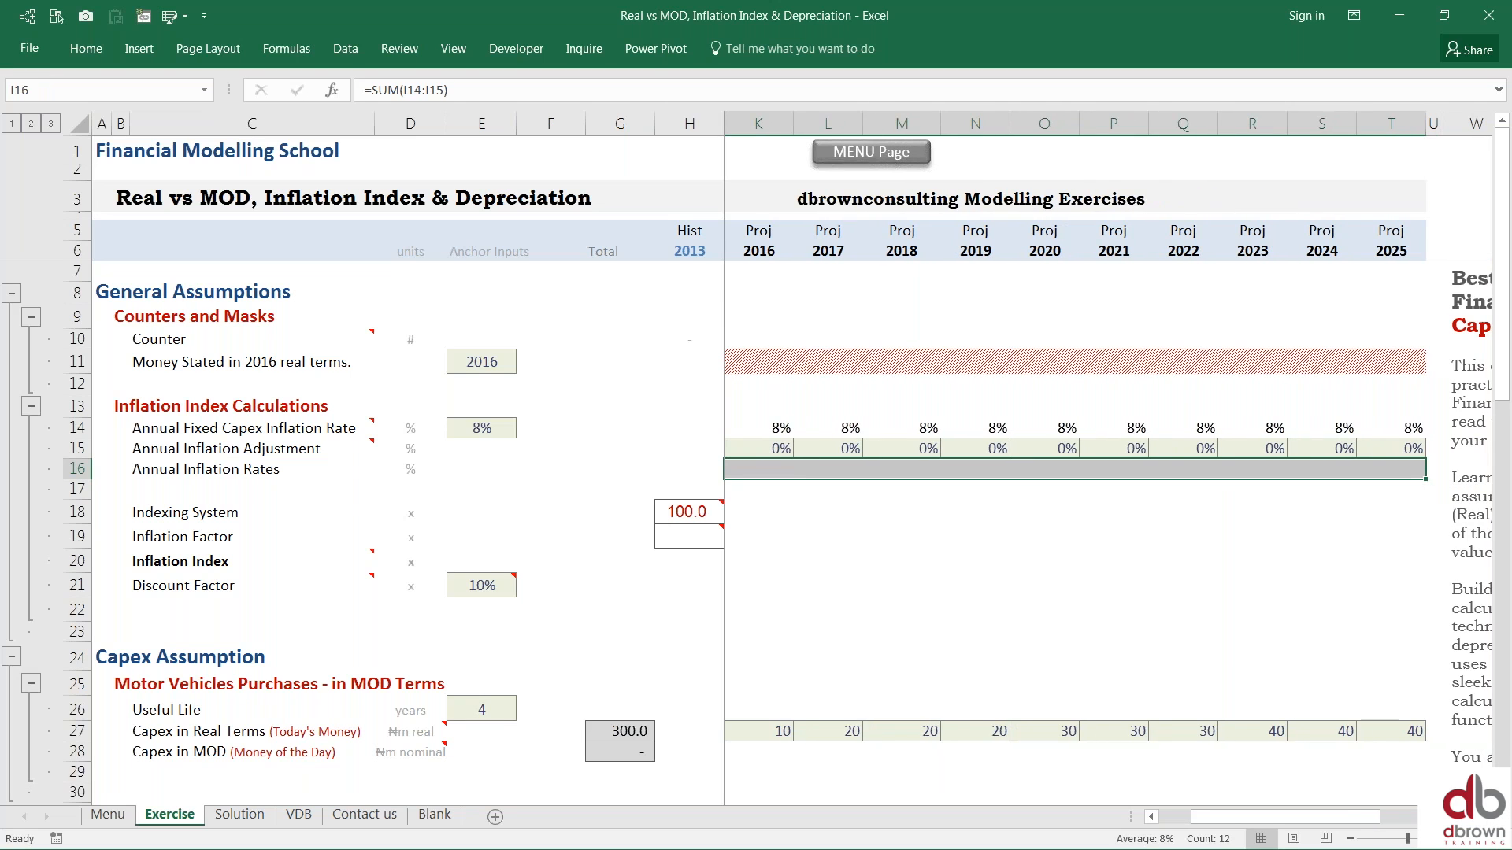
pyautogui.hotkey('ctrl', 'r')
# Step: Set the Annual Inflation Adjustment for 2016 and 2017 in K15 and L15 to 2%
pyautogui.press('Right')
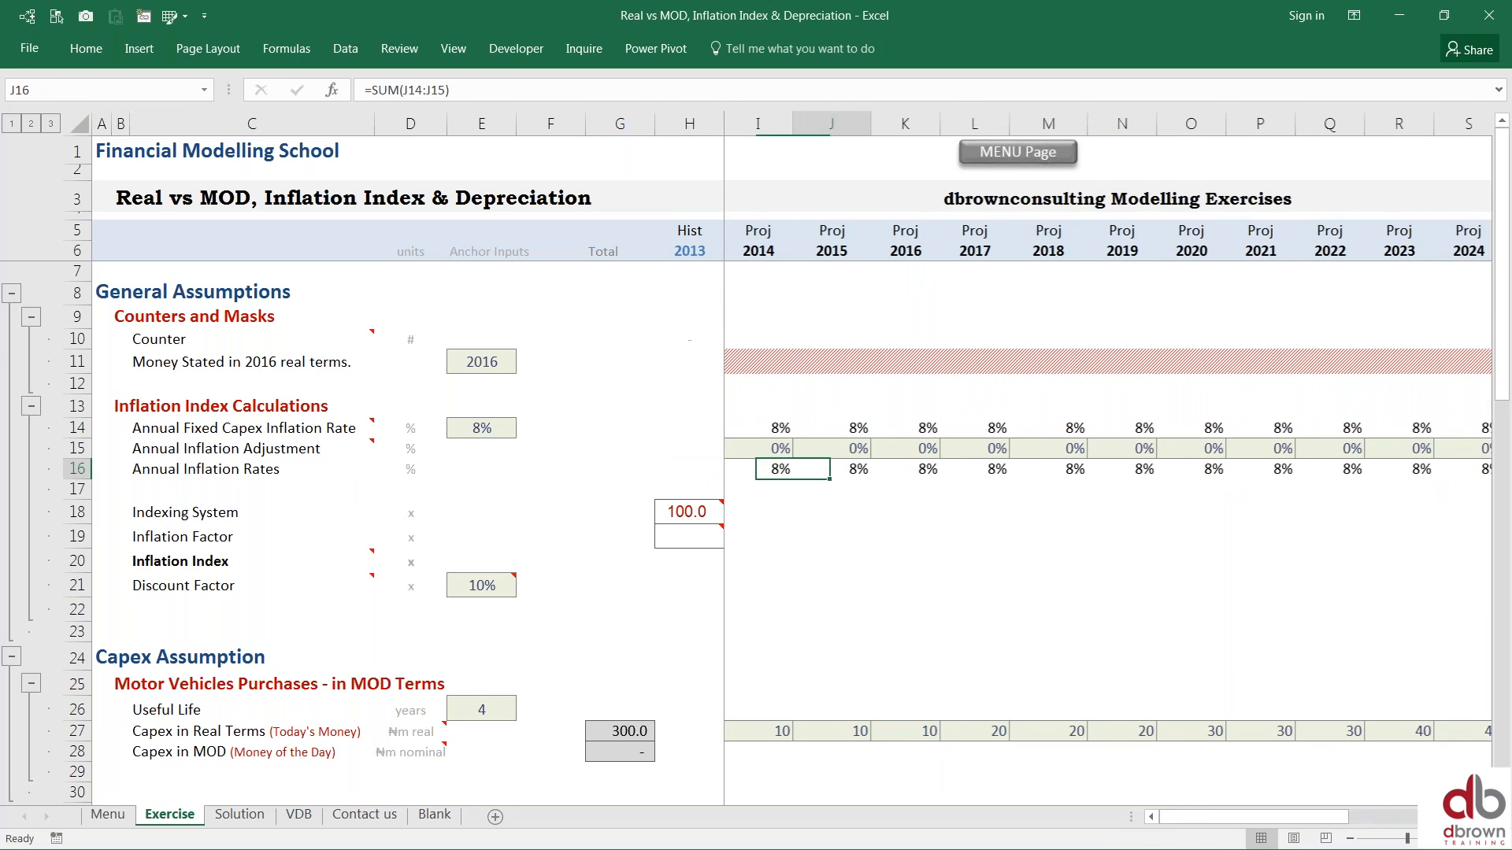
pyautogui.press('Right')
pyautogui.press('Right')
pyautogui.press('Right')
pyautogui.press('Right')
pyautogui.press('Left')
pyautogui.press('Left')
pyautogui.press('Up')
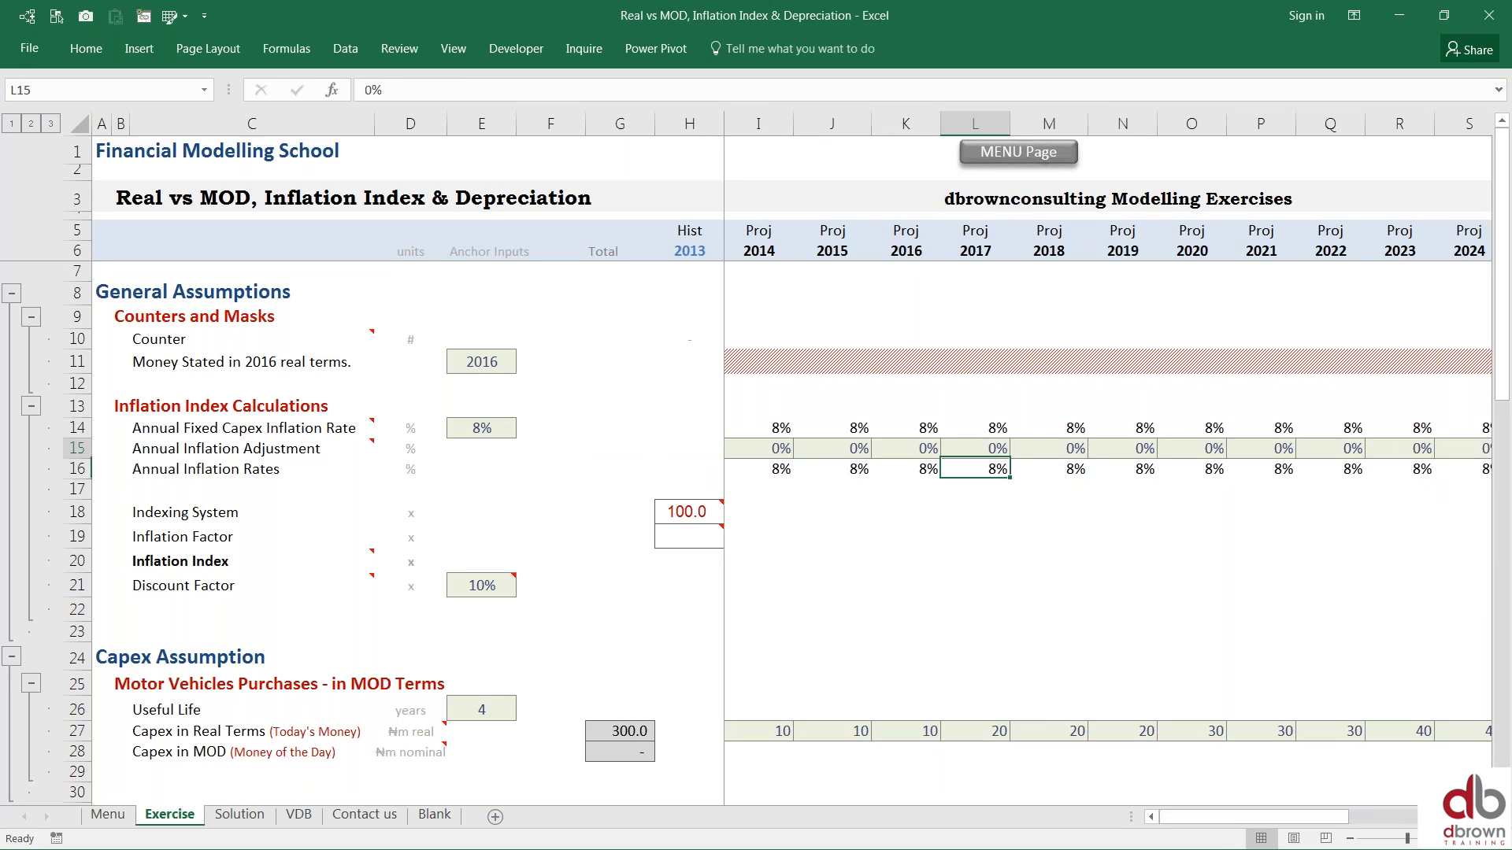
pyautogui.press('Left')
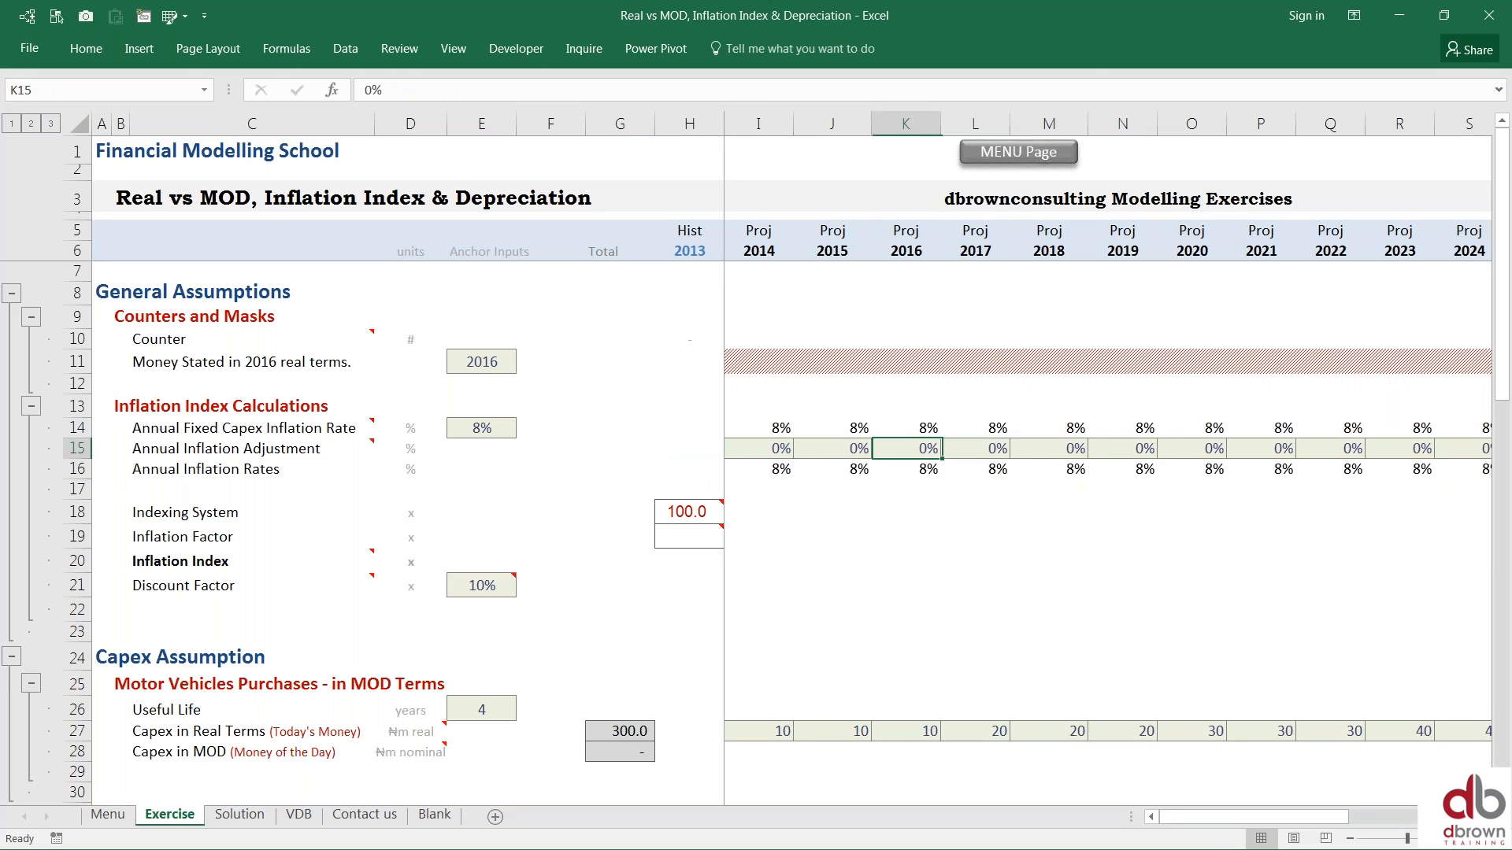
pyautogui.press('Right')
pyautogui.press('Left')
pyautogui.write('2')
pyautogui.press('Right')
pyautogui.press('Down')
# Step: Check the Annual Inflation Rates in row 16 for the adjusted years 2016 and 2017
pyautogui.press('Left')
pyautogui.press('Down')
pyautogui.press('Right')
pyautogui.press('Left')
pyautogui.press('Right')
pyautogui.press('Left')
pyautogui.press('Right')
pyautogui.press('Up')
pyautogui.press('Right')
pyautogui.press('Right')
pyautogui.press('Right')
# Step: Return along the Annual Inflation Adjustment row to column E and review the fixed rate input in E14
pyautogui.press('Left')
pyautogui.press('Left')
pyautogui.press('Left')
pyautogui.press('Left')
pyautogui.press('Left')
pyautogui.press('Left')
pyautogui.press('Left')
pyautogui.press('Left')
pyautogui.press('Left')
pyautogui.press('Left')
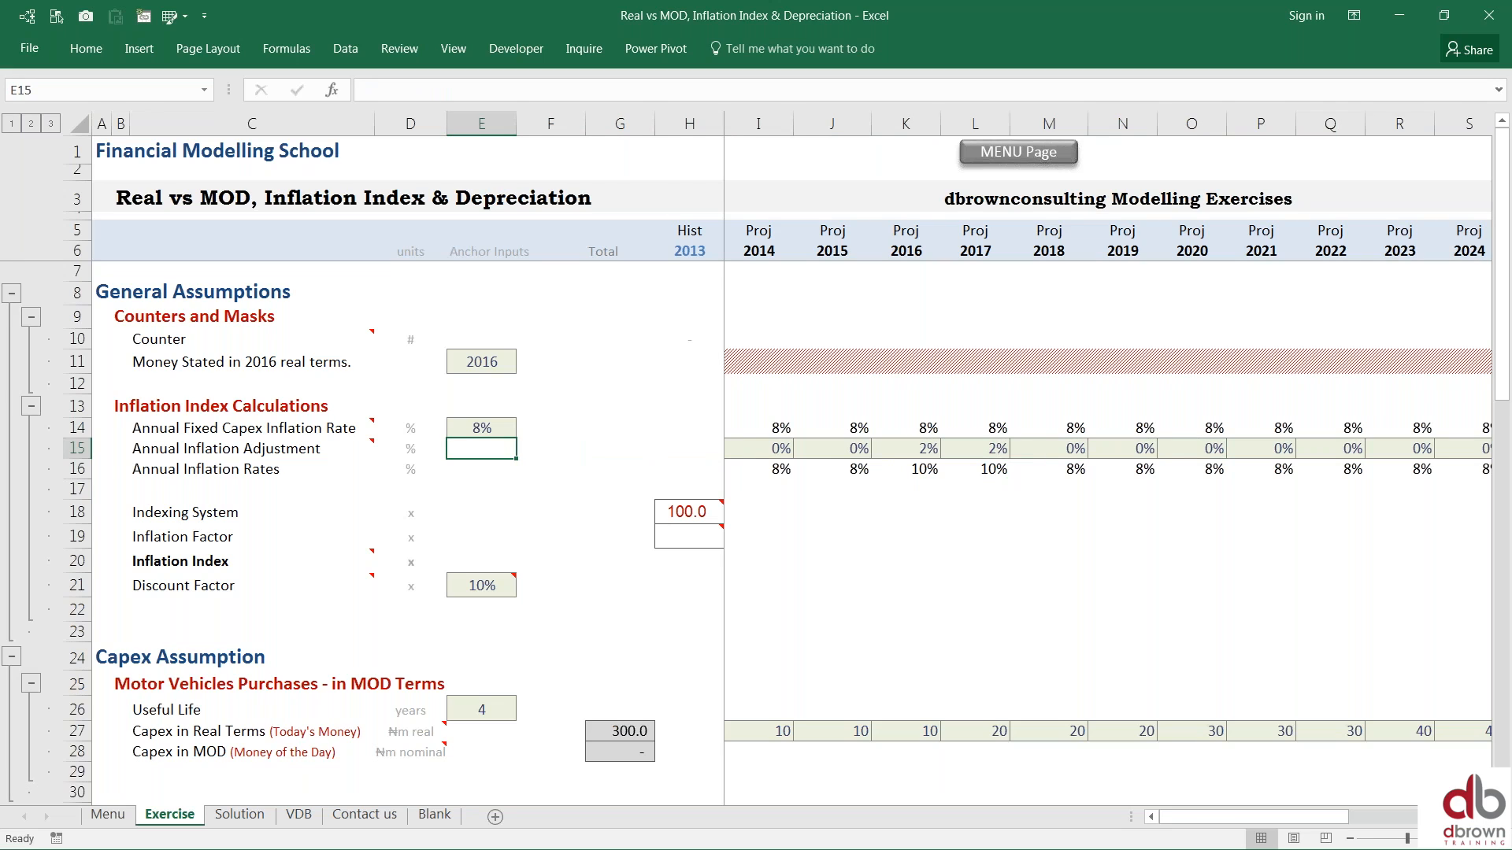
pyautogui.press('Up')
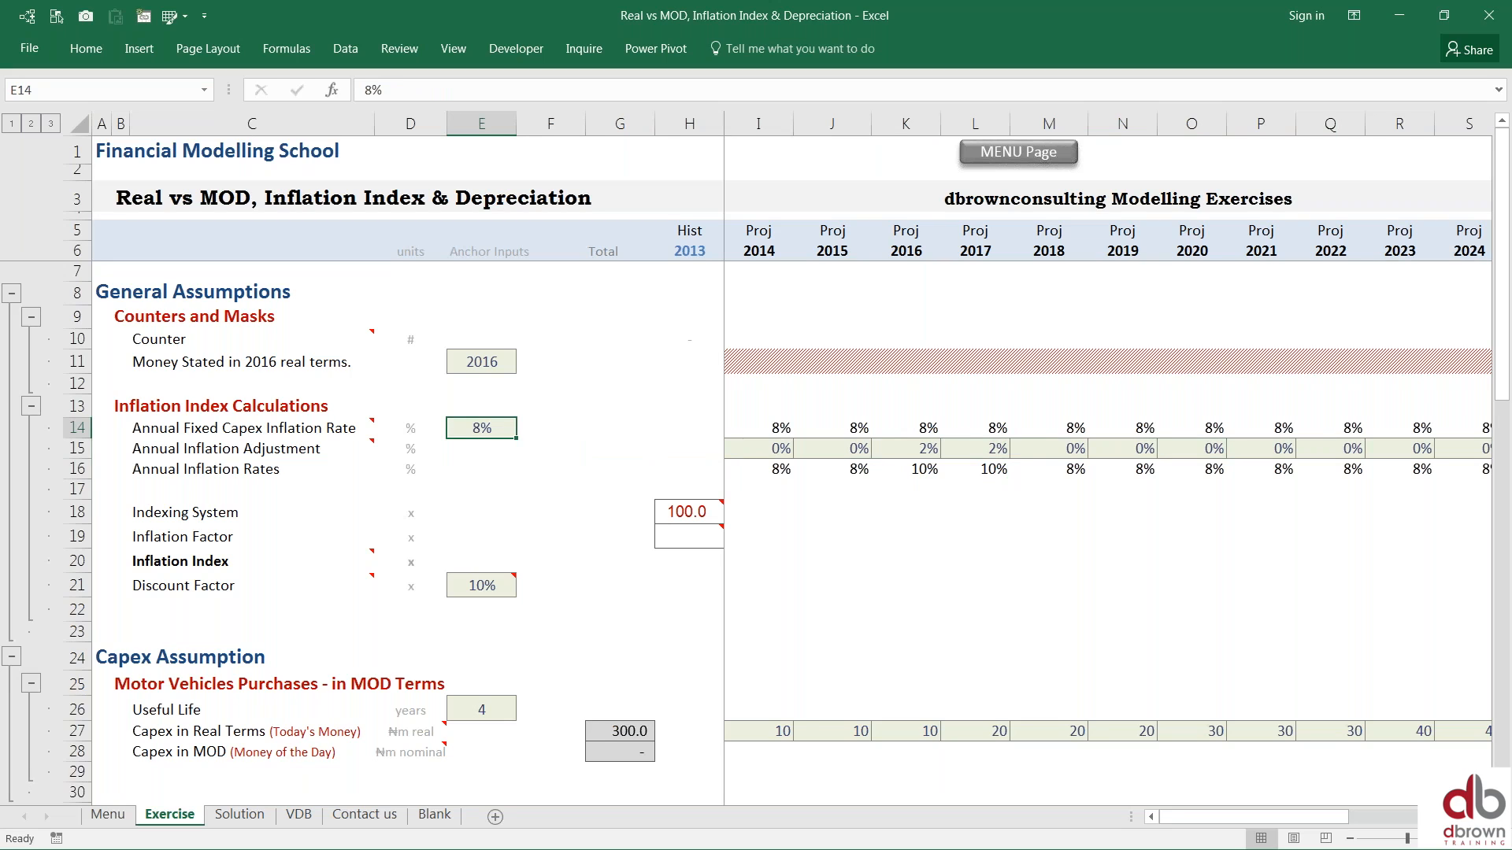
pyautogui.press('Down')
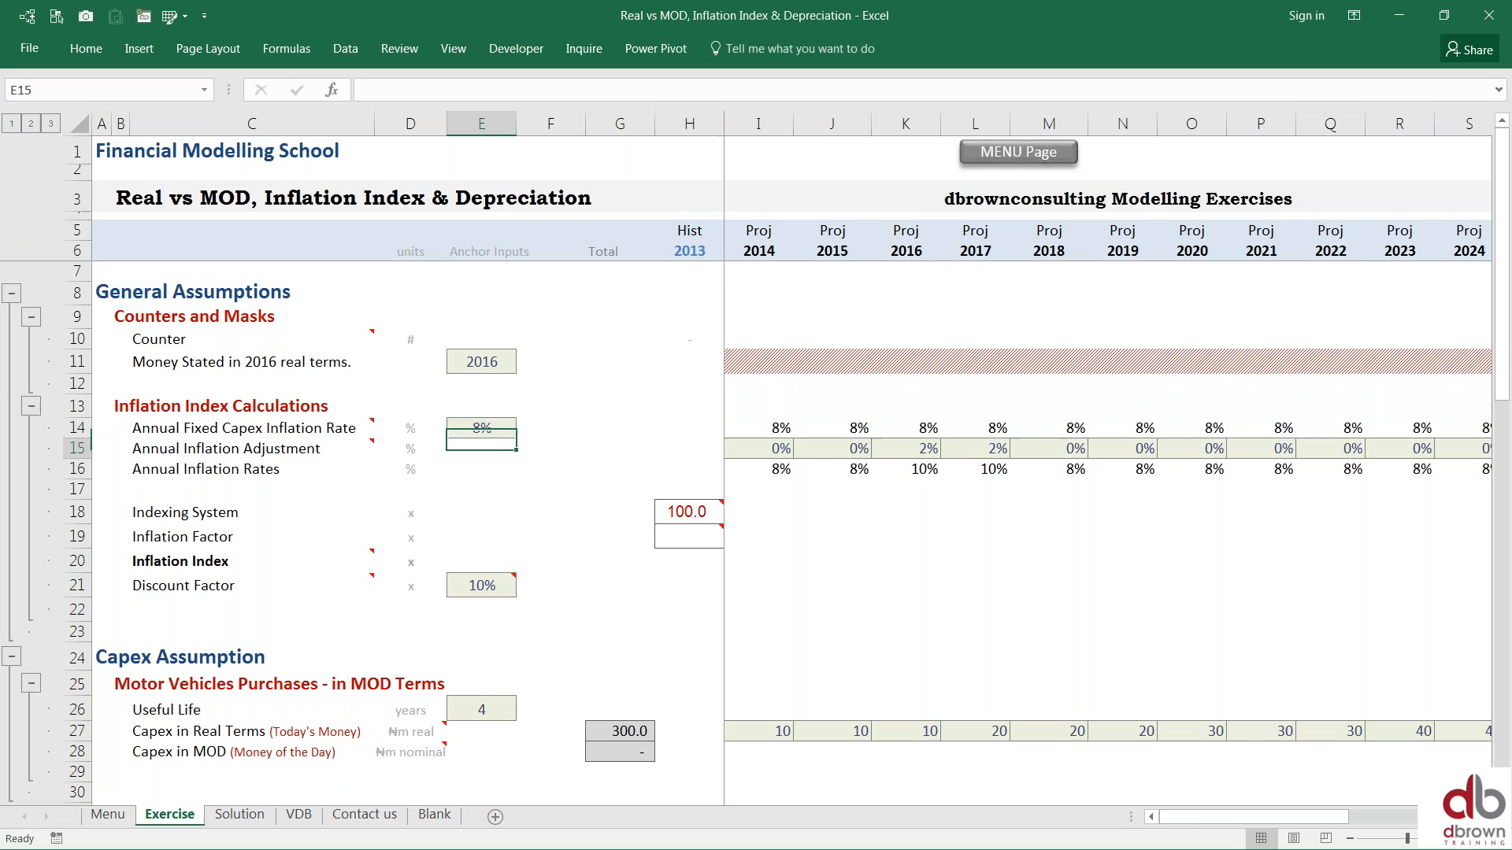
# Step: Review the Annual Fixed Capex Inflation Rate in row 14 from 2014 to 2020 against its input in E14
pyautogui.press('Up')
pyautogui.press('Right')
pyautogui.press('Right')
pyautogui.press('Right')
pyautogui.press('Right')
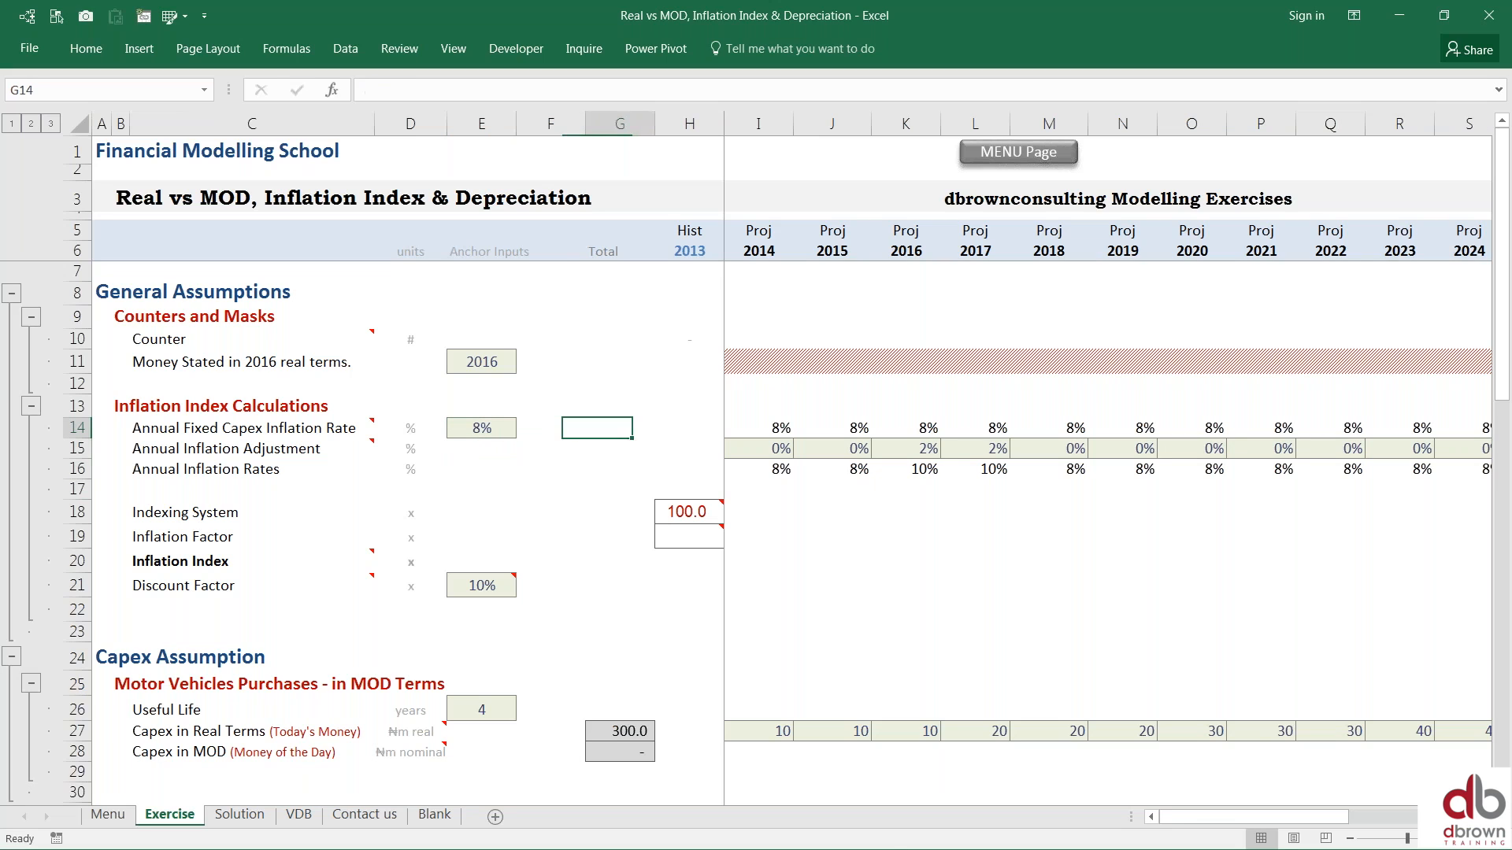
pyautogui.hotkey('shift', 'Right')
pyautogui.hotkey('shift', 'Right')
pyautogui.hotkey('shift', 'Right')
pyautogui.hotkey('shift', 'Right')
pyautogui.hotkey('shift', 'Right')
pyautogui.hotkey('shift', 'Right')
pyautogui.hotkey('shift', 'Right')
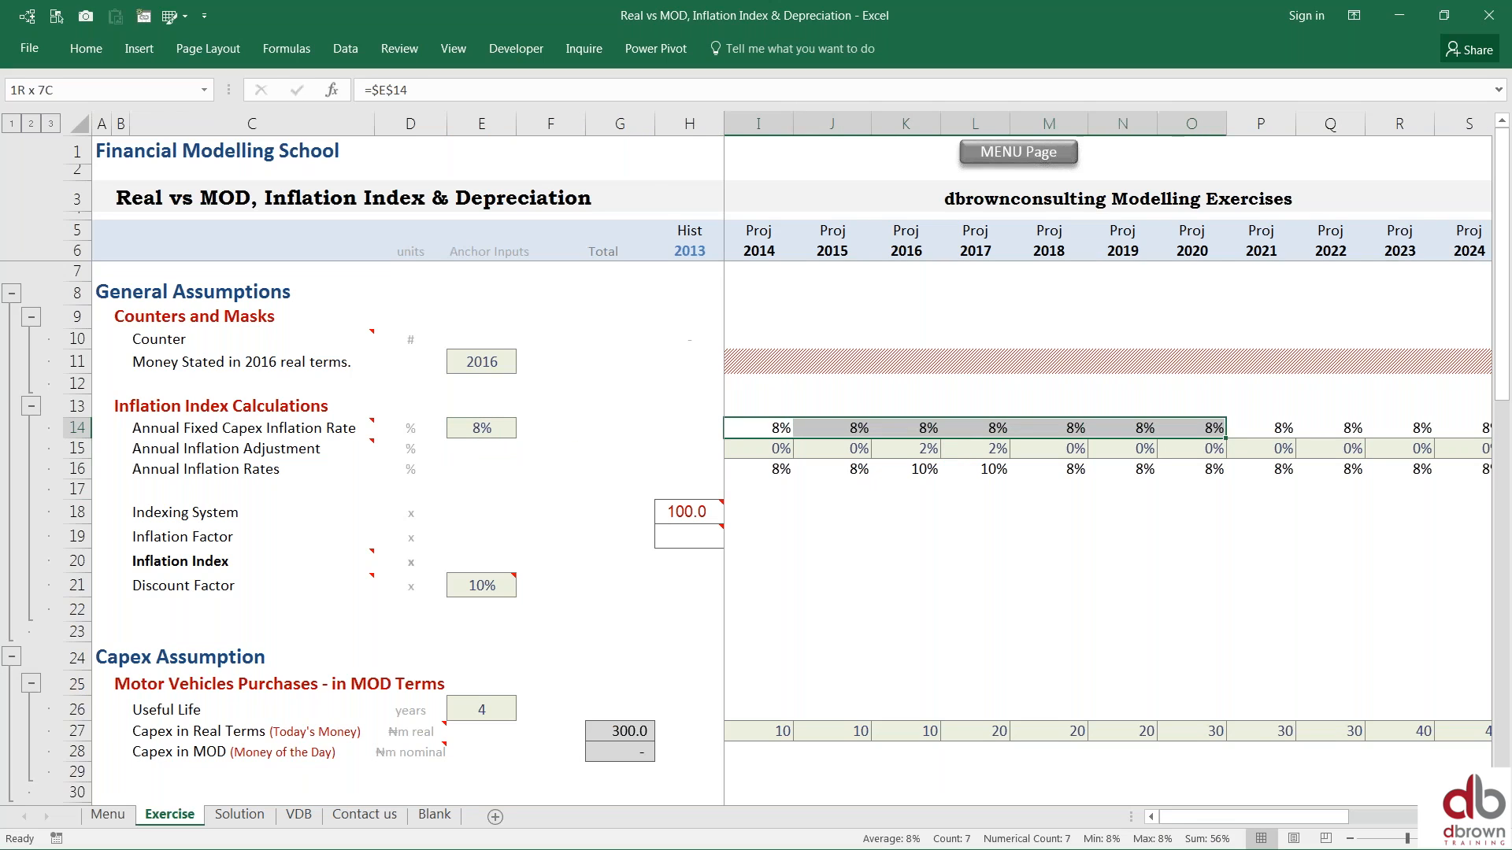
pyautogui.press('Left')
pyautogui.press('Left')
pyautogui.press('Left')
pyautogui.press('Left')
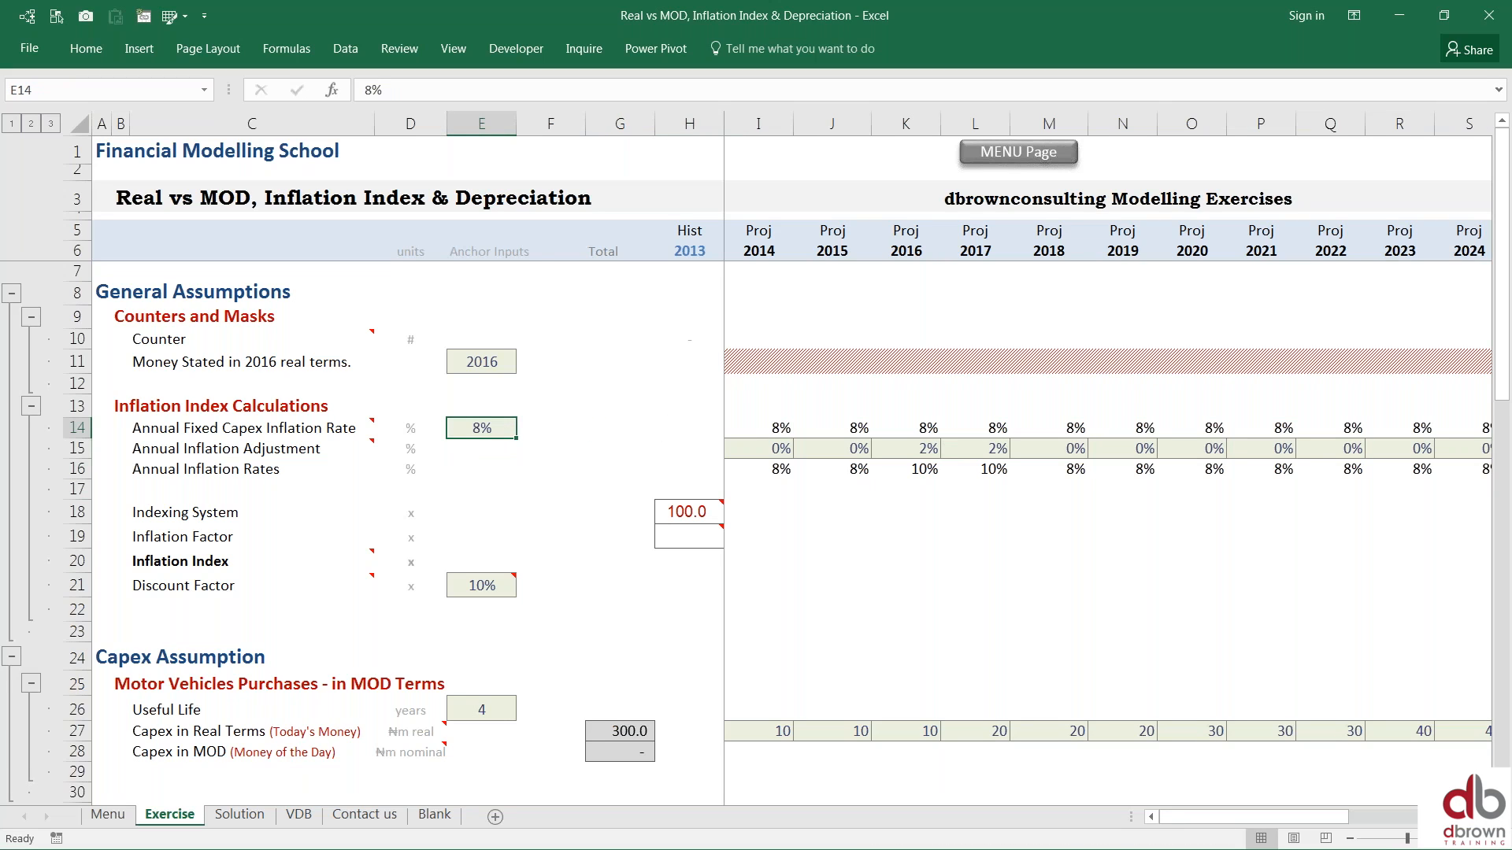
# Step: Compare the fixed rates in row 14 with the Annual Inflation Adjustments in row 15 across the early projection years
pyautogui.press('Right')
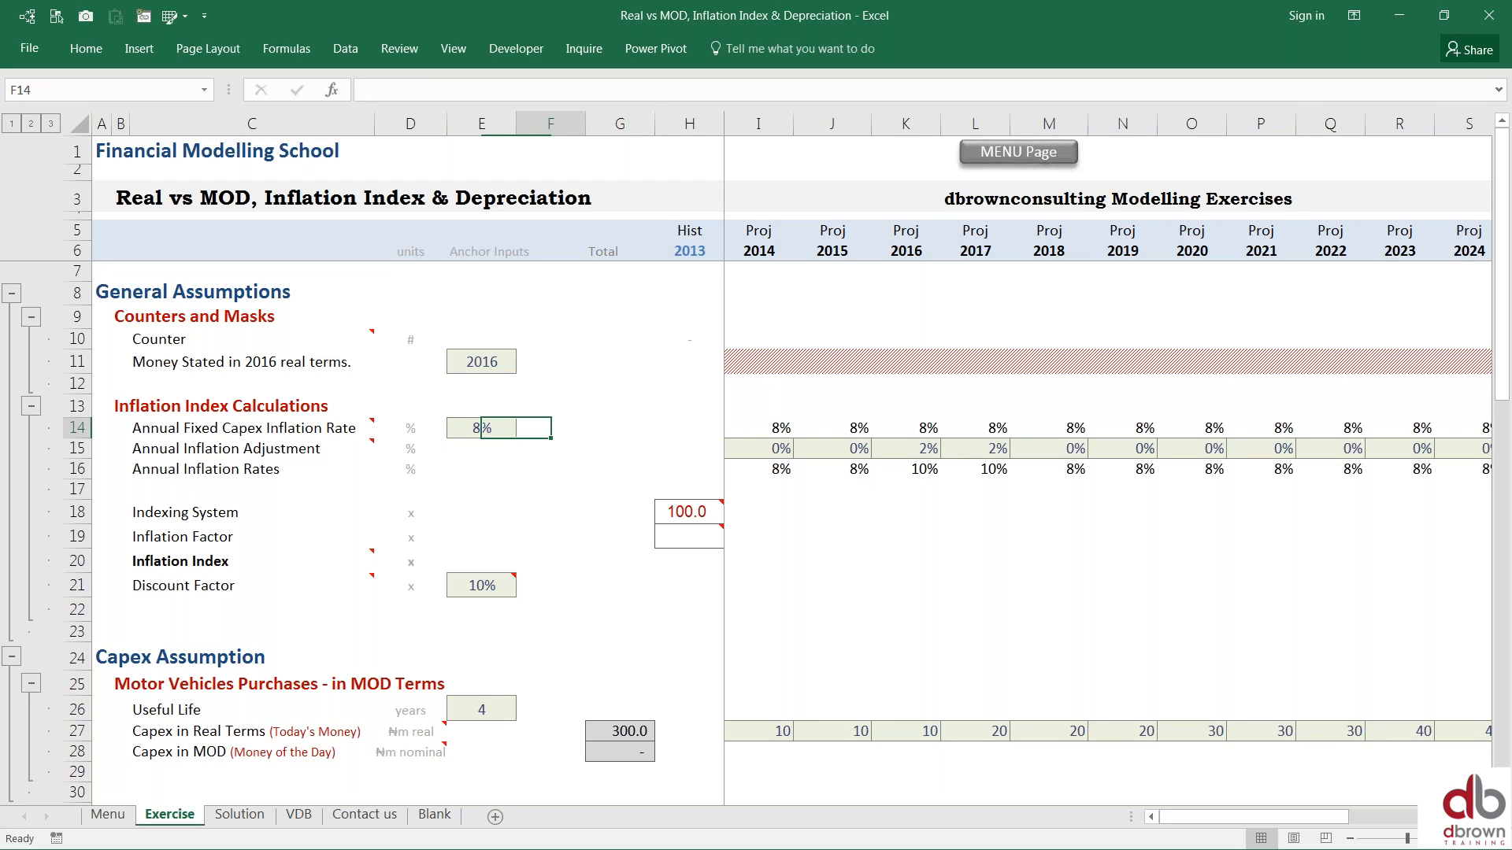
pyautogui.press('Right')
pyautogui.press('Right')
pyautogui.press('Right')
pyautogui.hotkey('shift', 'Right')
pyautogui.hotkey('shift', 'Left')
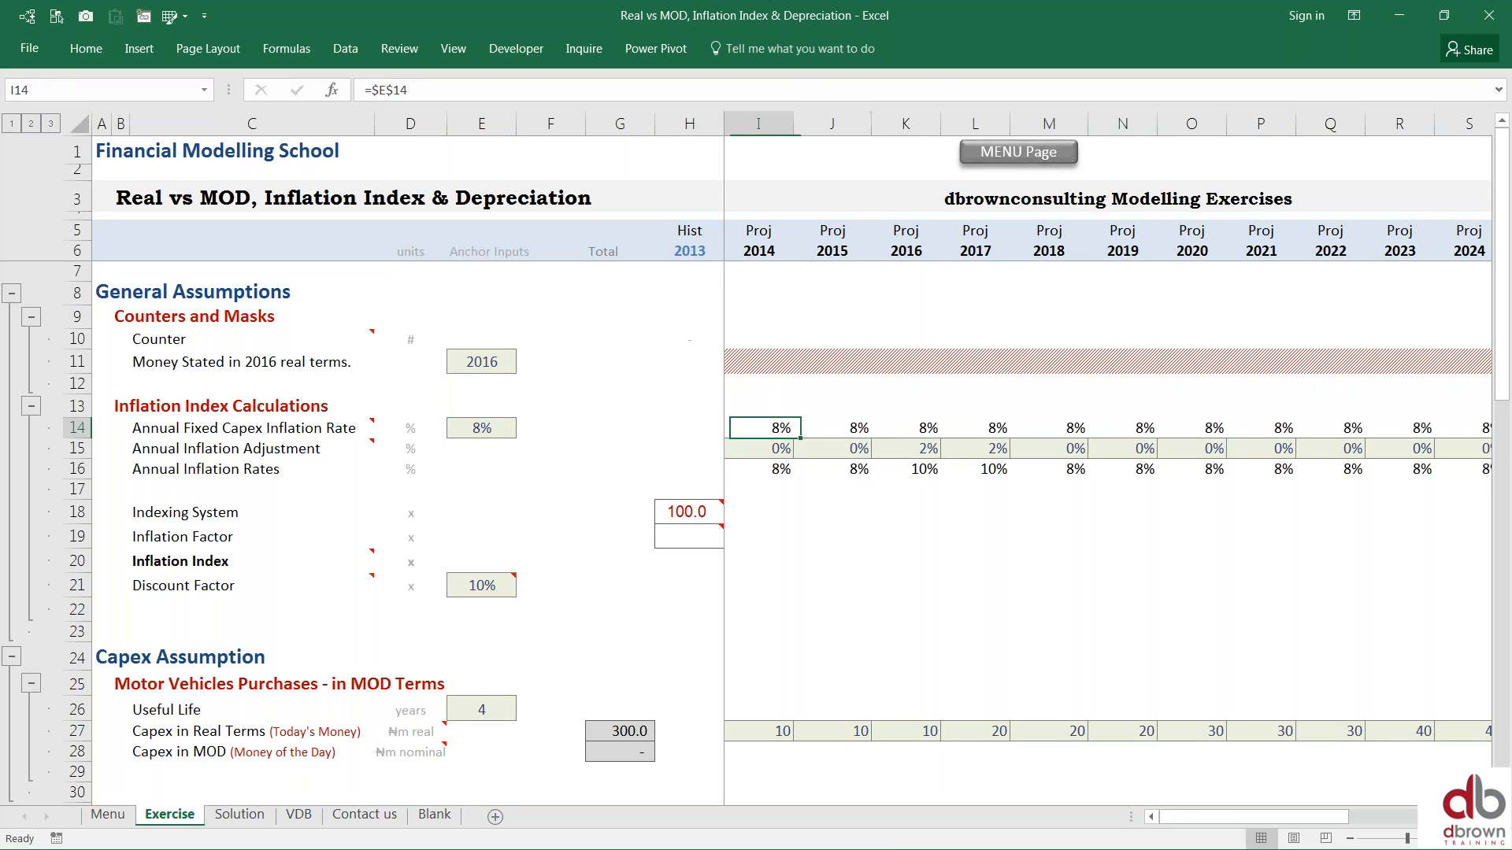
pyautogui.hotkey('shift', 'Right')
pyautogui.hotkey('shift', 'Right')
pyautogui.hotkey('shift', 'Right')
pyautogui.hotkey('shift', 'Right')
pyautogui.press('Down')
pyautogui.hotkey('shift', 'Right')
pyautogui.hotkey('shift', 'Right')
pyautogui.hotkey('shift', 'Right')
pyautogui.hotkey('shift', 'Right')
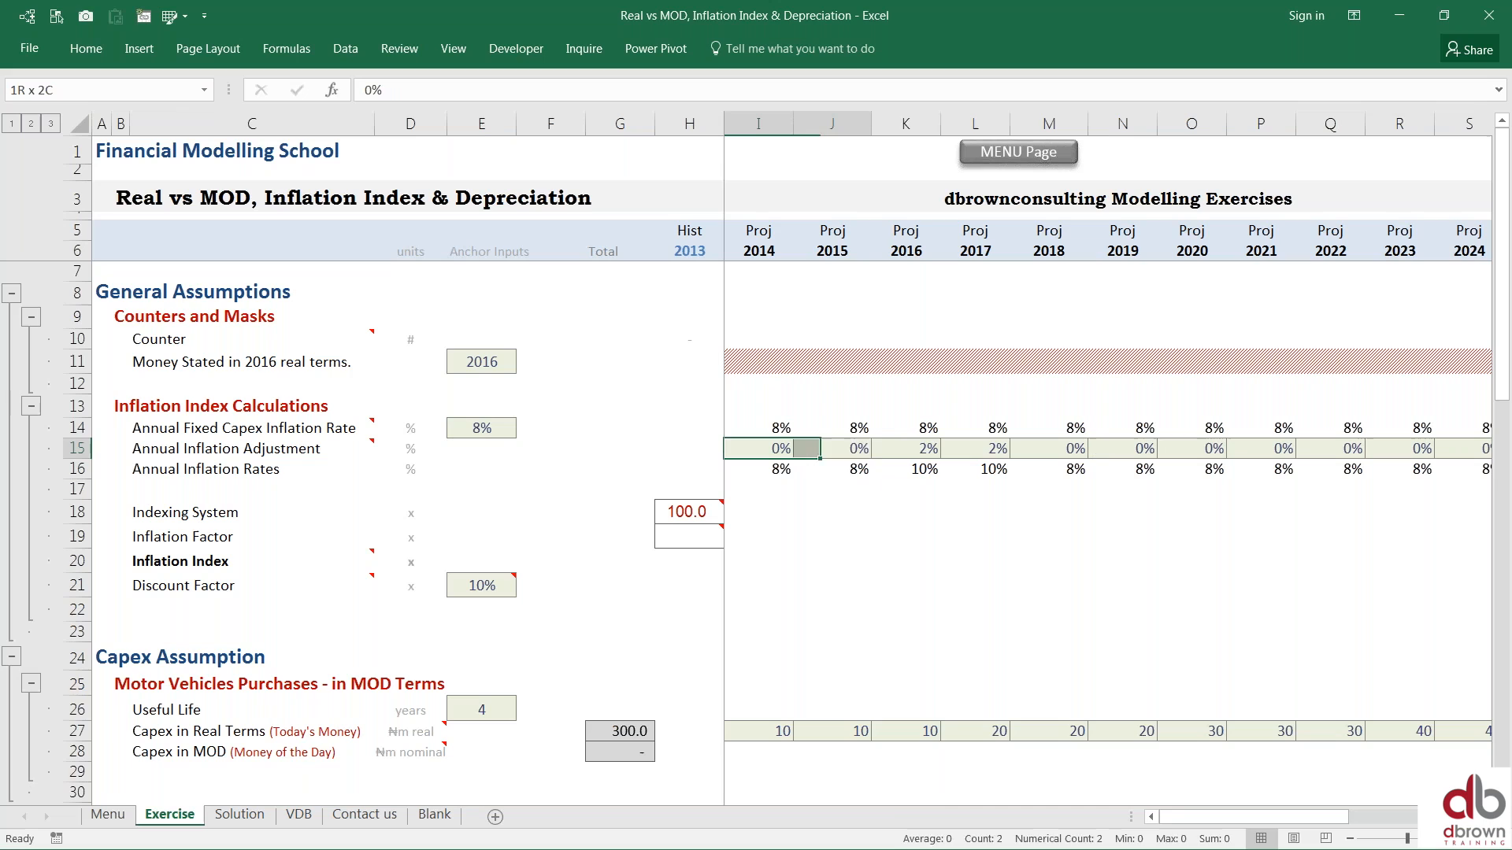
pyautogui.hotkey('shift', 'Right')
pyautogui.press('Down')
pyautogui.press('Up')
pyautogui.hotkey('shift', 'Right')
pyautogui.hotkey('shift', 'Right')
pyautogui.hotkey('shift', 'Right')
pyautogui.hotkey('shift', 'Right')
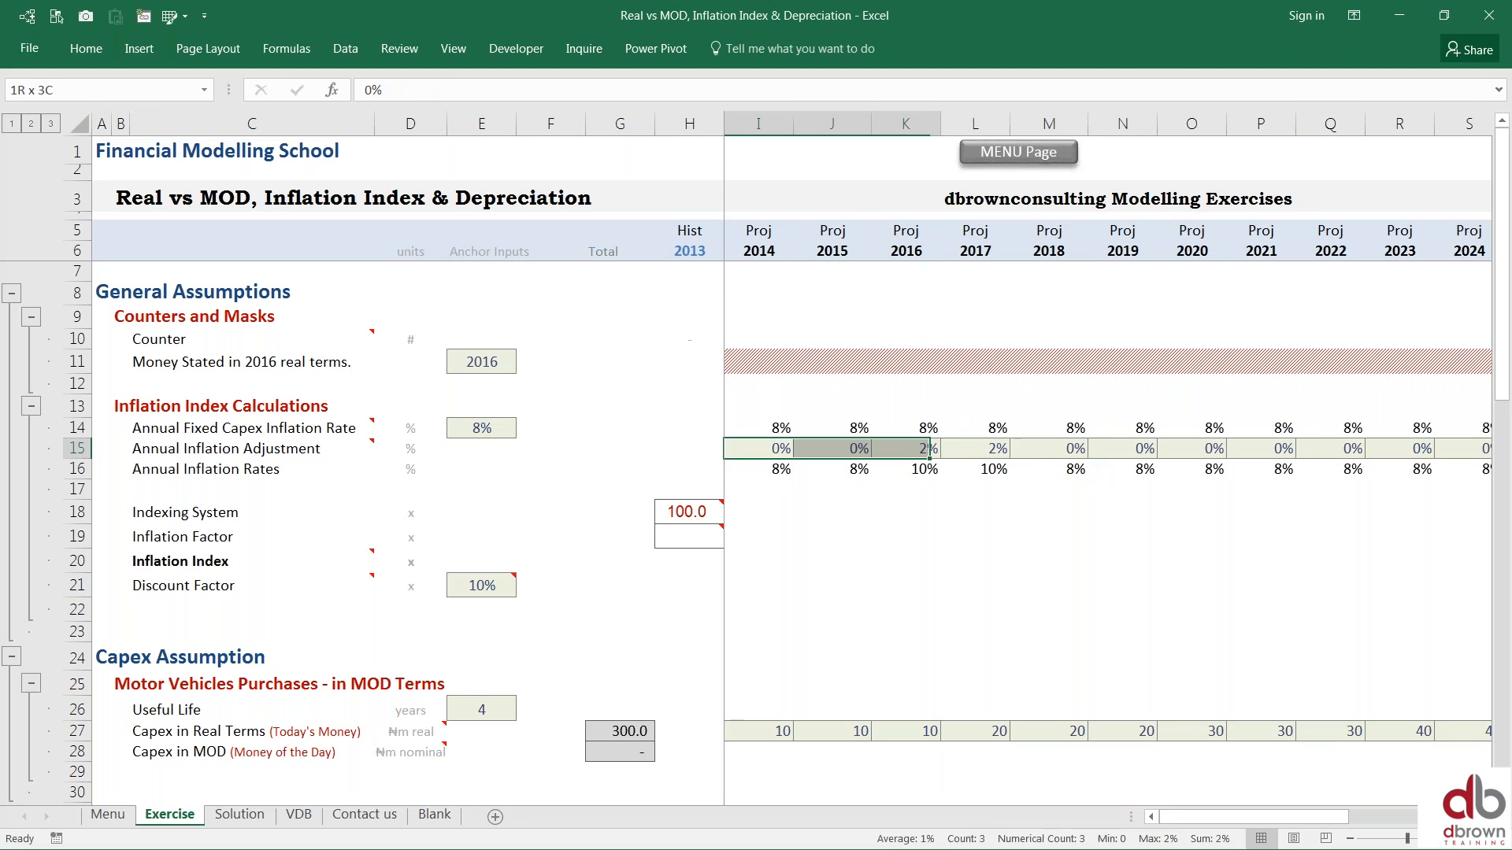
pyautogui.hotkey('shift', 'Right')
pyautogui.hotkey('shift', 'Right')
pyautogui.hotkey('shift', 'Right')
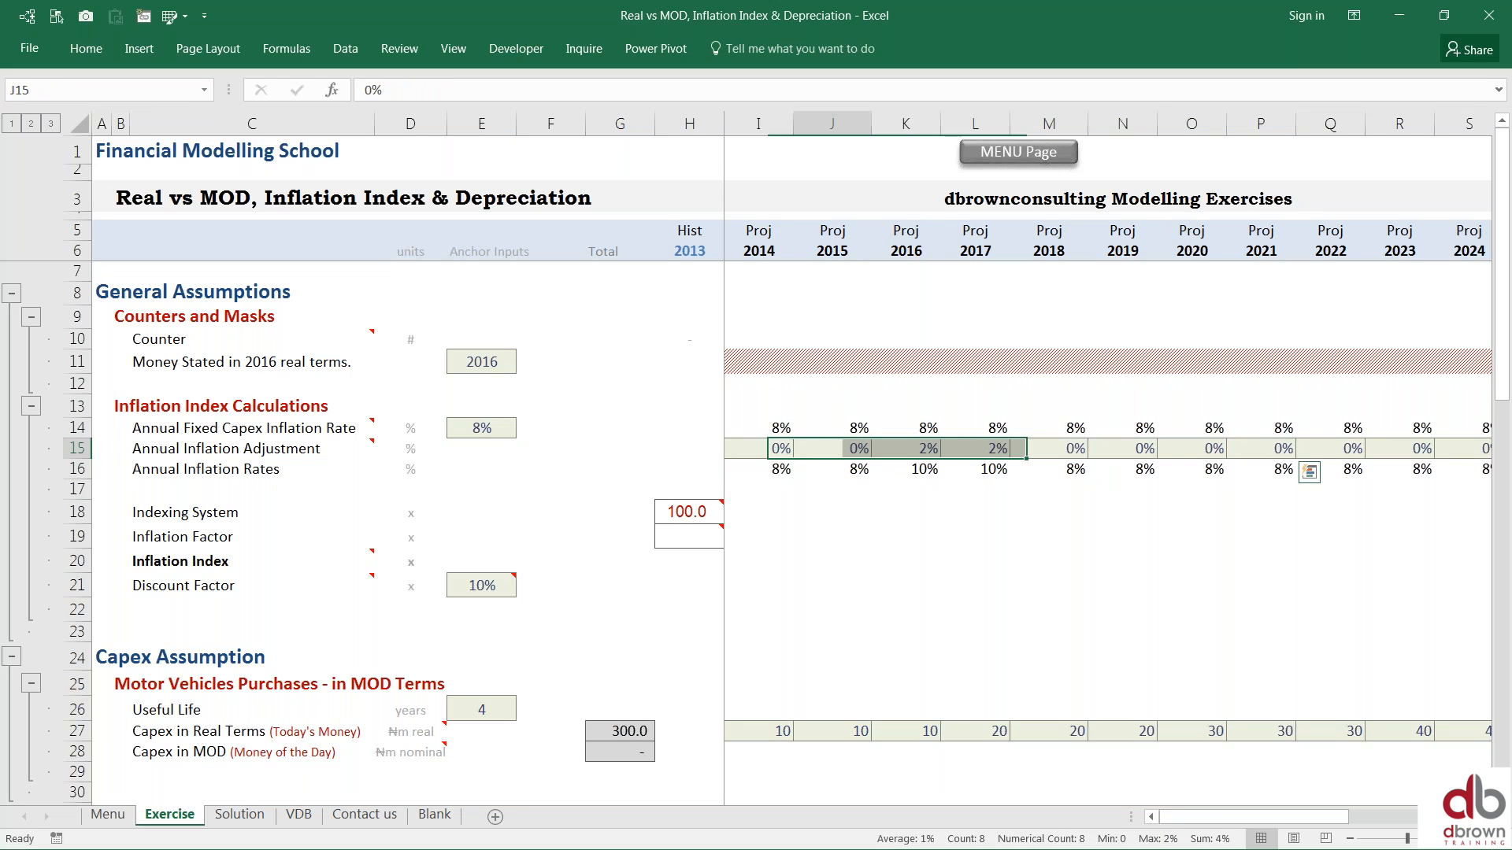
# Step: Set the Annual Inflation Adjustment for both 2016 and 2017 in K15:L15 to 0%
pyautogui.press('Right')
pyautogui.hotkey('shift', 'Right')
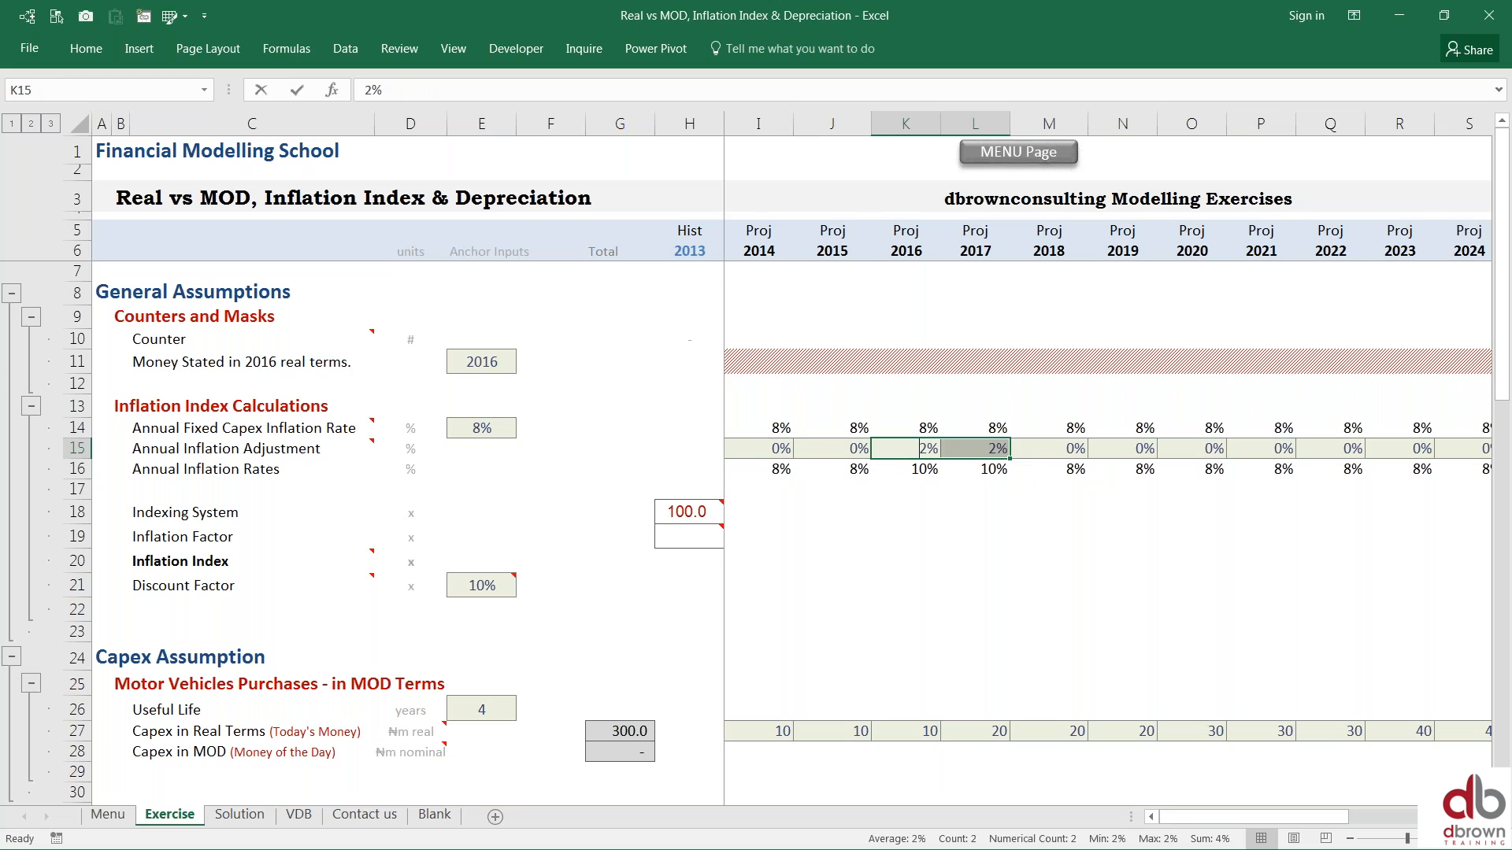
pyautogui.write('0')
pyautogui.hotkey('ctrl', 'Return')
pyautogui.press('Down')
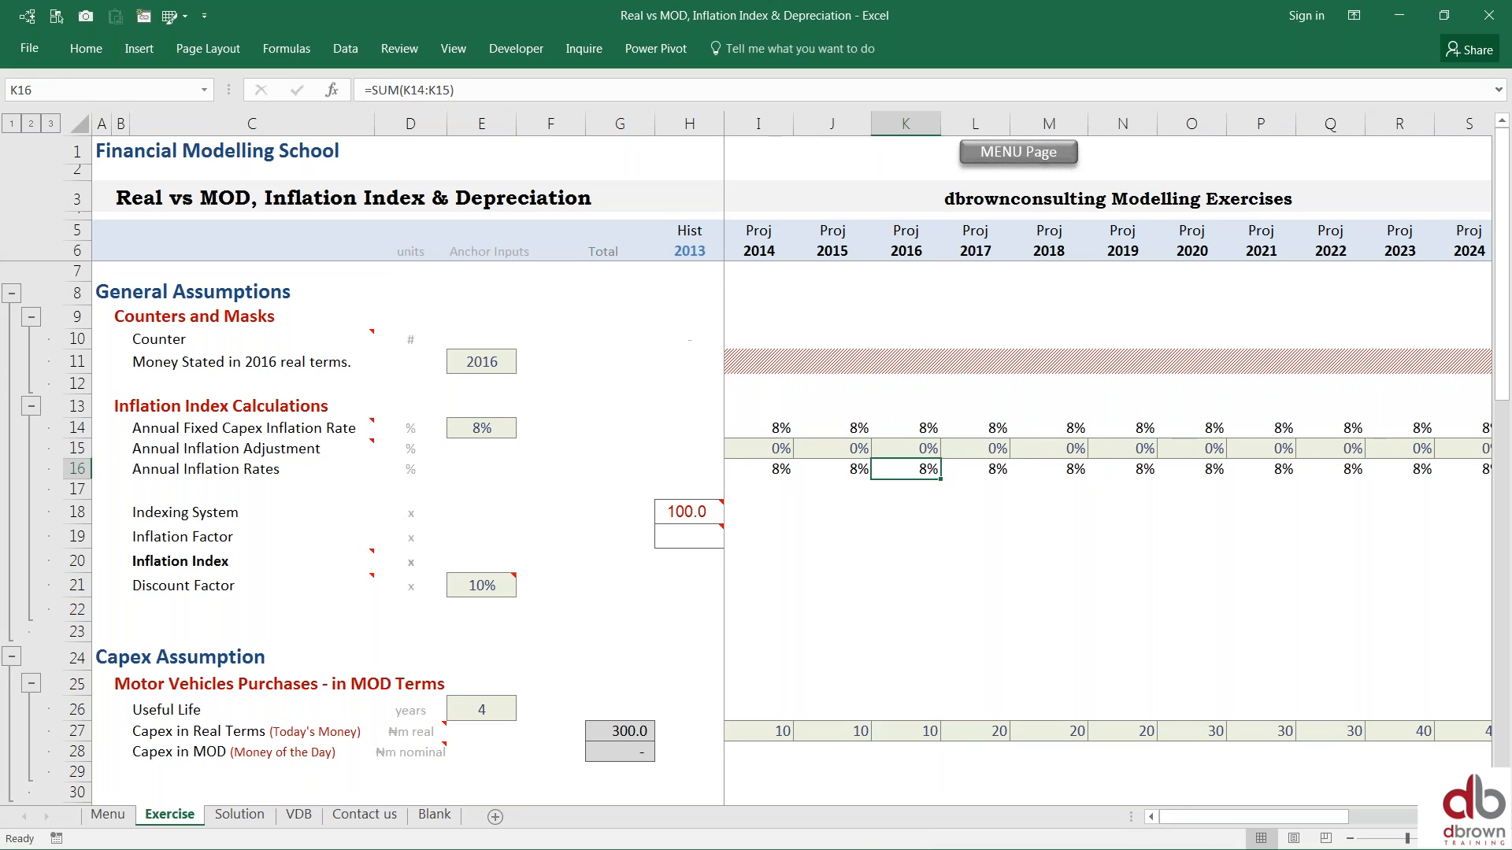
# Step: Try an Annual Inflation Adjustment of -2% for 2017 in L15 and set it back to 0%
pyautogui.press('Right')
pyautogui.press('Up')
pyautogui.write('-2')
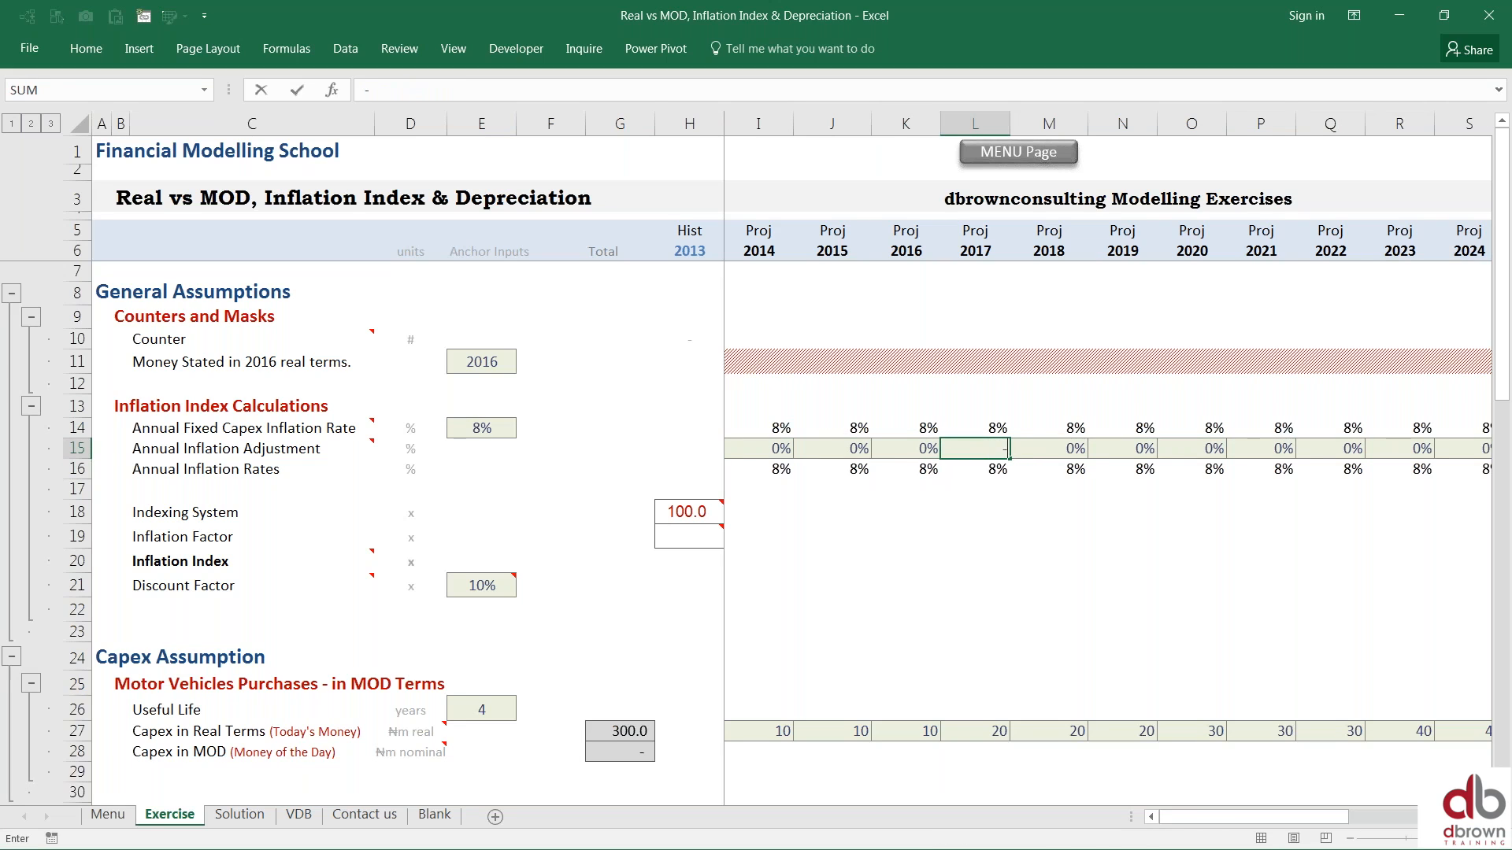
pyautogui.press('Return')
pyautogui.press('Up')
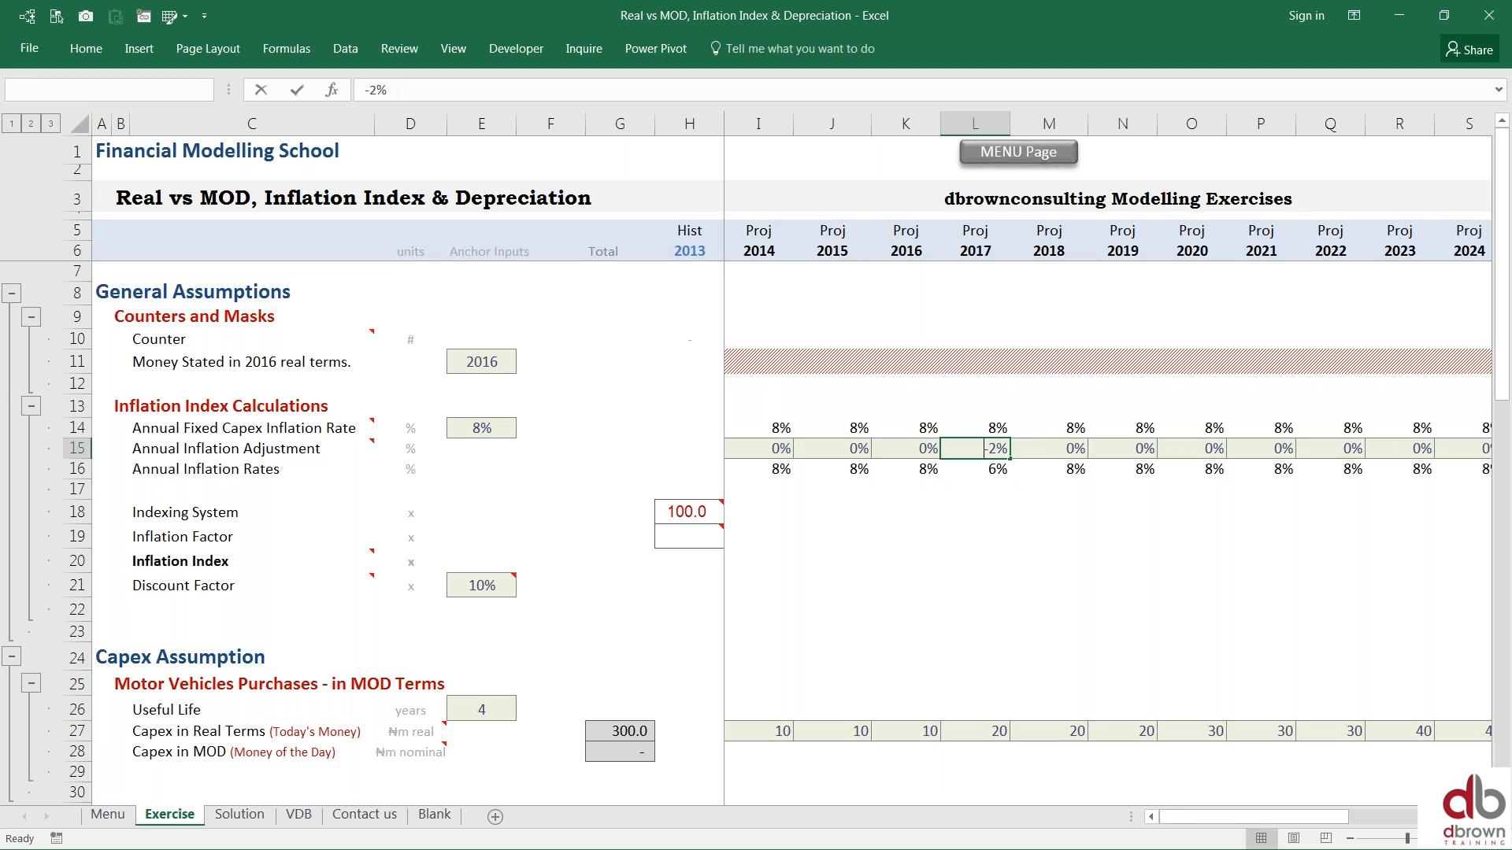
pyautogui.write('0')
pyautogui.press('Return')
# Step: Examine the Indexing System row and its 2013 base value in H18
pyautogui.press('Left')
pyautogui.press('Left')
pyautogui.press('Left')
pyautogui.press('Left')
pyautogui.press('Left')
pyautogui.press('Left')
pyautogui.press('Left')
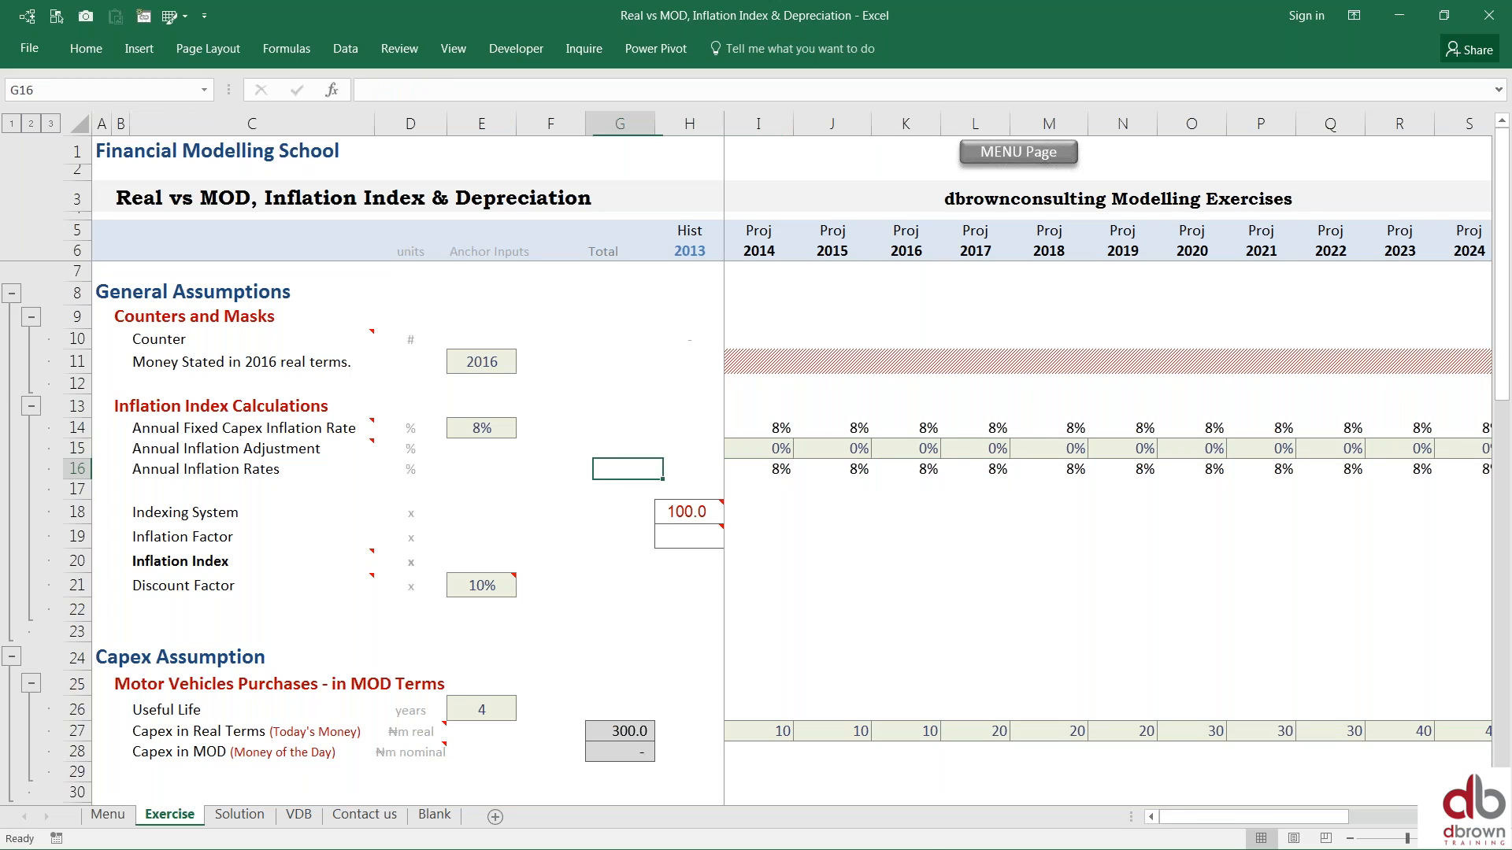
pyautogui.press('Up')
pyautogui.press('Down')
pyautogui.press('Down')
pyautogui.press('Down')
pyautogui.press('Down')
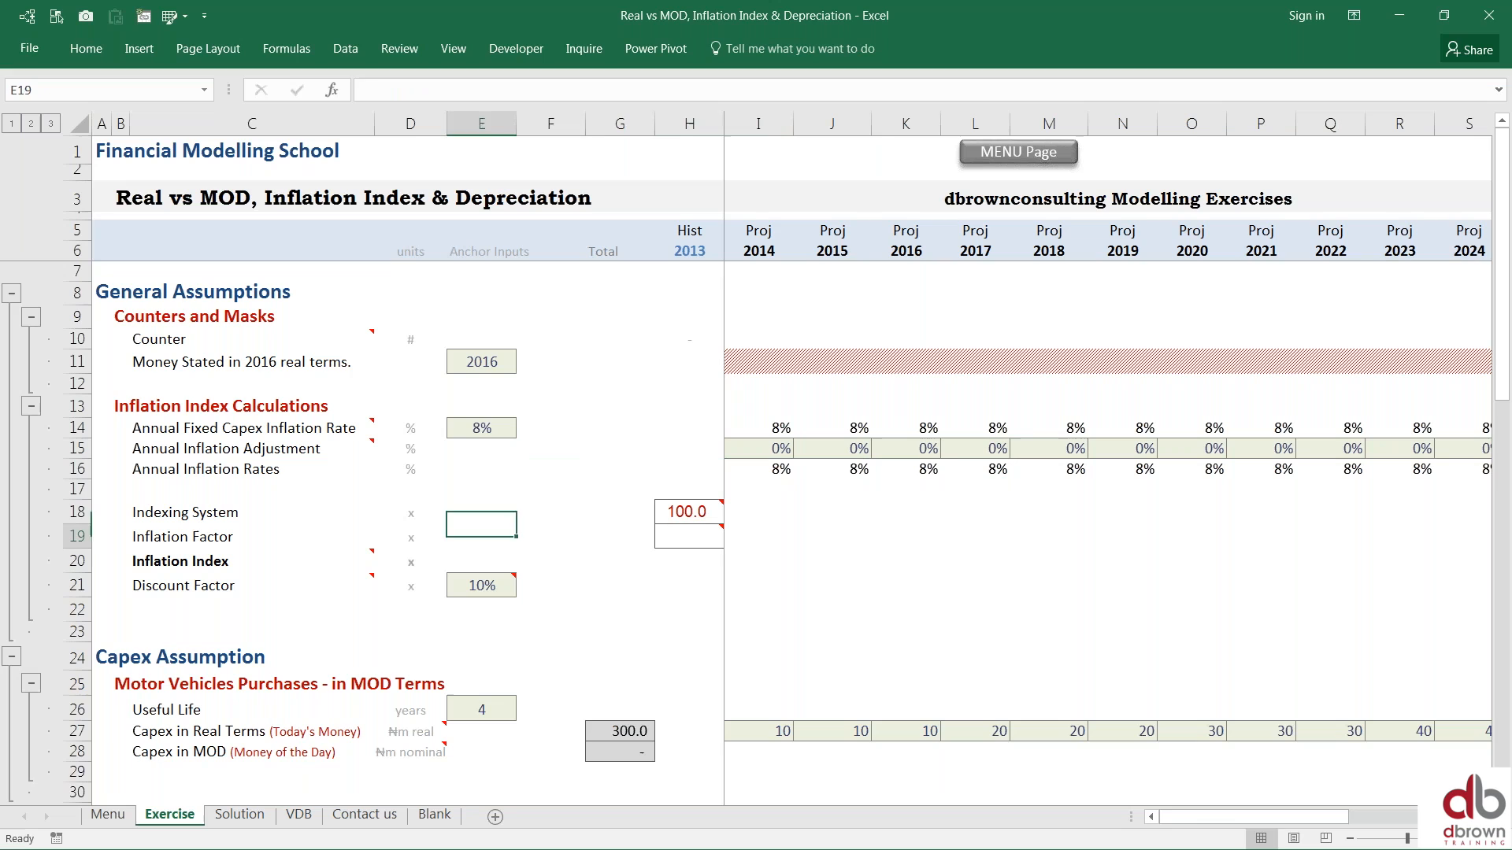
pyautogui.press('Right')
pyautogui.press('Right')
pyautogui.press('Right')
pyautogui.press('Up')
pyautogui.press('Right')
pyautogui.press('Right')
pyautogui.press('Left')
pyautogui.press('Left')
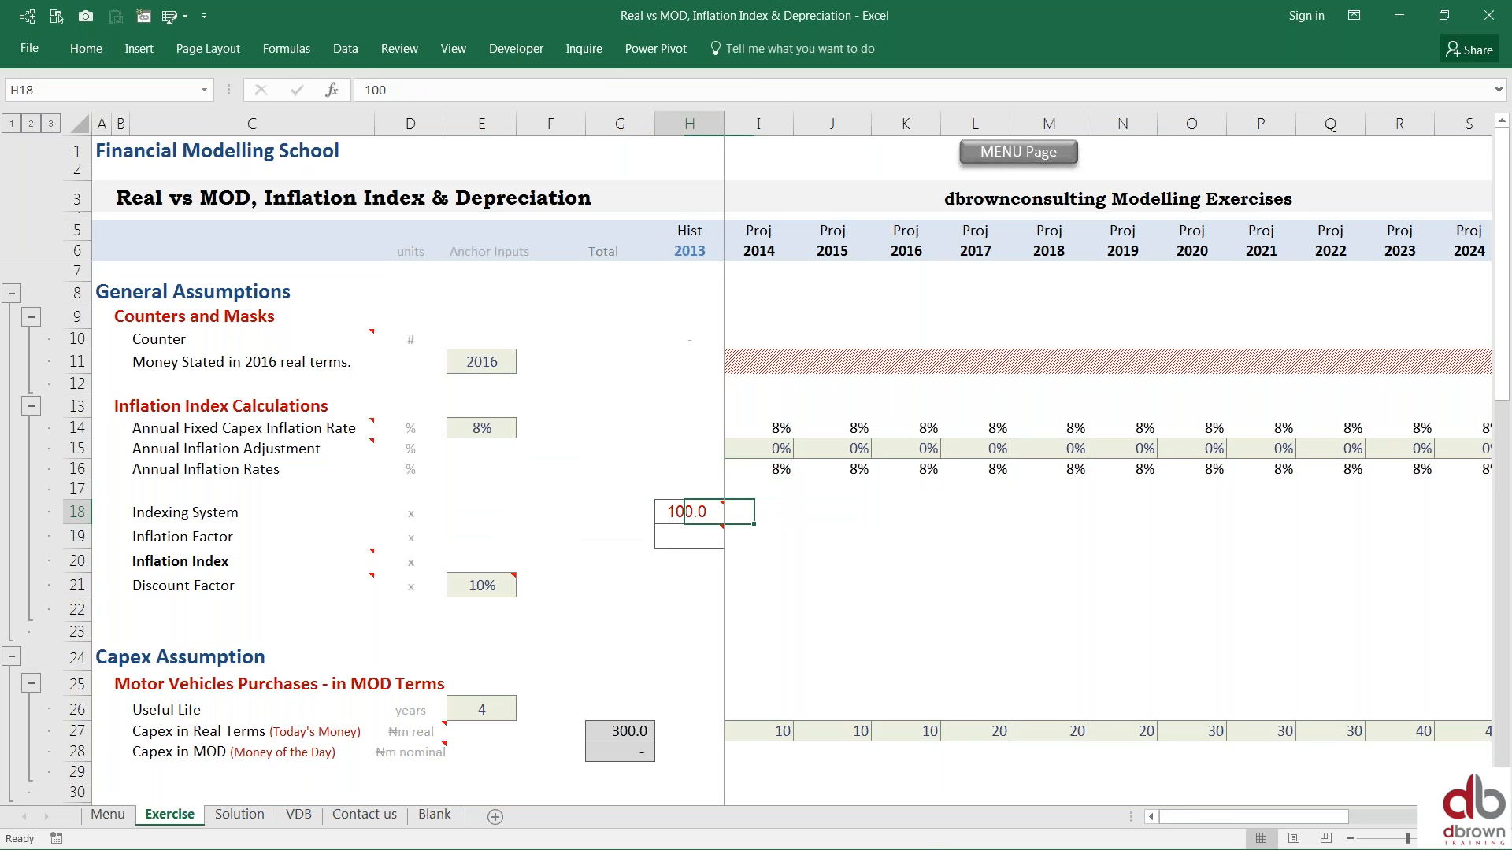
# Step: Calculate the 2014 Indexing System value in I18 with the formula =H18*(1+I16)
pyautogui.press('Down')
pyautogui.press('Up')
pyautogui.press('Right')
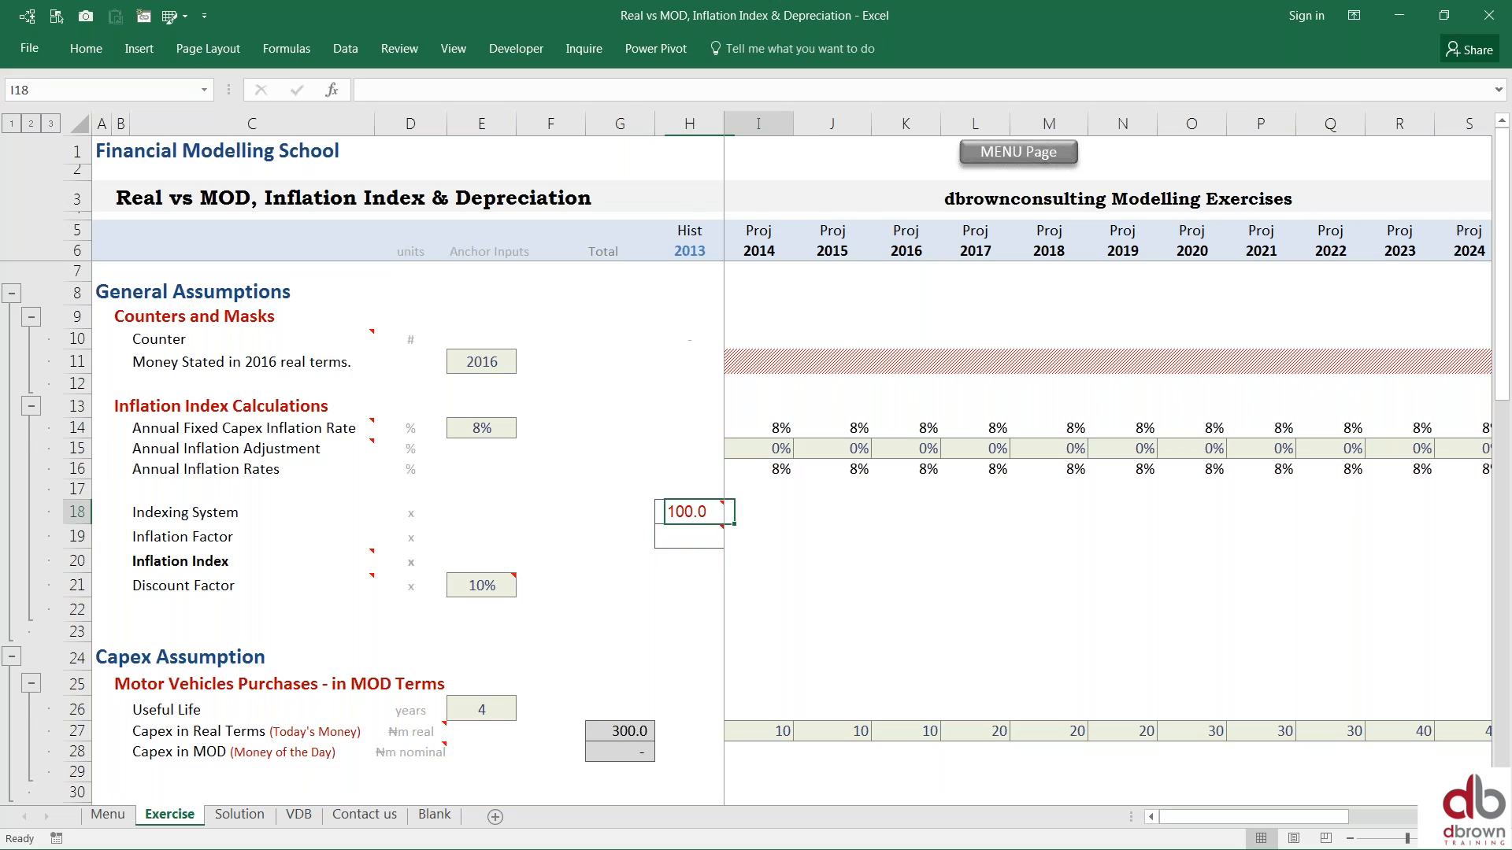
pyautogui.write('=')
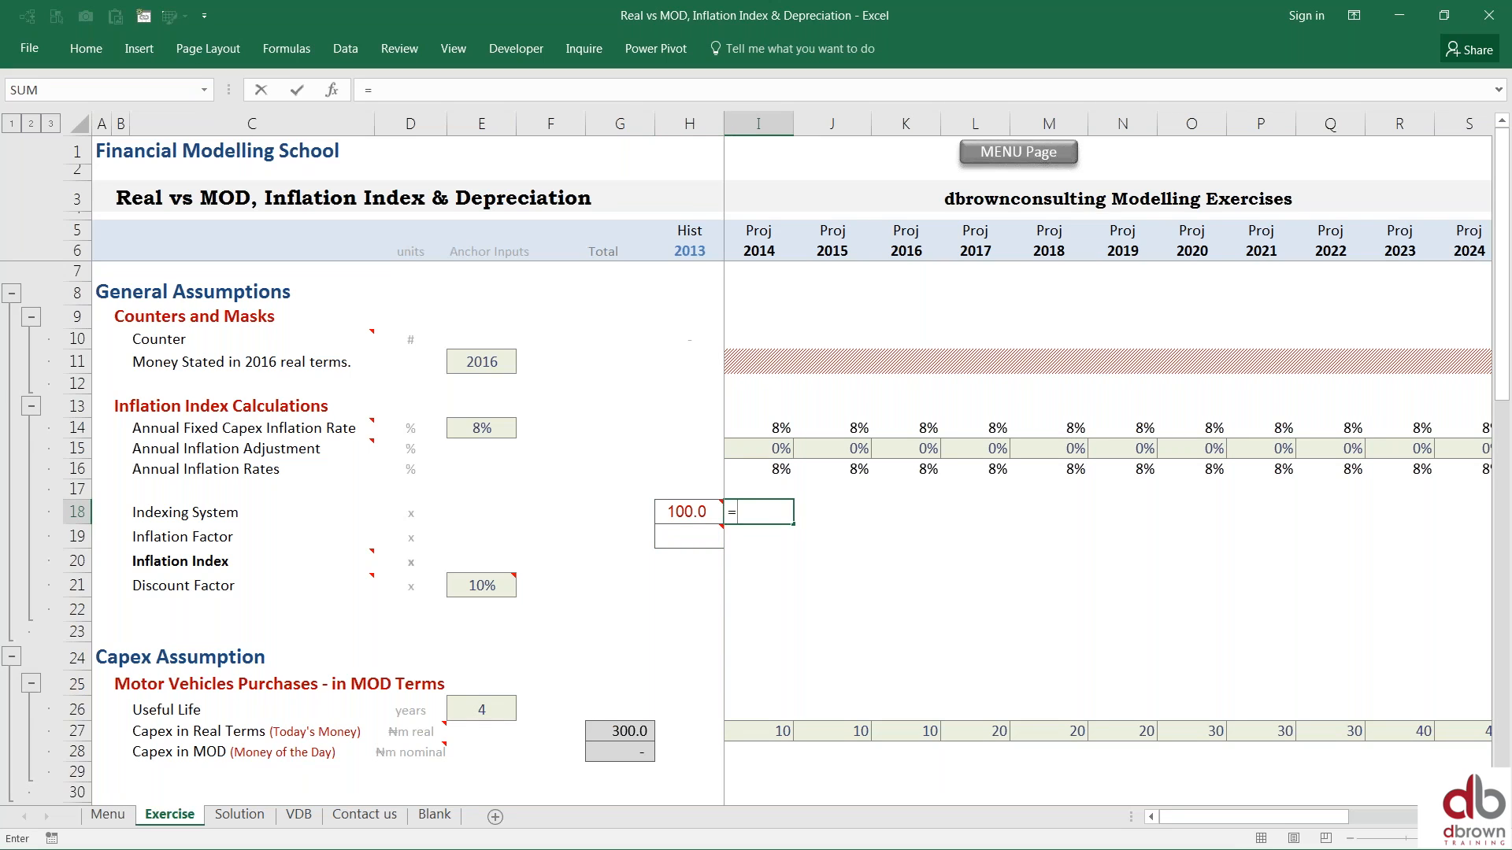
pyautogui.press('Left')
pyautogui.write('*')
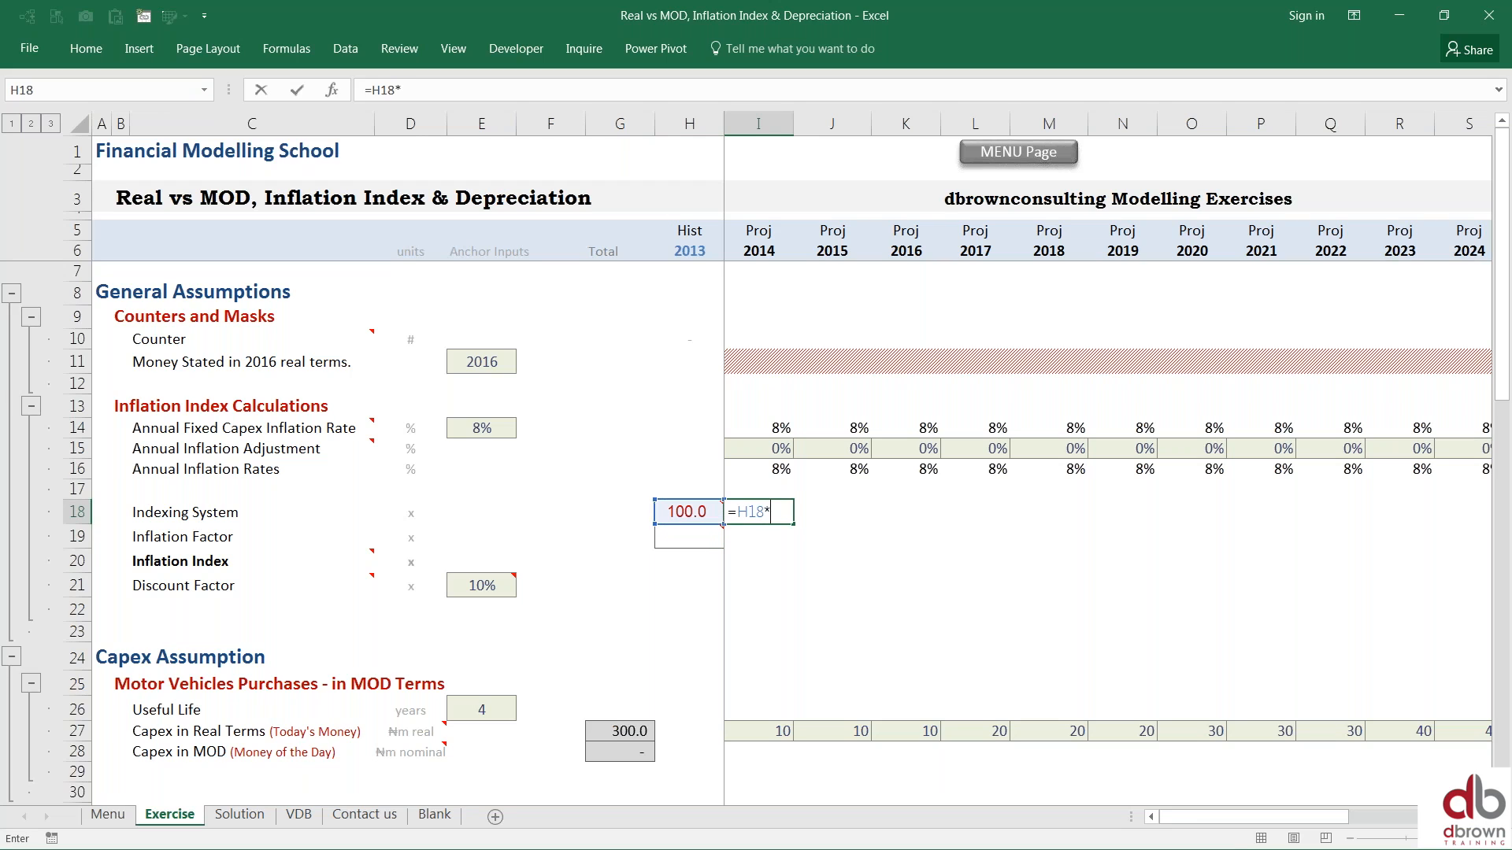
pyautogui.write('(1+')
pyautogui.press('Up')
pyautogui.press('Up')
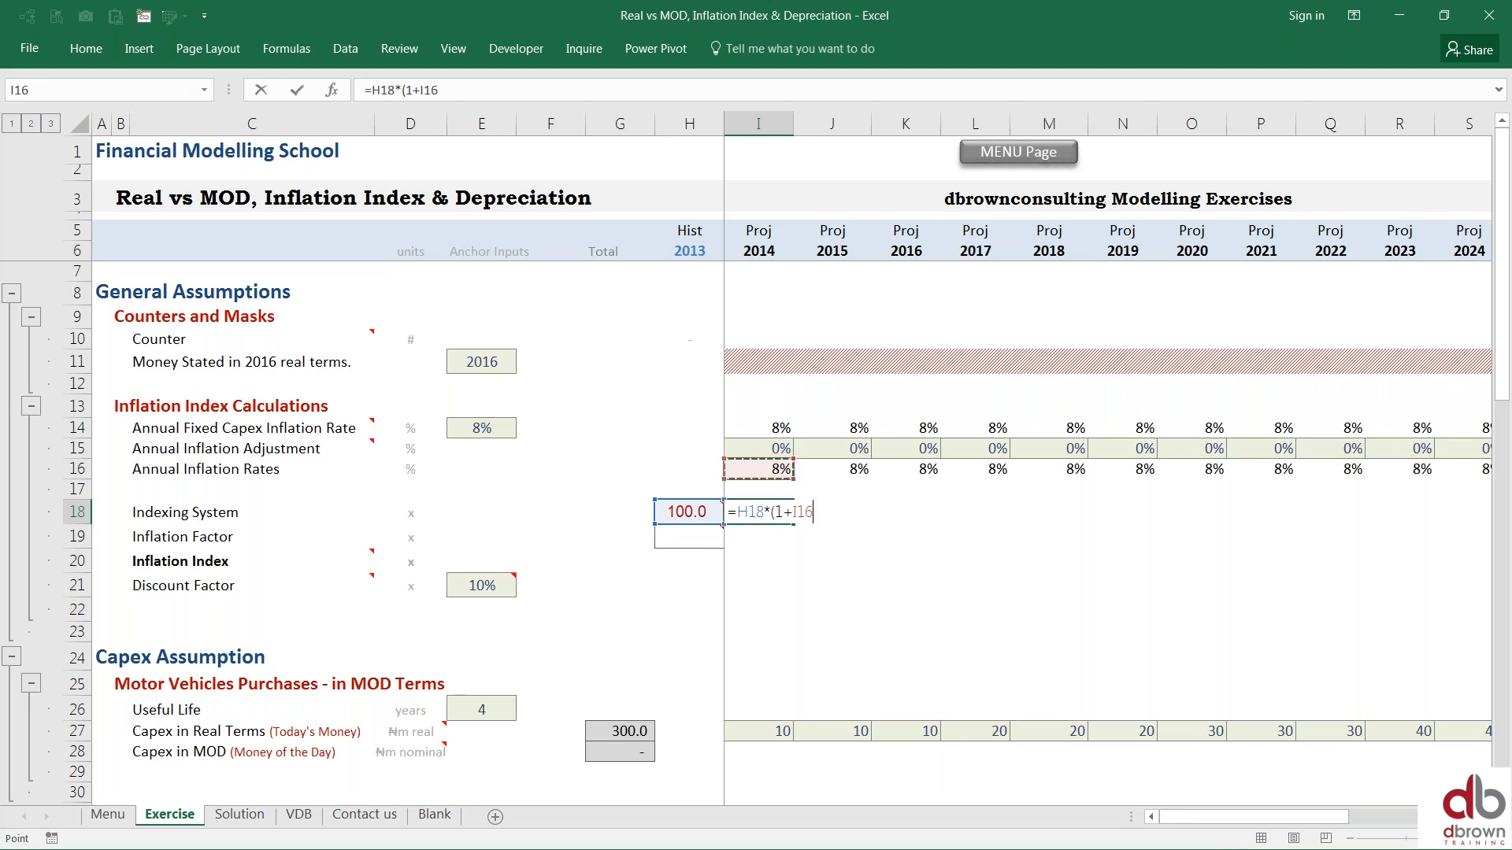
pyautogui.press('Return')
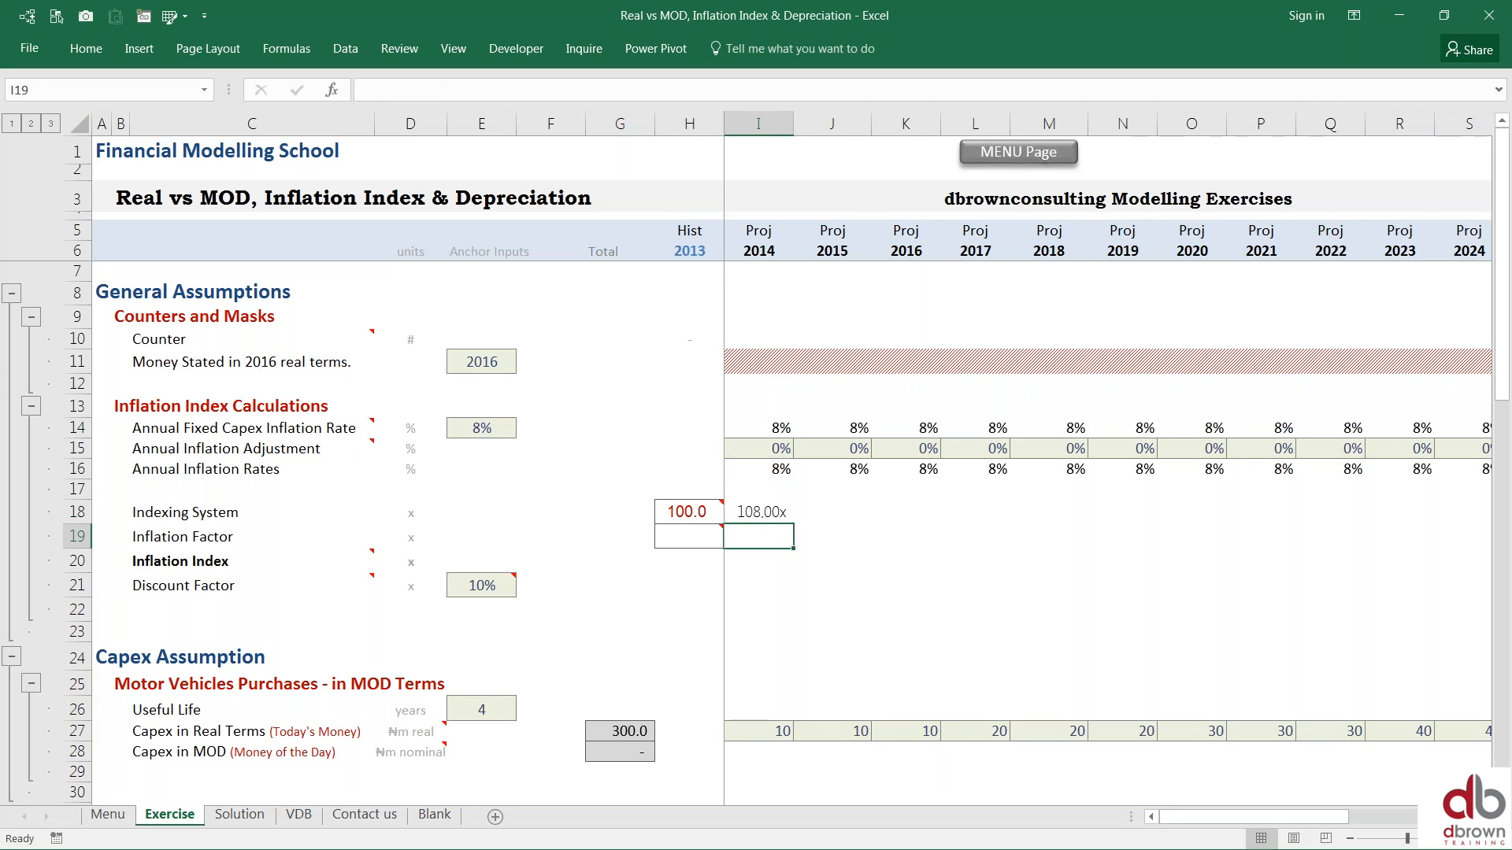
# Step: Fill the Indexing System formula from I18 across row 18 through 2025
pyautogui.press('Up')
pyautogui.hotkey('shift', 'Right')
pyautogui.hotkey('shift', 'Right')
pyautogui.hotkey('shift', 'Right')
pyautogui.hotkey('shift', 'Right')
pyautogui.hotkey('shift', 'Right')
pyautogui.hotkey('shift', 'Right')
pyautogui.hotkey('shift', 'Right')
pyautogui.hotkey('shift', 'Right')
pyautogui.hotkey('shift', 'Right')
pyautogui.hotkey('shift', 'Right')
pyautogui.hotkey('shift', 'Right')
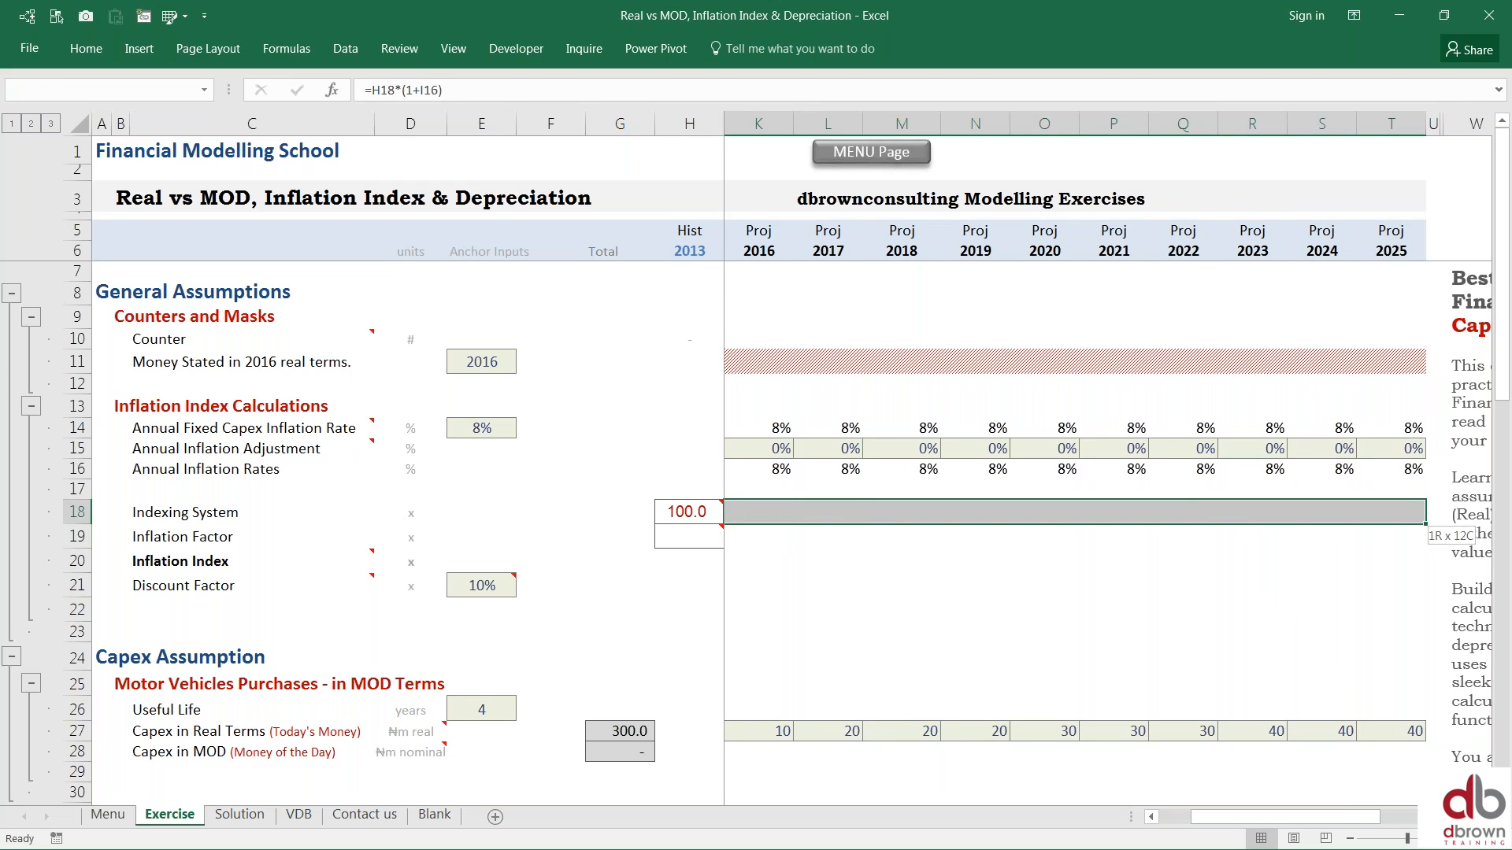
pyautogui.hotkey('ctrl', 'r')
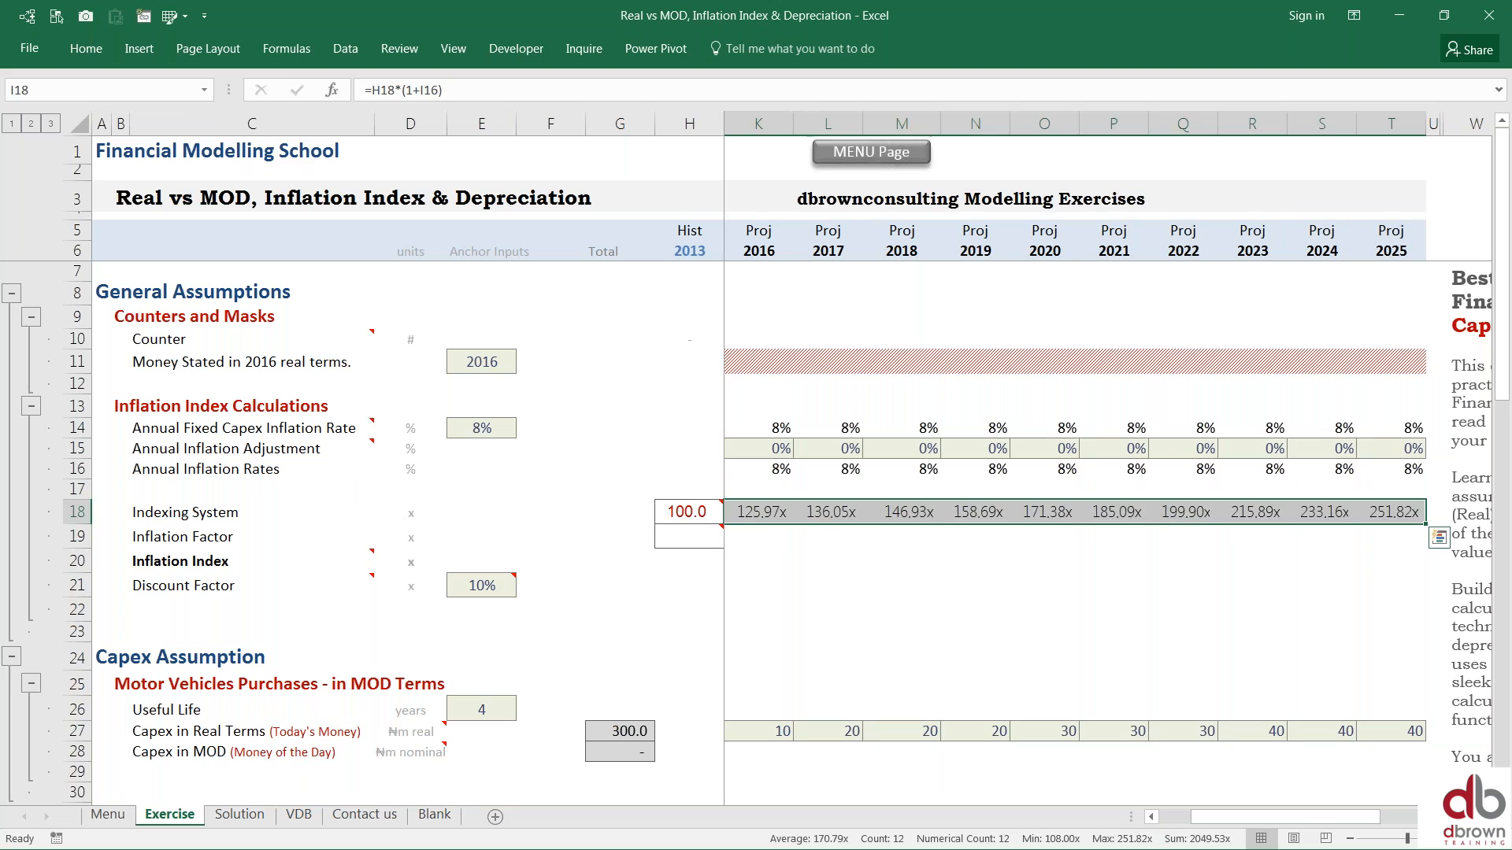
# Step: Review the Indexing System values and formulas in row 18 from the 2013 base through 2017
pyautogui.press('Left')
pyautogui.press('Left')
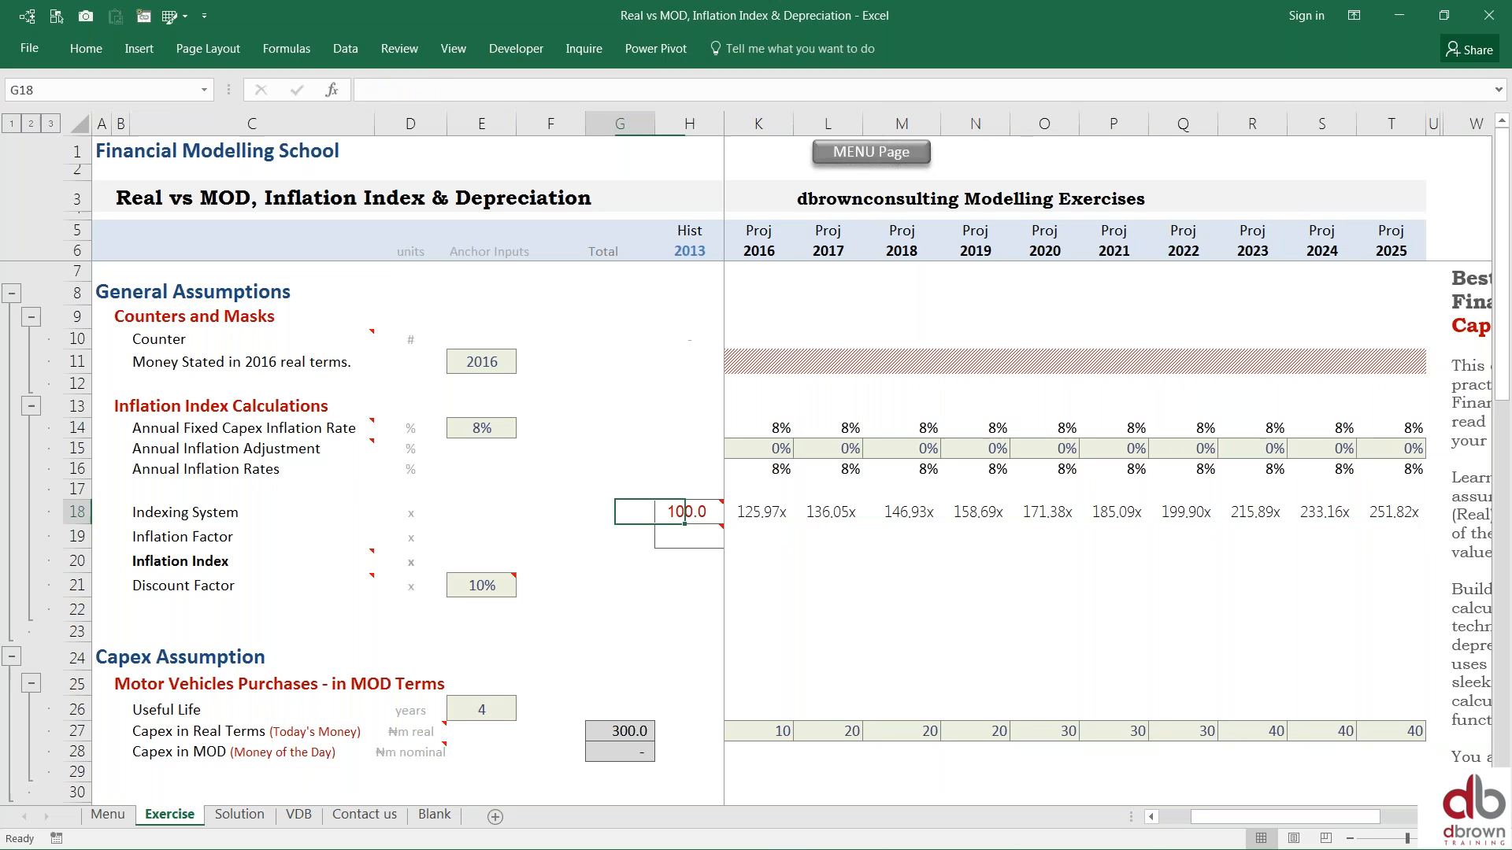
pyautogui.press('Right')
pyautogui.press('Right')
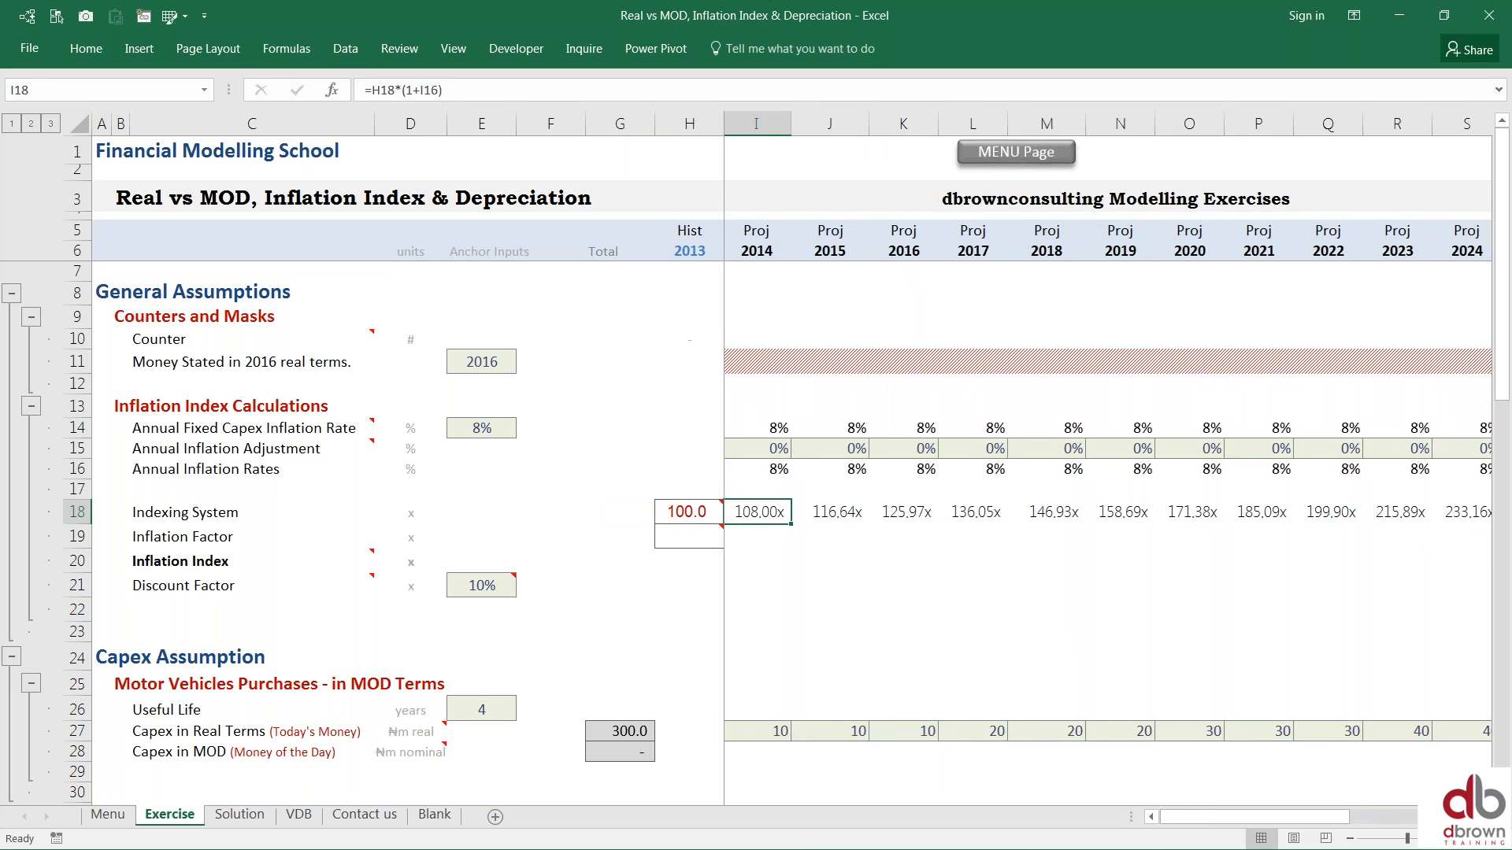
pyautogui.press('Right')
pyautogui.press('Right')
pyautogui.press('Right')
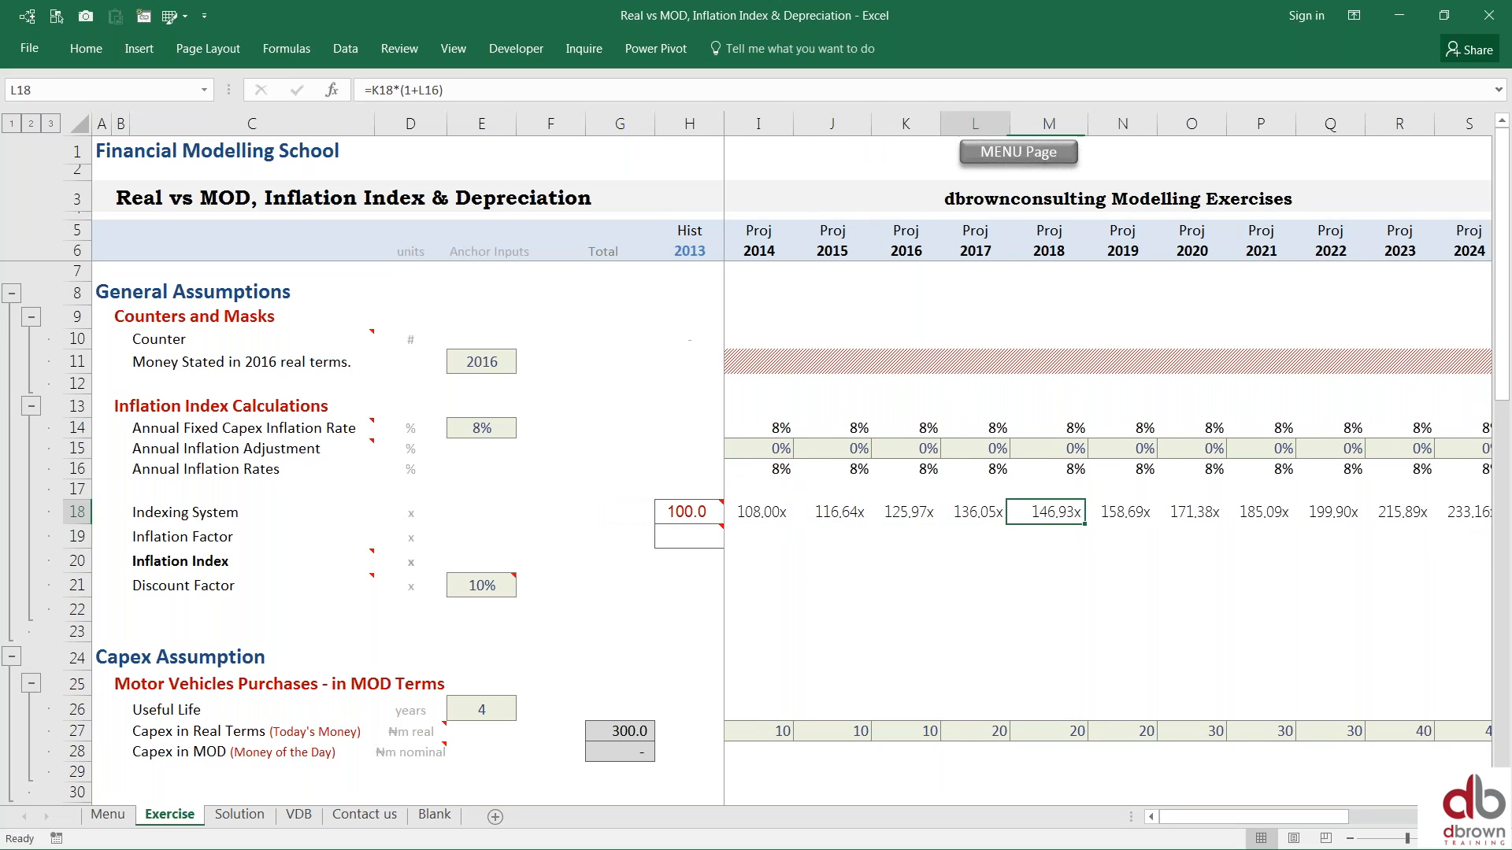
pyautogui.press('Left')
pyautogui.press('Left')
pyautogui.press('Left')
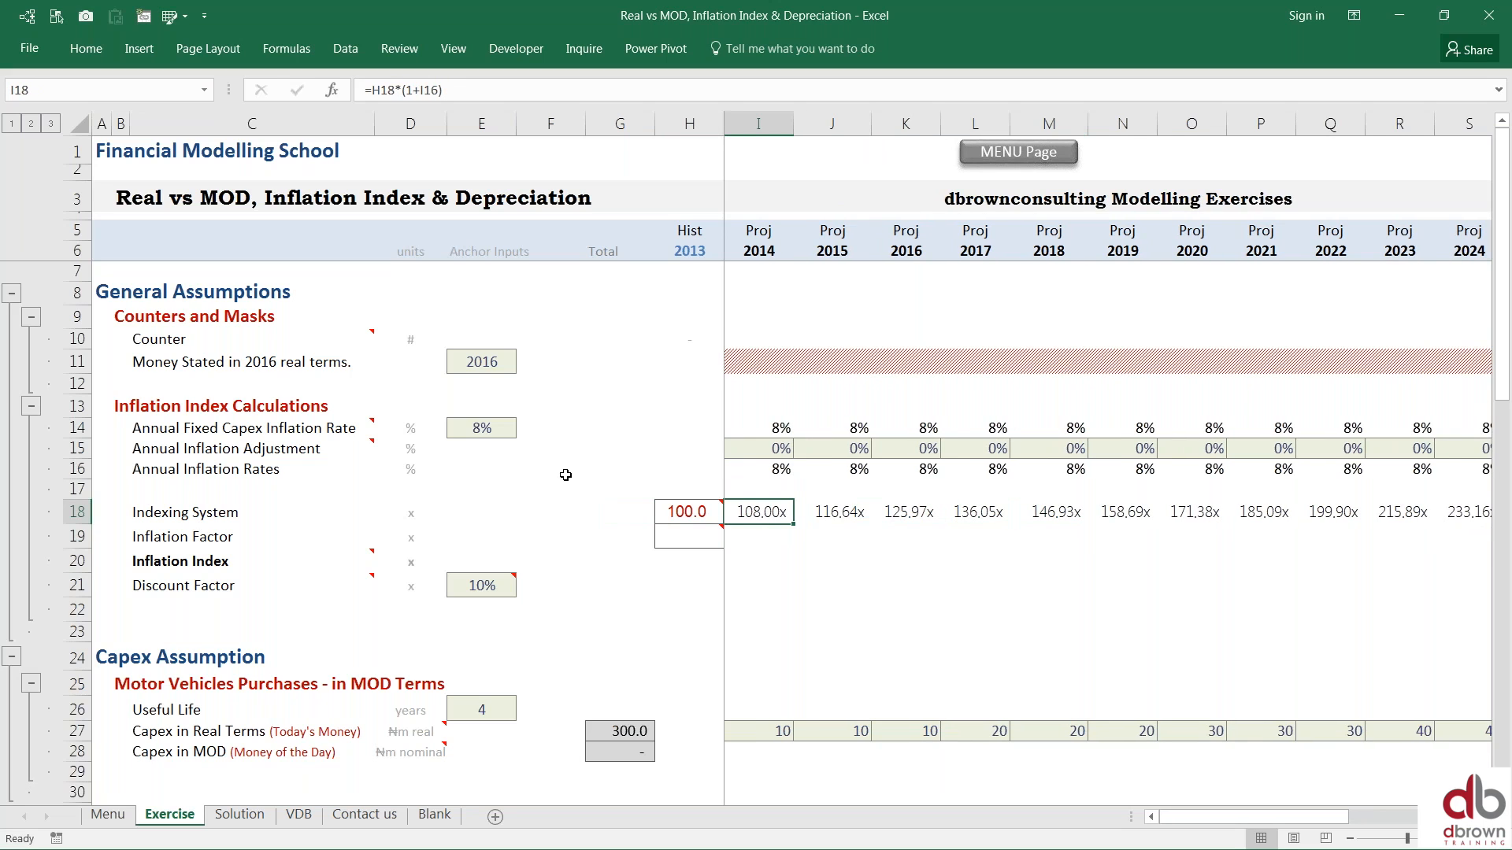
# Step: Compare the real-terms year in E11 with the 2016 index in K18 and the 2013 base column for the Inflation Factor
pyautogui.click(488, 360)
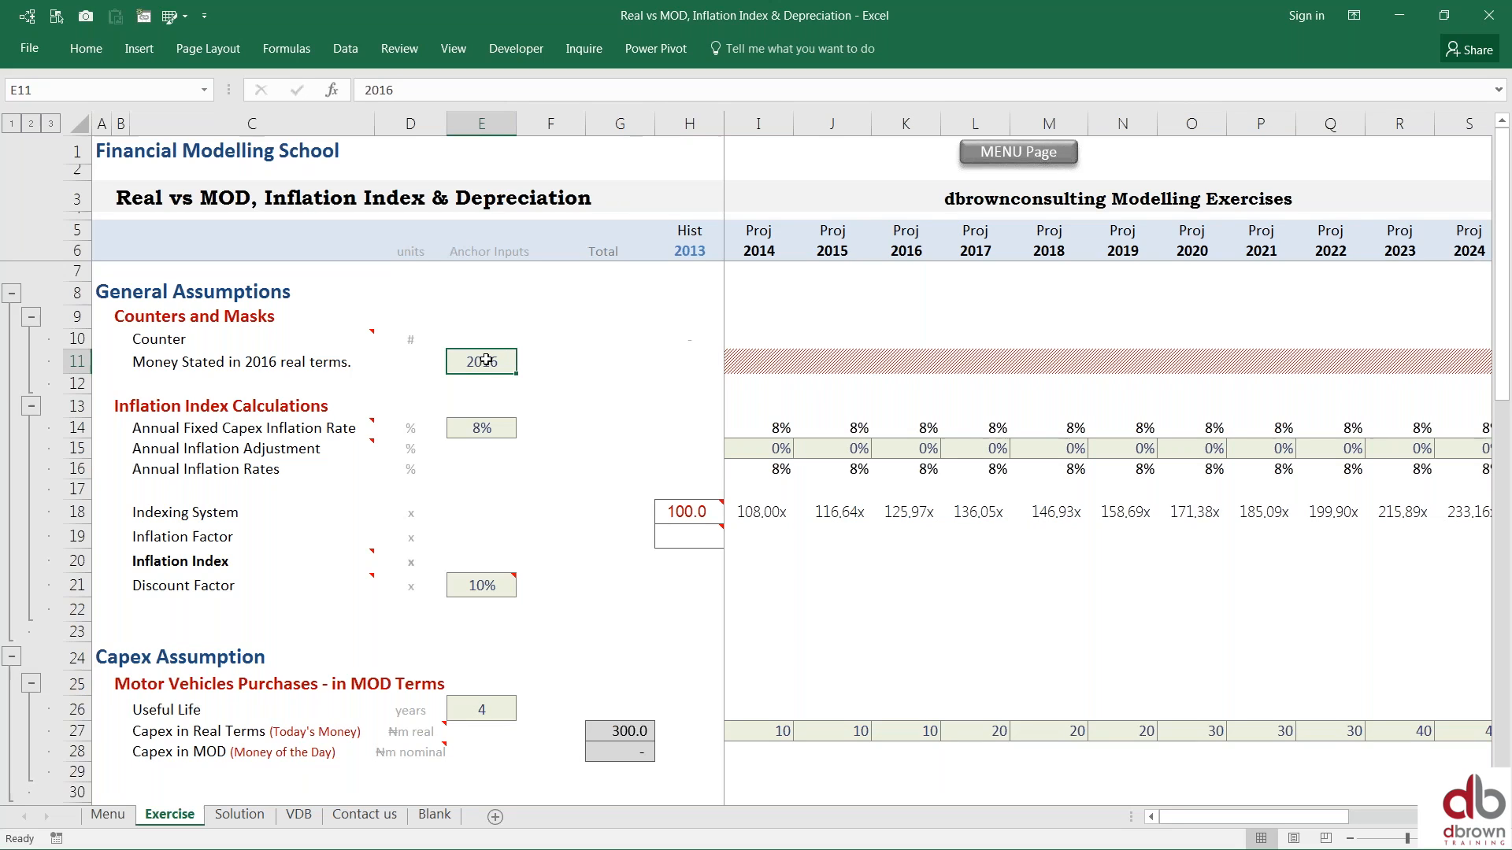
pyautogui.click(907, 126)
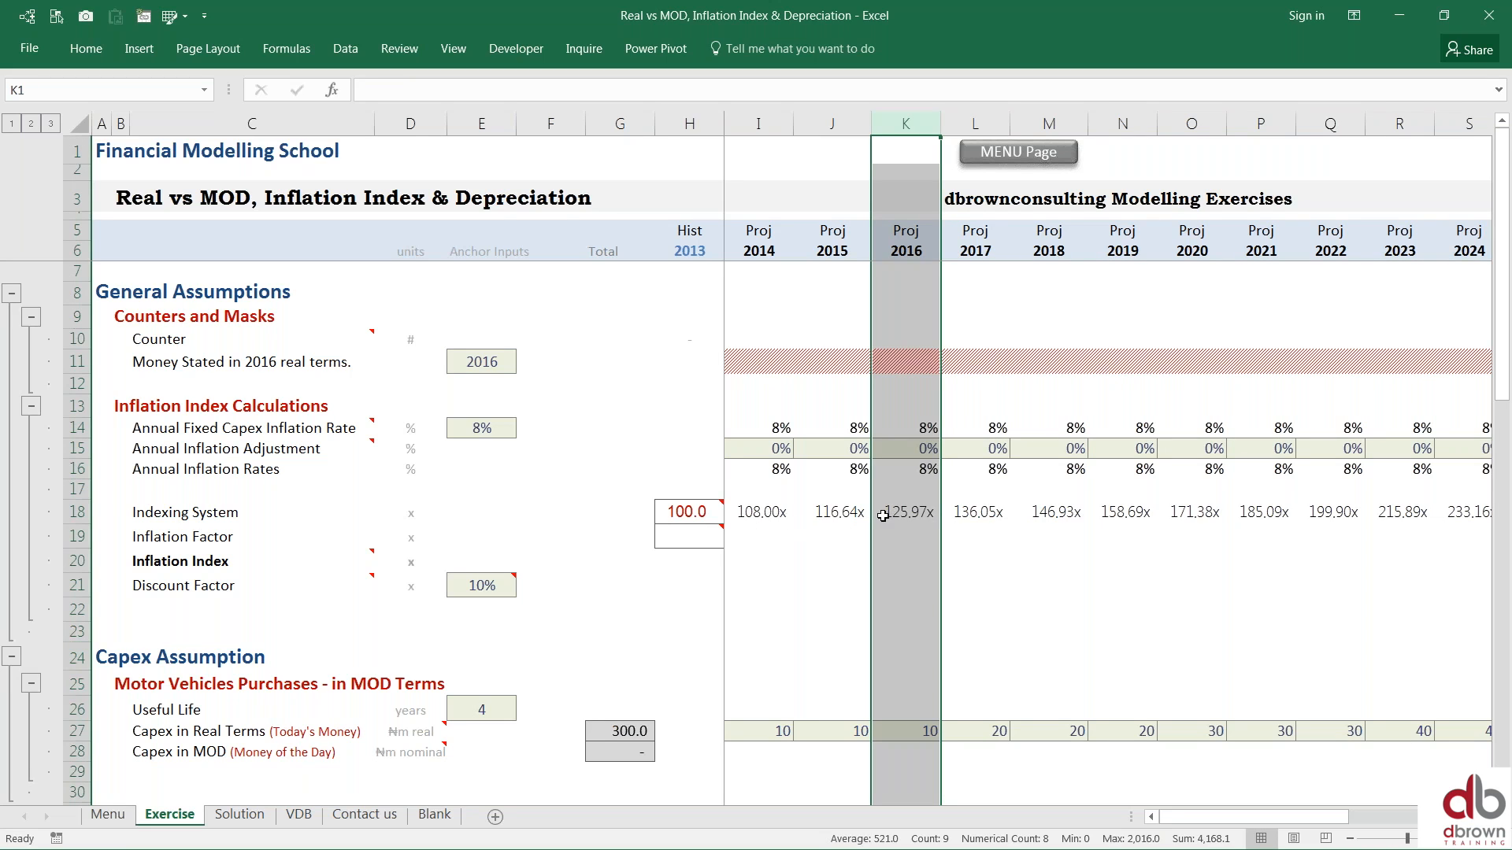
pyautogui.click(470, 364)
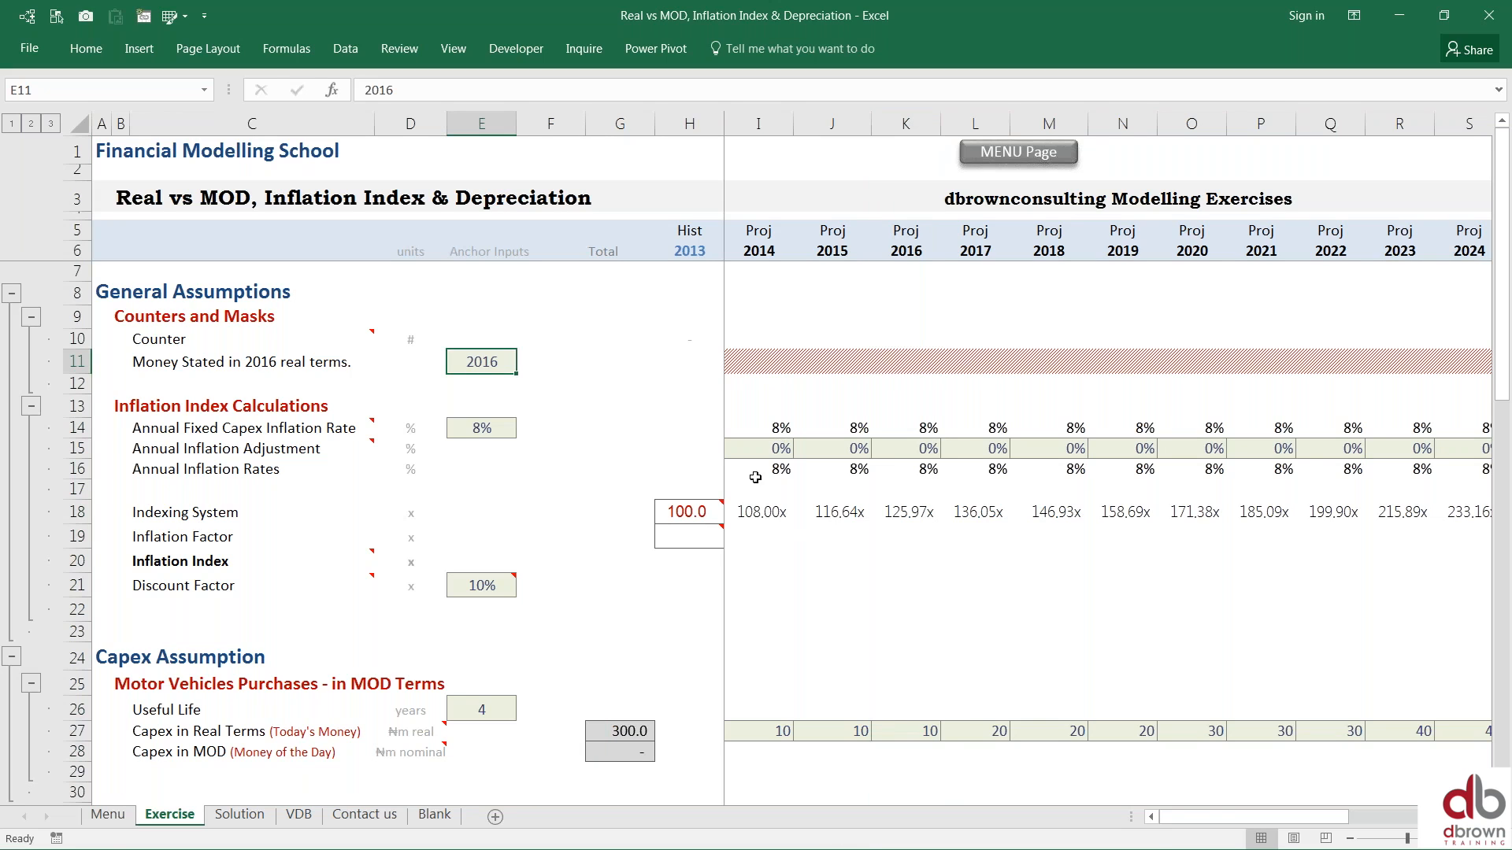
pyautogui.click(707, 505)
pyautogui.click(688, 123)
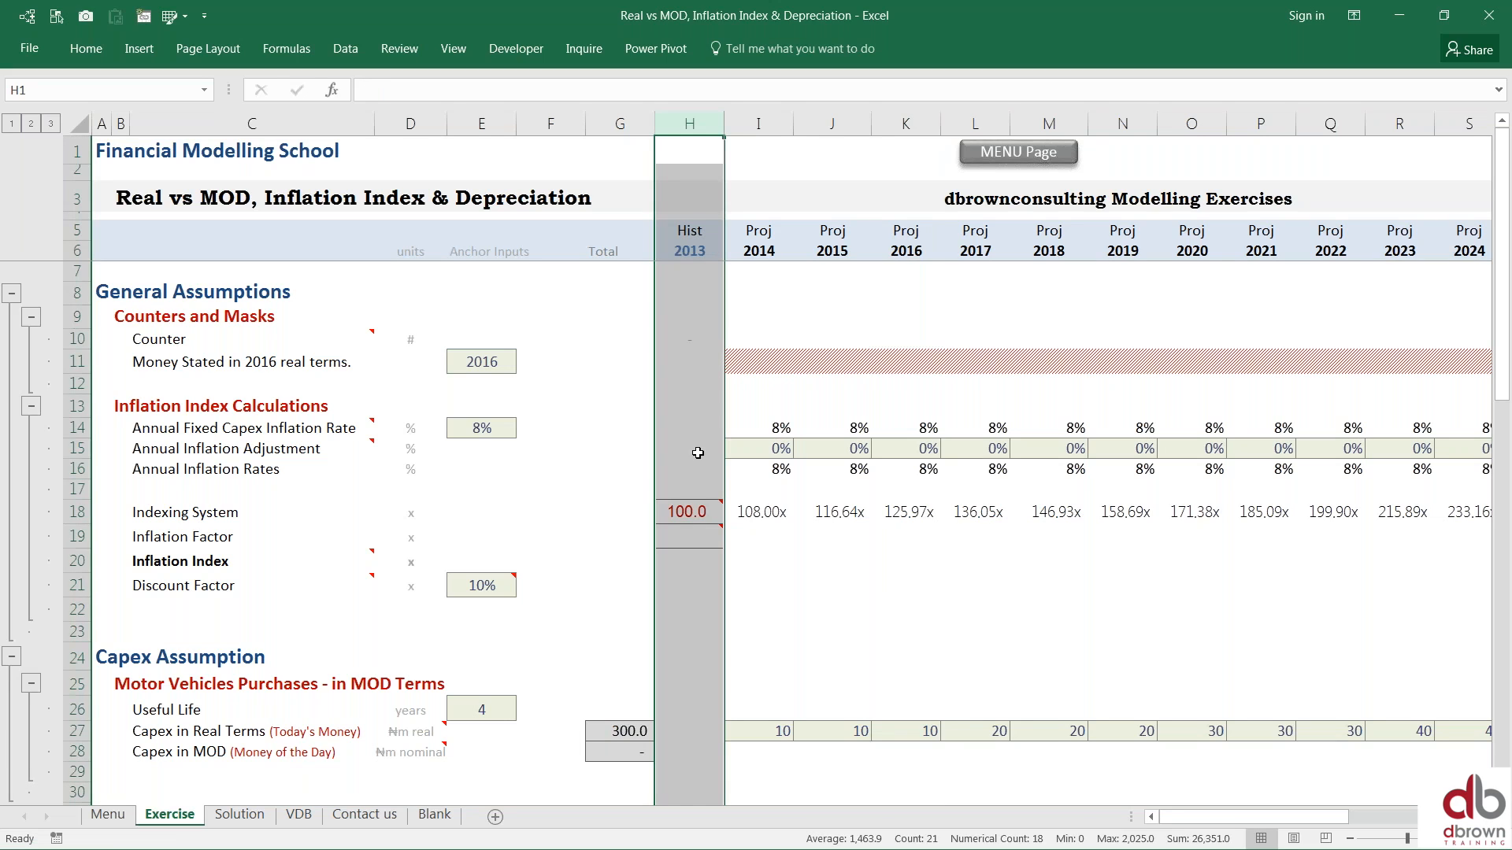
pyautogui.click(741, 540)
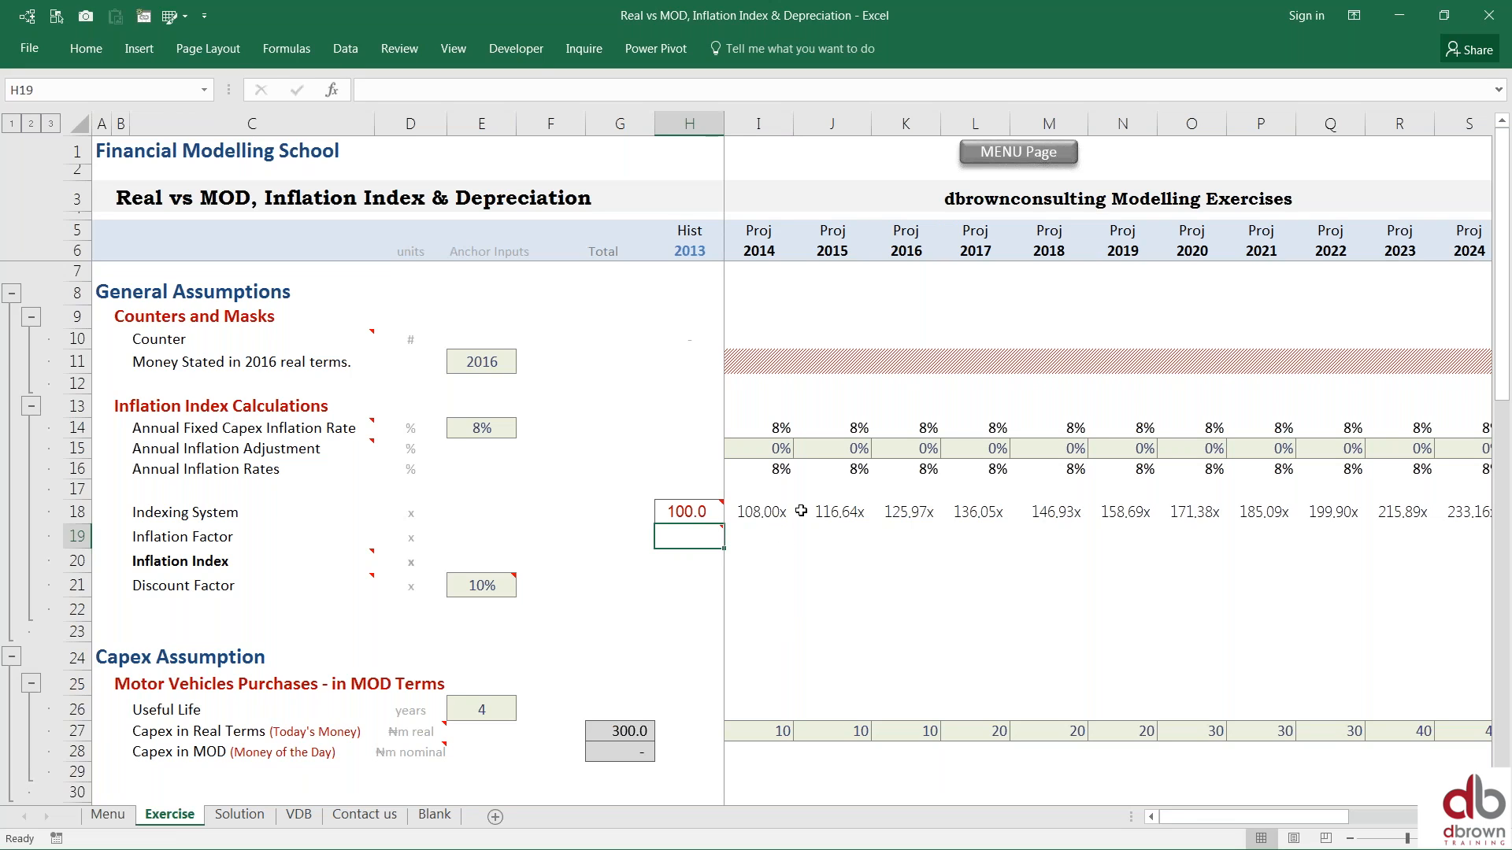
pyautogui.click(926, 512)
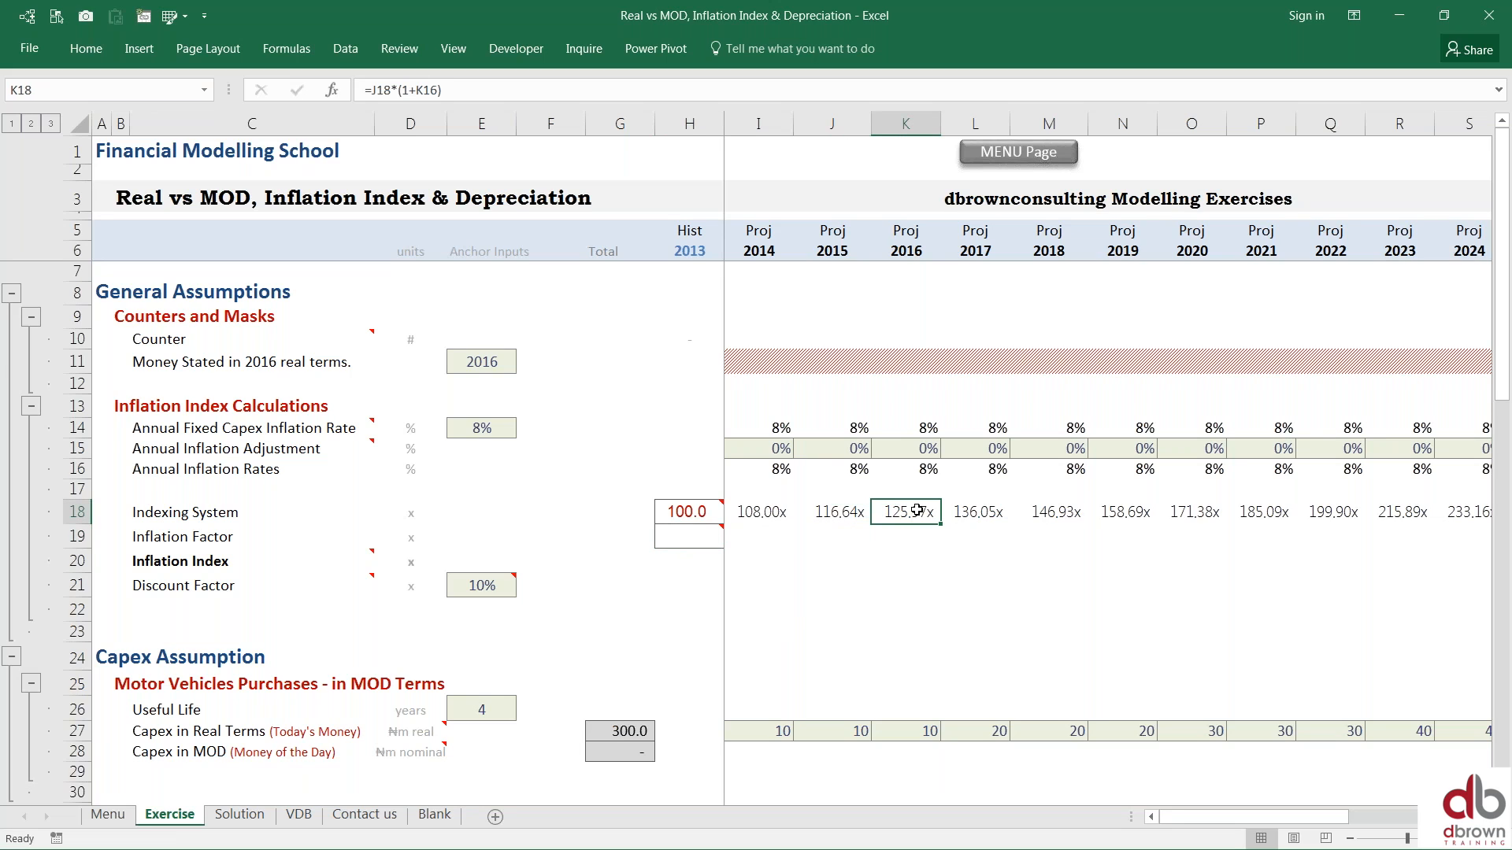
pyautogui.click(475, 361)
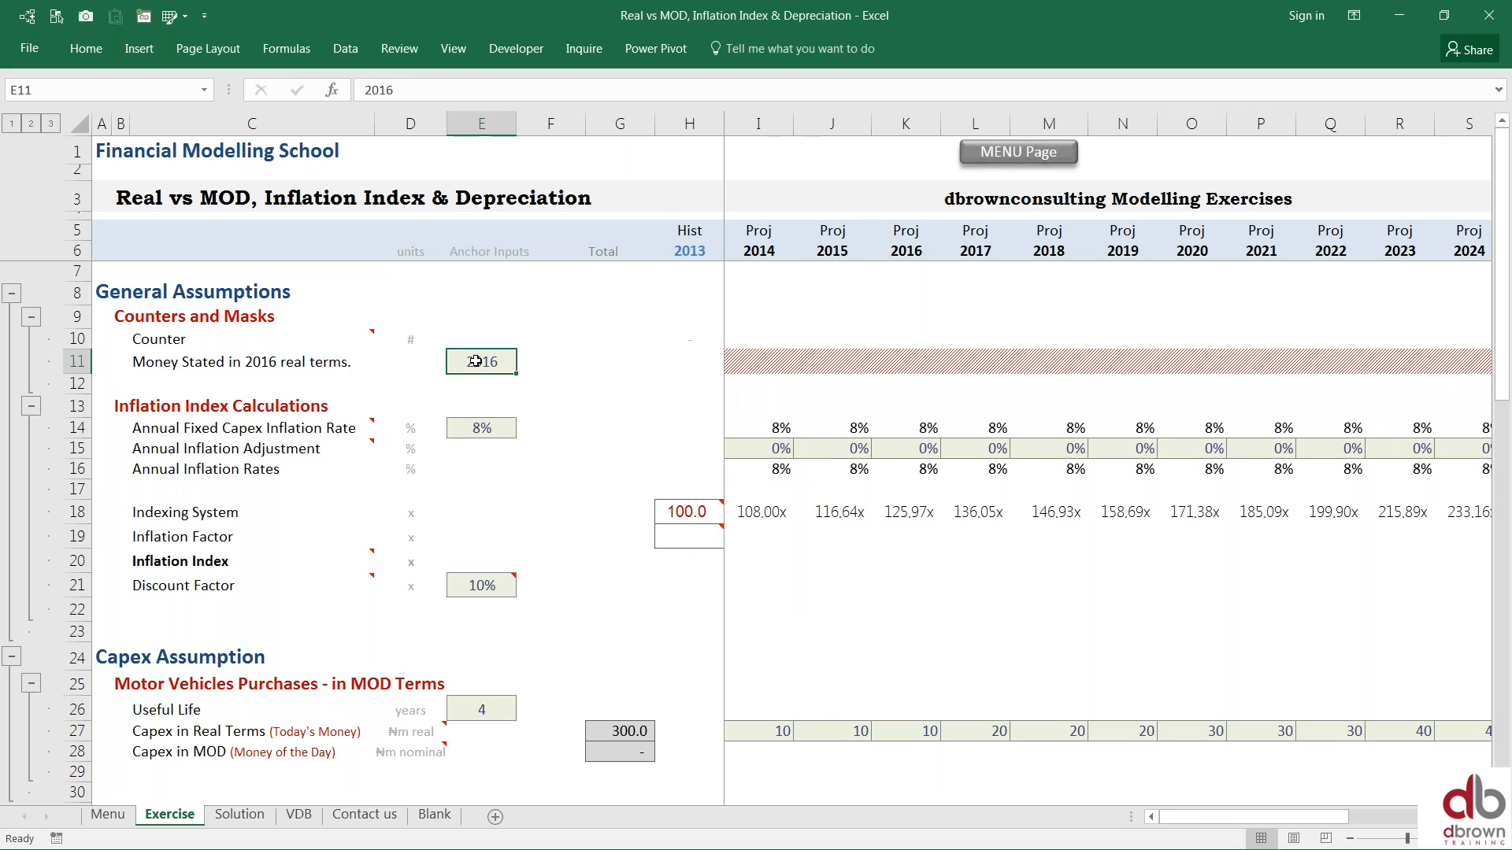
pyautogui.click(680, 537)
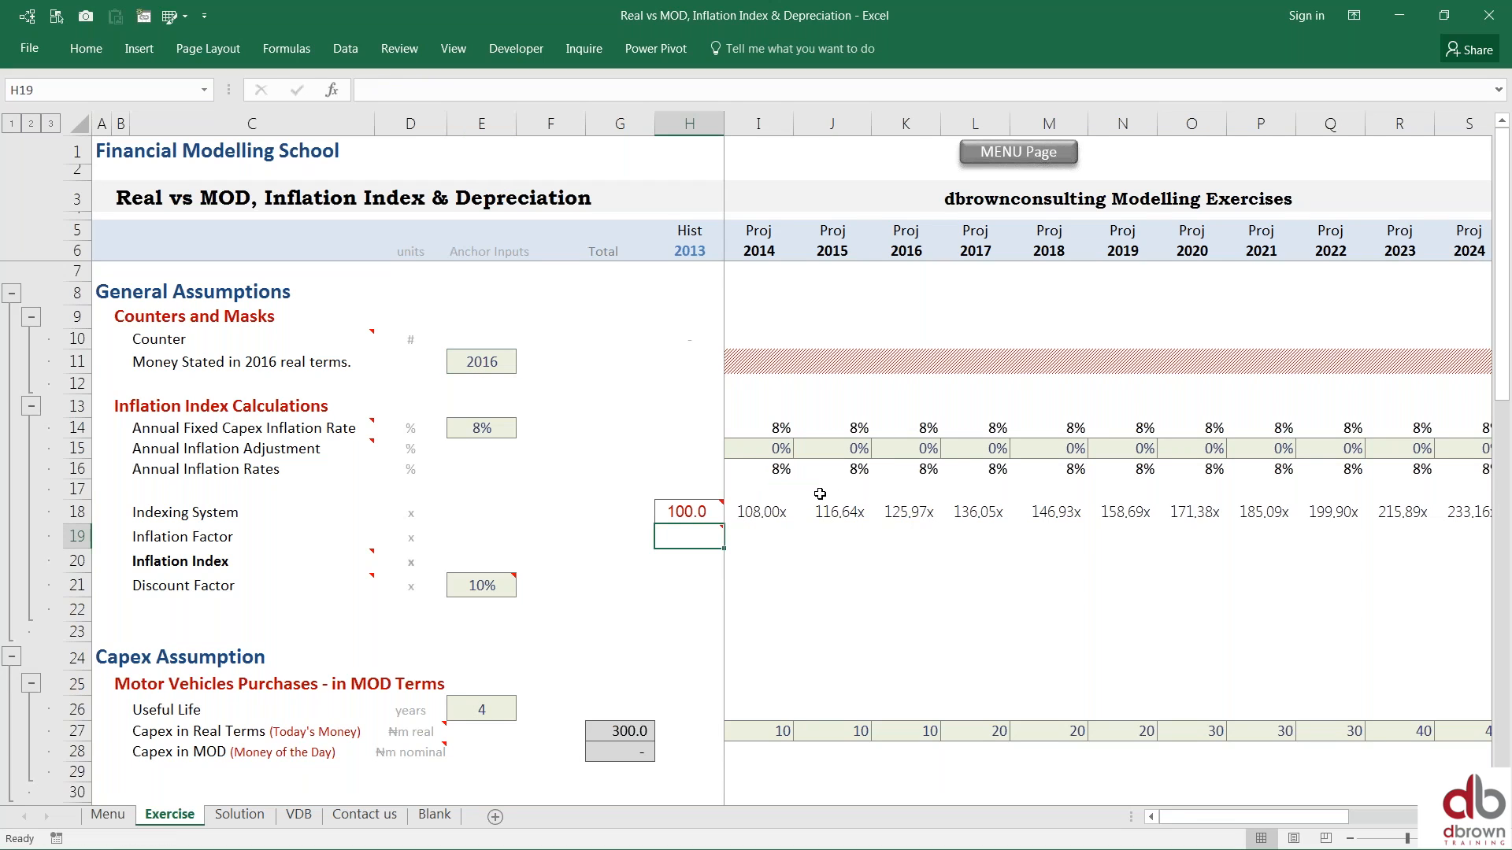
pyautogui.click(896, 513)
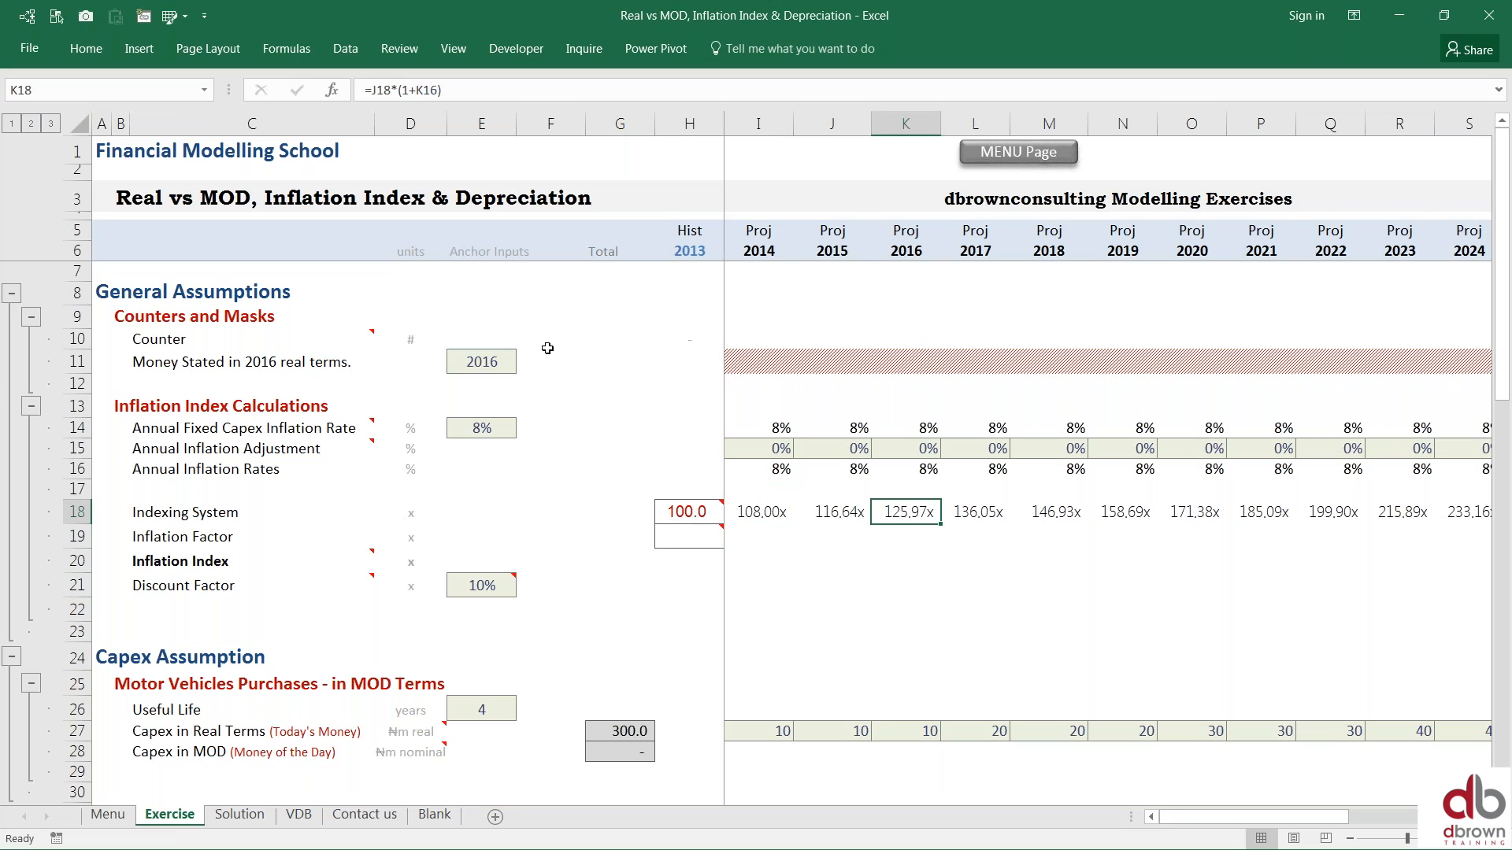
# Step: Start an INDEX function in the 2013 Inflation Factor cell H19 and bring up its argument-list choices
pyautogui.click(482, 359)
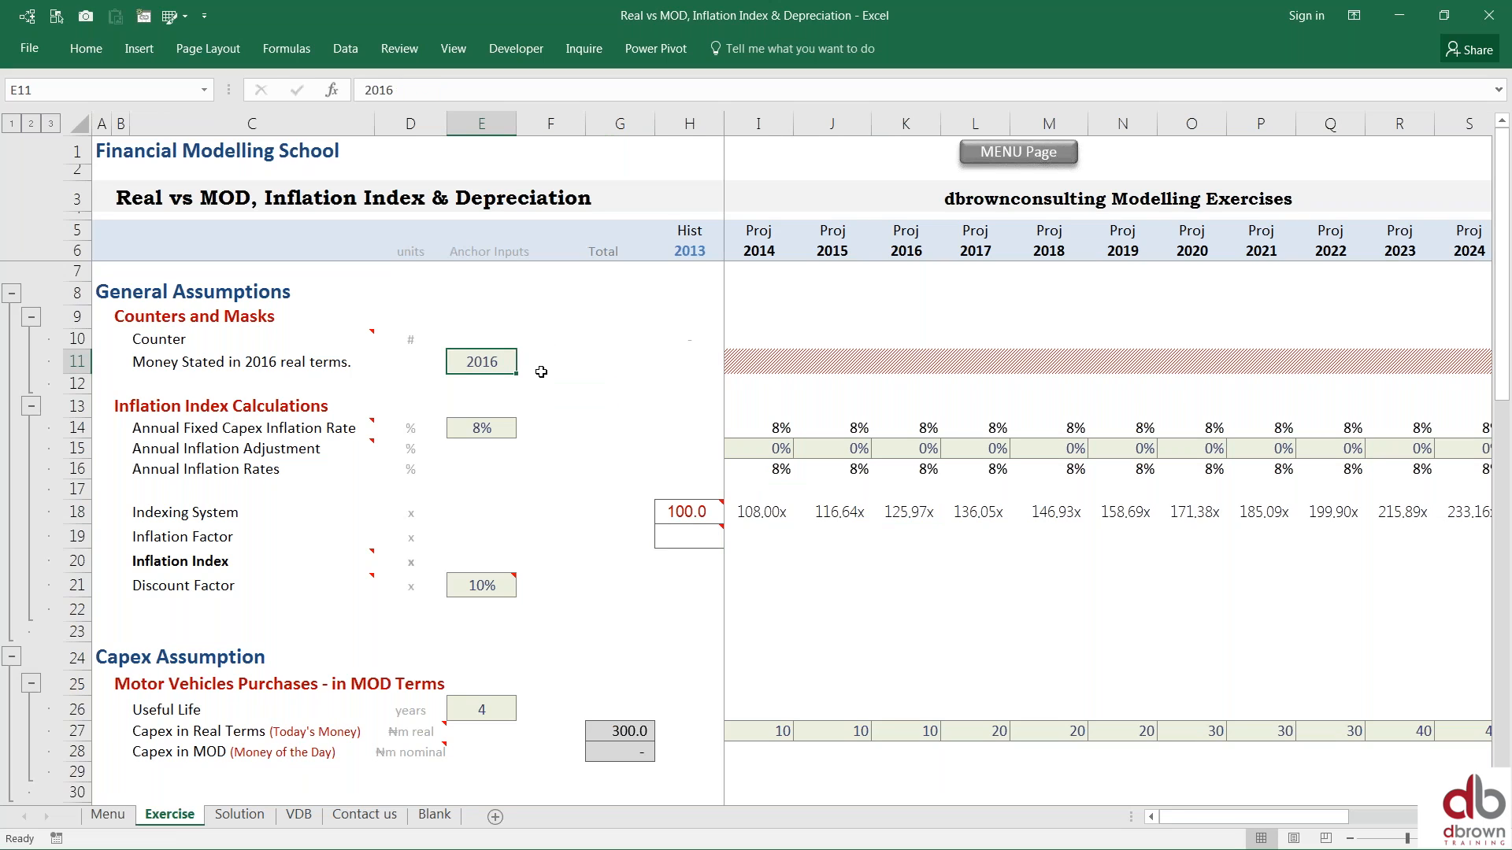
pyautogui.click(698, 532)
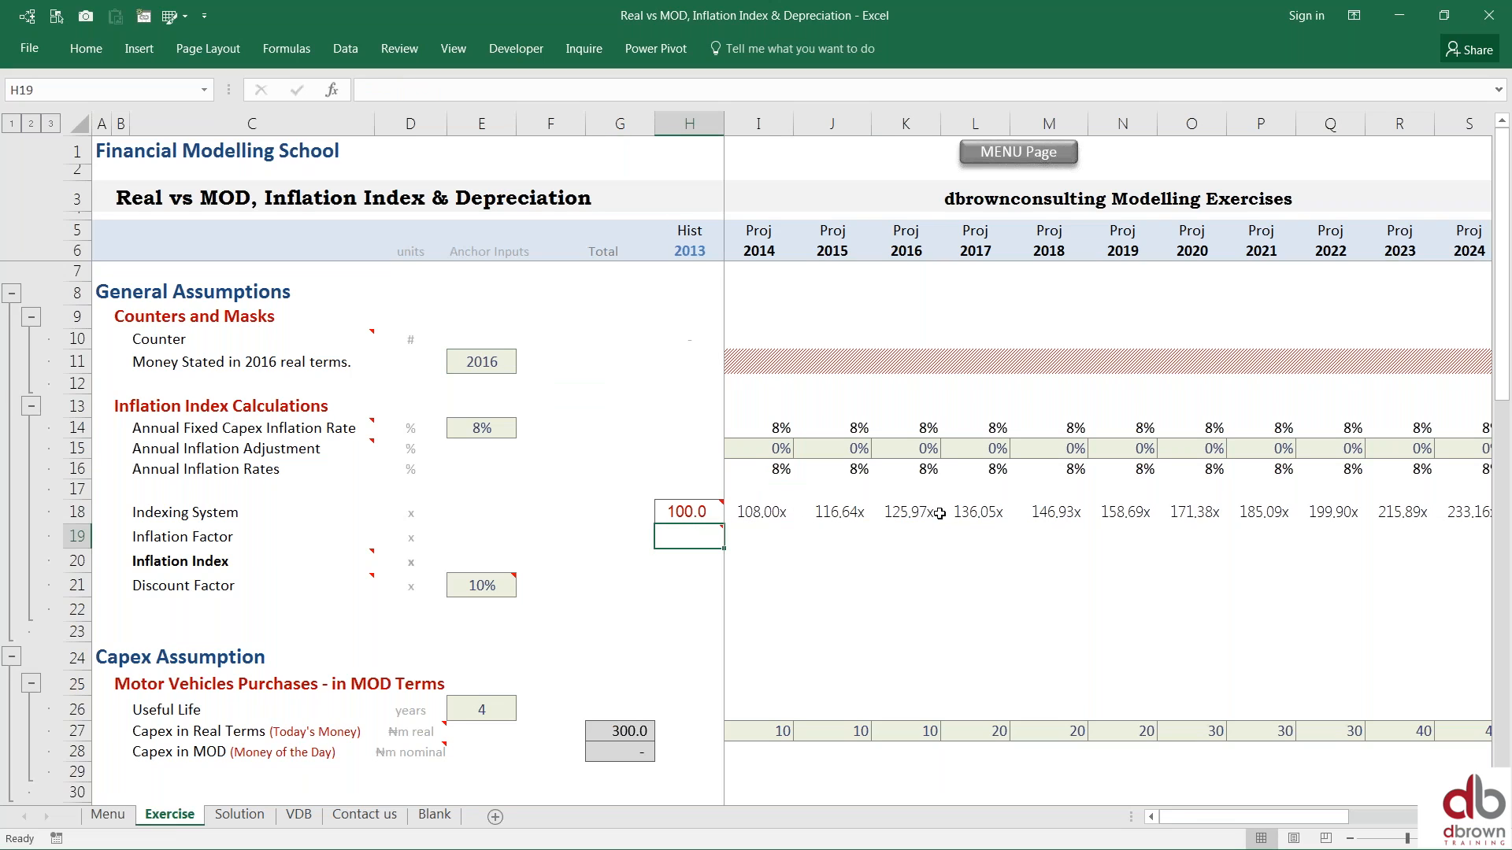
pyautogui.click(1065, 516)
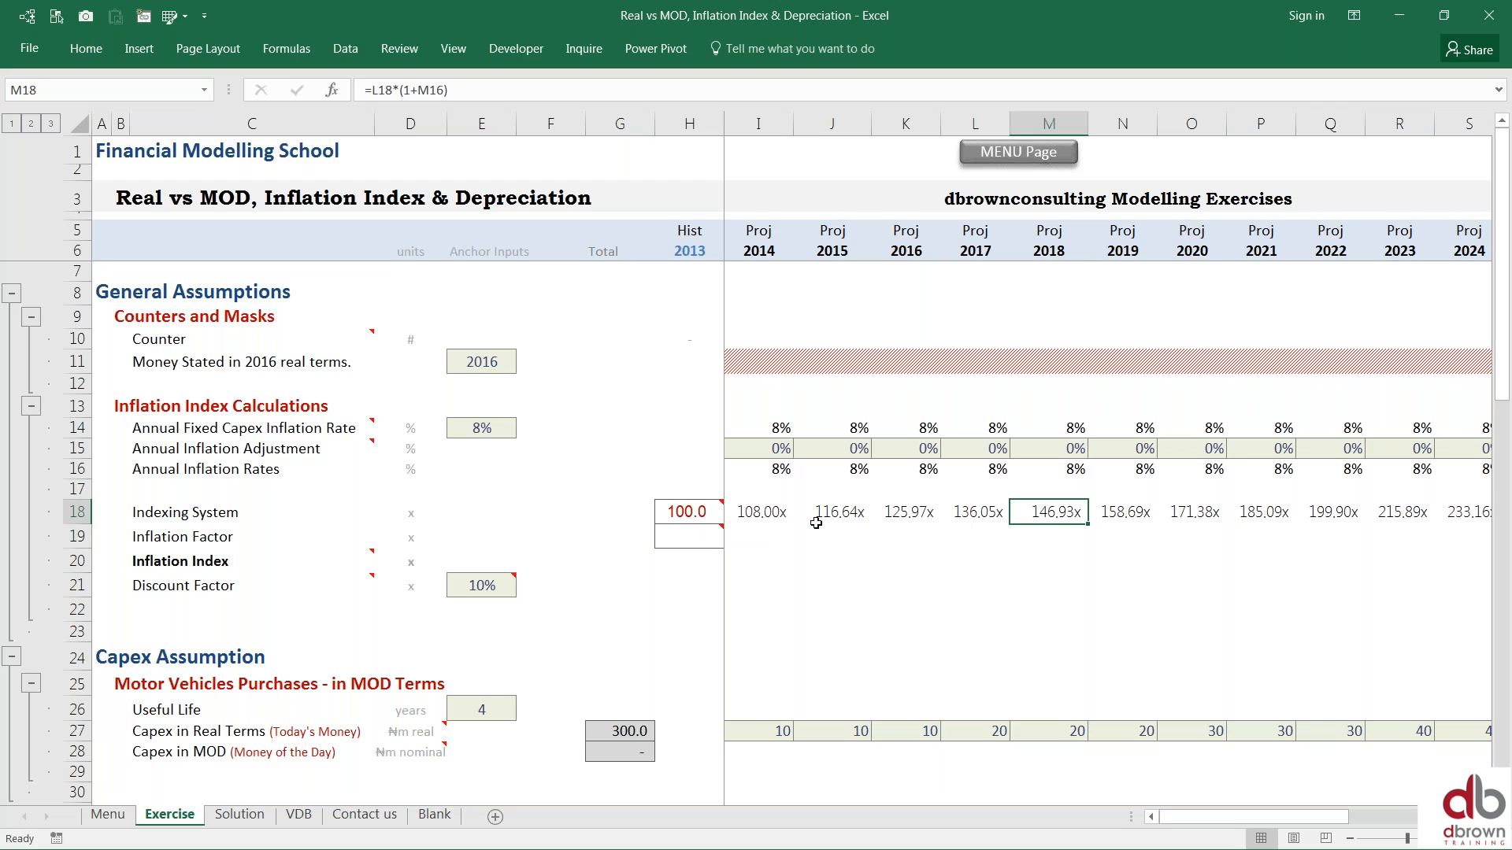
pyautogui.moveTo(682, 535)
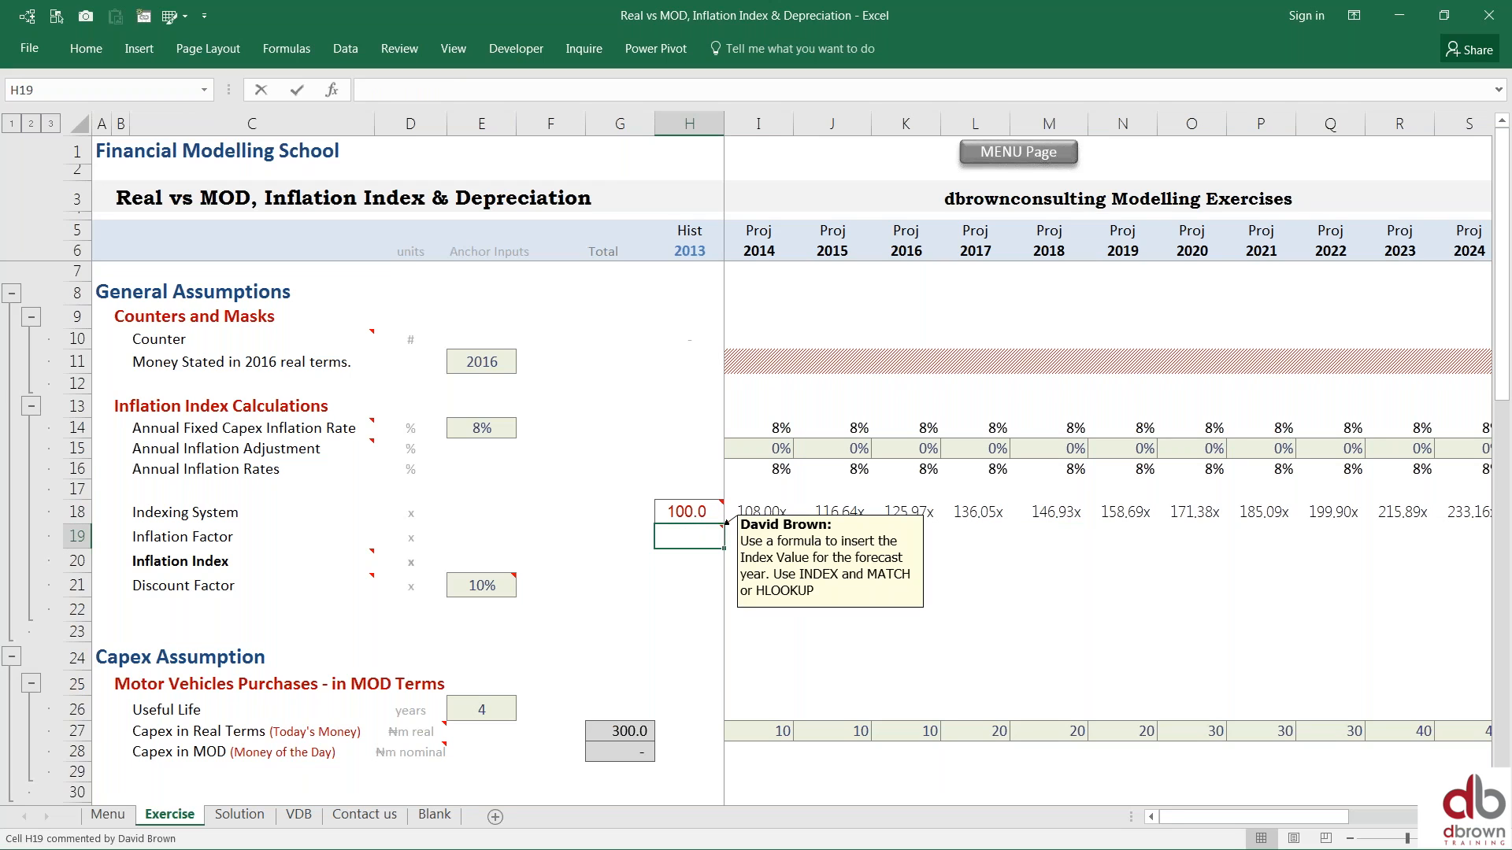
pyautogui.write('=inde')
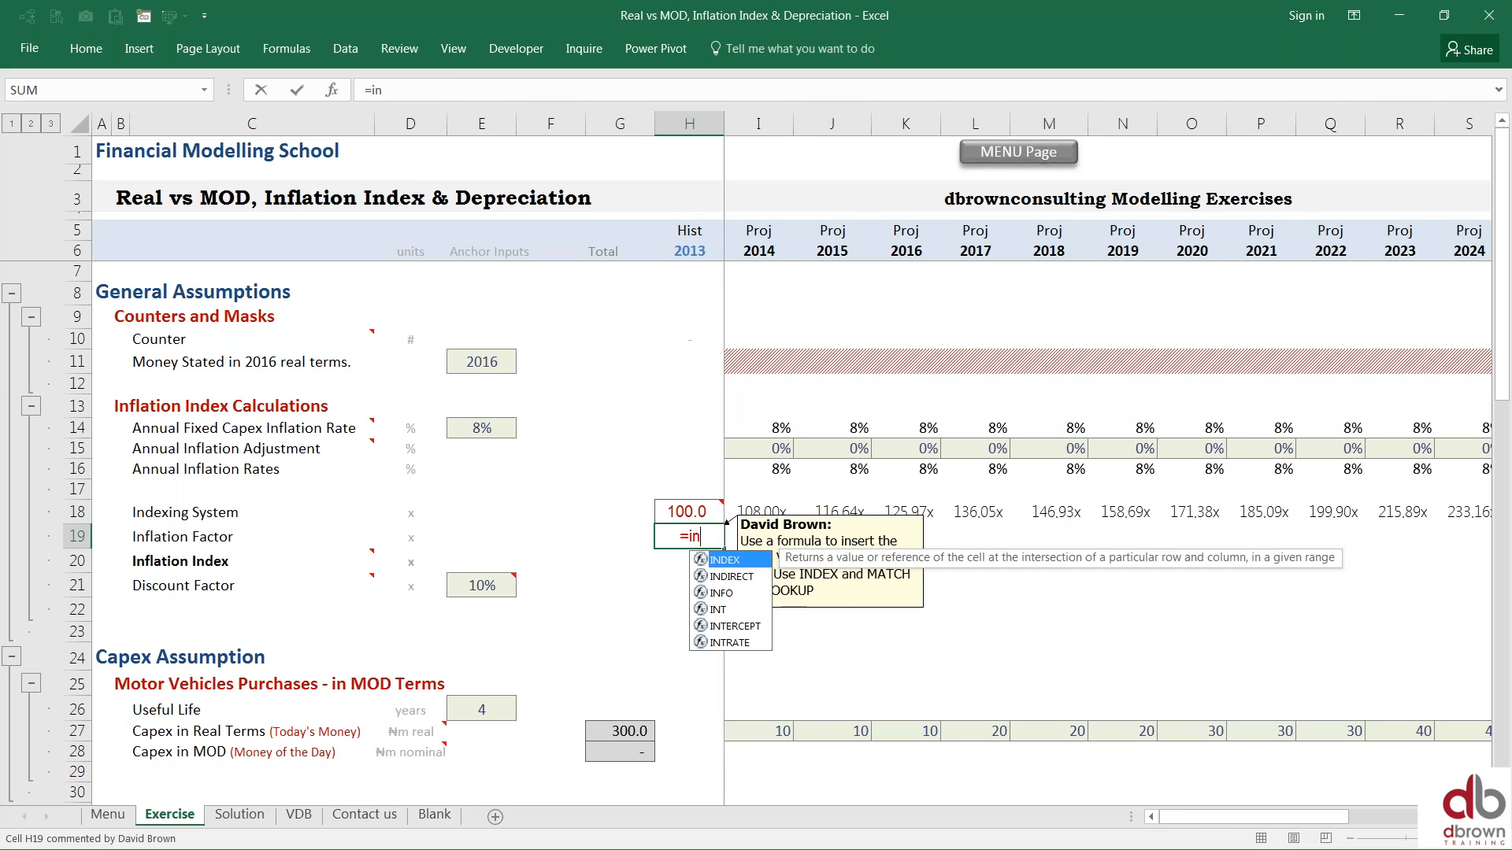
pyautogui.press('Tab')
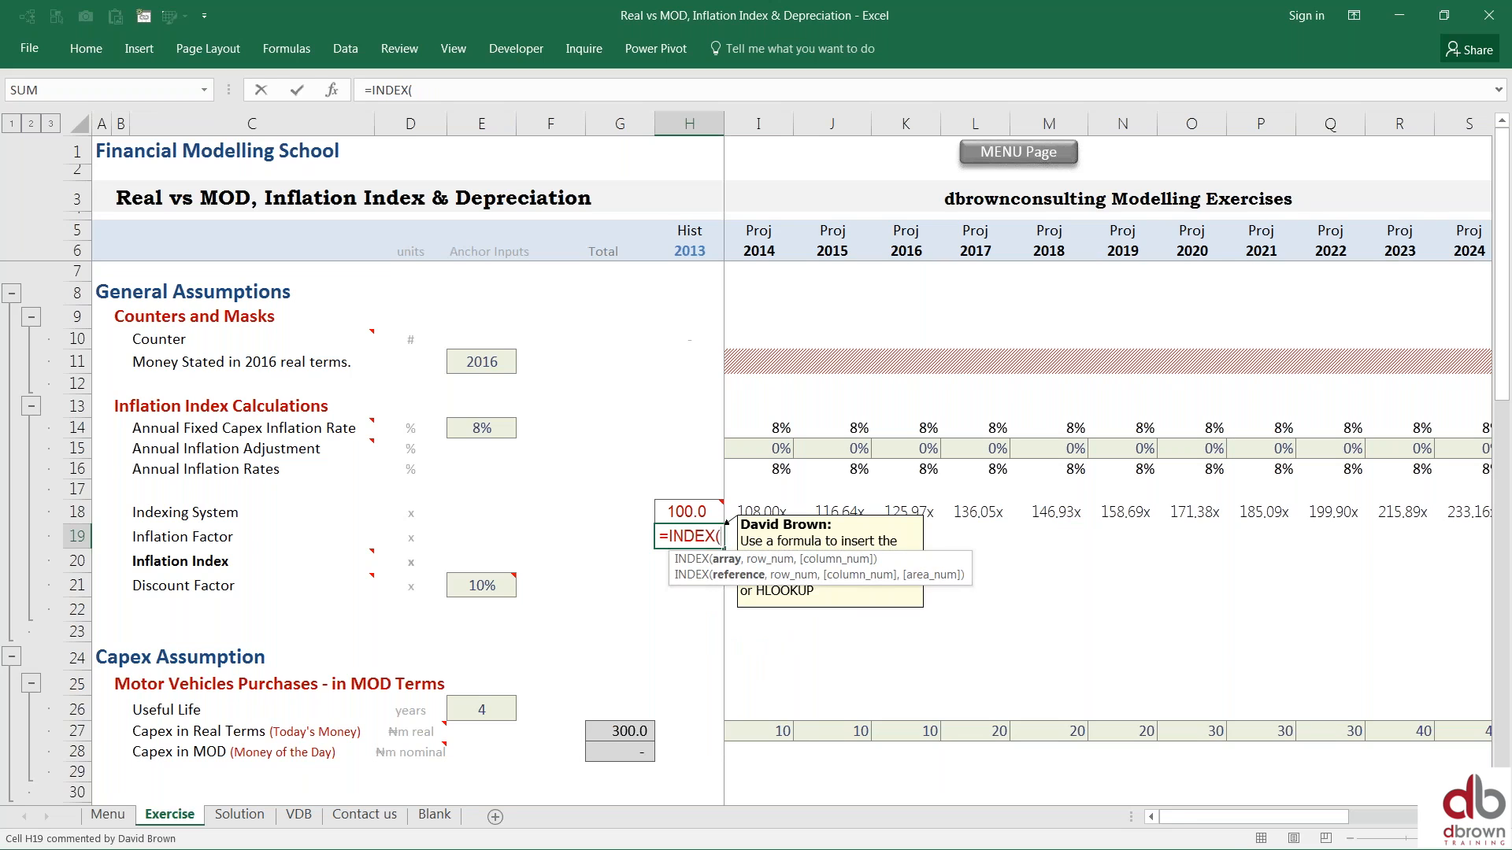
pyautogui.hotkey('ctrl', 'a')
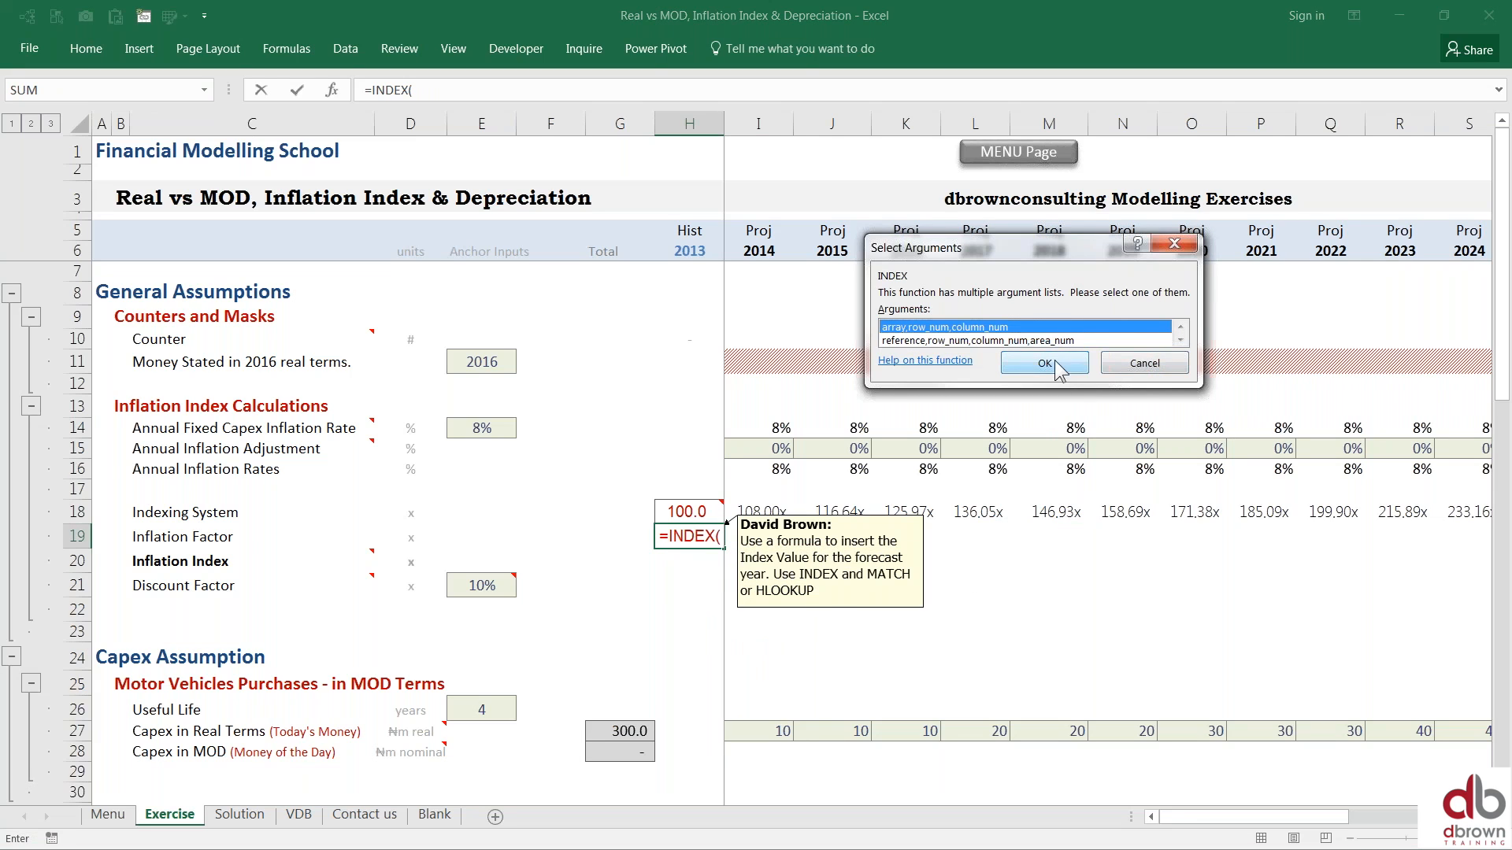
# Step: Choose the array,row_num,column_num form of INDEX and move the arguments dialog clear of the Indexing System row
pyautogui.click(958, 340)
pyautogui.click(956, 327)
pyautogui.click(954, 340)
pyautogui.click(954, 326)
pyautogui.click(957, 340)
pyautogui.click(959, 328)
pyautogui.click(1047, 364)
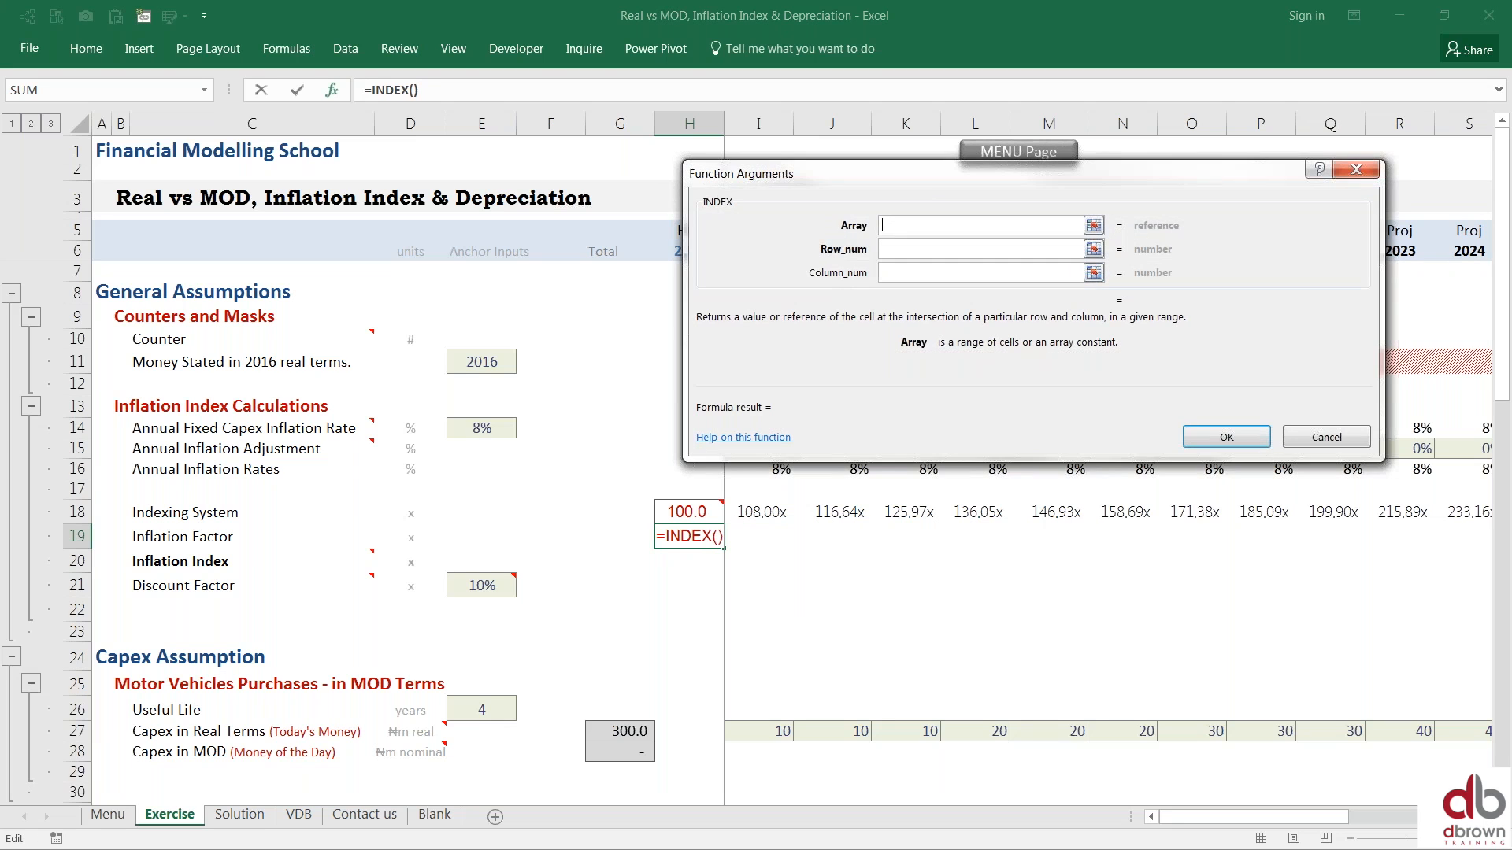
pyautogui.moveTo(964, 173); pyautogui.dragTo(1037, 563)
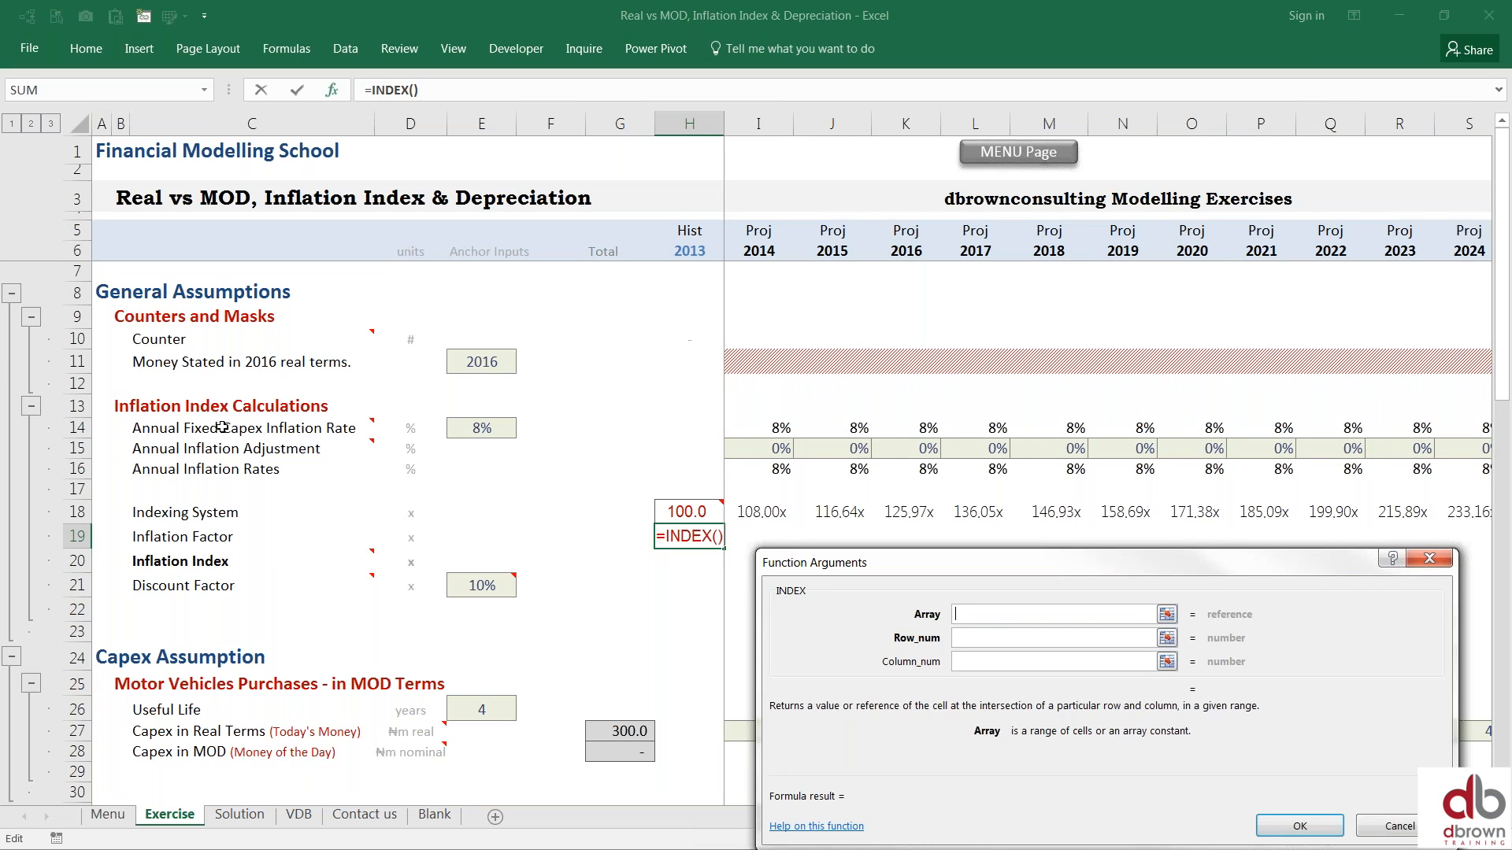
# Step: Try INDEX on the example array C14:E16 with row number 2 and column number 1
pyautogui.moveTo(222, 428); pyautogui.dragTo(462, 462)
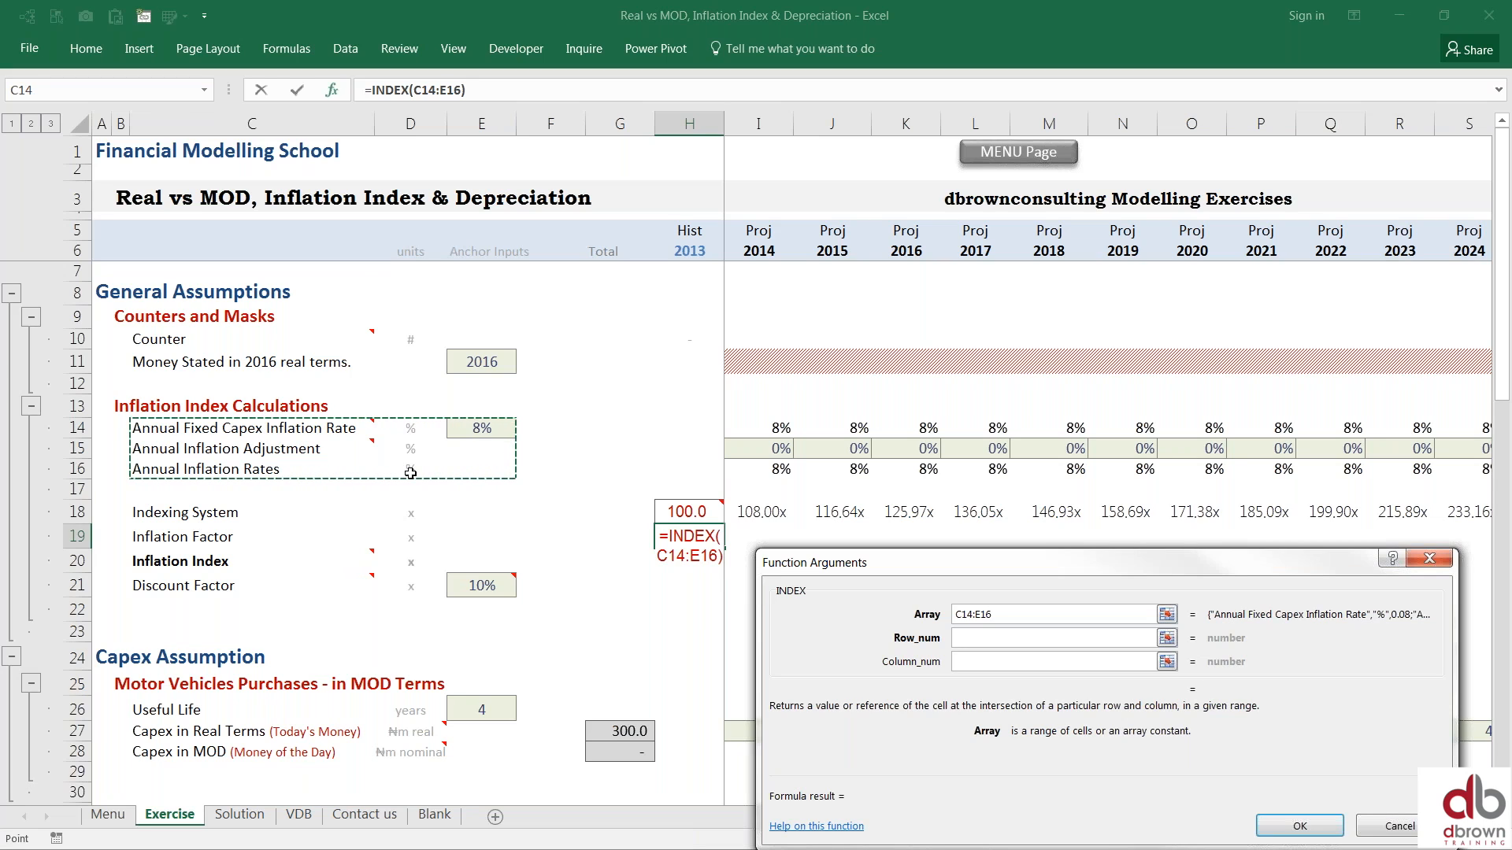
pyautogui.click(992, 639)
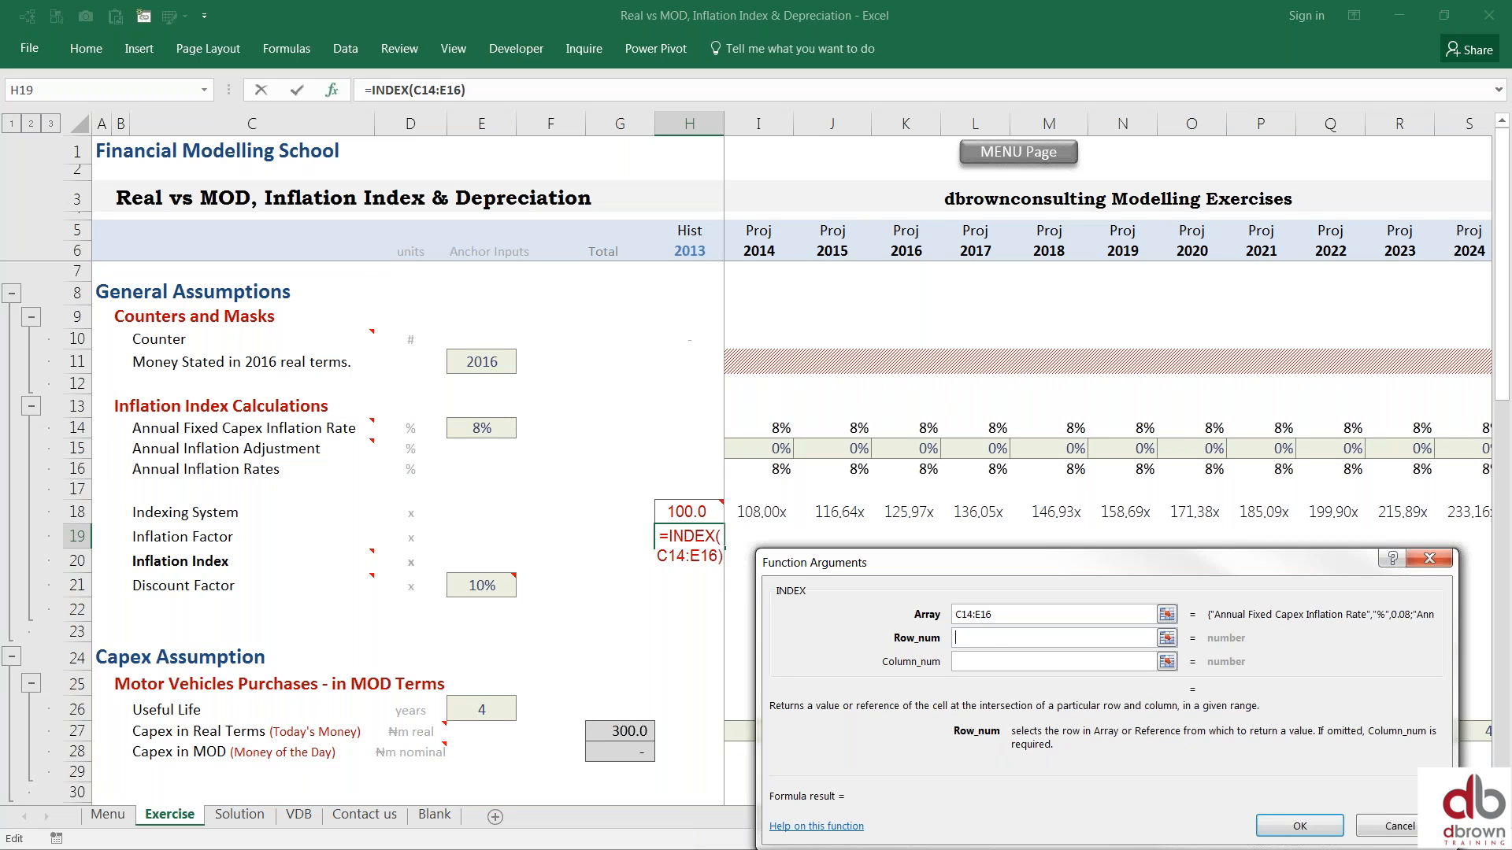
pyautogui.write('2')
pyautogui.click(956, 661)
pyautogui.write('1')
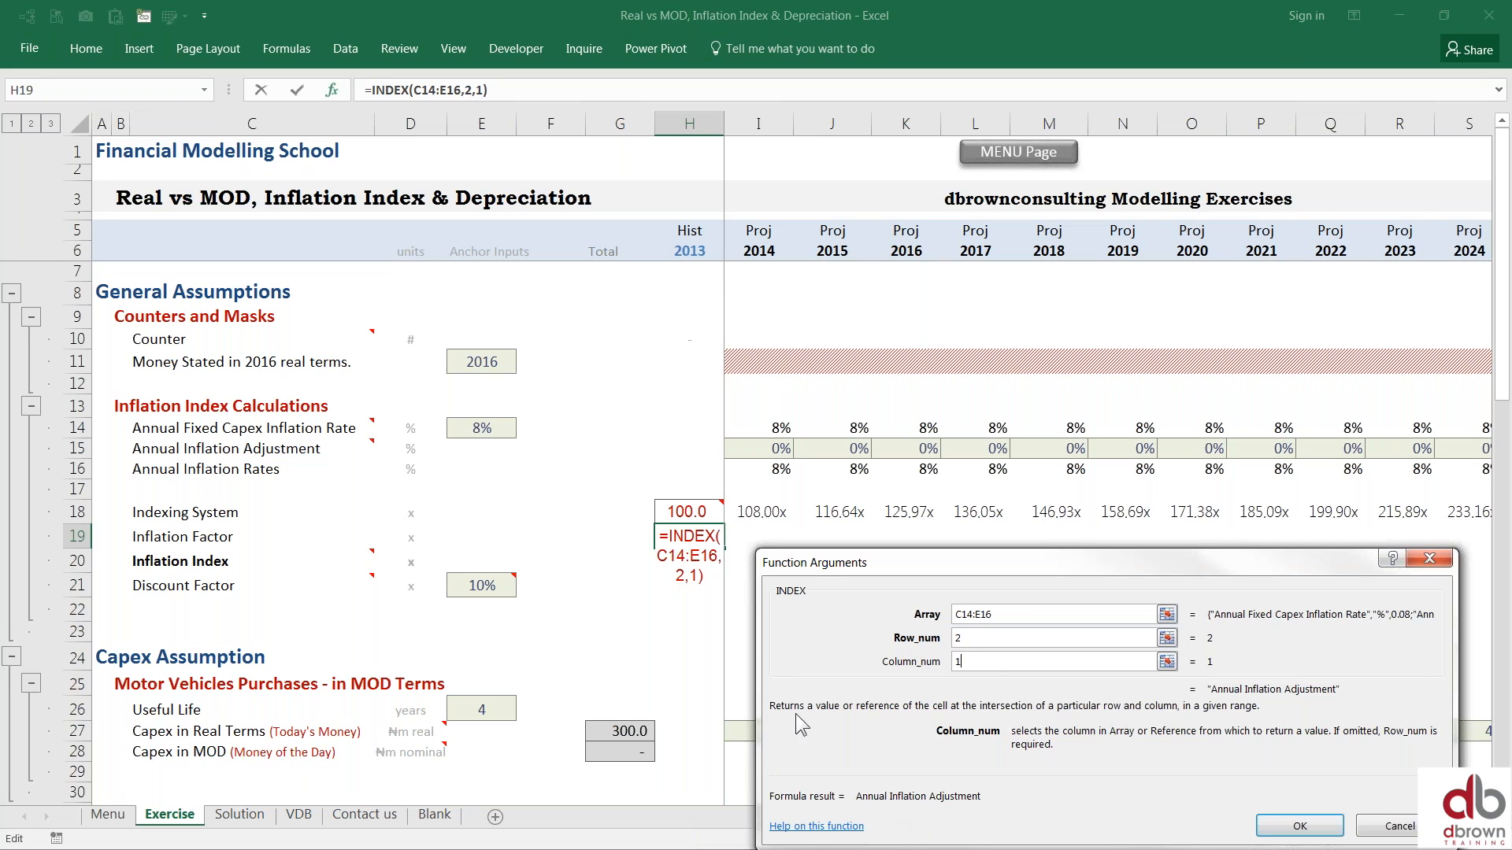
# Step: Clear the example array, row number and column number from the INDEX arguments
pyautogui.click(965, 637)
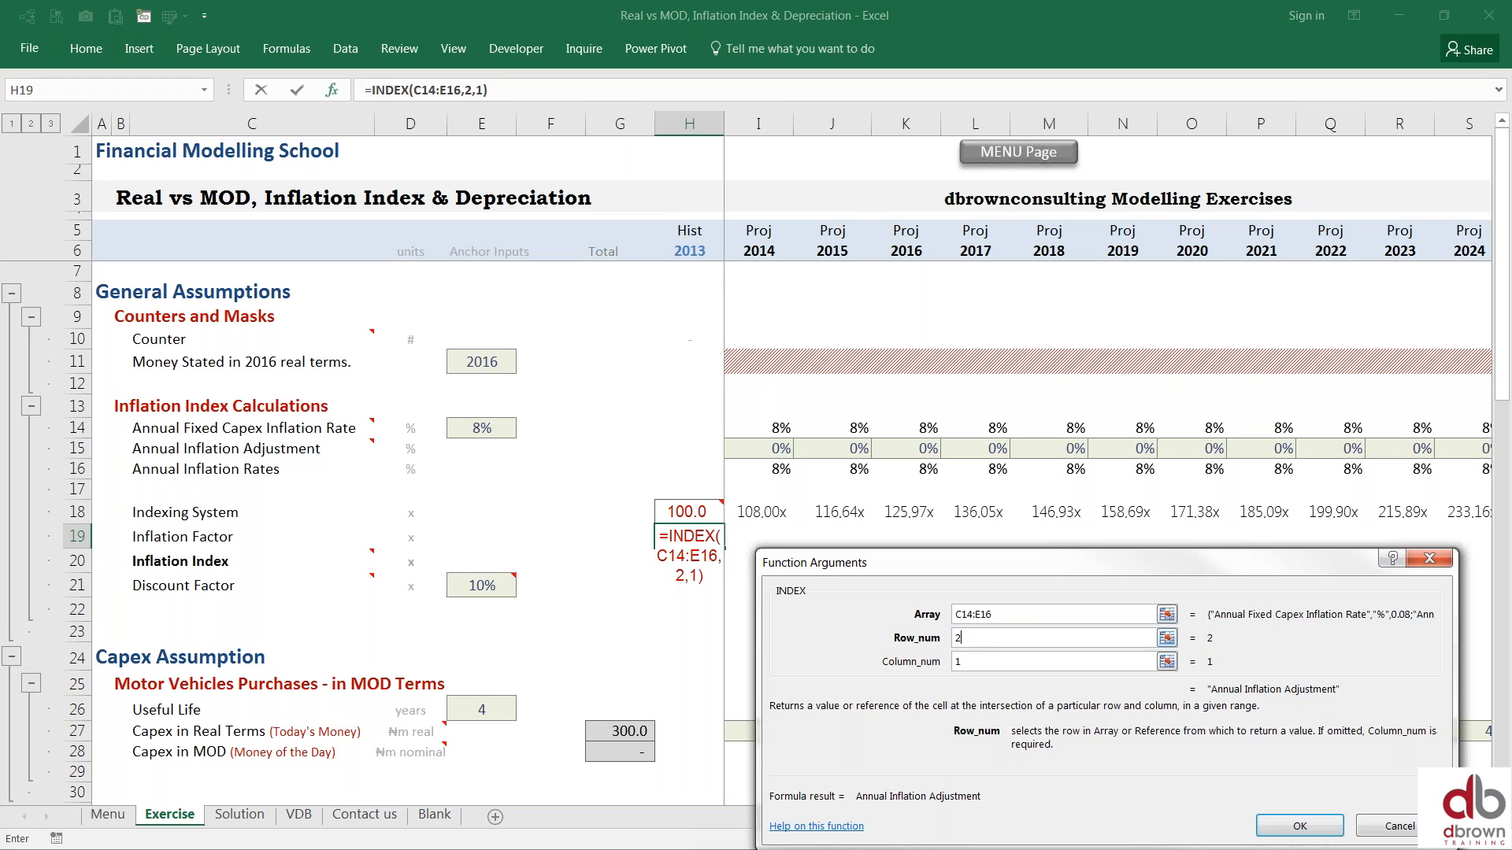
pyautogui.press('BackSpace')
pyautogui.press('Tab')
pyautogui.press('BackSpace')
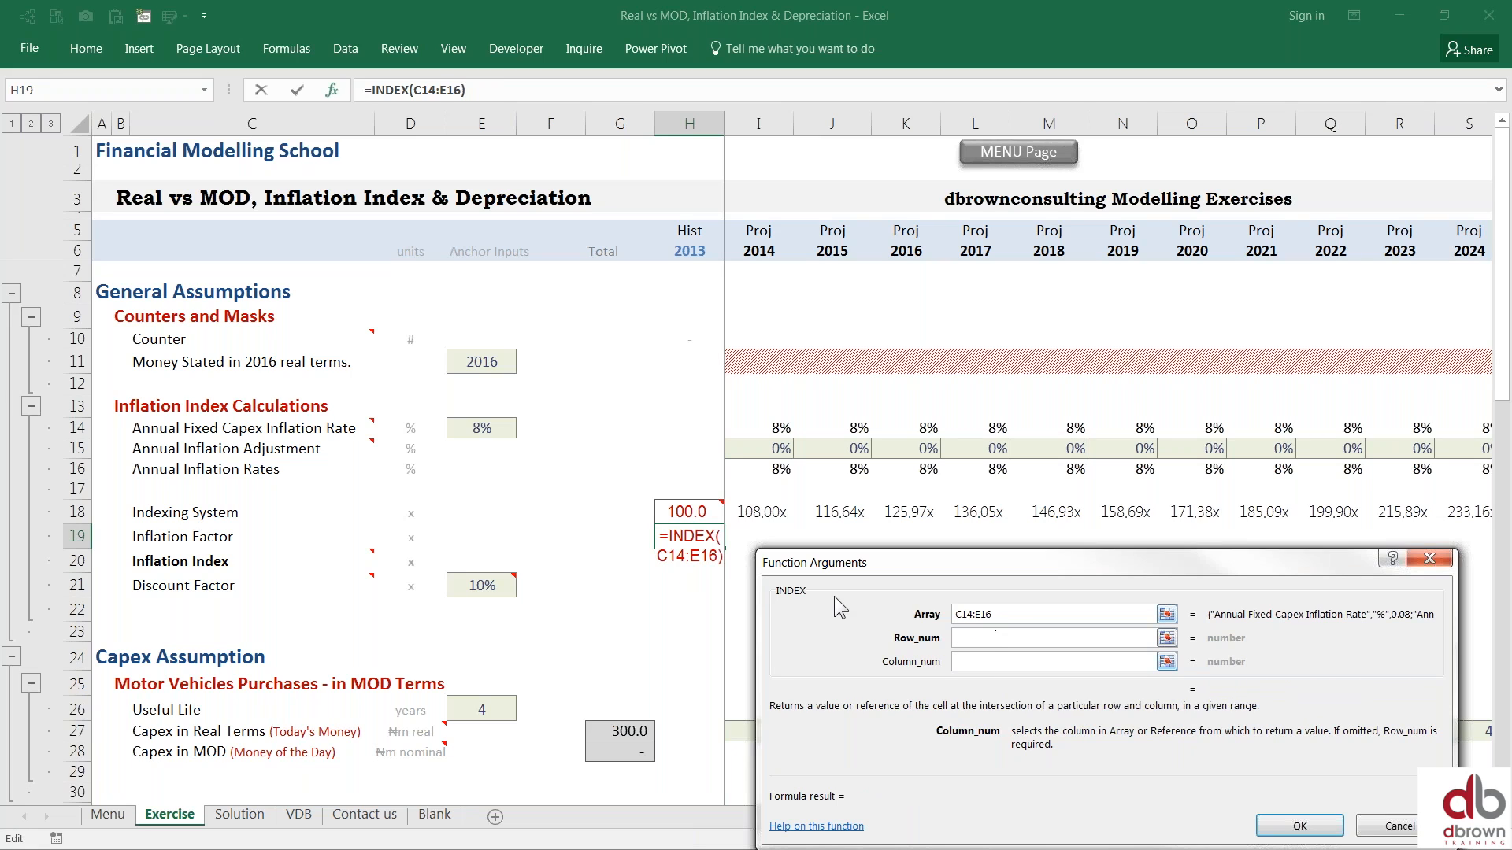
pyautogui.hotkey('shift', 'Tab')
pyautogui.hotkey('shift', 'Tab')
pyautogui.press('BackSpace')
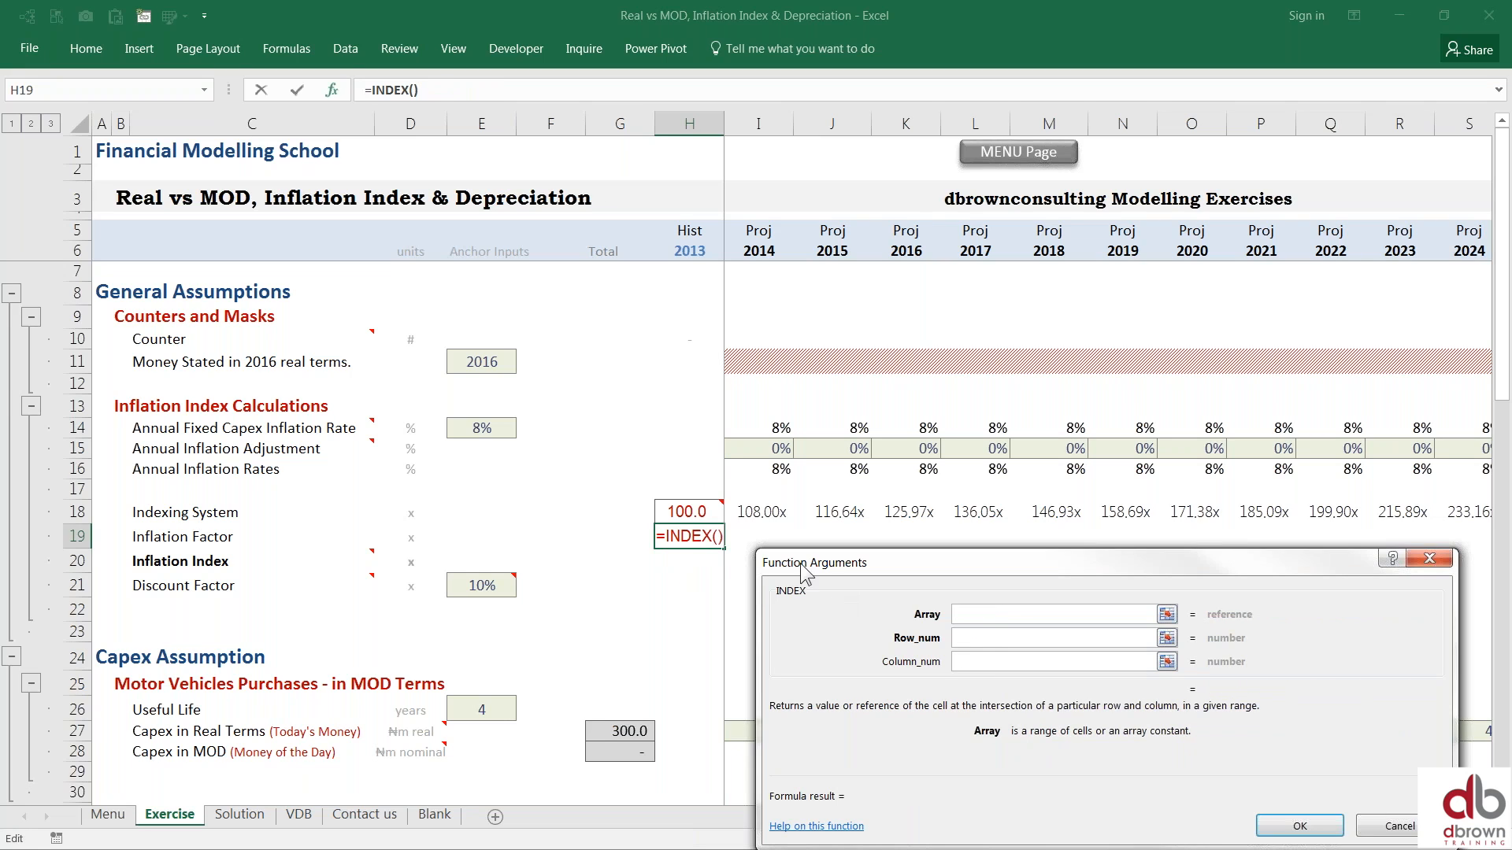
# Step: Set the INDEX array to the Indexing System values I18:T18 and the row number to 1
pyautogui.click(740, 511)
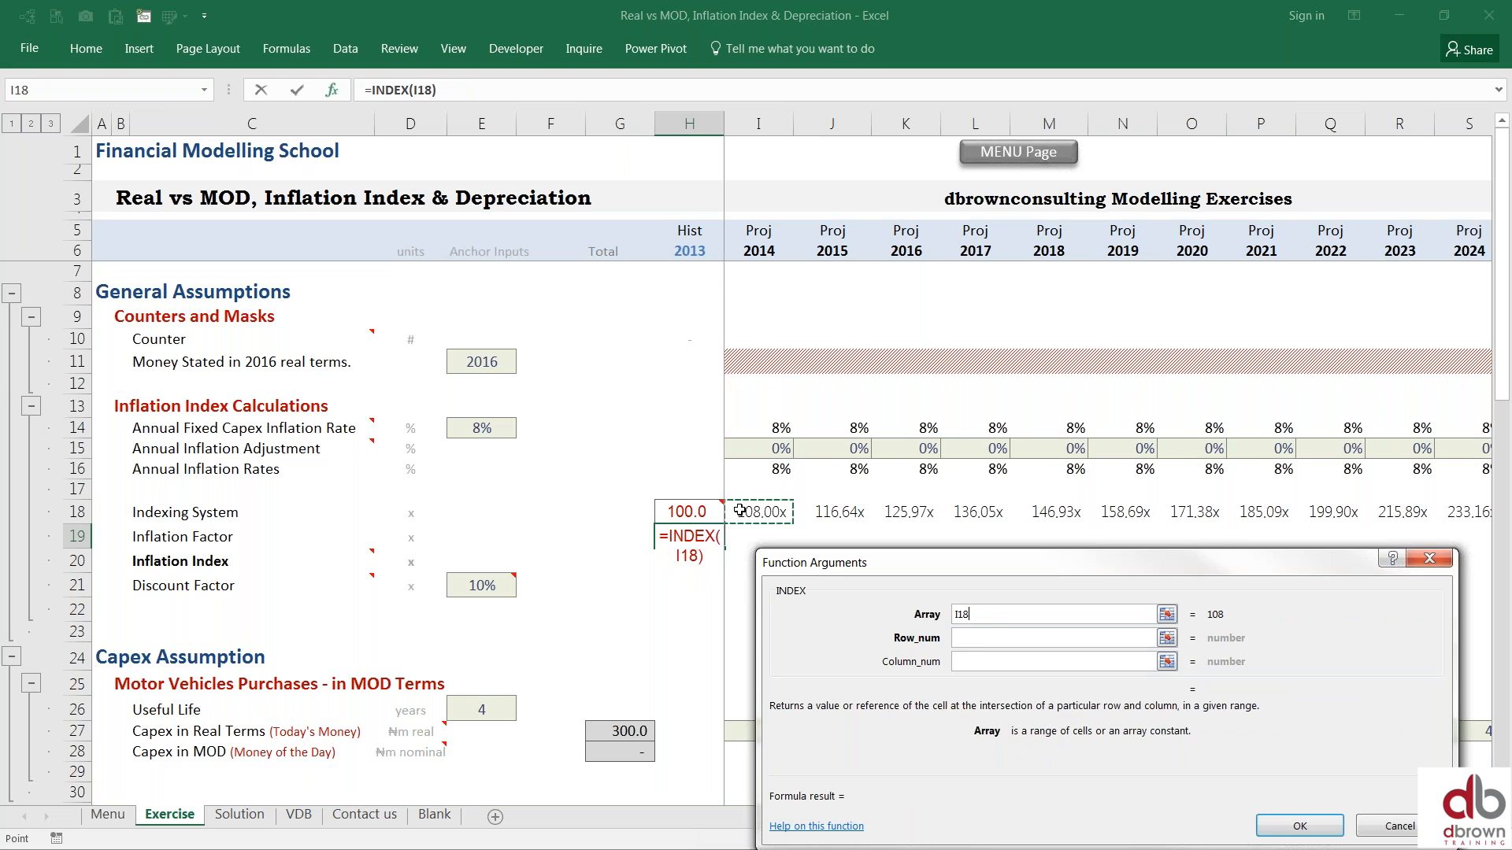
pyautogui.hotkey('ctrl', 'shift', 'Right')
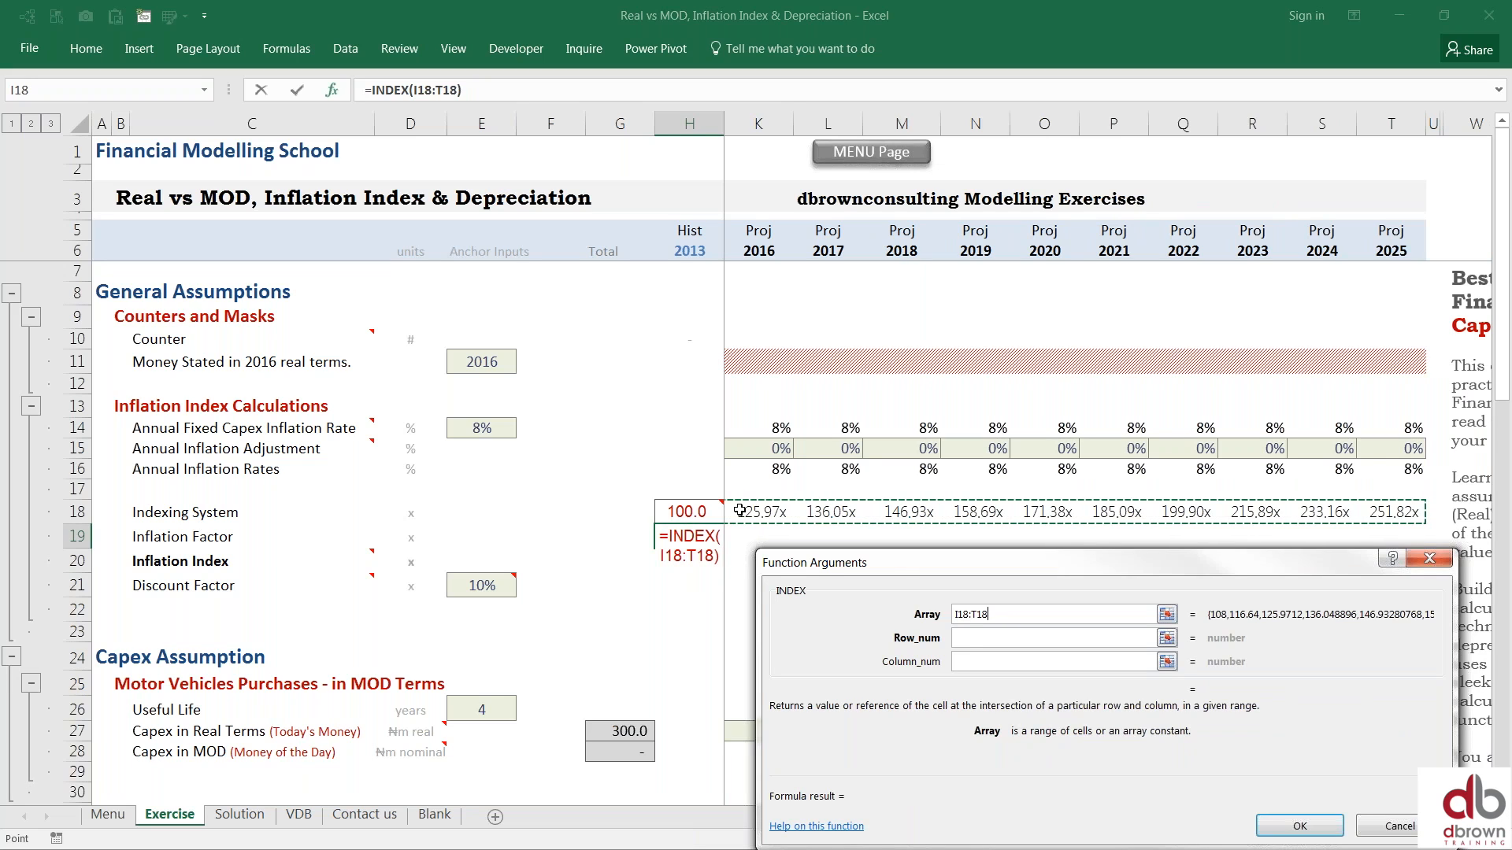
pyautogui.press('Tab')
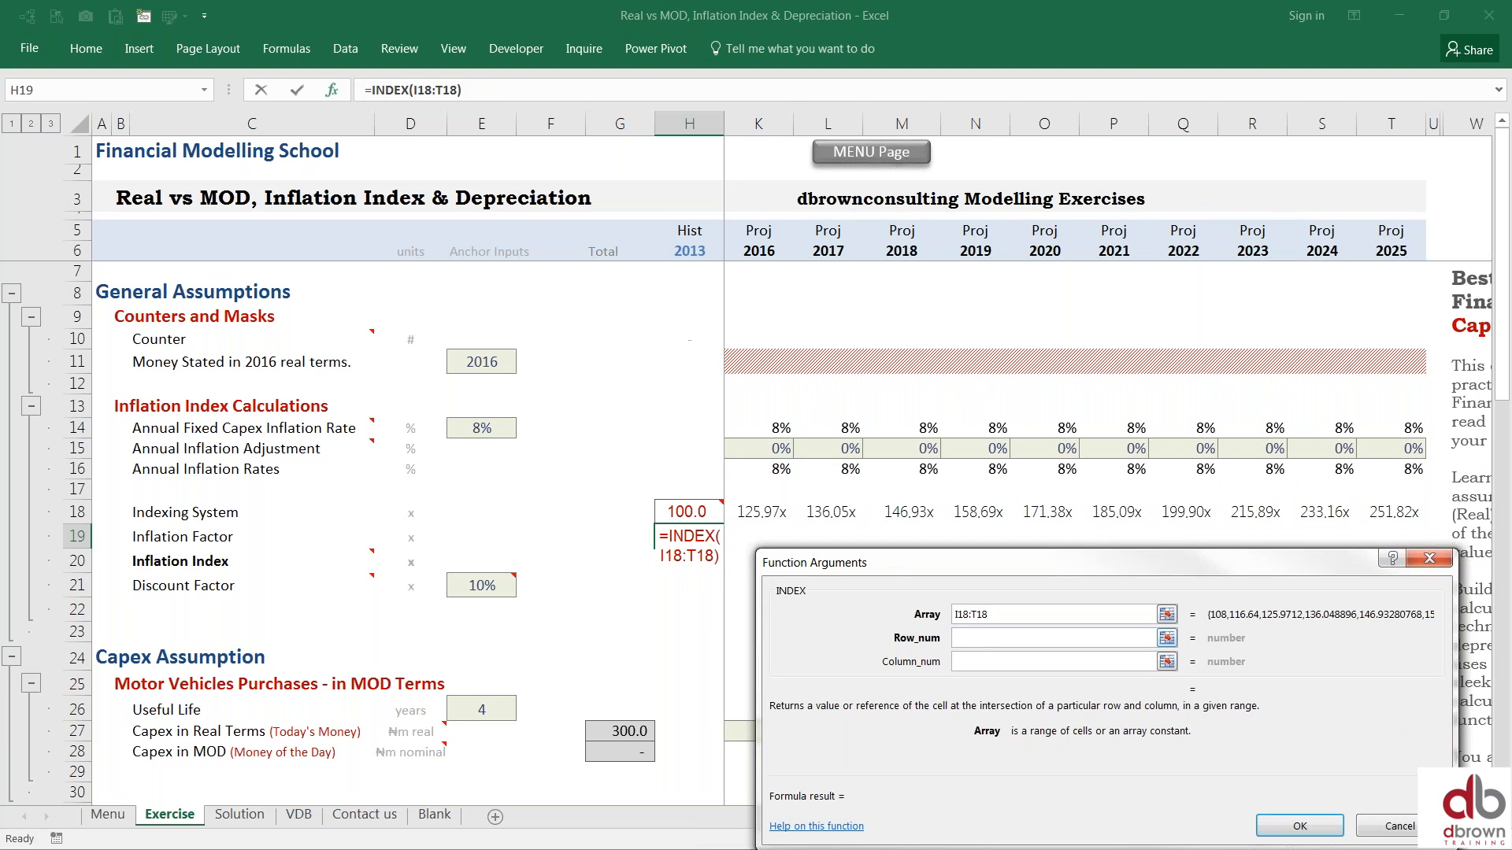
pyautogui.write('1')
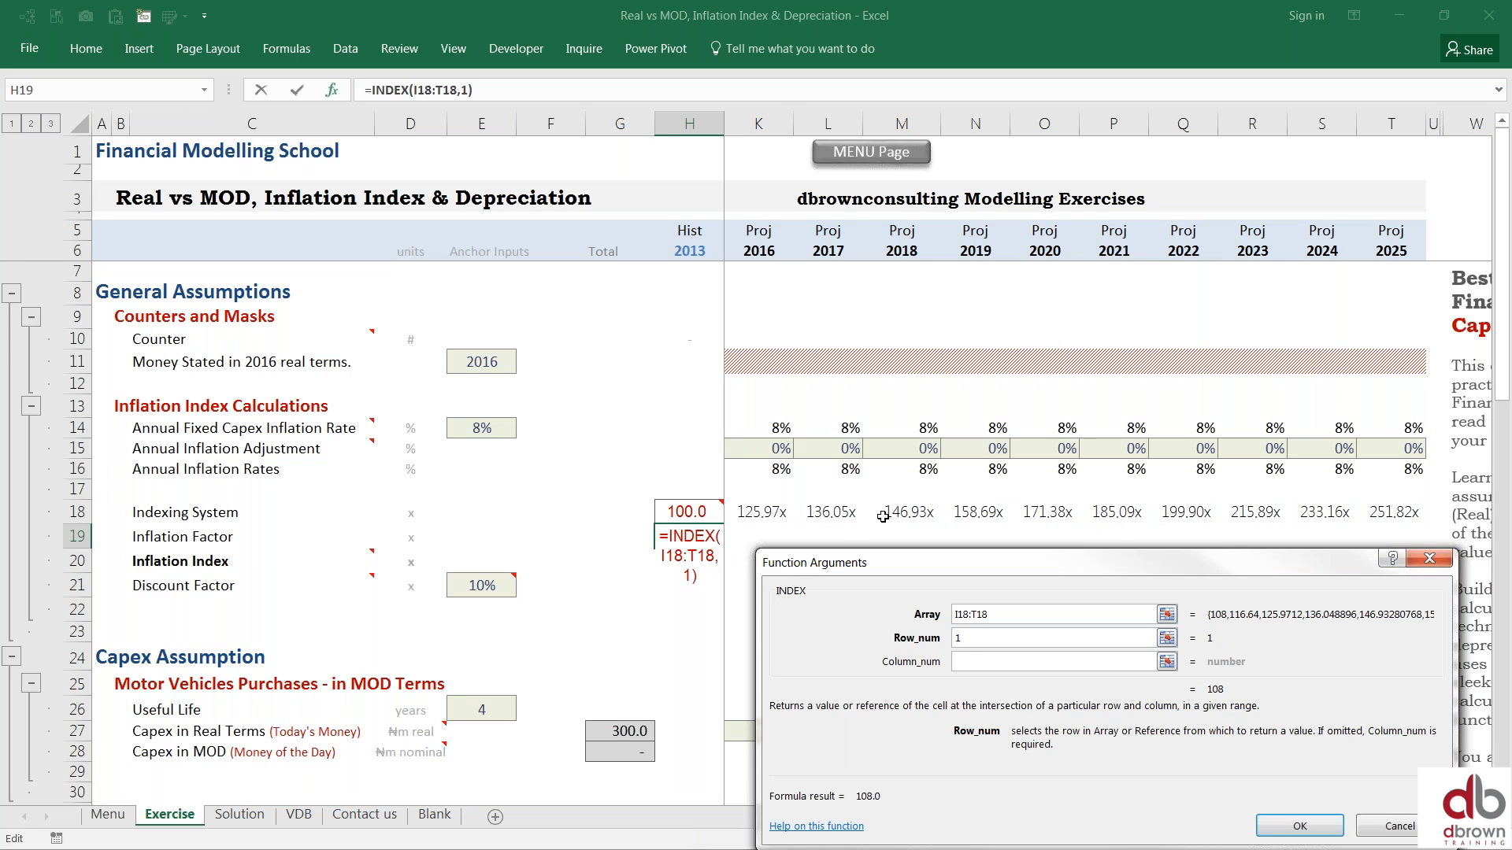
# Step: Try direct references to cell I18 and columns I, J and K as the INDEX column number, and clear the entry
pyautogui.click(969, 661)
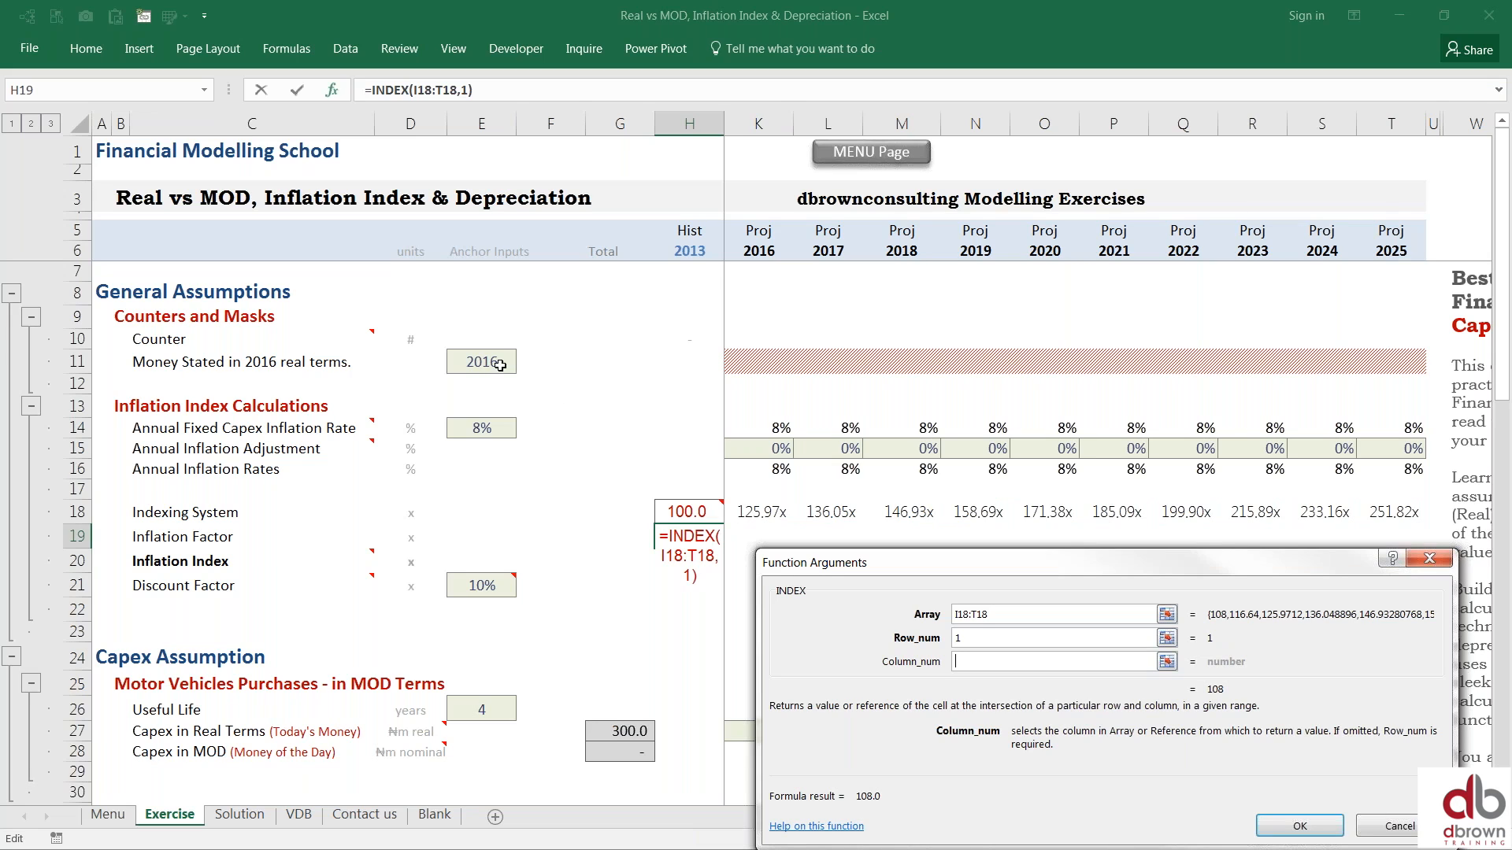
pyautogui.click(703, 495)
pyautogui.press('Right')
pyautogui.press('Down')
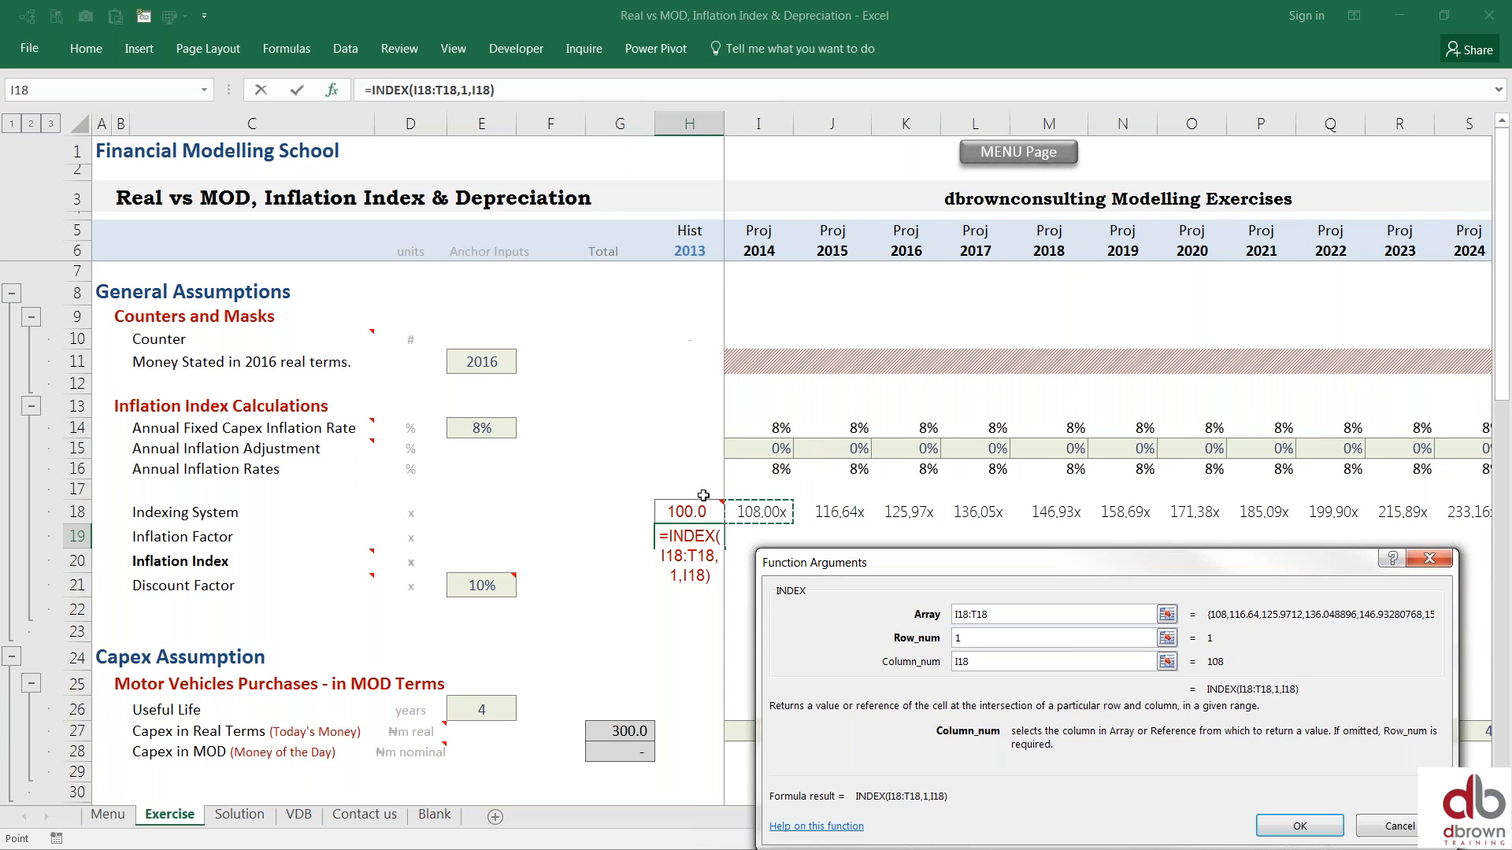
pyautogui.moveTo(972, 660); pyautogui.dragTo(895, 642)
pyautogui.click(757, 123)
pyautogui.click(831, 123)
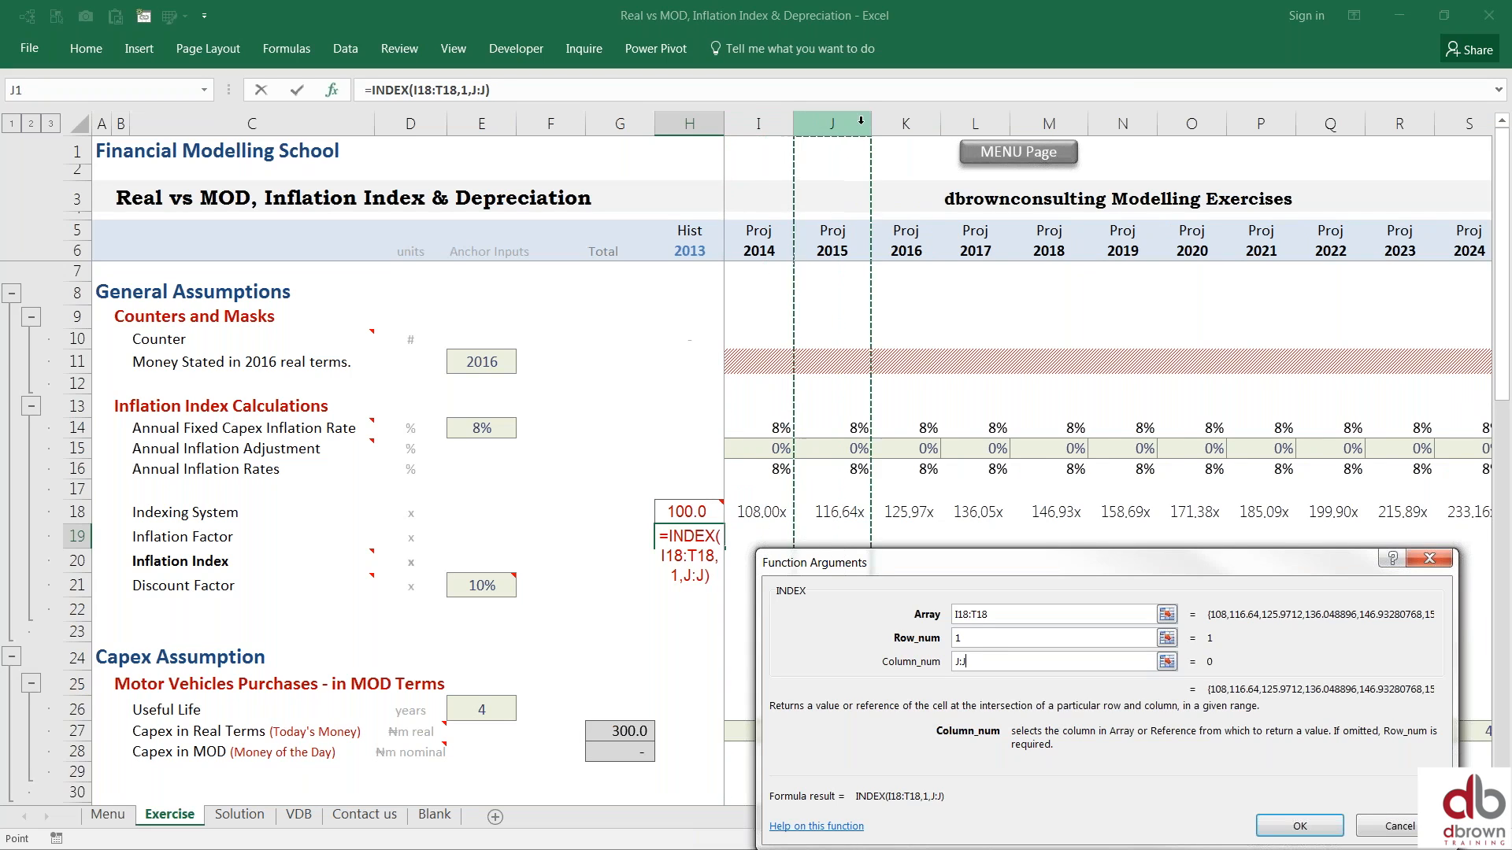
pyautogui.click(906, 123)
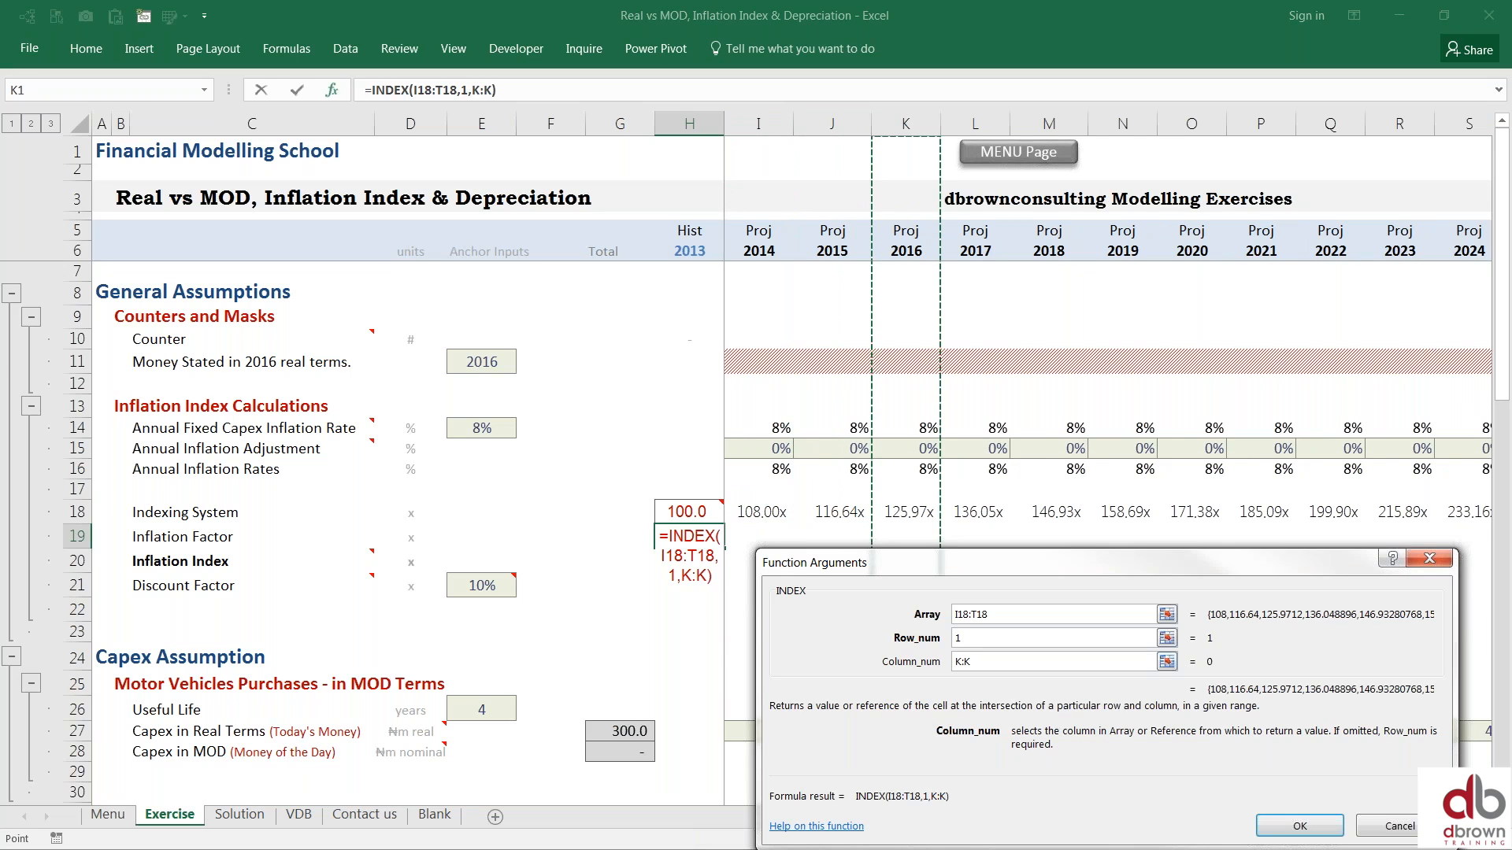
pyautogui.doubleClick(962, 662)
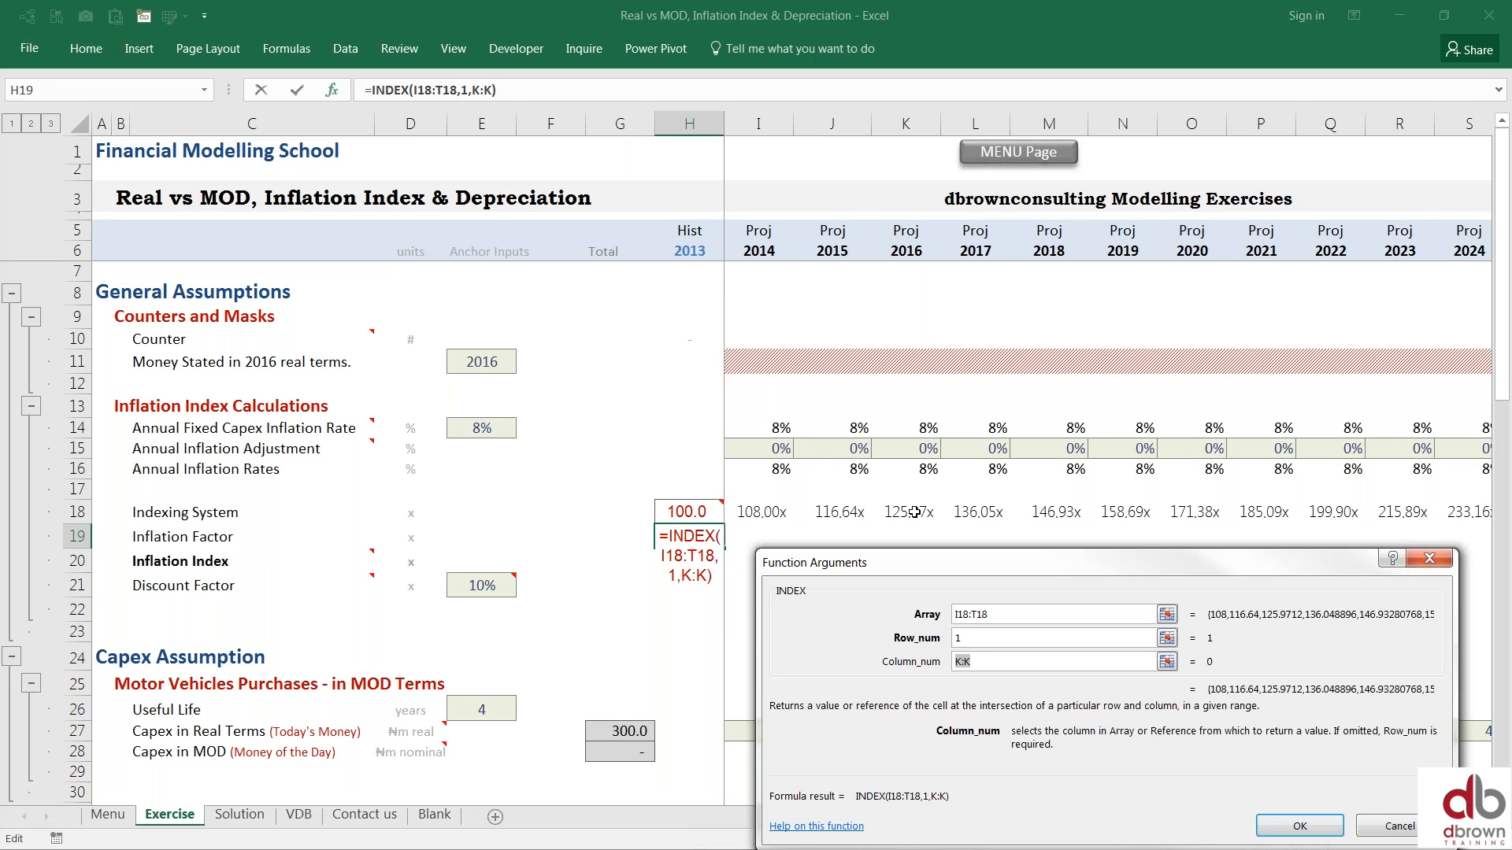
pyautogui.press('BackSpace')
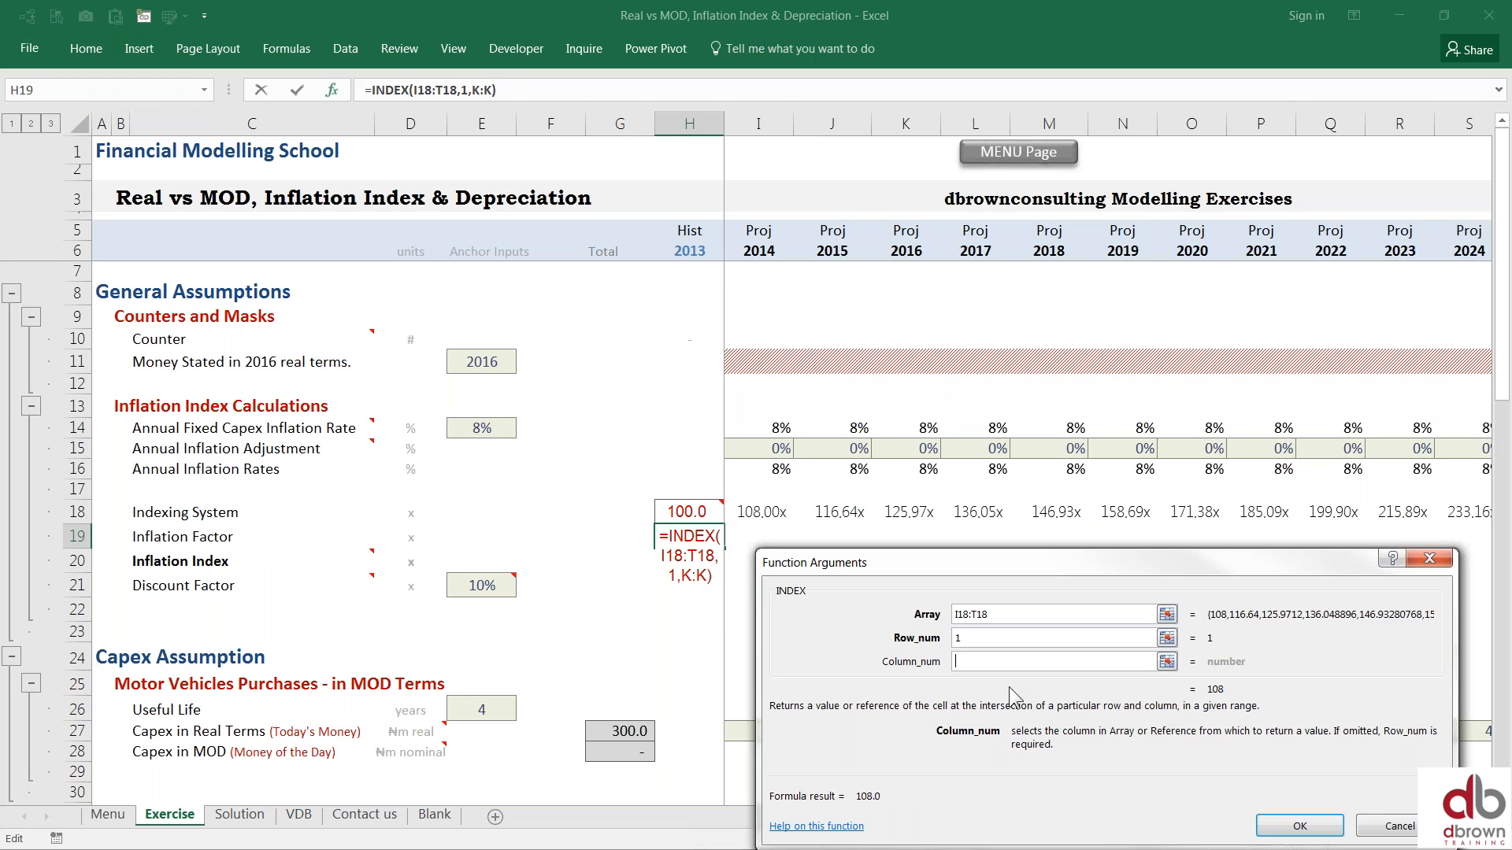
# Step: Nest a MATCH() function as the INDEX column number and show its arguments, keeping the Indexing System row in view
pyautogui.write('MATCH')
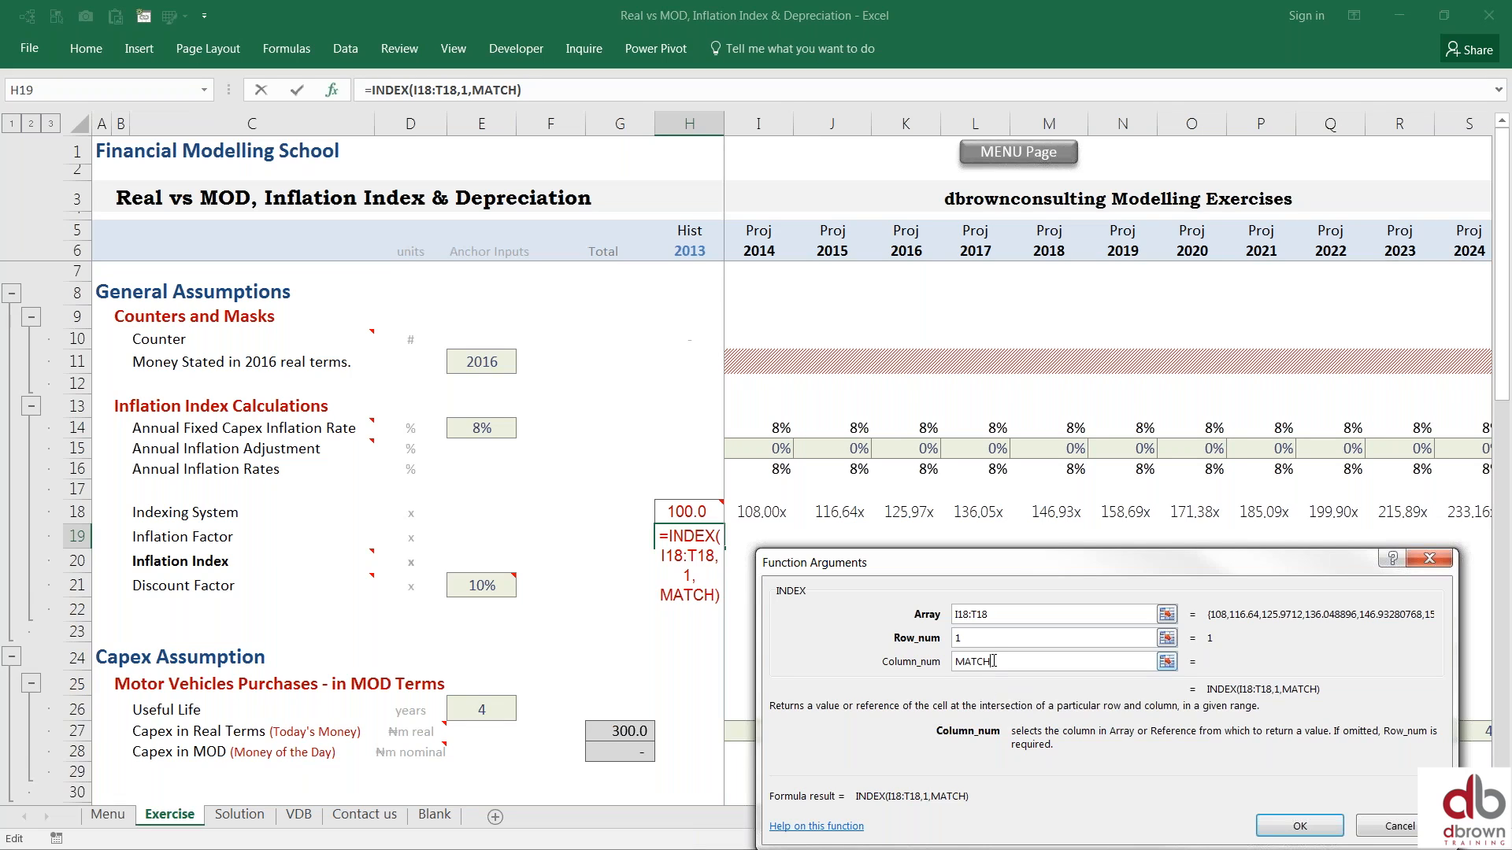
pyautogui.write('()')
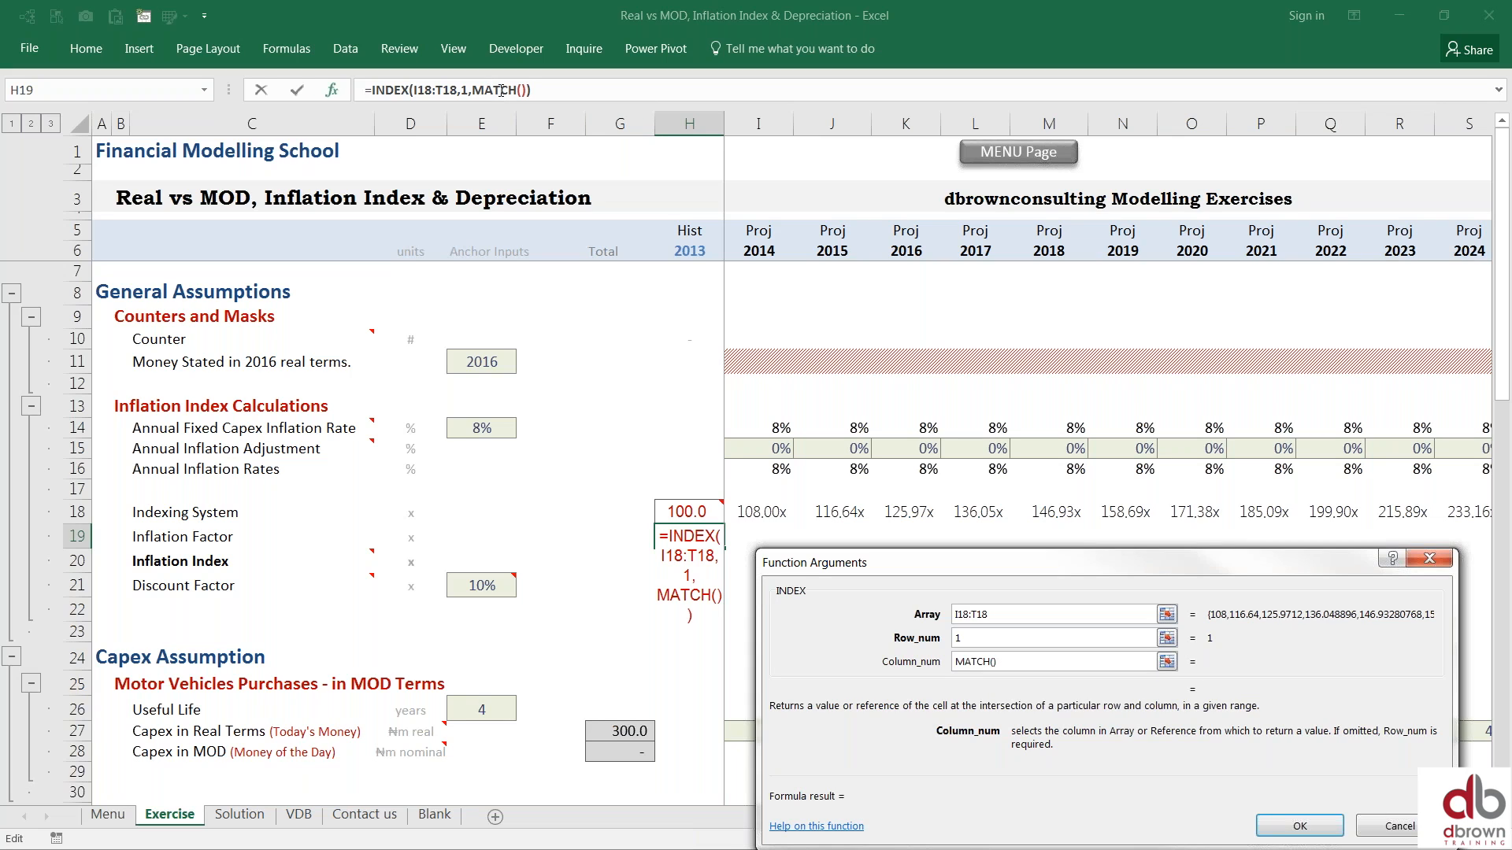
pyautogui.click(500, 90)
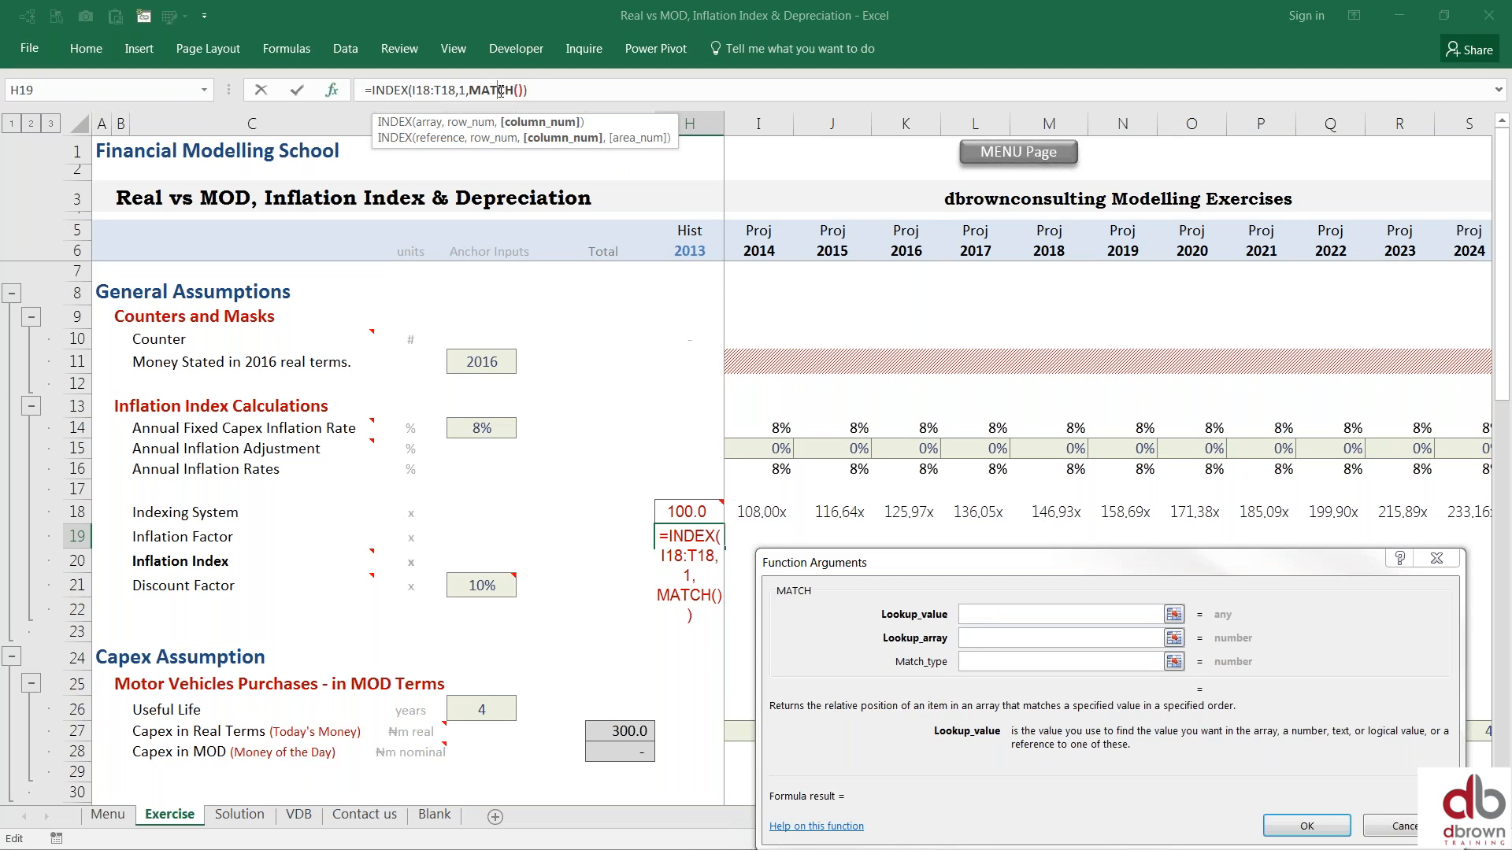
pyautogui.moveTo(941, 561); pyautogui.dragTo(970, 544)
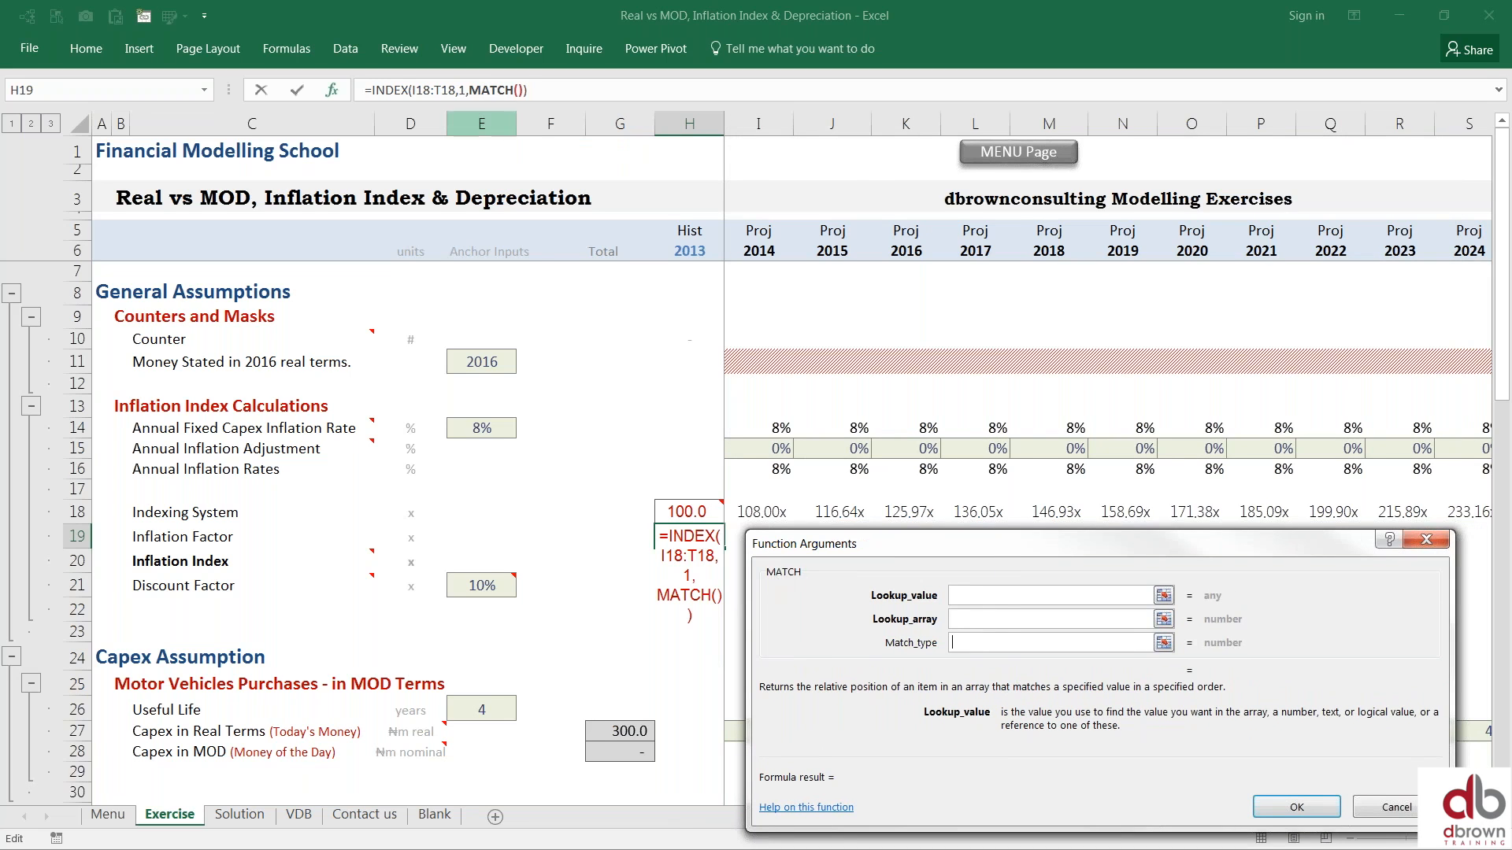
pyautogui.click(396, 89)
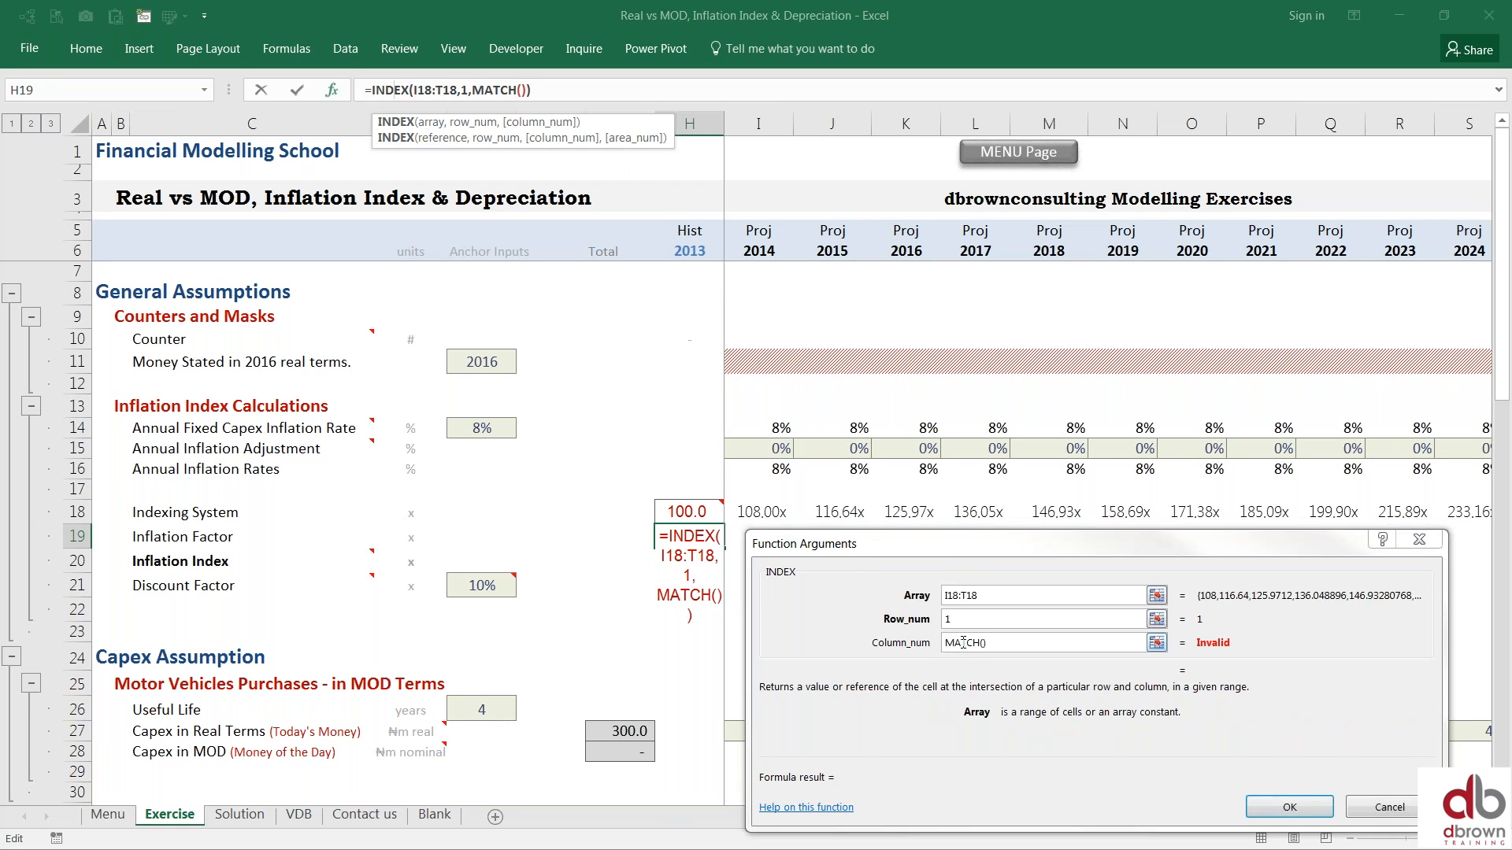
pyautogui.click(496, 90)
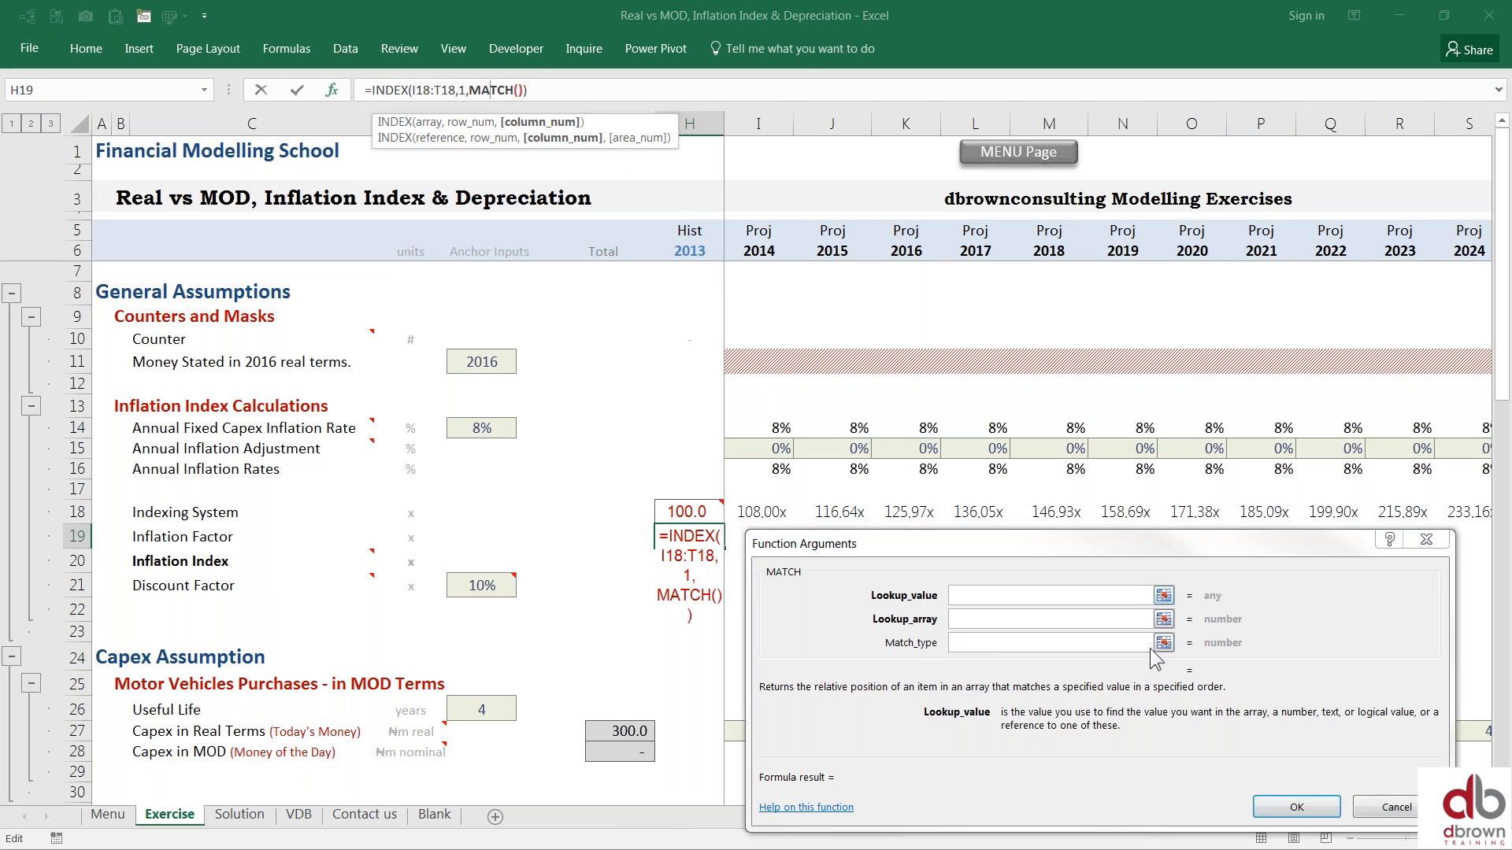
pyautogui.moveTo(957, 541)
pyautogui.mouseDown()
pyautogui.moveTo(929, 575)
pyautogui.moveTo(995, 594)
pyautogui.moveTo(965, 556)
pyautogui.mouseUp()
# Step: Set MATCH to look up the base year in E11 across the year headers I6:T6 with match type 0
pyautogui.click(482, 362)
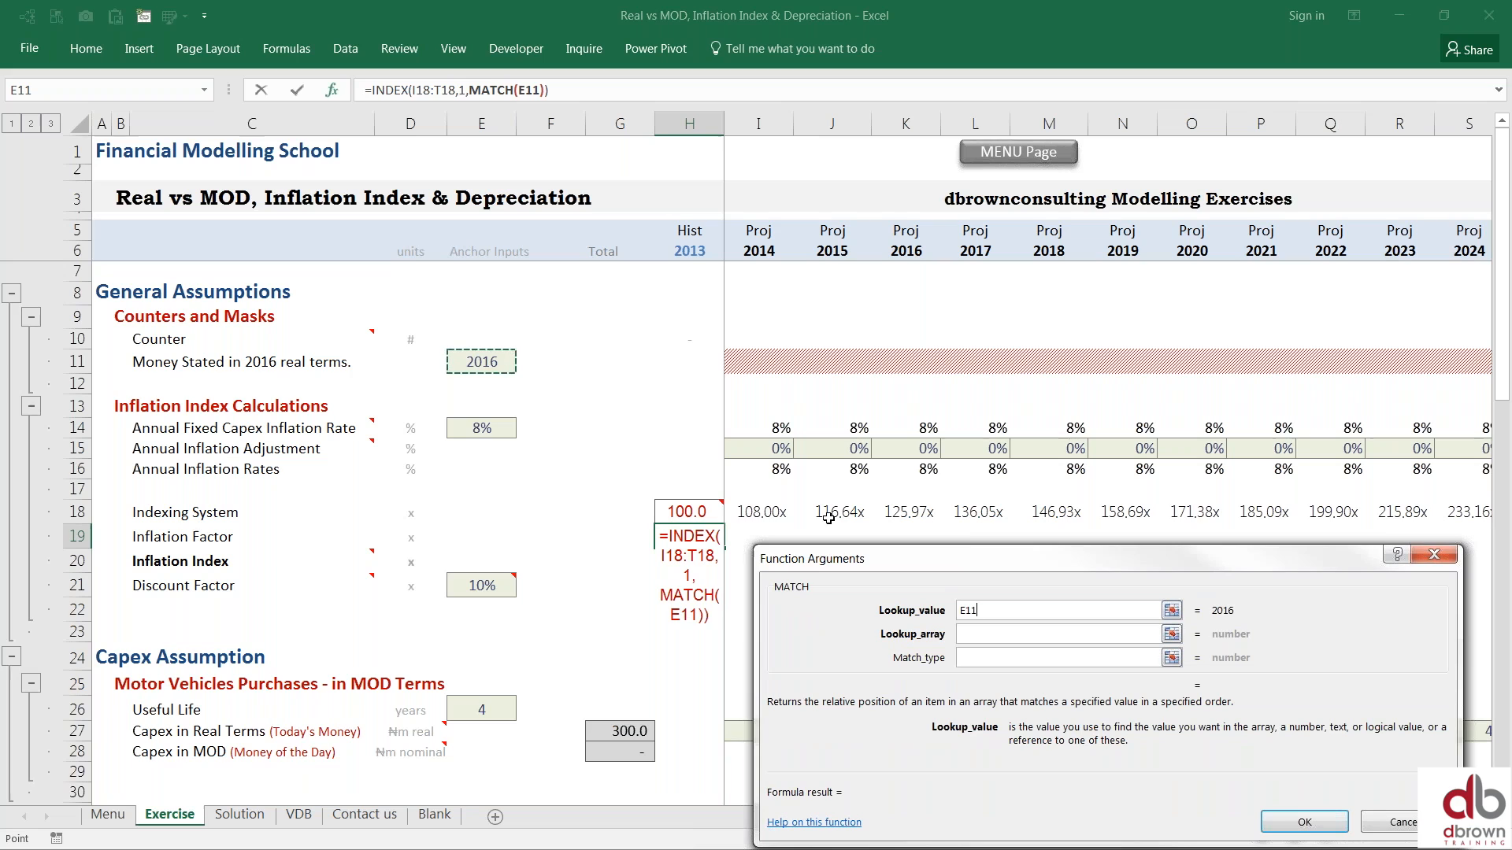
pyautogui.press('Tab')
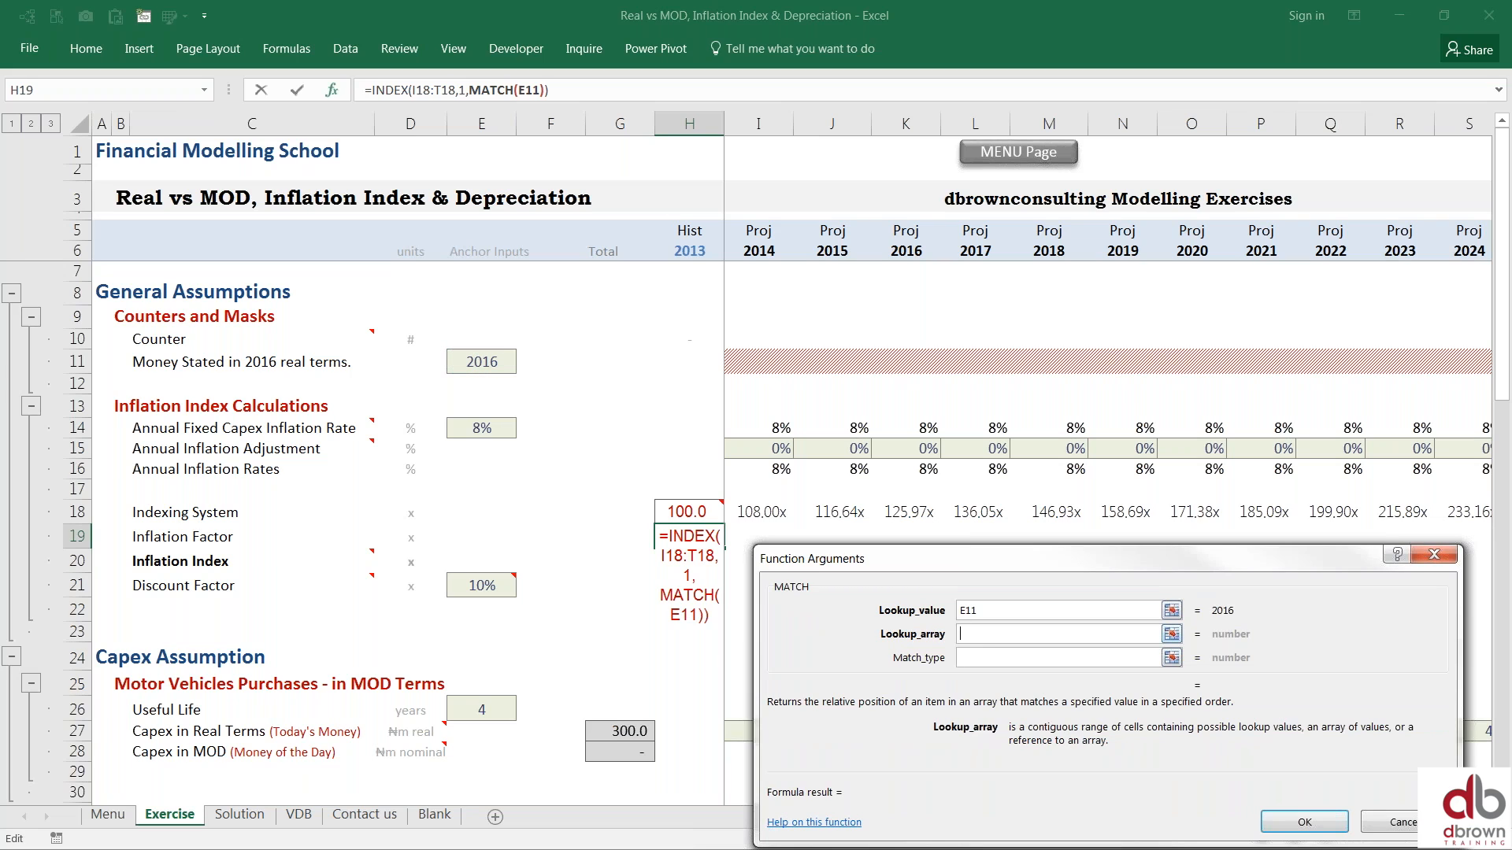
pyautogui.click(748, 250)
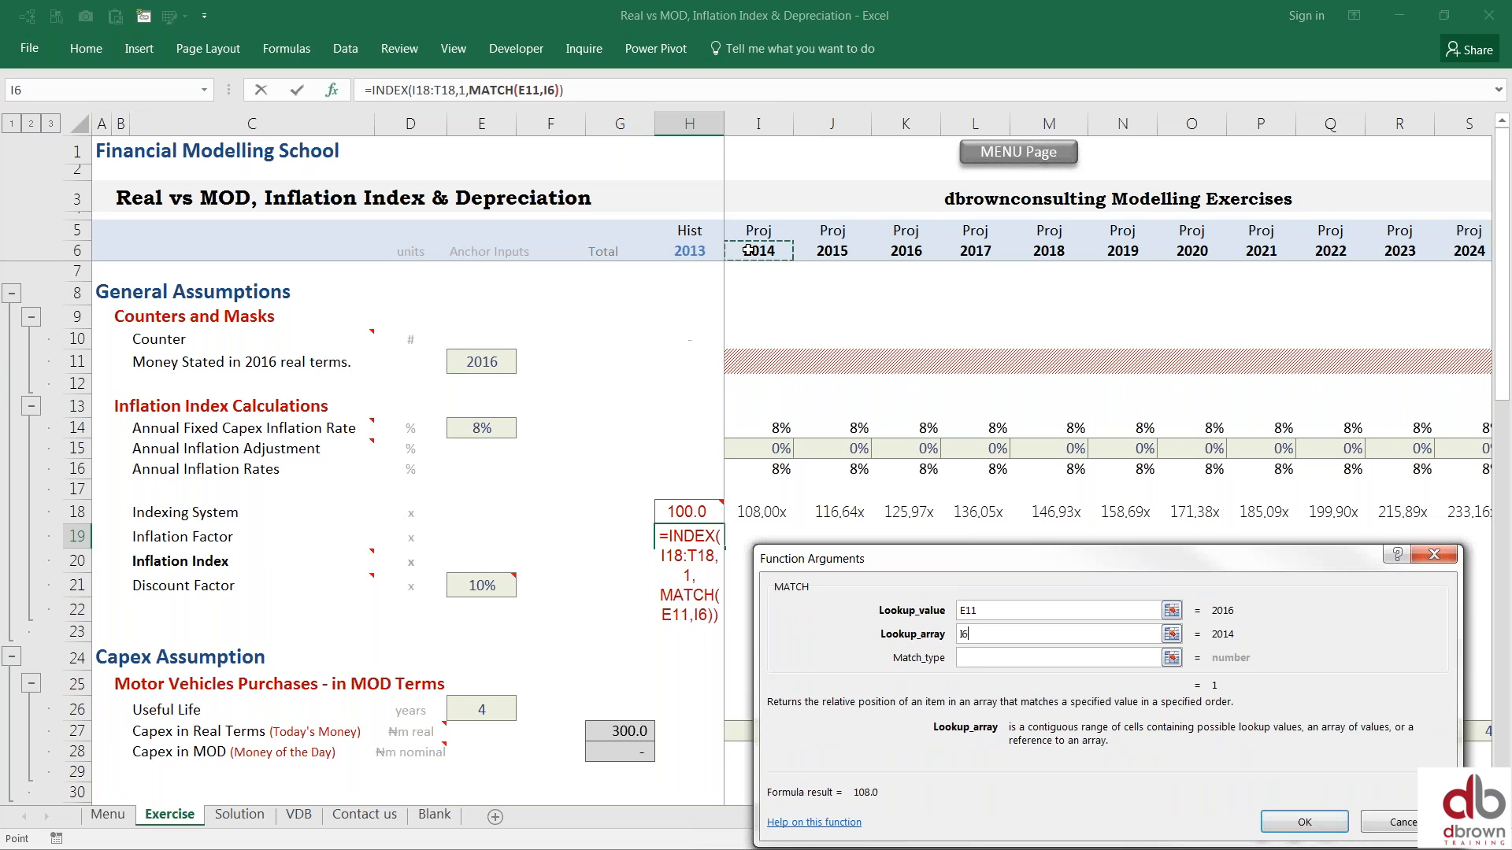
pyautogui.hotkey('ctrl', 'shift', 'Right')
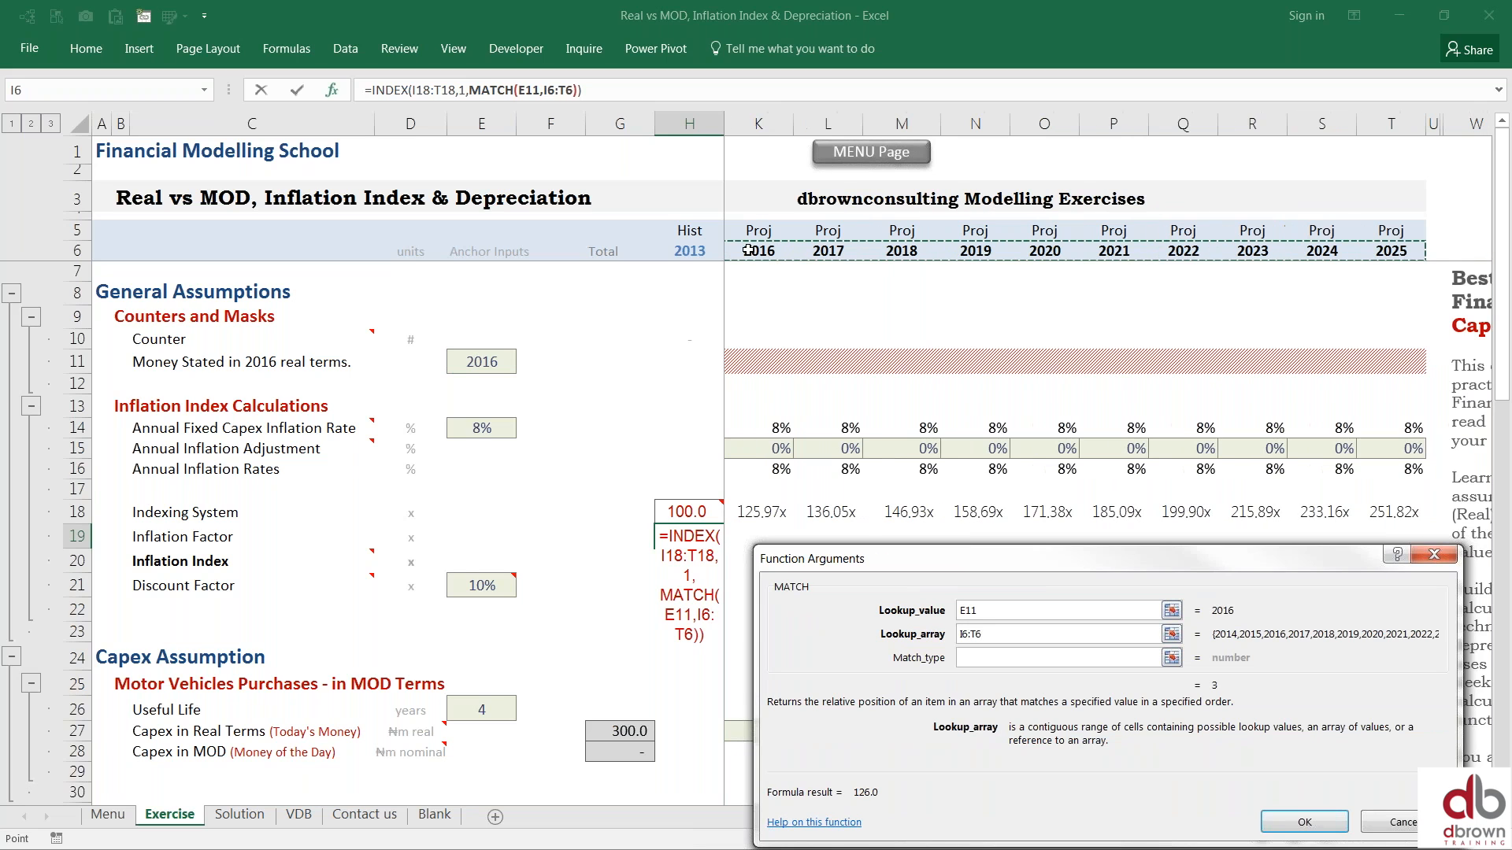
pyautogui.press('Tab')
pyautogui.write('0')
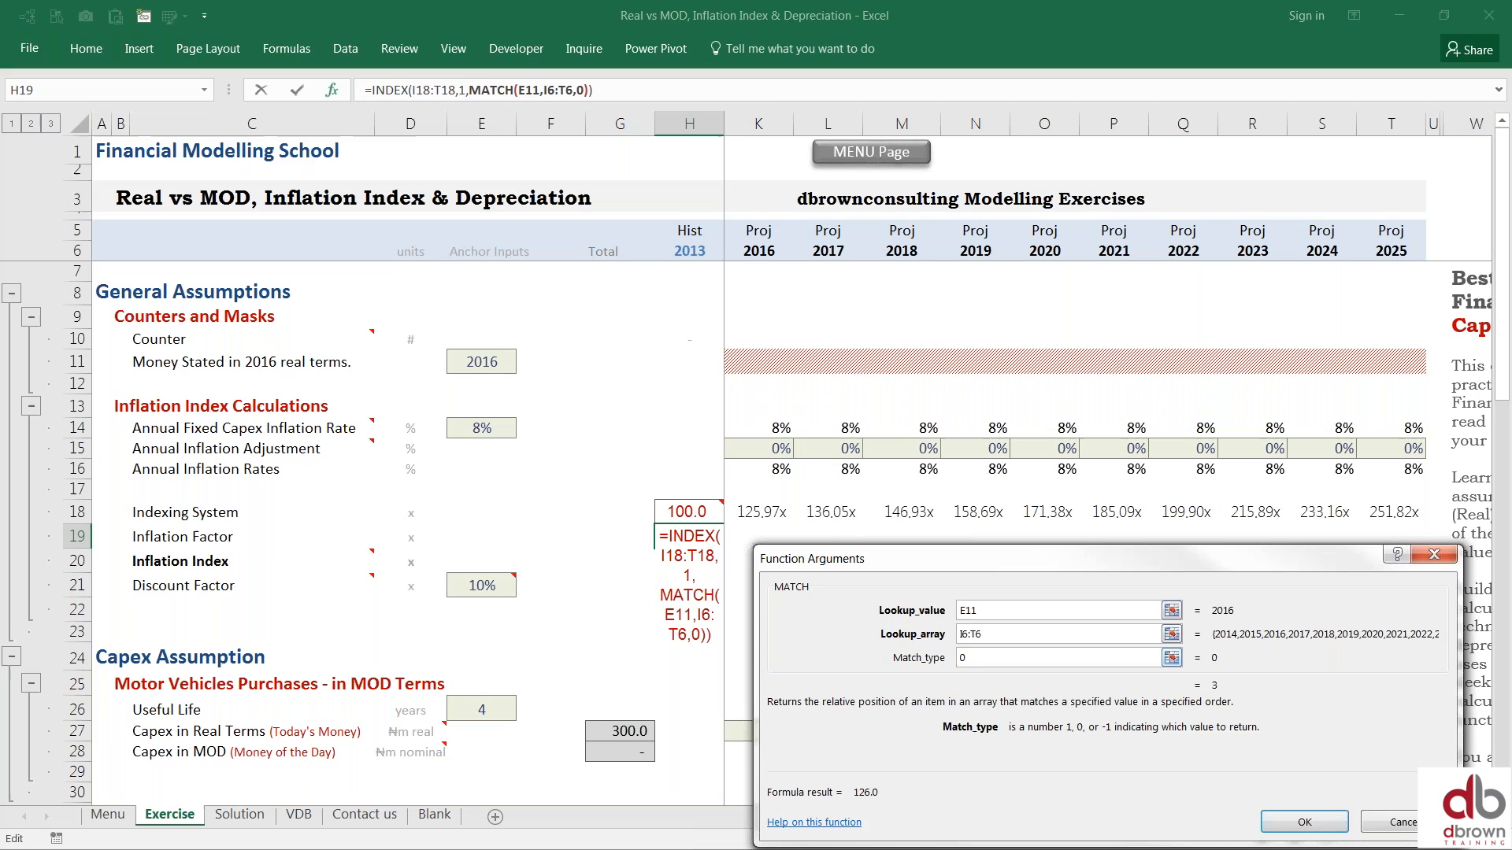
# Step: Return to the arguments of the outer INDEX function and accept the finished formula in H19
pyautogui.moveTo(995, 535); pyautogui.dragTo(1017, 481)
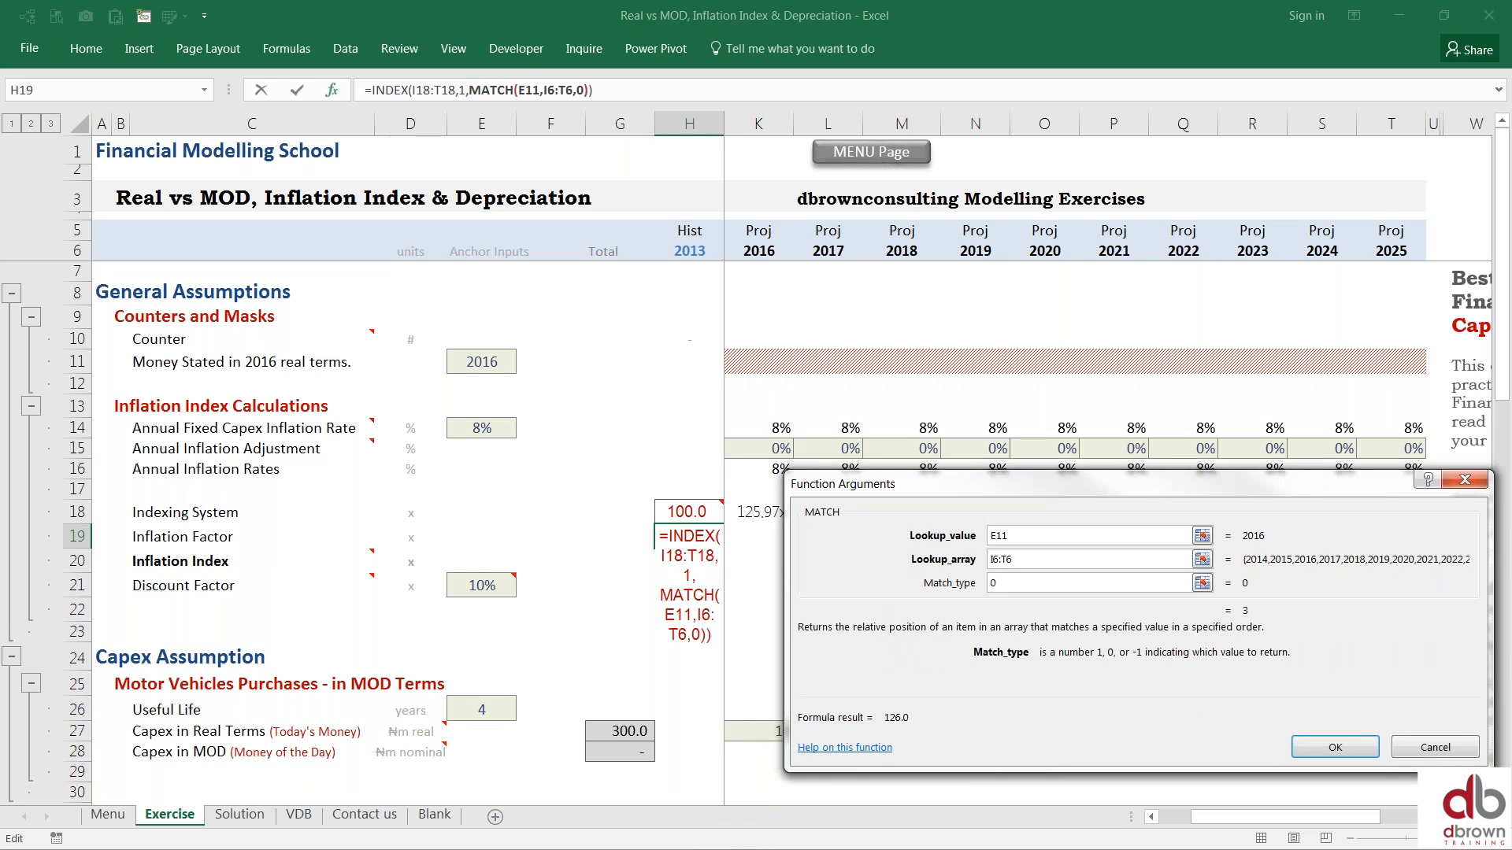
pyautogui.click(398, 90)
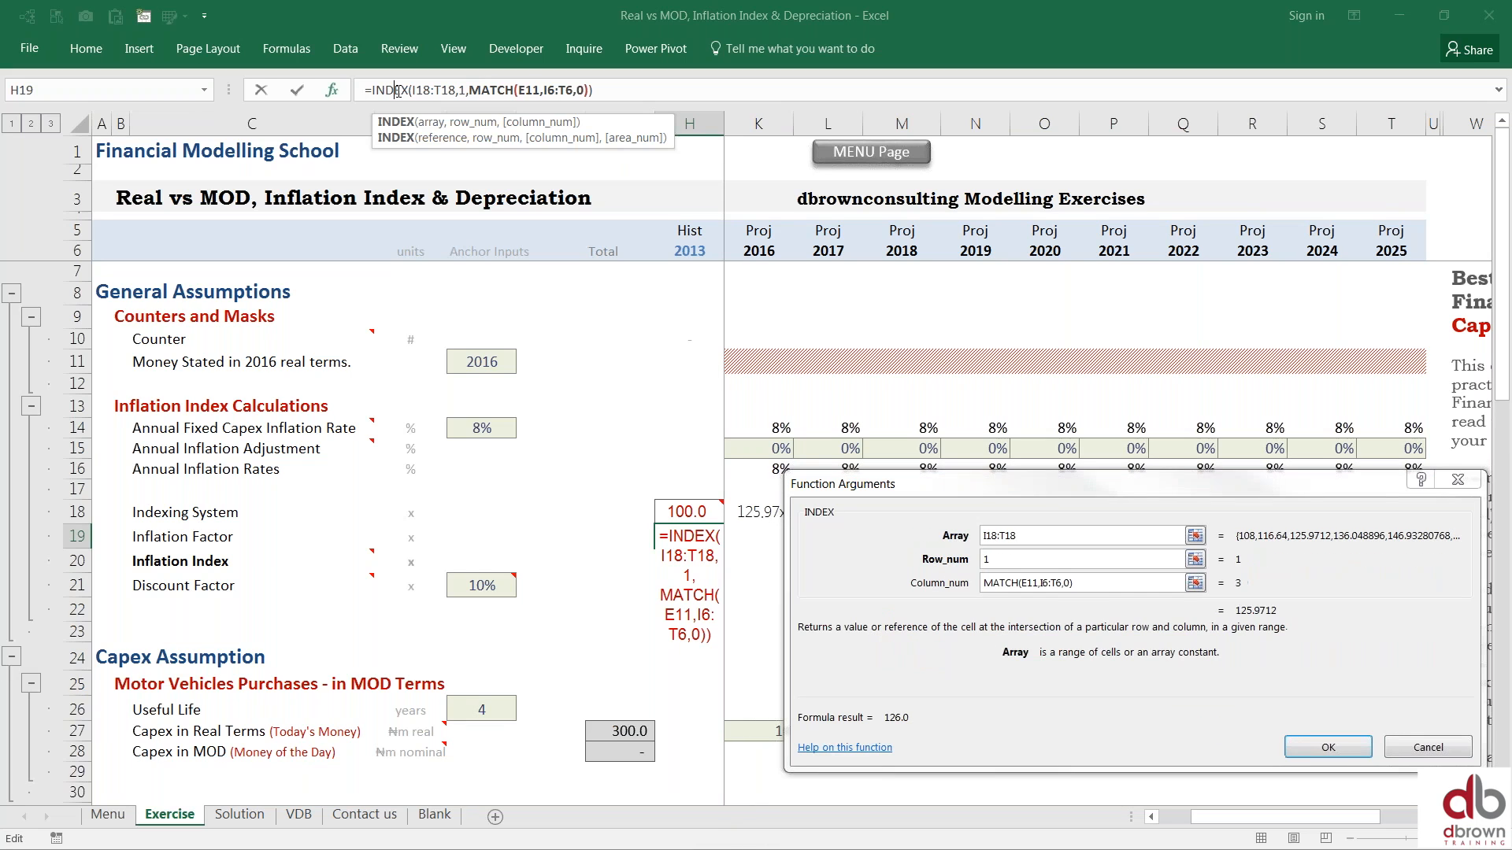
pyautogui.click(1328, 748)
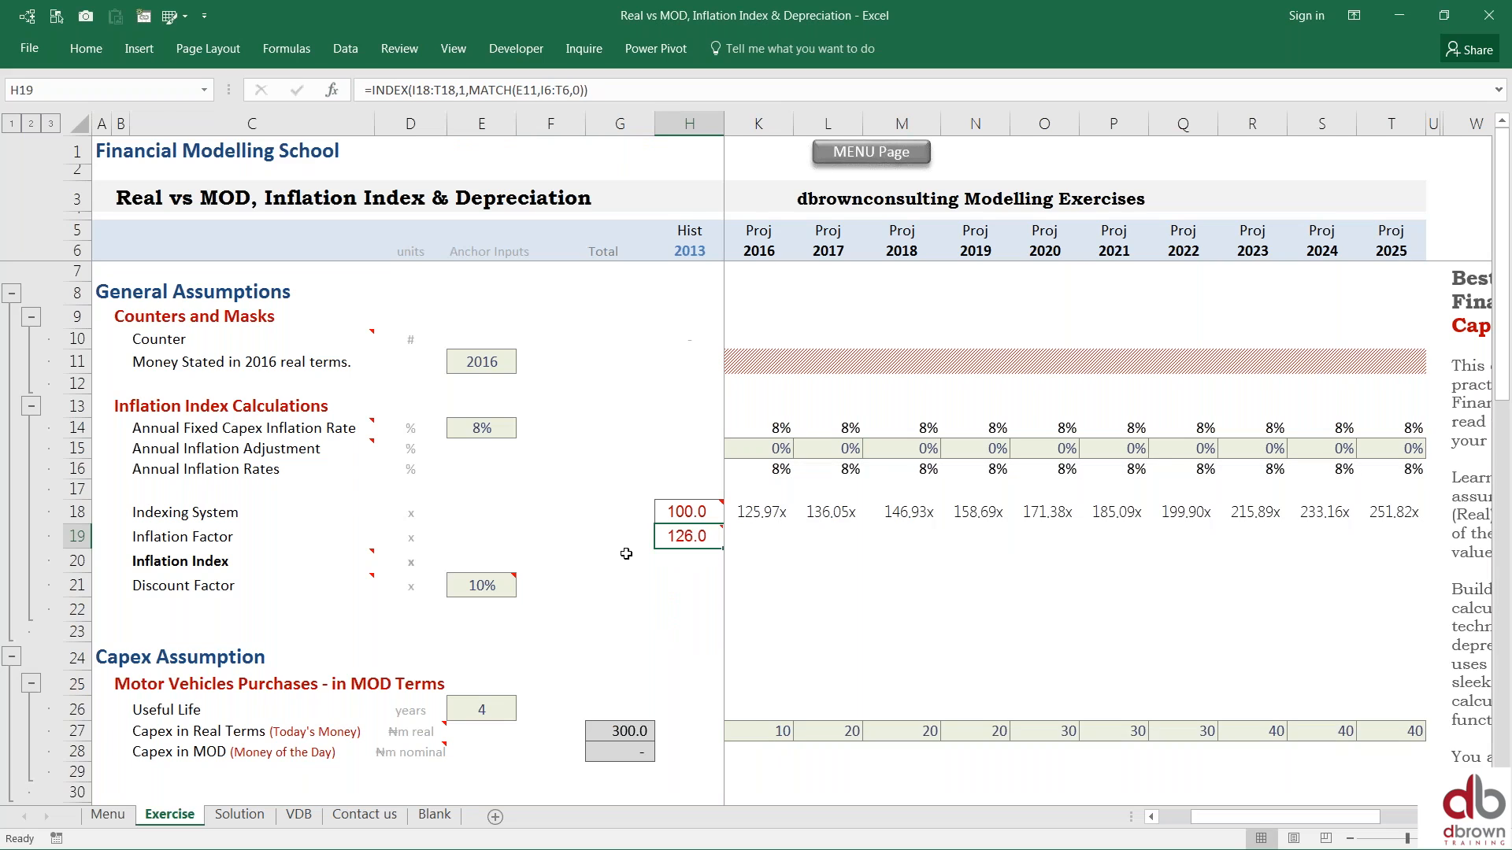
# Step: Check the Inflation Factor against the 2016 index value, and test it against the 2018 value by setting the base year in E11 to 2018
pyautogui.click(761, 511)
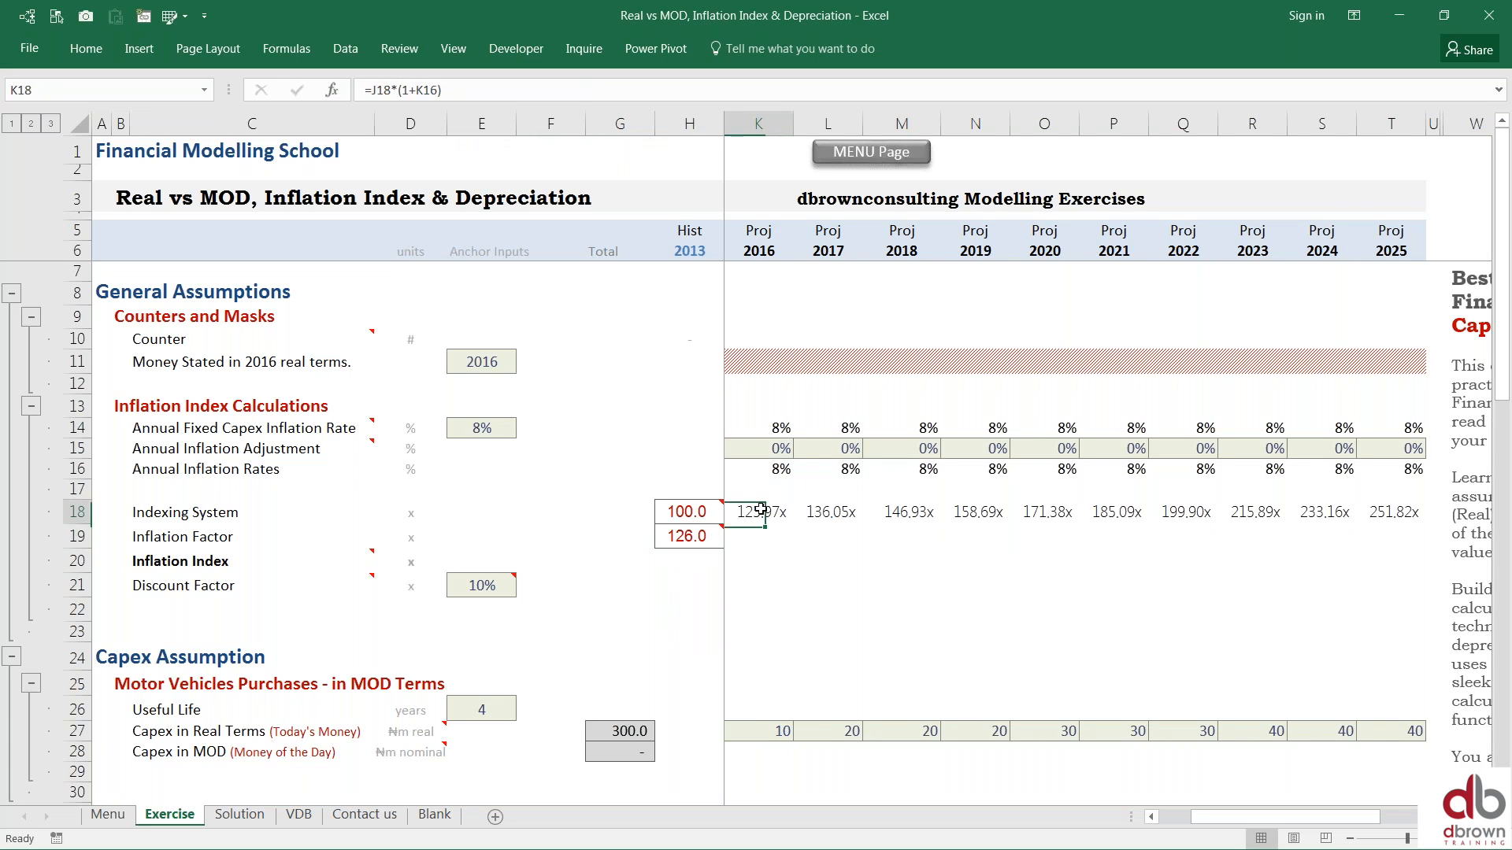
pyautogui.press('Right')
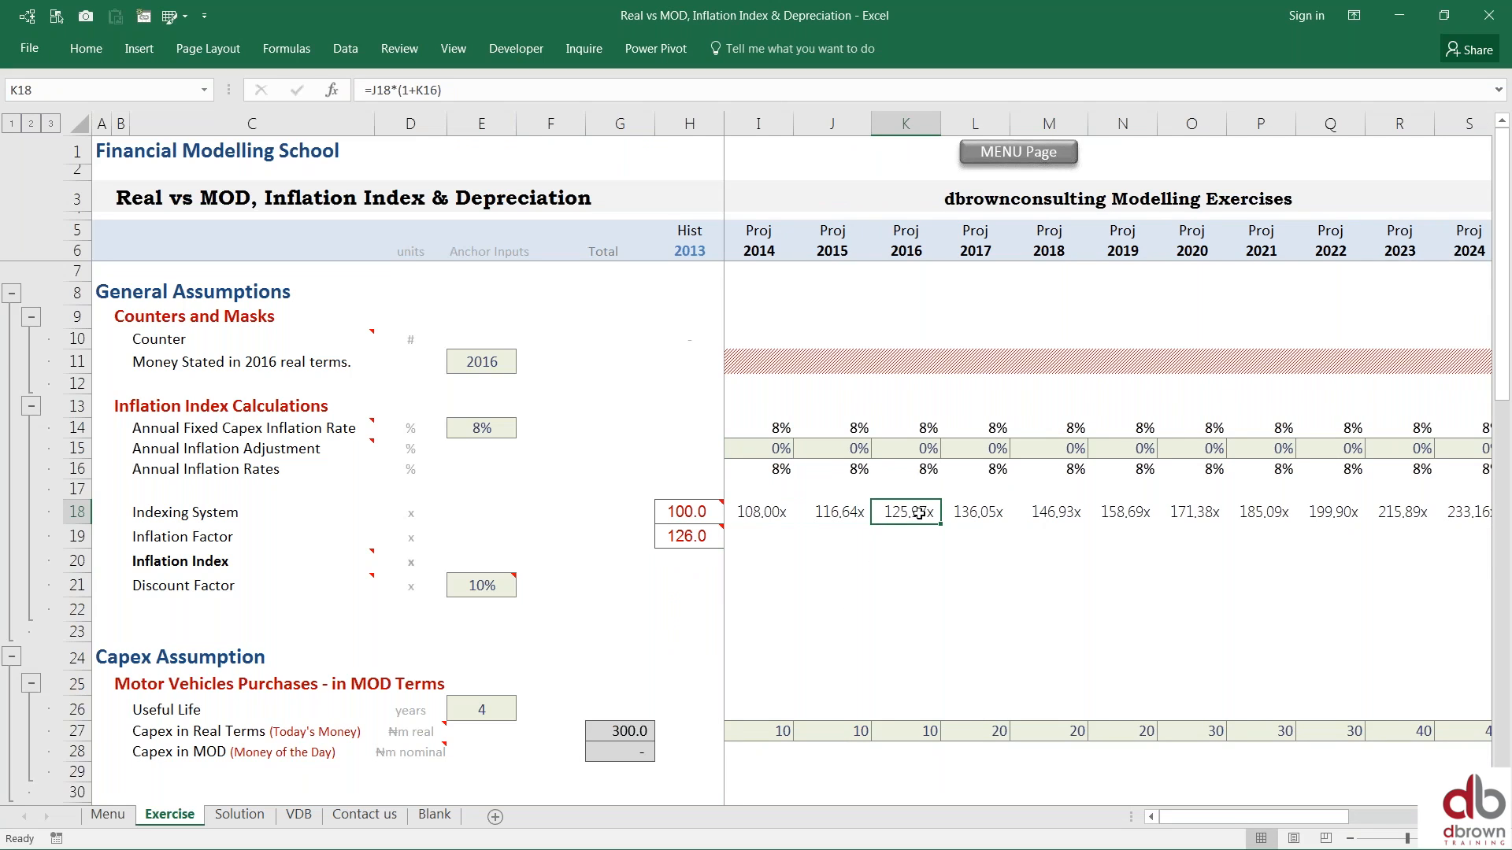
pyautogui.moveTo(690, 536)
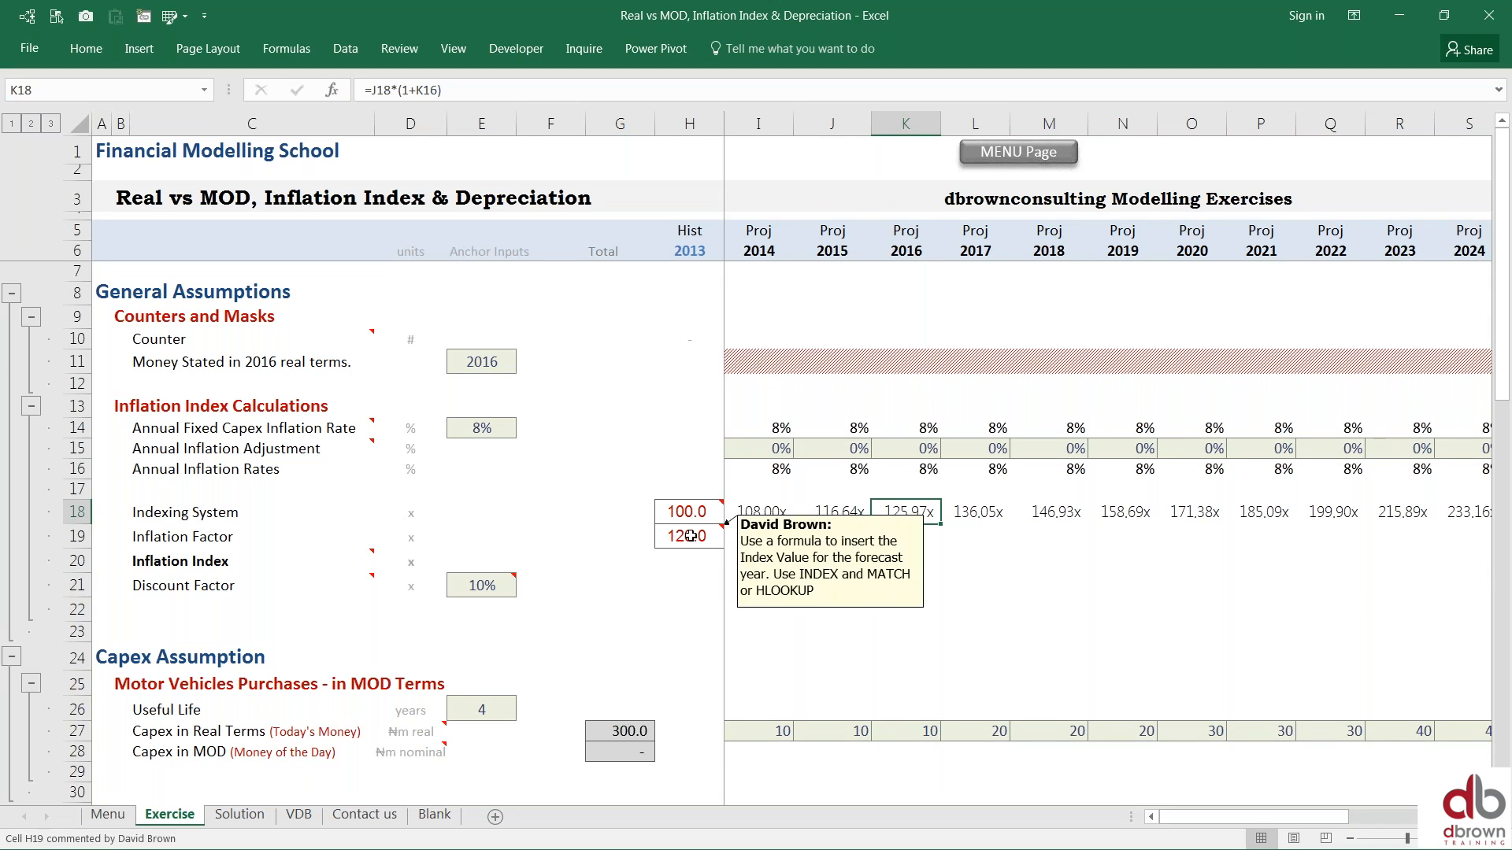
pyautogui.click(472, 361)
pyautogui.write('2018')
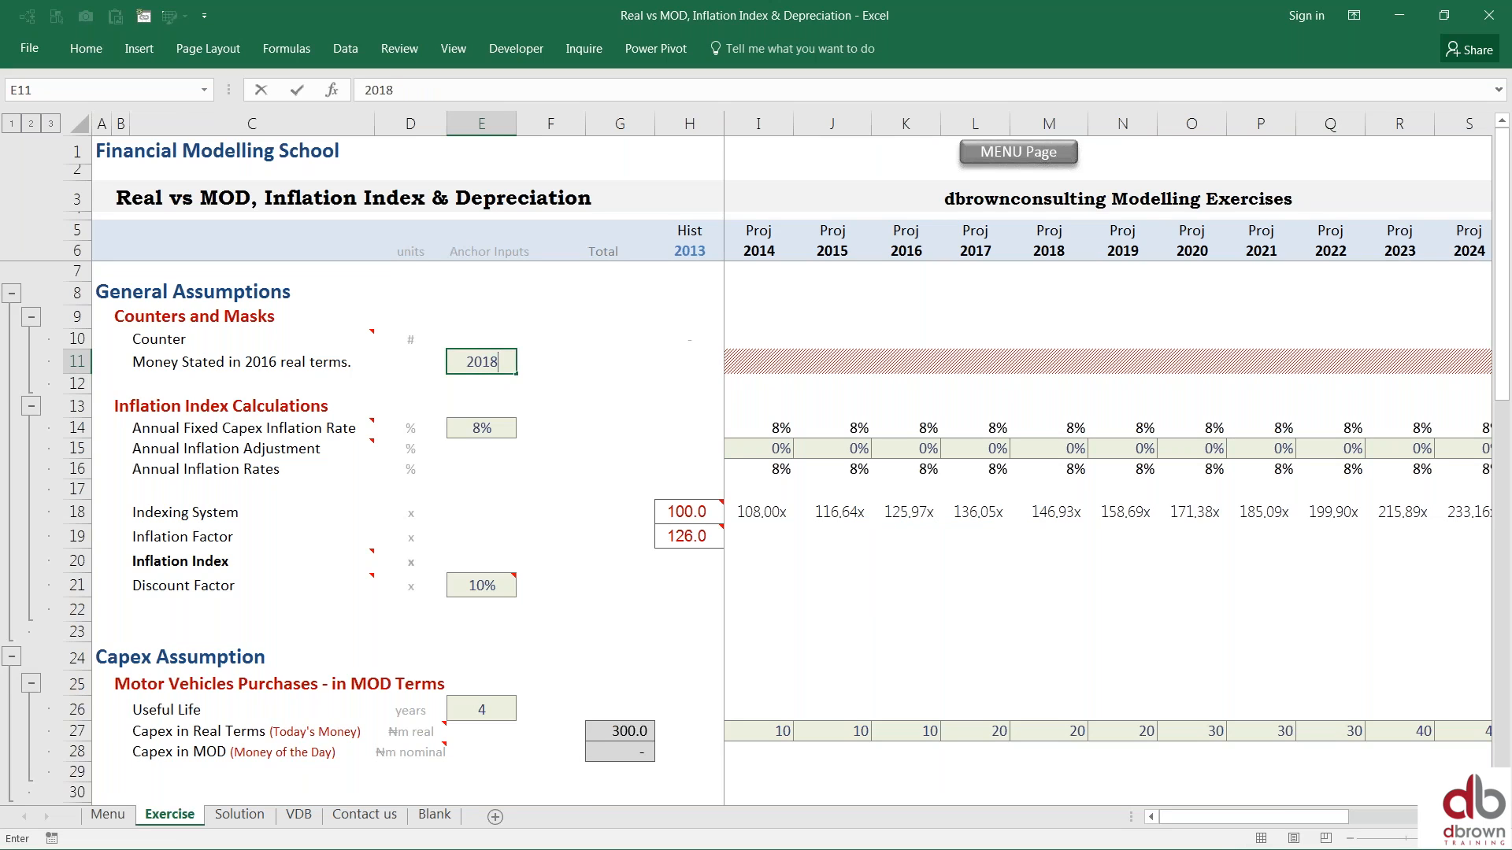
pyautogui.press('Return')
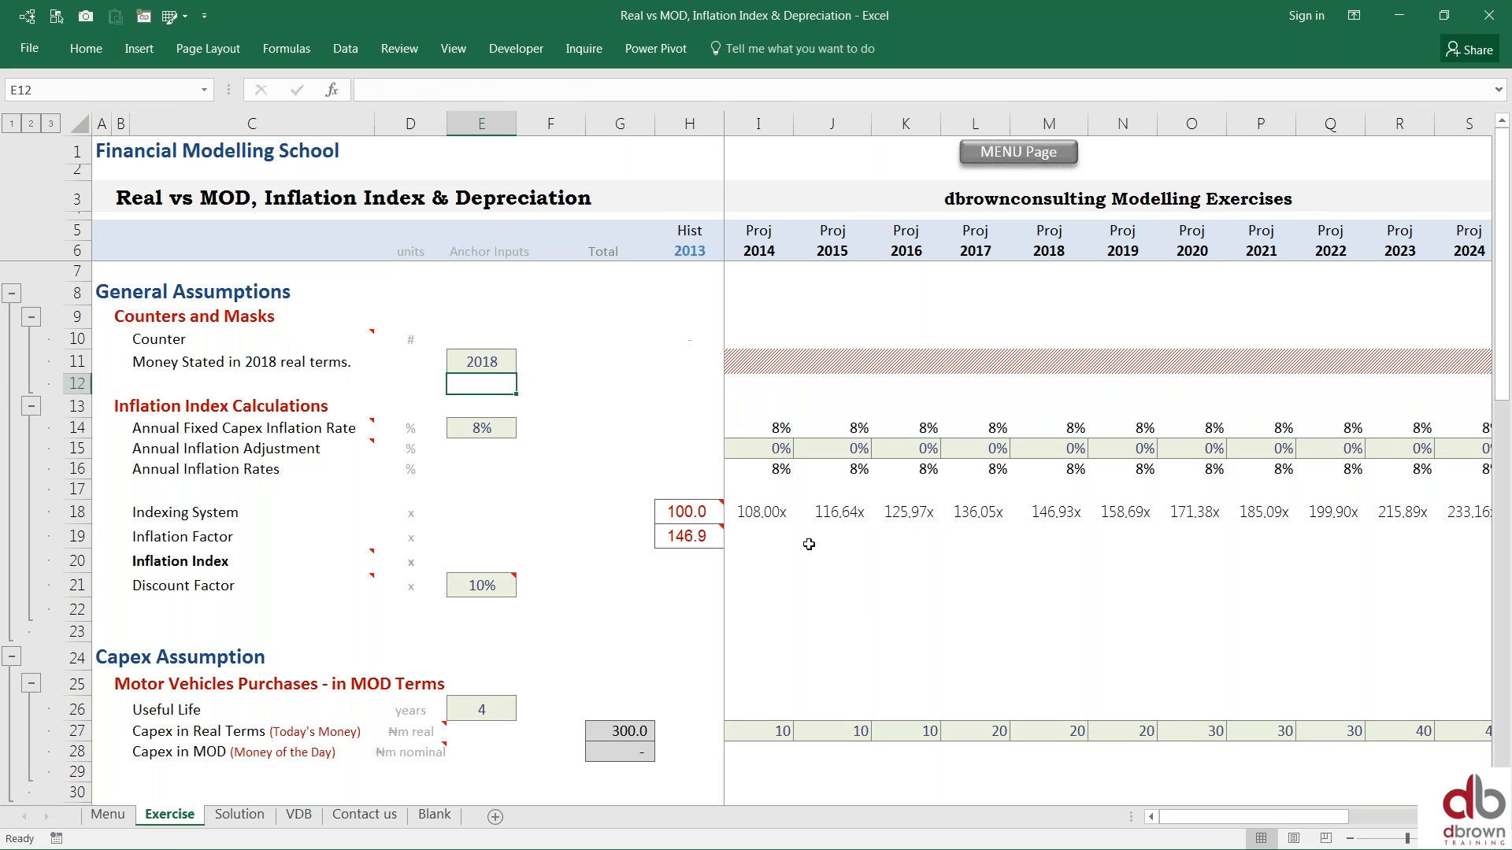
pyautogui.click(690, 533)
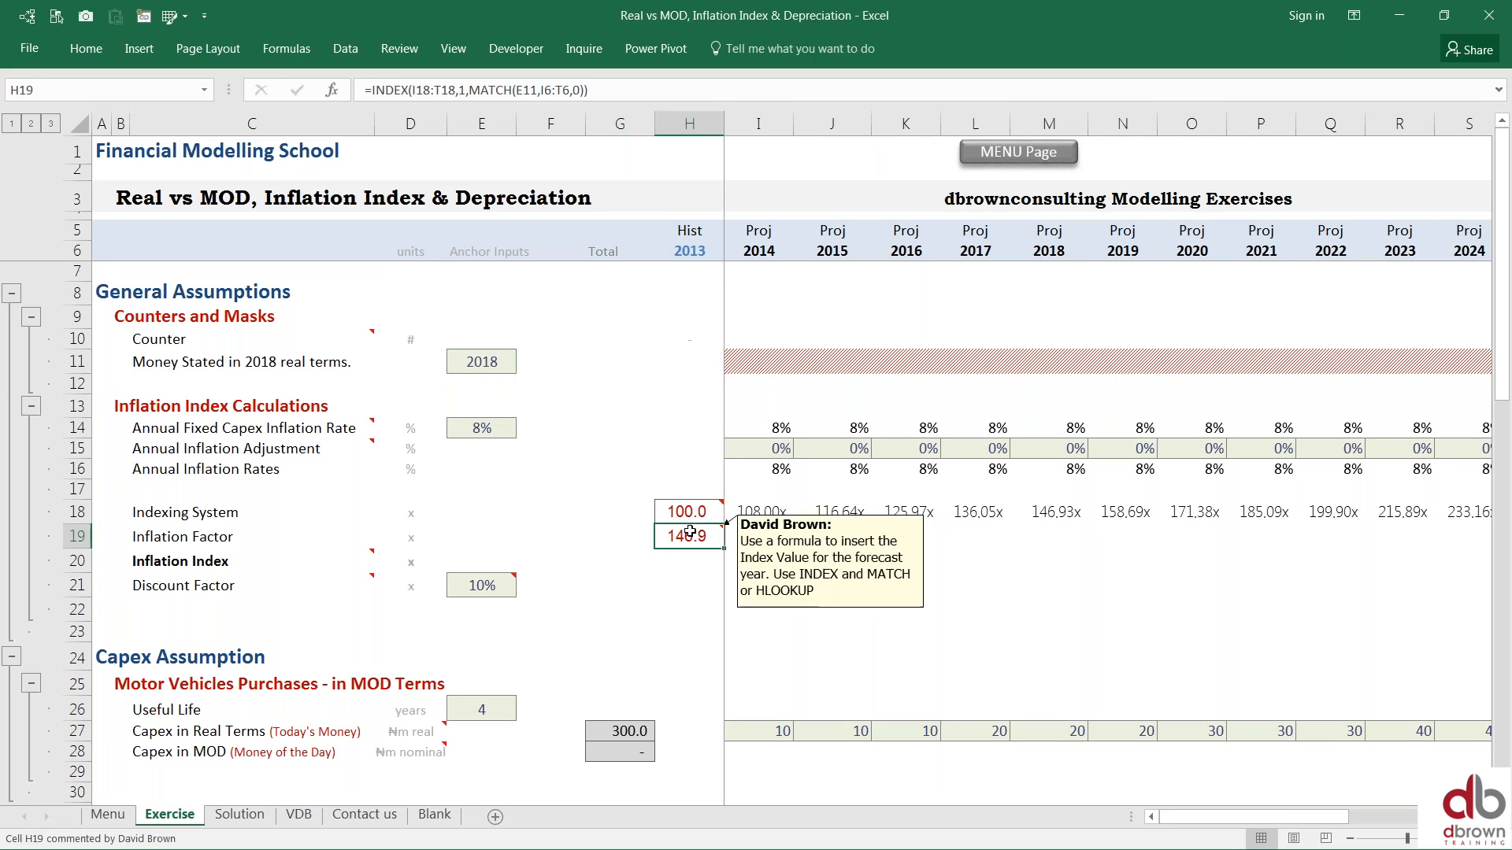
pyautogui.click(1044, 513)
# Step: Set the base year for the real-terms money in E11 back to 2016
pyautogui.click(474, 344)
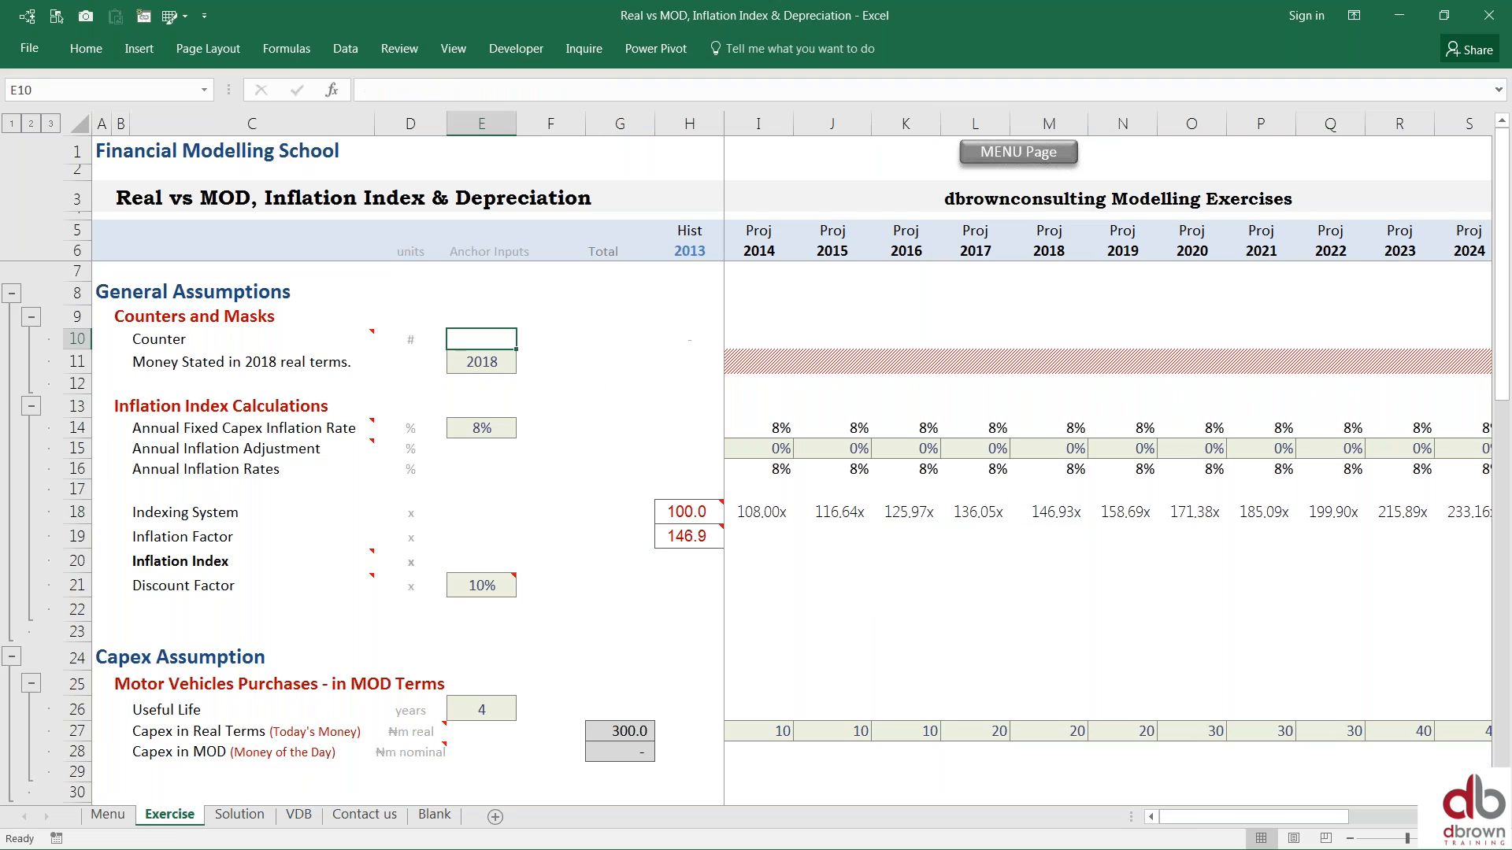
pyautogui.click(472, 365)
pyautogui.doubleClick(473, 366)
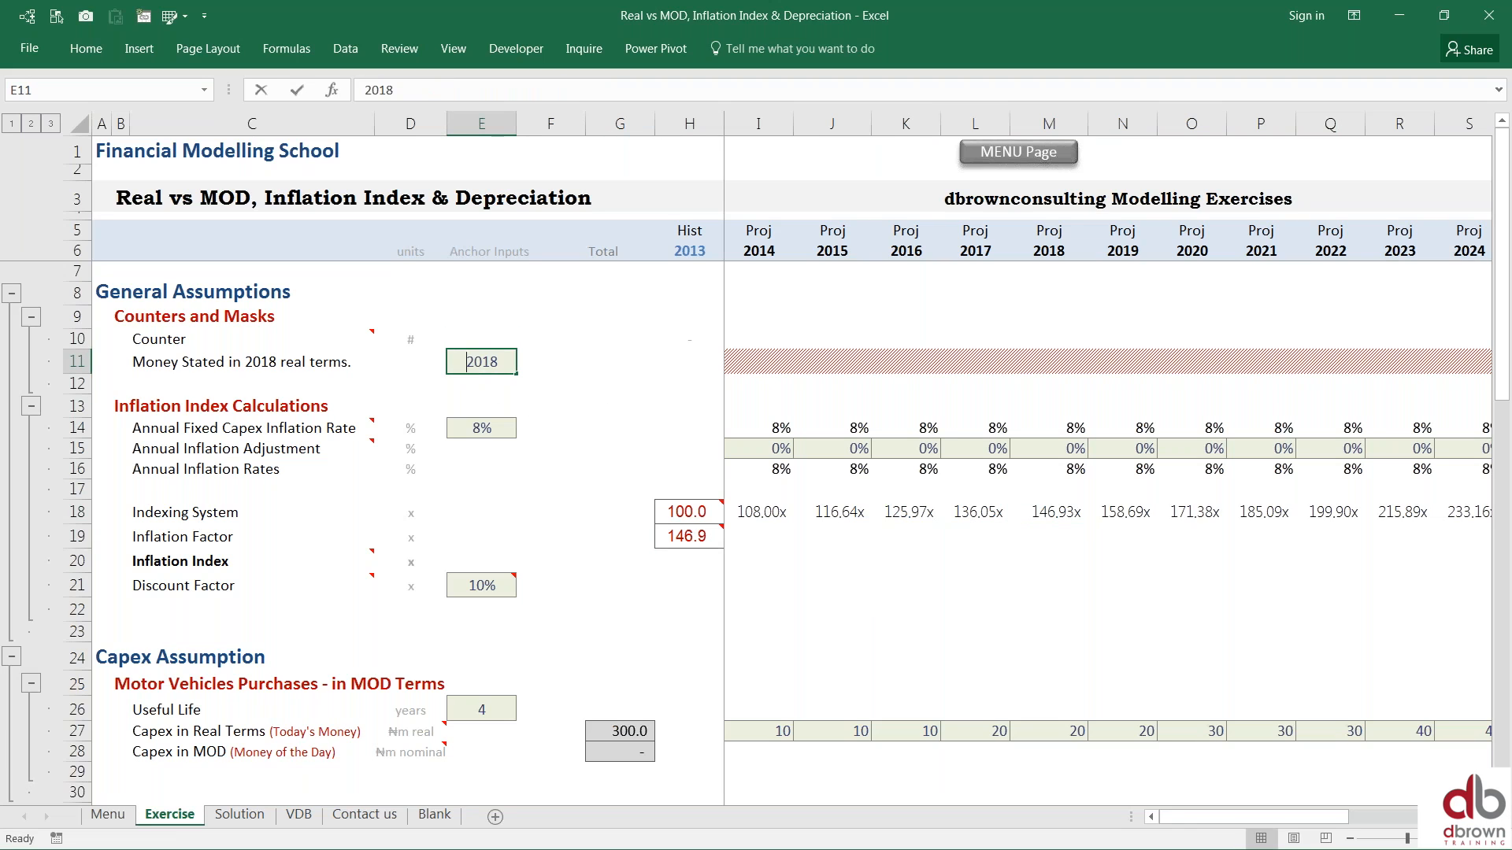
pyautogui.write('2016')
pyautogui.press('Return')
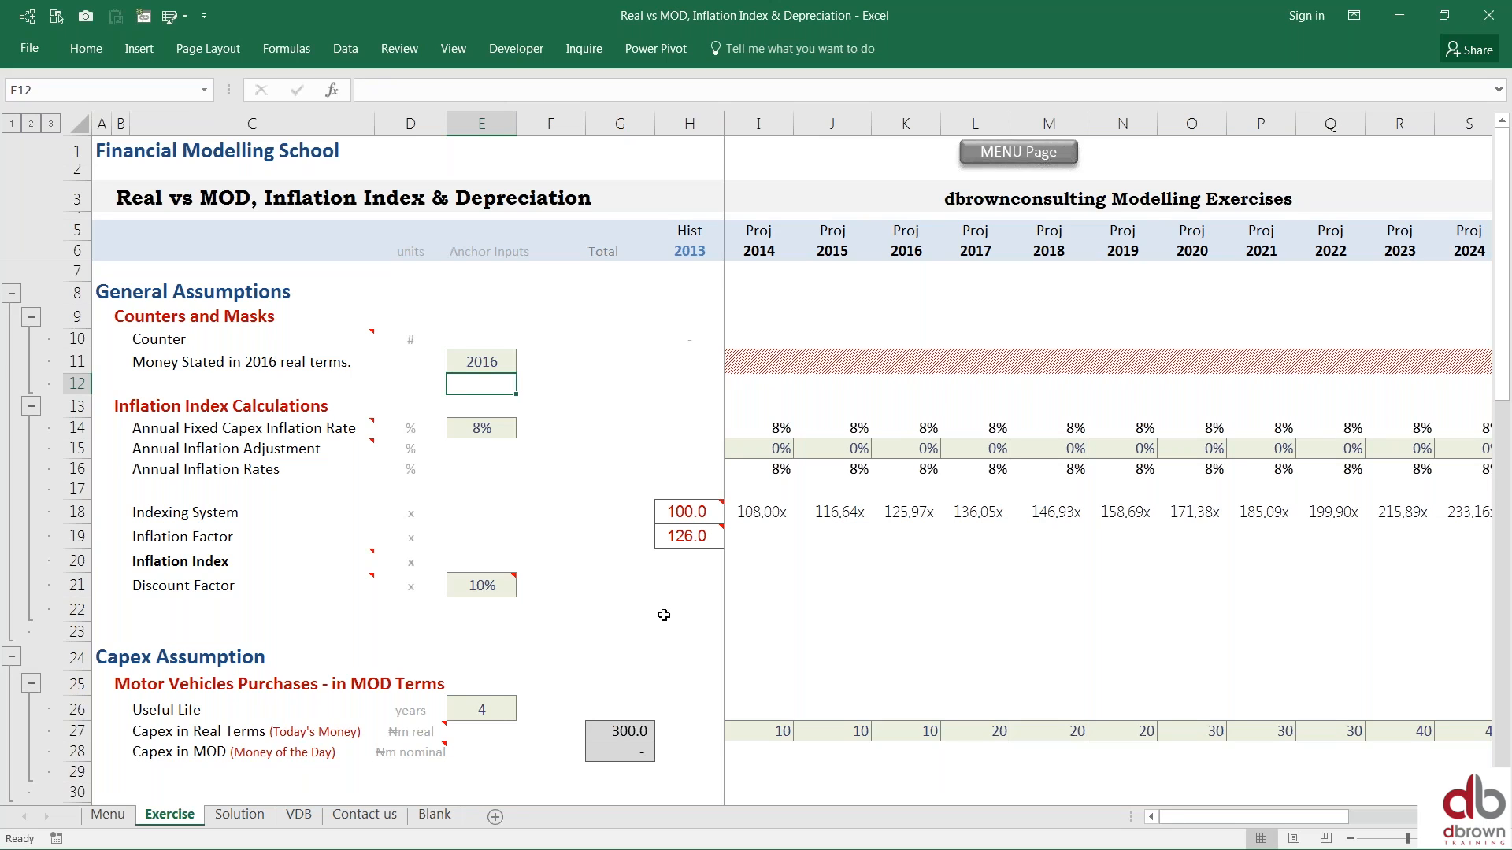
# Step: Enter the 2014 Inflation Factor in I19 as =$H$19/I18, with an absolute reference to H19
pyautogui.click(697, 537)
pyautogui.press('Right')
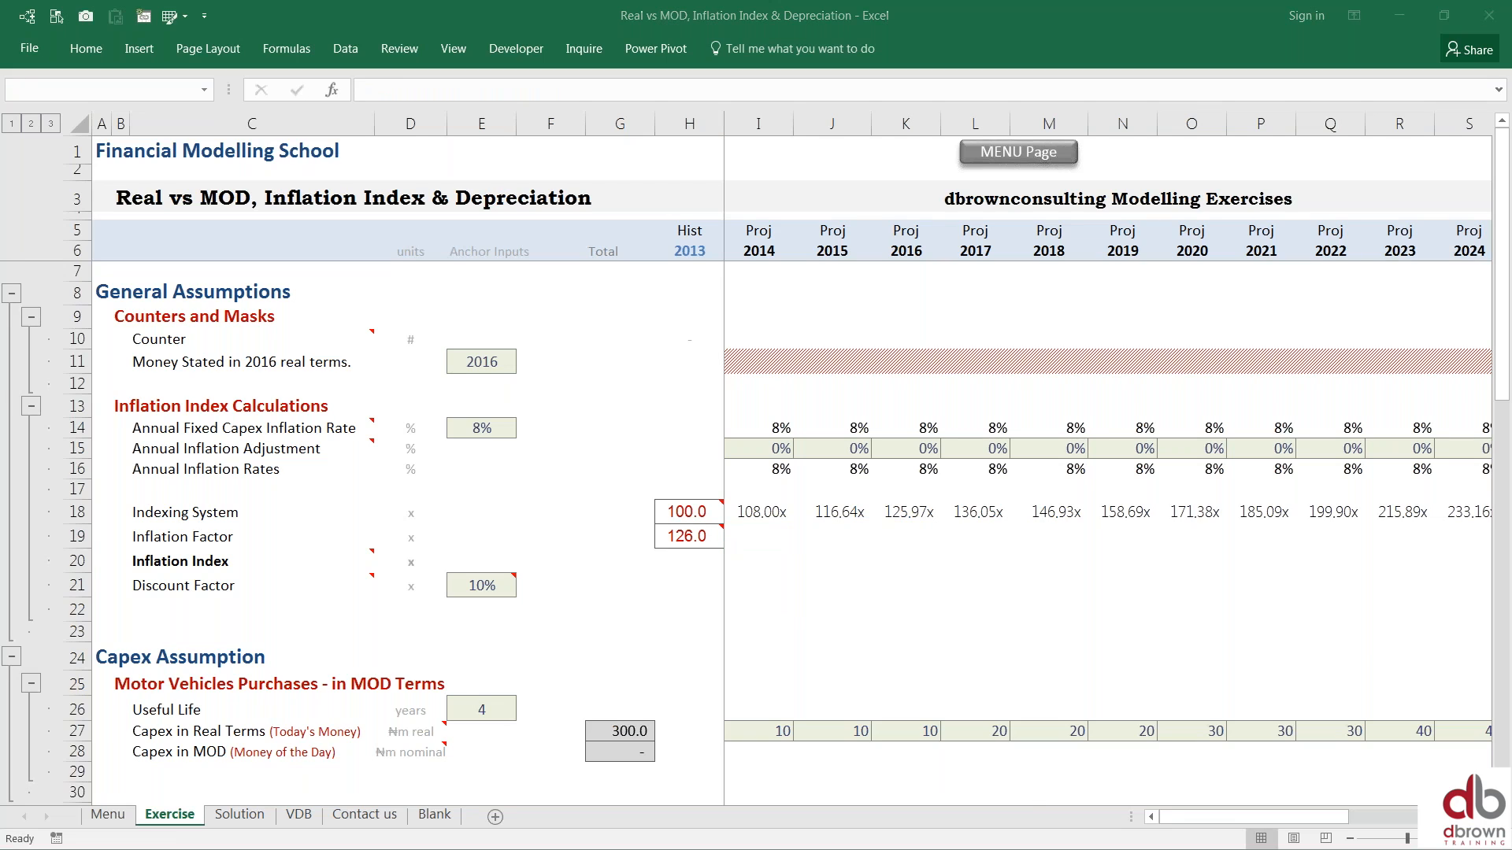
pyautogui.press('F2')
pyautogui.press('Escape')
pyautogui.click(761, 535)
pyautogui.write('=')
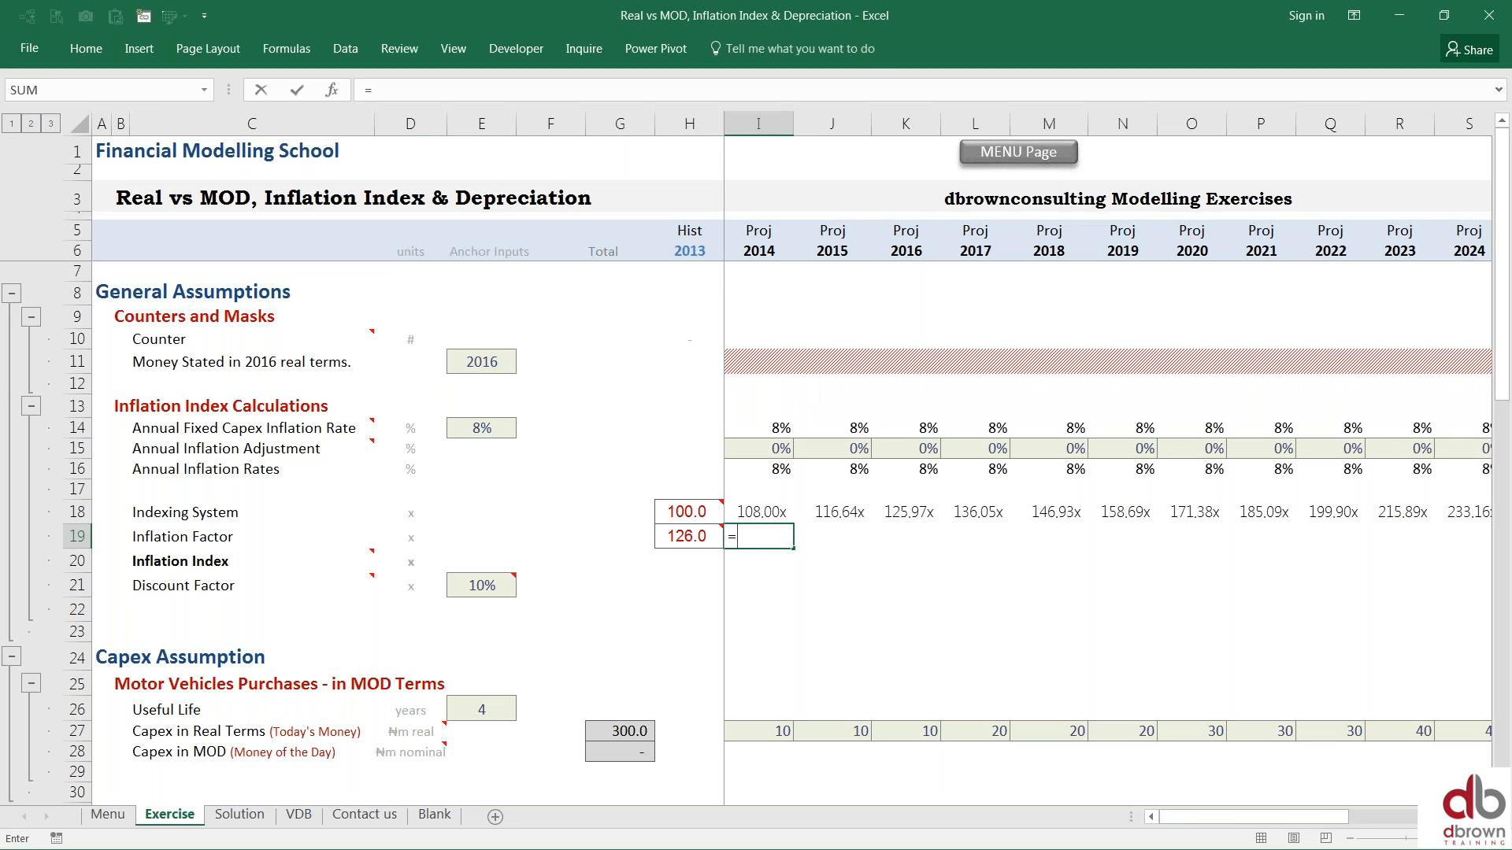
pyautogui.press('Left')
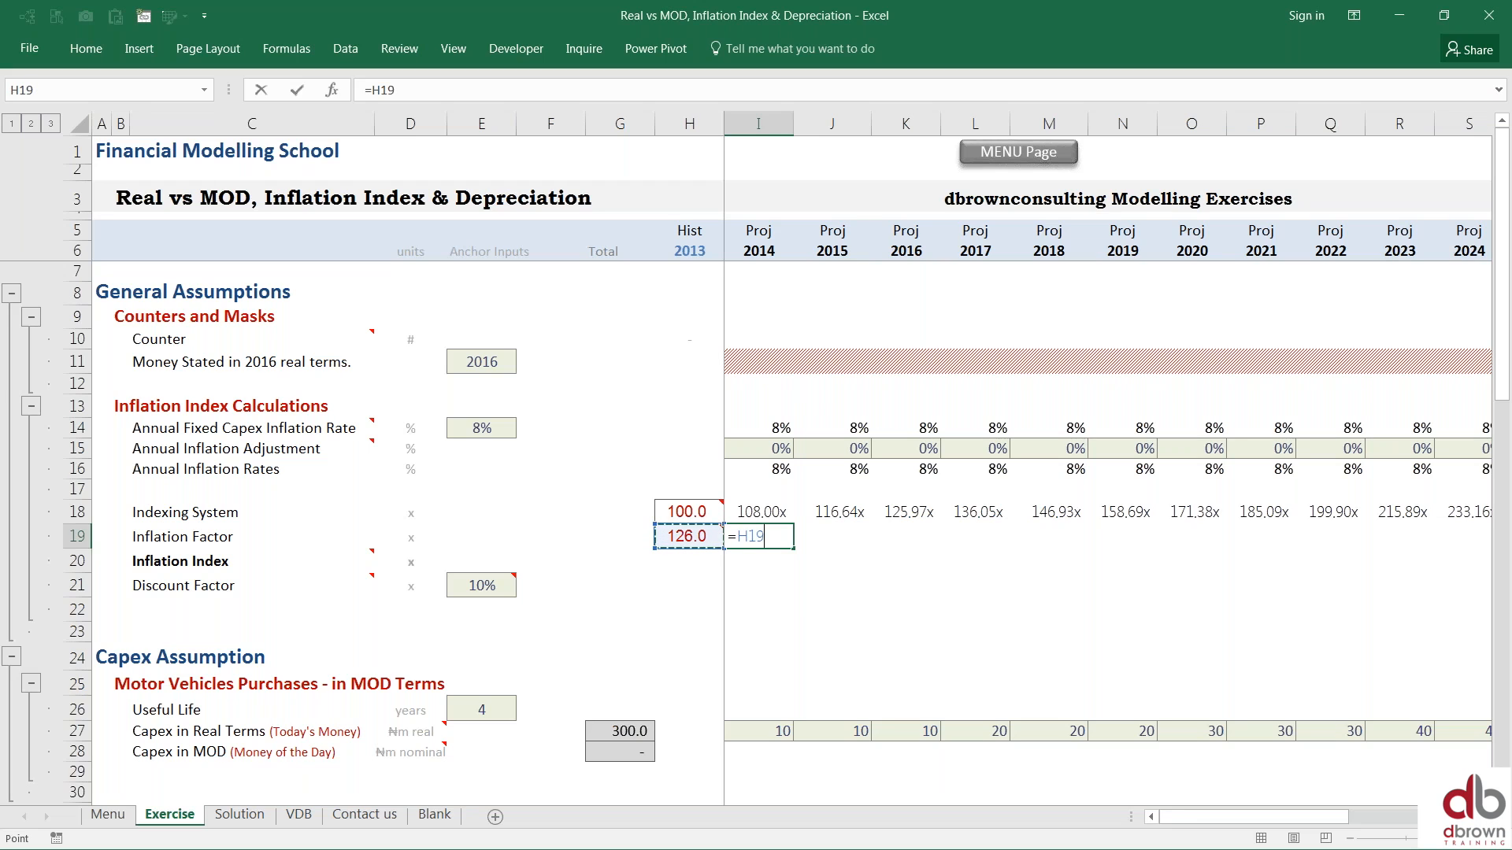
pyautogui.press('F4')
pyautogui.write('/')
pyautogui.press('Up')
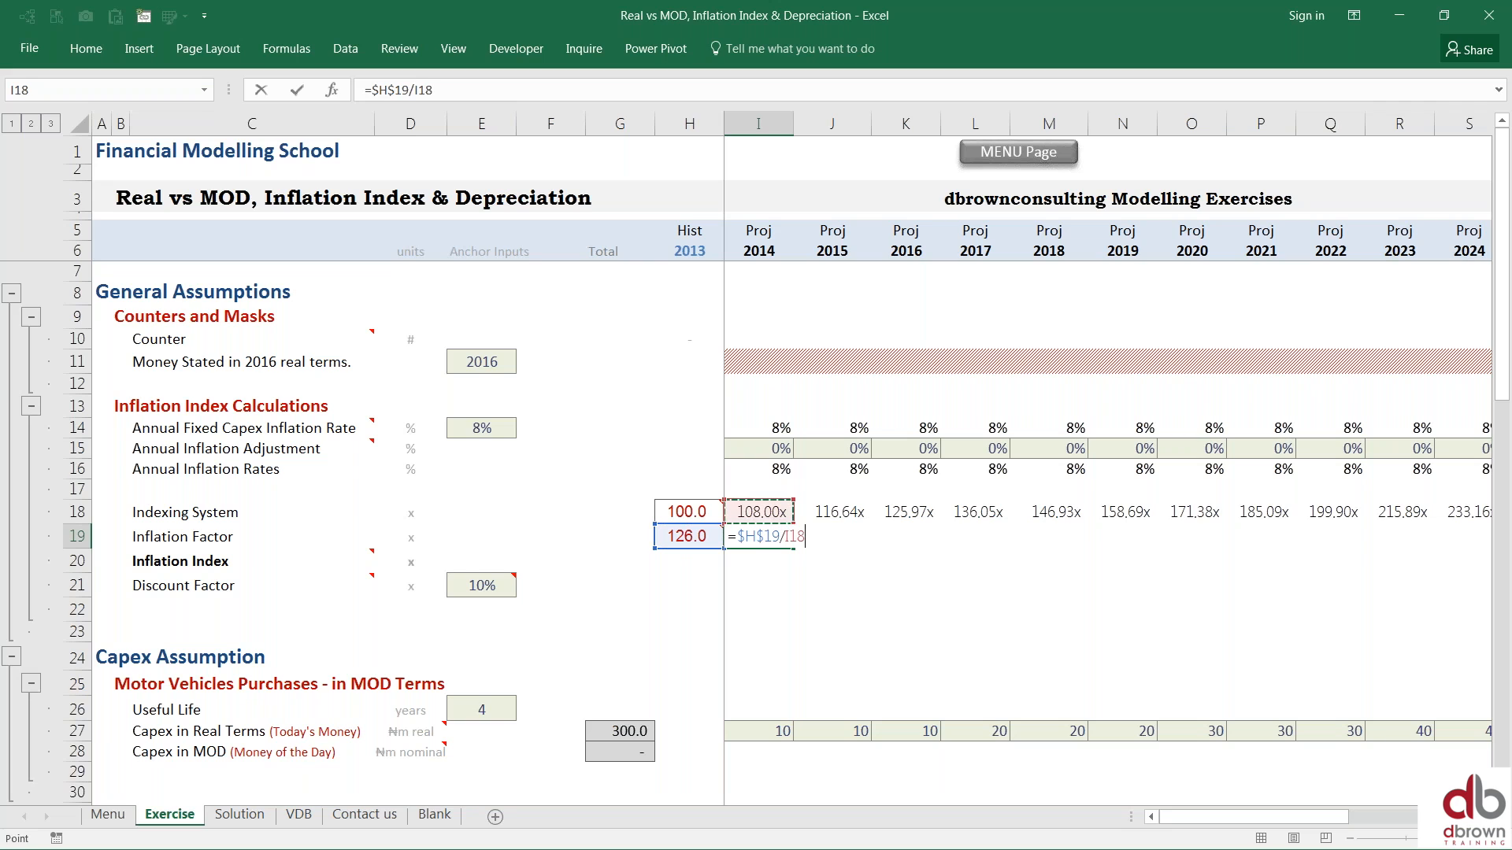
pyautogui.hotkey('ctrl', 'Return')
# Step: Copy the Inflation Factor formula from I19 across the row through 2025 in column T
pyautogui.hotkey('shift', 'Right')
pyautogui.hotkey('shift', 'Right')
pyautogui.hotkey('shift', 'Right')
pyautogui.hotkey('shift', 'Right')
pyautogui.hotkey('shift', 'Right')
pyautogui.hotkey('shift', 'Right')
pyautogui.hotkey('shift', 'Right')
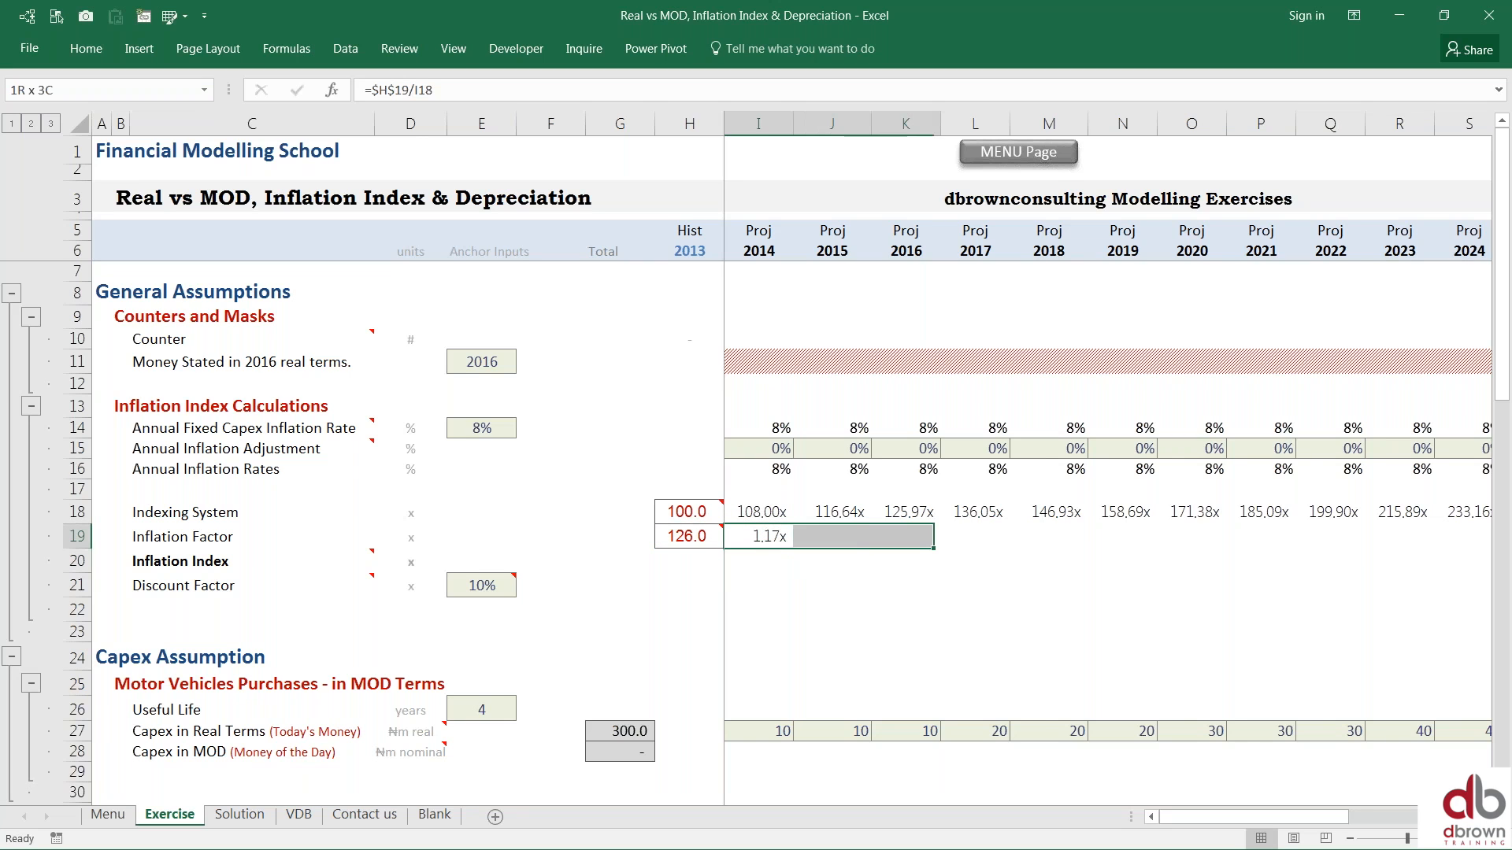
pyautogui.hotkey('shift', 'Right')
pyautogui.hotkey('shift', 'Right')
pyautogui.hotkey('shift', 'Right')
pyautogui.hotkey('shift', 'Right')
pyautogui.hotkey('shift', 'Right')
pyautogui.hotkey('shift', 'Right')
pyautogui.hotkey('shift', 'Right')
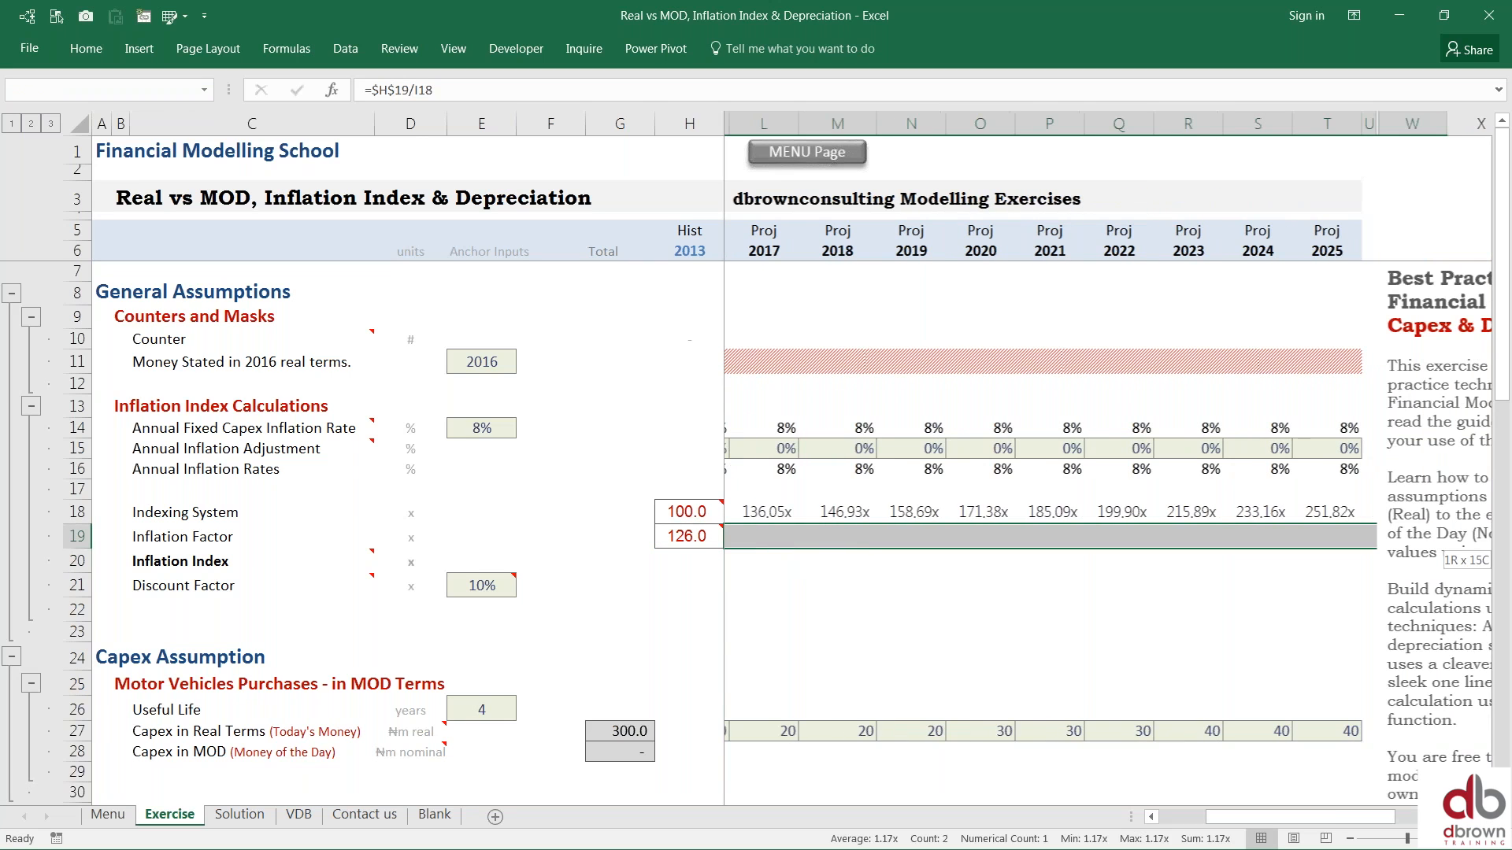
pyautogui.hotkey('ctrl', 'r')
pyautogui.press('Left')
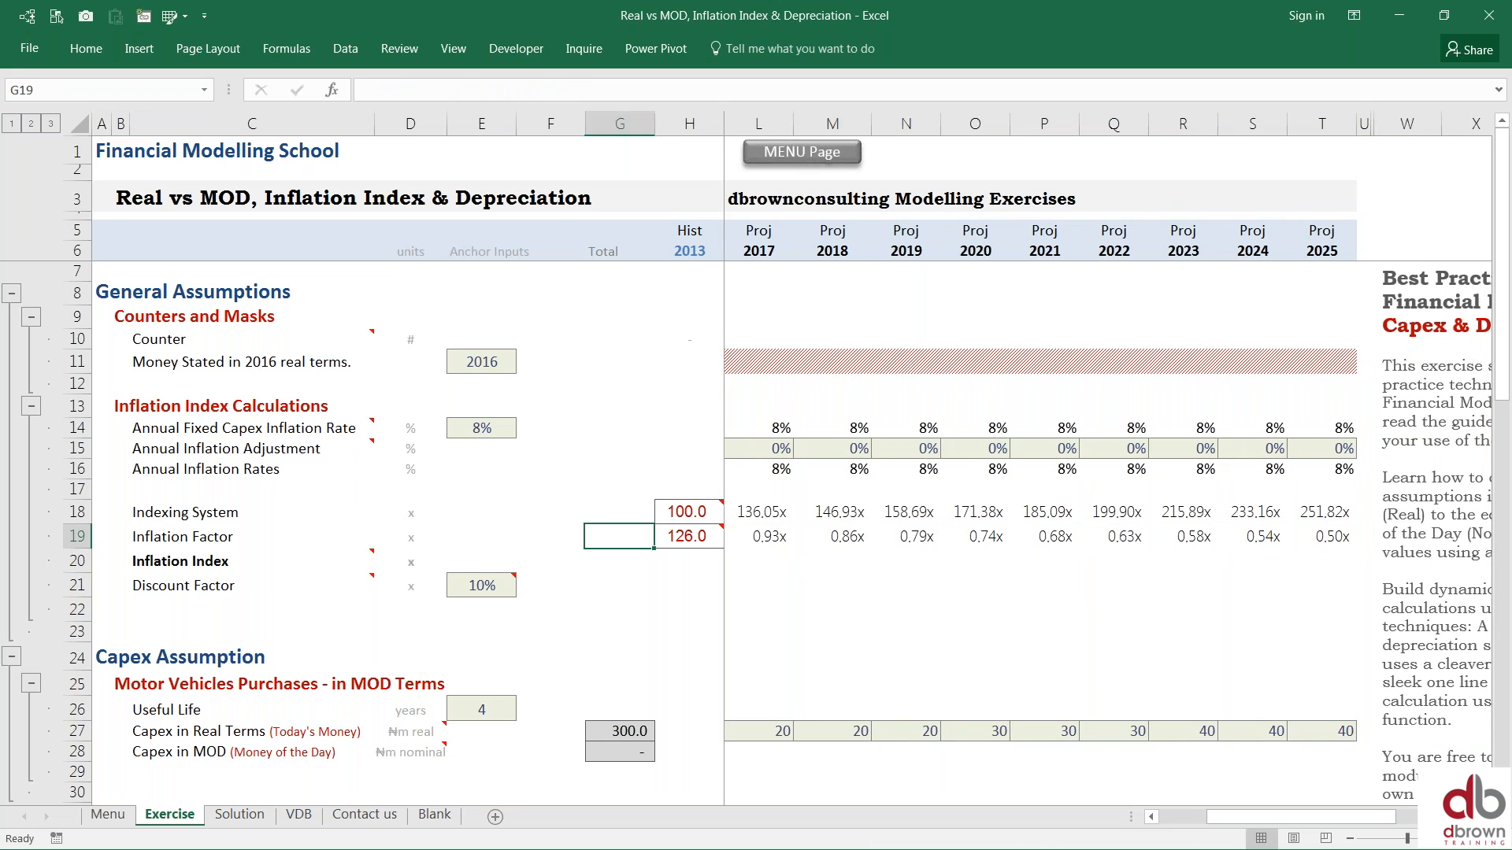
pyautogui.press('Right')
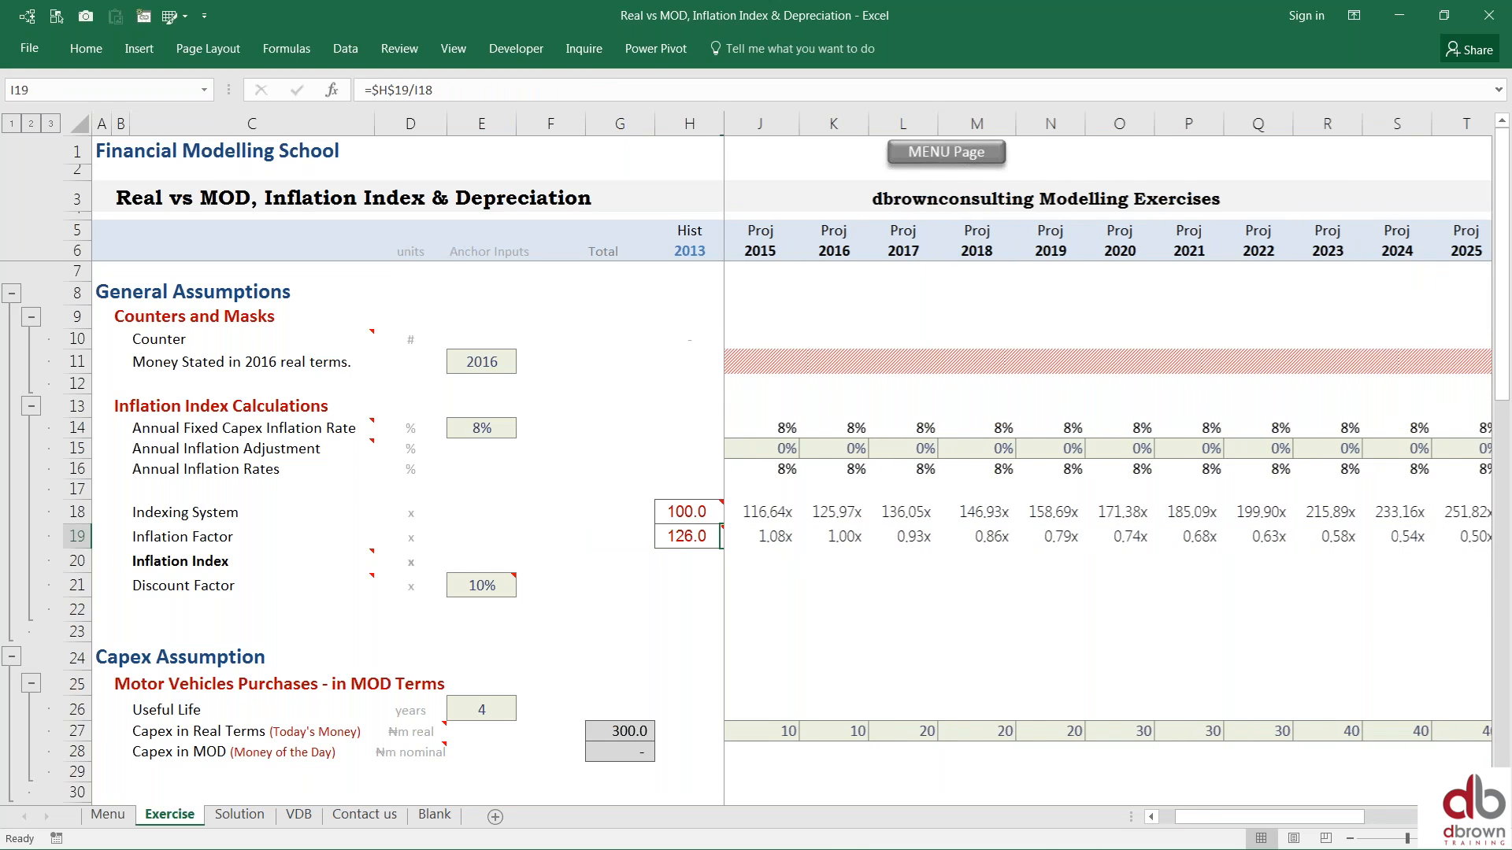
# Step: Compare the Inflation Factor for 2016 with the factors for 2017 to 2020 and the base value in H19
pyautogui.click(909, 538)
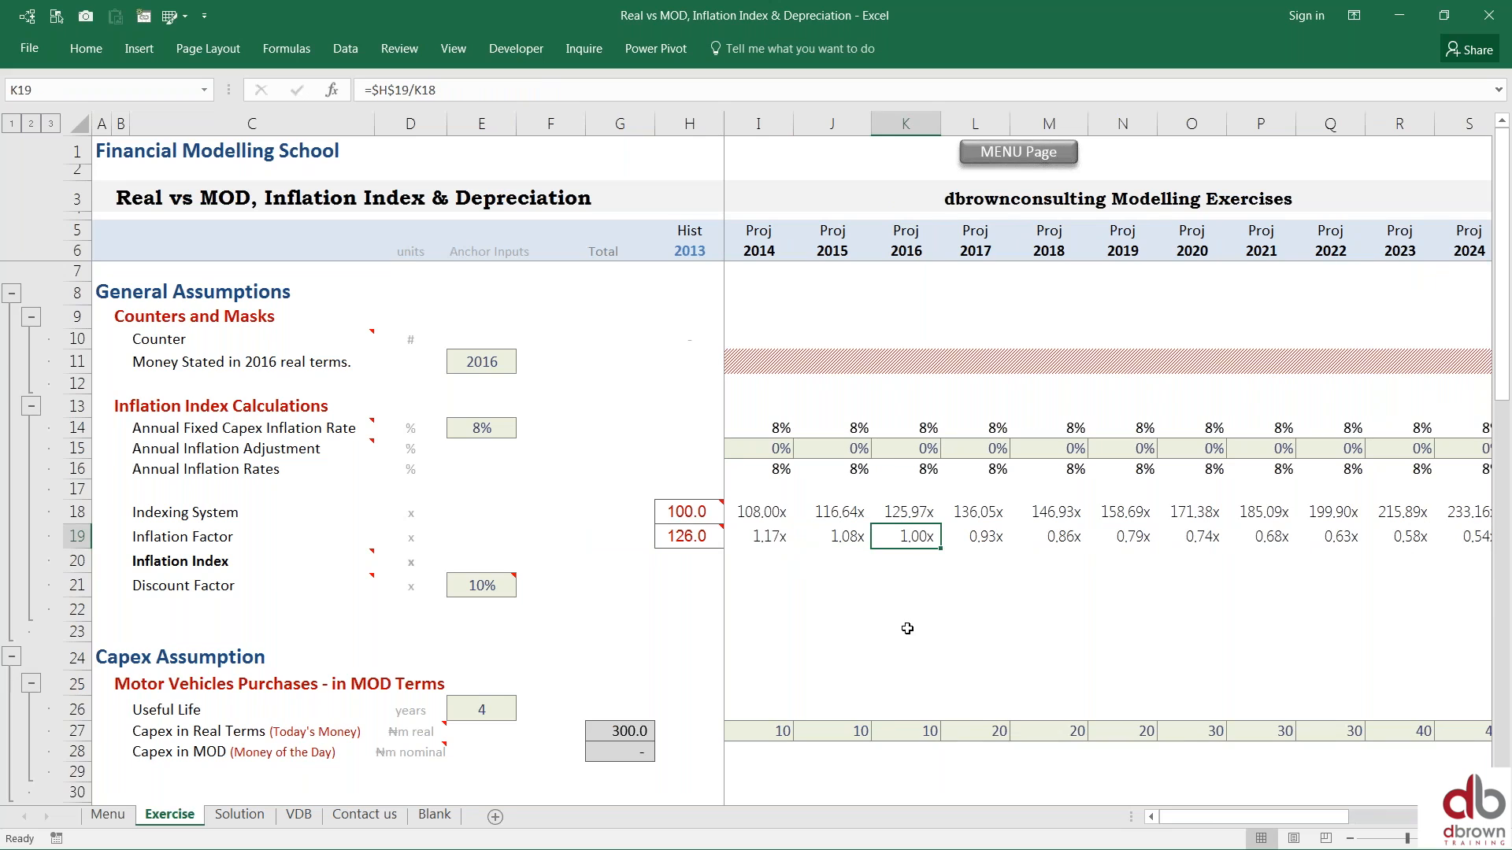
pyautogui.moveTo(979, 534); pyautogui.dragTo(1207, 531)
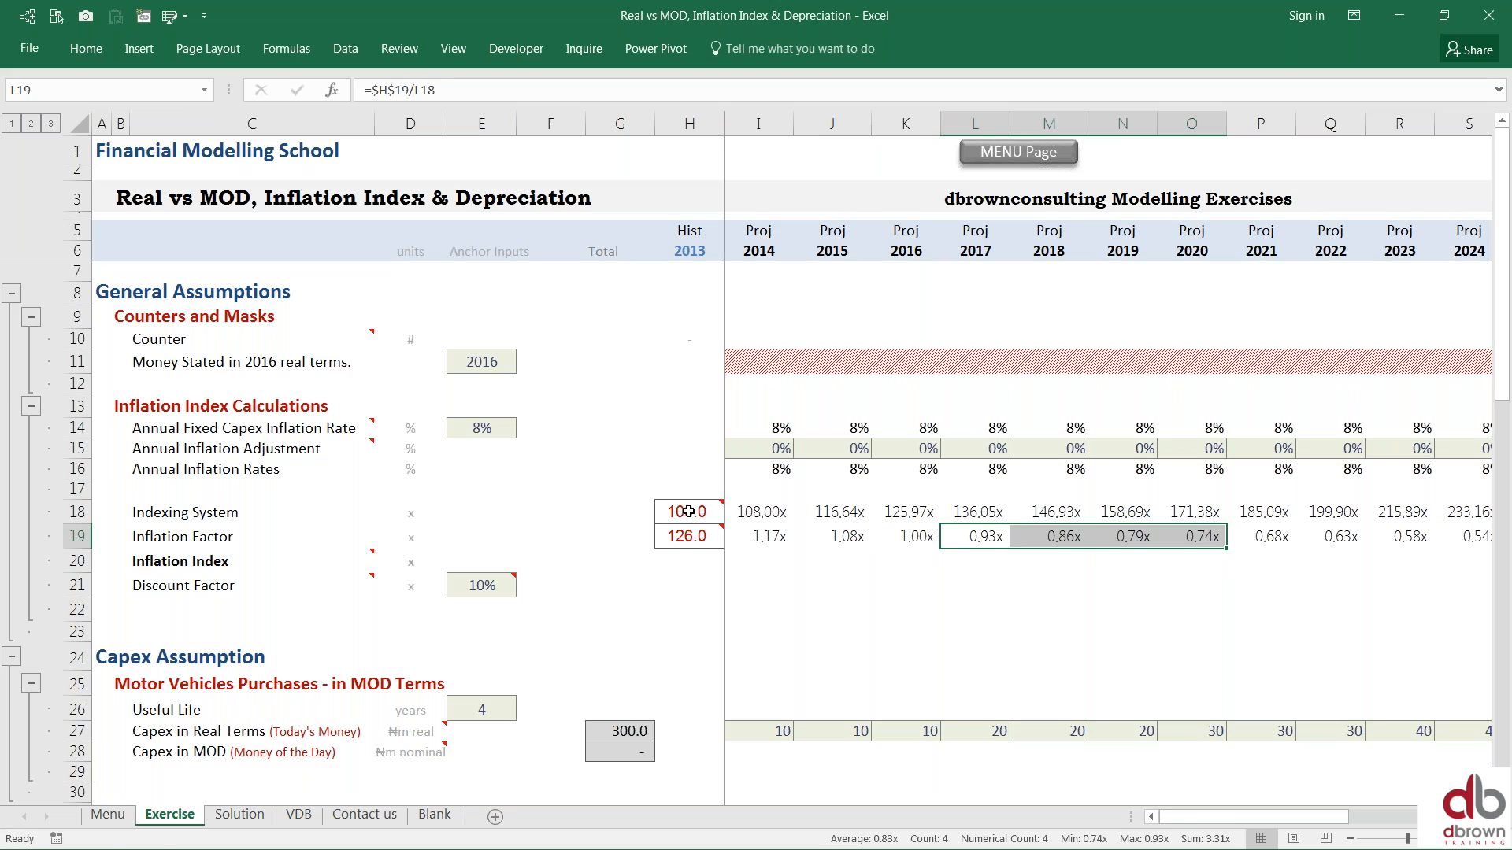
pyautogui.click(684, 534)
pyautogui.press('Return')
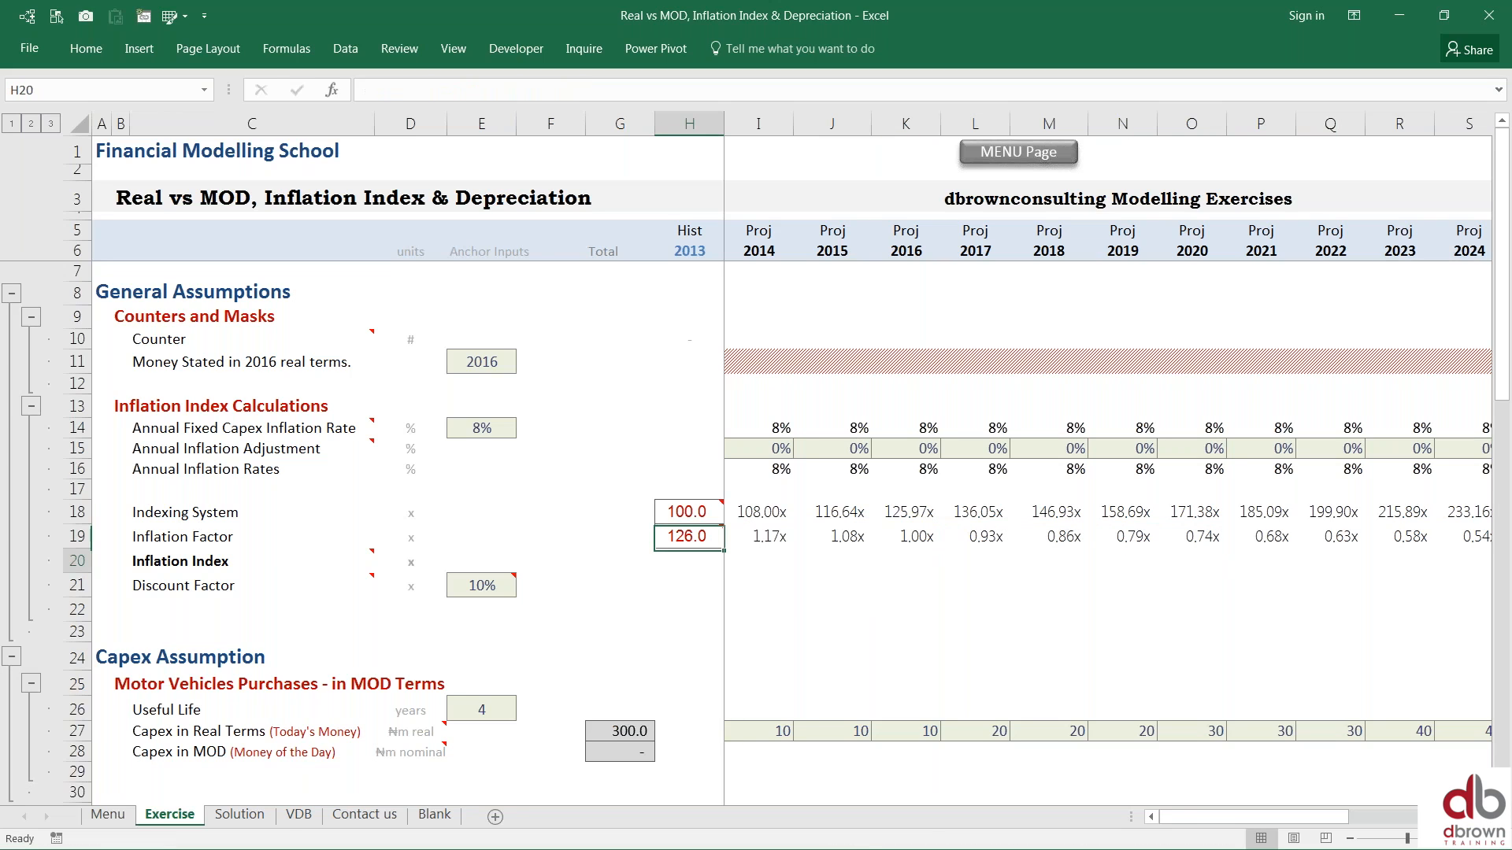
pyautogui.press('Right')
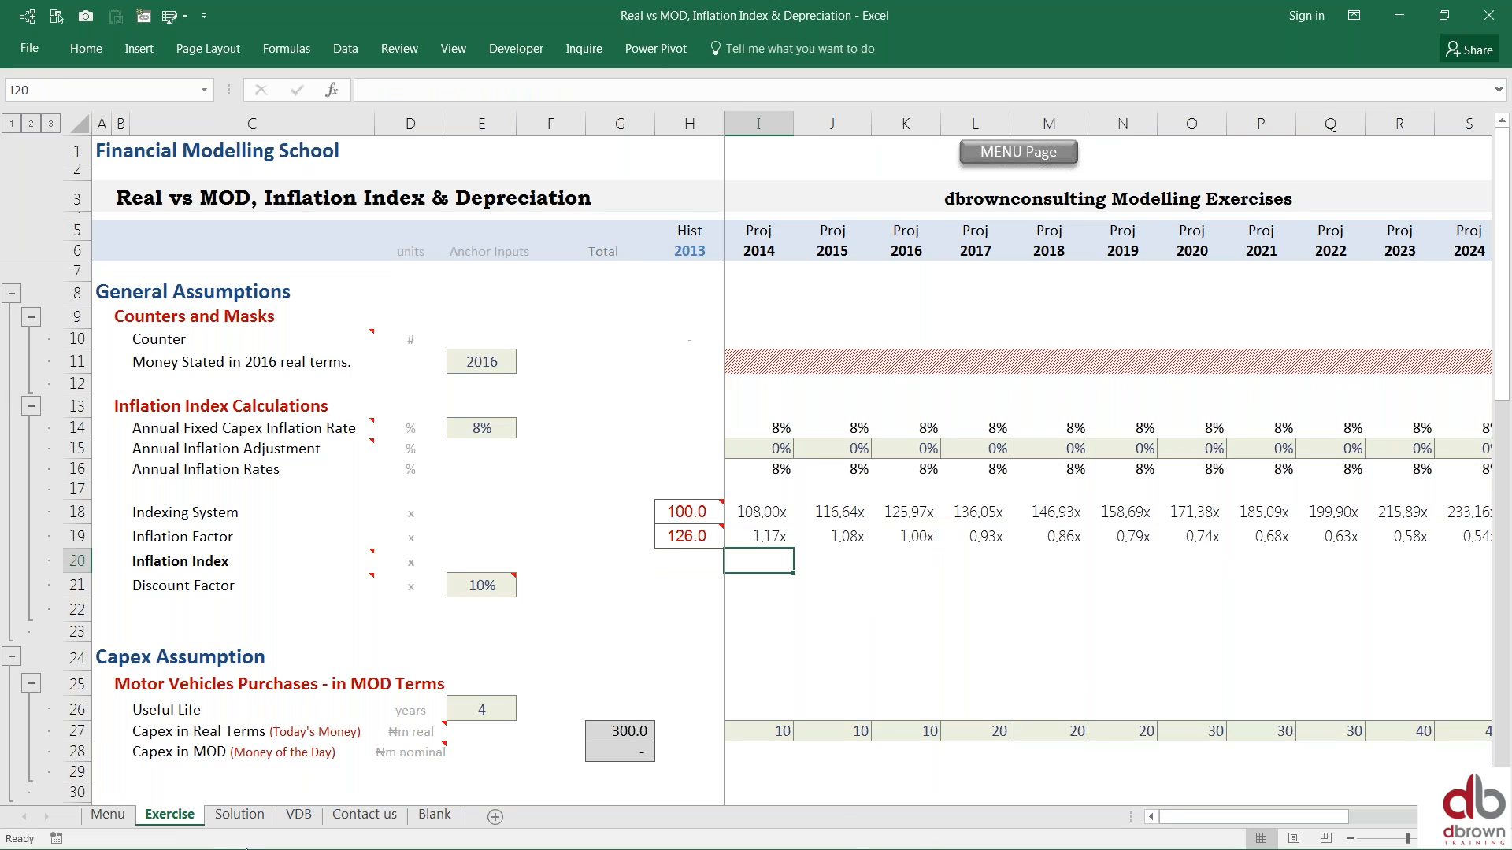
pyautogui.click(210, 846)
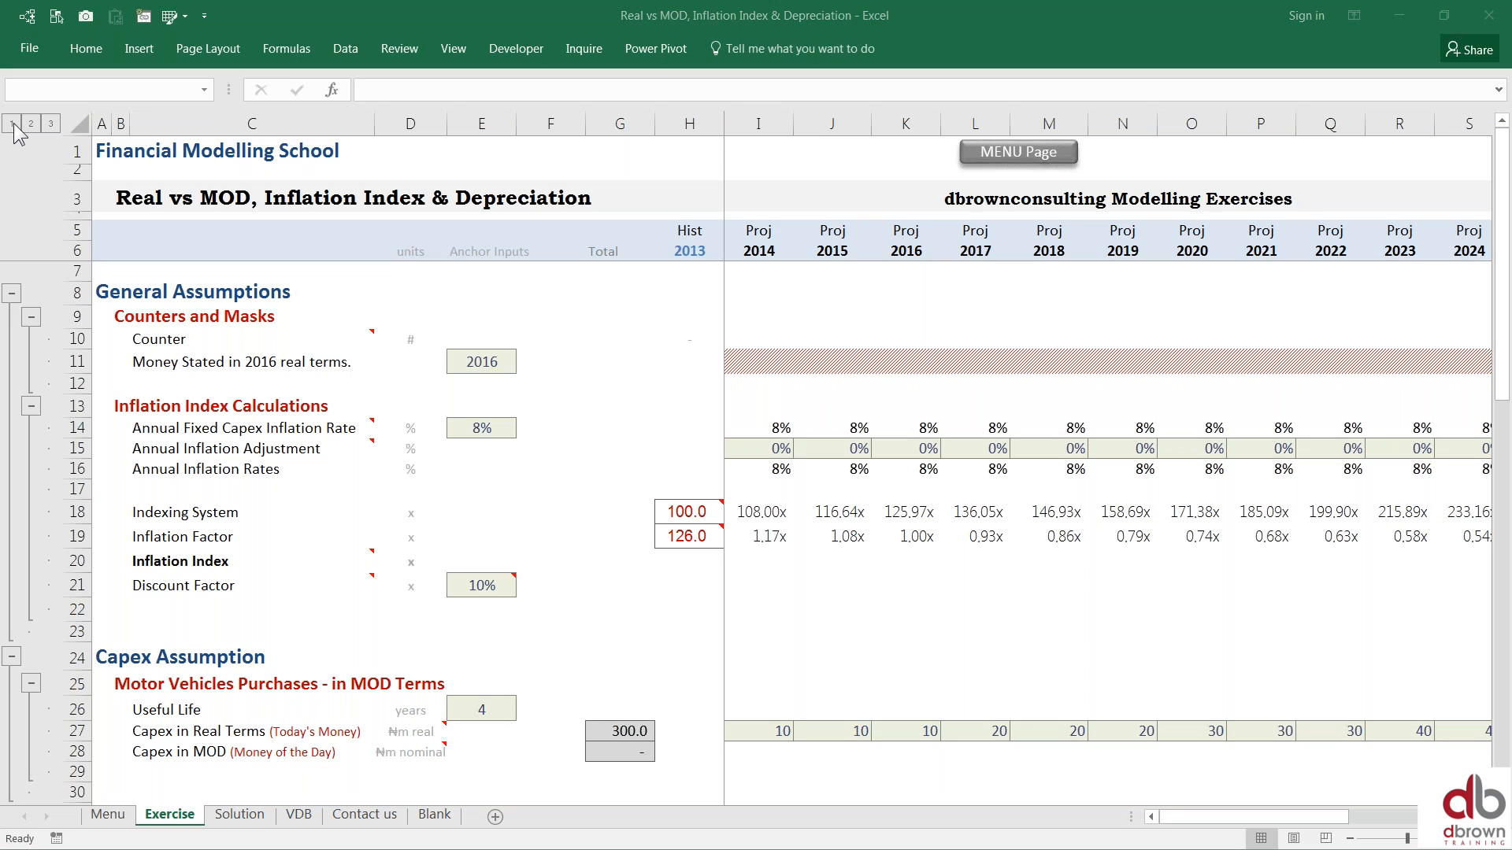
pyautogui.click(767, 559)
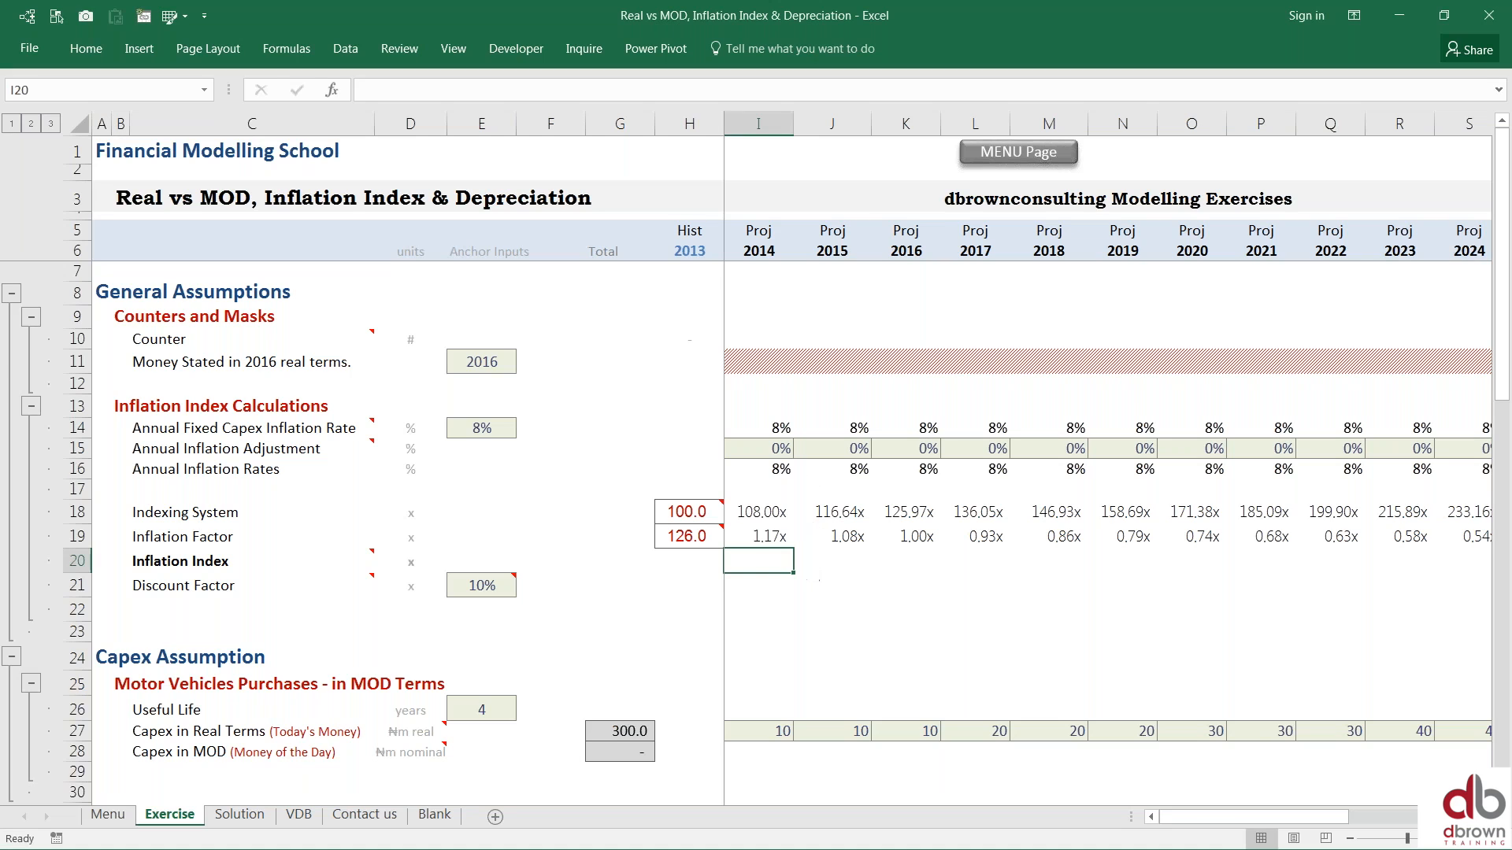
pyautogui.hotkey('shift', 'space')
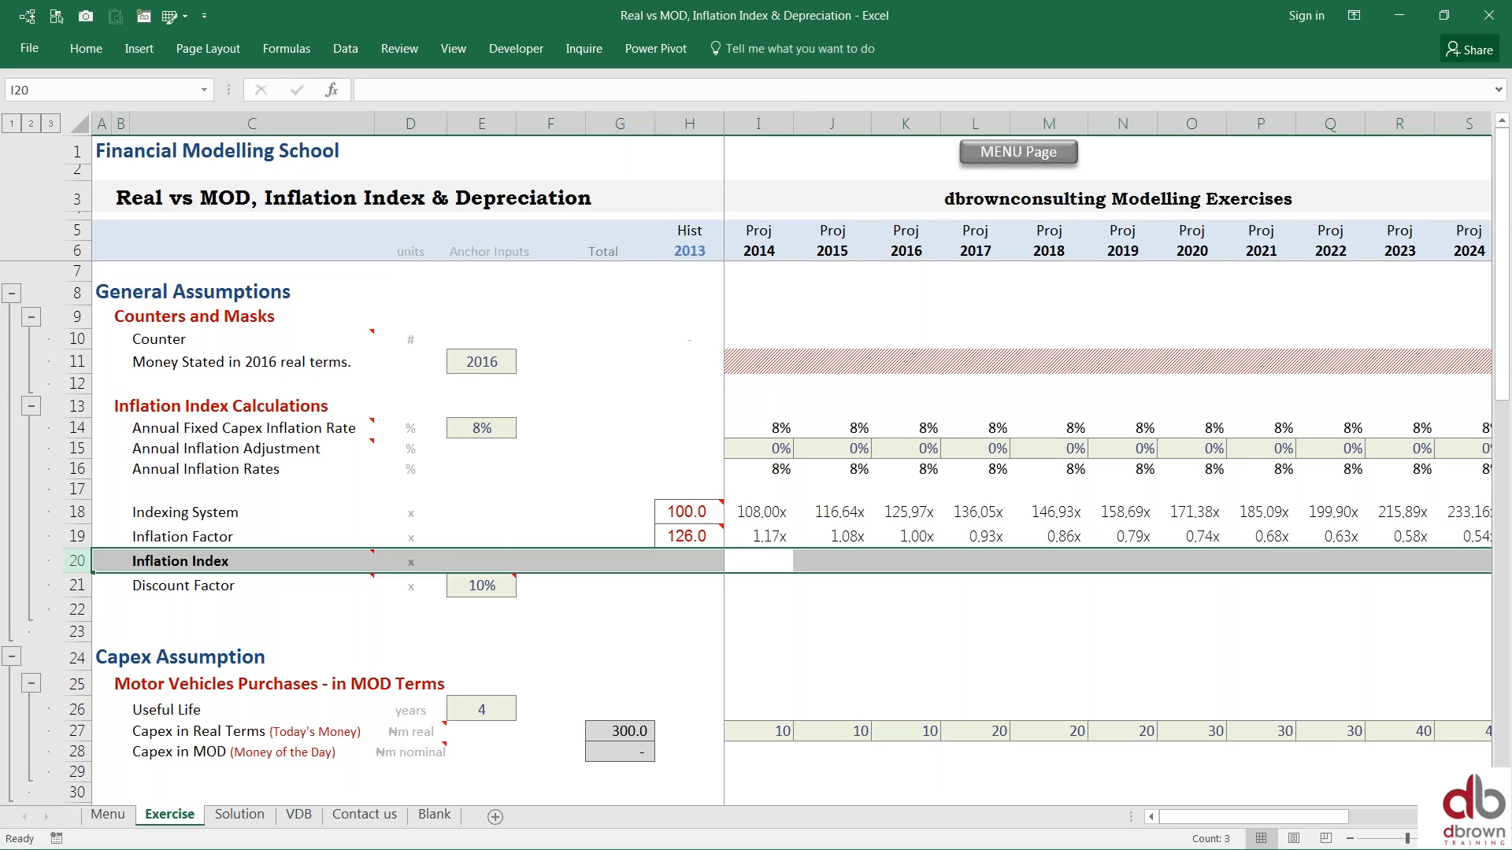
pyautogui.hotkey('shift', 'Tab')
pyautogui.press('Right')
pyautogui.press('Right')
pyautogui.press('Right')
pyautogui.press('Right')
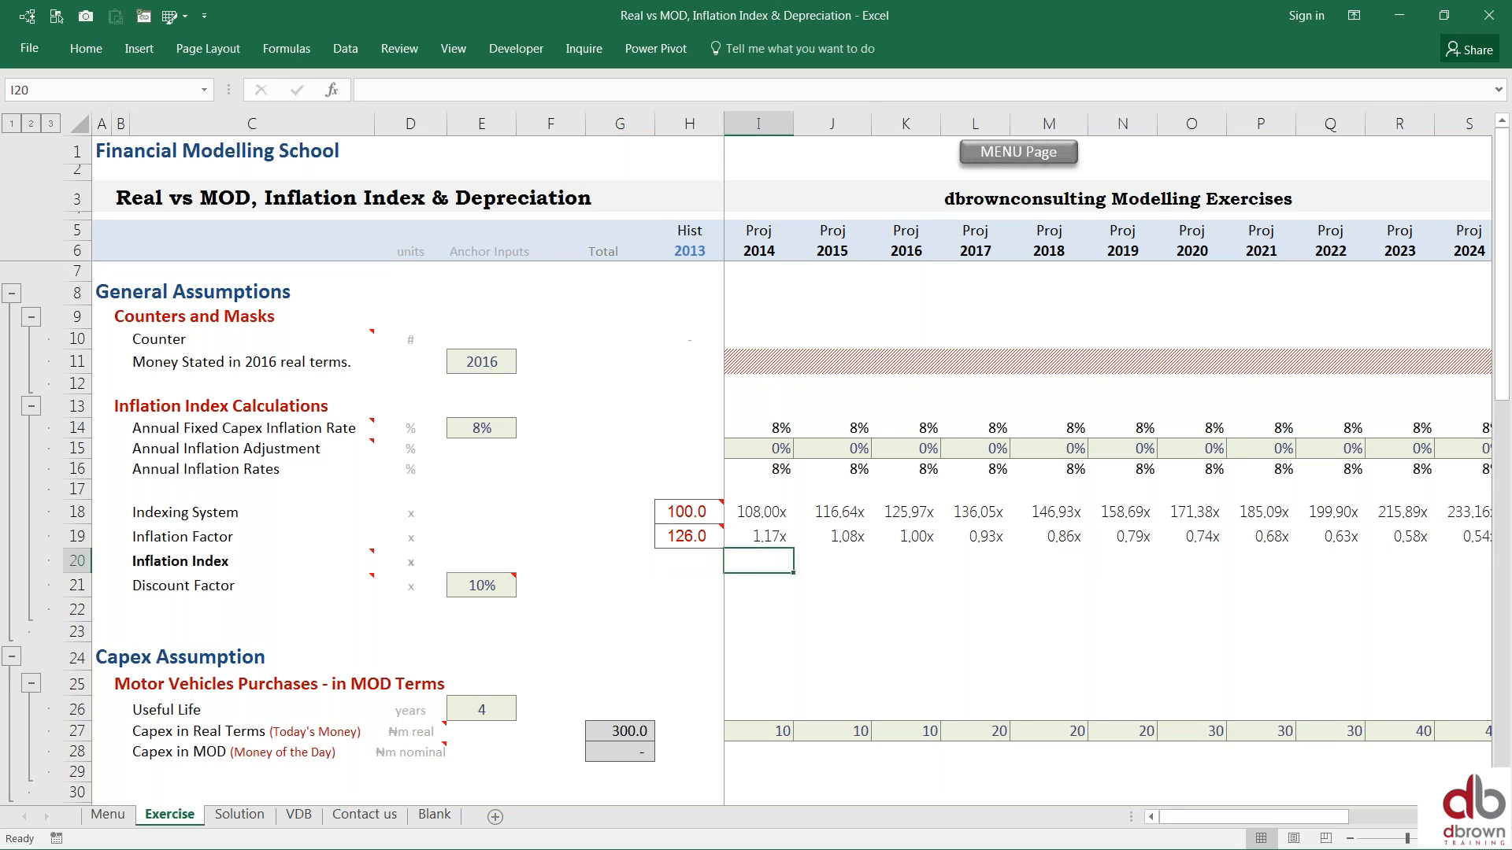
pyautogui.press('Left')
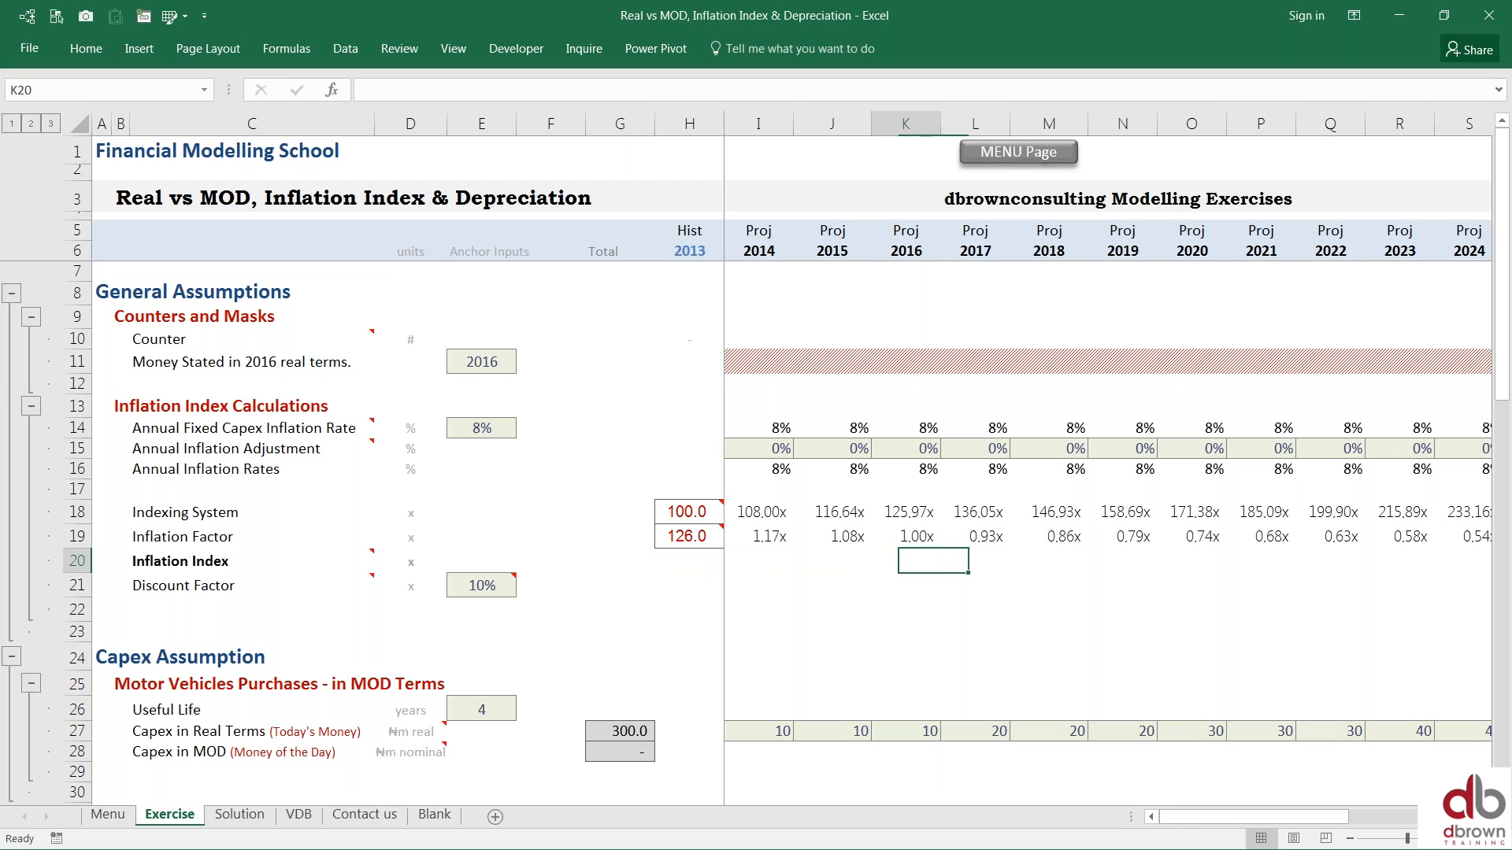
pyautogui.press('Left')
pyautogui.press('Left')
pyautogui.press('Up')
pyautogui.press('Up')
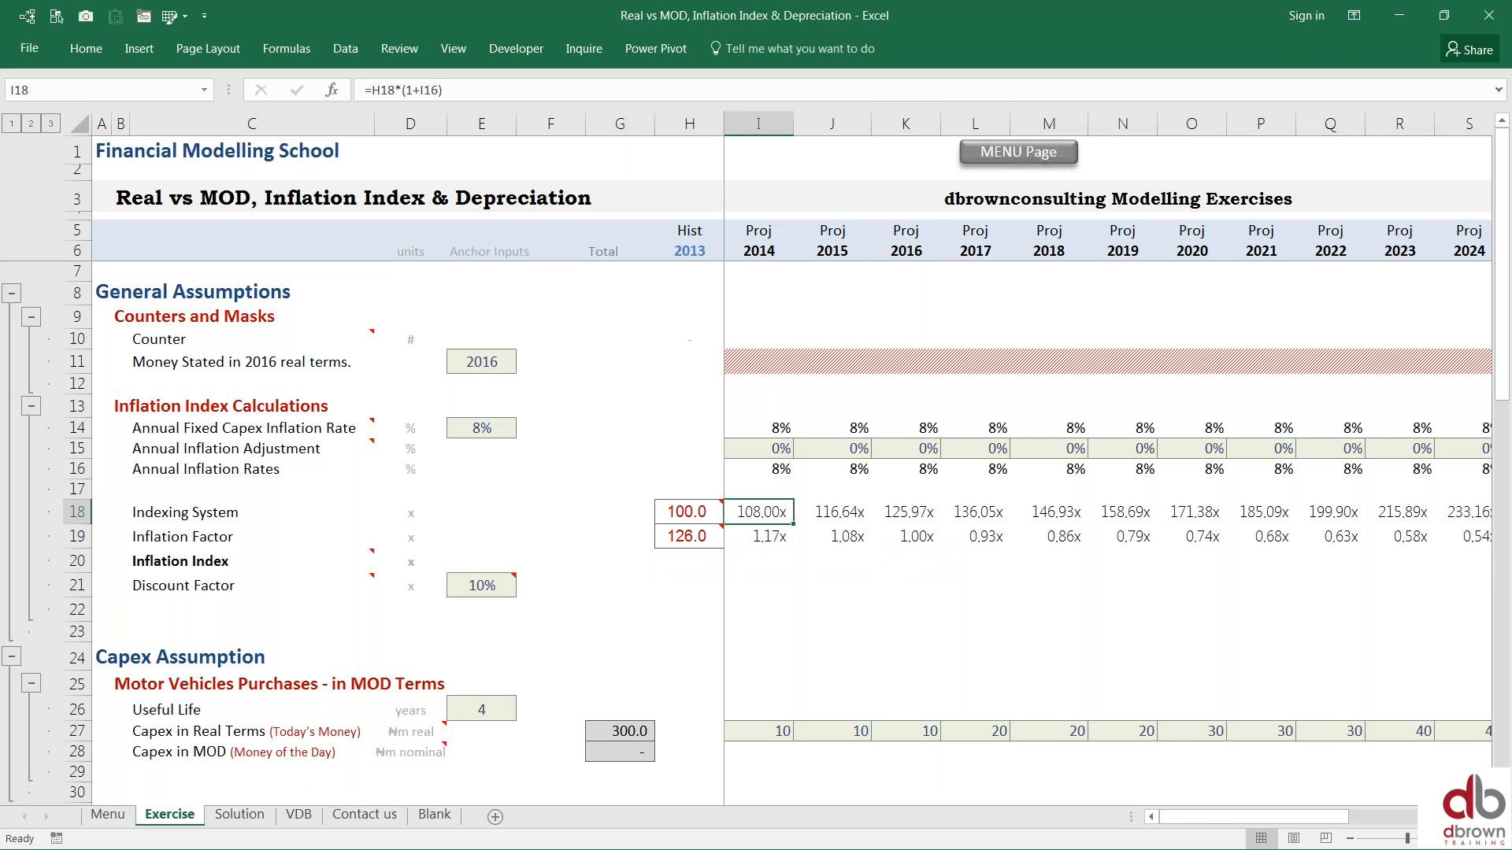
# Step: Compare the Indexing System and Inflation Factor values for 2014 to 2017 with the empty Inflation Index row beneath
pyautogui.hotkey('shift', 'Right')
pyautogui.hotkey('shift', 'Right')
pyautogui.hotkey('shift', 'Right')
pyautogui.press('Down')
pyautogui.press('Right')
pyautogui.press('Right')
pyautogui.press('Right')
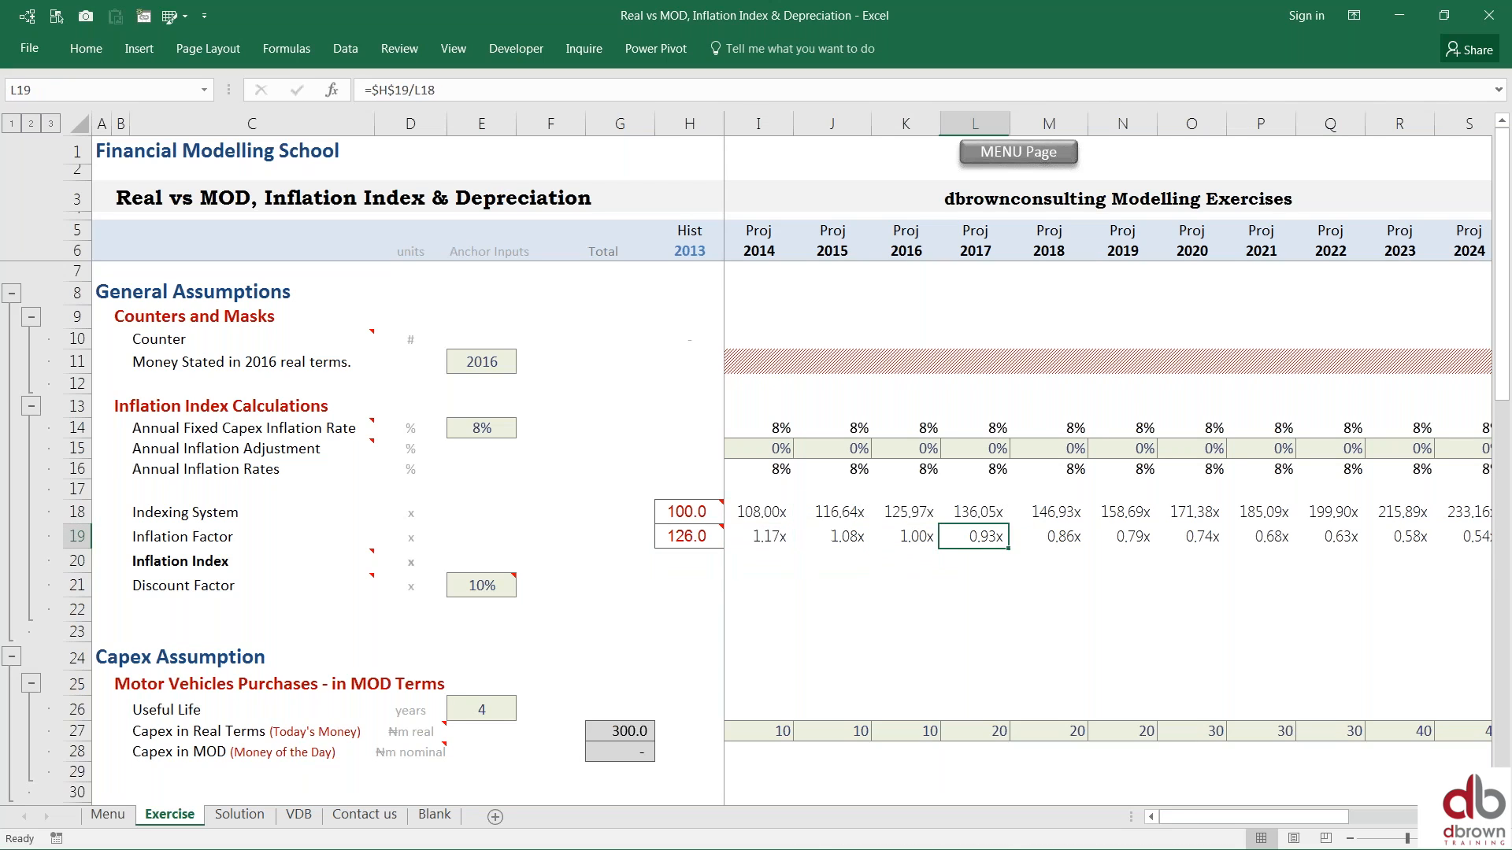
pyautogui.press('Down')
pyautogui.hotkey('shift', 'Right')
pyautogui.hotkey('shift', 'Right')
pyautogui.hotkey('shift', 'Right')
pyautogui.press('Left')
pyautogui.press('Left')
pyautogui.press('Left')
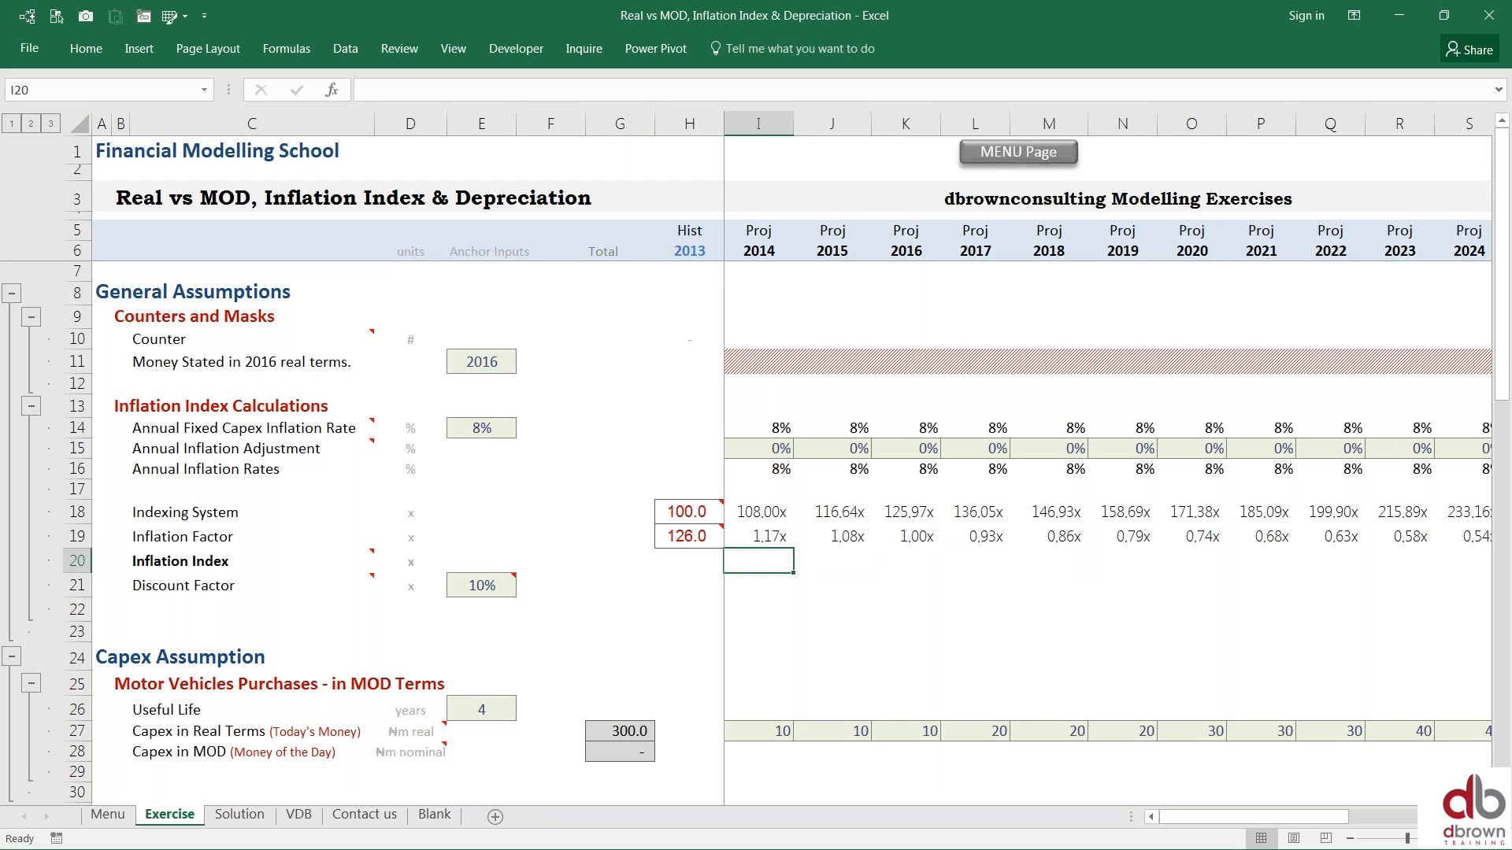
# Step: Review the Inflation Factors for 2016 to 2020 against the Inflation Index cells that need a formula
pyautogui.press('Right')
pyautogui.press('Right')
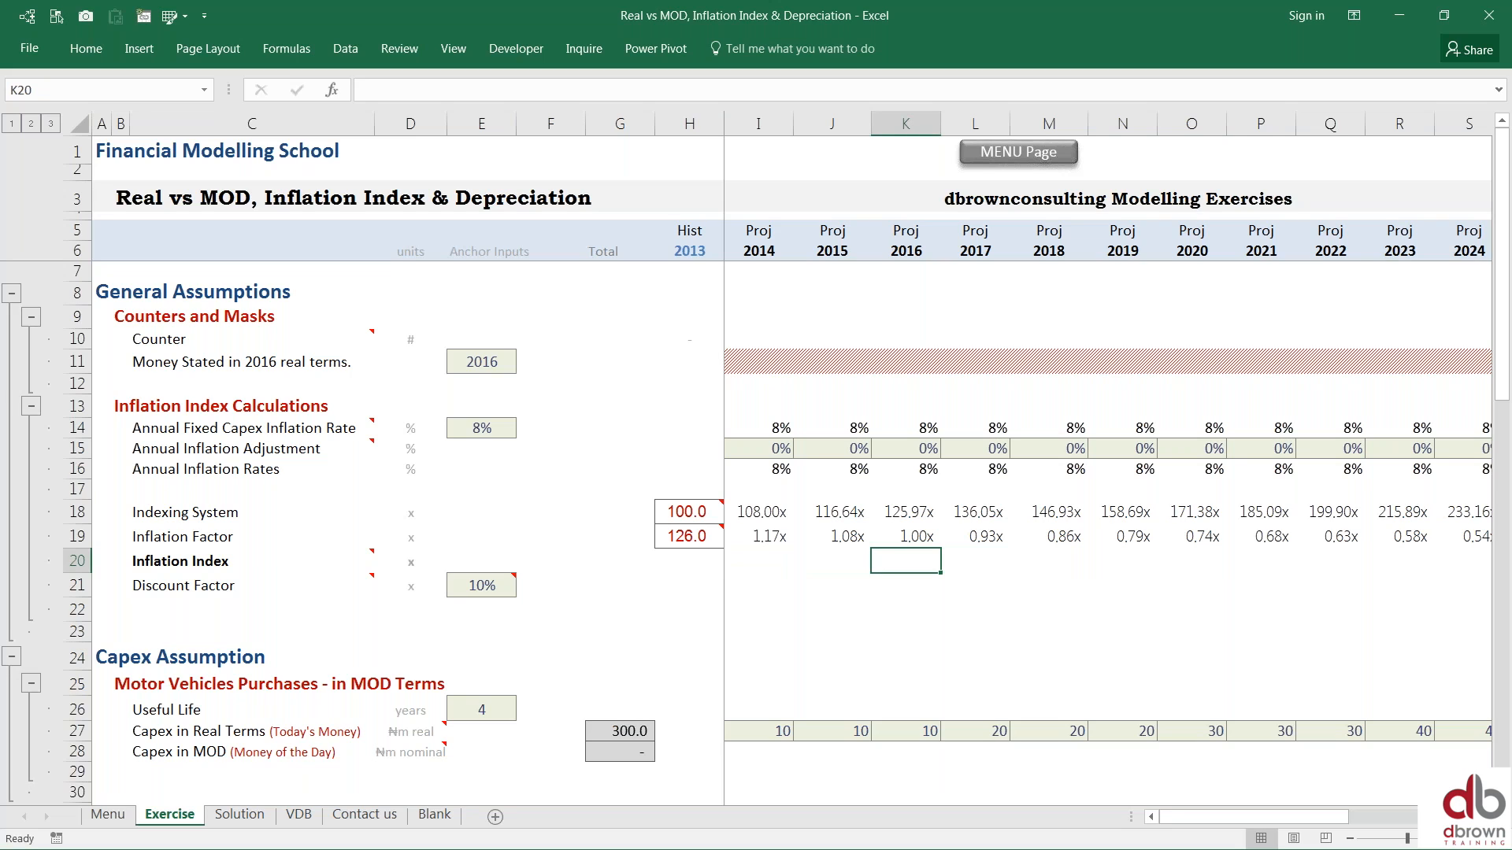
pyautogui.press('Right')
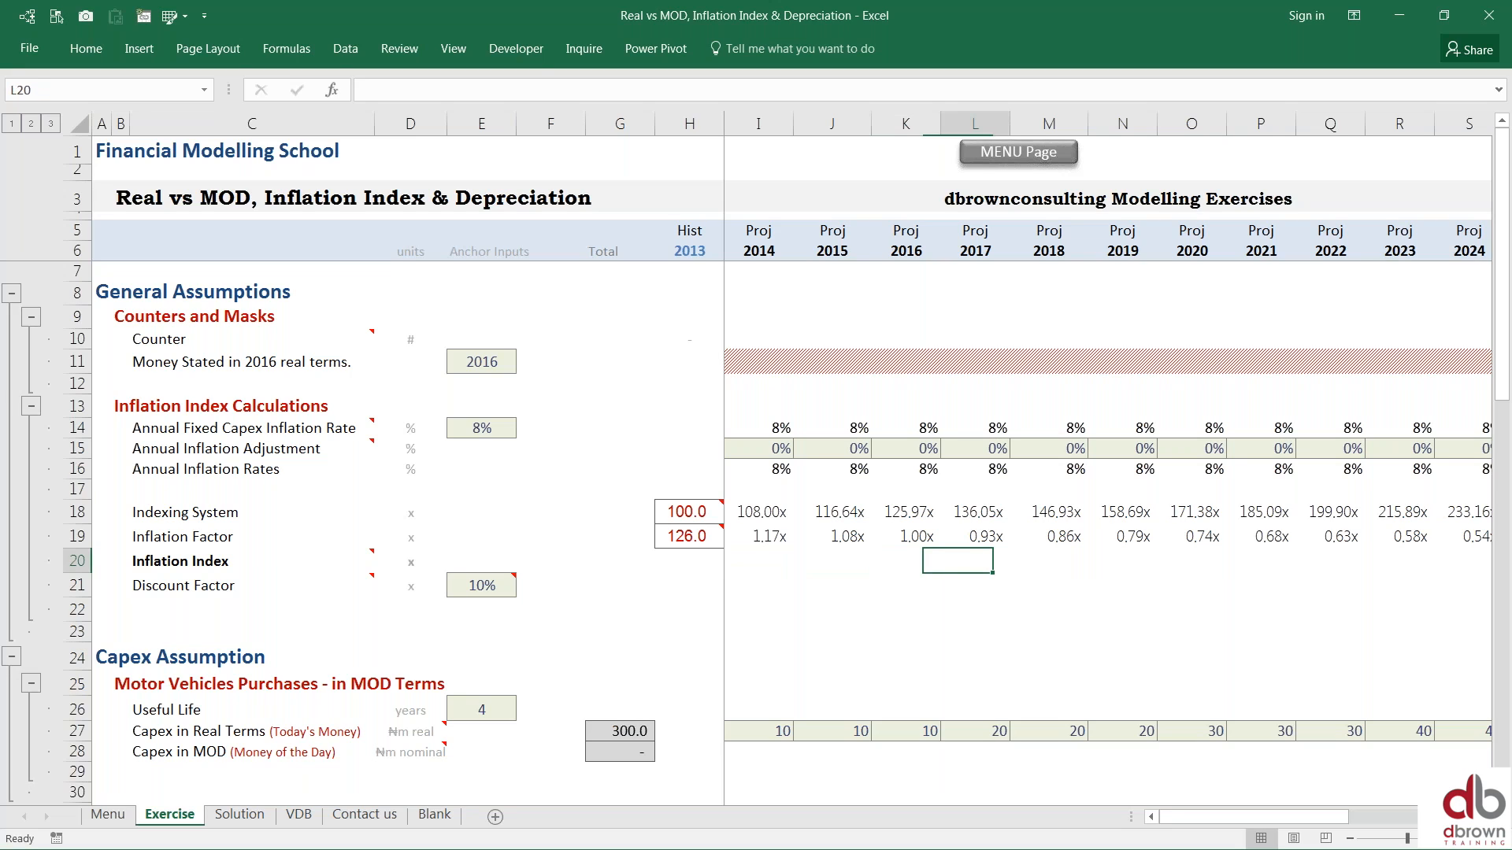
pyautogui.press('Right')
pyautogui.press('Right')
pyautogui.press('Right')
pyautogui.press('Left')
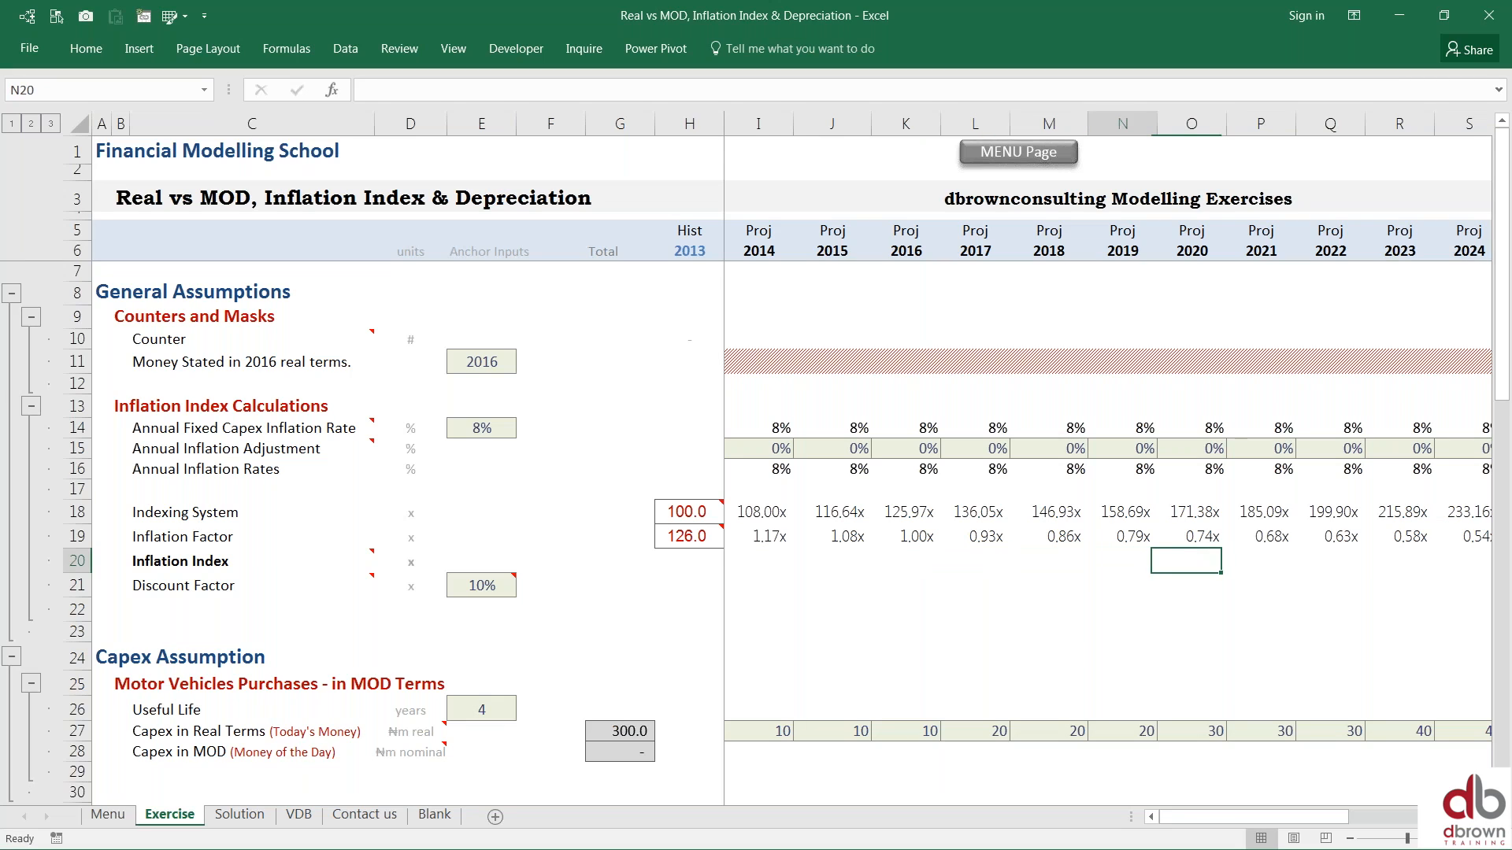
pyautogui.press('Left')
pyautogui.press('Left')
pyautogui.press('Left')
pyautogui.press('Left')
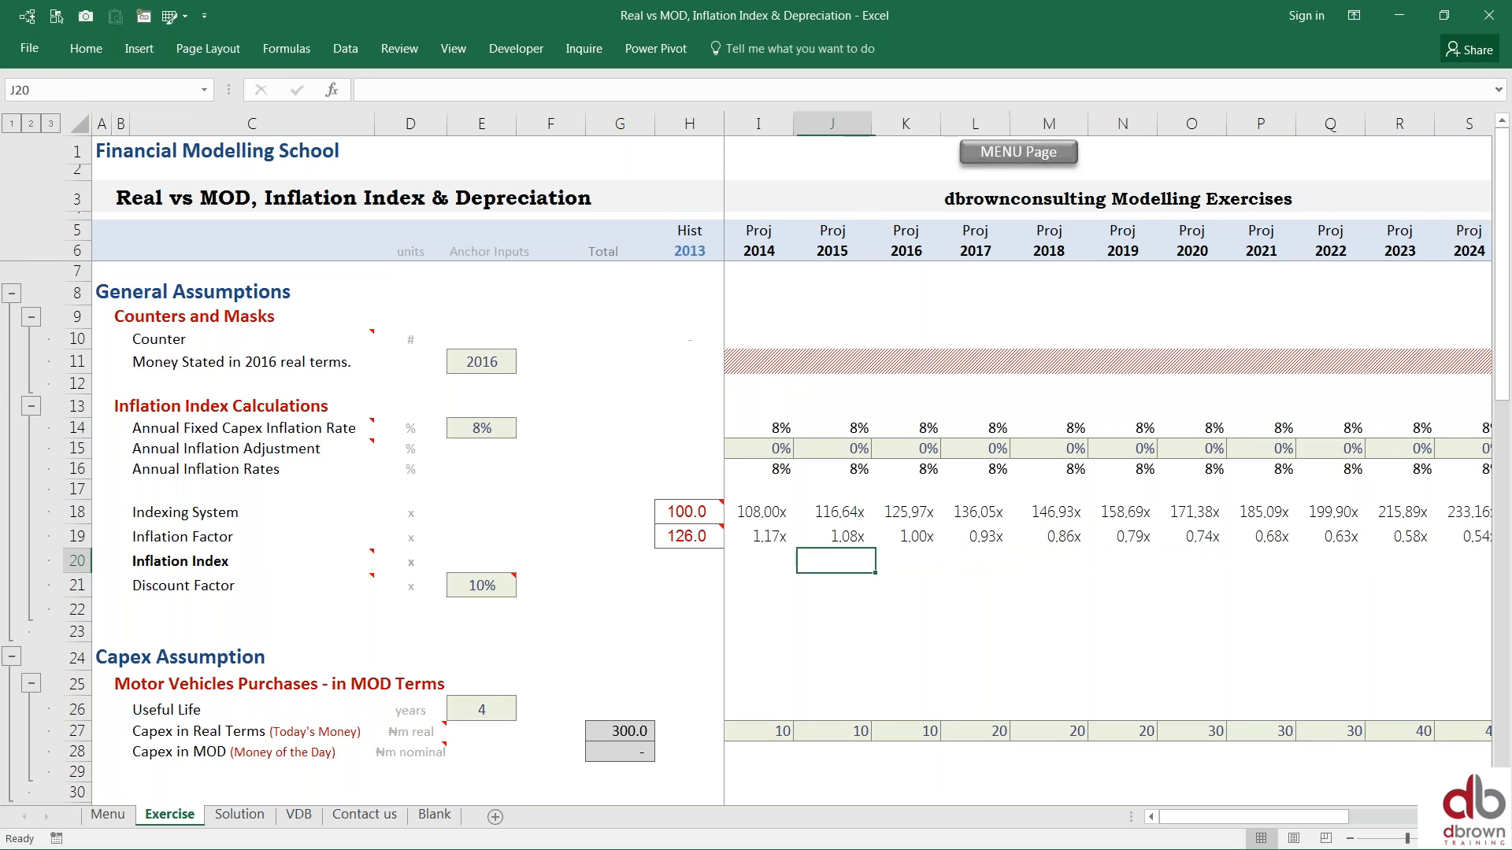
pyautogui.press('Left')
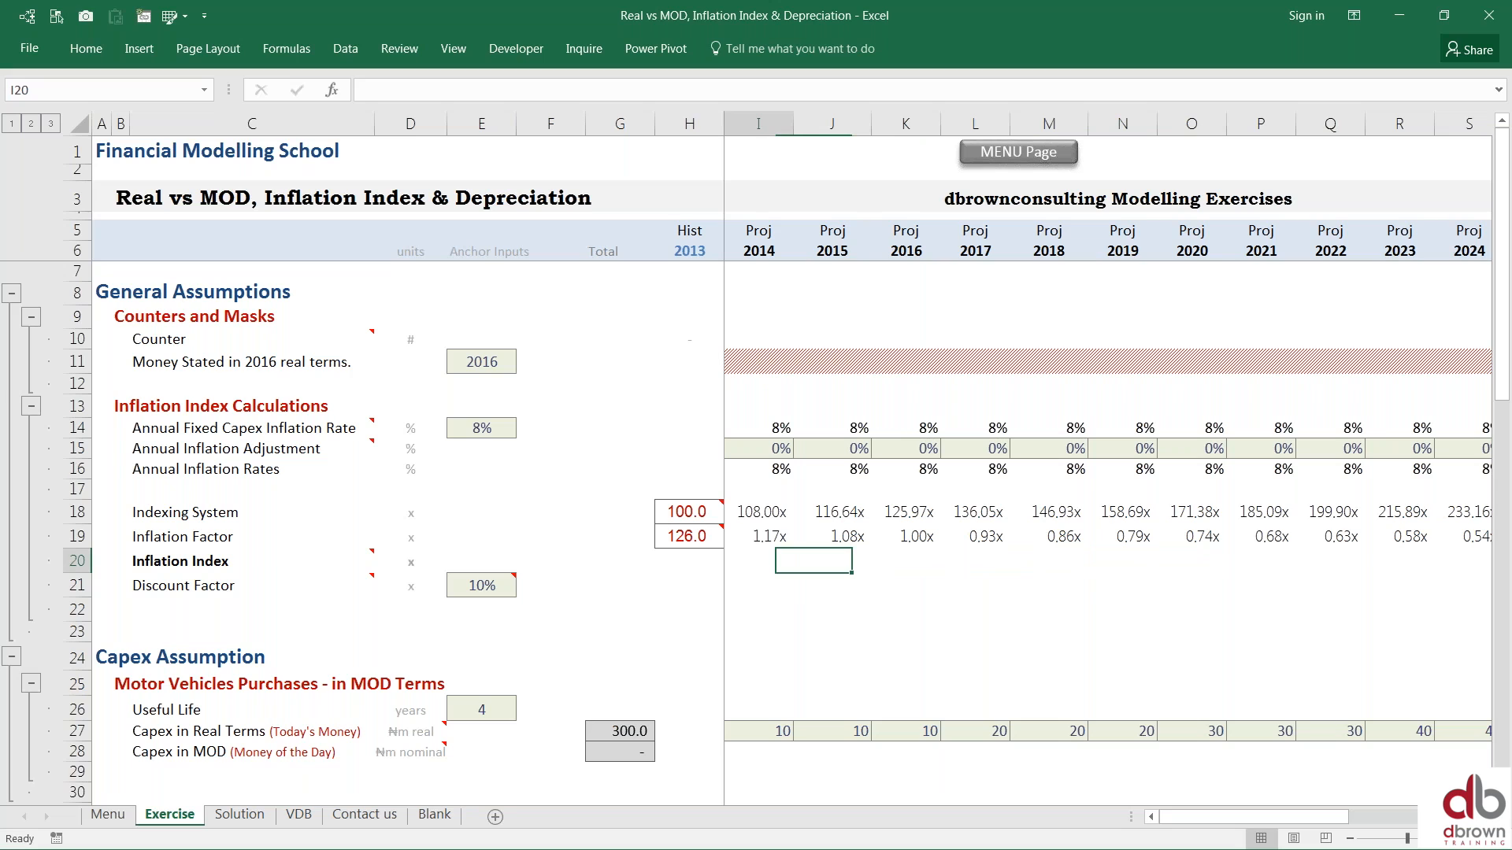
# Step: Check the base year for the real-terms money in E11
pyautogui.press('Left')
pyautogui.press('Left')
pyautogui.press('Left')
pyautogui.press('Left')
pyautogui.press('Up')
pyautogui.press('Up')
pyautogui.press('Up')
pyautogui.press('Up')
pyautogui.press('Up')
pyautogui.press('Up')
pyautogui.press('Up')
pyautogui.press('Up')
pyautogui.press('Up')
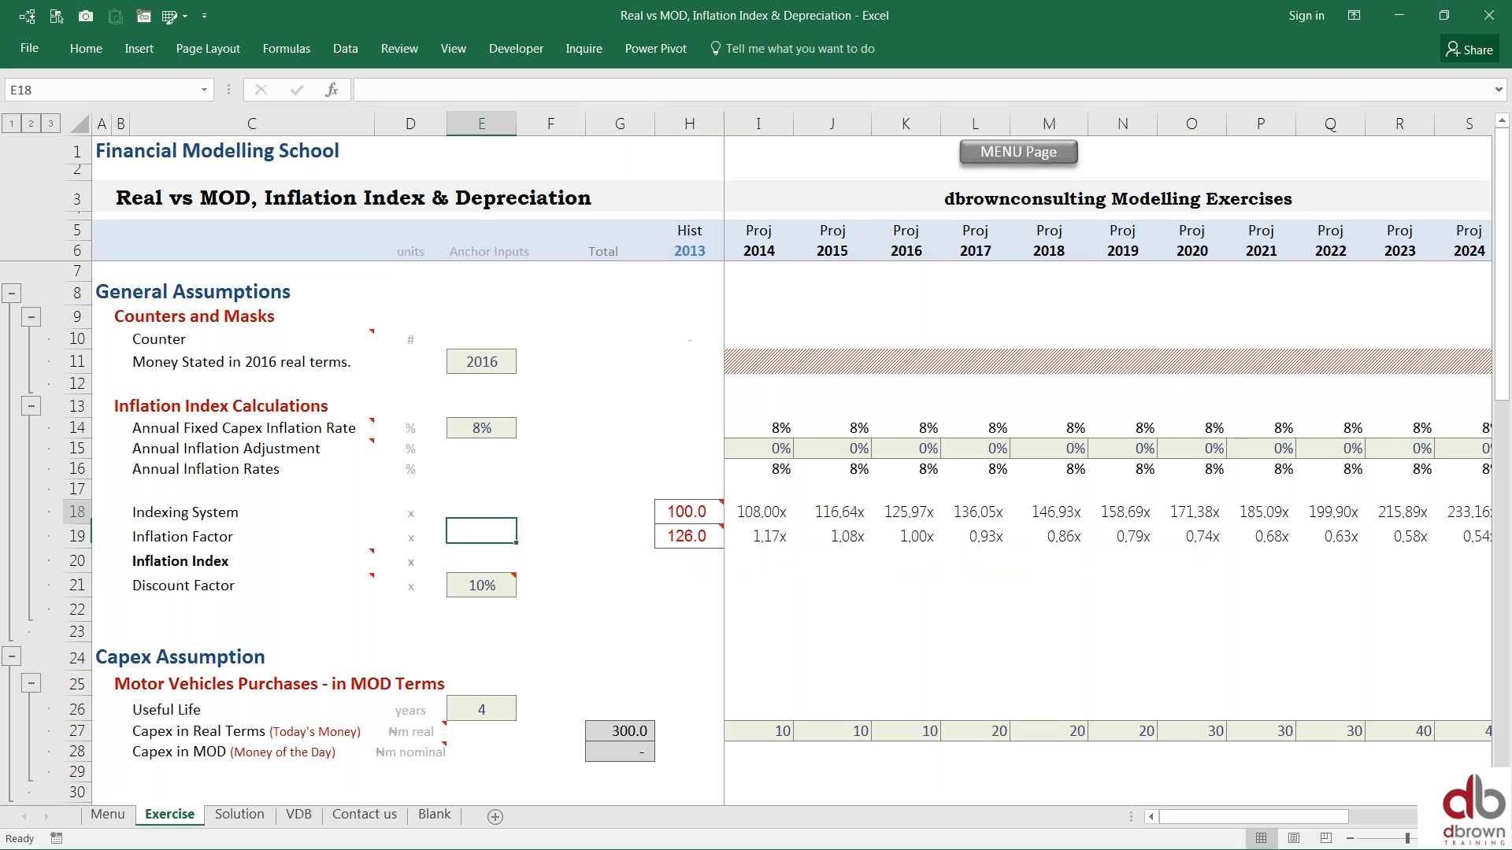
# Step: Enter the 2014 Inflation Index in I20 as =IF(I6<$E$11,1,1/I19), with an absolute reference to E11
pyautogui.press('Down')
pyautogui.press('Down')
pyautogui.press('Down')
pyautogui.press('Down')
pyautogui.press('Down')
pyautogui.press('Down')
pyautogui.press('Down')
pyautogui.press('Down')
pyautogui.press('Right')
pyautogui.press('Right')
pyautogui.press('Right')
pyautogui.press('Right')
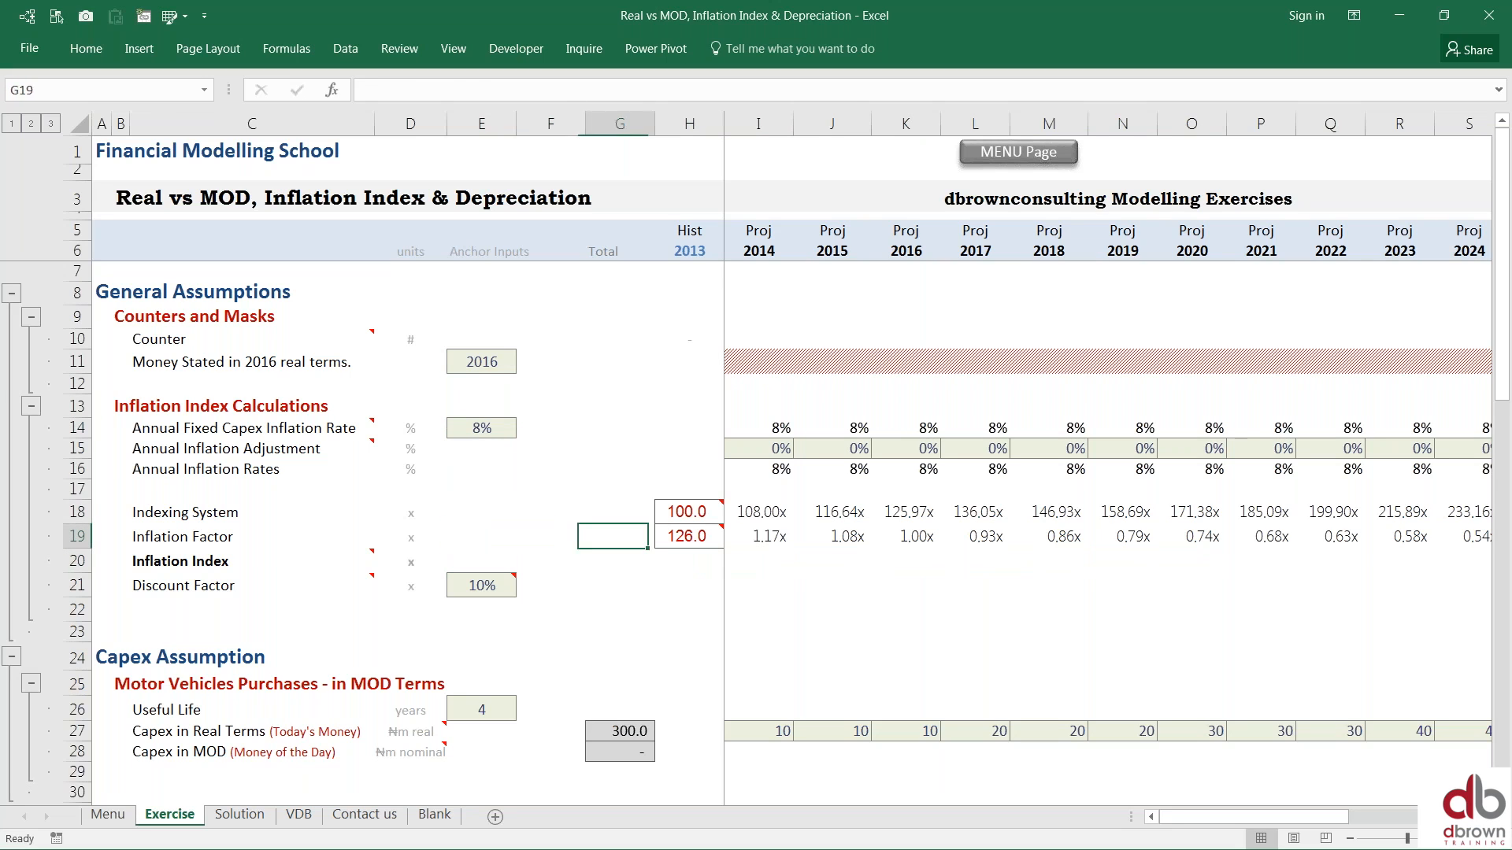
pyautogui.press('Down')
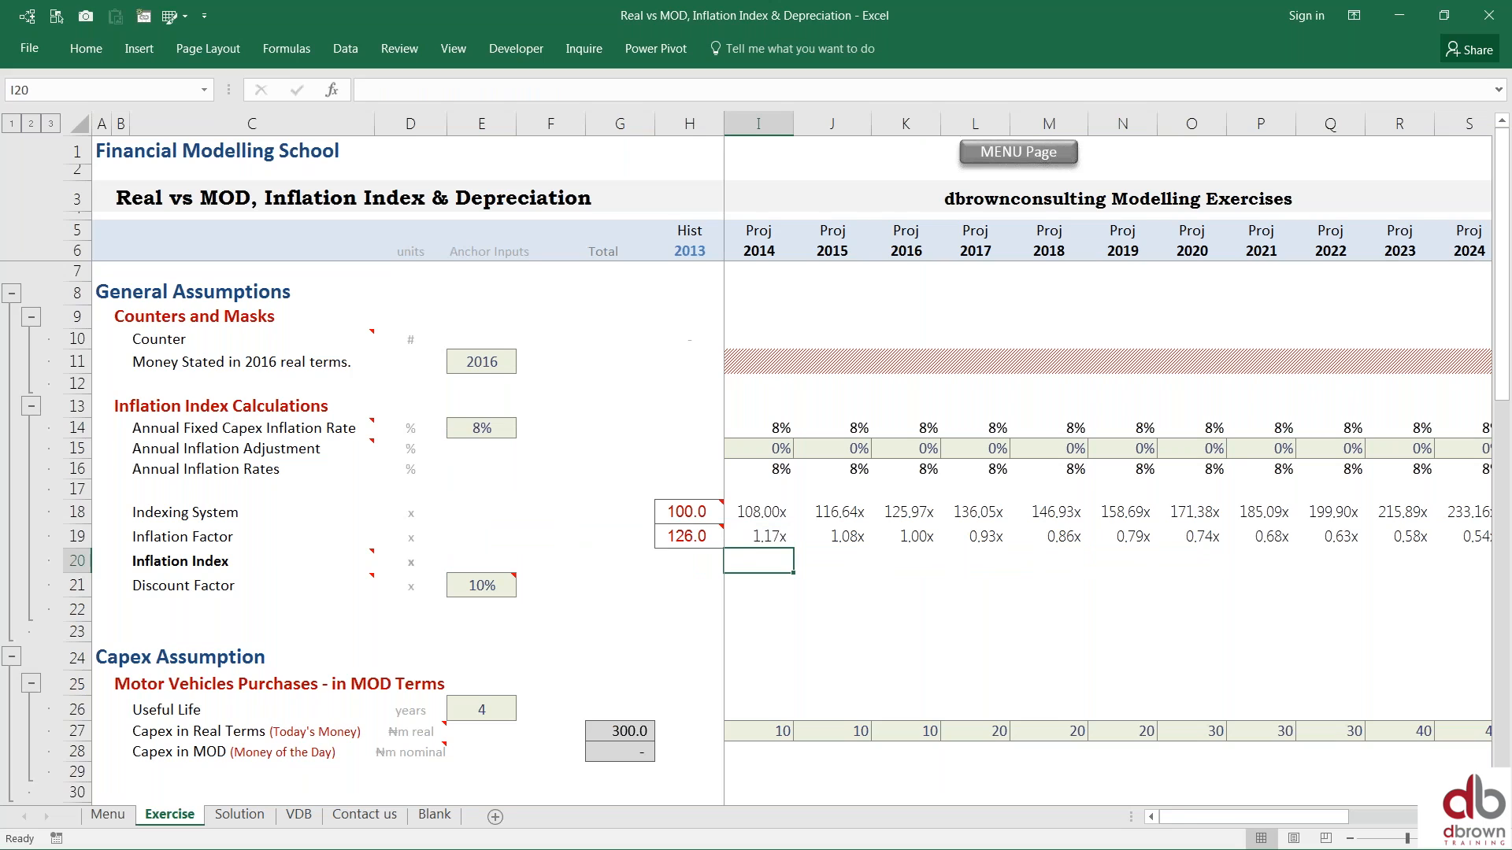
pyautogui.write('=')
pyautogui.write('=if')
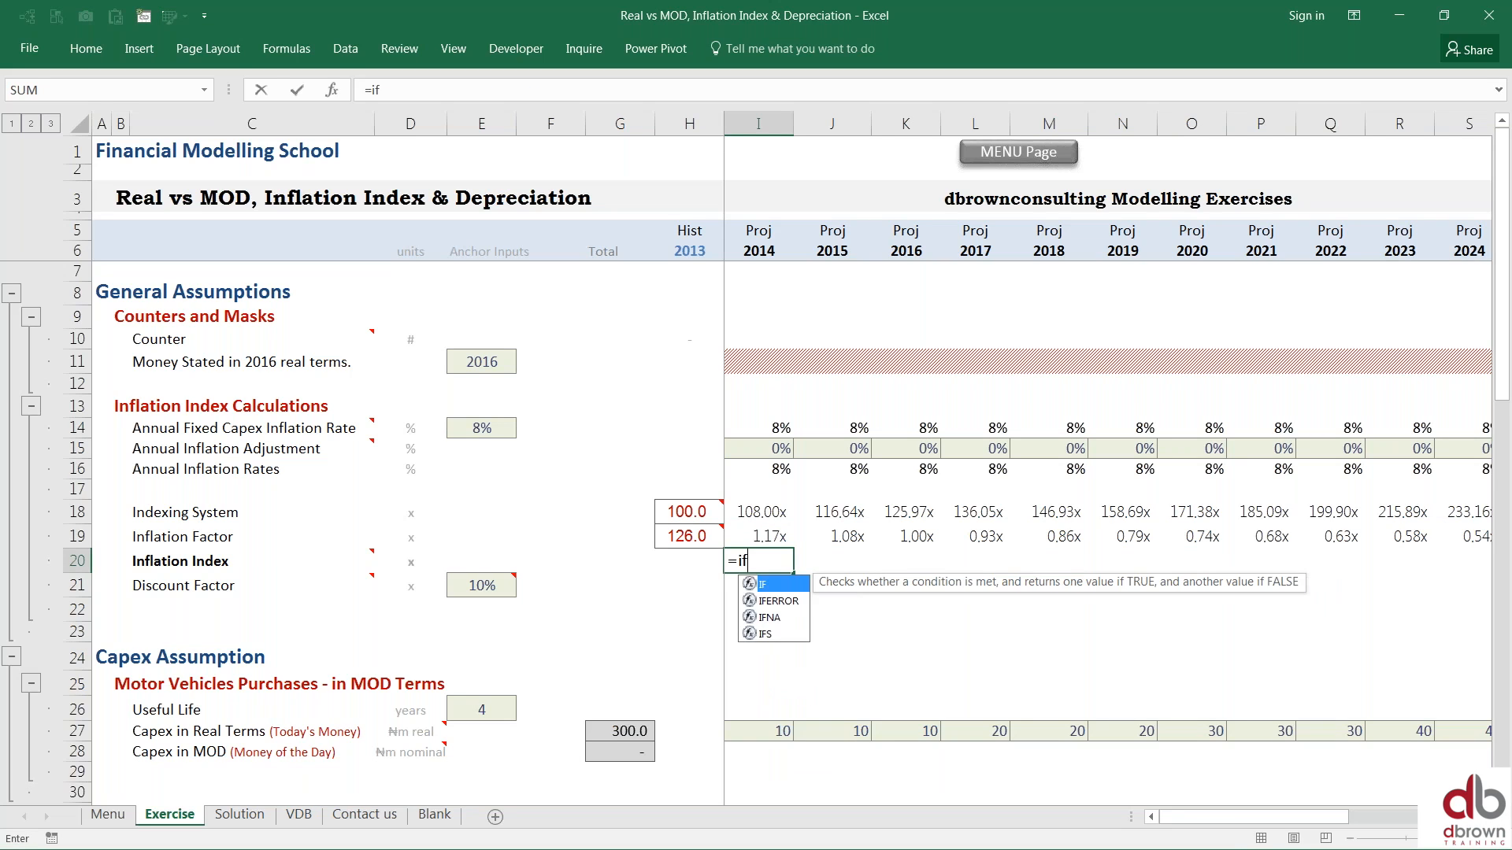
pyautogui.write('(')
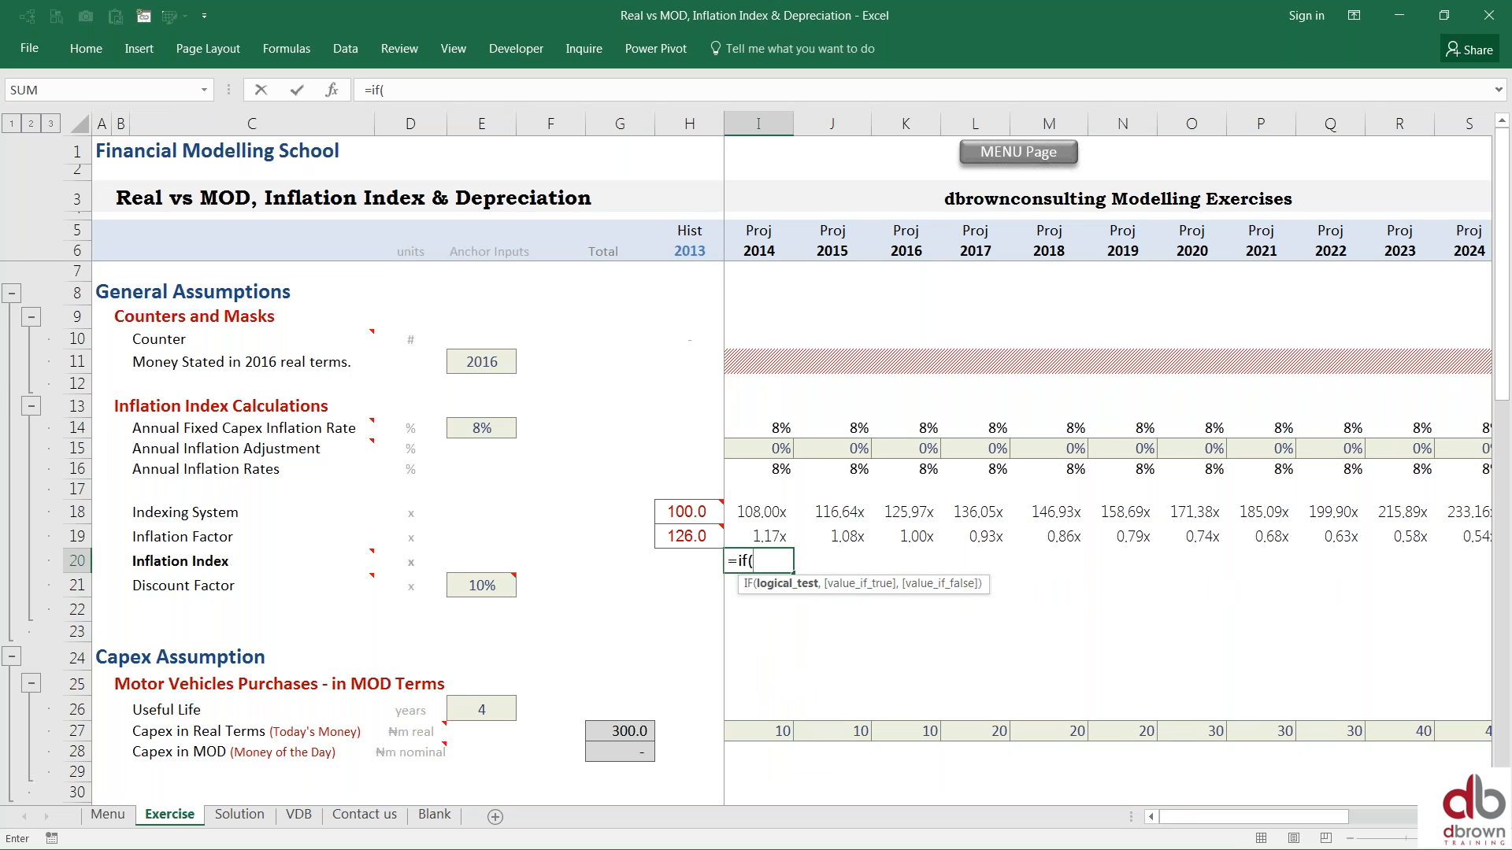
pyautogui.press('Up')
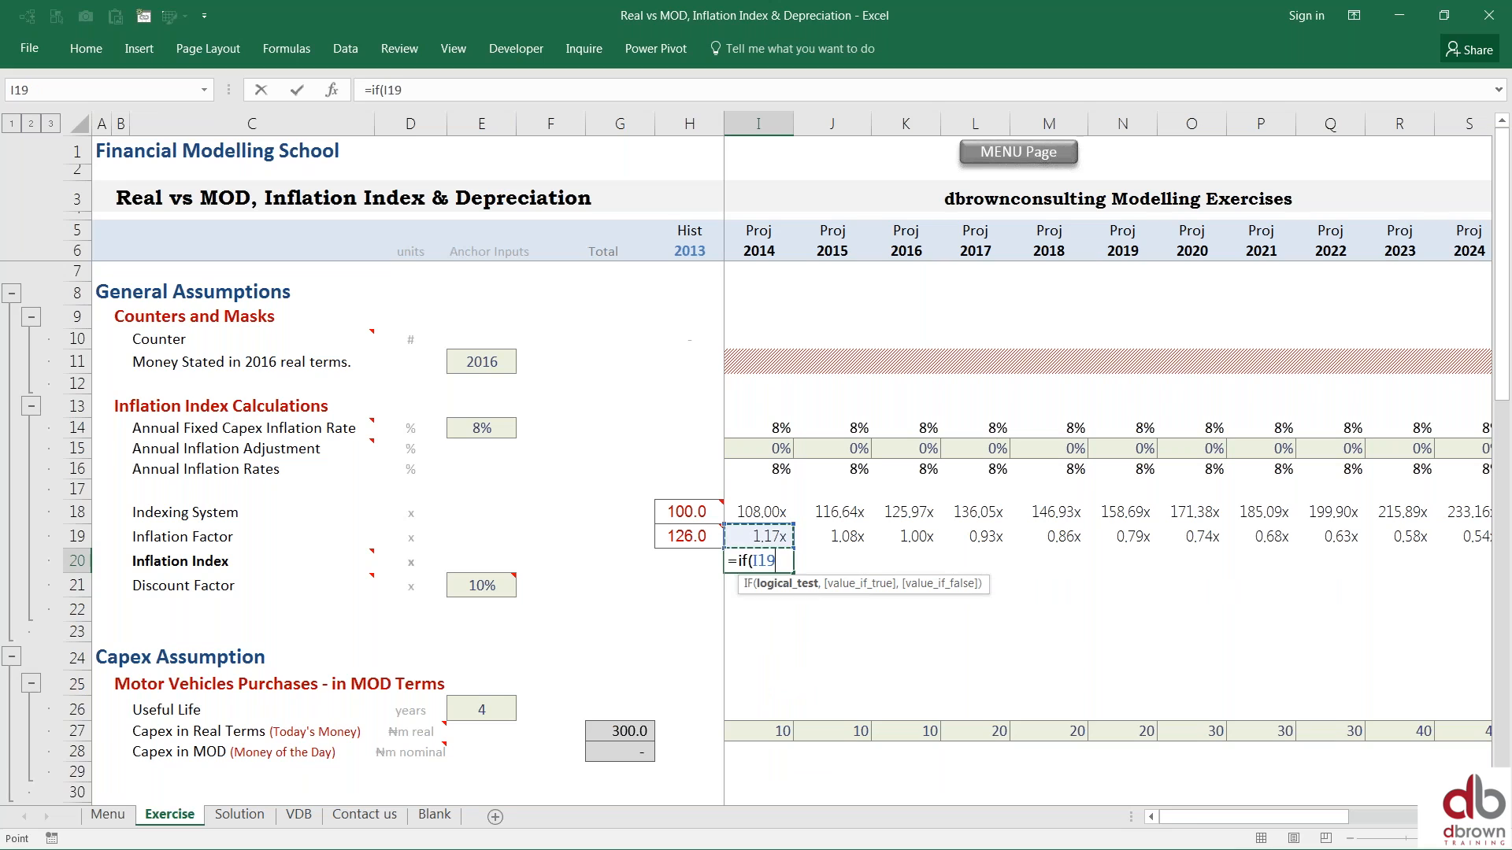
pyautogui.press('Up')
pyautogui.press('Up')
pyautogui.press('Up')
pyautogui.press('Up')
pyautogui.press('Up')
pyautogui.press('Up')
pyautogui.press('Up')
pyautogui.press('Up')
pyautogui.press('Up')
pyautogui.press('Up')
pyautogui.press('Up')
pyautogui.press('Up')
pyautogui.press('Up')
pyautogui.press('Up')
pyautogui.press('Up')
pyautogui.press('Up')
pyautogui.press('Down')
pyautogui.press('Down')
pyautogui.press('Down')
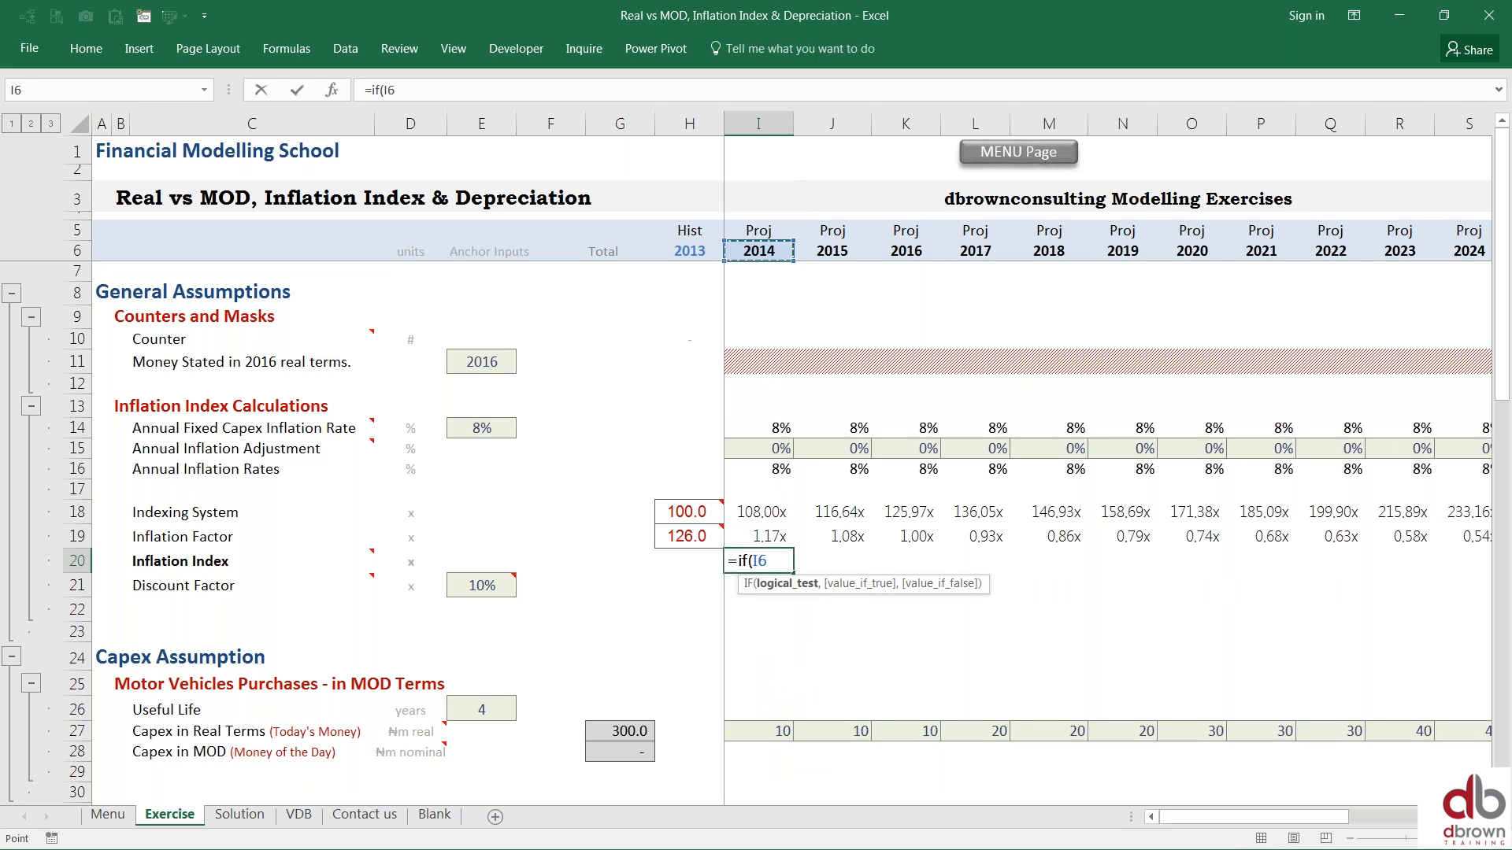
pyautogui.write('<')
pyautogui.press('Up')
pyautogui.press('Up')
pyautogui.press('Up')
pyautogui.press('Up')
pyautogui.press('Up')
pyautogui.press('Up')
pyautogui.press('Up')
pyautogui.press('Up')
pyautogui.press('Up')
pyautogui.press('Up')
pyautogui.press('Left')
pyautogui.press('Left')
pyautogui.press('Left')
pyautogui.press('Left')
pyautogui.press('Down')
pyautogui.press('F4')
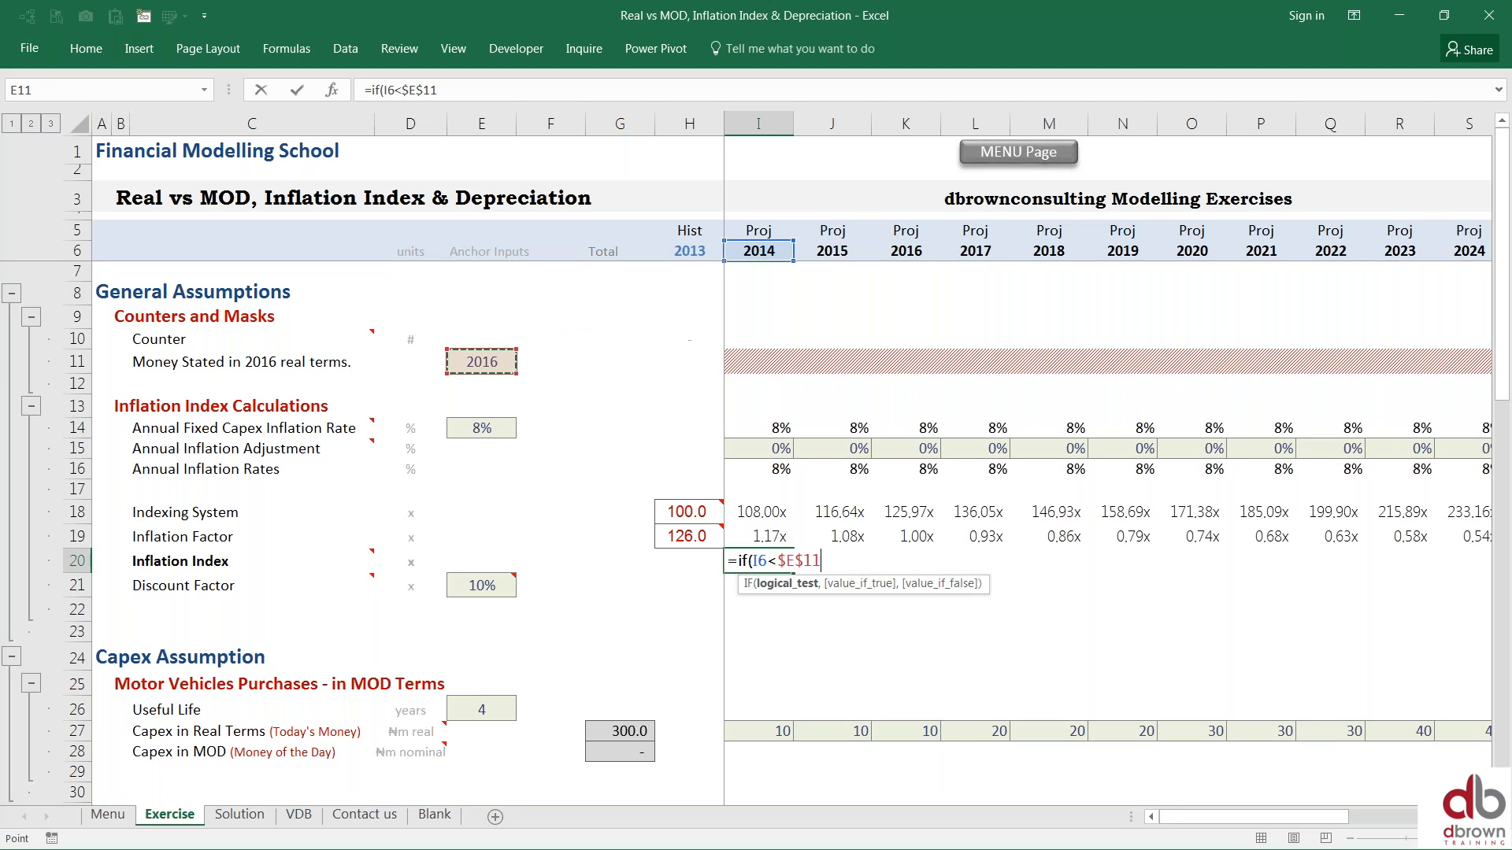
pyautogui.write(',1')
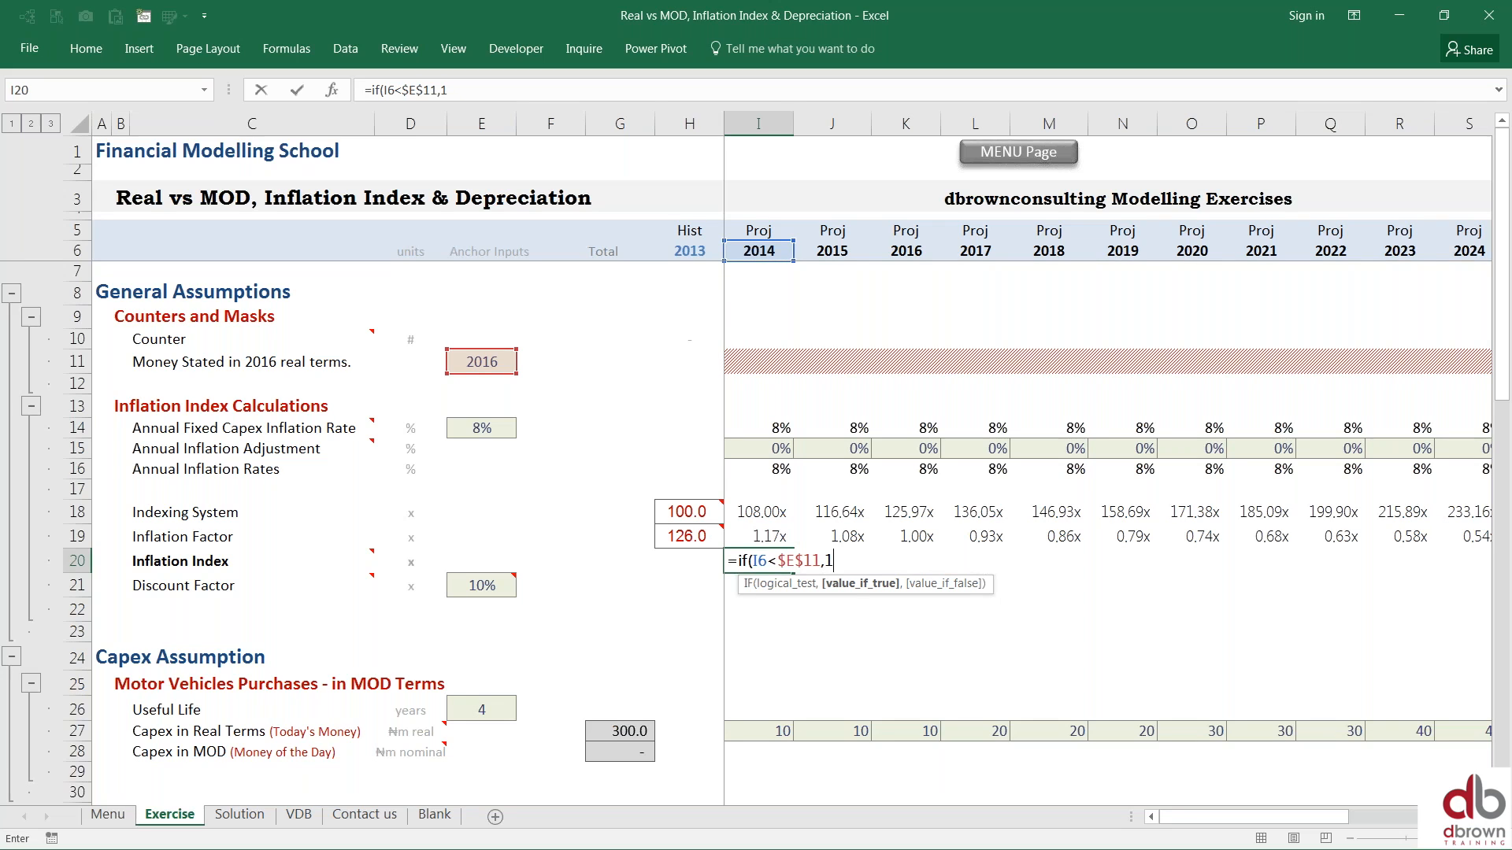
pyautogui.write(',1')
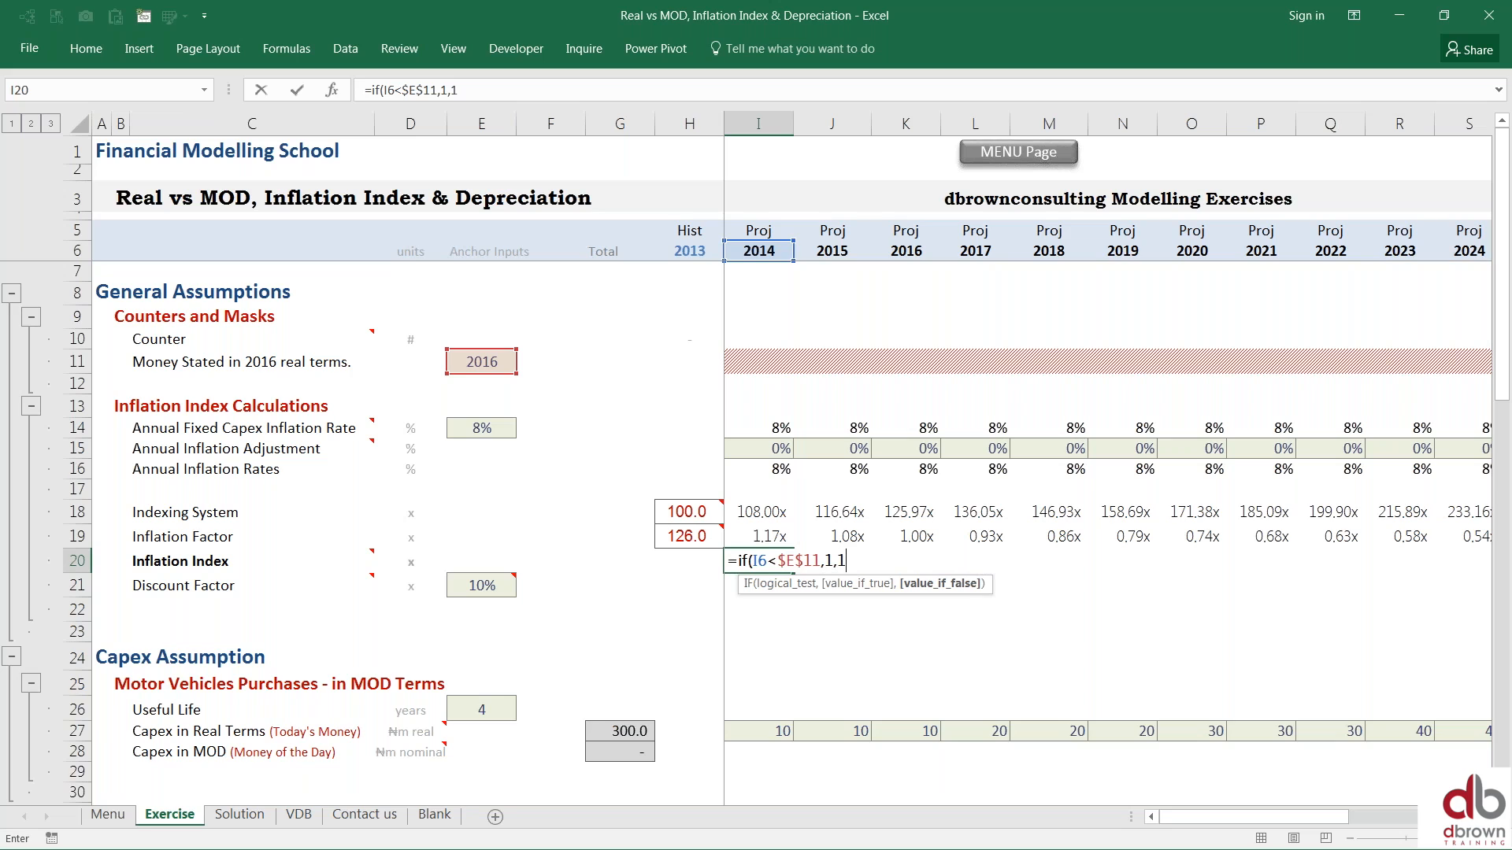
pyautogui.write('/')
pyautogui.press('Up')
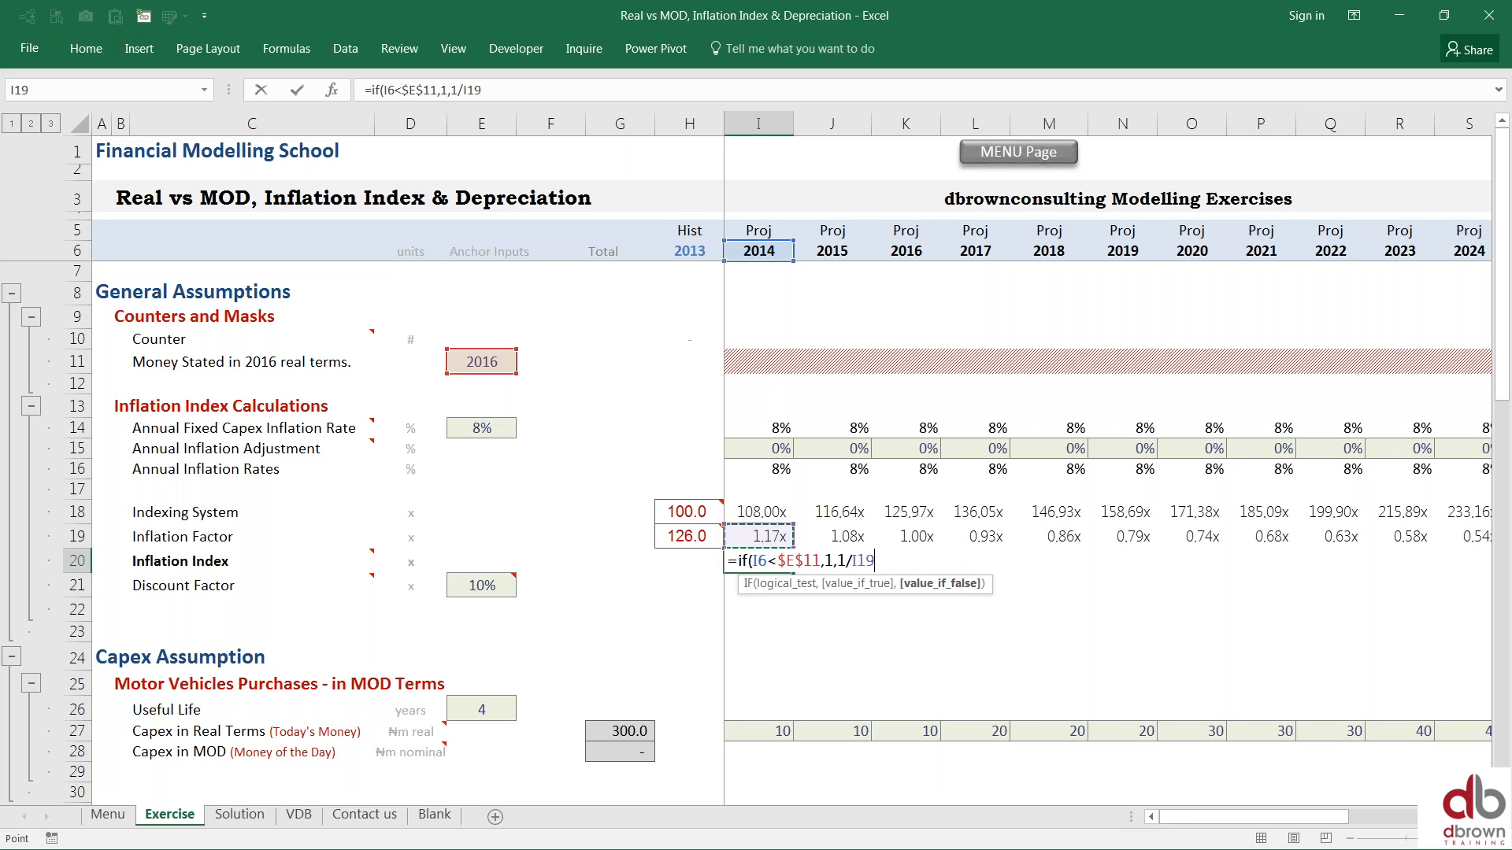
pyautogui.write(')')
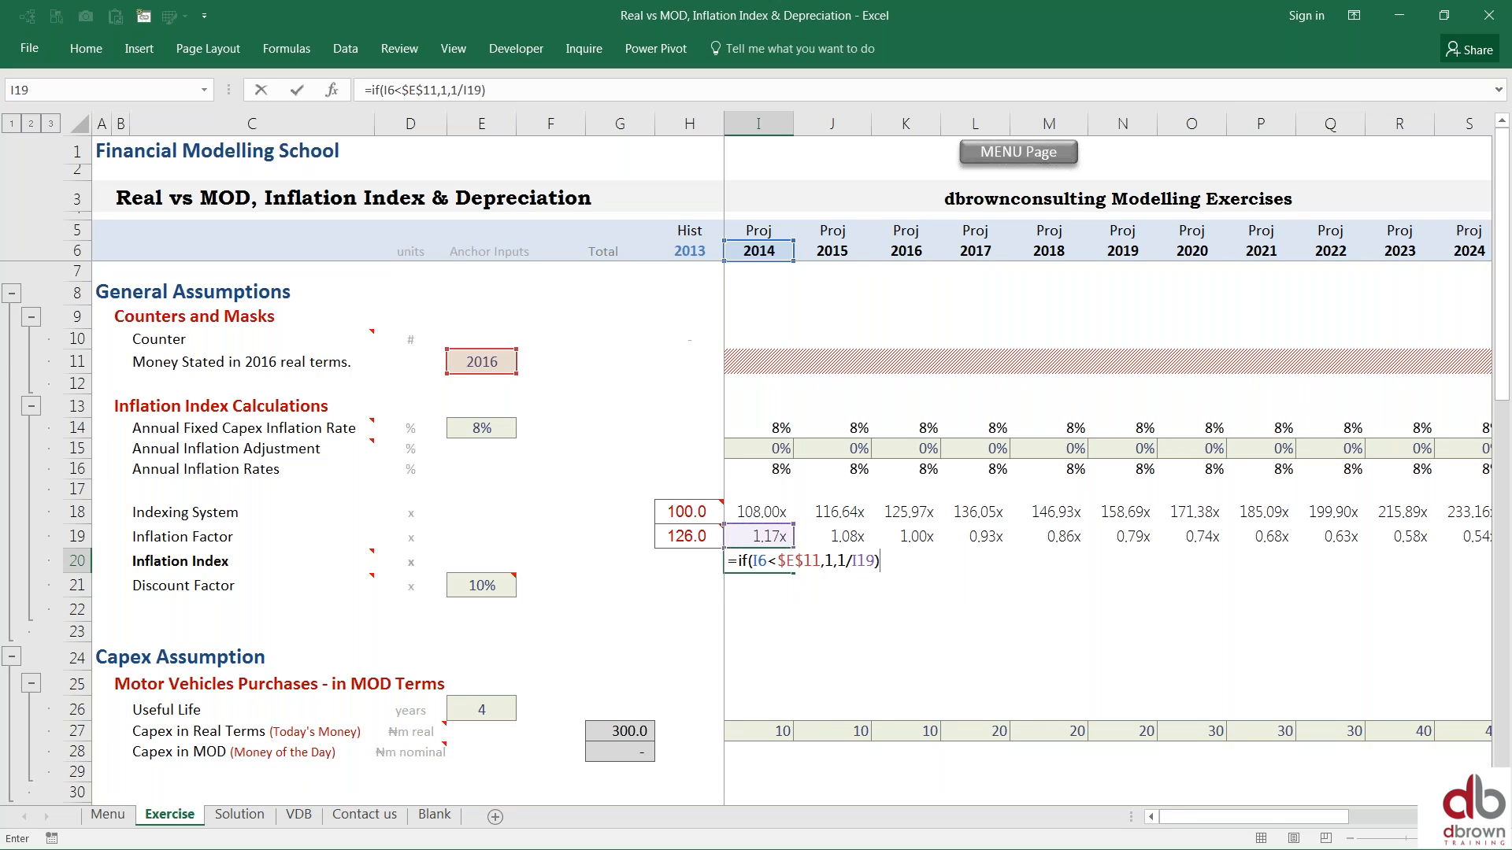
pyautogui.press('Return')
# Step: Copy the Inflation Index formula from I20 across the row through 2025 in column T
pyautogui.press('Up')
pyautogui.hotkey('shift', 'Right')
pyautogui.hotkey('shift', 'Right')
pyautogui.hotkey('shift', 'Right')
pyautogui.hotkey('shift', 'Right')
pyautogui.hotkey('shift', 'Right')
pyautogui.hotkey('shift', 'Right')
pyautogui.hotkey('shift', 'Right')
pyautogui.hotkey('shift', 'Right')
pyautogui.hotkey('shift', 'Right')
pyautogui.hotkey('shift', 'Right')
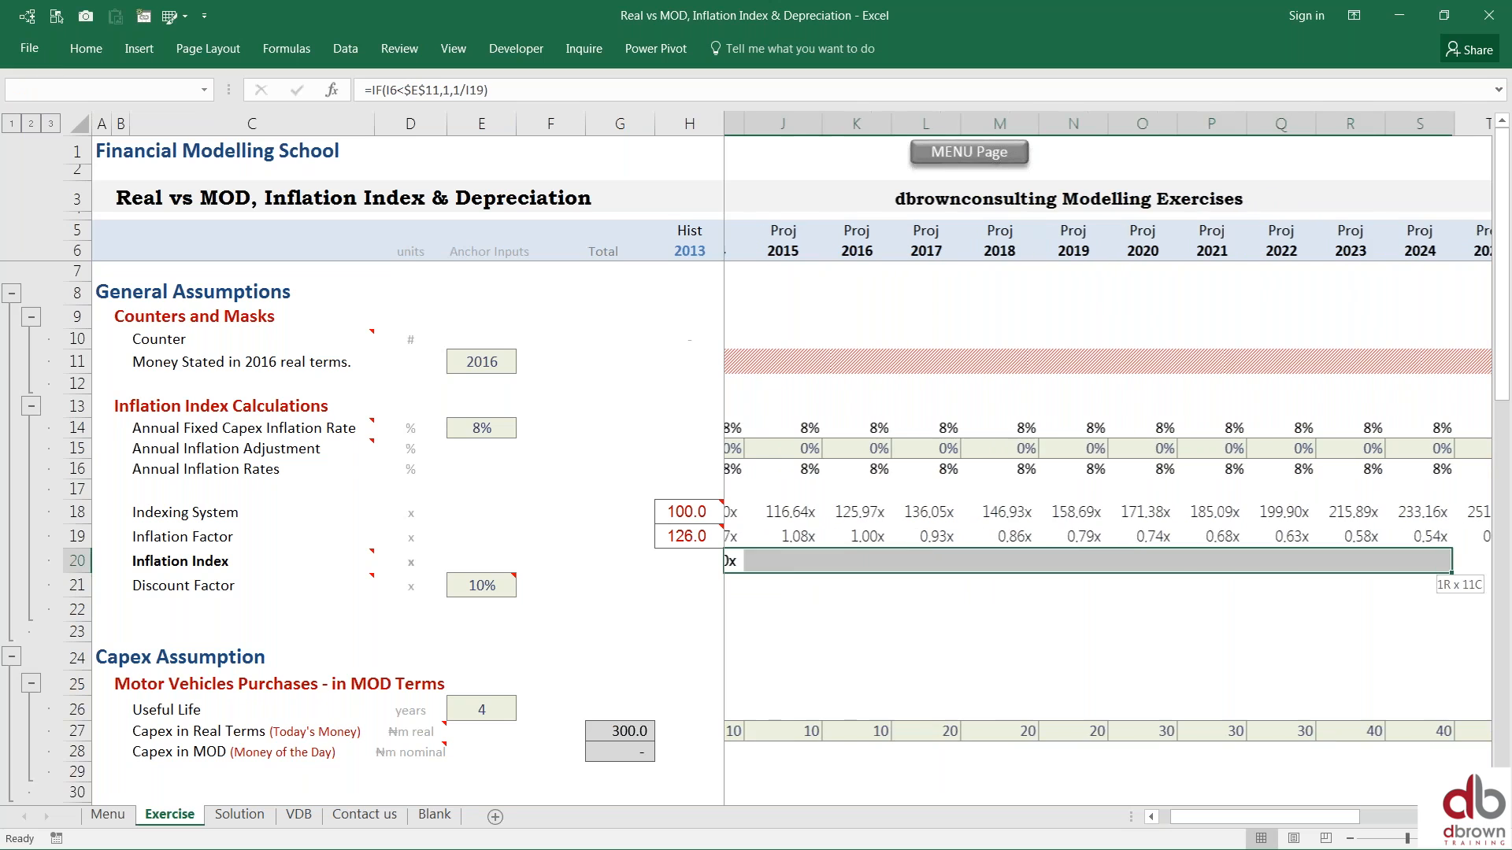
pyautogui.hotkey('shift', 'Right')
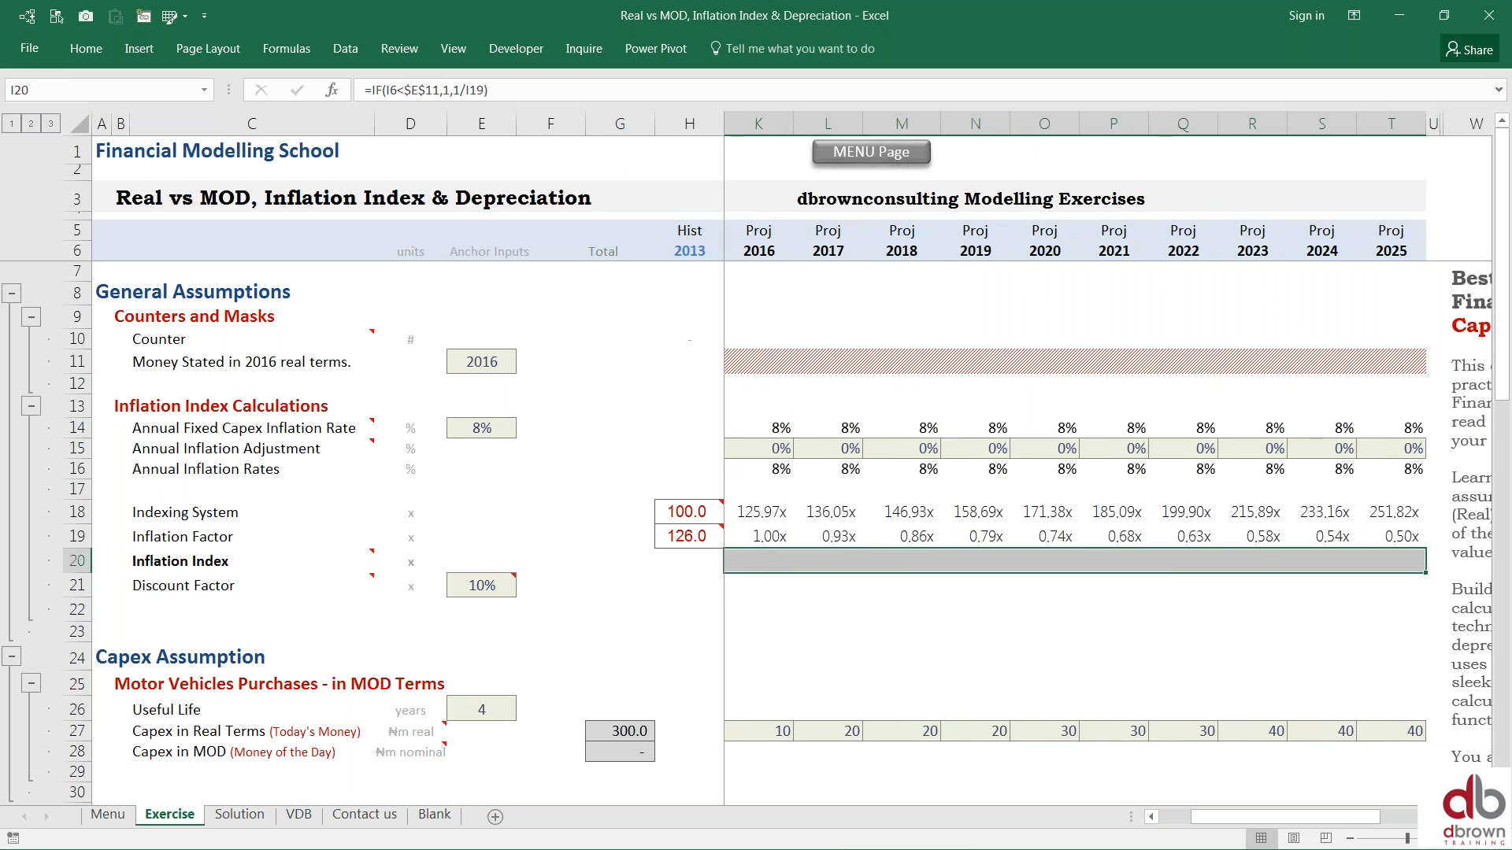
pyautogui.hotkey('ctrl', 'r')
# Step: Check the Inflation Index for 2014 to 2017 around the 2016 base year
pyautogui.press('Left')
pyautogui.press('Right')
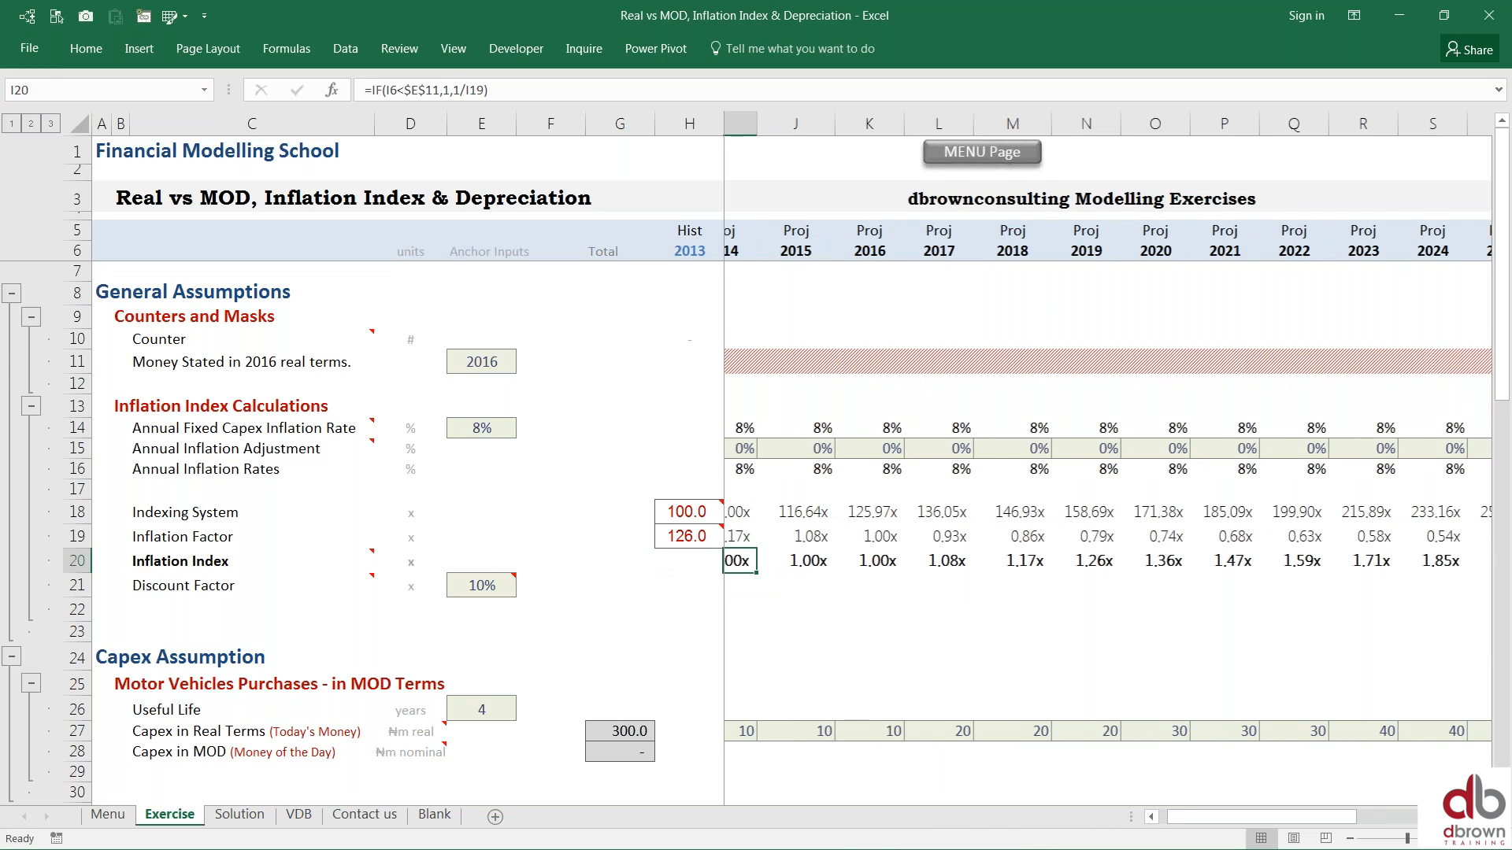
pyautogui.press('Right')
pyautogui.press('Right')
pyautogui.press('Right')
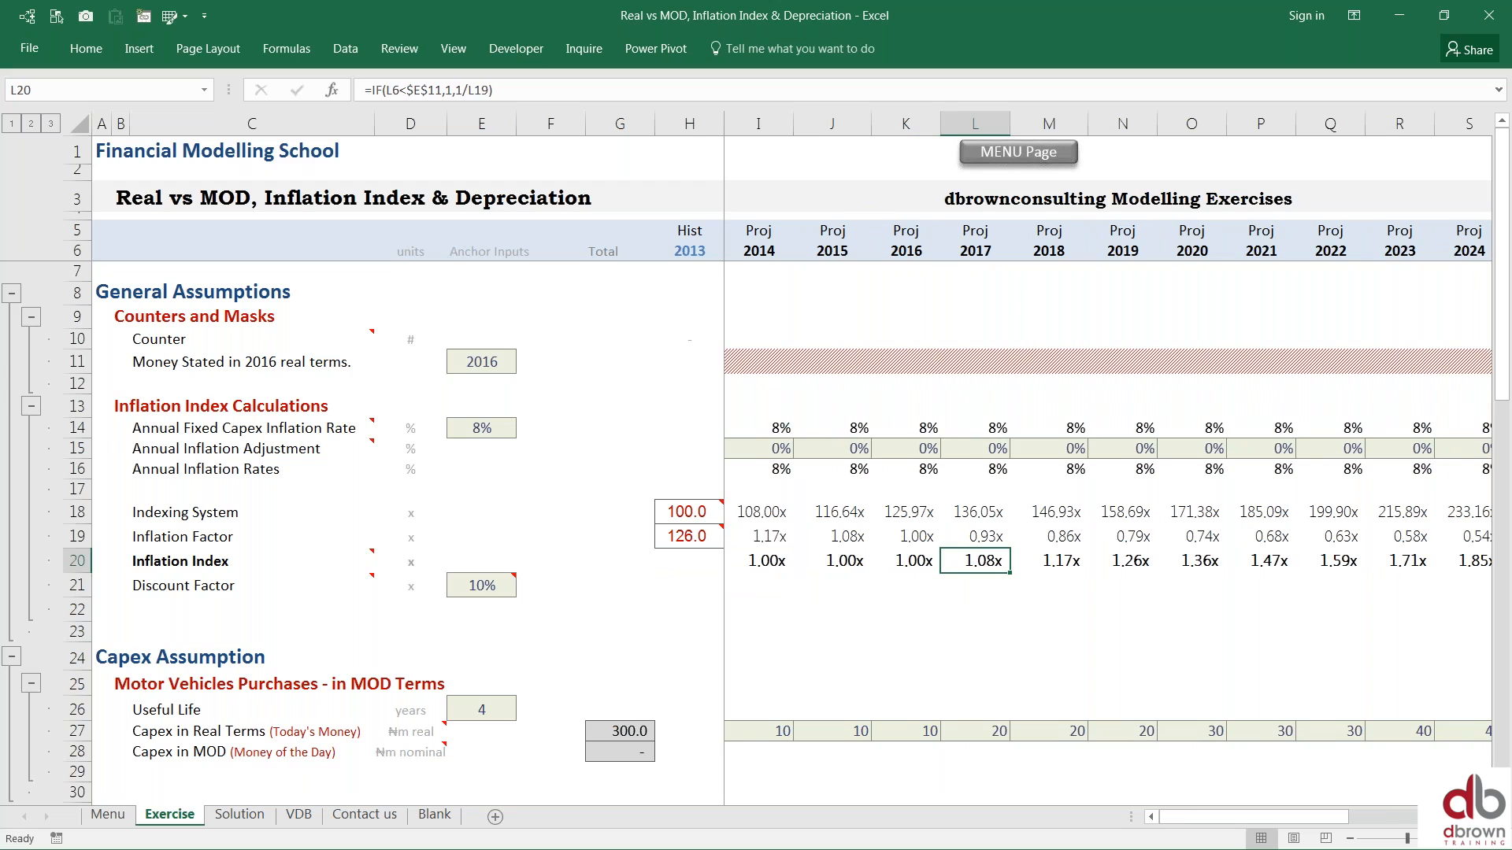
pyautogui.press('Left')
pyautogui.press('Left')
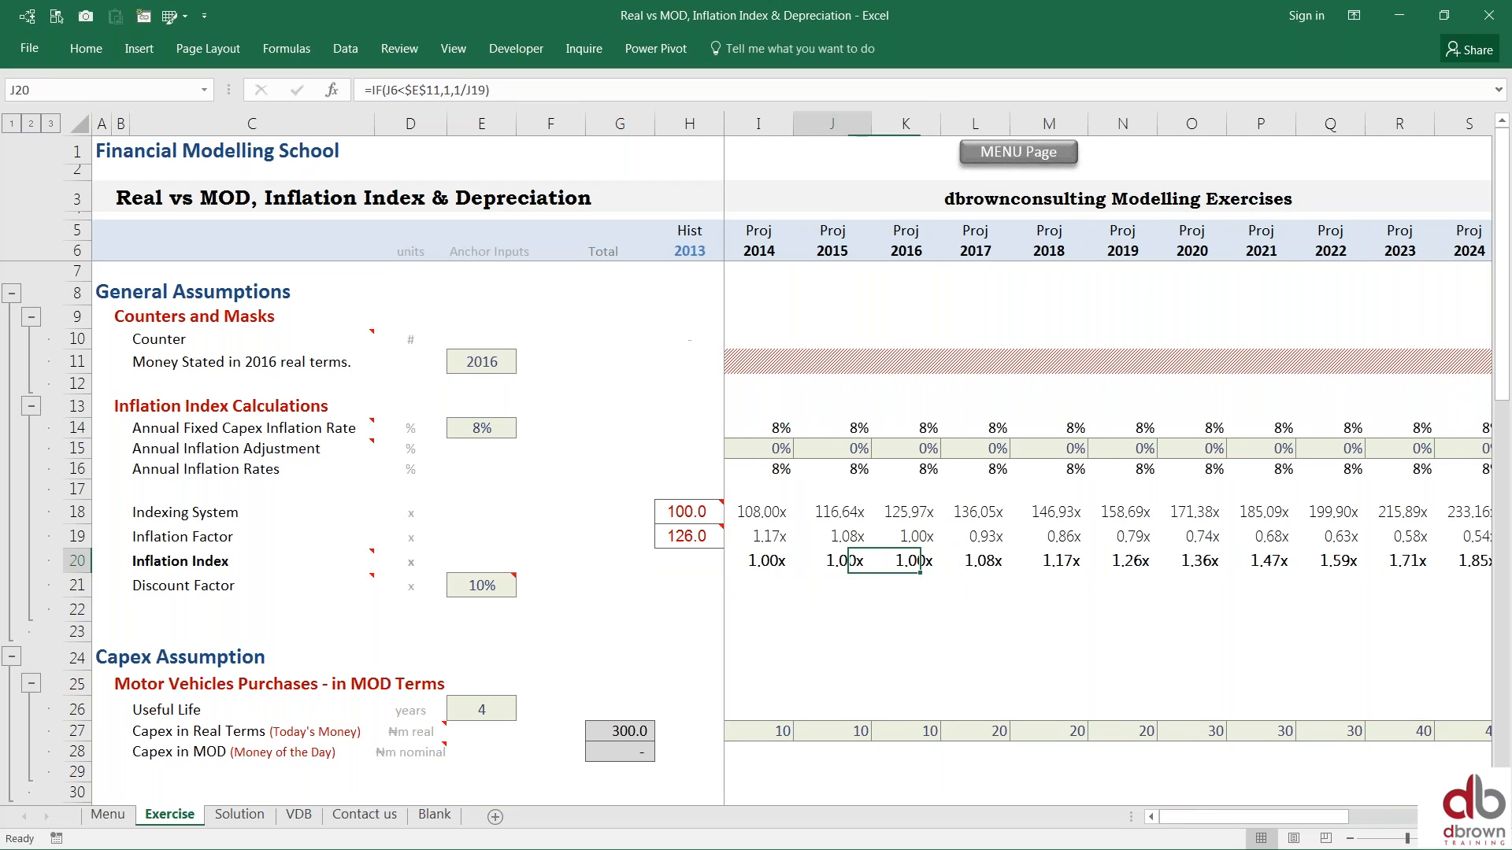
pyautogui.press('Left')
pyautogui.press('Right')
pyautogui.press('Right')
pyautogui.press('Right')
pyautogui.press('Down')
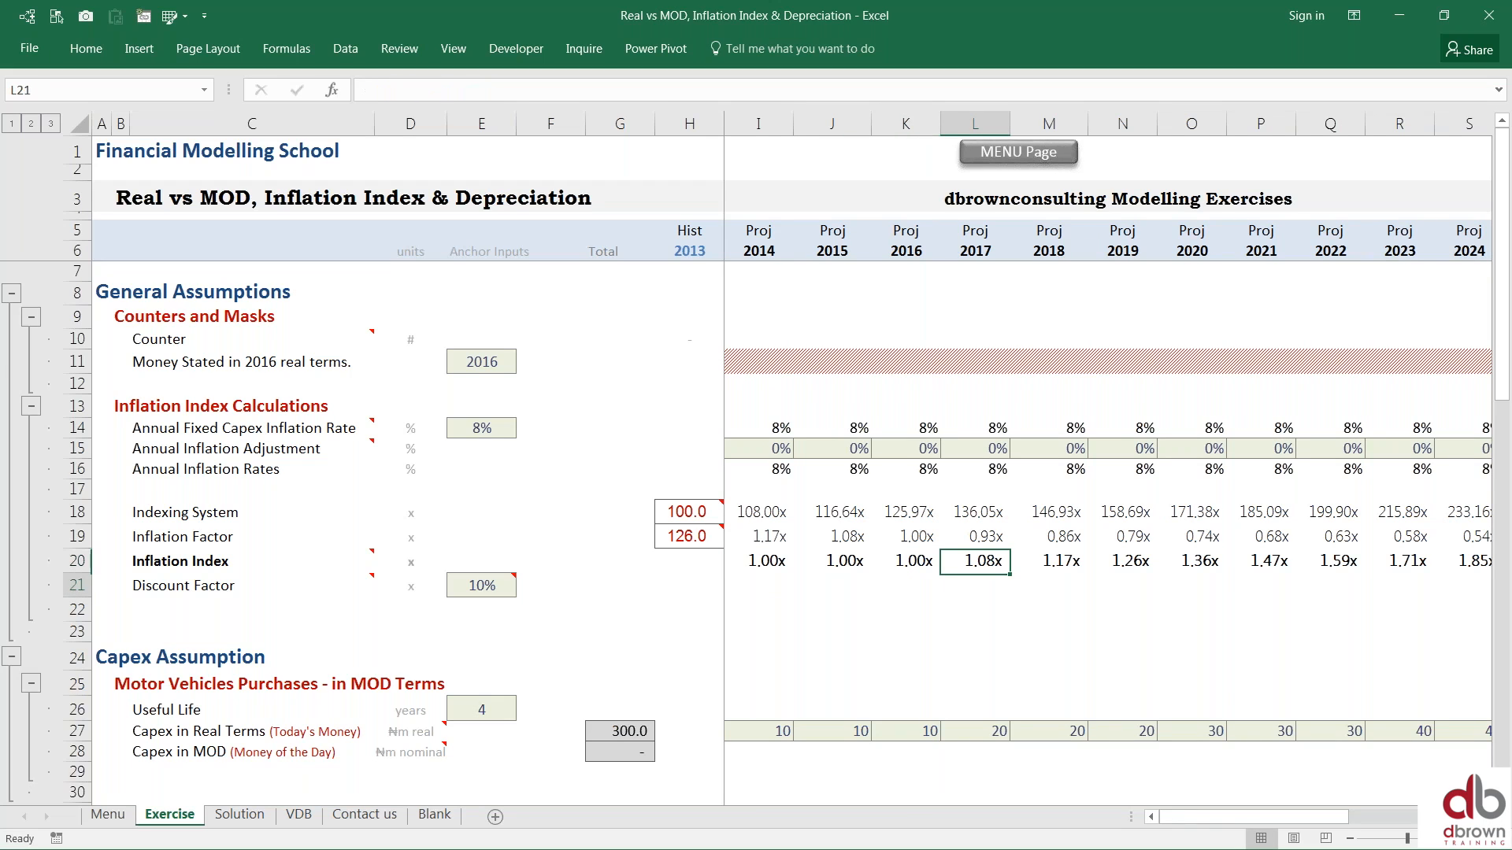
pyautogui.press('Up')
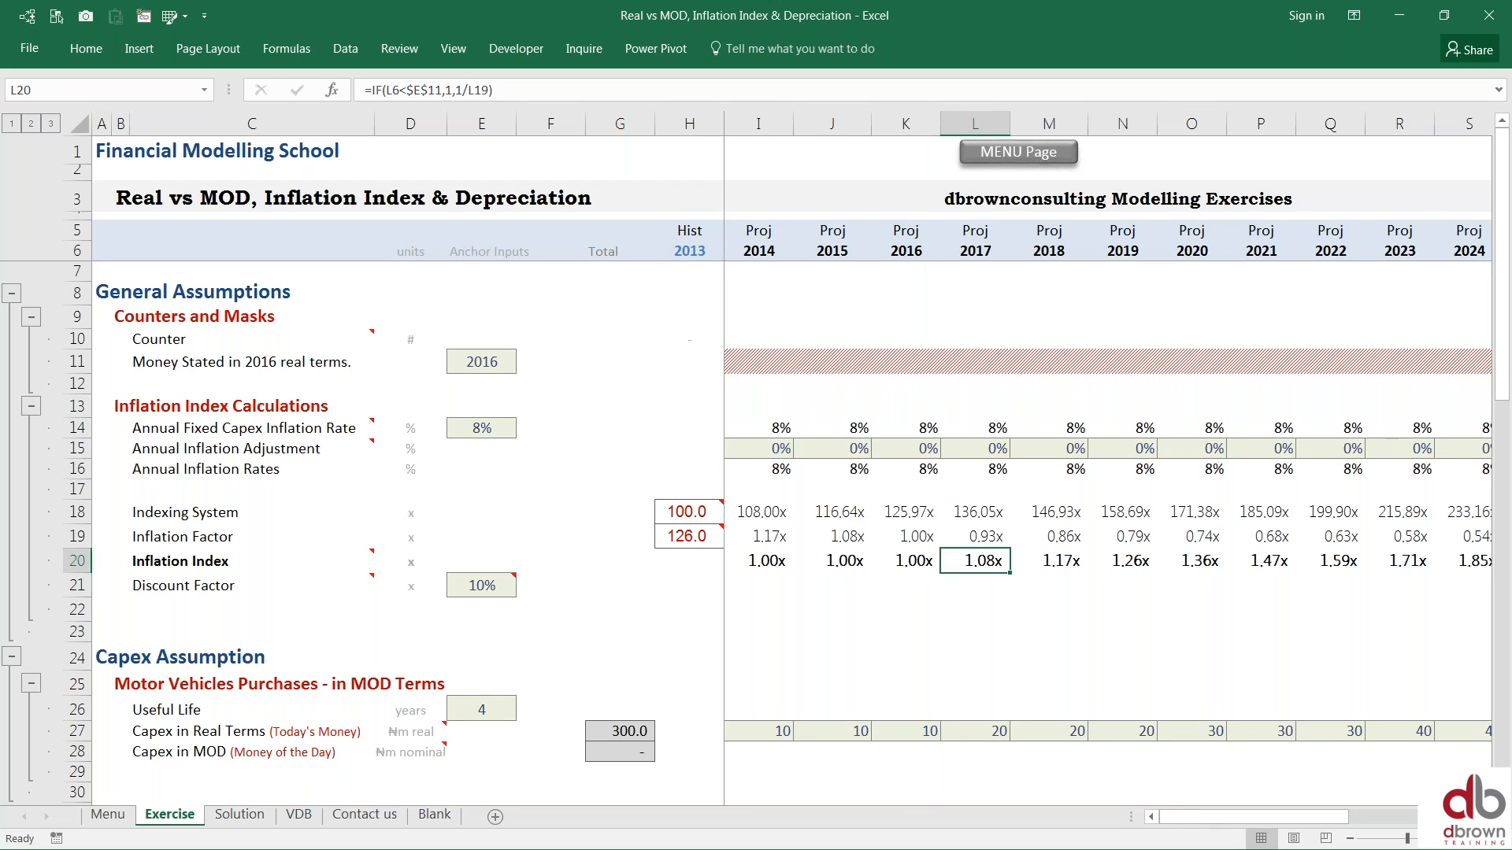
# Step: Examine how the Inflation Index develops from 2018 to 2021 compared with the years up to 2016
pyautogui.press('Right')
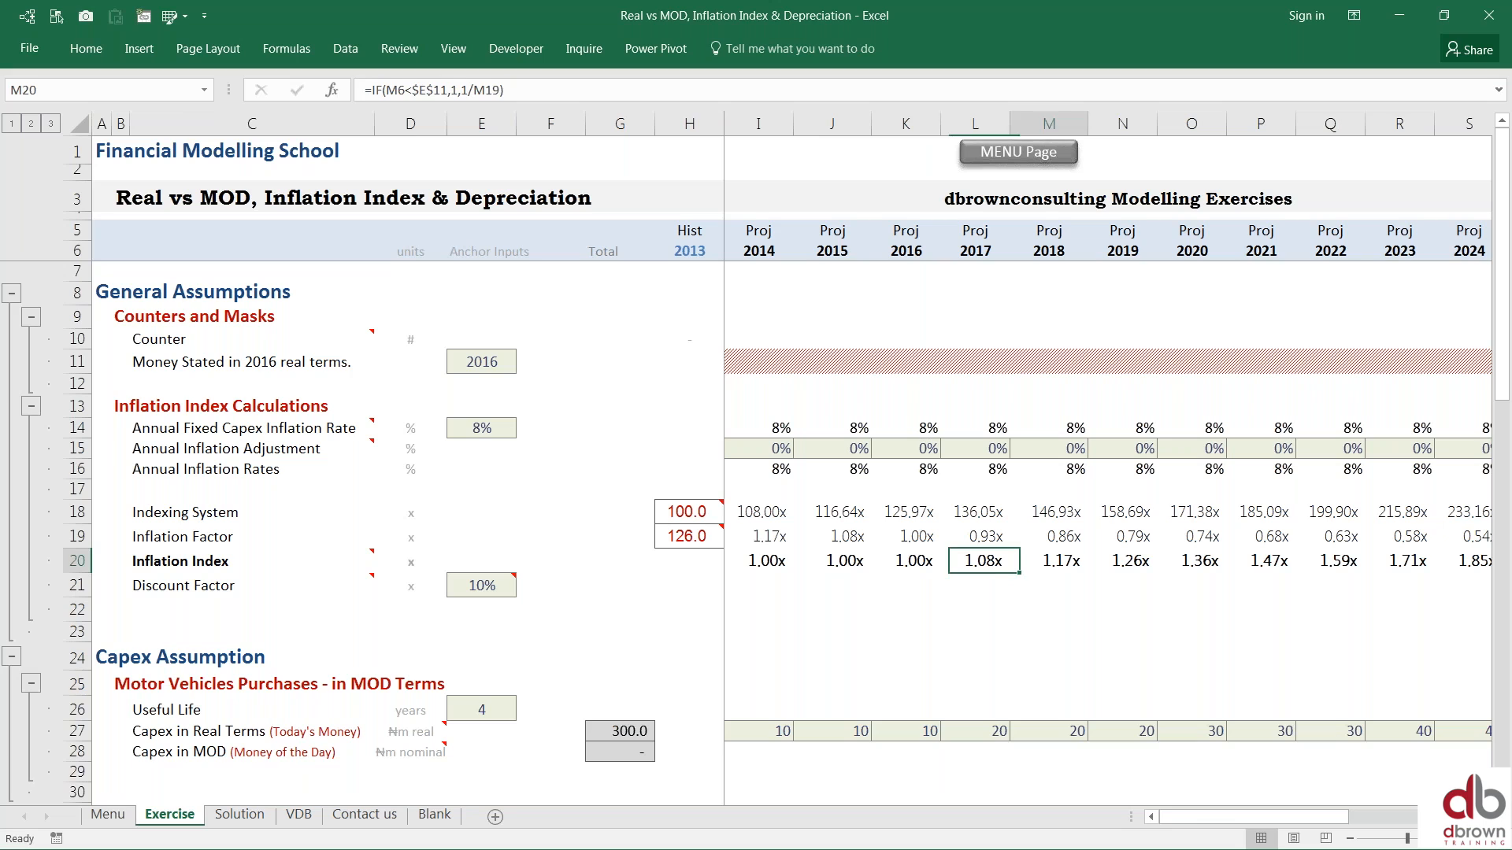
pyautogui.press('Right')
pyautogui.press('Right')
pyautogui.press('Right')
pyautogui.press('Right')
pyautogui.press('Left')
pyautogui.press('Left')
pyautogui.press('Left')
pyautogui.press('Left')
pyautogui.press('Left')
pyautogui.press('Left')
pyautogui.press('Left')
pyautogui.press('Left')
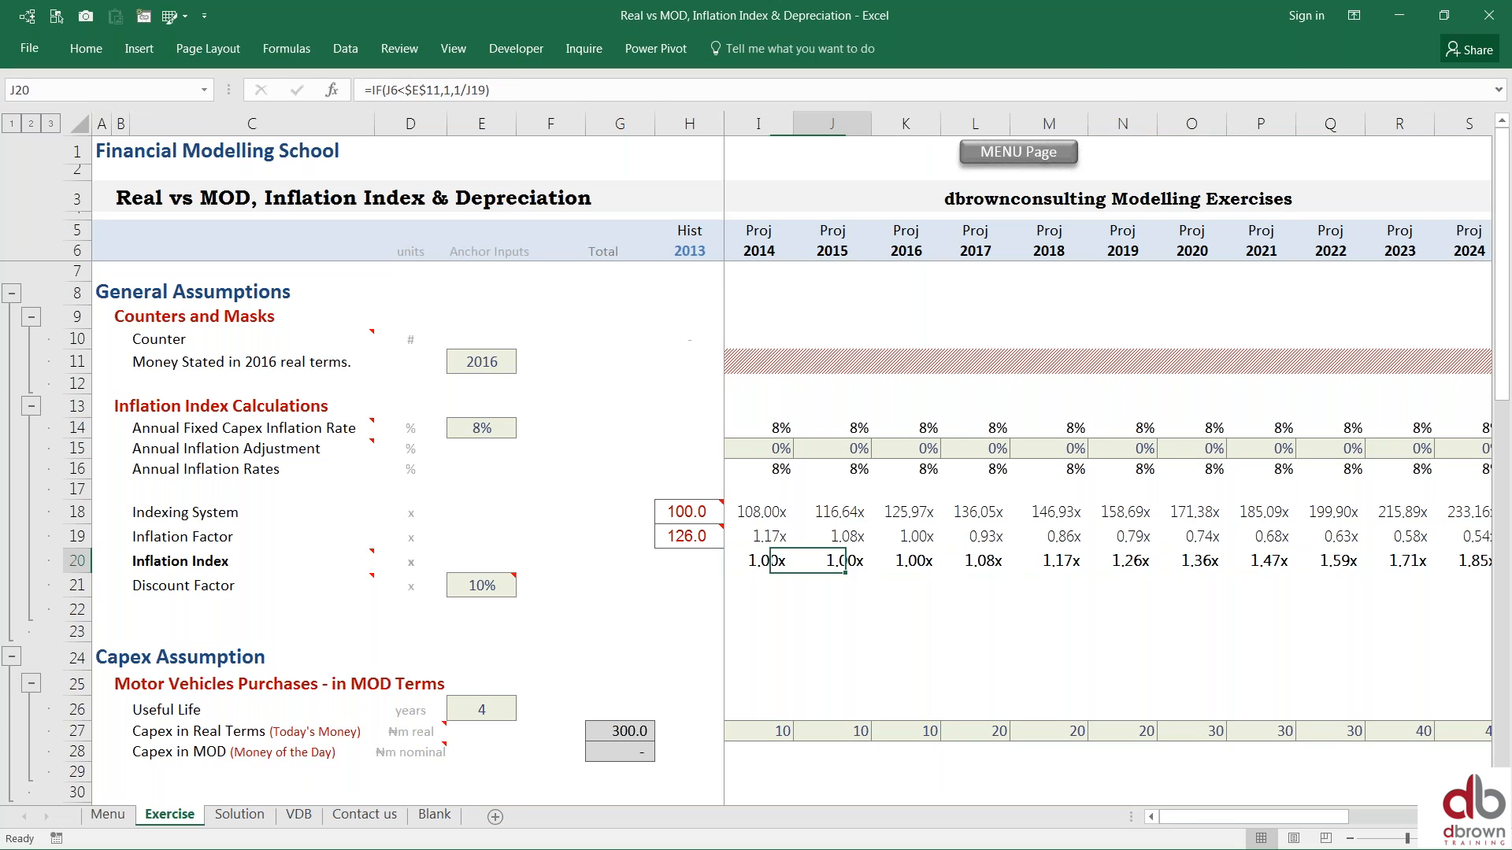
pyautogui.press('Right')
pyautogui.press('Right')
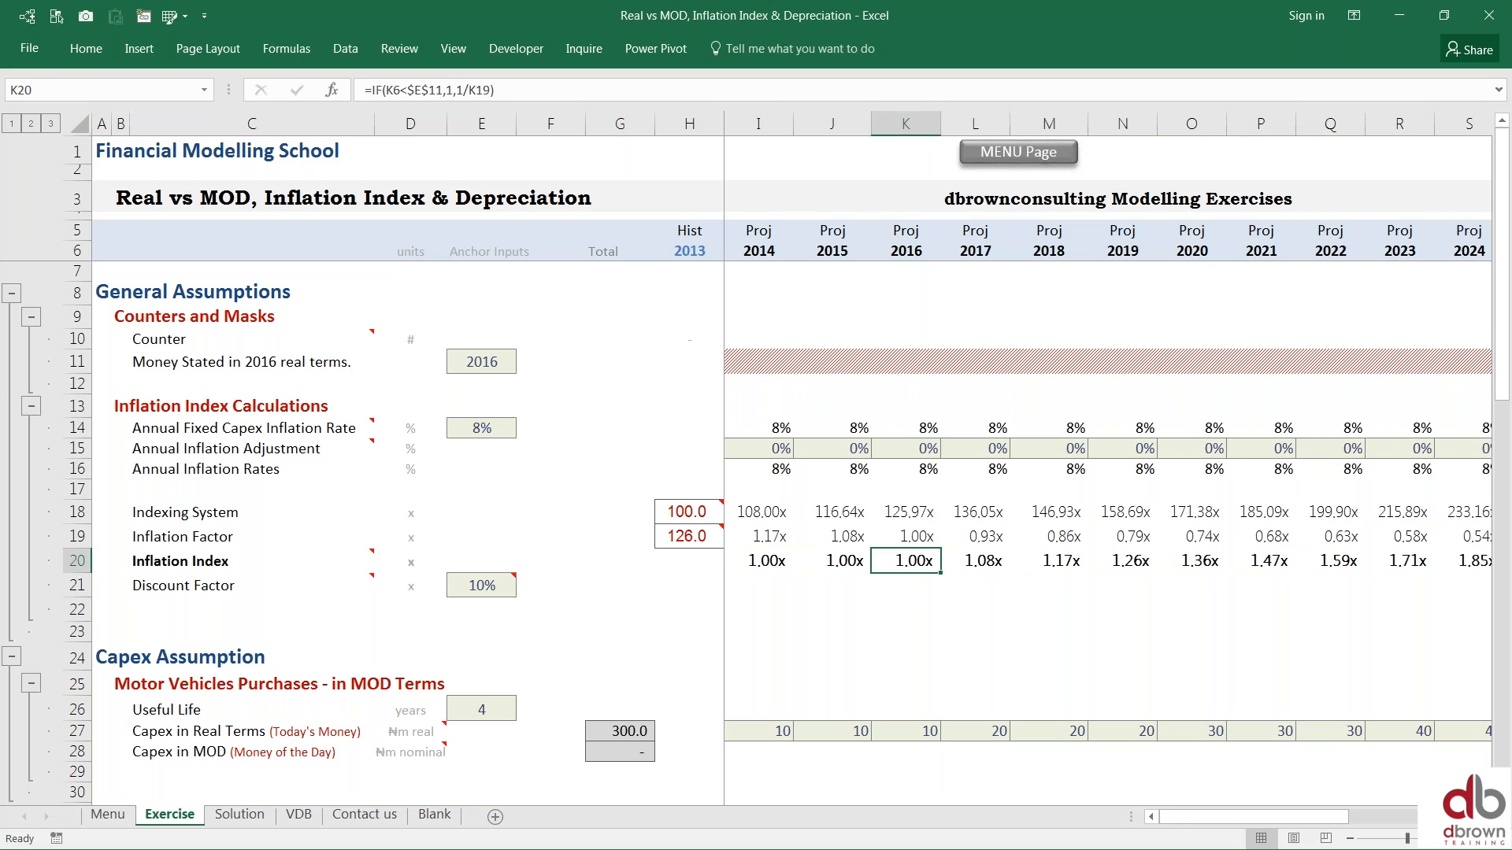
pyautogui.press('Left')
pyautogui.press('Left')
pyautogui.press('Left')
pyautogui.press('Right')
pyautogui.press('Right')
# Step: Set the base year for Money Stated in real terms in E11 to 2018
pyautogui.press('Left')
pyautogui.press('Left')
pyautogui.press('Left')
pyautogui.press('Left')
pyautogui.press('Left')
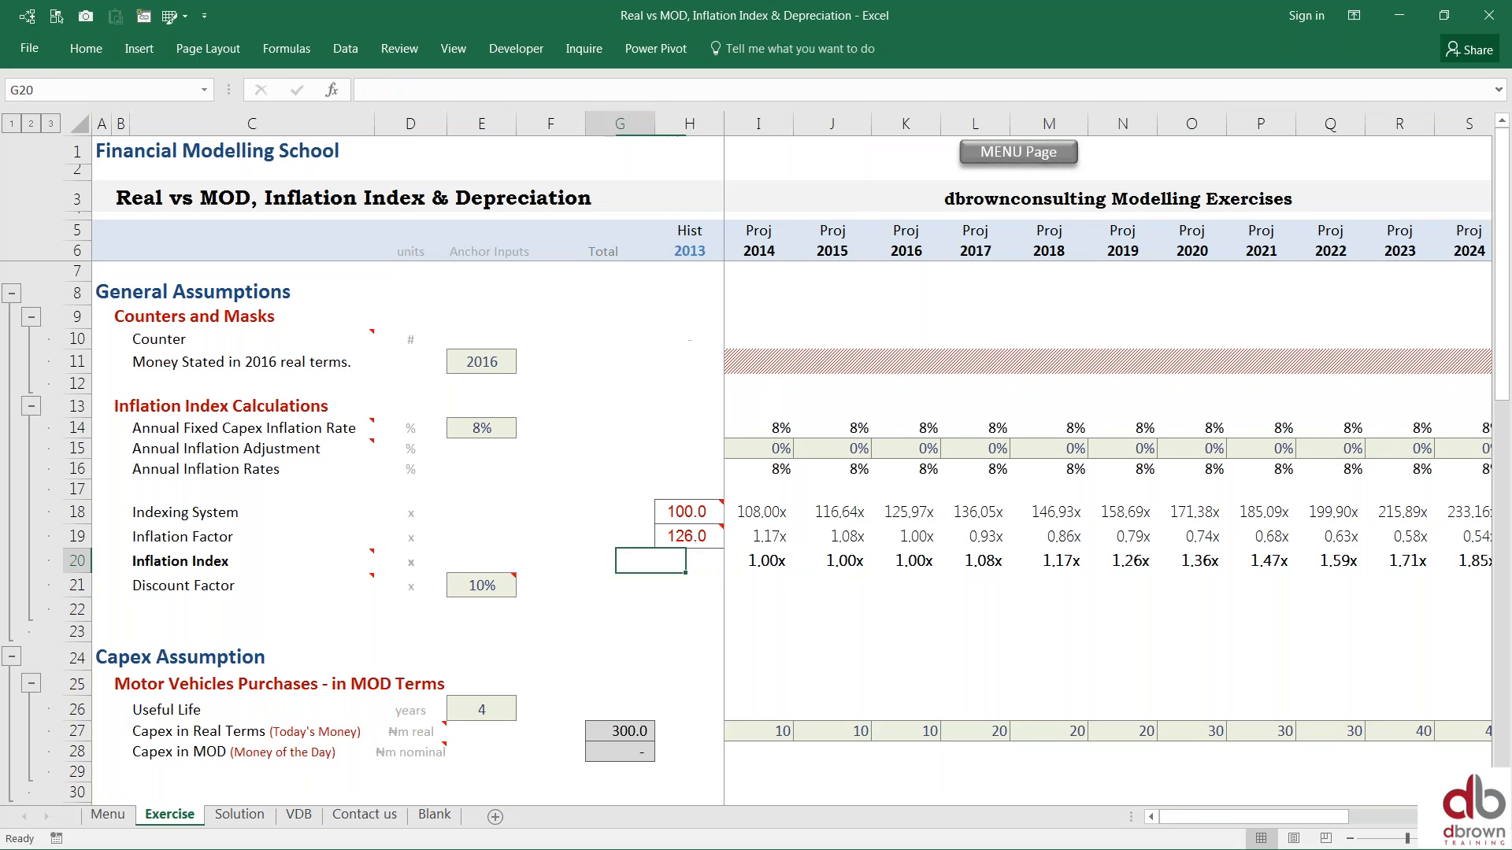
pyautogui.press('Up')
pyautogui.press('Up')
pyautogui.press('Up')
pyautogui.press('Up')
pyautogui.press('Up')
pyautogui.press('Up')
pyautogui.press('Up')
pyautogui.press('Up')
pyautogui.press('Up')
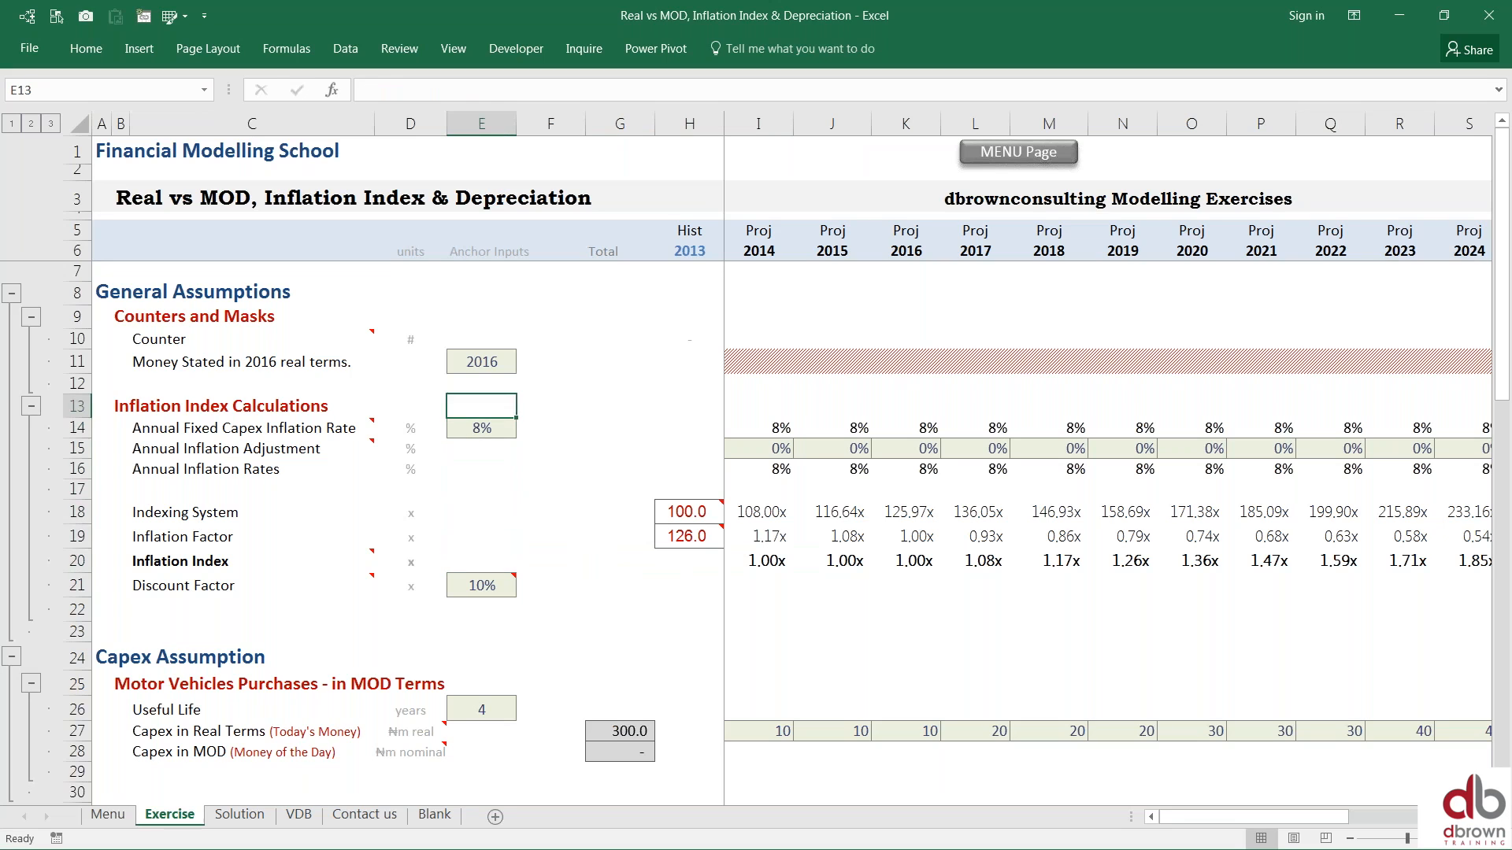
pyautogui.write('201')
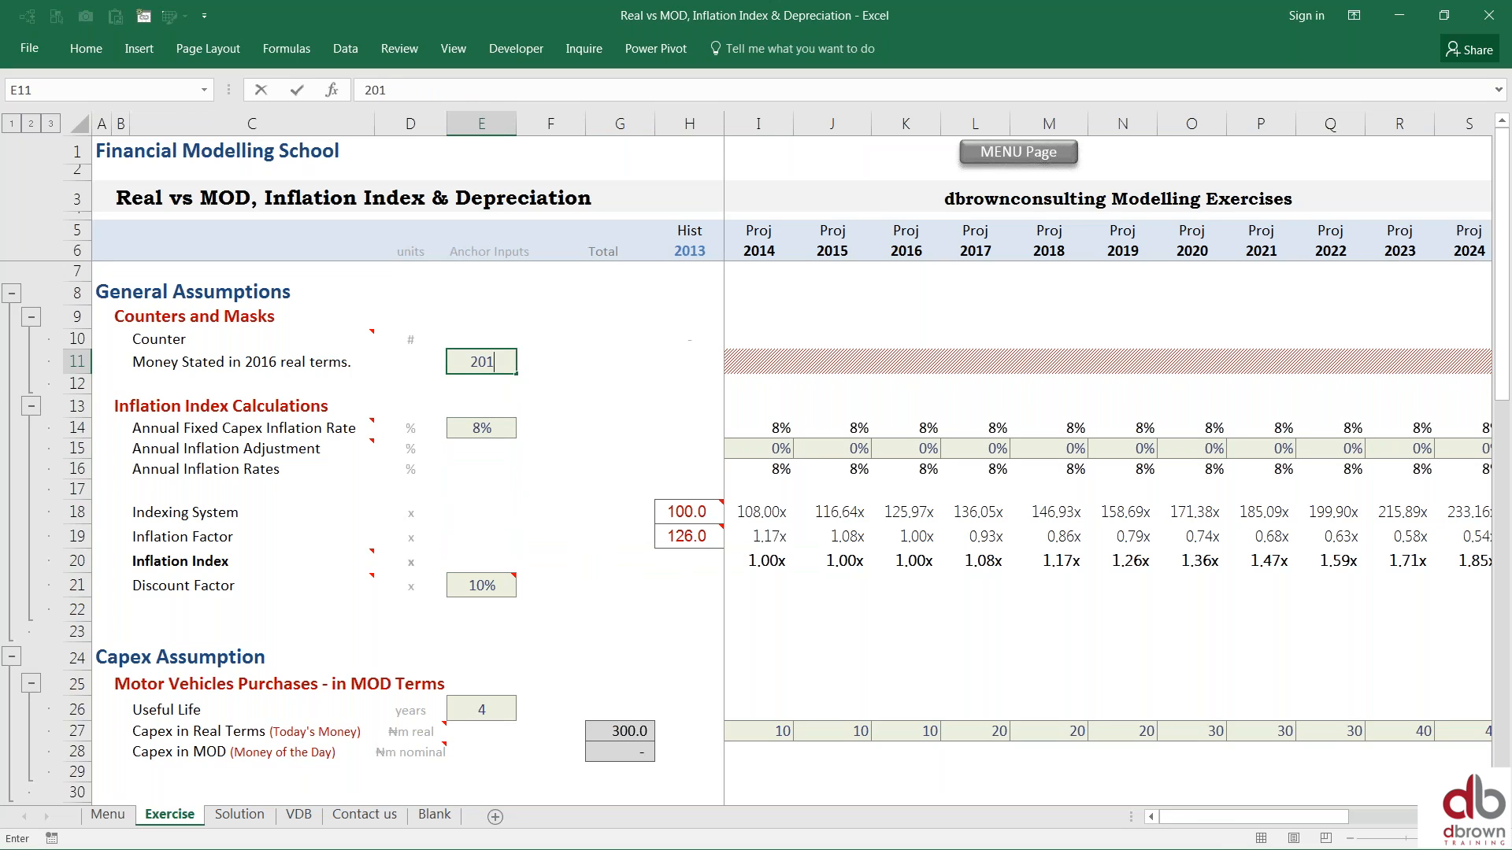
pyautogui.write('8')
pyautogui.hotkey('ctrl', 'Return')
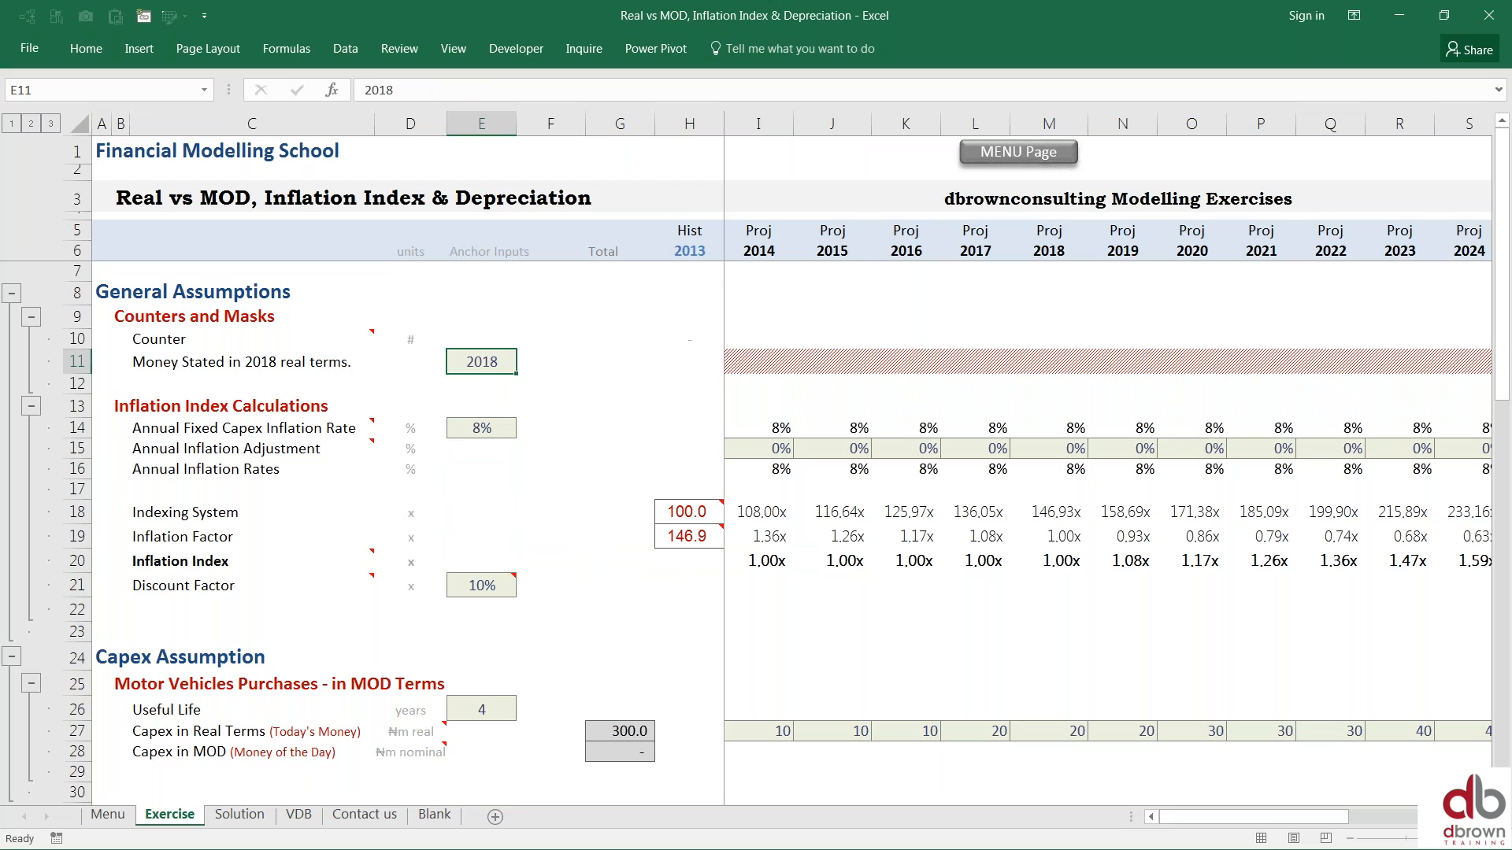
# Step: Check the Inflation Index for 2018 and 2019 against the new base year
pyautogui.press('Down')
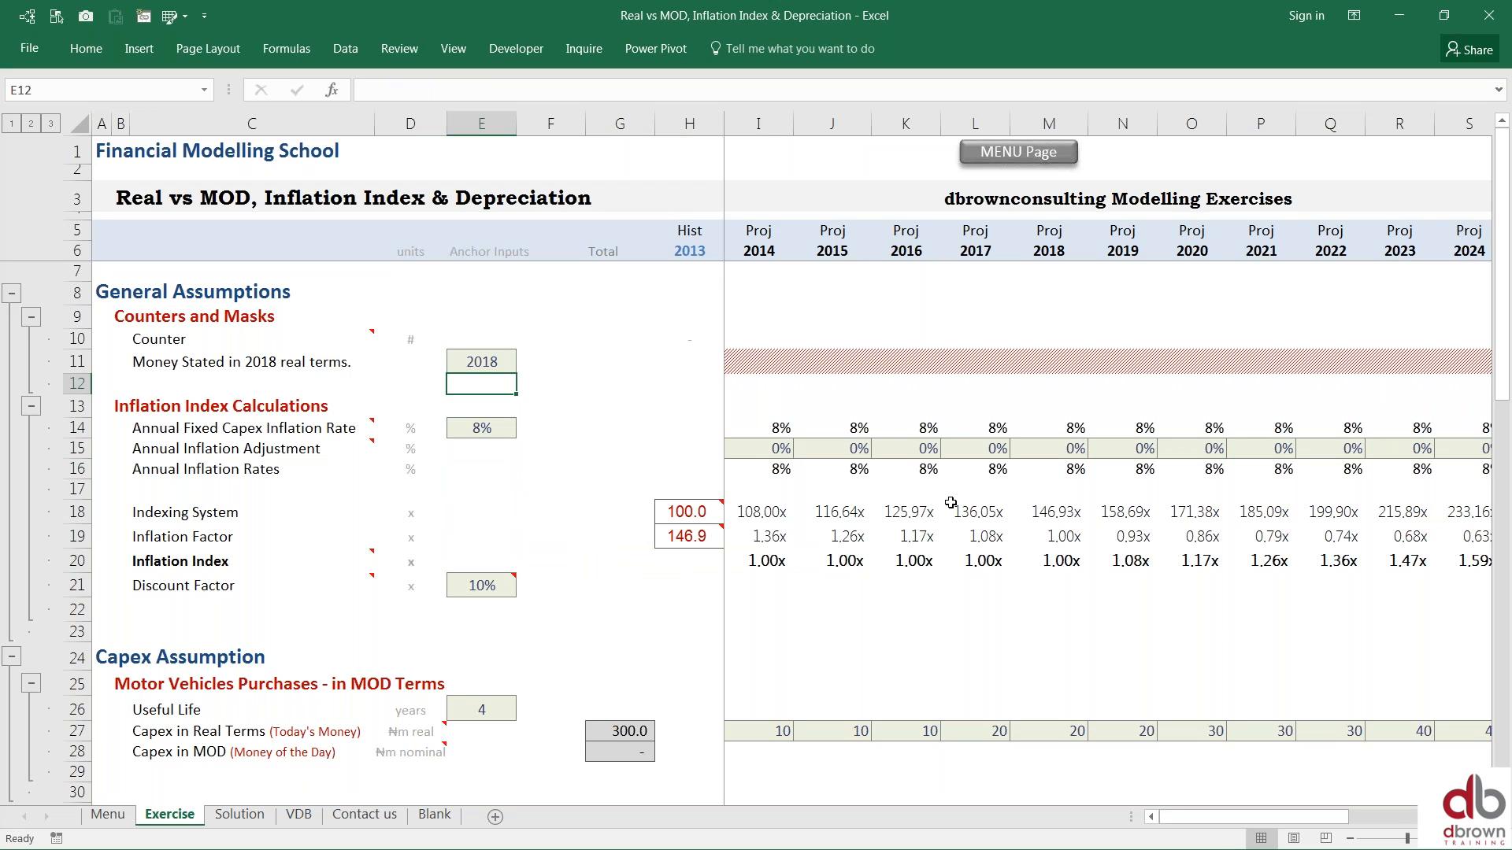
pyautogui.click(490, 359)
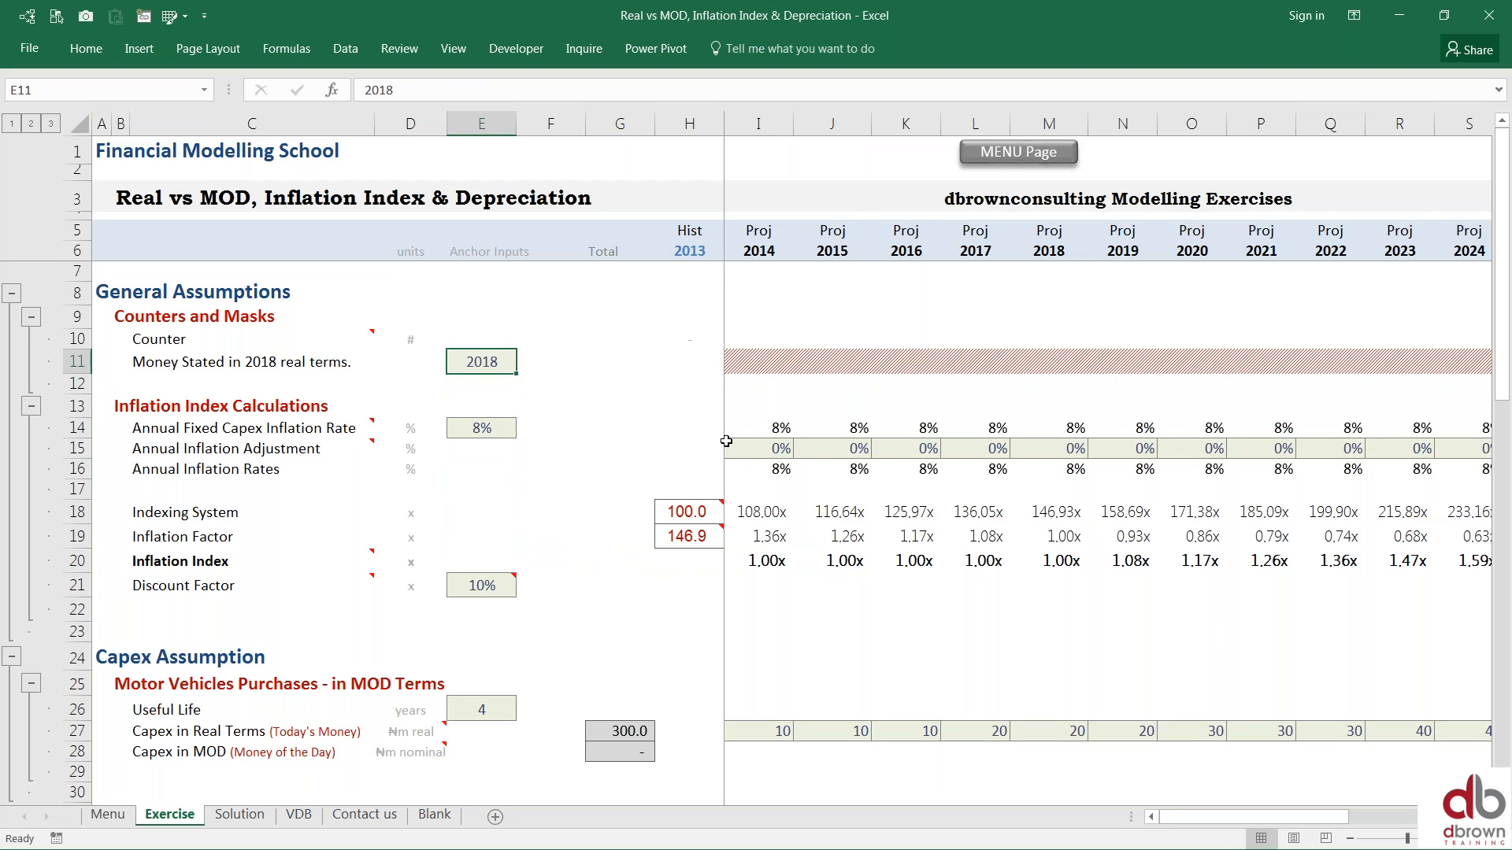
pyautogui.click(1053, 556)
pyautogui.click(1143, 557)
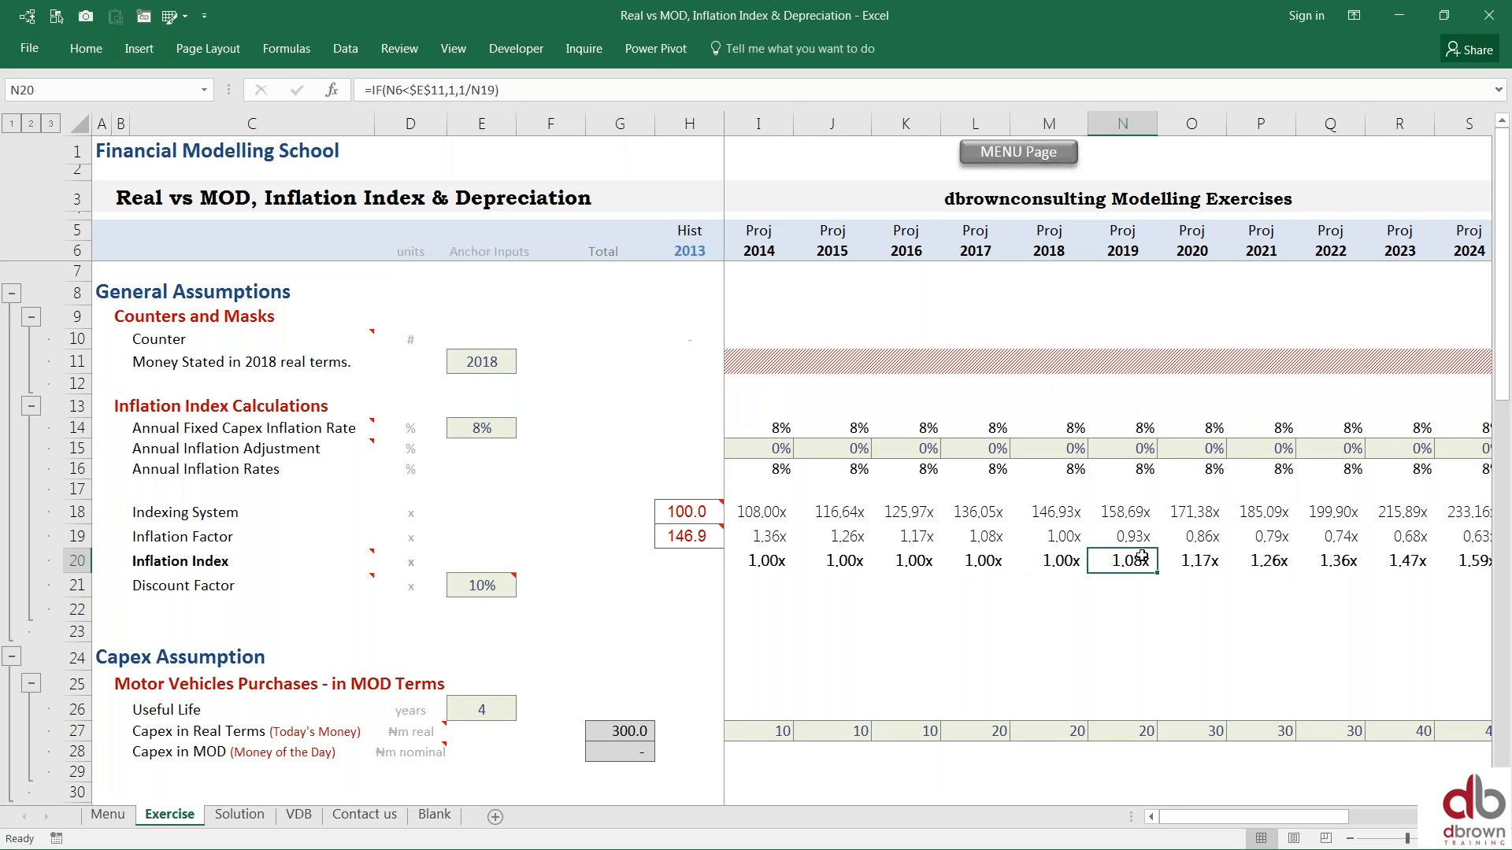
# Step: Set the Annual Fixed Capex Inflation Rate in E14 to 10%
pyautogui.click(482, 427)
pyautogui.write('1')
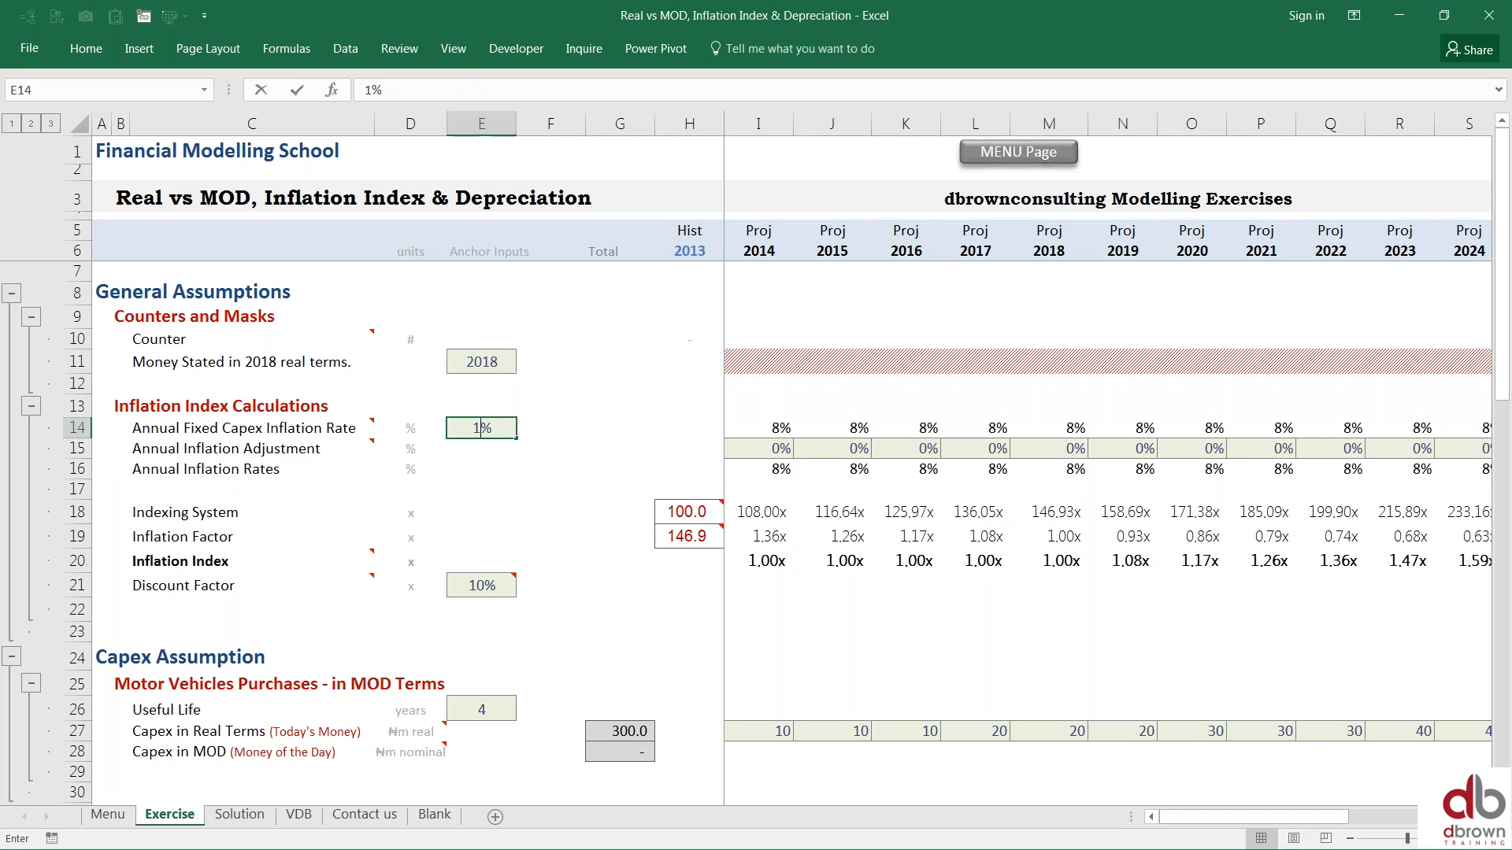
pyautogui.write('0')
pyautogui.moveTo(620, 469); pyautogui.dragTo(1059, 561)
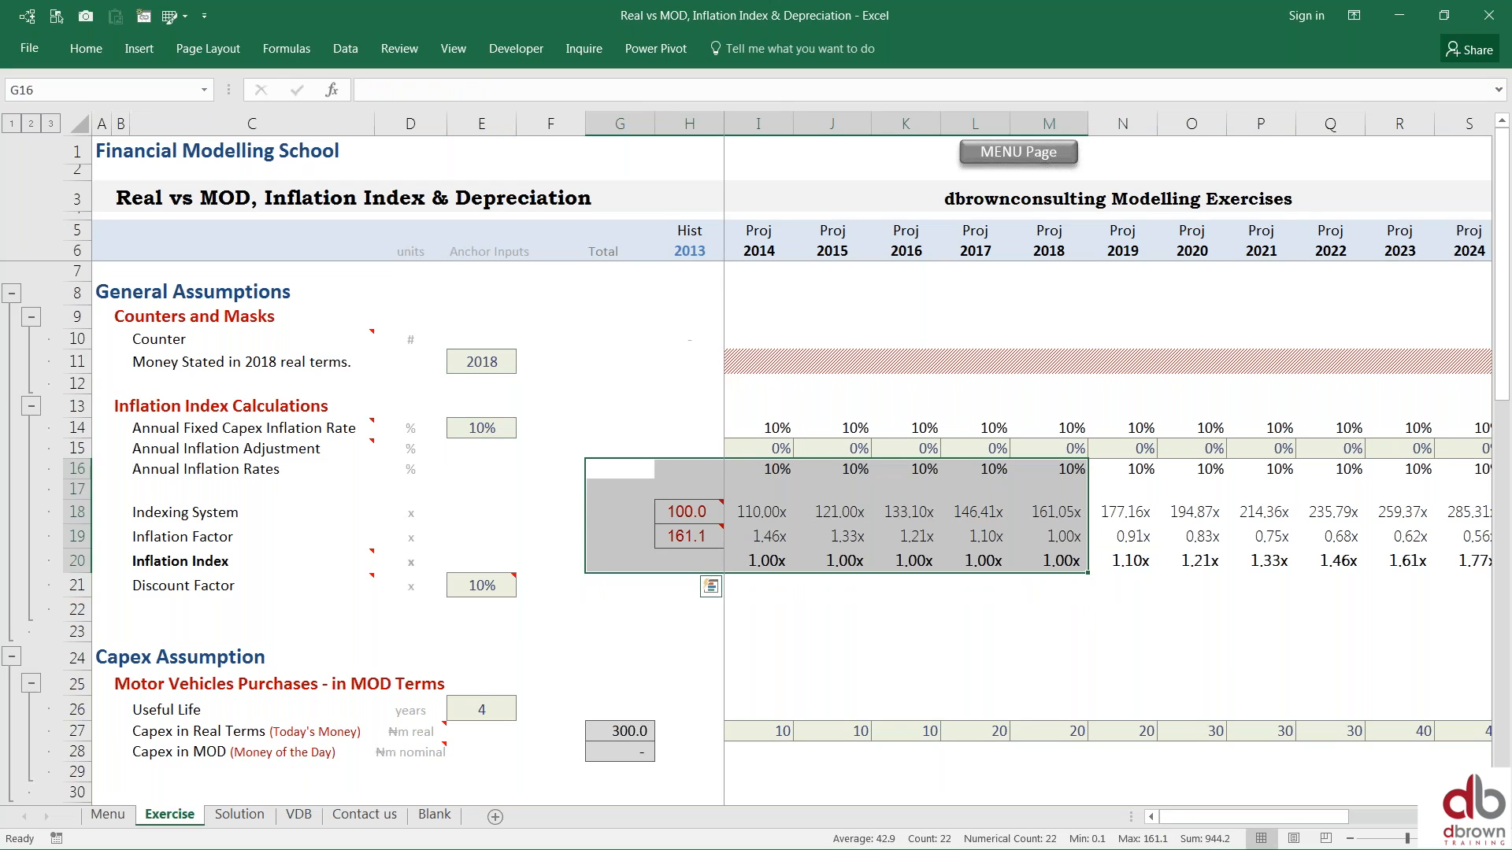
# Step: Examine how the Inflation Index develops from 2018 to 2021 and compare it with the years before the base year
pyautogui.click(1053, 561)
pyautogui.click(1134, 561)
pyautogui.press('Right')
pyautogui.press('Right')
pyautogui.press('Left')
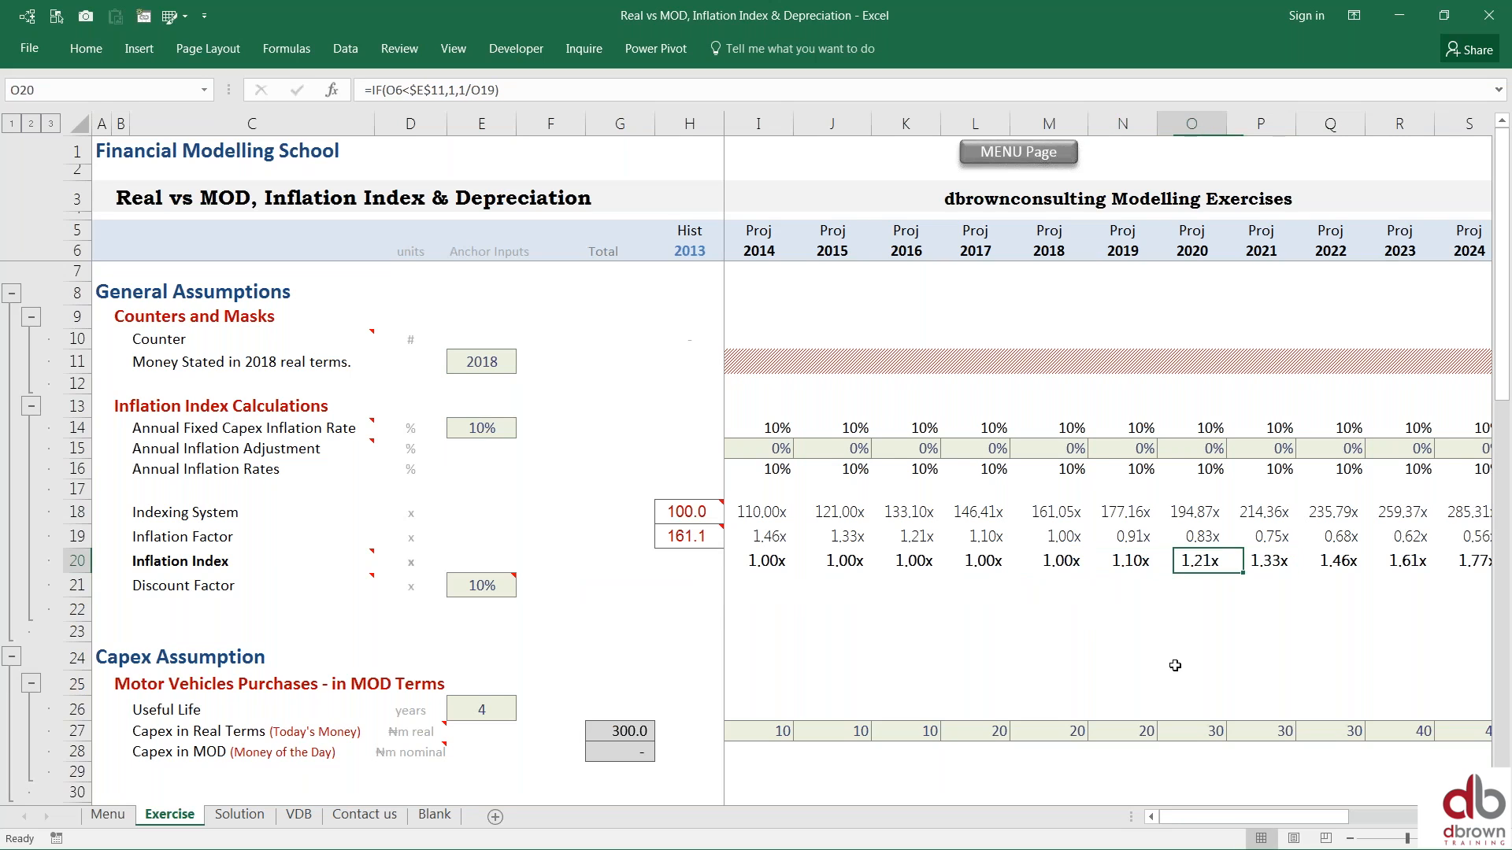
pyautogui.press('Left')
pyautogui.press('Left')
pyautogui.press('Left')
pyautogui.press('Right')
pyautogui.press('Right')
pyautogui.press('Left')
pyautogui.press('Left')
pyautogui.press('Left')
pyautogui.press('Left')
pyautogui.press('Left')
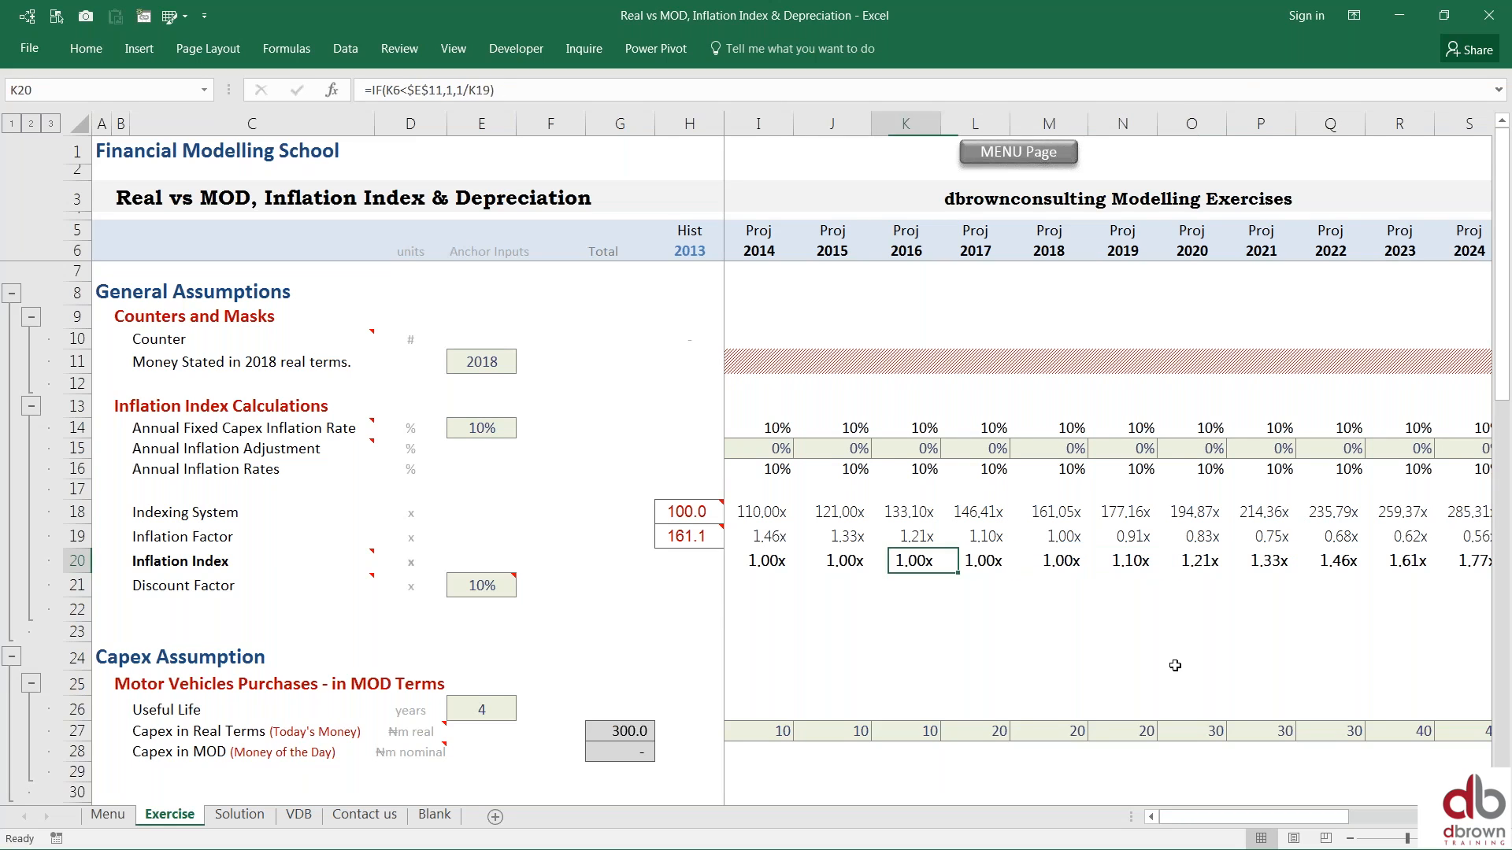
# Step: Enter the 2014 Capex in MOD in I28 as =I27*I20, multiplying real-terms capex by the Inflation Index
pyautogui.press('Down')
pyautogui.press('Down')
pyautogui.press('Down')
pyautogui.press('Down')
pyautogui.press('Down')
pyautogui.press('Down')
pyautogui.press('Down')
pyautogui.press('Down')
pyautogui.press('Down')
pyautogui.press('Up')
pyautogui.press('Left')
pyautogui.press('Right')
pyautogui.press('Down')
pyautogui.press('Down')
pyautogui.press('Down')
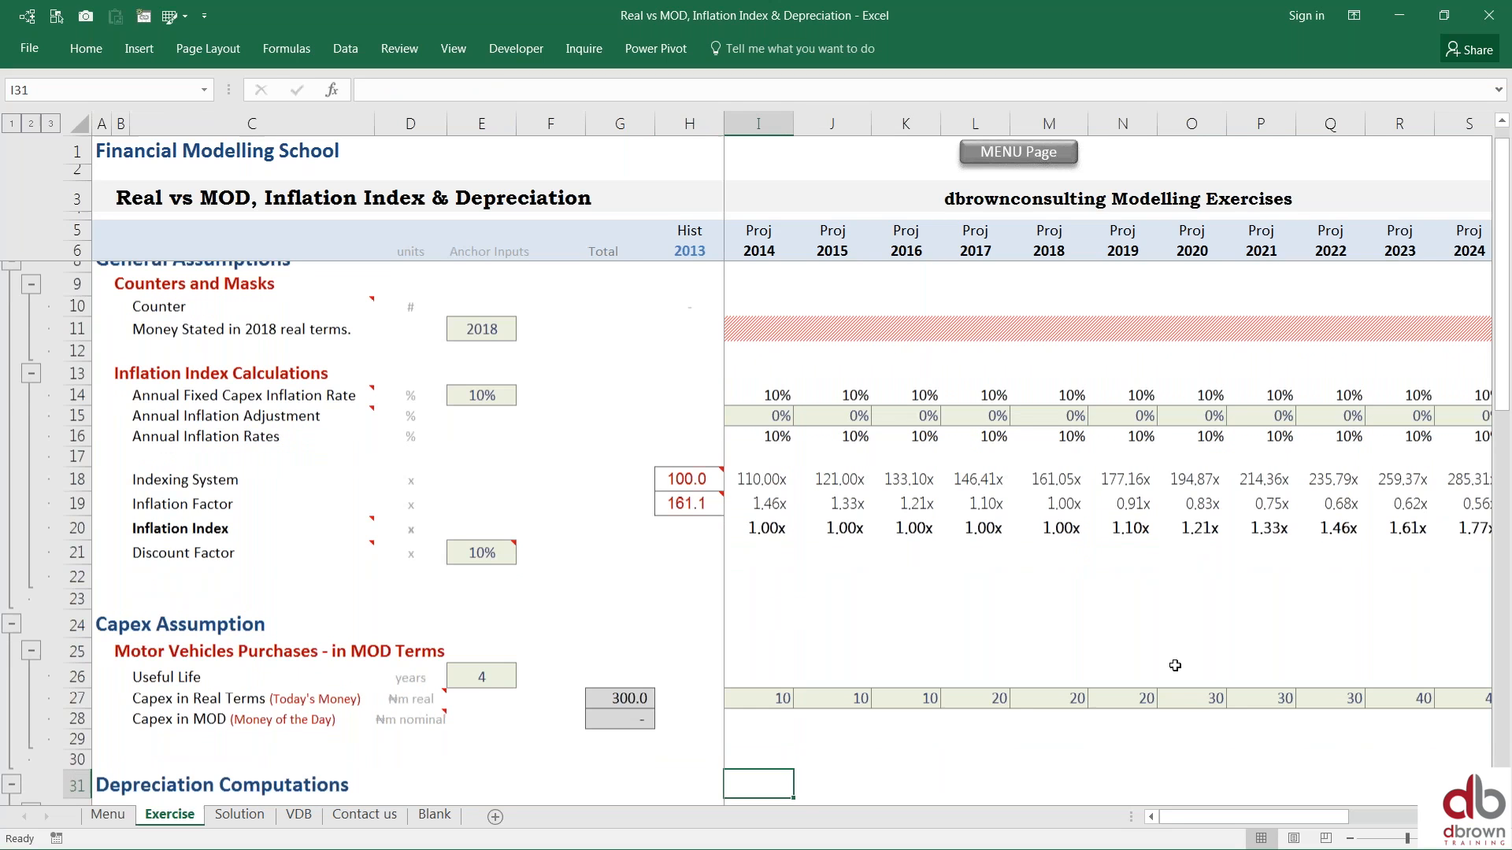
pyautogui.press('Up')
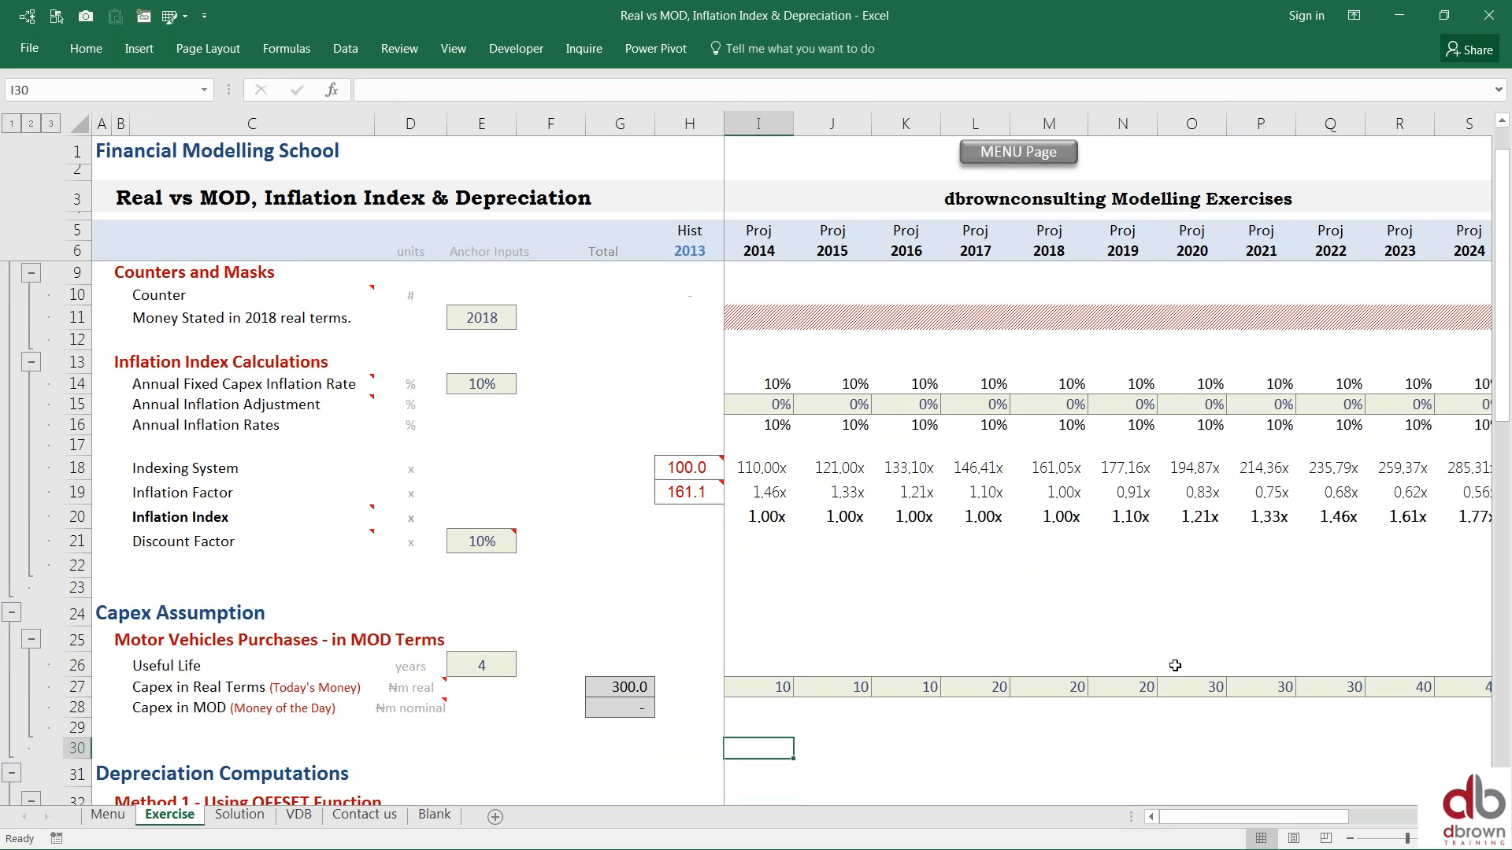
pyautogui.press('Up')
pyautogui.press('Up')
pyautogui.write('=')
pyautogui.press('Up')
pyautogui.write('*')
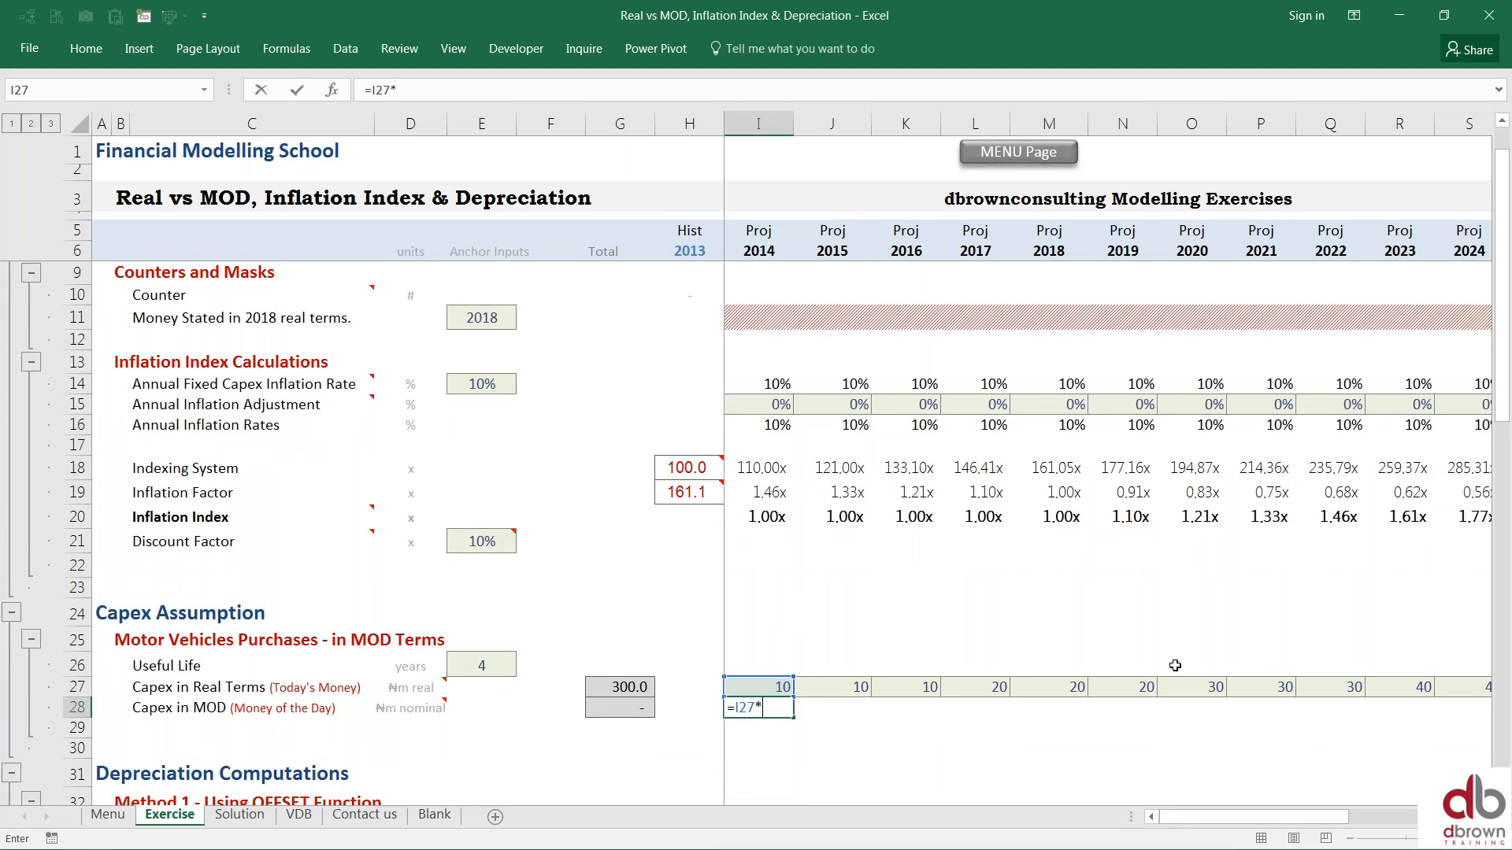
pyautogui.press('Up')
pyautogui.press('Up')
pyautogui.press('Up')
pyautogui.press('Up')
pyautogui.press('Up')
pyautogui.press('Up')
pyautogui.press('Up')
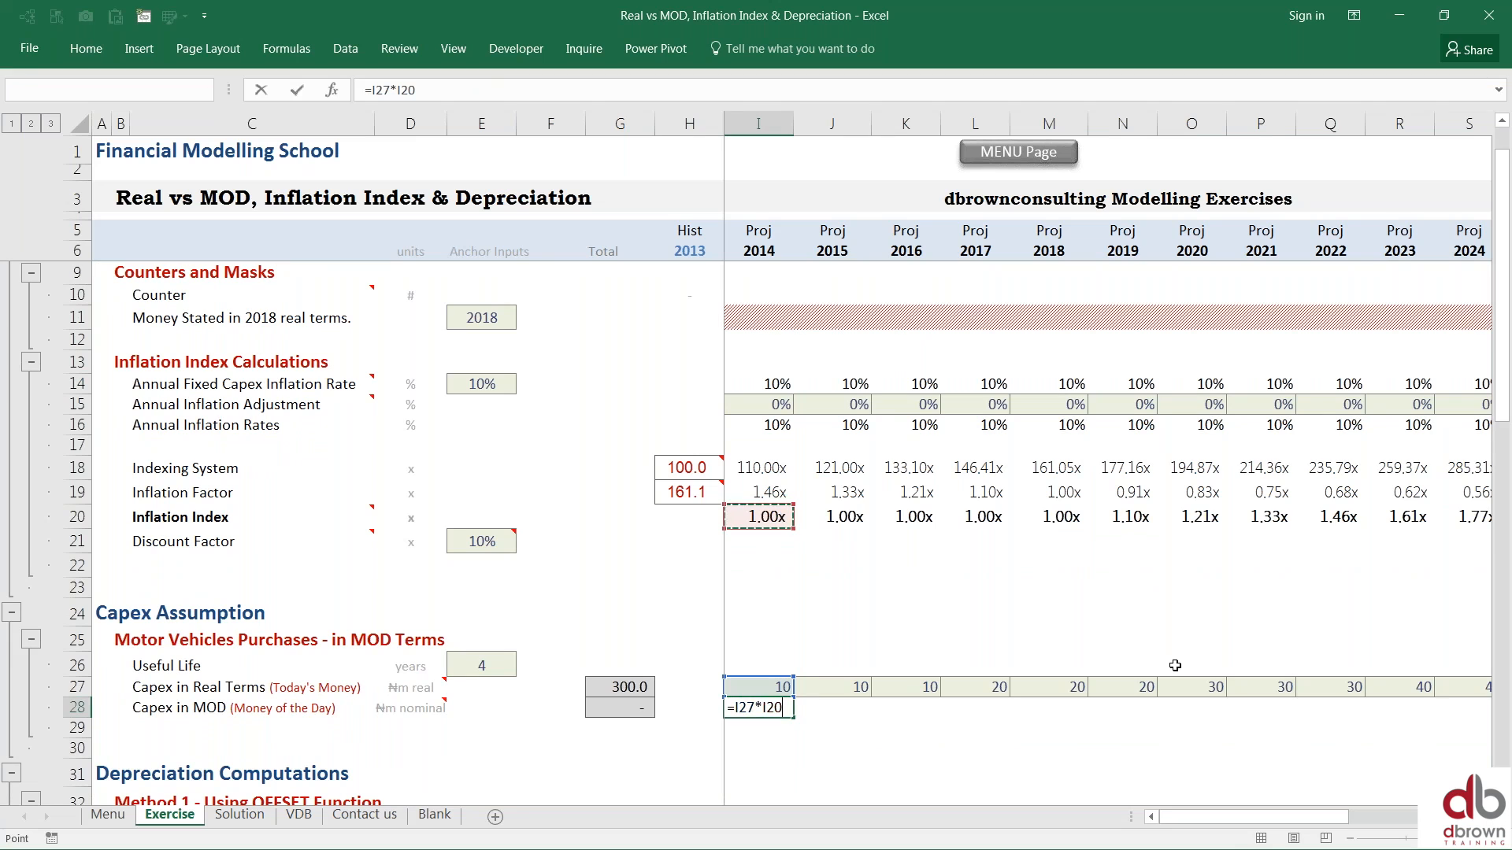
pyautogui.hotkey('ctrl', 'Return')
# Step: Copy the Capex in MOD formula from I28 across the row through 2025 in column T
pyautogui.hotkey('shift', 'Right')
pyautogui.hotkey('shift', 'Right')
pyautogui.hotkey('shift', 'Right')
pyautogui.hotkey('shift', 'Right')
pyautogui.hotkey('shift', 'Right')
pyautogui.hotkey('shift', 'Right')
pyautogui.hotkey('shift', 'Right')
pyautogui.hotkey('shift', 'Right')
pyautogui.hotkey('shift', 'Right')
pyautogui.hotkey('shift', 'Right')
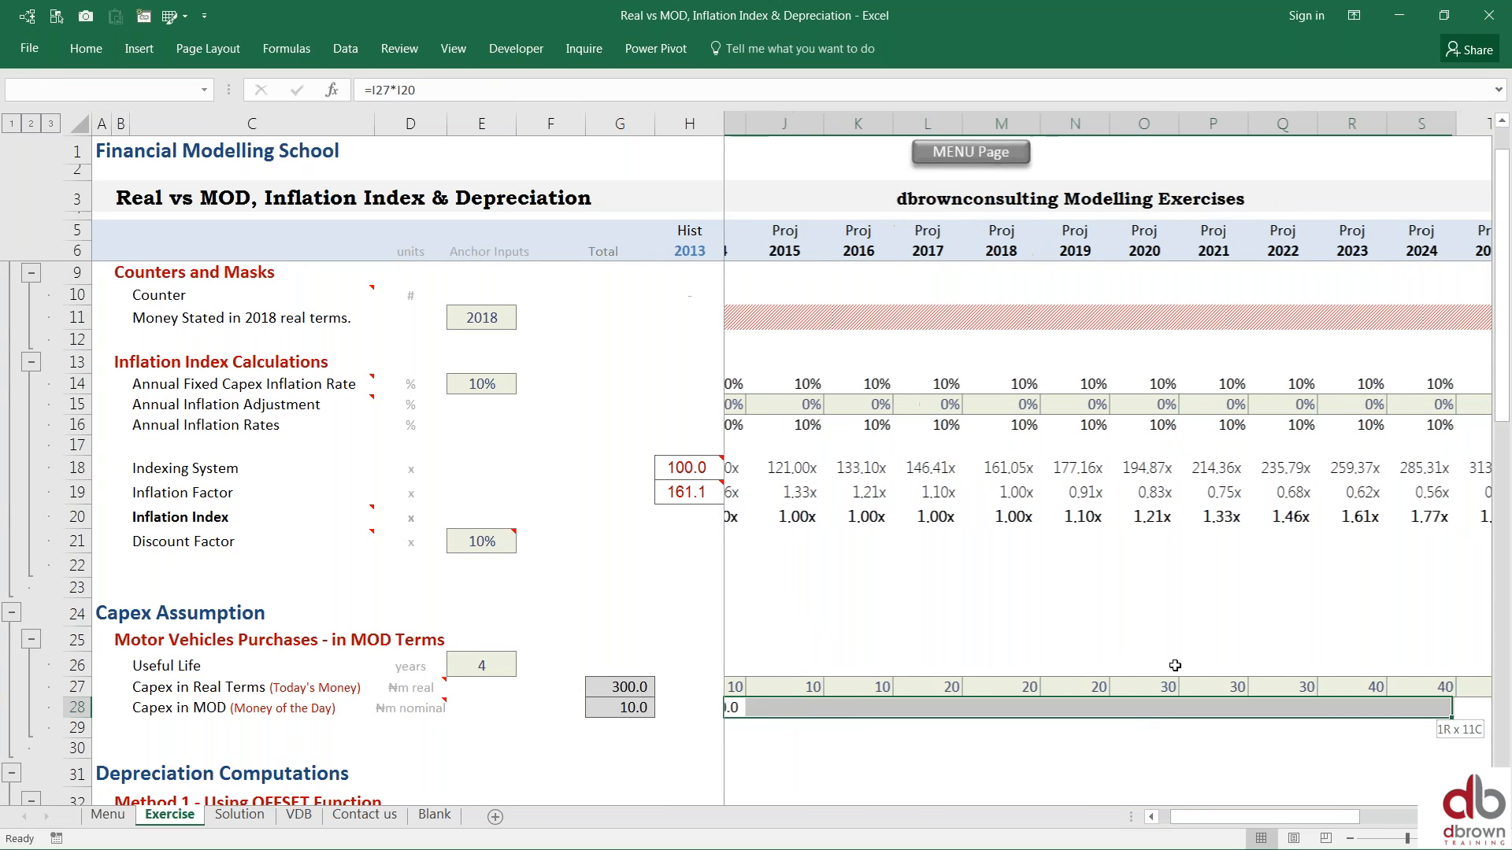
pyautogui.hotkey('shift', 'Right')
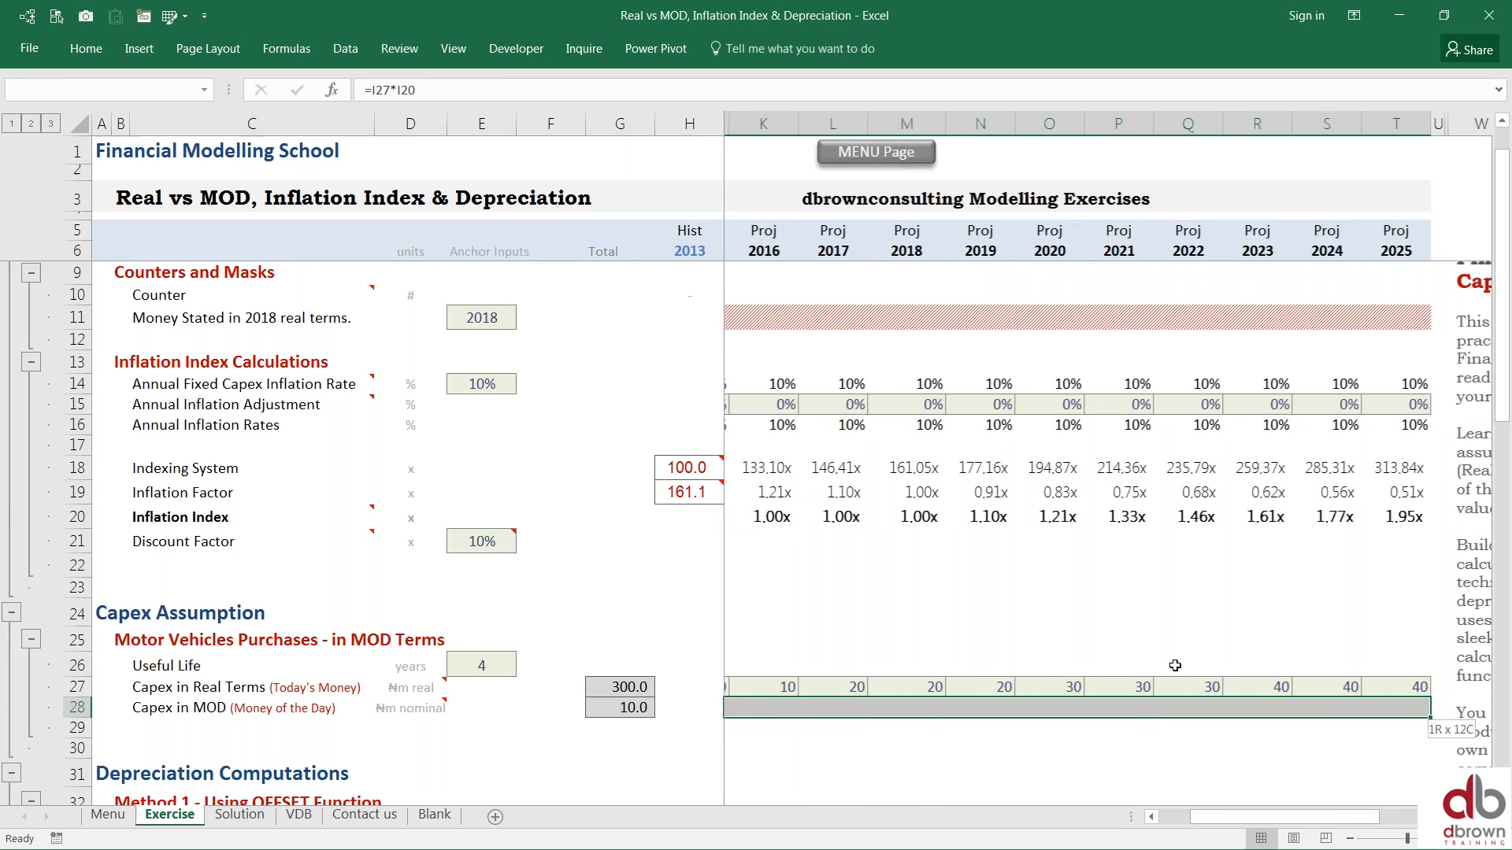
pyautogui.hotkey('ctrl', 'r')
# Step: Fill the 2014 Capex in Real Terms value of 10 across row 27 through 2025
pyautogui.press('Up')
pyautogui.hotkey('ctrl', 'shift', 'Right')
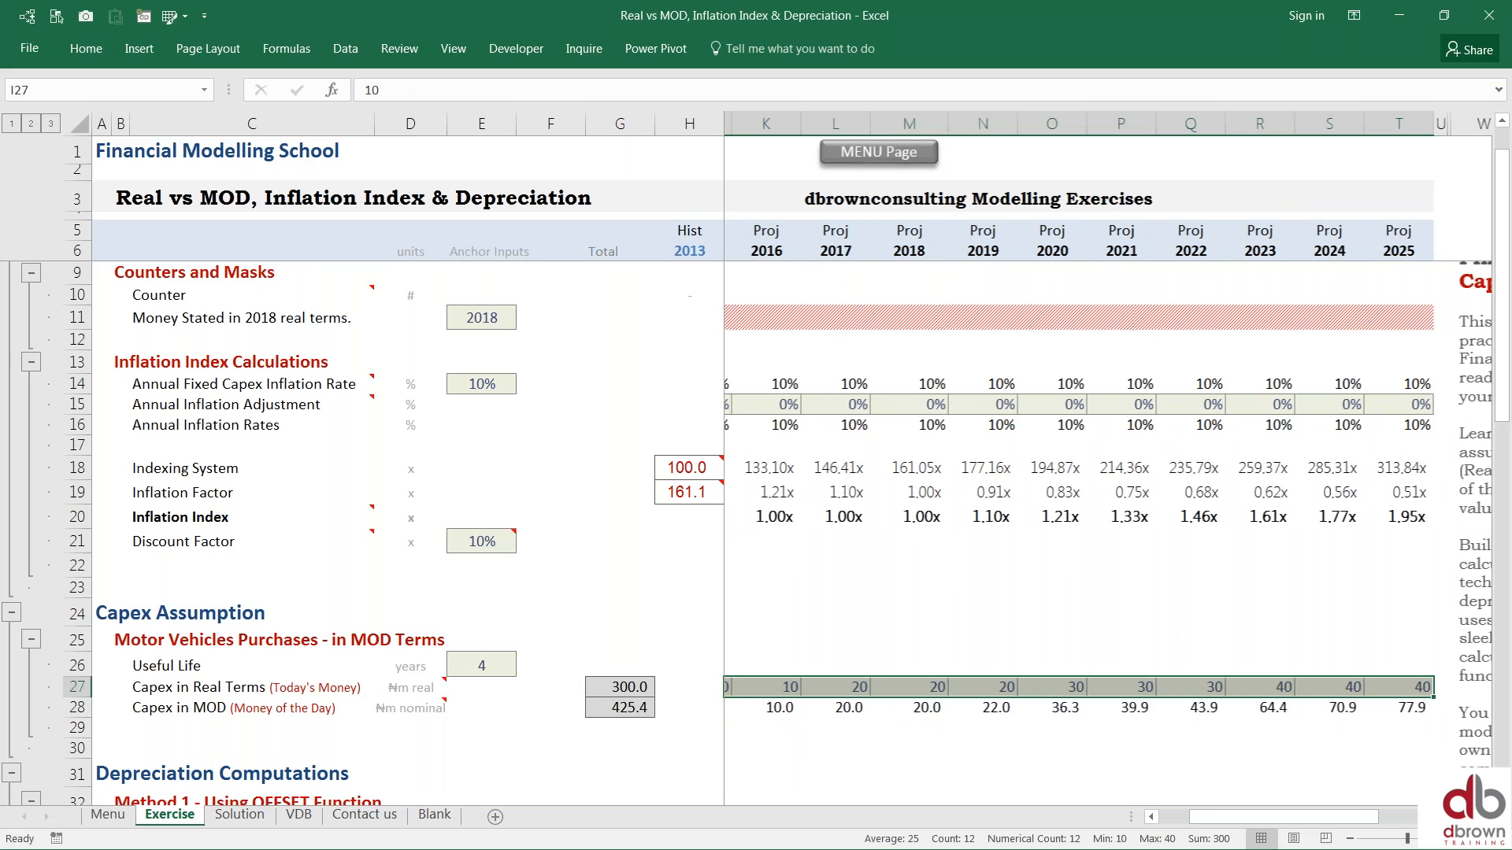
pyautogui.hotkey('ctrl', 'r')
# Step: Compare Capex in Real Terms with Capex in MOD year by year, before and after the 2018 base year
pyautogui.press('Left')
pyautogui.press('Right')
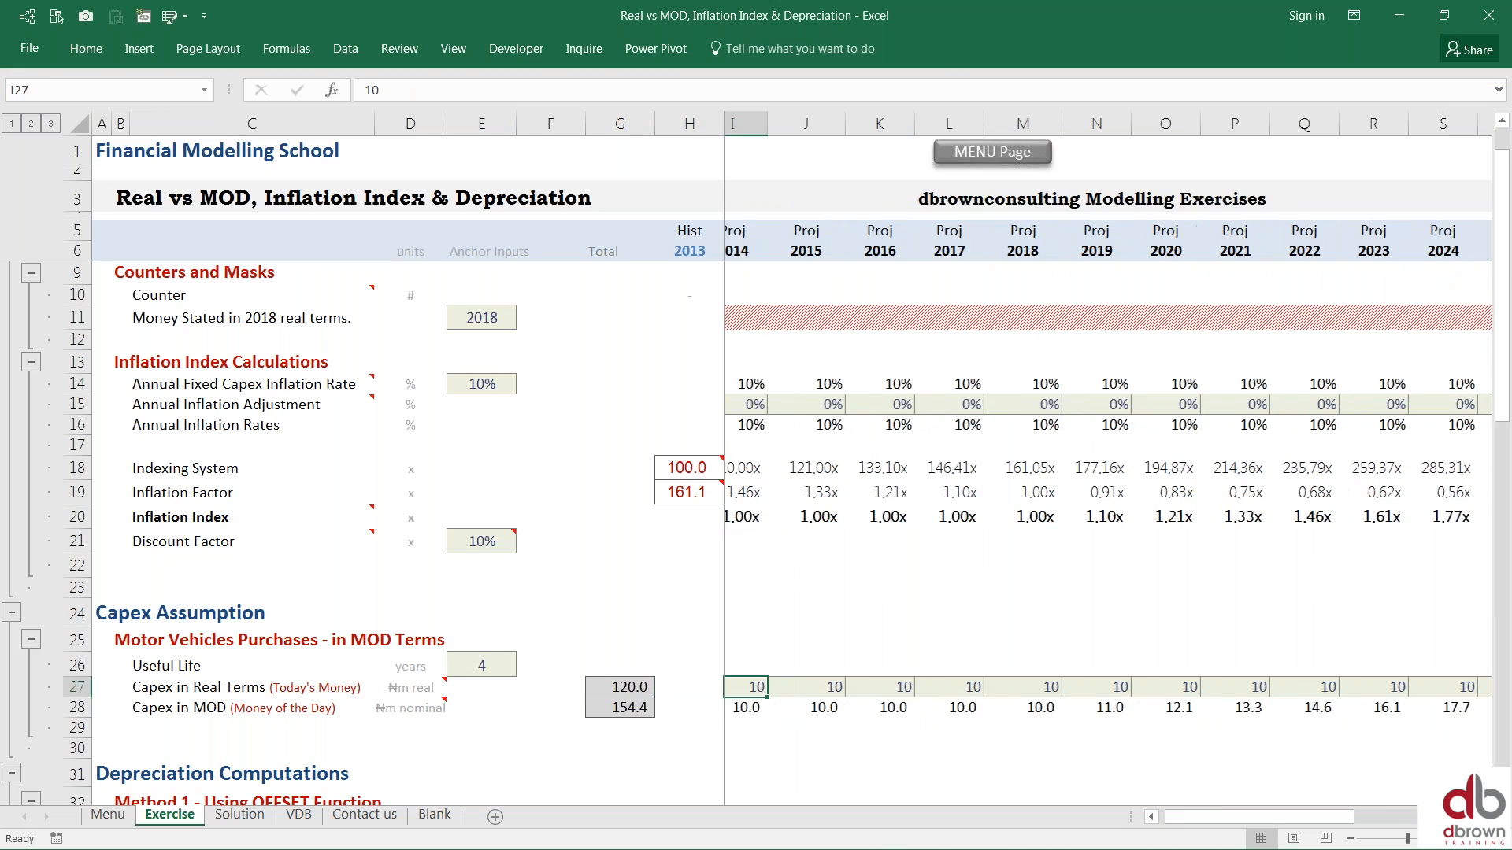
pyautogui.press('Right')
pyautogui.press('Right')
pyautogui.press('Right')
pyautogui.press('Right')
pyautogui.press('Right')
pyautogui.press('Right')
pyautogui.press('Left')
pyautogui.press('Left')
pyautogui.press('Down')
pyautogui.press('Right')
pyautogui.press('Right')
pyautogui.press('Right')
pyautogui.press('Right')
pyautogui.press('Right')
pyautogui.press('Right')
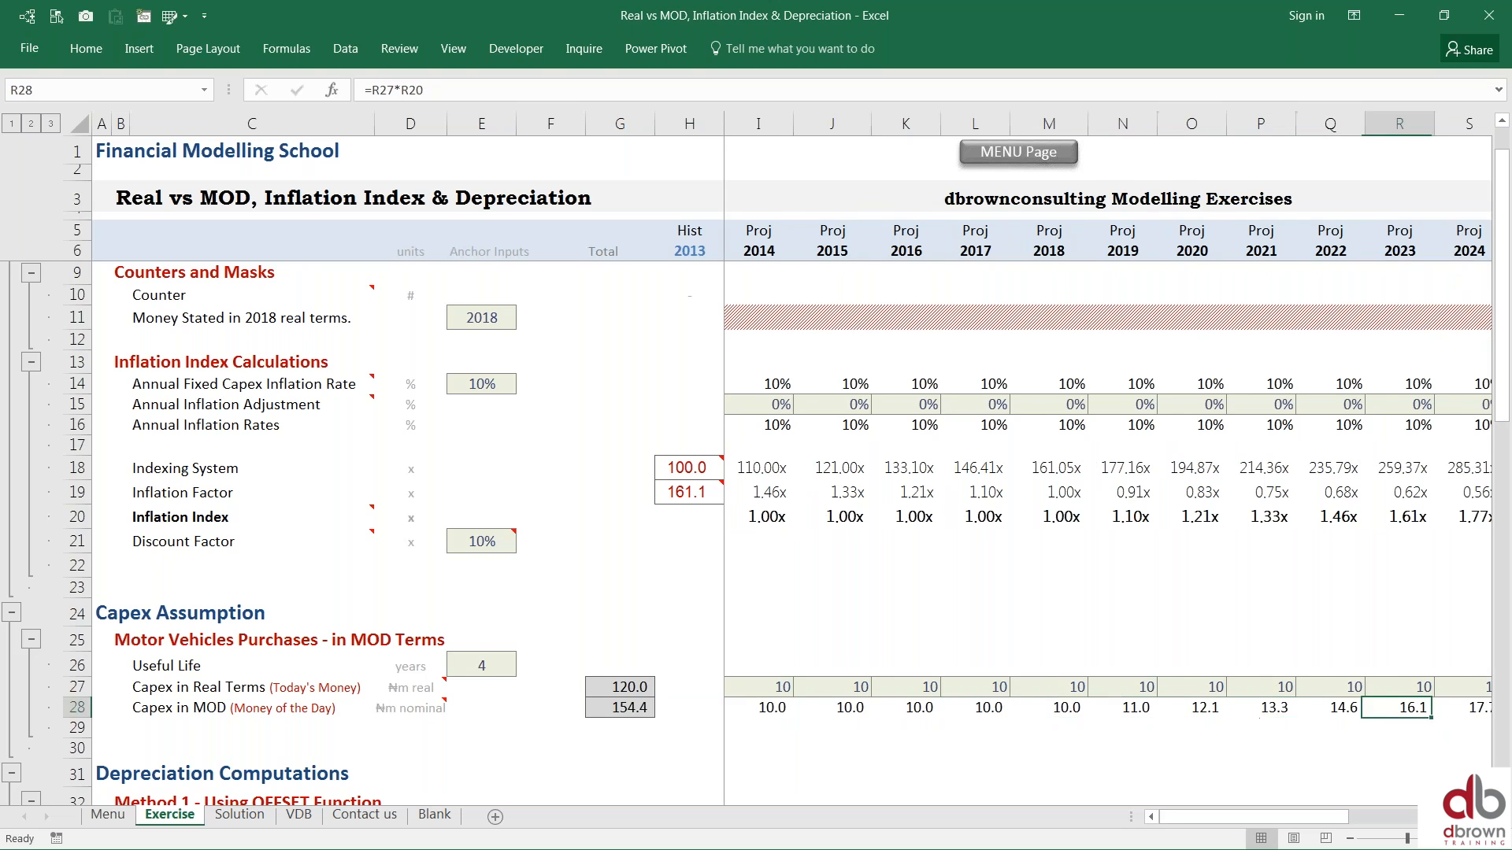
pyautogui.press('Right')
pyautogui.press('Left')
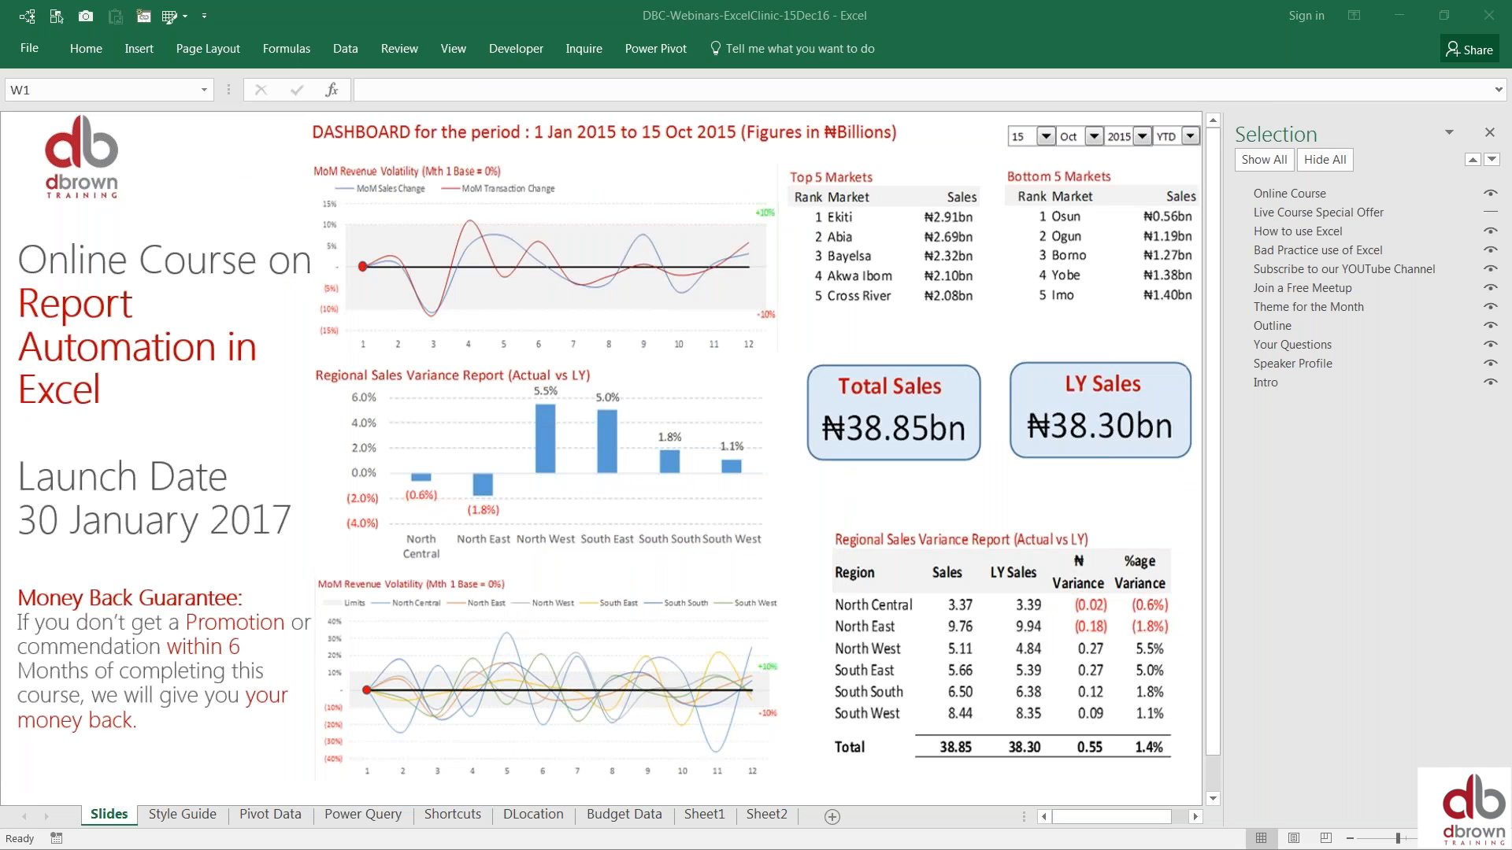
# Step: In the DBC-Webinars-ExcelClinic-15Dec16 workbook, hide the Online Course slide and show the Live Course Special Offer slide
pyautogui.click(1494, 193)
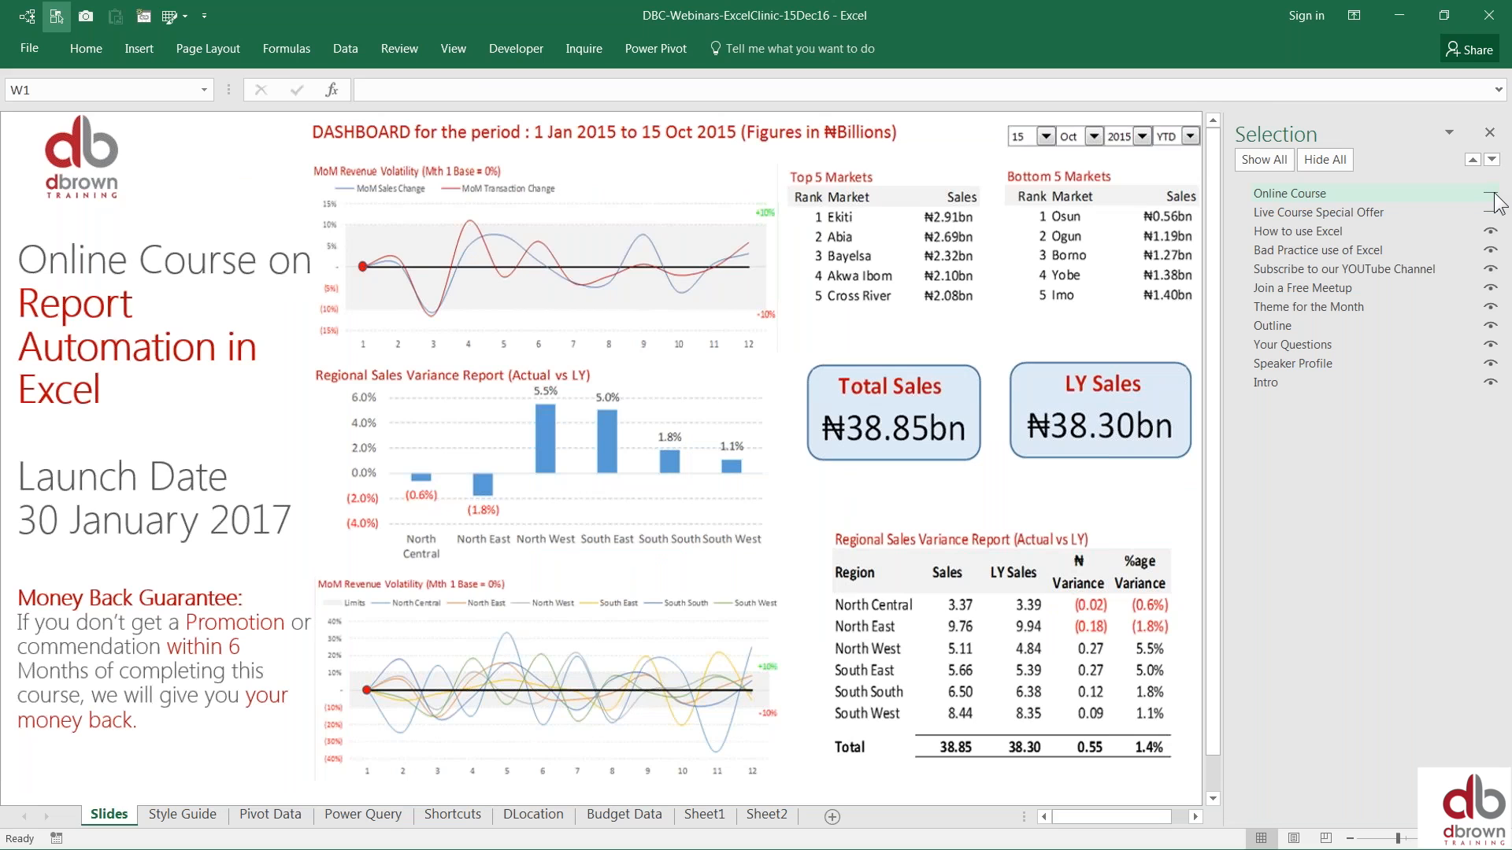
pyautogui.click(1495, 206)
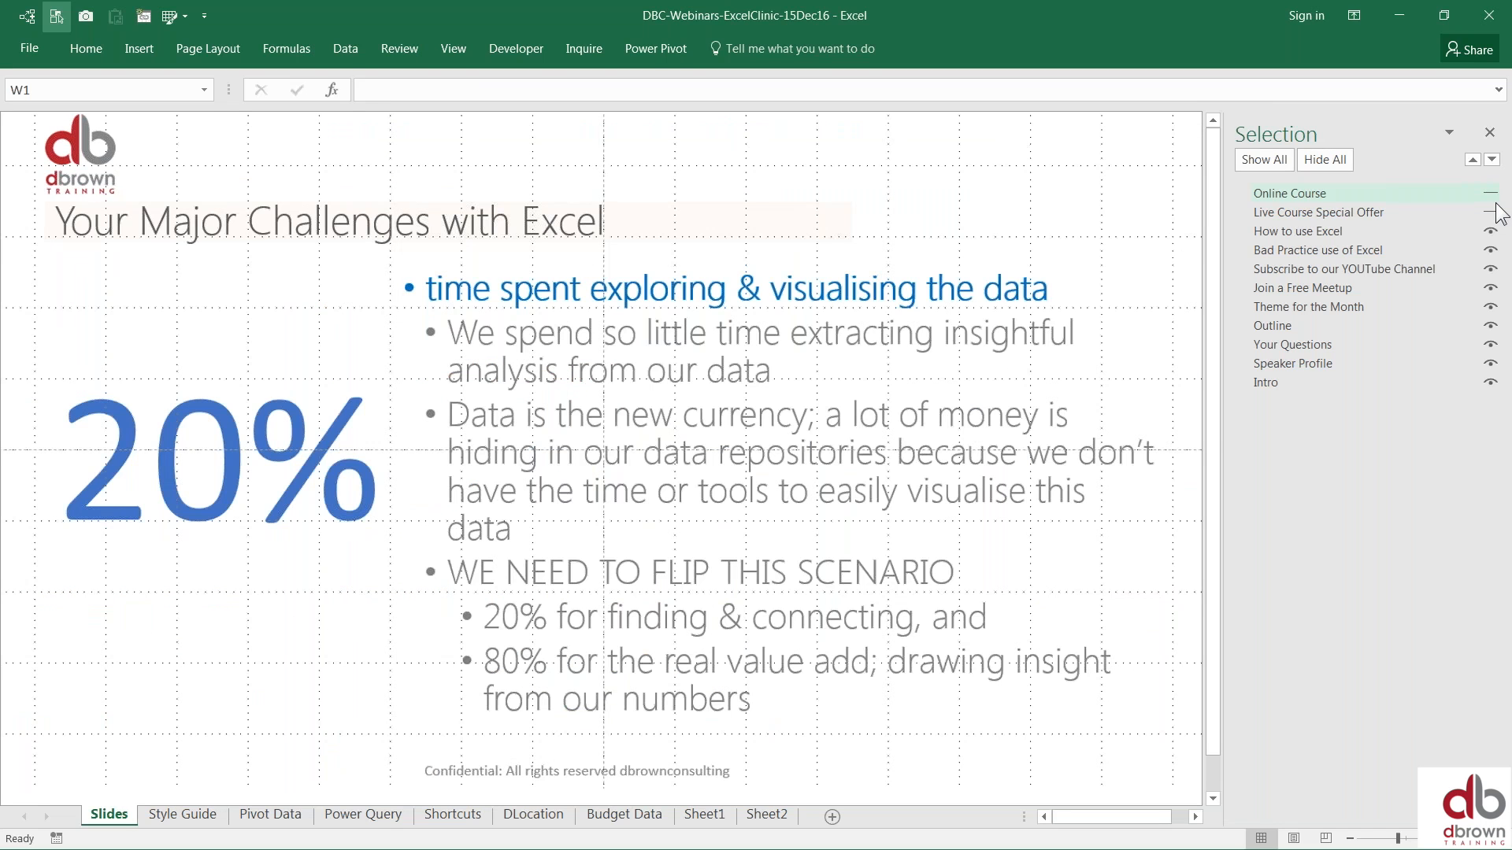
pyautogui.click(1495, 208)
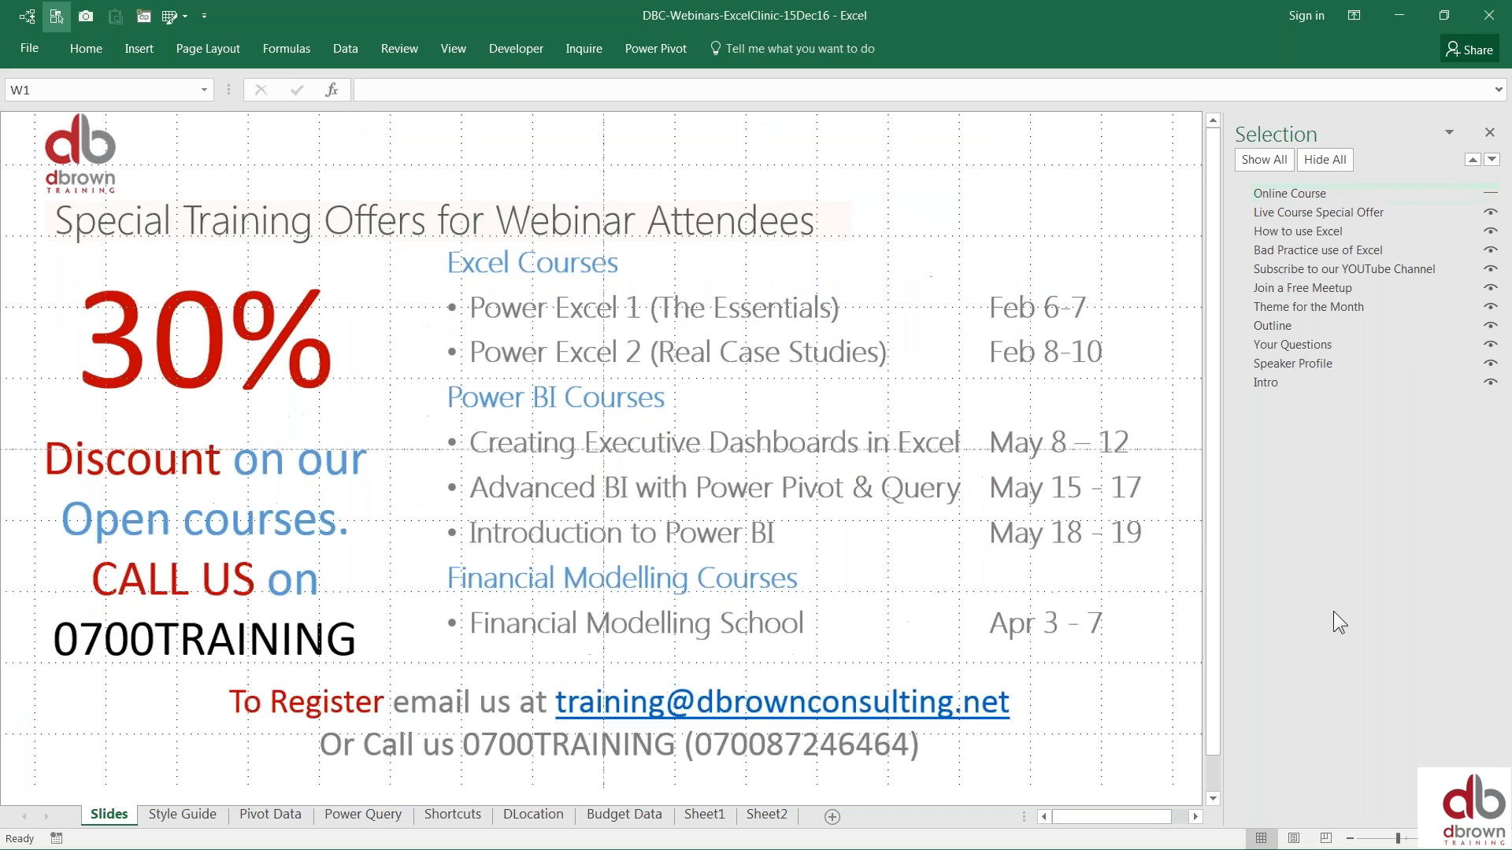